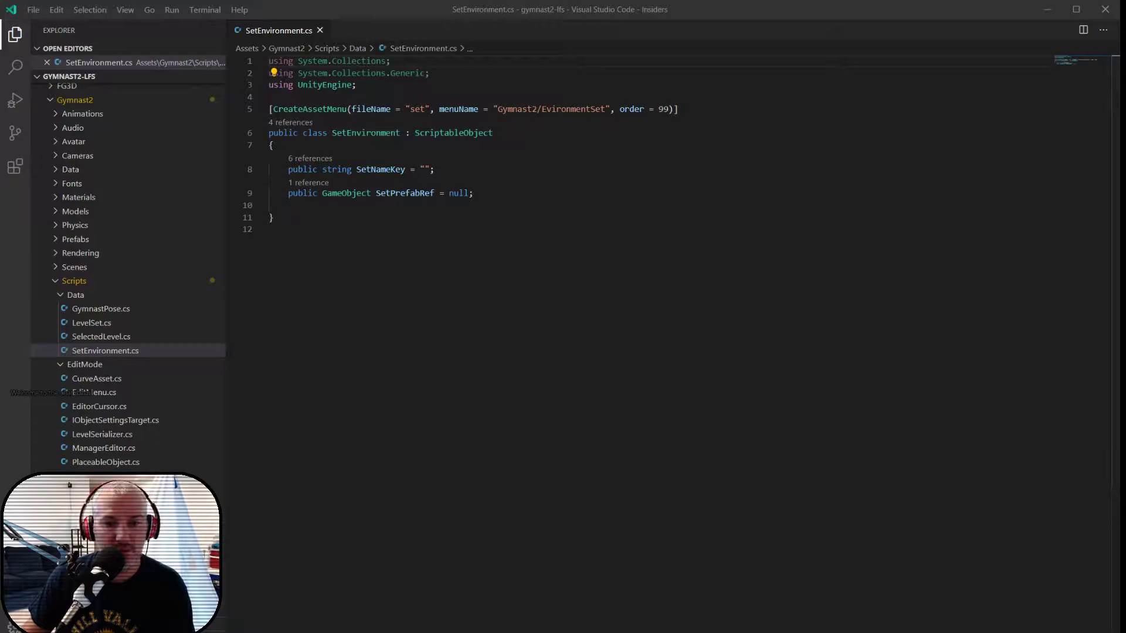
- Switch to the Unity editor and open the _Env_Beach prefab from the Prefabs/Sets folder
click(297, 495)
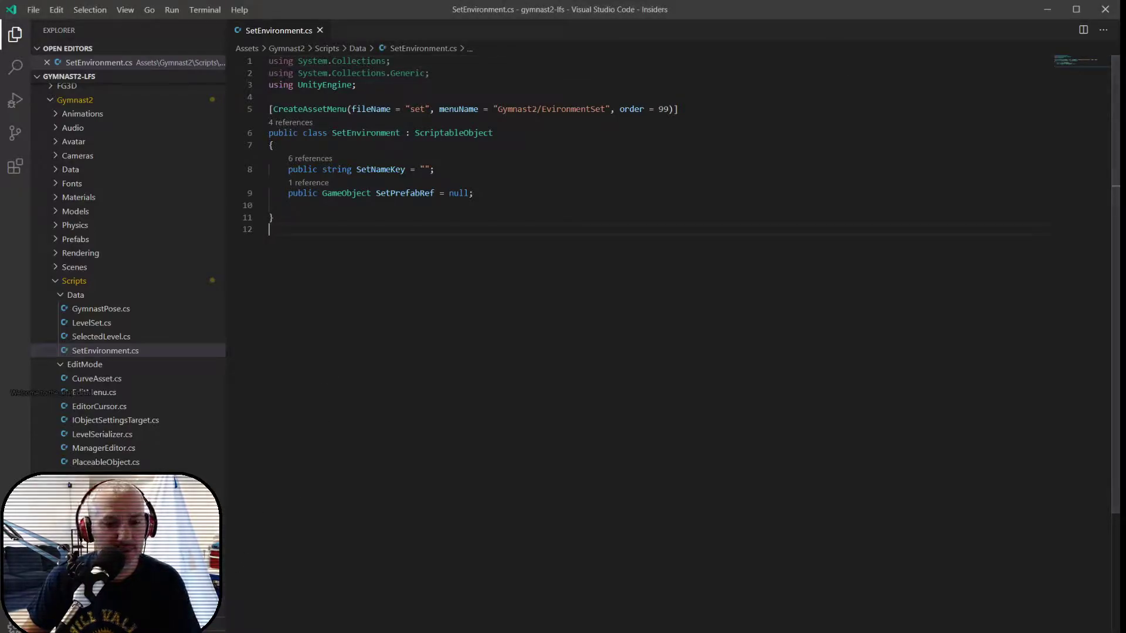
key(alt+Tab)
alt+drag(367, 361, 421, 353)
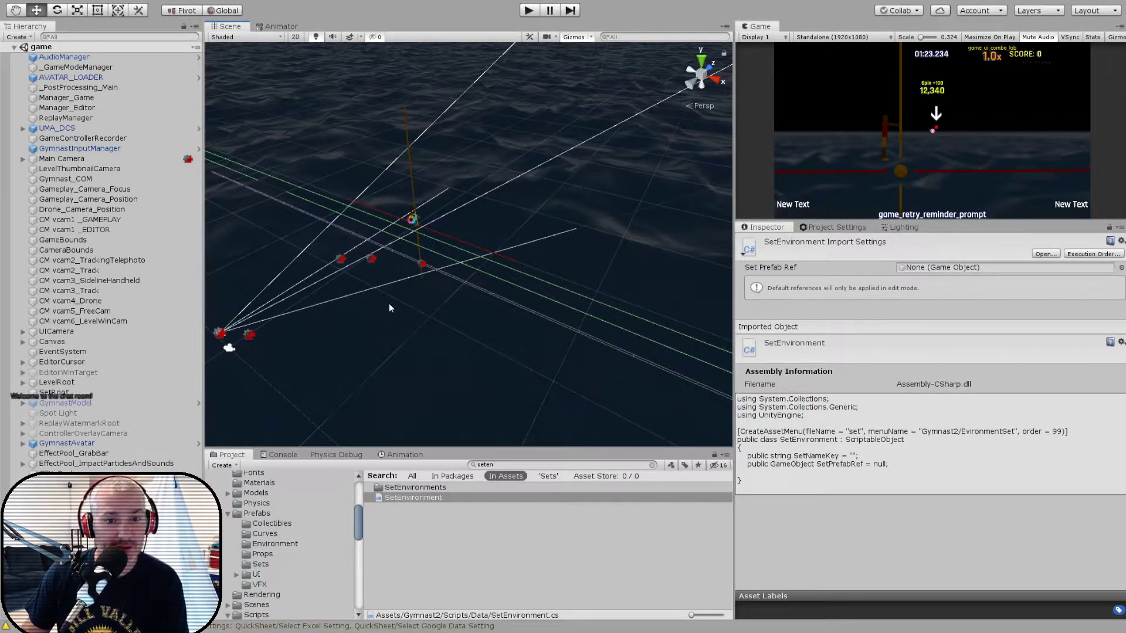
scroll(437, 296, down, 2)
alt+drag(436, 298, 478, 260)
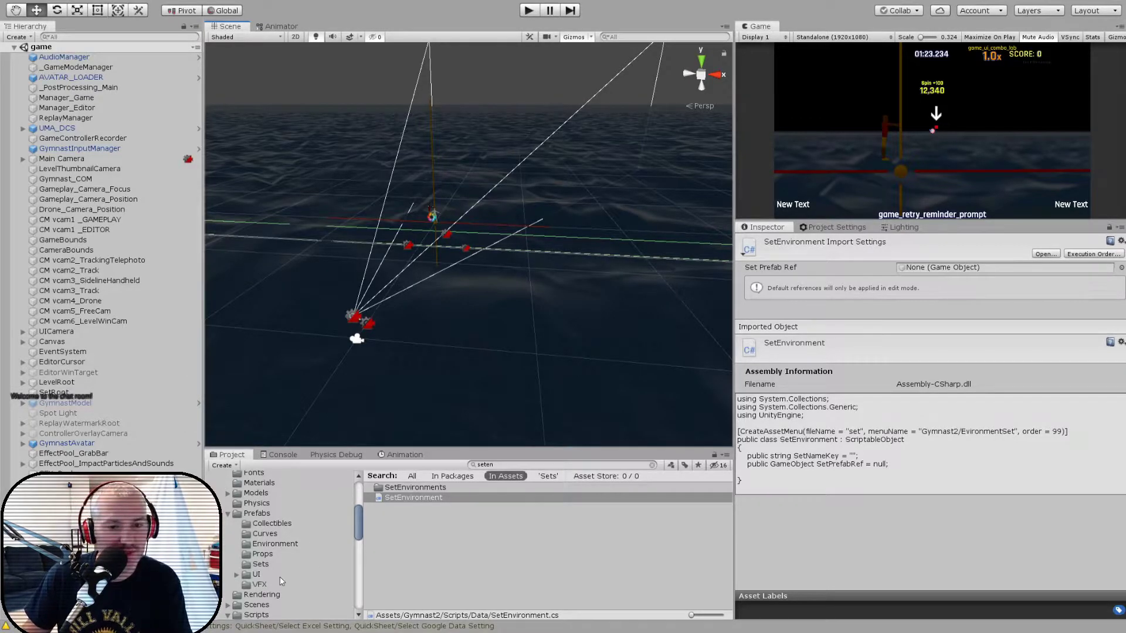
click(261, 564)
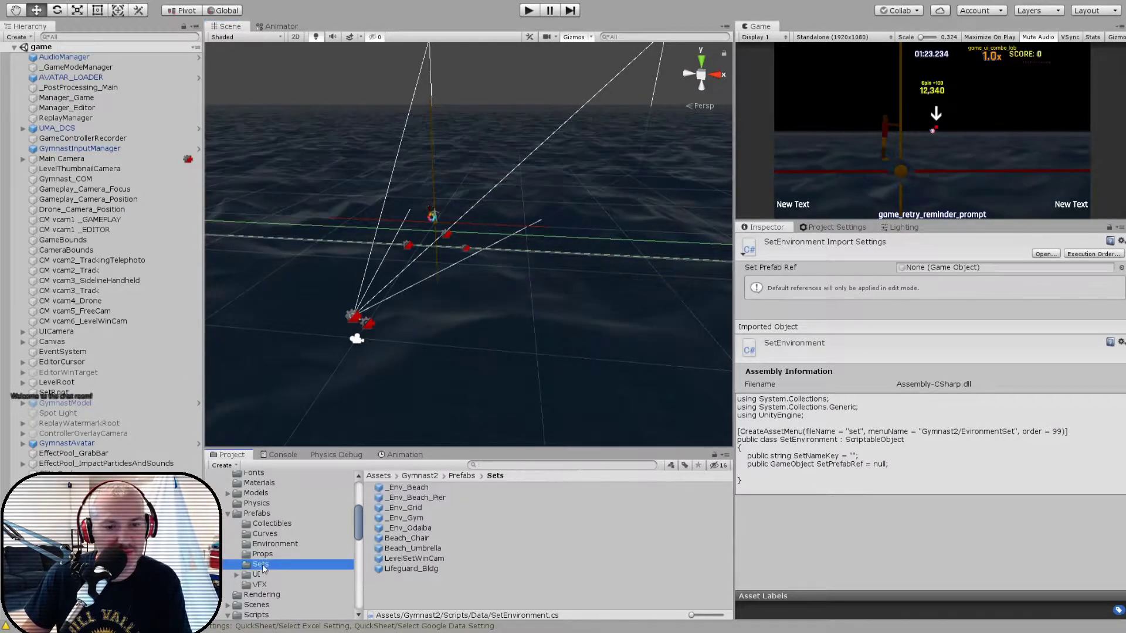
double_click(405, 488)
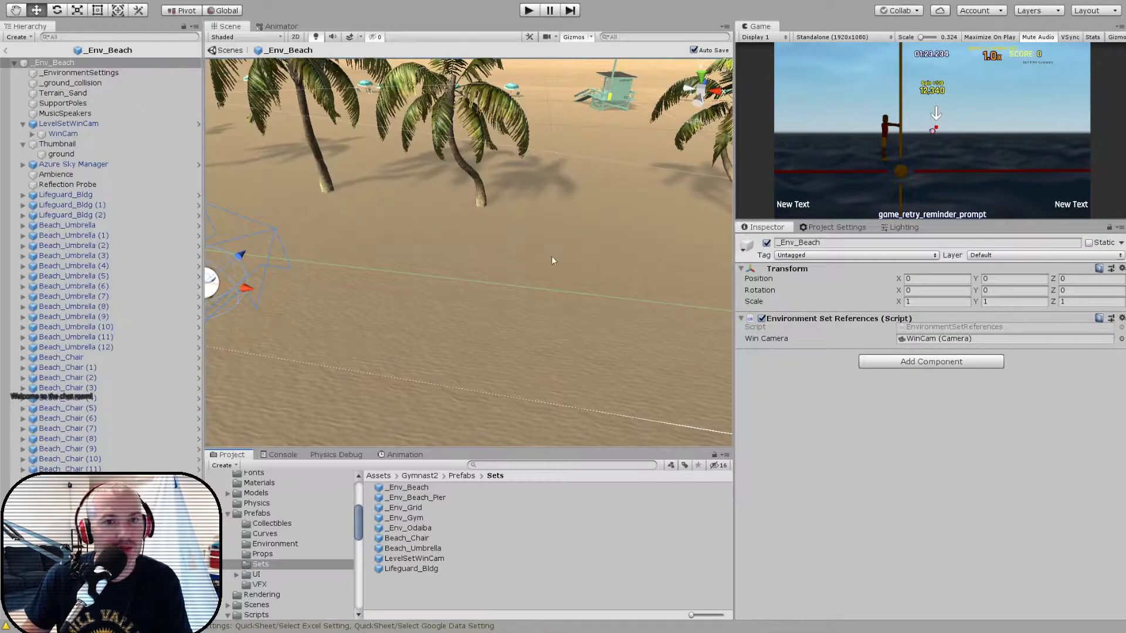
right_drag(338, 242, 394, 223)
middle_drag(394, 223, 470, 233)
scroll(470, 232, down, 2)
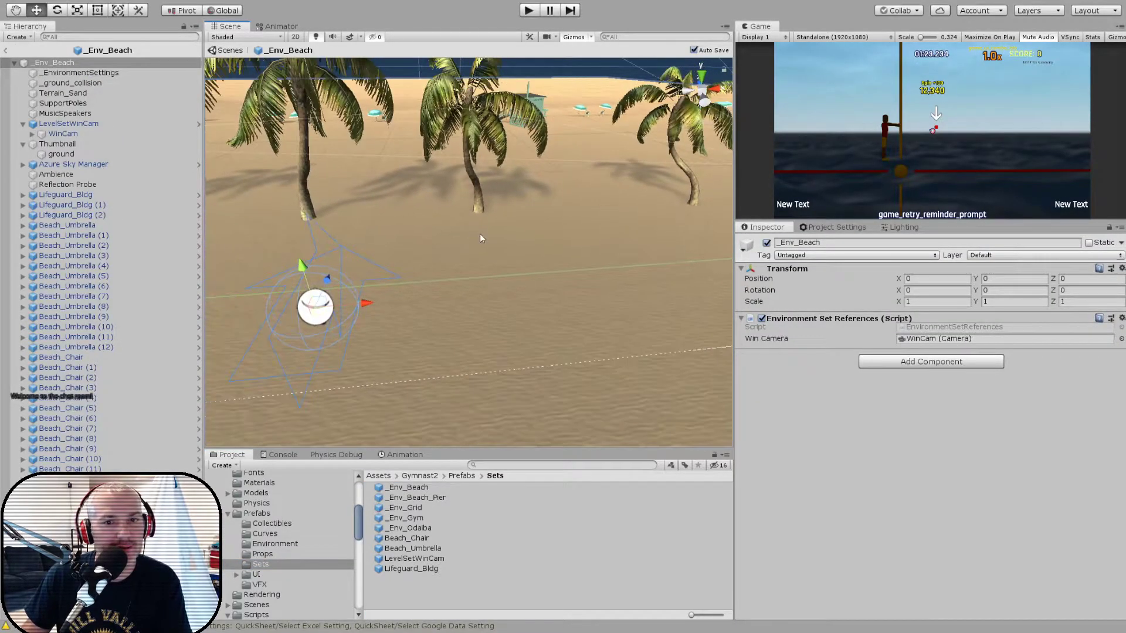
- Examine the placement of LevelSetWinCam in the beach prefab and the camera settings and preview of its WinCam child
click(57, 124)
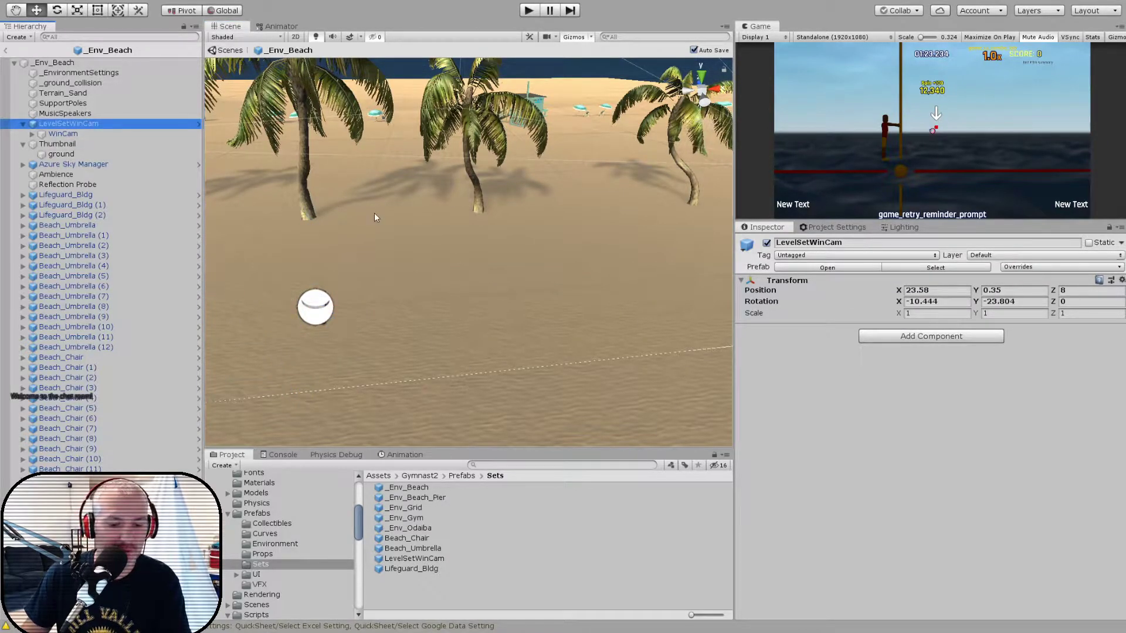
key(f)
scroll(430, 263, up, 5)
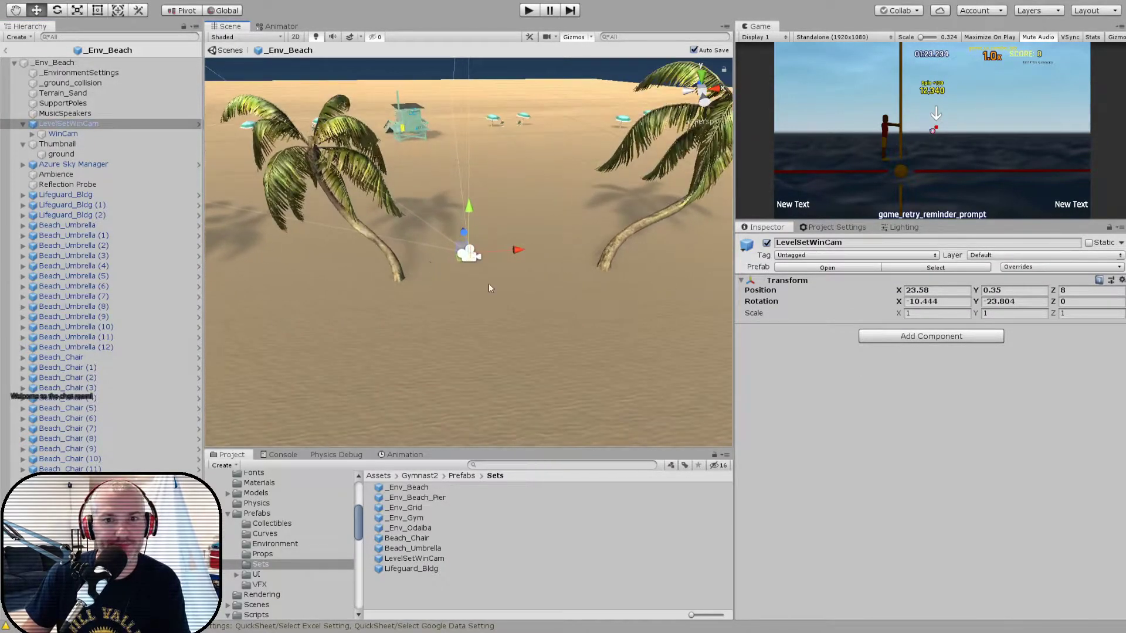
alt+drag(465, 276, 375, 247)
click(45, 134)
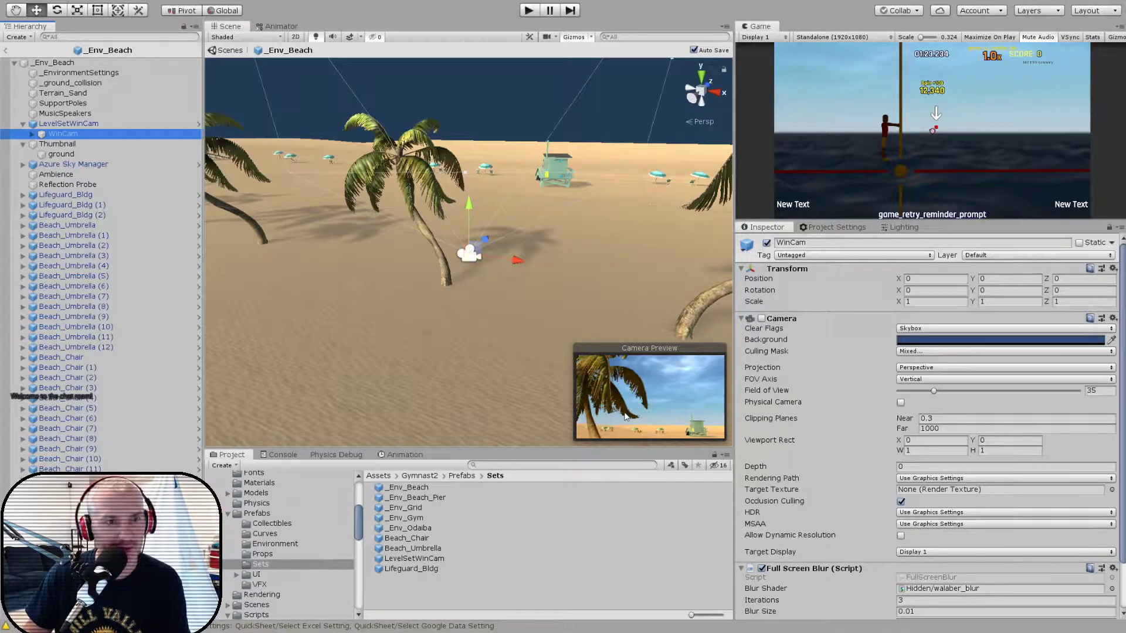
click(115, 126)
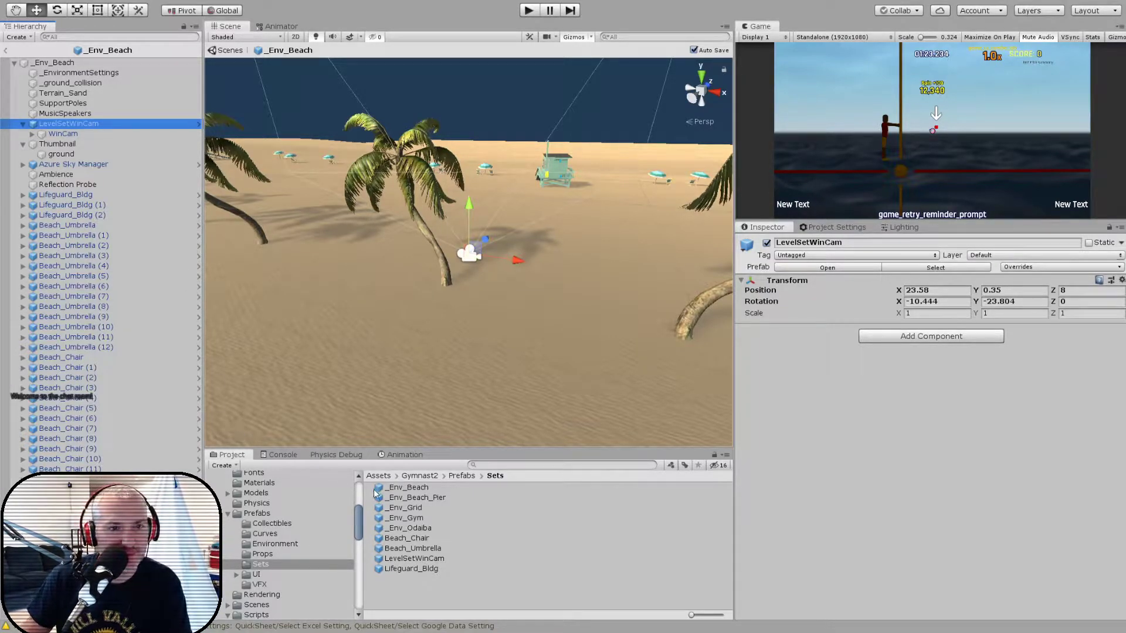
- Open the _Env_Beach_Pier prefab and add the LevelSetWinCam prefab to its hierarchy, directly above Thumbnail
double_click(417, 498)
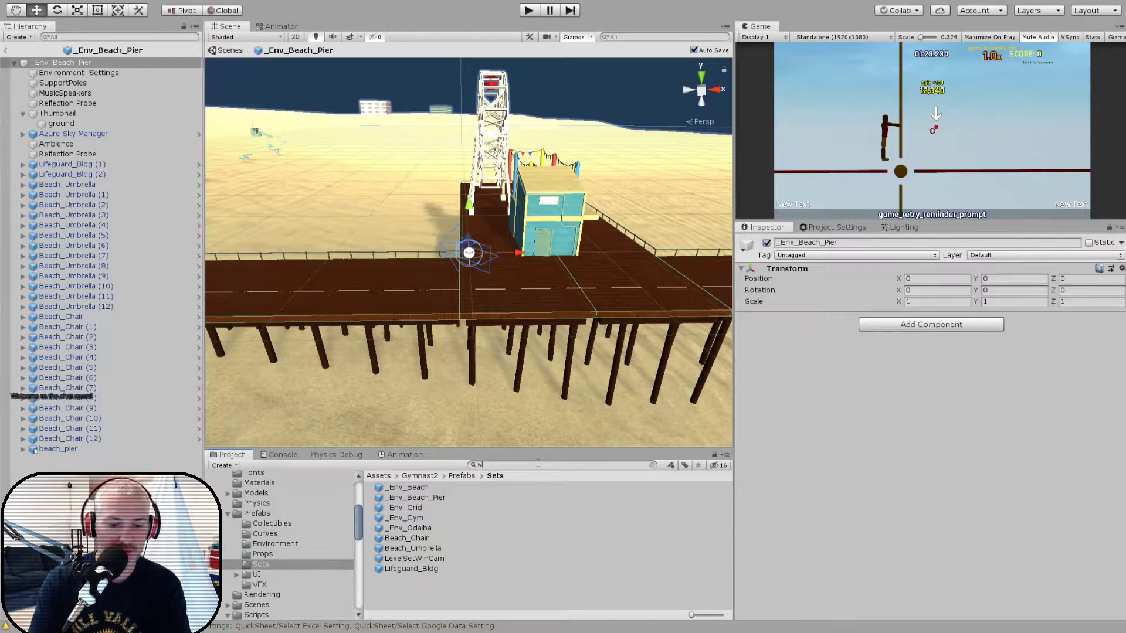
text(inca)
drag(409, 490, 66, 111)
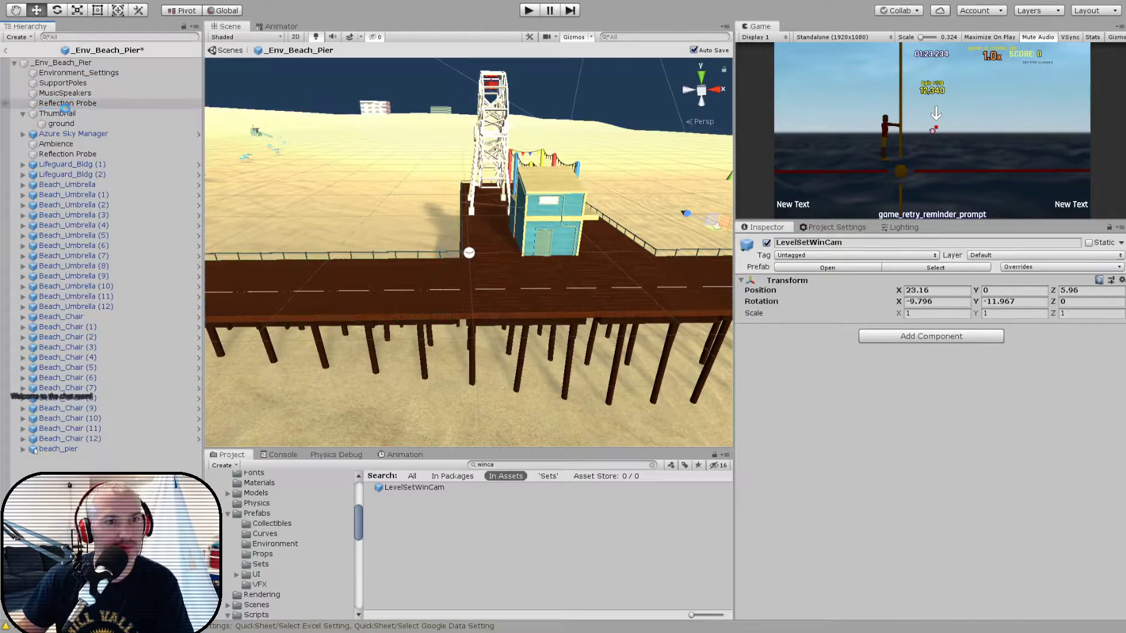
- Rotate LevelSetWinCam about its Y axis to about -27.9 degrees, facing the pier rides, and return to the game scene
alt+drag(349, 241, 360, 296)
key(f)
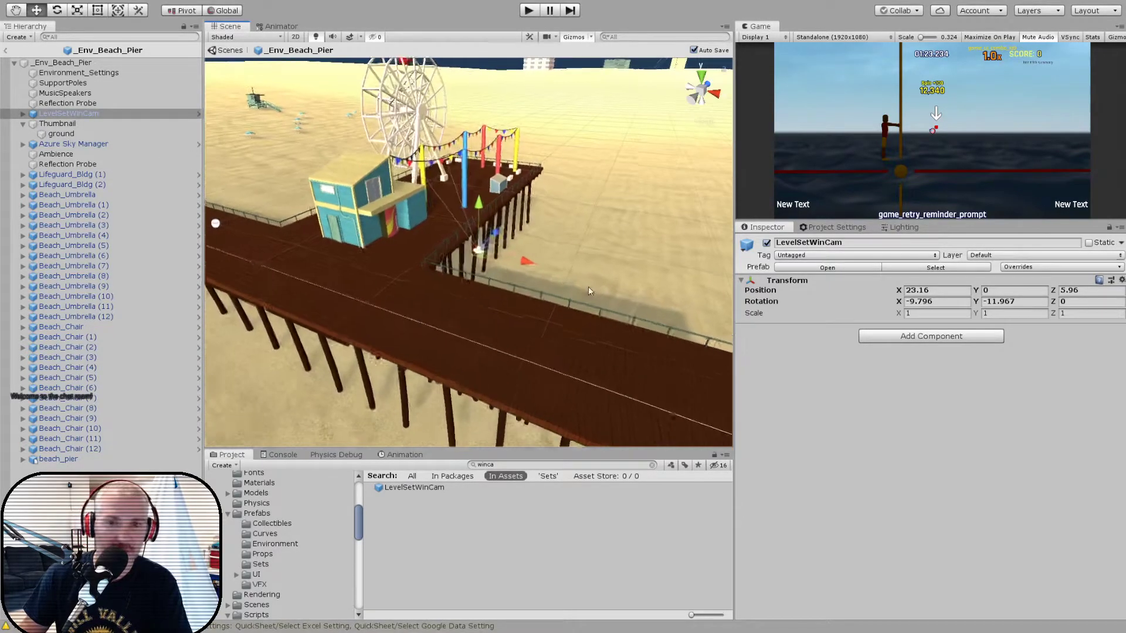
scroll(512, 294, up, 8)
scroll(510, 290, up, 6)
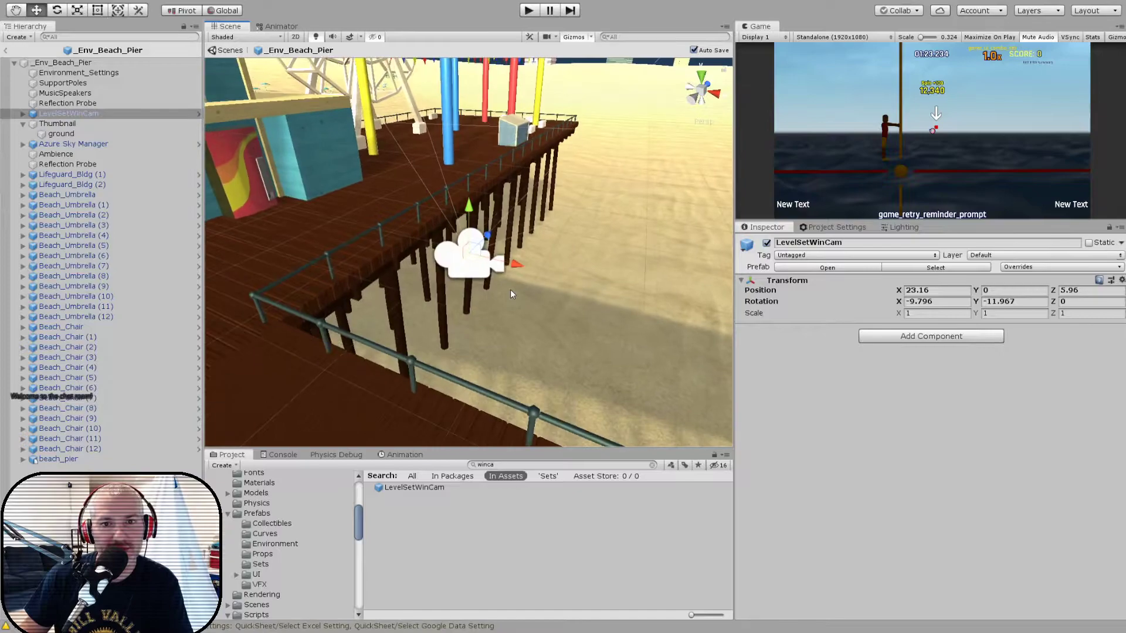
key(e)
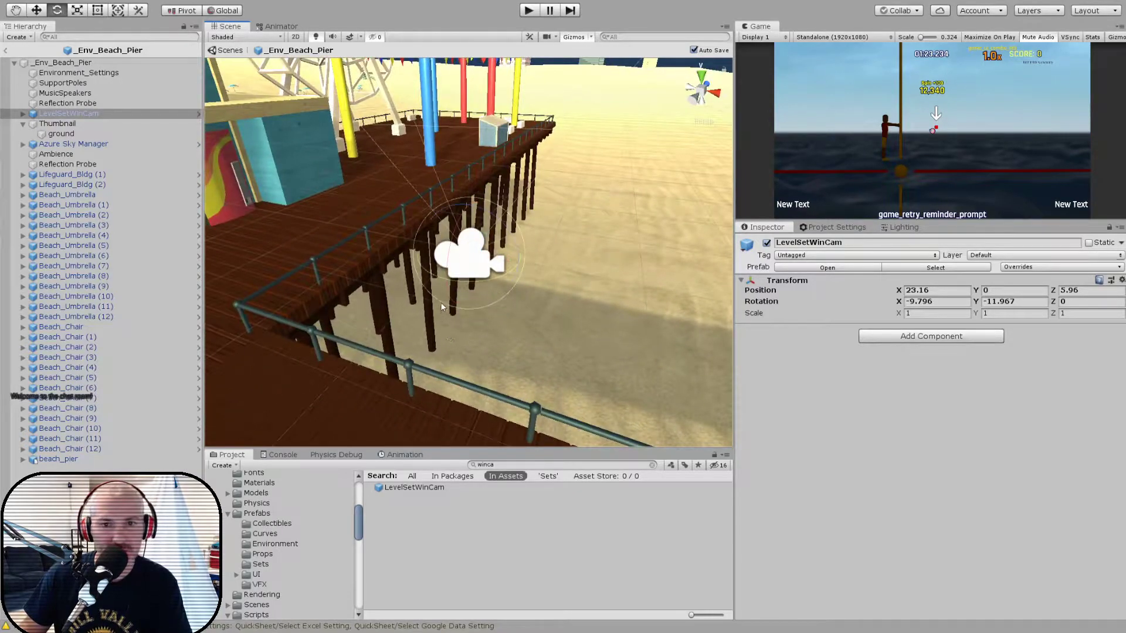
drag(462, 283, 376, 254)
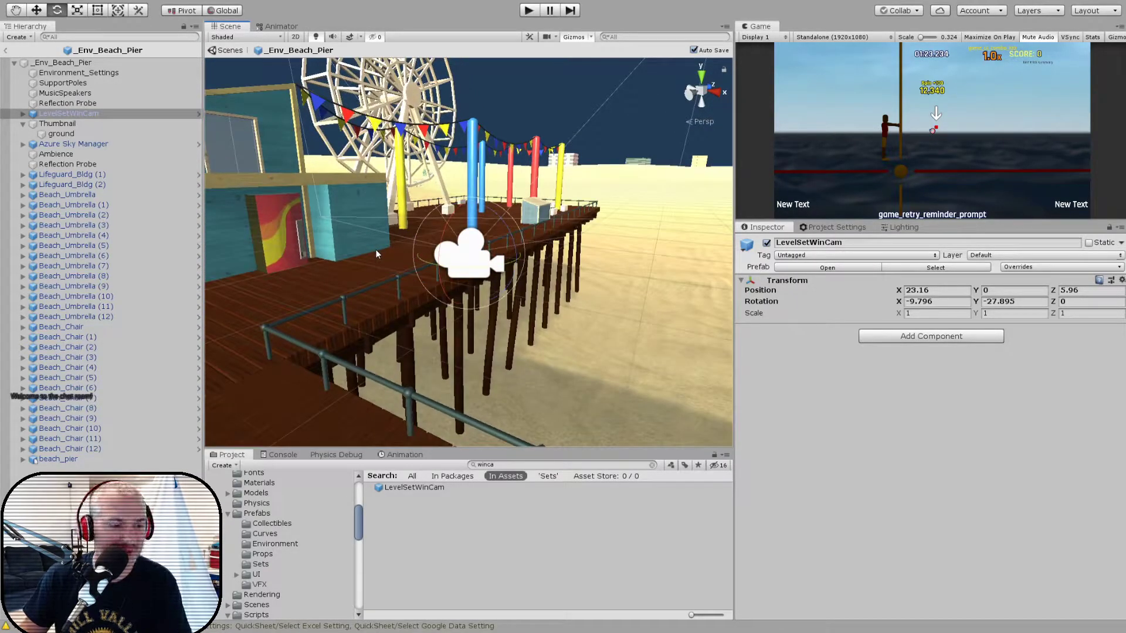
alt+right_drag(375, 251, 369, 327)
alt+middle_drag(369, 327, 424, 332)
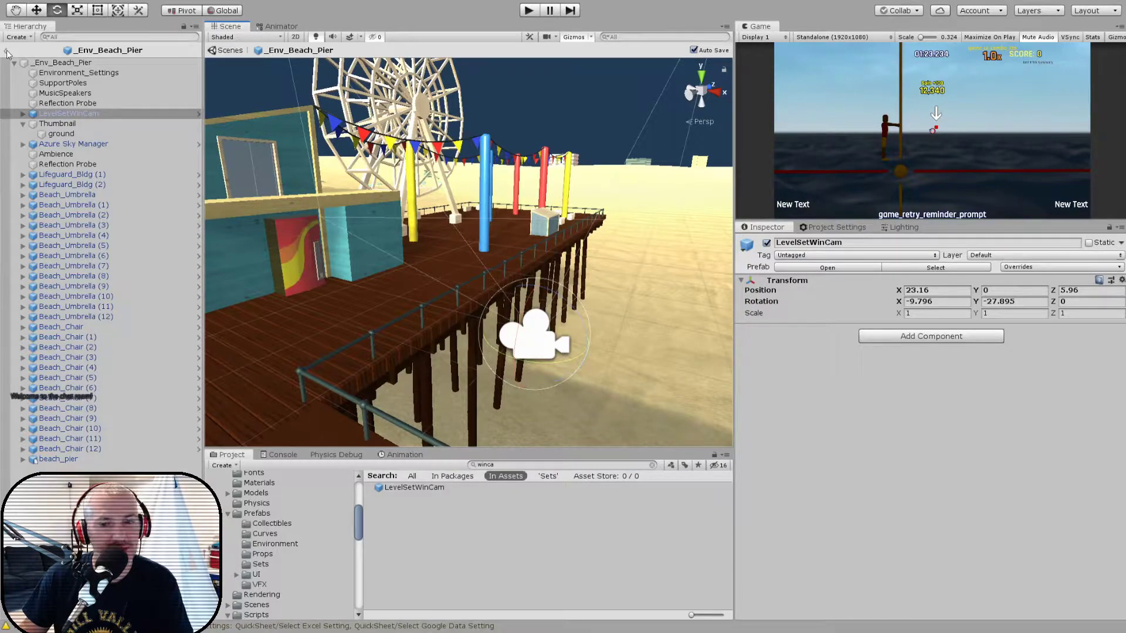
click(7, 51)
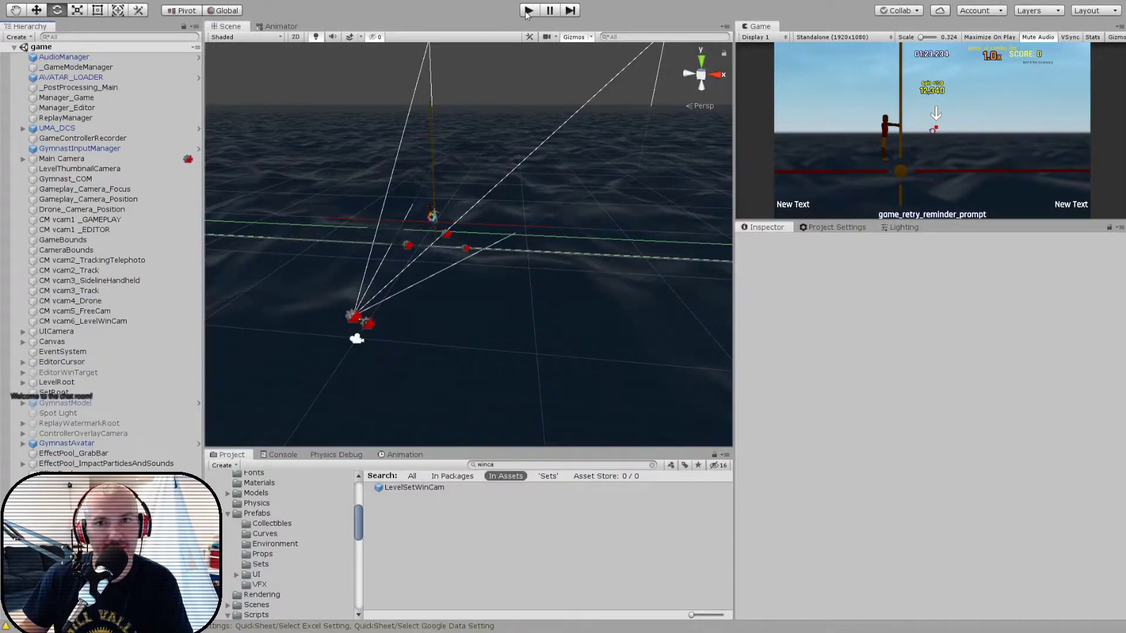
- Run the game and load the level "aaa" from the level editor's Level Data screen
click(527, 12)
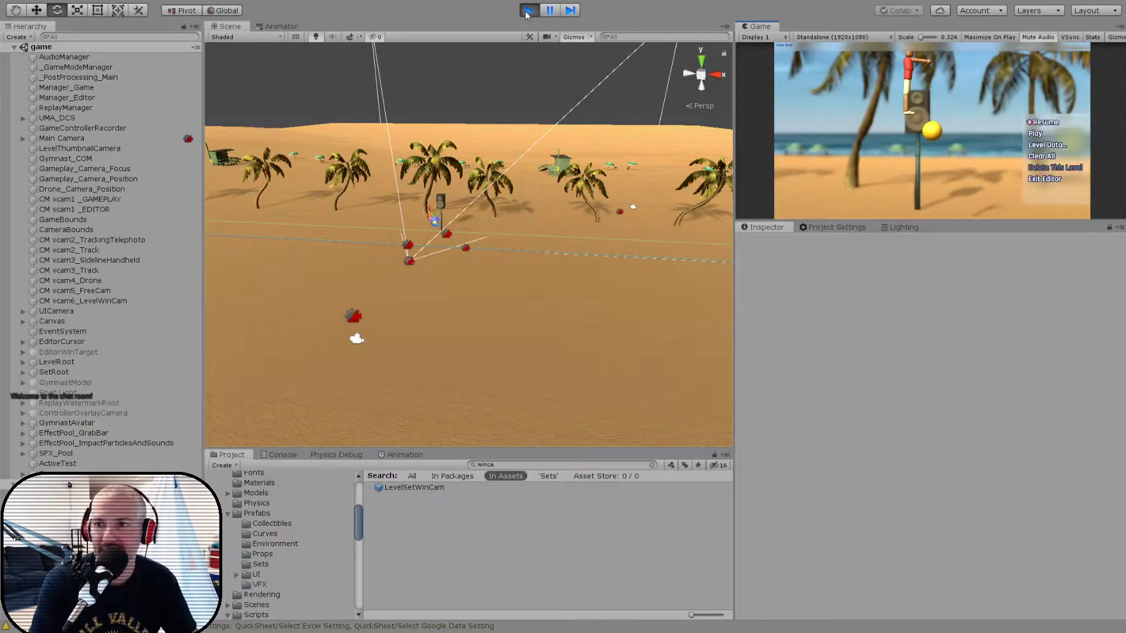
key(Down)
key(Return)
key(Up)
key(Return)
key(Down)
key(Return)
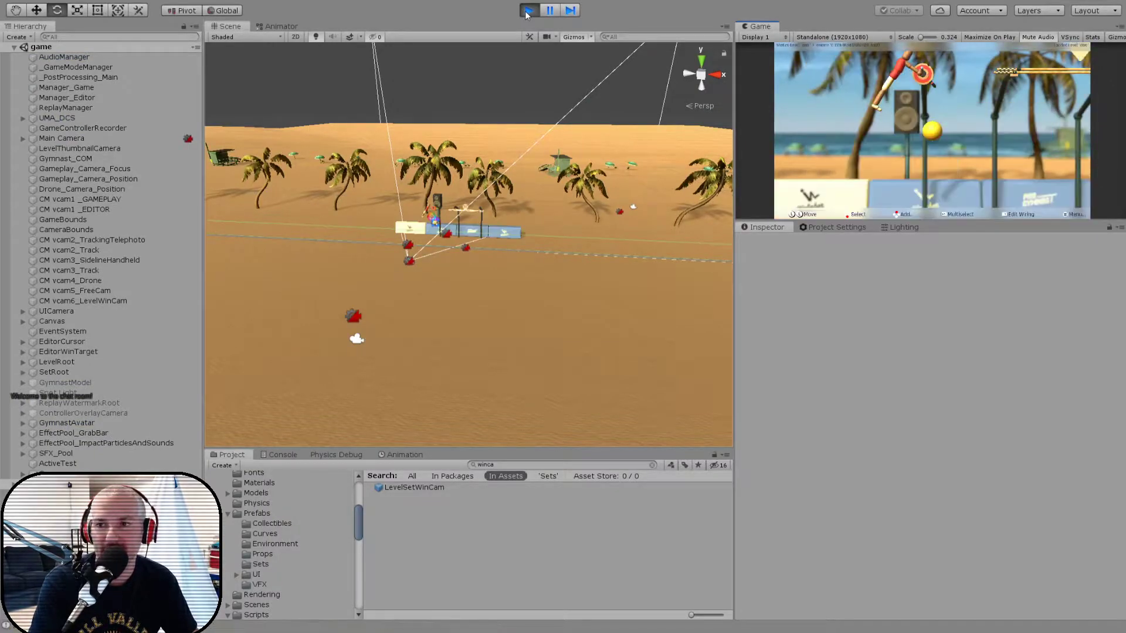
- Switch the test level's setting to Beach Pier and return to the level editor's menu
key(Right)
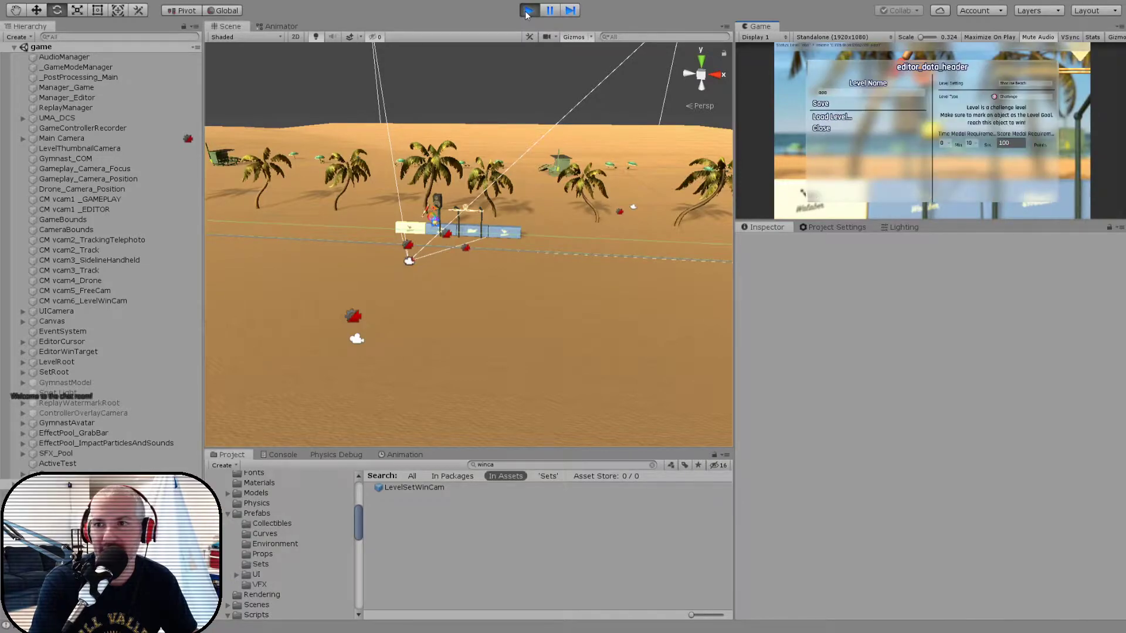
key(Return)
key(Down)
key(Down)
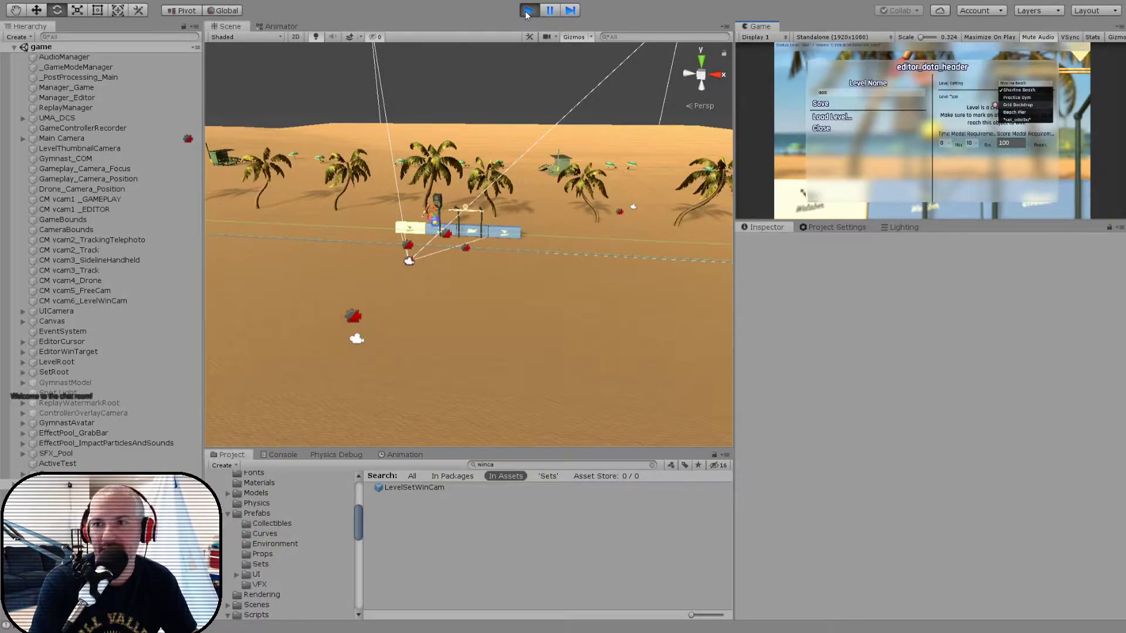
key(Return)
key(Escape)
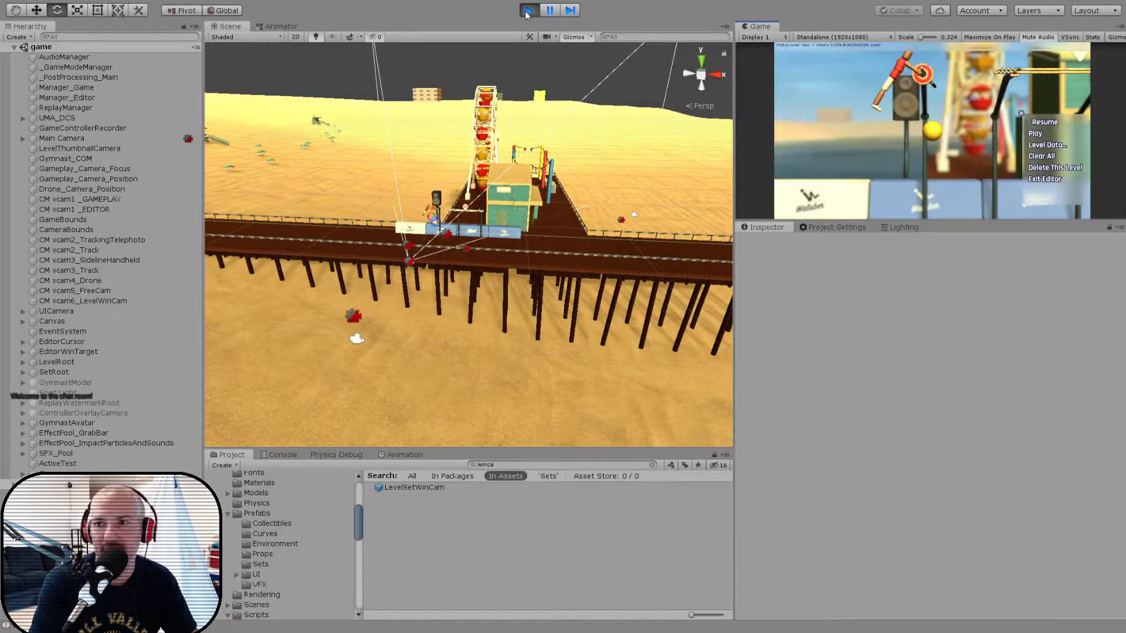
- Play the level through to its results screen to check the win camera, and stop the game
key(Down)
key(Return)
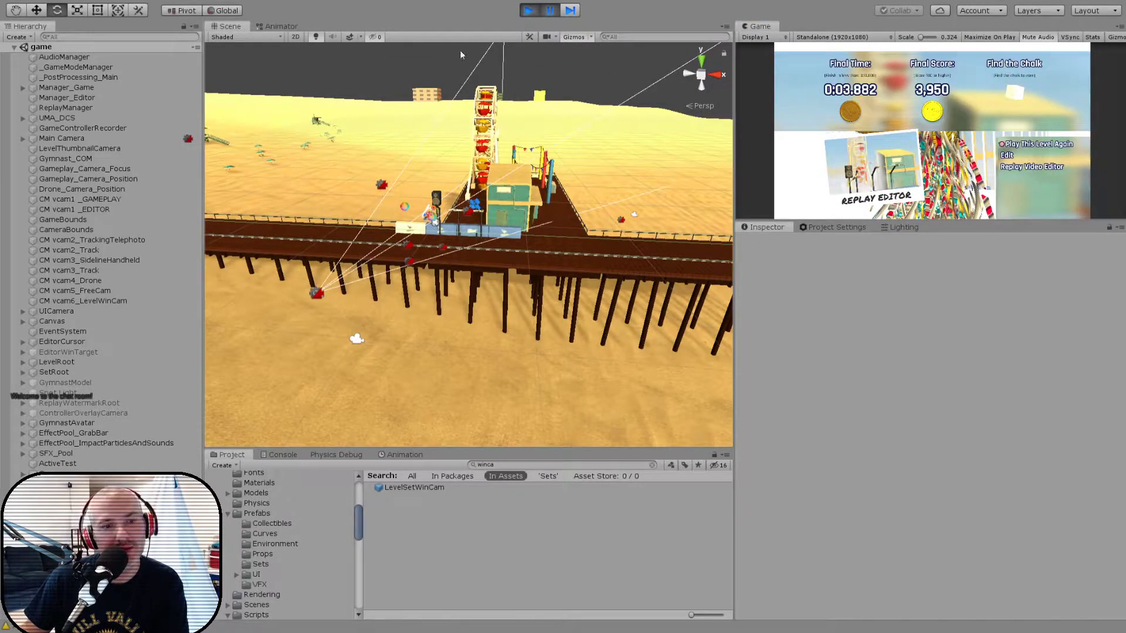
click(528, 11)
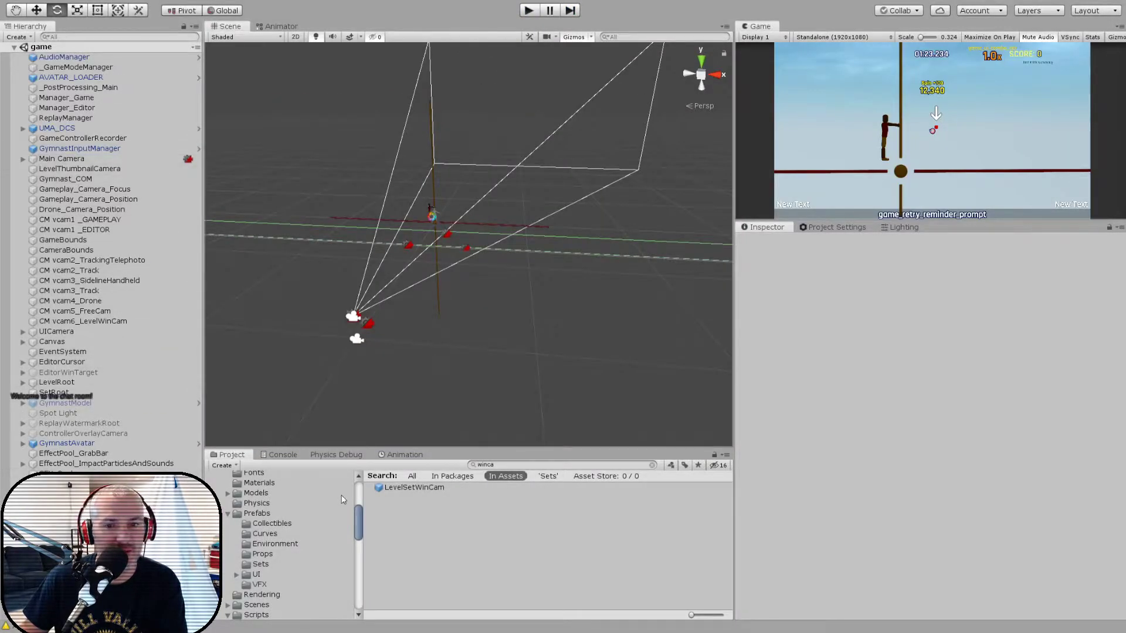
- Add the Environment Set References component to the root of the _Env_Beach_Pier prefab and assign WinCam as its Win Camera
click(250, 565)
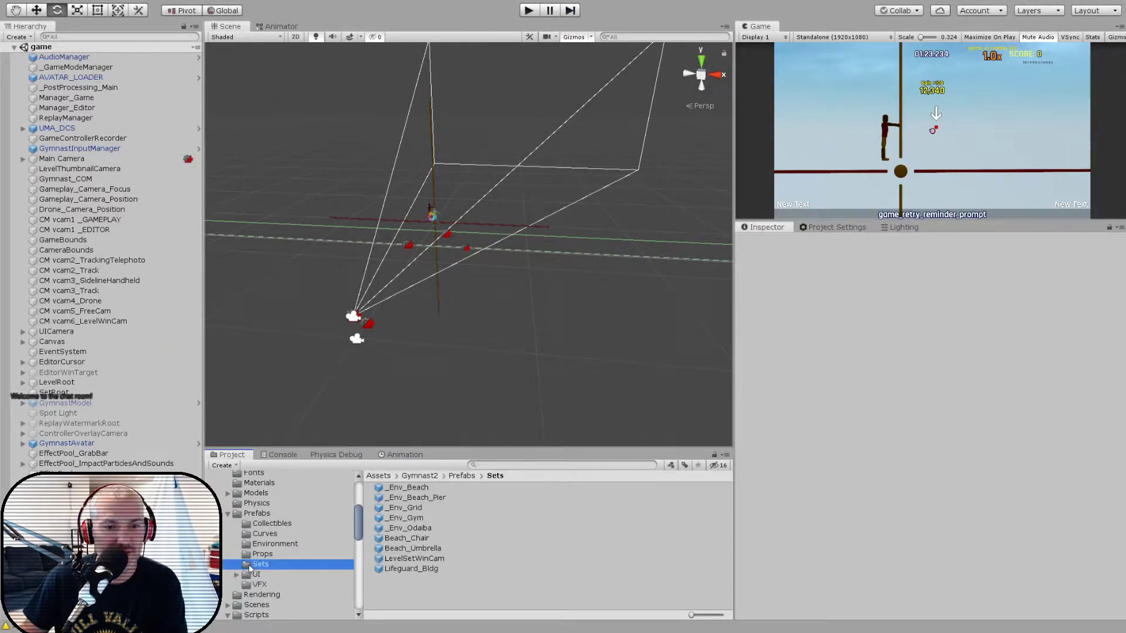
double_click(396, 499)
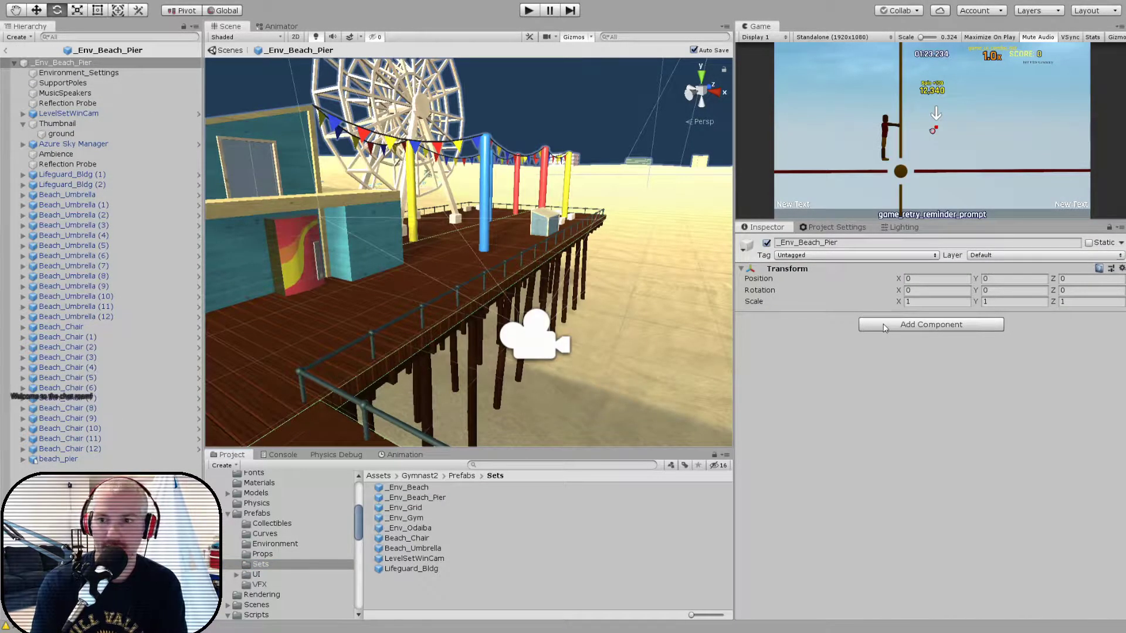
key(Return)
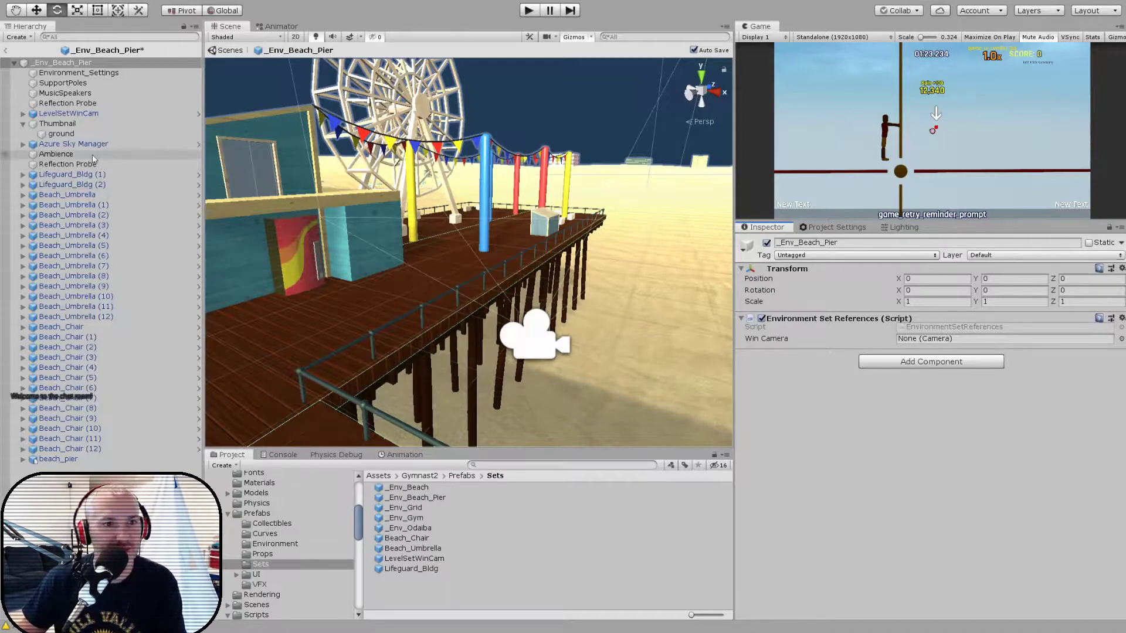
click(24, 113)
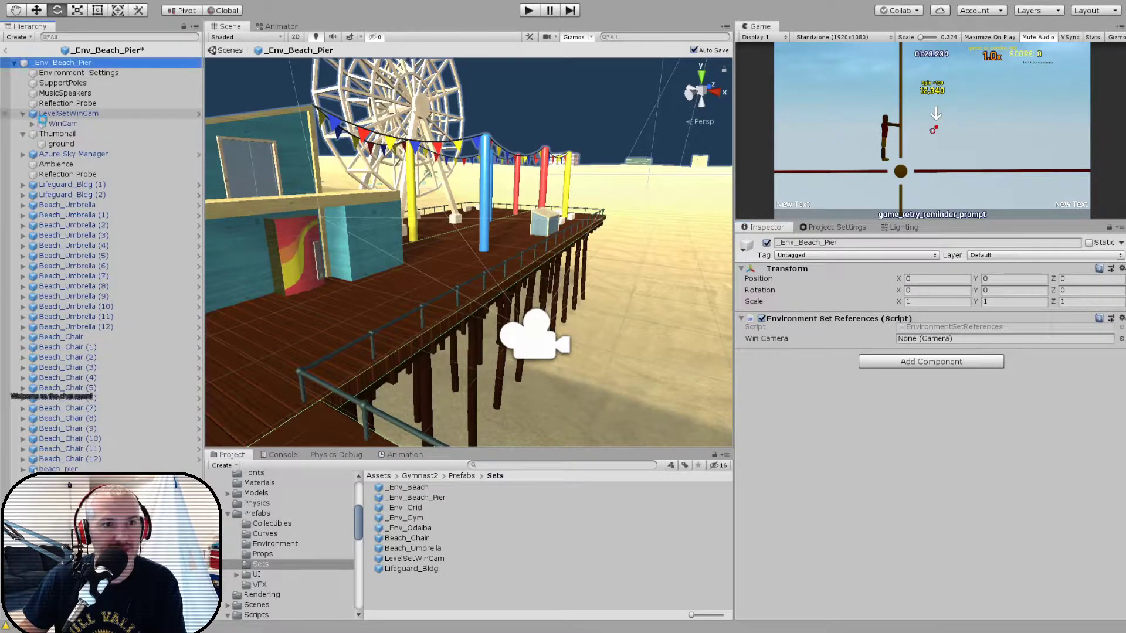
drag(60, 128, 991, 339)
click(6, 51)
- Restart the game and reload the level "aaa" through the level editor's Level Data screen
click(528, 10)
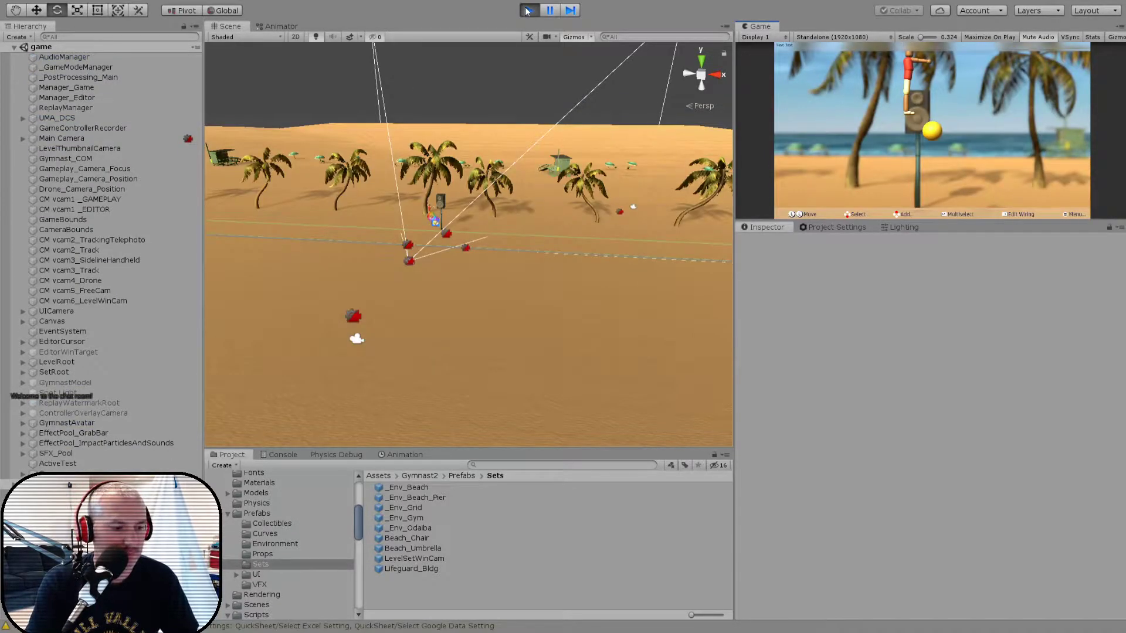
key(Escape)
key(Down)
key(Down)
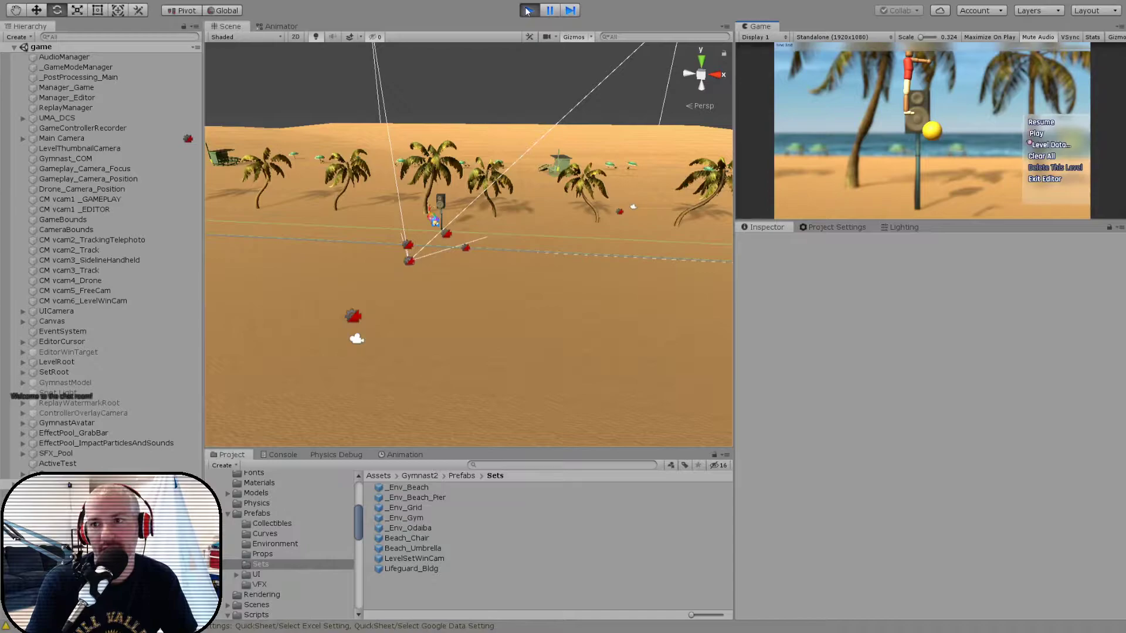
key(Return)
key(Down)
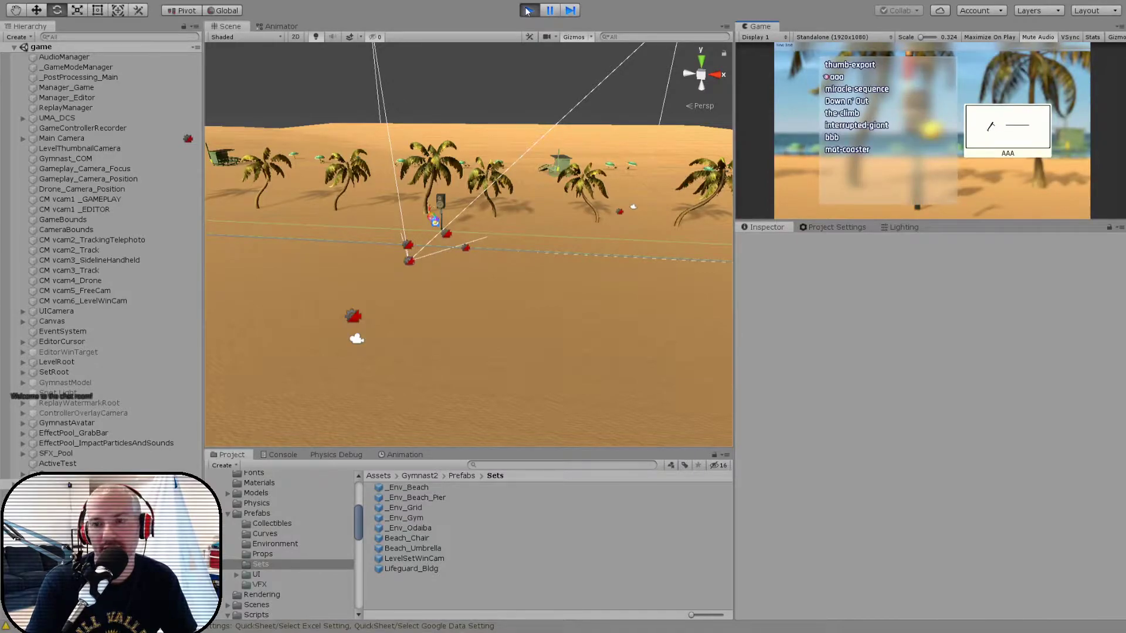
key(Return)
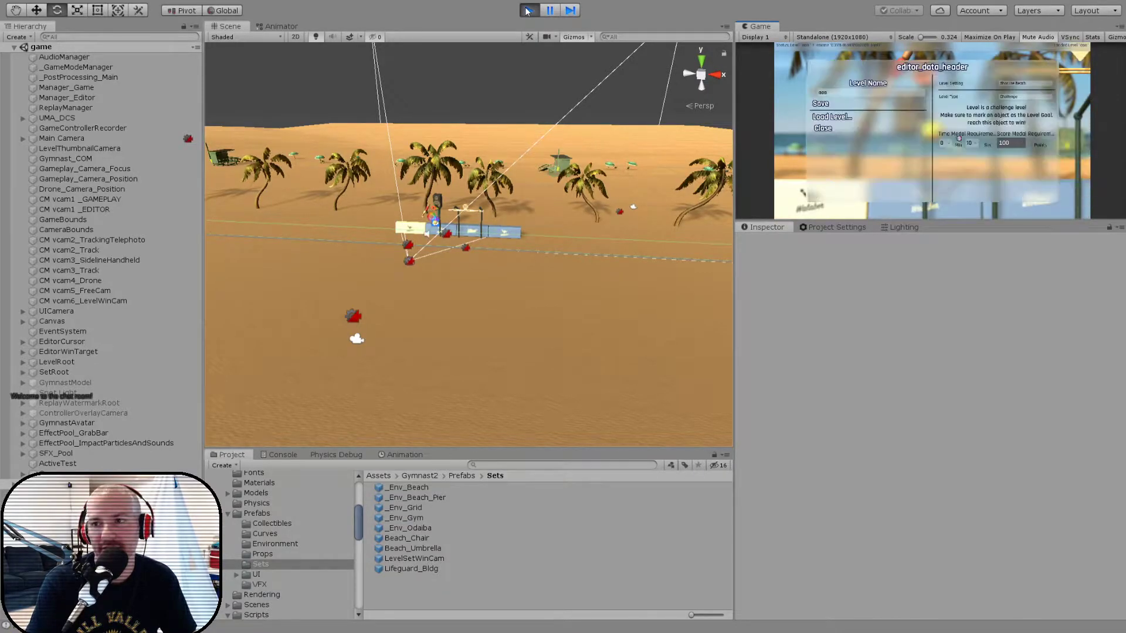
- Set the loaded level's setting to Beach Pier
key(Up)
key(Return)
key(Down)
key(Down)
key(Down)
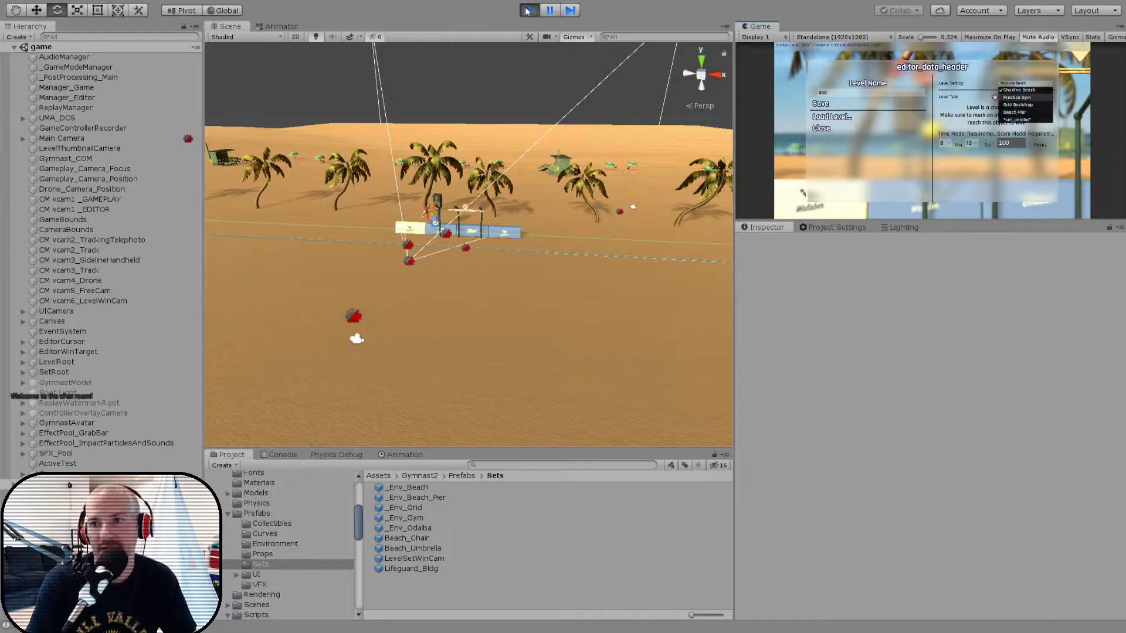
key(Return)
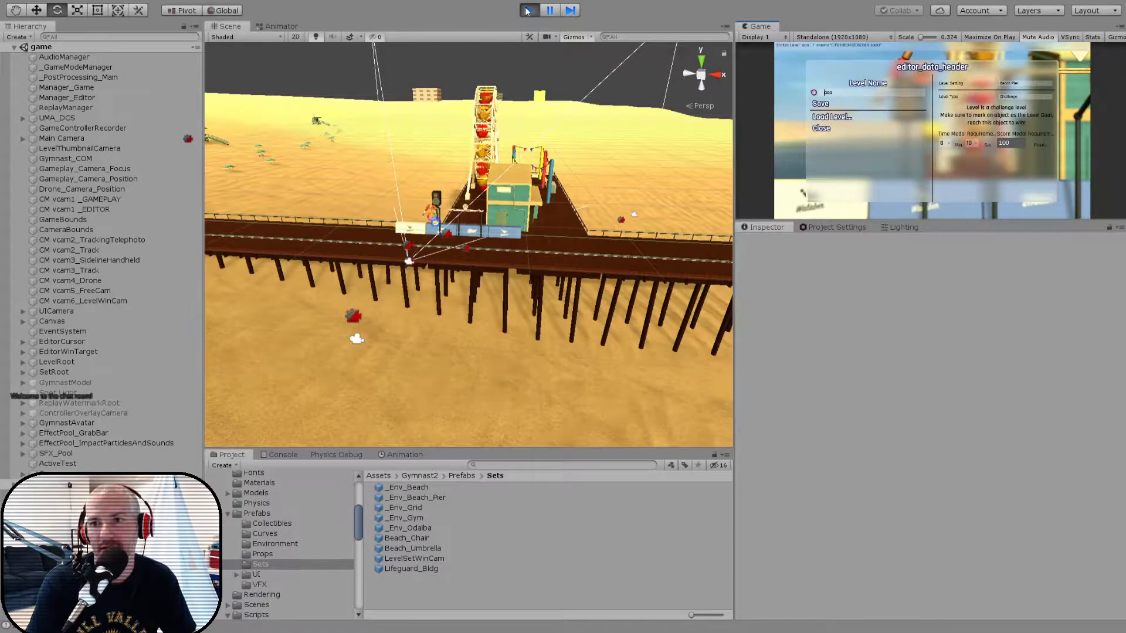
- Leave the Level Data screen and play the level through to its results screen
key(Return)
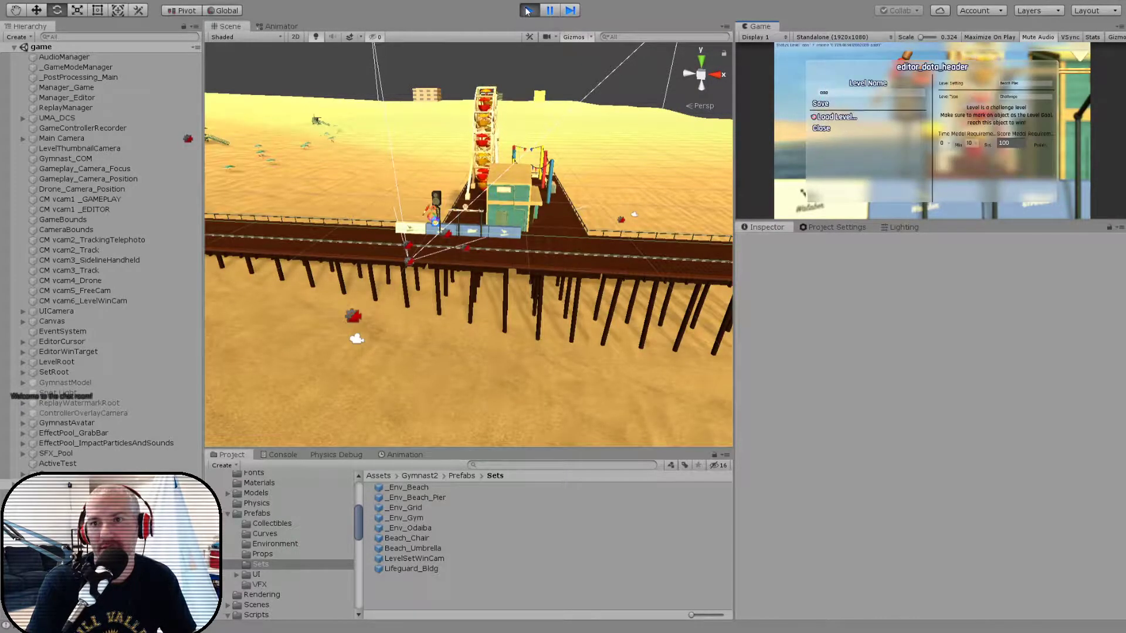
key(Escape)
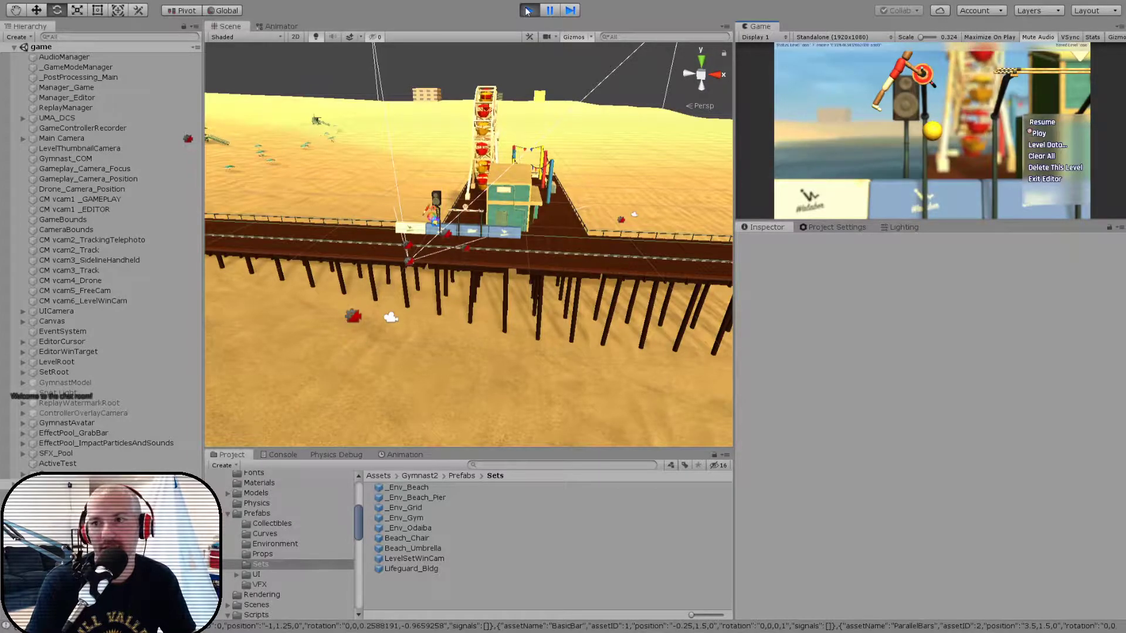
key(Return)
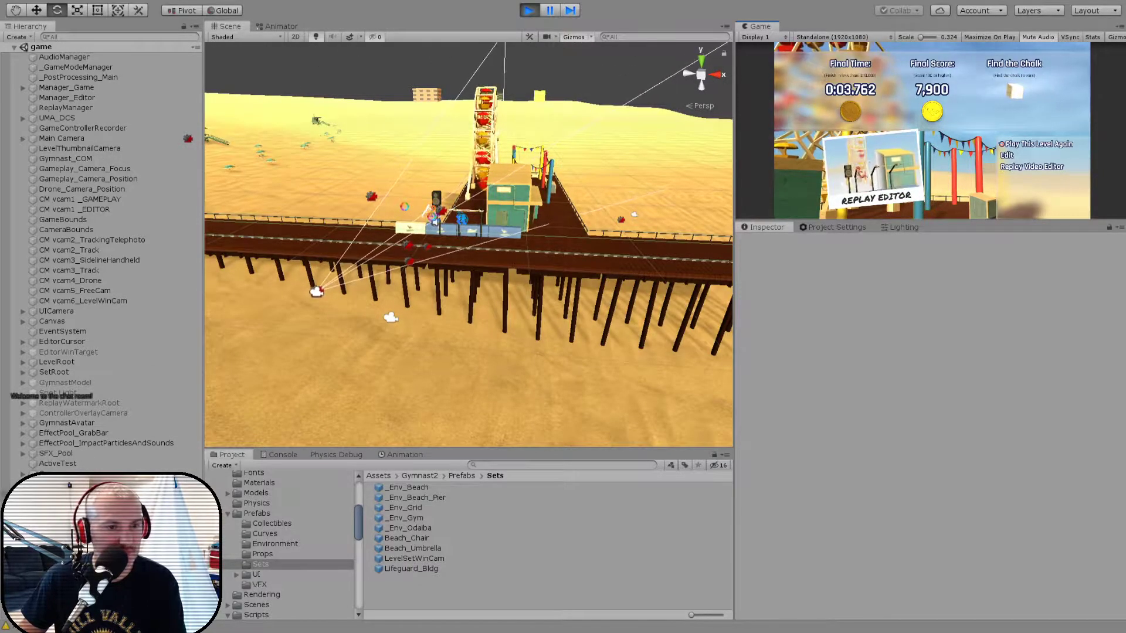
- Select LevelSetWinCam in the running _Env_Beach_Pier clone under SetRoot and move it along Z to about 4.61
click(24, 372)
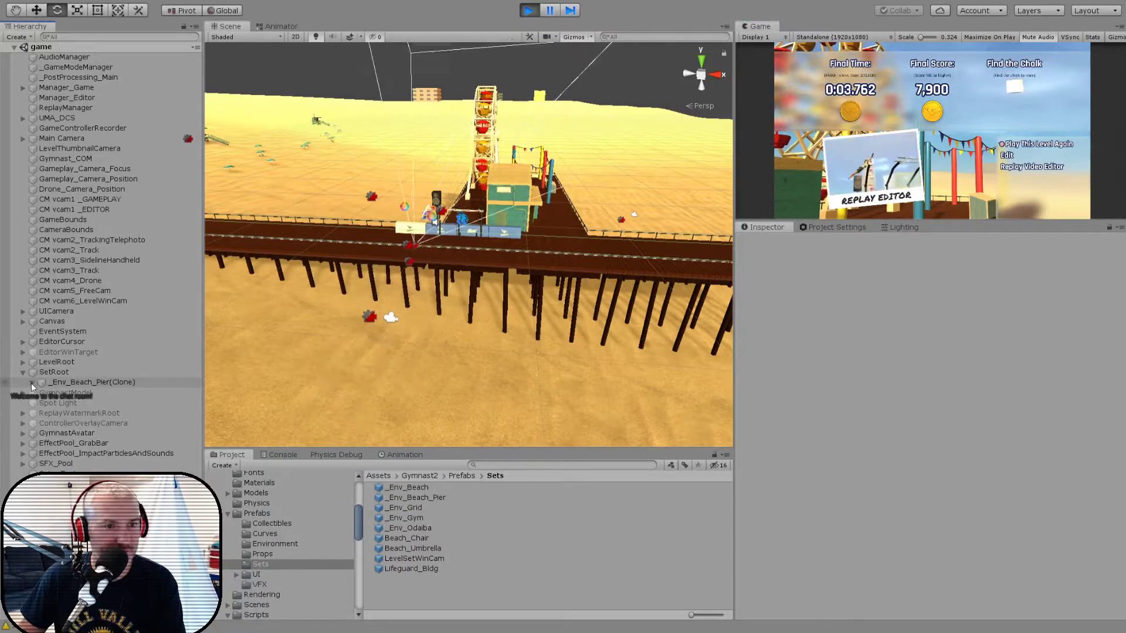
click(32, 382)
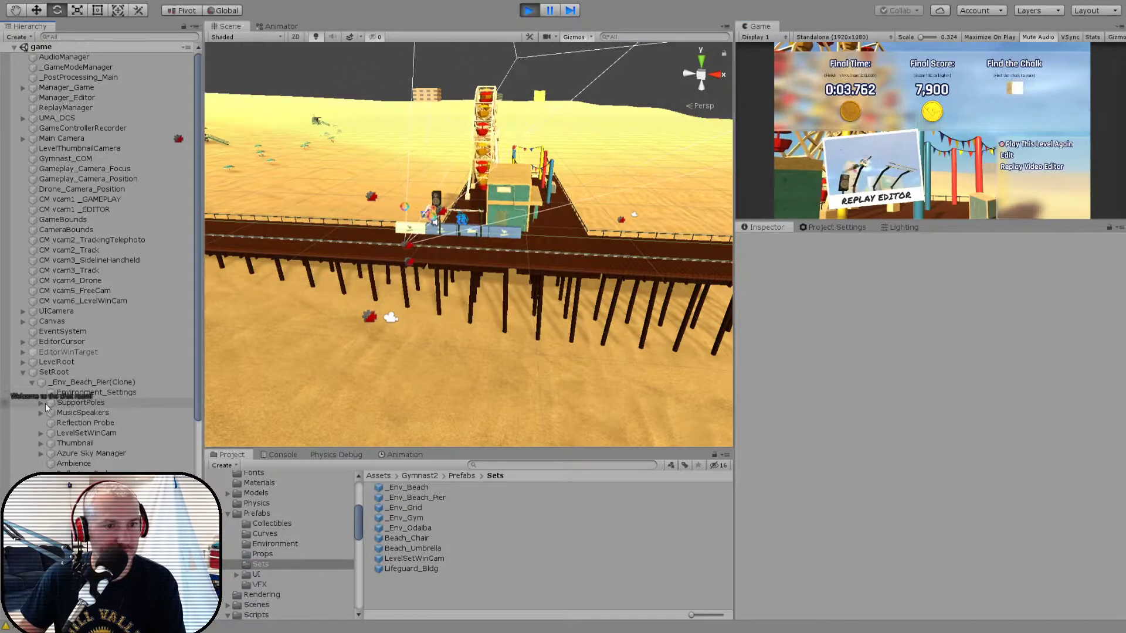
click(65, 432)
key(f)
alt+drag(427, 411, 456, 318)
scroll(460, 323, up, 2)
scroll(459, 322, up, 2)
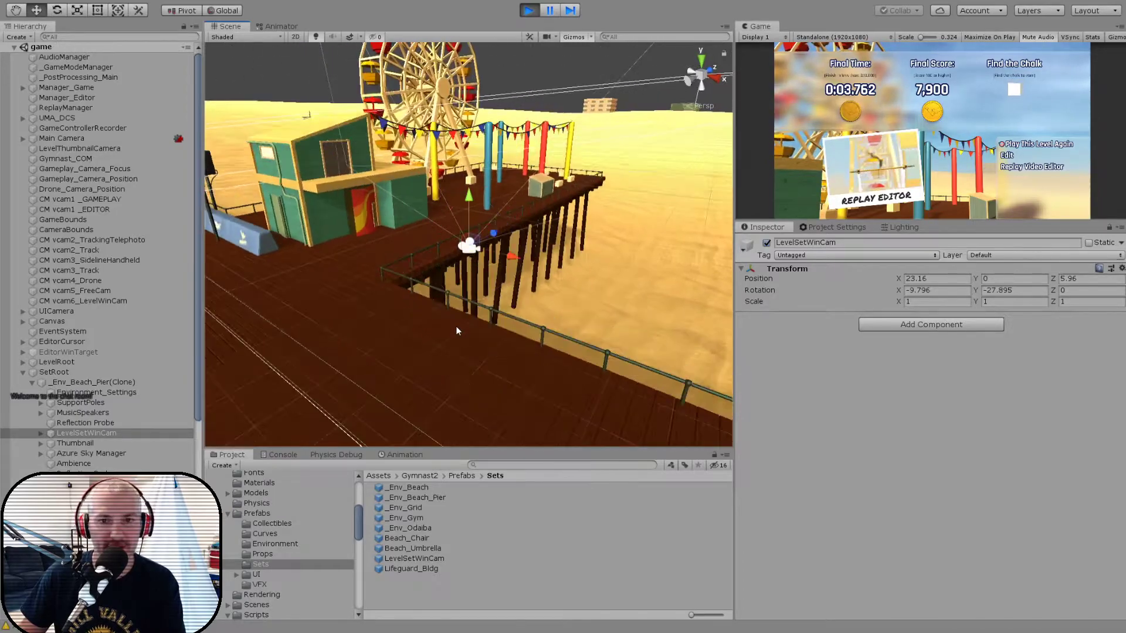
drag(496, 238, 488, 248)
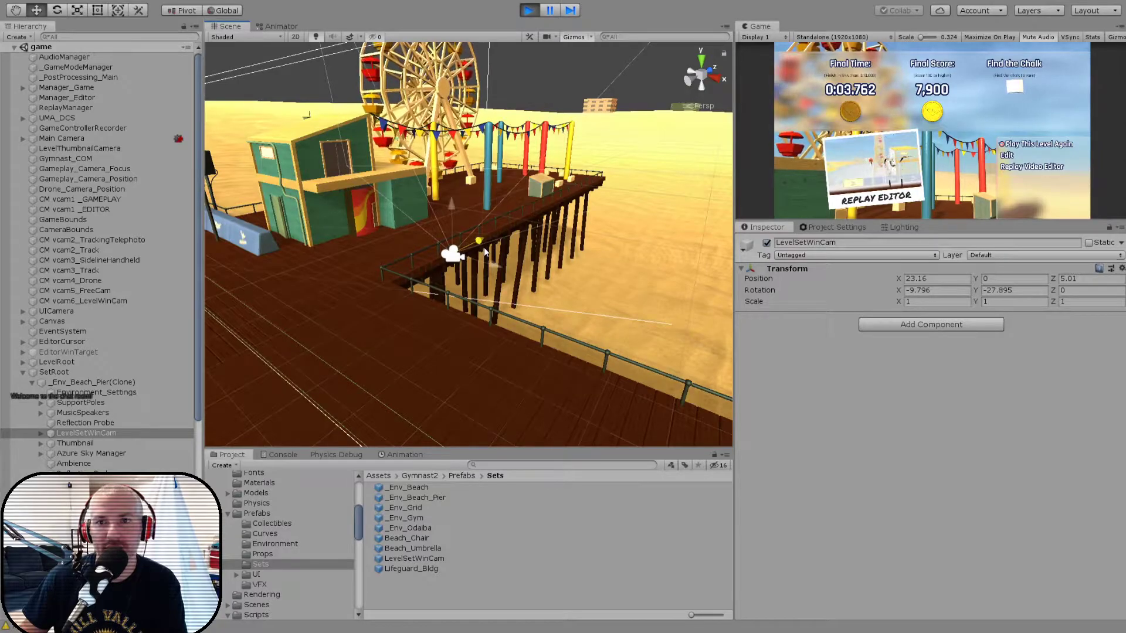
drag(484, 252, 577, 284)
scroll(501, 311, down, 8)
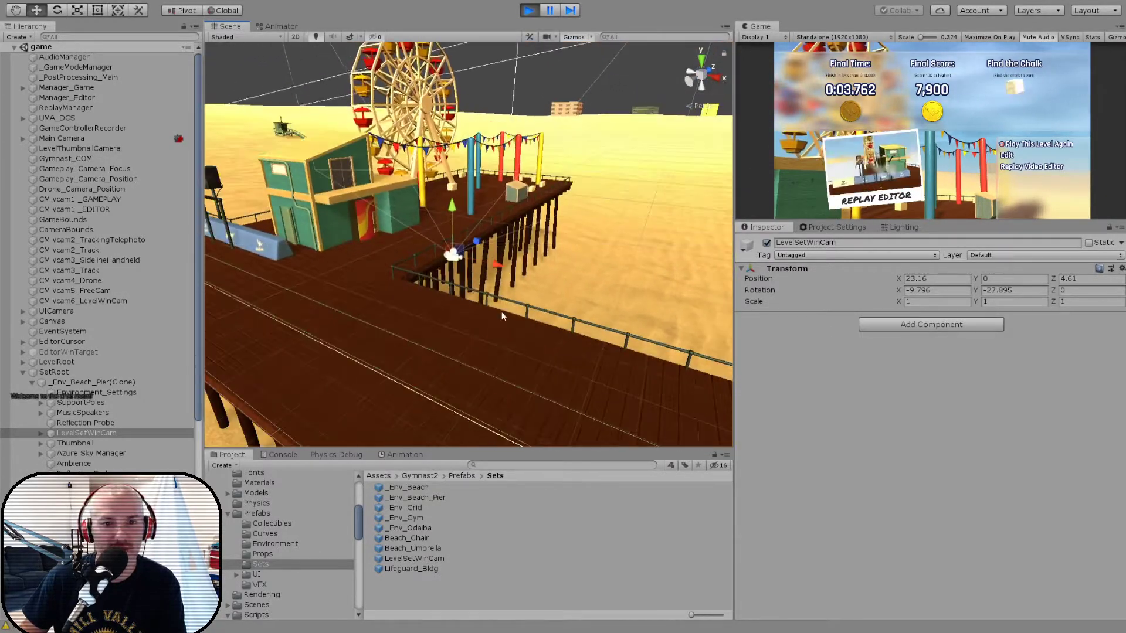
scroll(461, 315, up, 10)
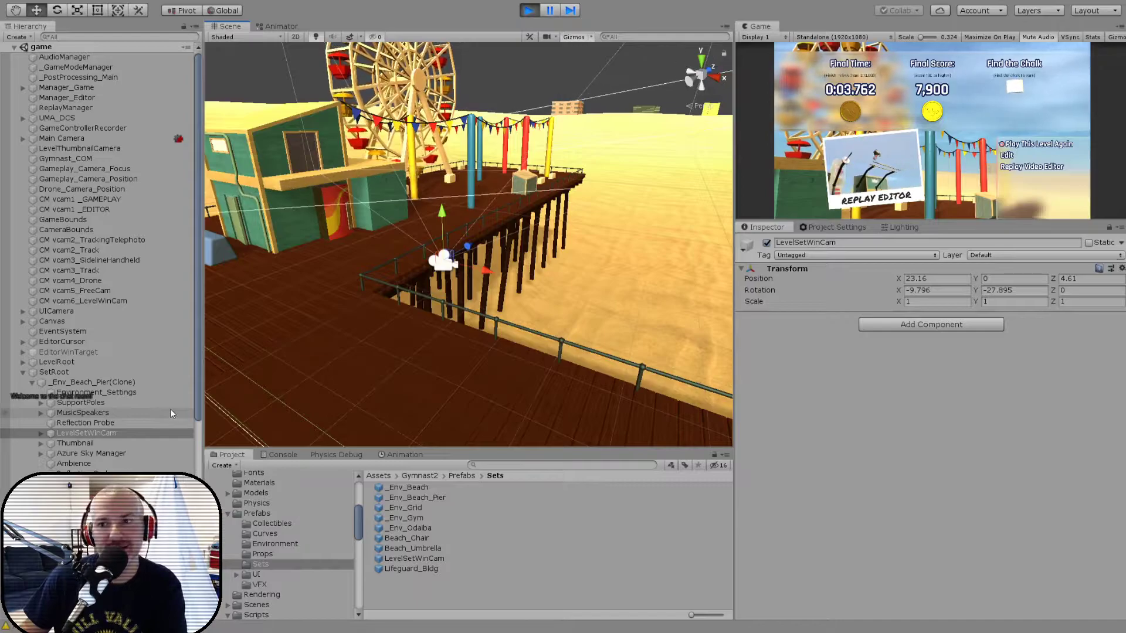
- Reposition LevelSetWinCam to about X 20.41, Y -0.18, Z 8.34 and tilt it to an X rotation of about -16.4
alt+drag(508, 334, 435, 333)
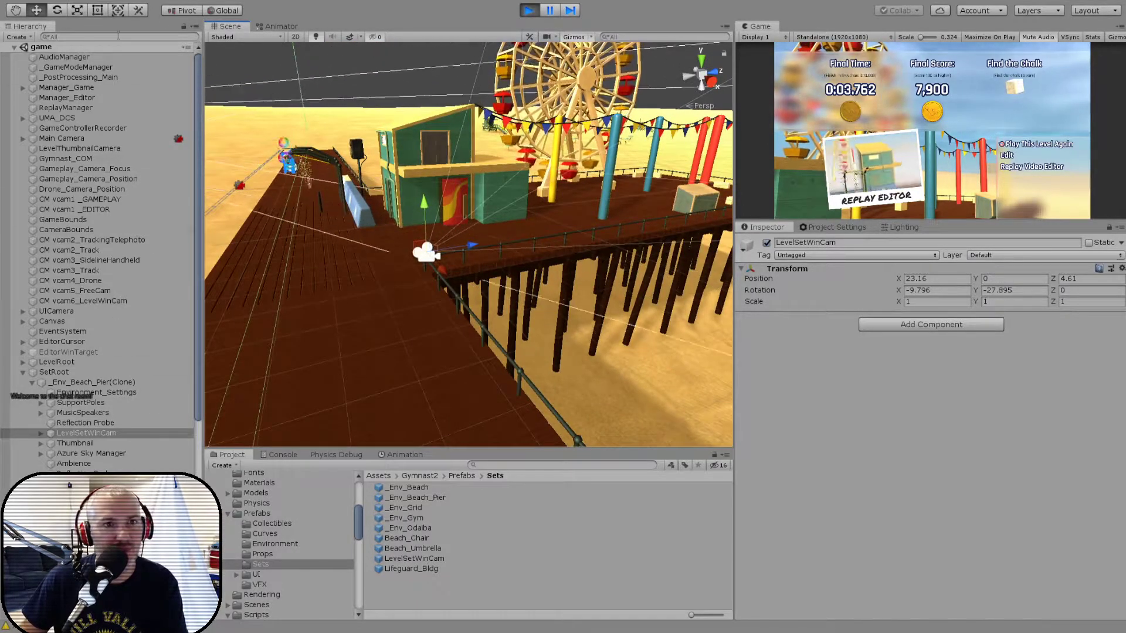
alt+drag(315, 170, 290, 304)
key(e)
key(w)
drag(420, 247, 536, 231)
alt+drag(469, 233, 680, 263)
drag(495, 206, 435, 251)
- Move LevelSetWinCam out beside the pier to about X 24.13, Z 9.97 and rotate it to about X -20.9, Y -37.6
key(e)
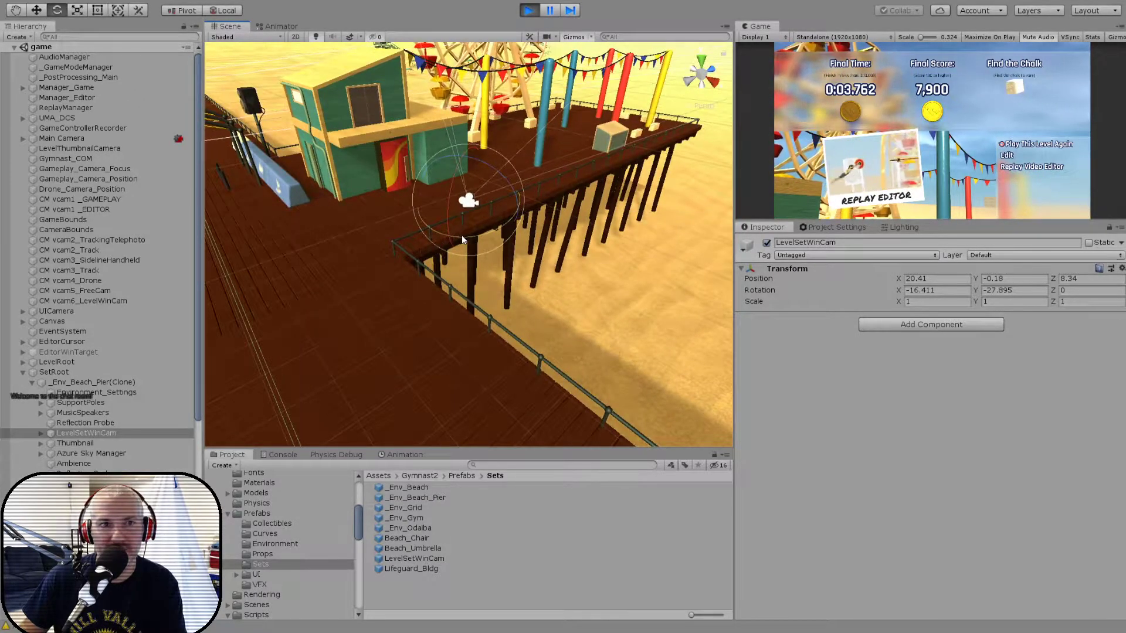
click(227, 12)
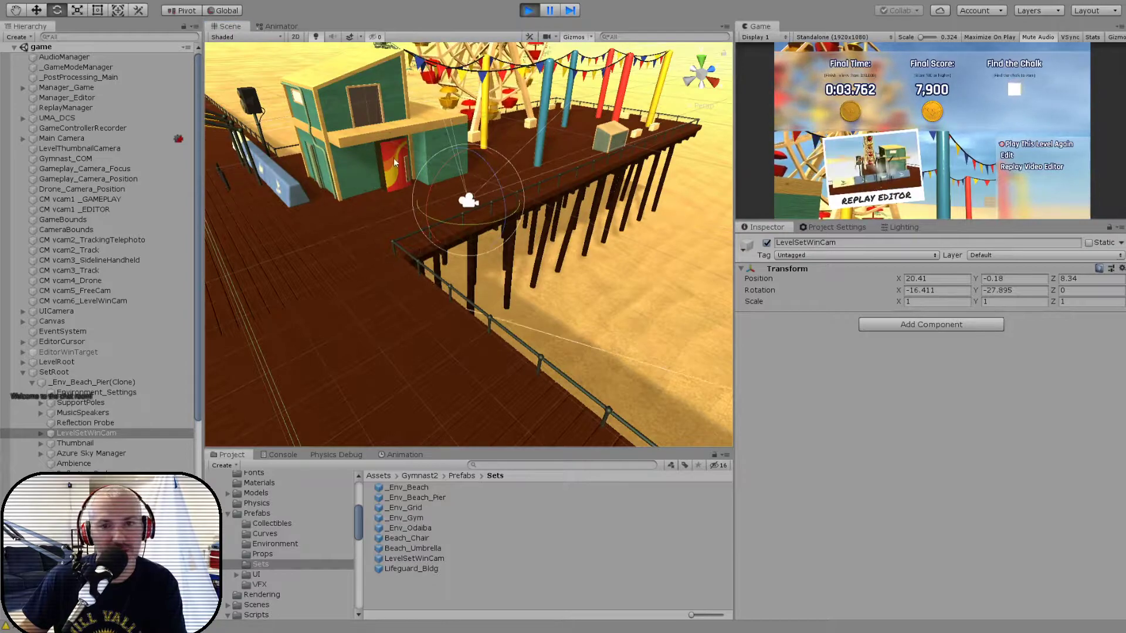
drag(461, 228, 576, 245)
key(w)
key(e)
key(x)
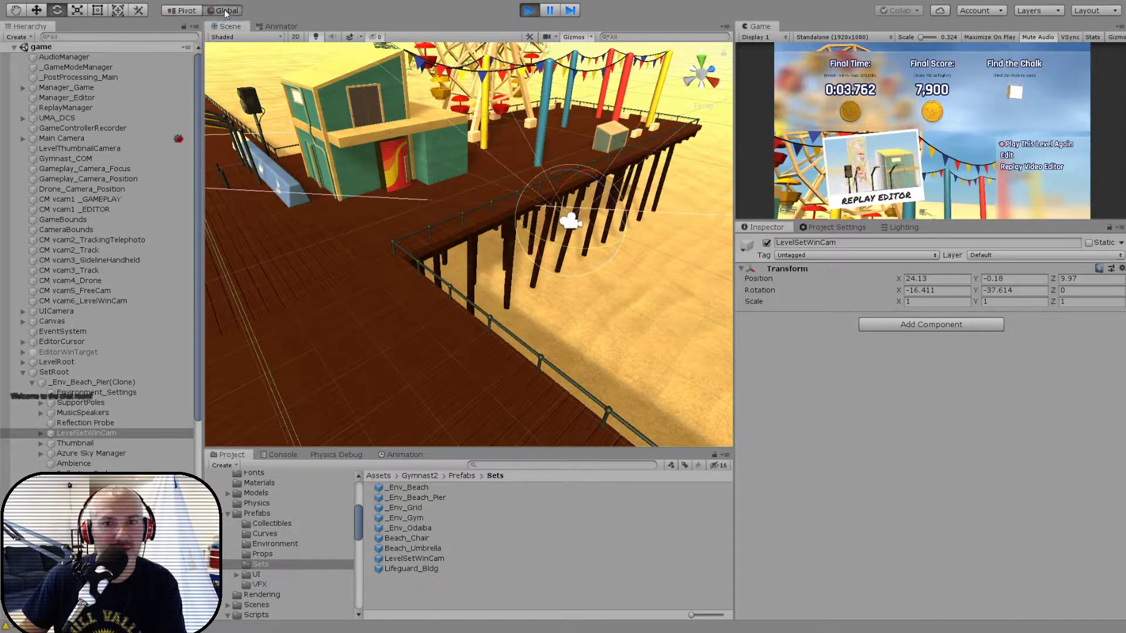
drag(581, 194, 581, 201)
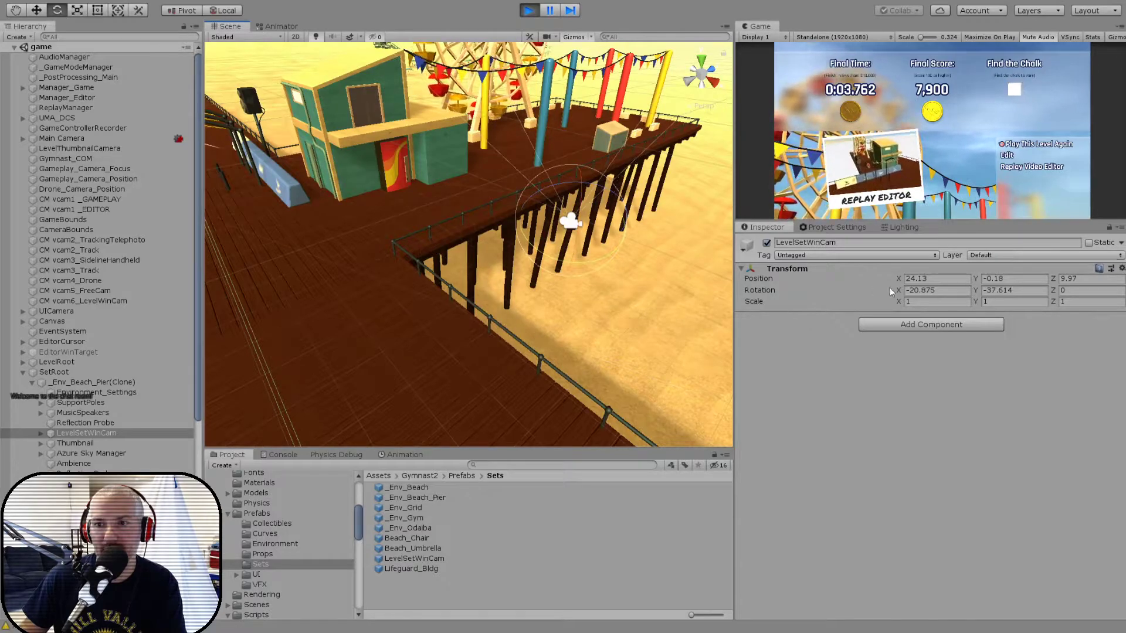
- Adjust the rotation of LevelSetWinCam to X -17.8 and Y -38.7
mouse_move(899, 290)
mouse_down()
mouse_move(880, 290)
mouse_move(903, 290)
mouse_up()
mouse_move(974, 289)
mouse_down()
mouse_move(962, 289)
mouse_move(994, 294)
mouse_up()
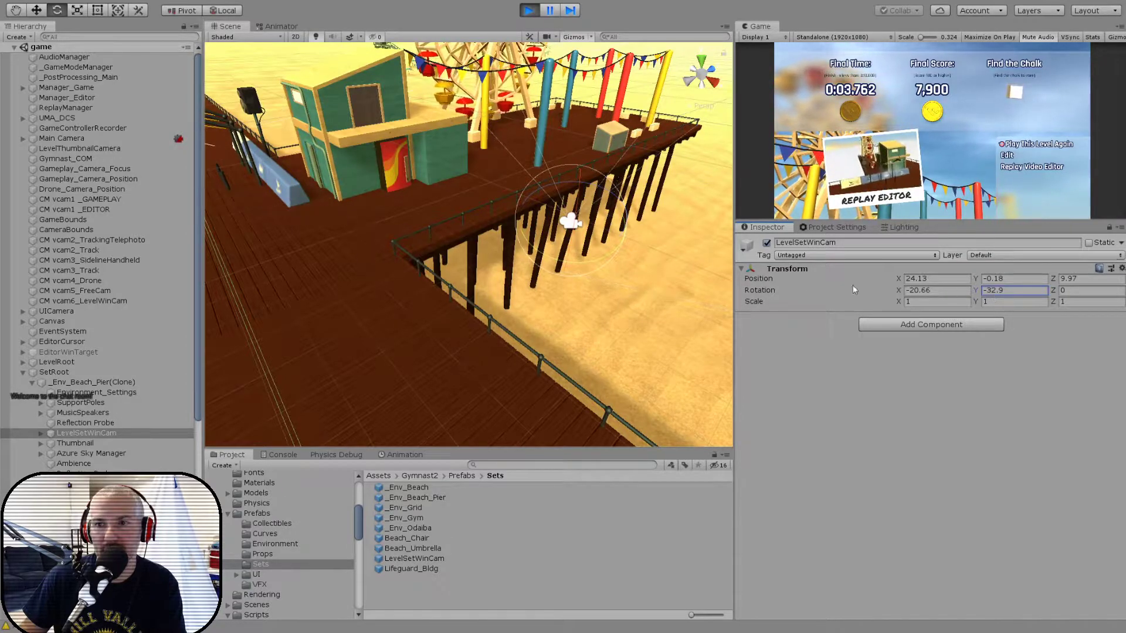
drag(899, 290, 923, 290)
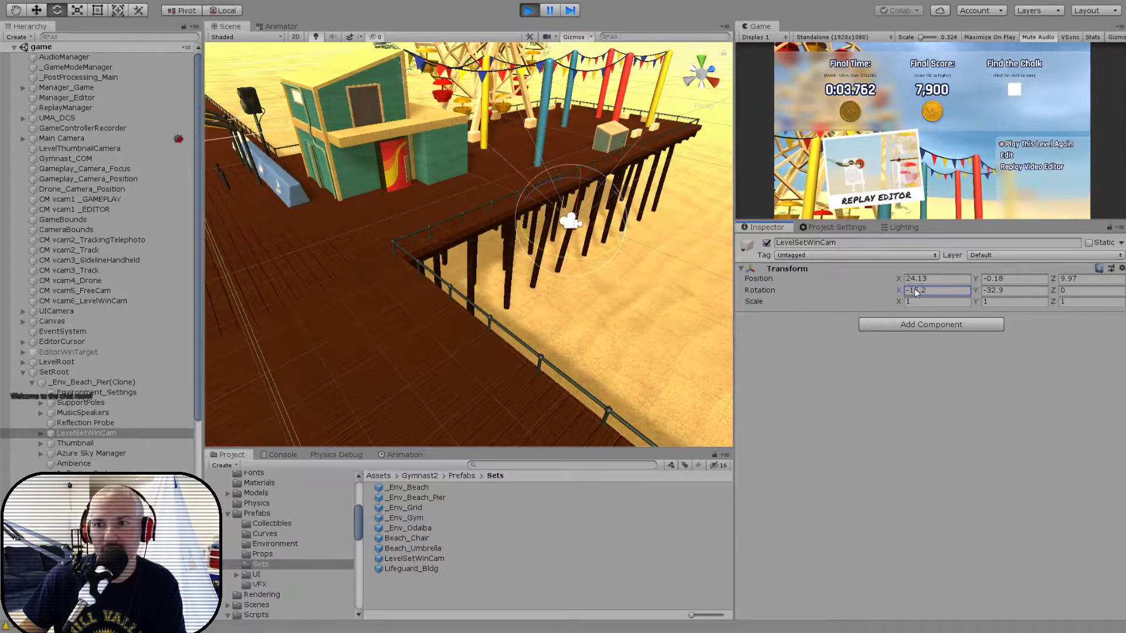
drag(915, 289, 874, 291)
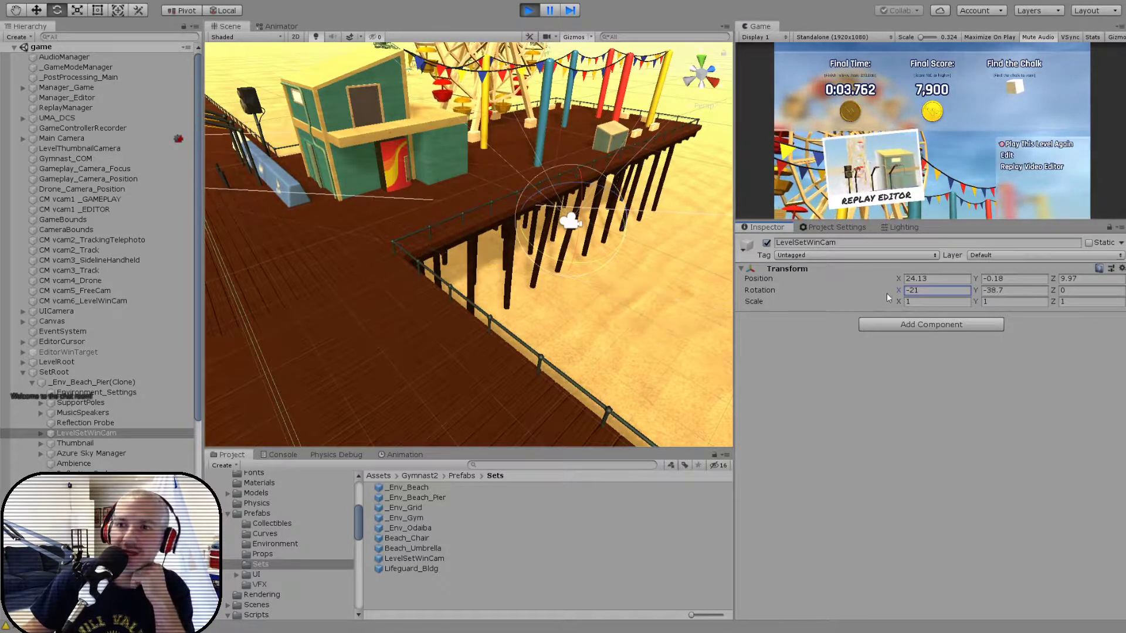
drag(888, 294, 912, 293)
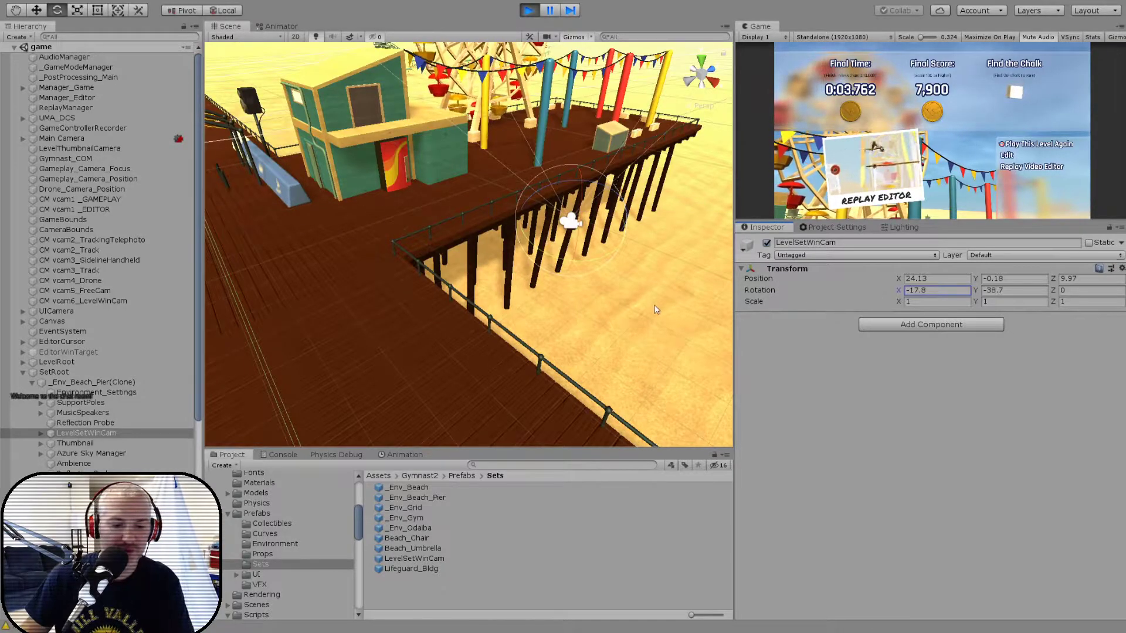
- Move LevelSetWinCam along X to about -2.68, then try an X rotation of -26.3 and undo it
key(w)
key(x)
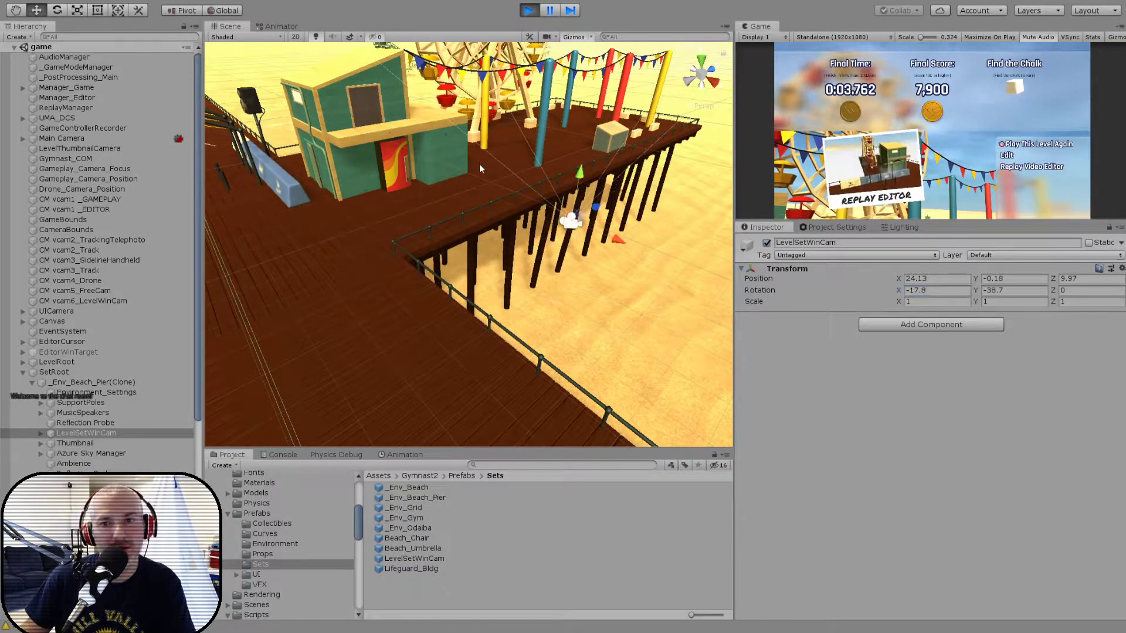
drag(617, 243, 18, 10)
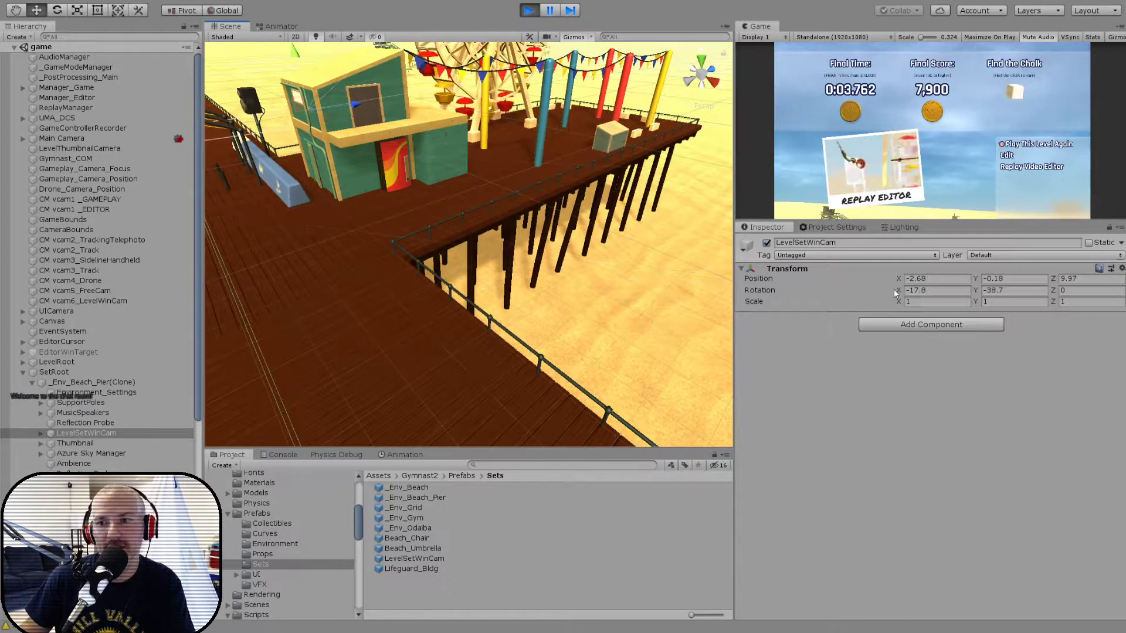
drag(897, 290, 853, 287)
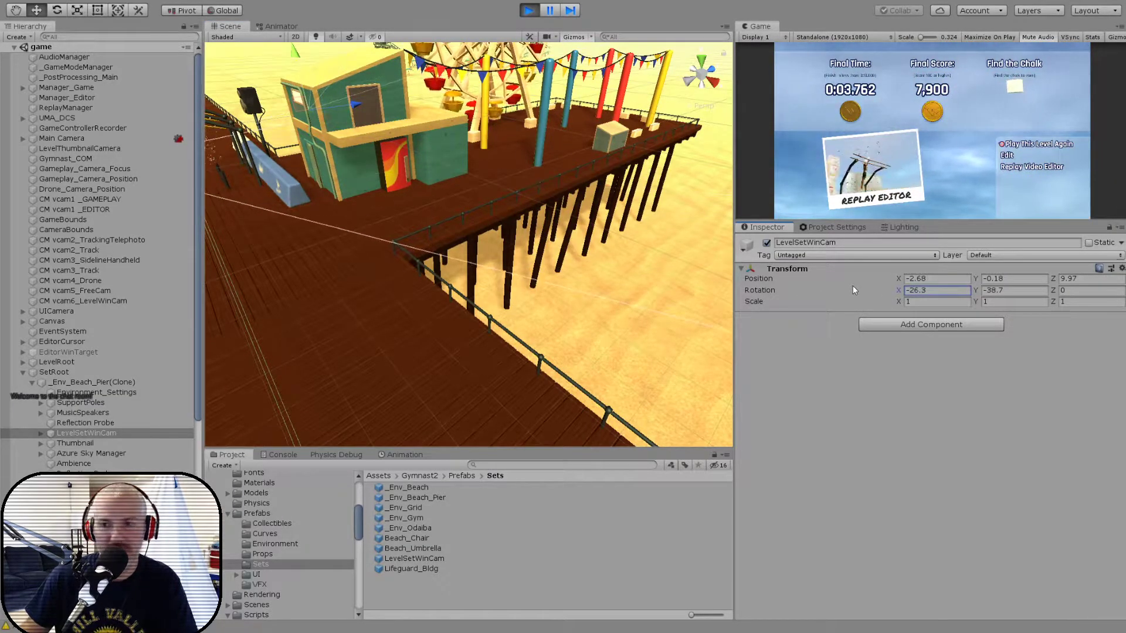
key(ctrl+z)
- Turn LevelSetWinCam toward the Ferris wheel at Y rotation 44.9 and move it to about X -22.56
drag(977, 289, 87, 293)
alt+drag(311, 260, 404, 276)
key(f)
drag(495, 254, 227, 245)
alt+drag(293, 254, 369, 259)
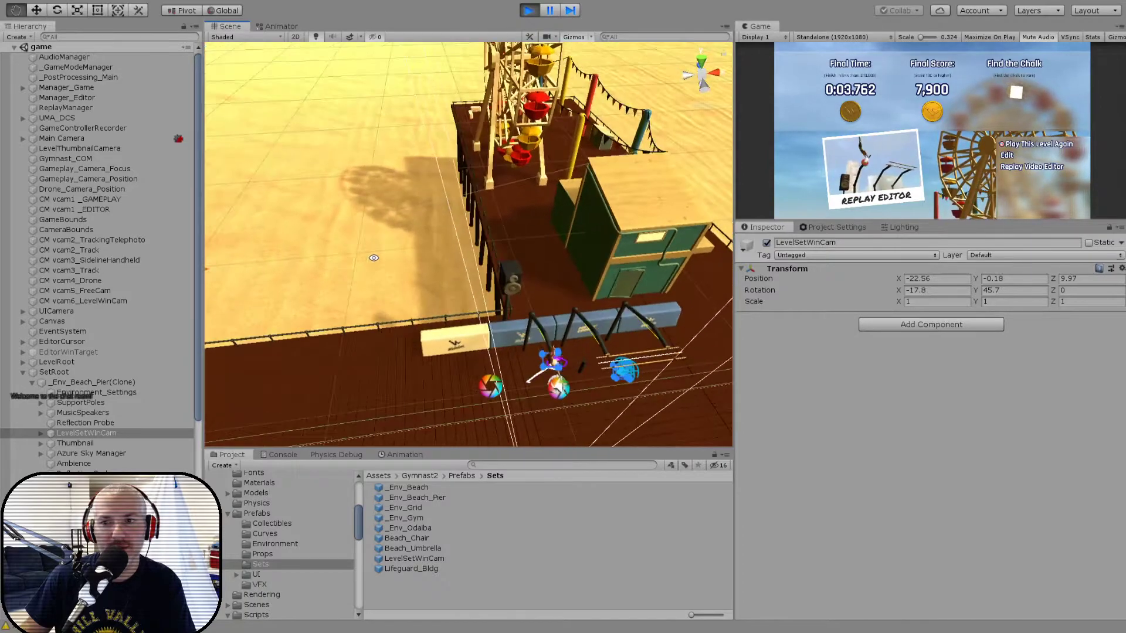
mouse_move(976, 290)
mouse_down()
mouse_move(1037, 290)
mouse_move(977, 293)
mouse_up()
mouse_move(898, 291)
mouse_down()
mouse_move(885, 287)
mouse_move(916, 288)
mouse_move(895, 287)
mouse_up()
drag(976, 288, 987, 291)
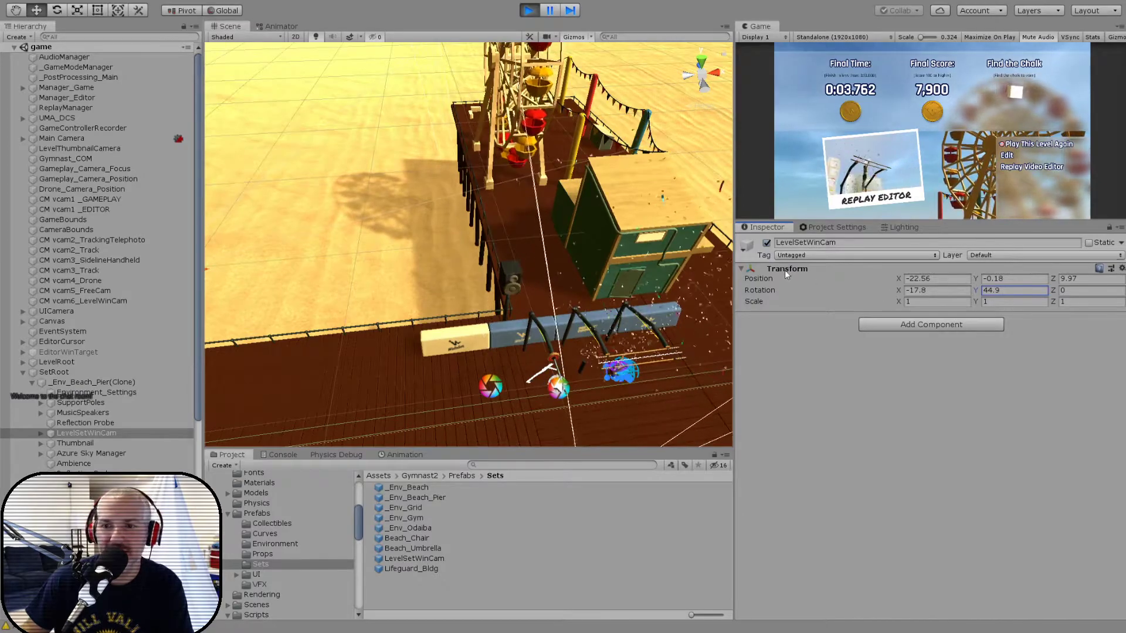
- Stop the game and paste the tuned Transform values (position -22.56, -0.18, 9.97; rotation -17.8, 44.9, 0) onto LevelSetWinCam in the _Env_Beach_Pier prefab
click(528, 11)
double_click(411, 498)
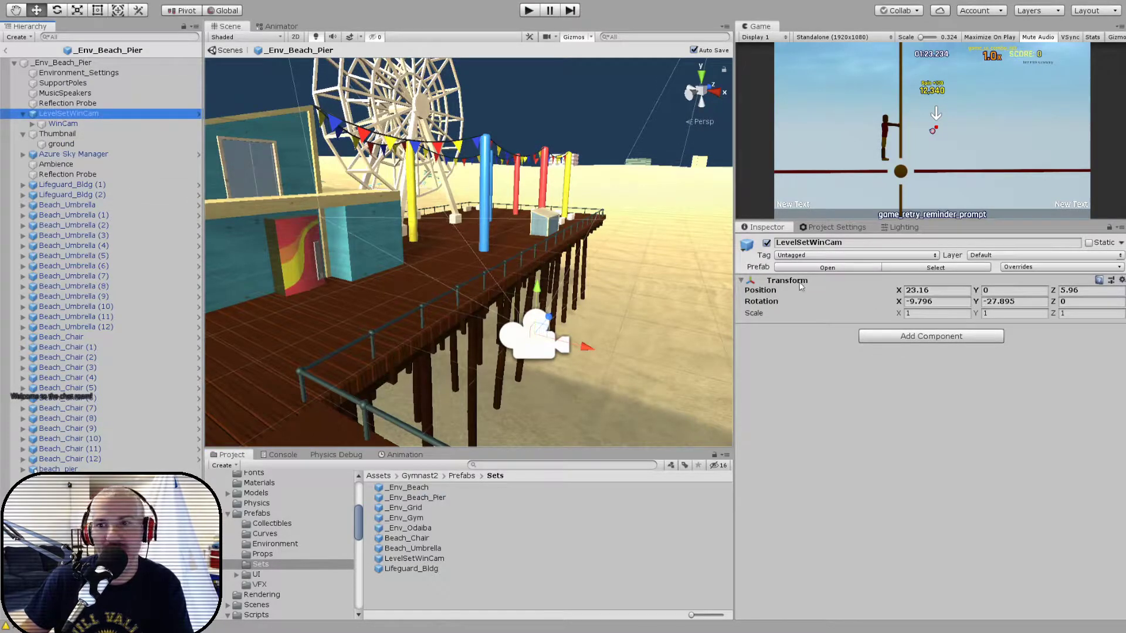
click(854, 348)
middle_drag(443, 355, 487, 398)
key(f)
mouse_move(487, 399)
alt+mouse_down()
mouse_move(500, 394)
mouse_move(480, 390)
alt+mouse_up()
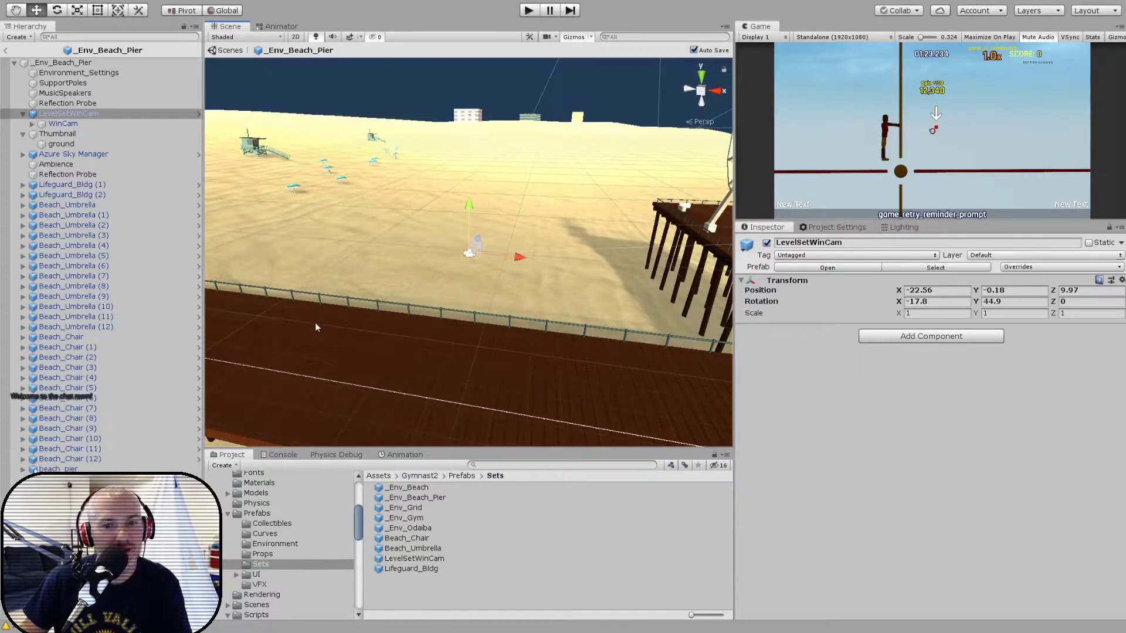
- Open the _Env_Grid prefab, select the _grid plane and expand its grid material settings
double_click(405, 507)
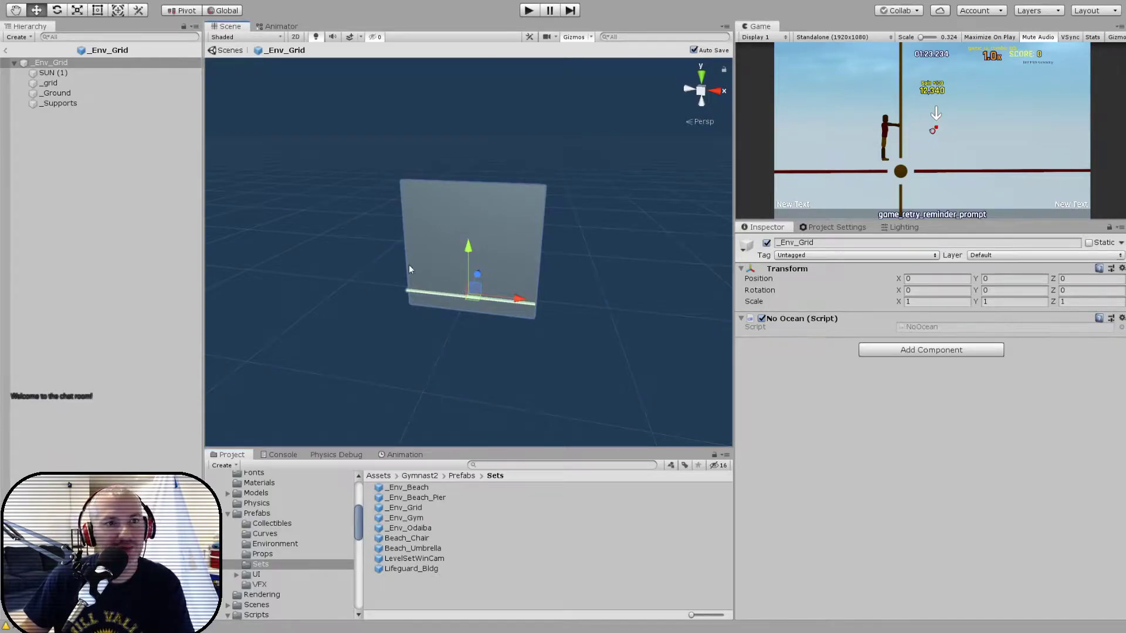
click(78, 85)
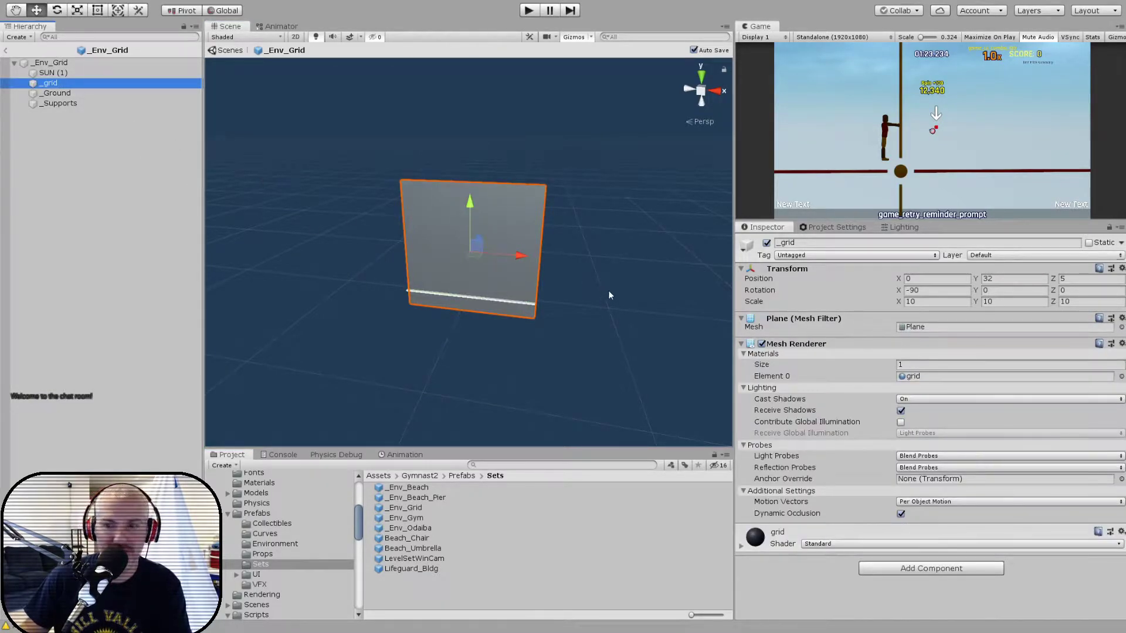
alt+drag(611, 288, 586, 290)
scroll(531, 291, up, 6)
scroll(535, 298, up, 2)
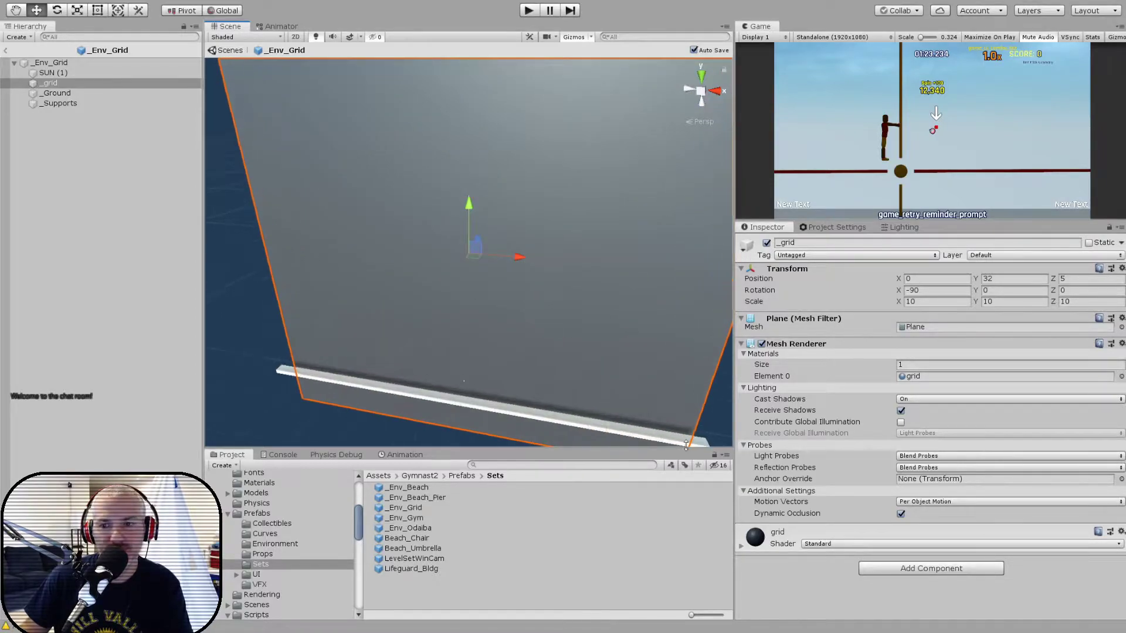
click(741, 549)
scroll(883, 462, down, 5)
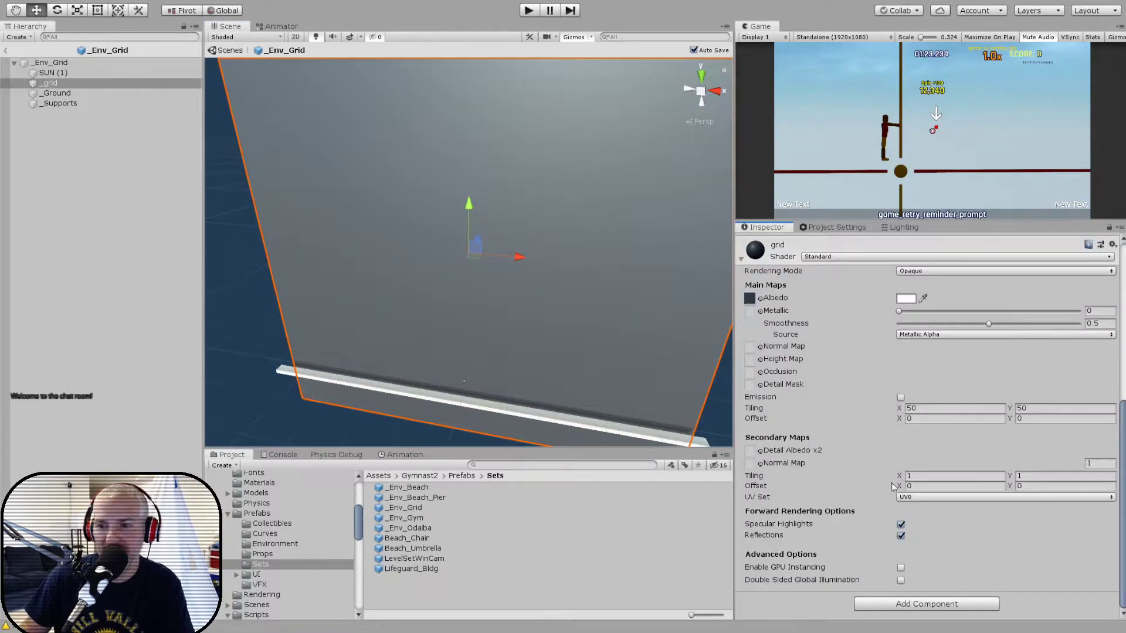
- Set the X scale of the _grid plane to 20
alt+drag(461, 318, 528, 283)
scroll(896, 341, up, 5)
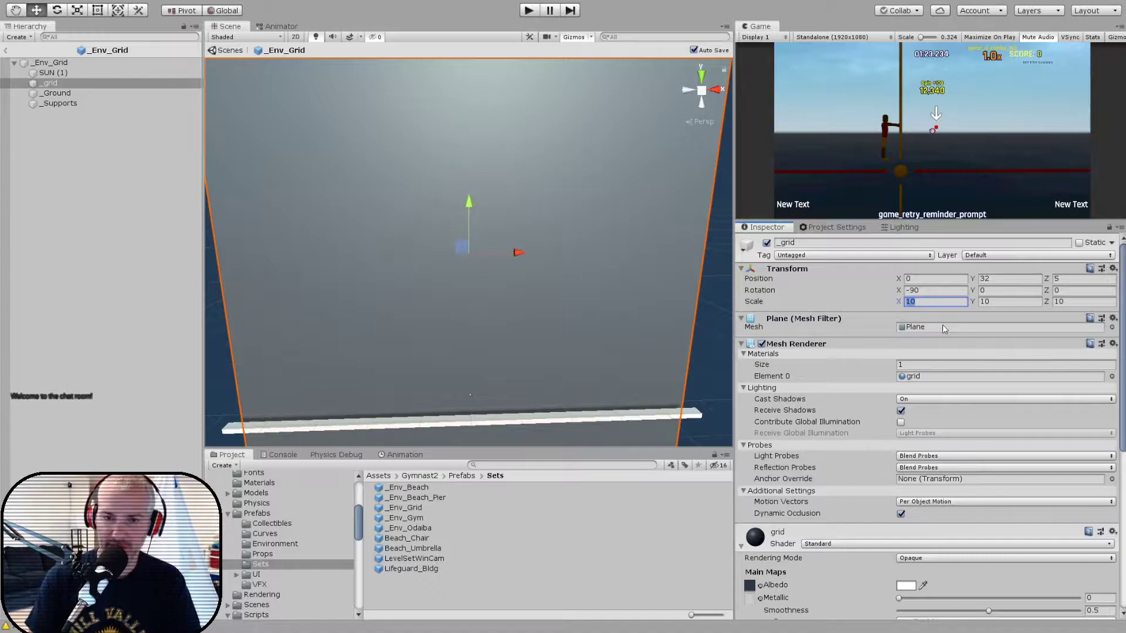
text(20)
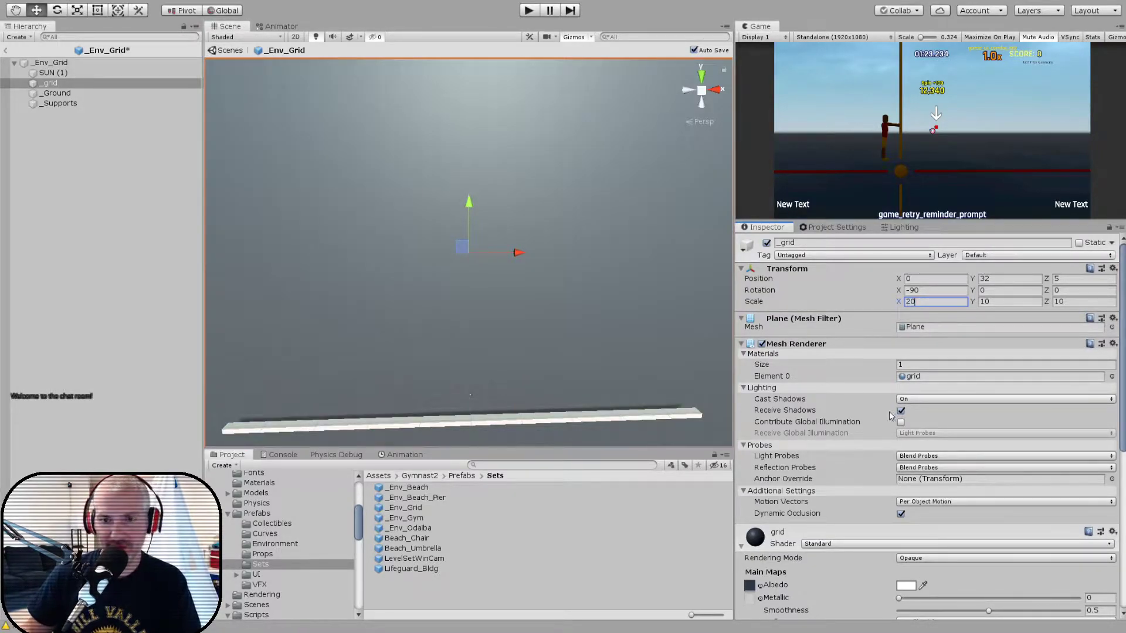
- Set the grid material's main X tiling to 100 and check the grid squares on the plane
scroll(886, 499, down, 6)
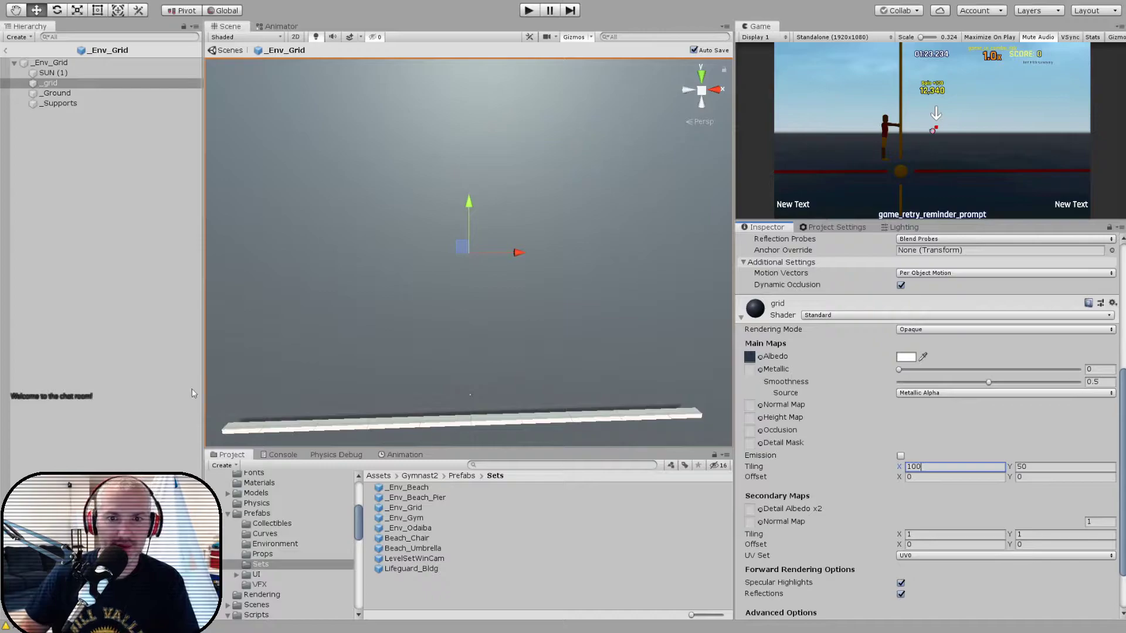
scroll(412, 300, up, 5)
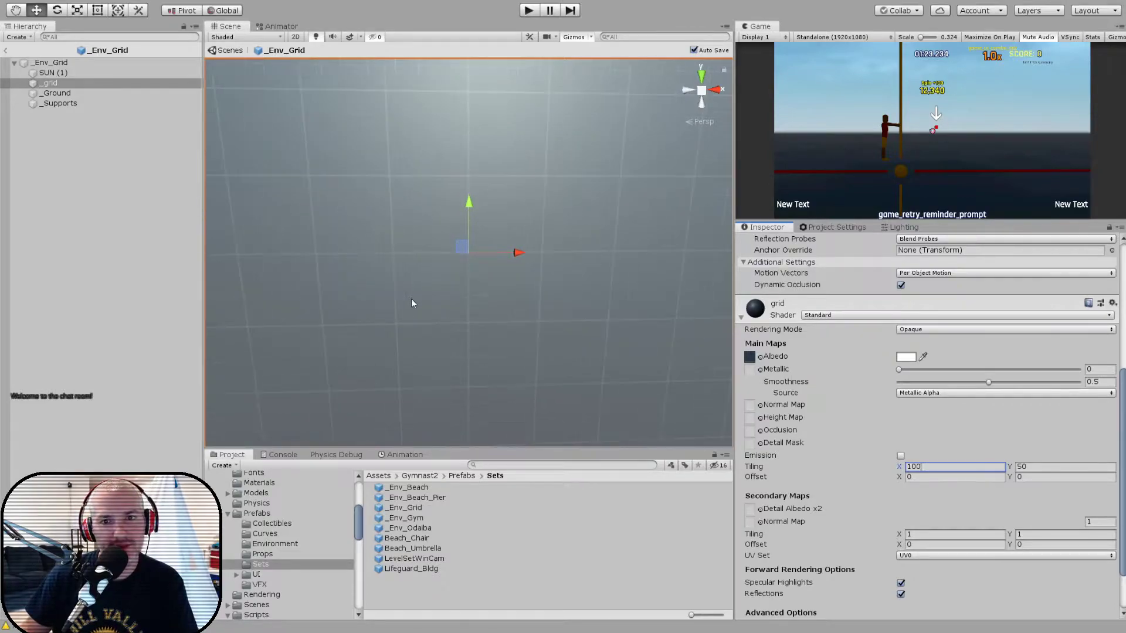
alt+drag(412, 300, 437, 269)
drag(510, 253, 494, 256)
key(ctrl+z)
scroll(486, 311, down, 6)
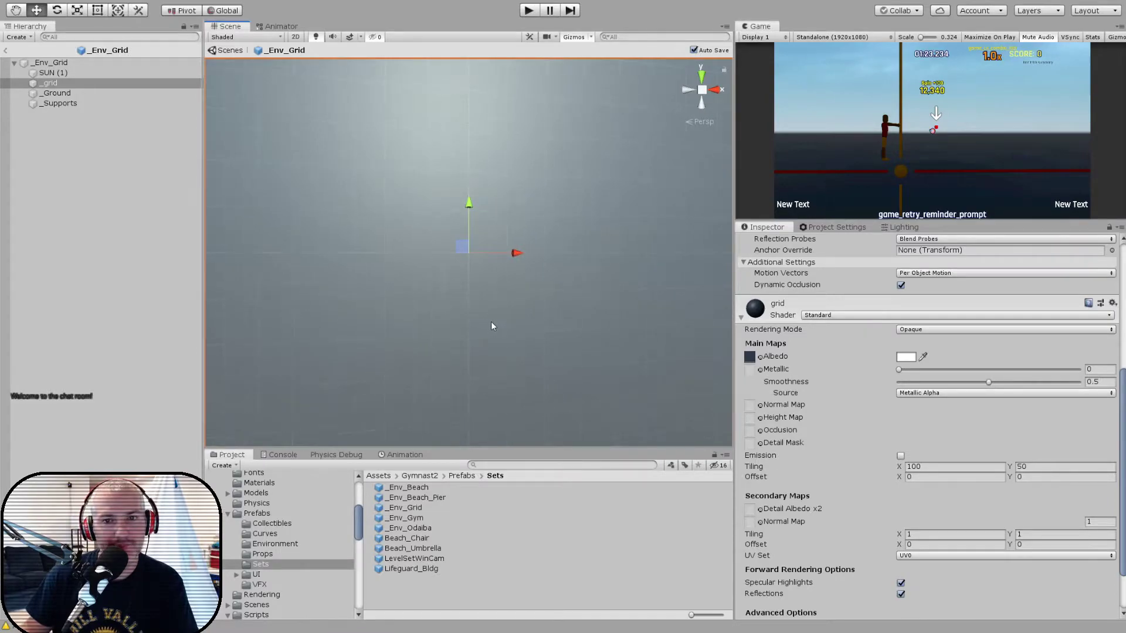
scroll(493, 322, down, 6)
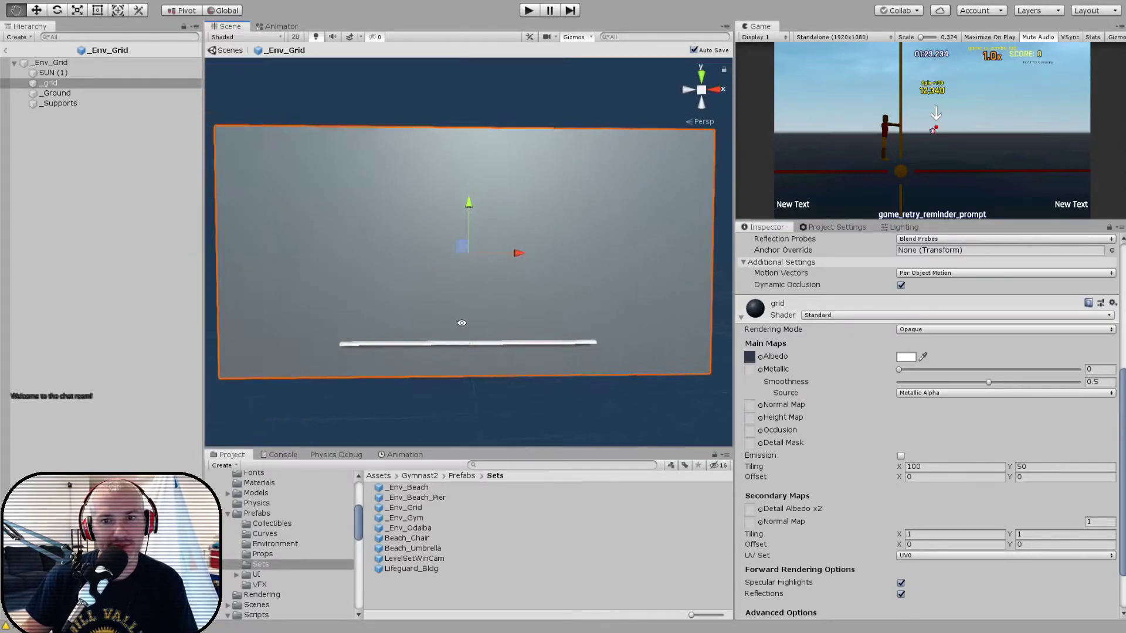
- Add the LevelSetWinCam prefab to the _Env_Grid prefab as a child of its root
scroll(462, 322, up, 4)
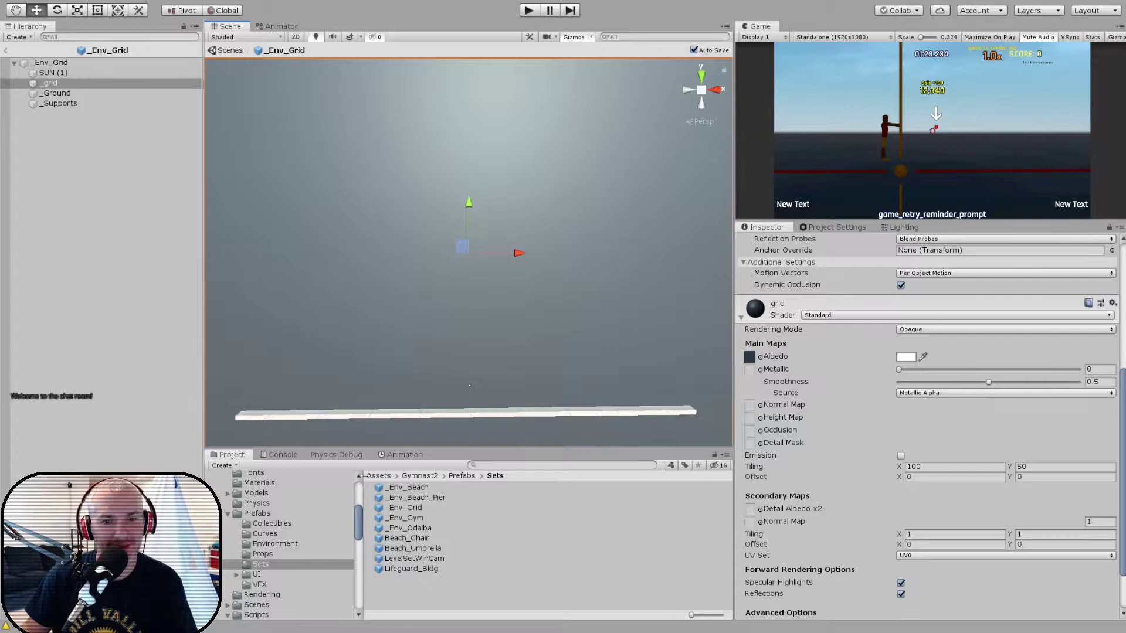
drag(445, 557, 49, 124)
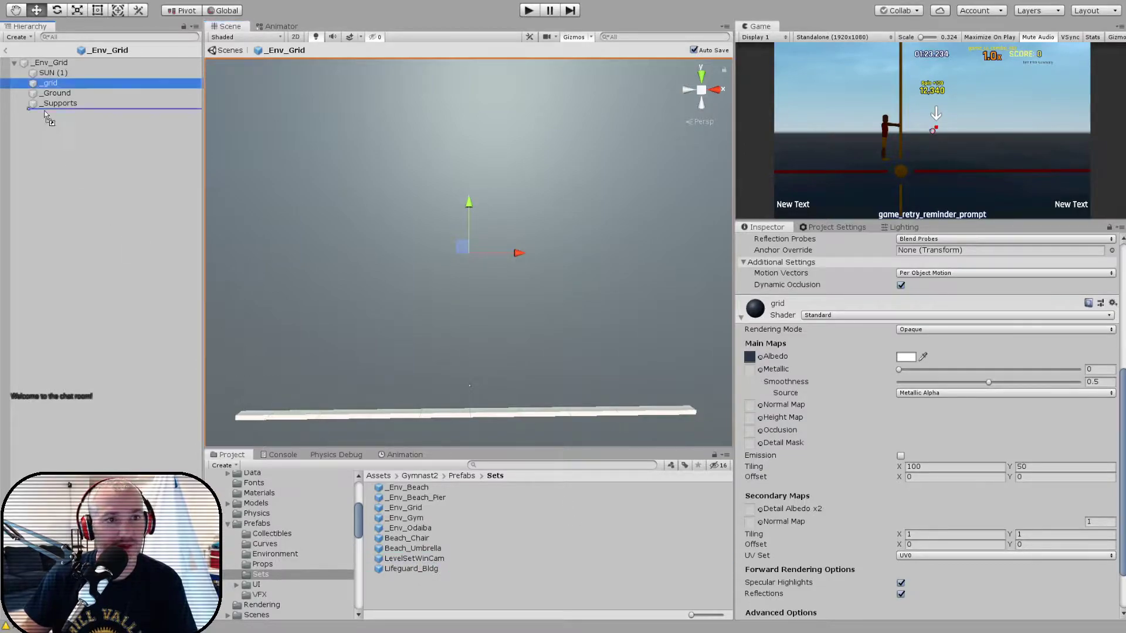
drag(59, 66, 59, 67)
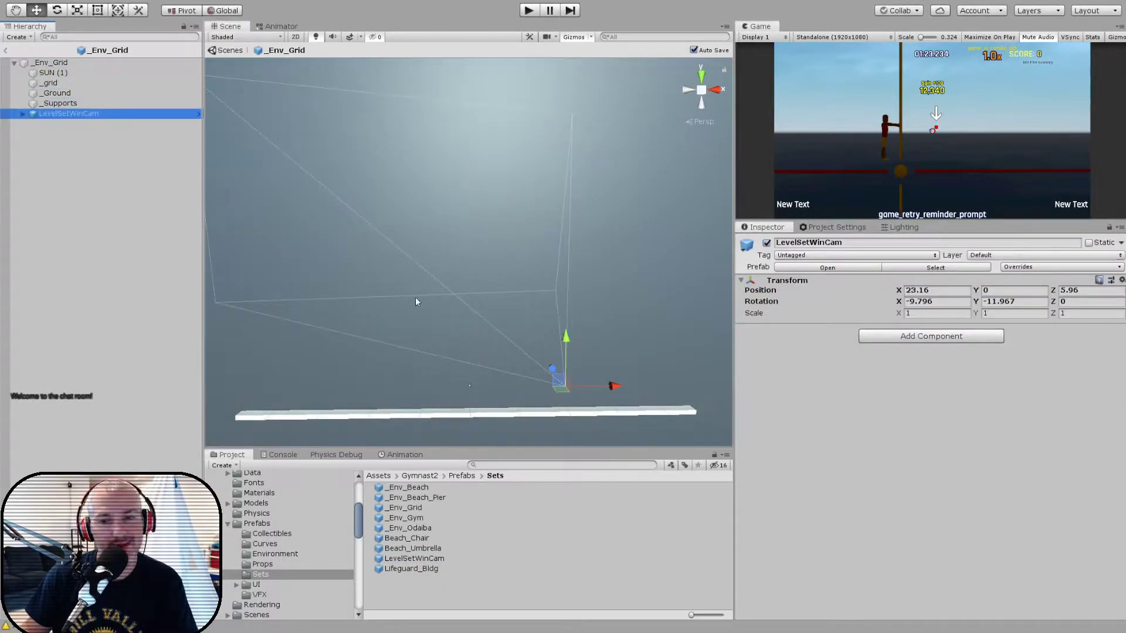
- Move LevelSetWinCam near the edge of the grid plane, to position 94.5, 72.02, 1.71
alt+drag(424, 299, 414, 265)
middle_drag(472, 278, 410, 288)
key(f)
alt+drag(478, 293, 442, 260)
drag(513, 253, 469, 313)
click(416, 245)
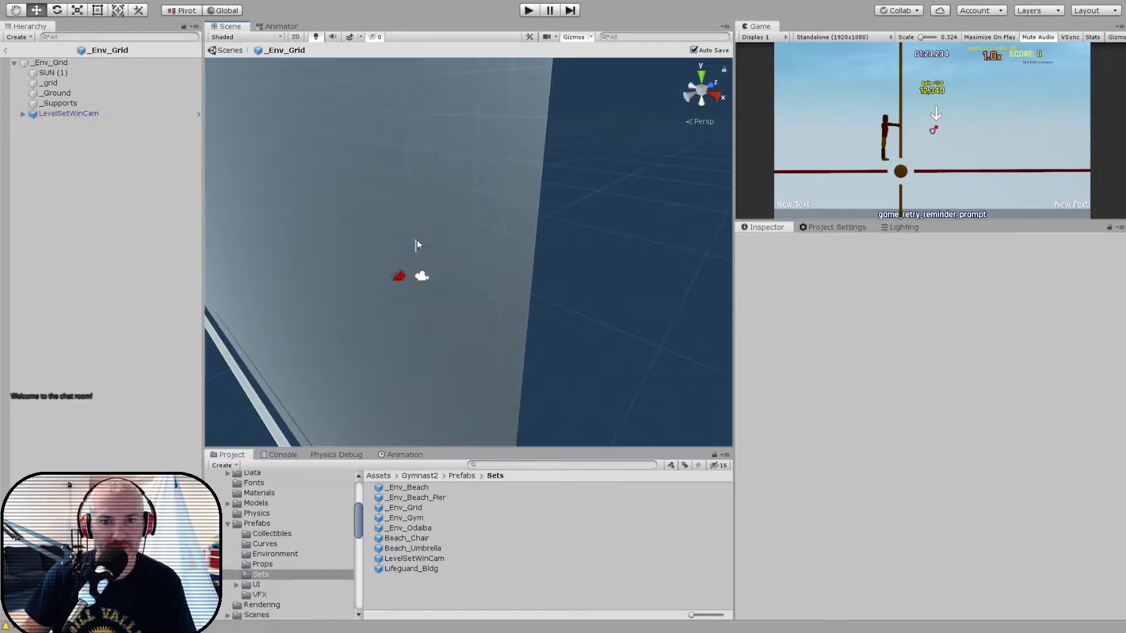
click(422, 273)
click(65, 113)
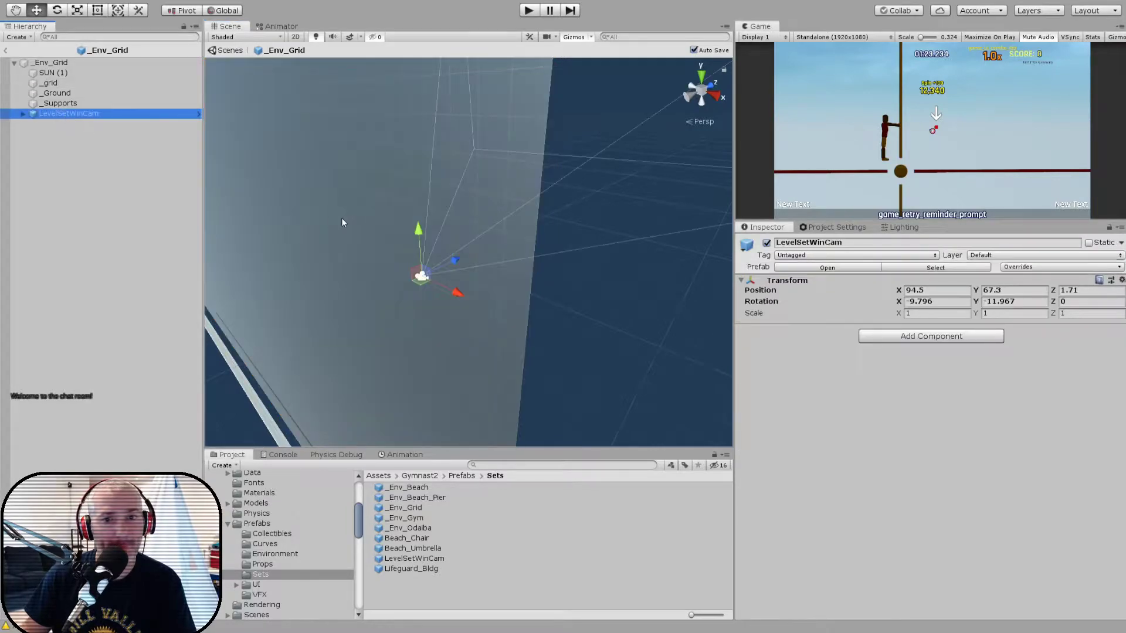
drag(417, 228, 420, 154)
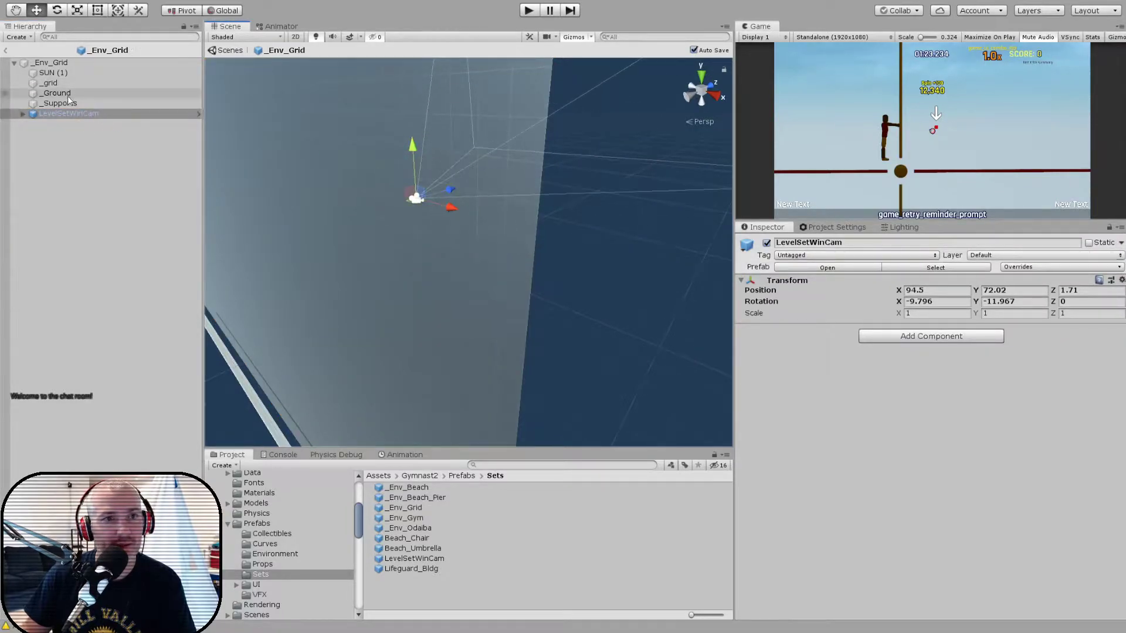
- Add the Environment Set References script to the _Env_Grid root and assign WinCam as its Win Camera
click(58, 62)
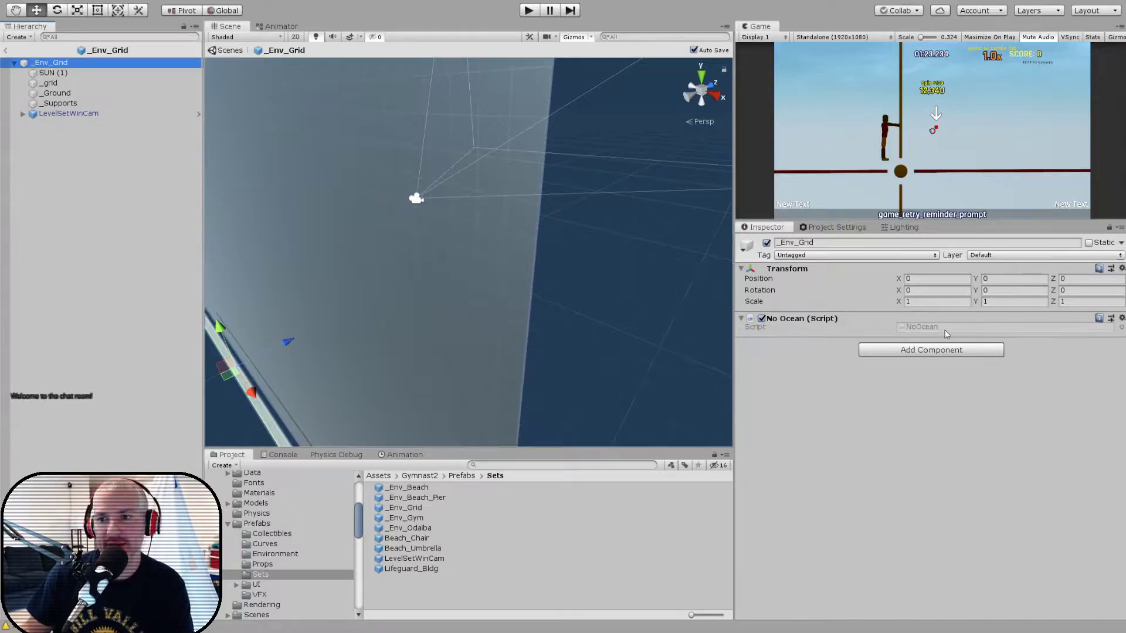
click(937, 350)
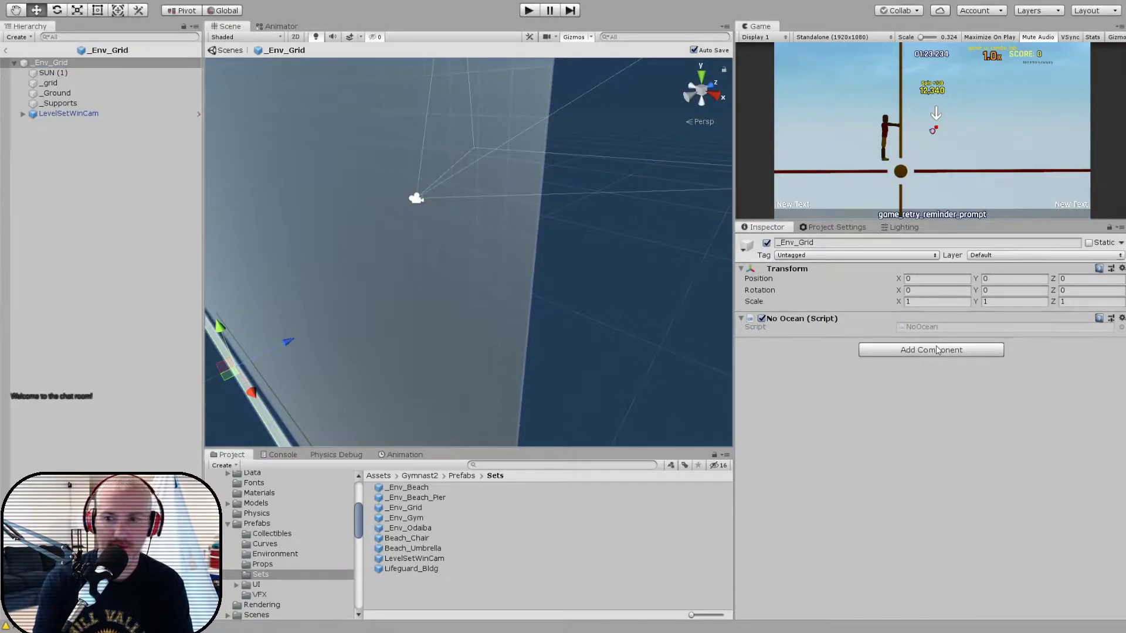
key(Return)
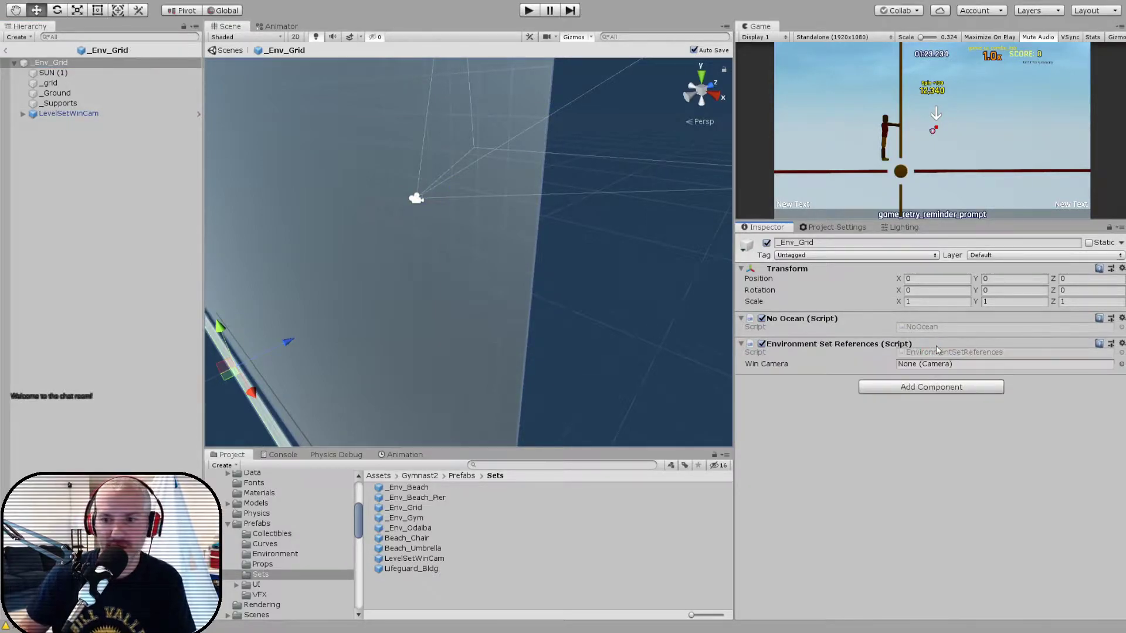
click(23, 114)
drag(62, 124, 444, 188)
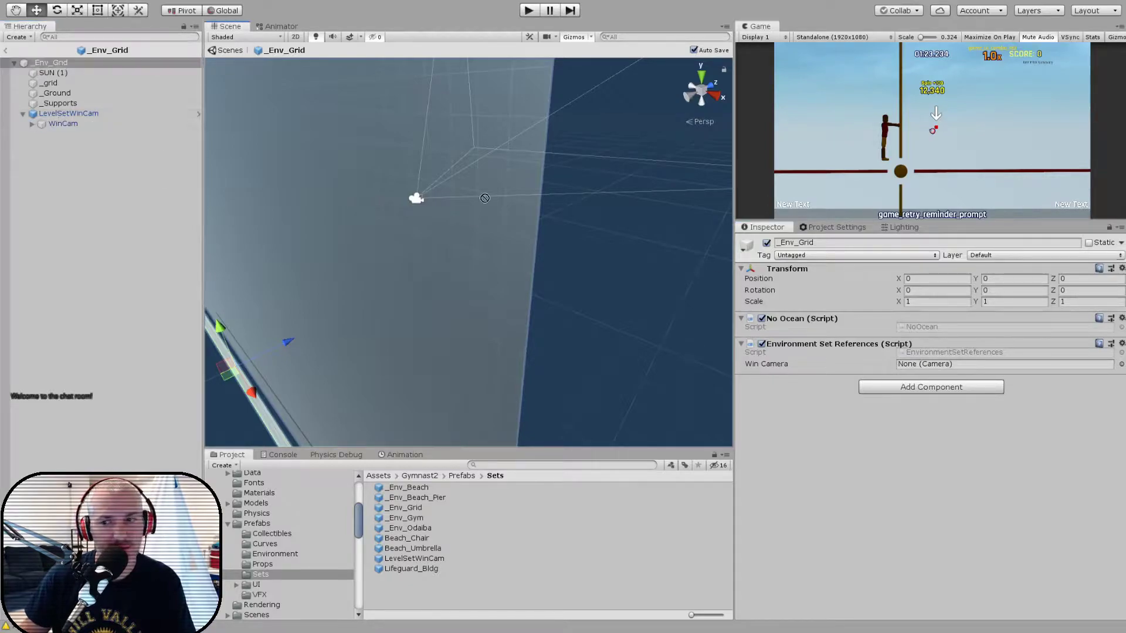
drag(900, 352, 938, 365)
- Leave the prefab, run the game and load the level aaa in the level editor
click(7, 54)
click(7, 53)
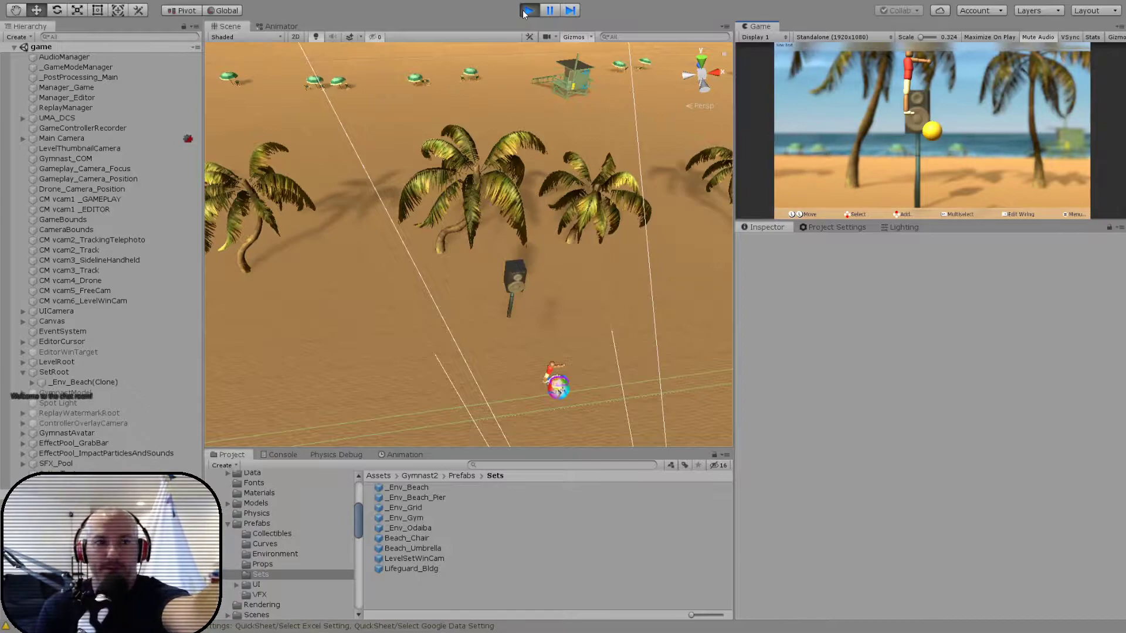
key(Escape)
key(Return)
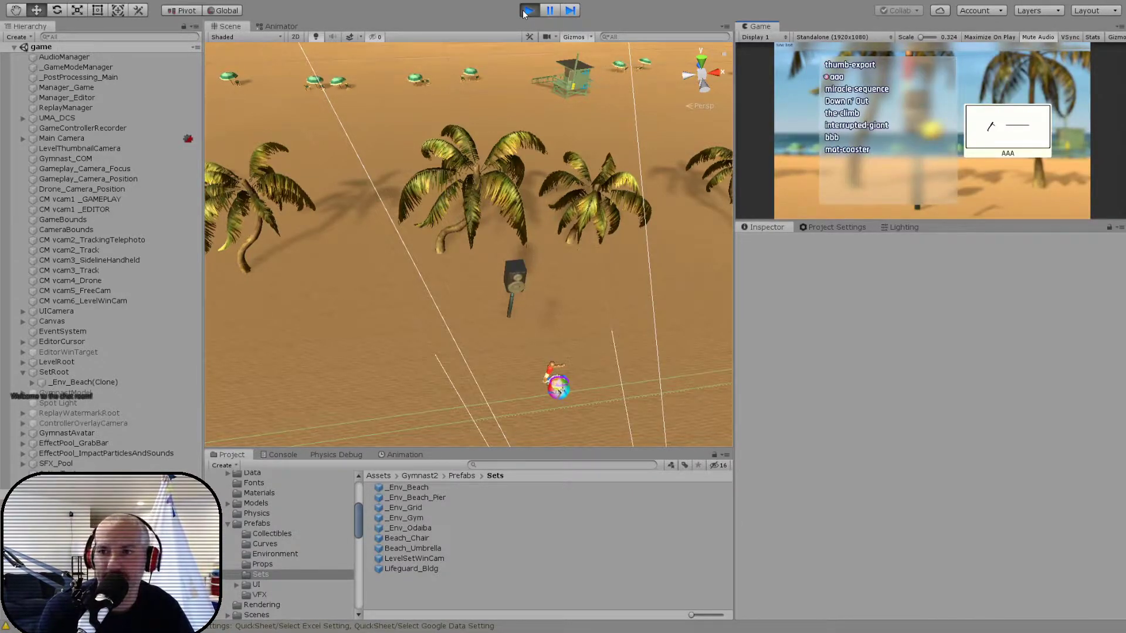
key(Return)
- Open the level data and change the level setting to the grid environment
key(Escape)
key(Down)
key(Down)
key(Return)
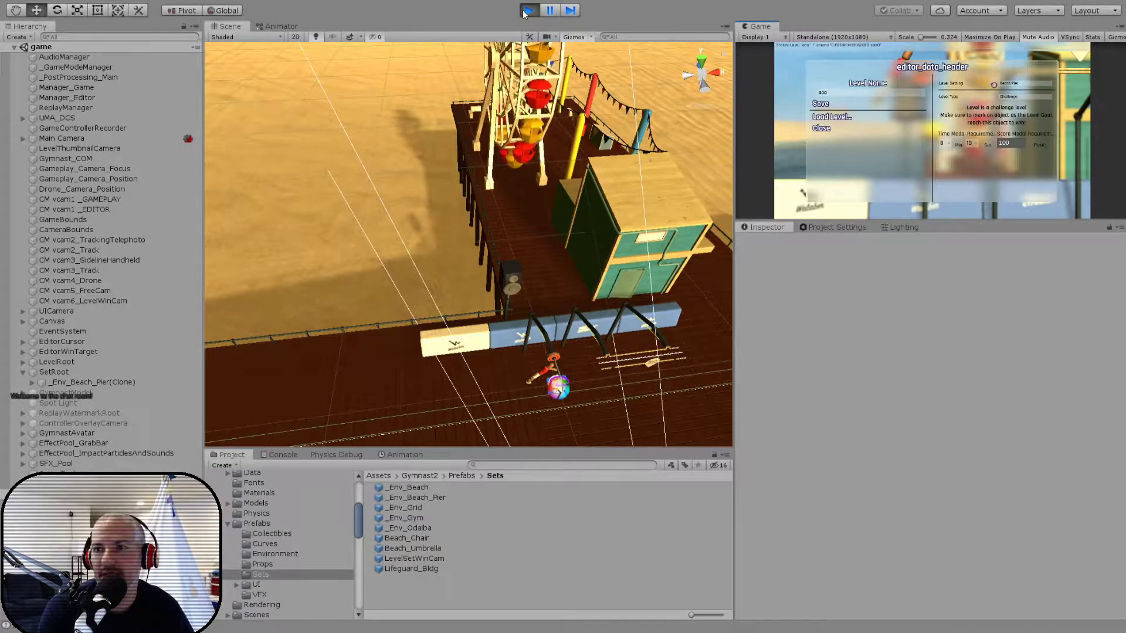
key(Return)
key(Down)
key(Return)
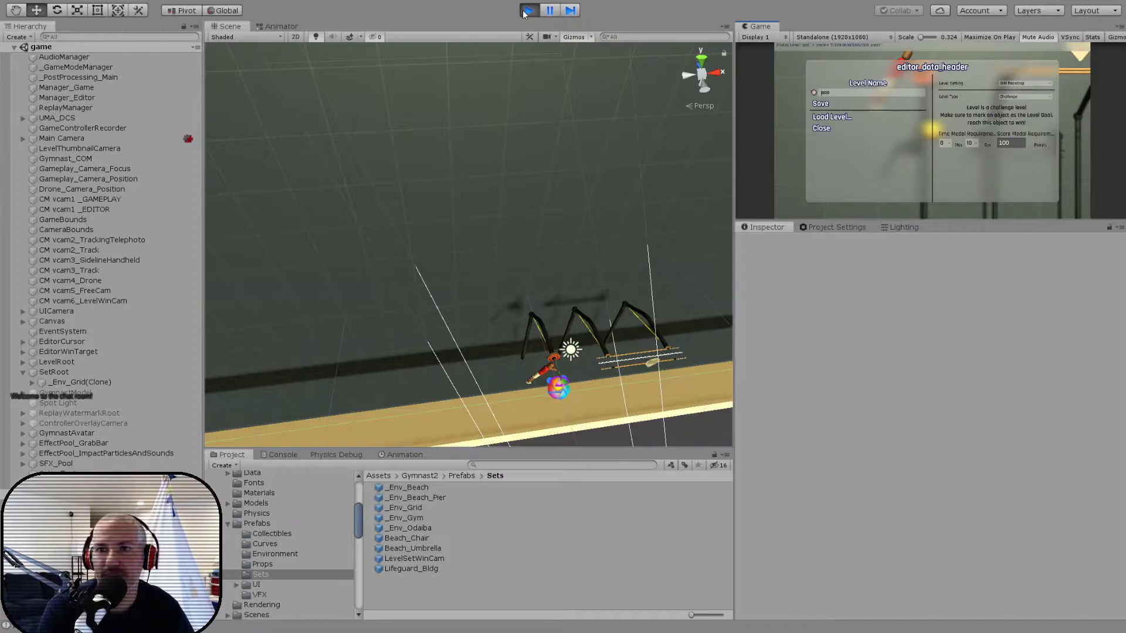
- Close the level data and play the level through to its win screen
key(Escape)
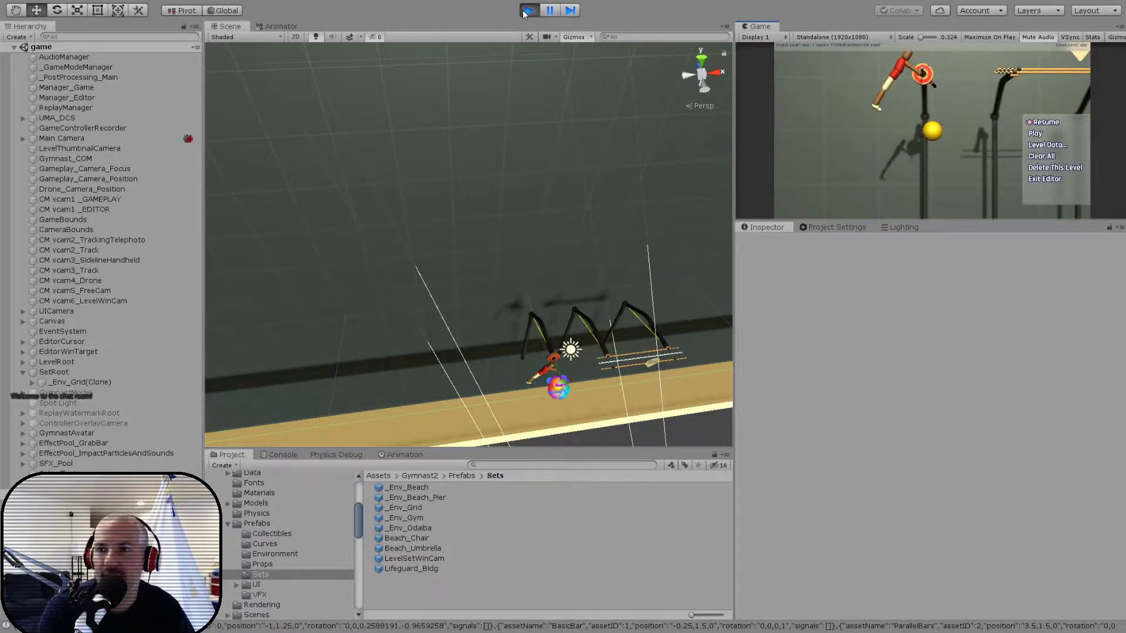
key(Down)
key(Return)
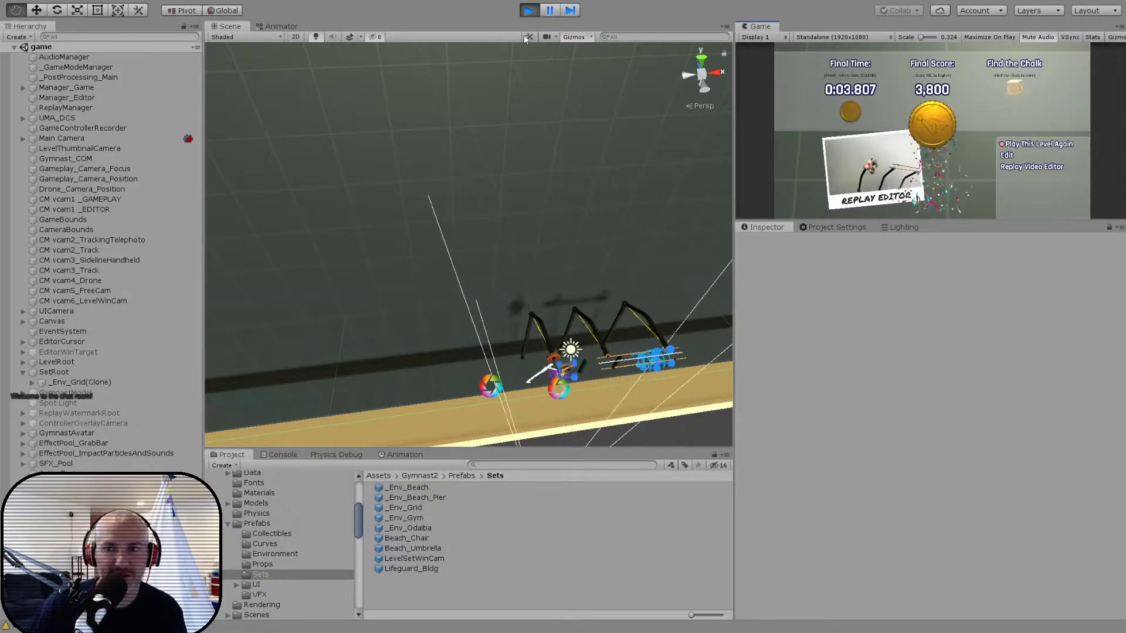
- Find LevelSetWinCam inside the running _Env_Grid(Clone) and rotate it to about -42.054 on Y
middle_drag(535, 160, 409, 212)
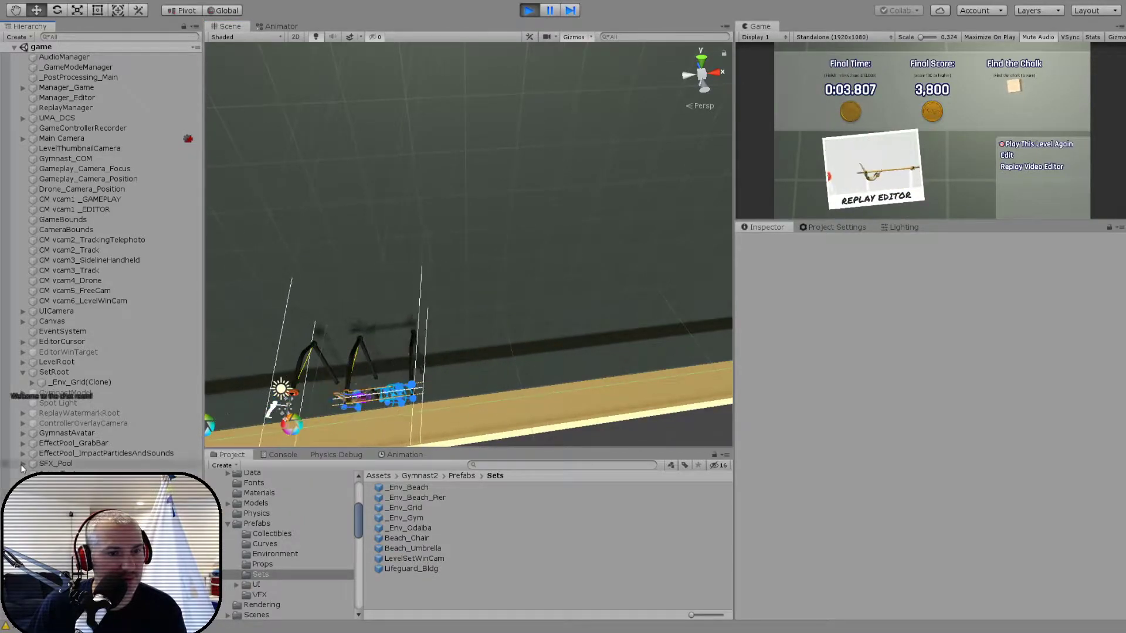
click(31, 382)
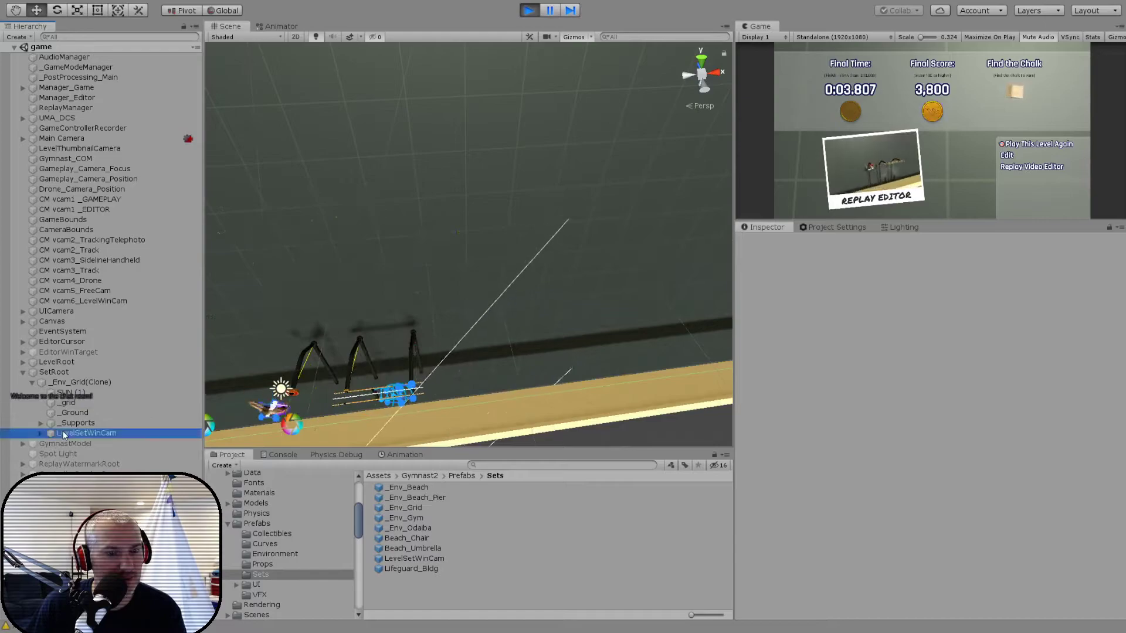
double_click(76, 433)
drag(467, 280, 528, 272)
- Widen the field of view of the WinCam child under LevelSetWinCam to about 53.9
click(42, 432)
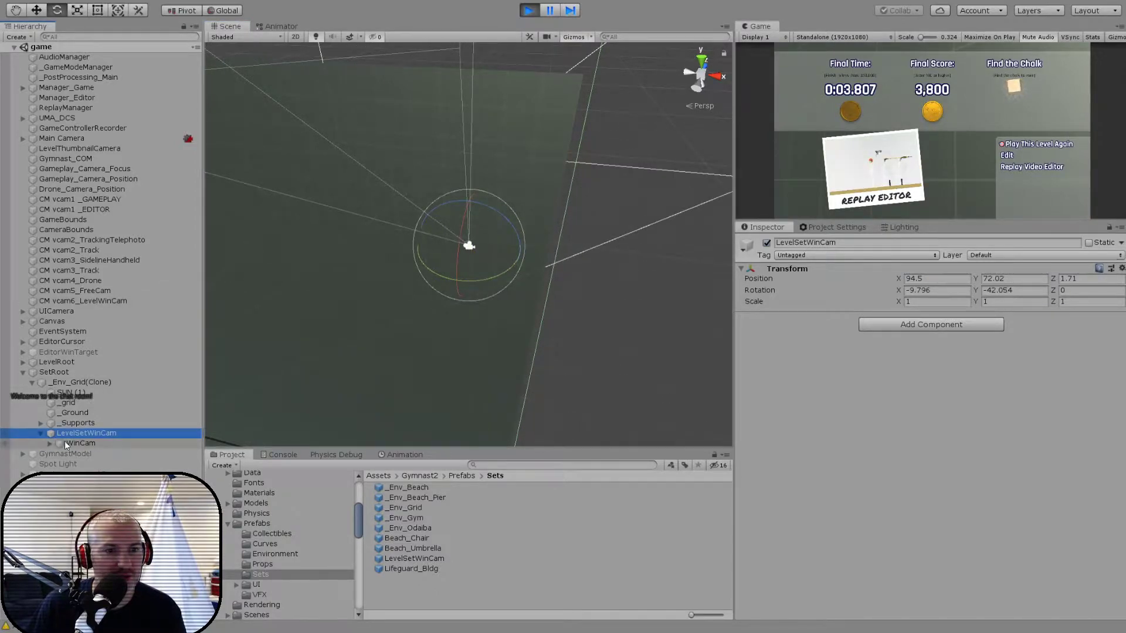
click(65, 442)
drag(936, 392, 952, 392)
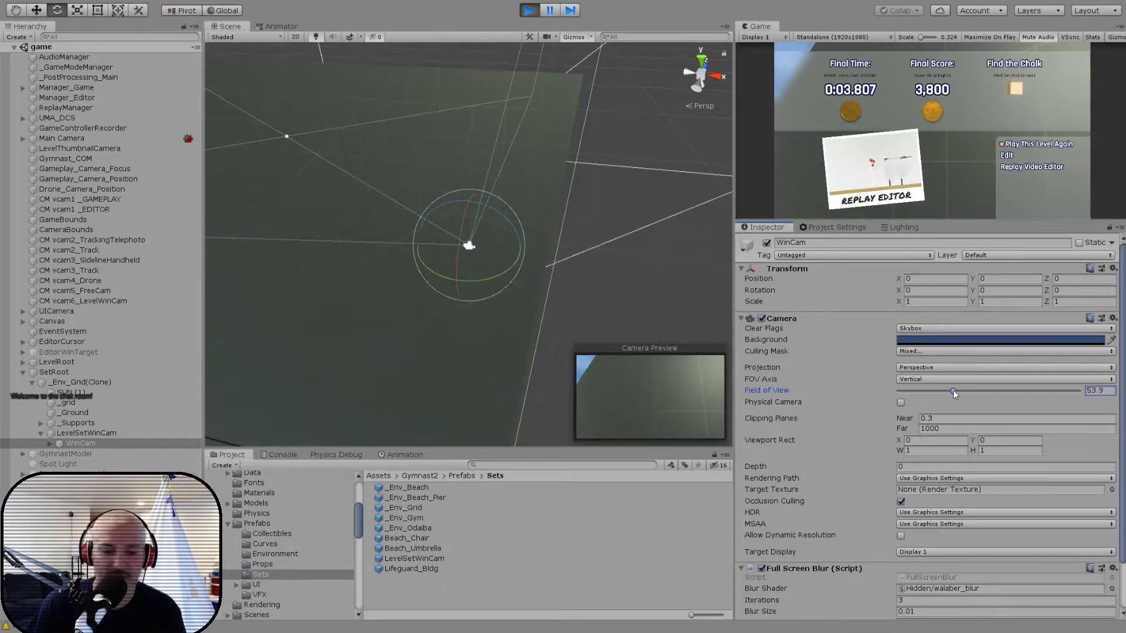
- Fine-tune LevelSetWinCam using local handles to position 94.59, 69.88, 2.16 and rotation -25.469, -26.856, 0
click(88, 433)
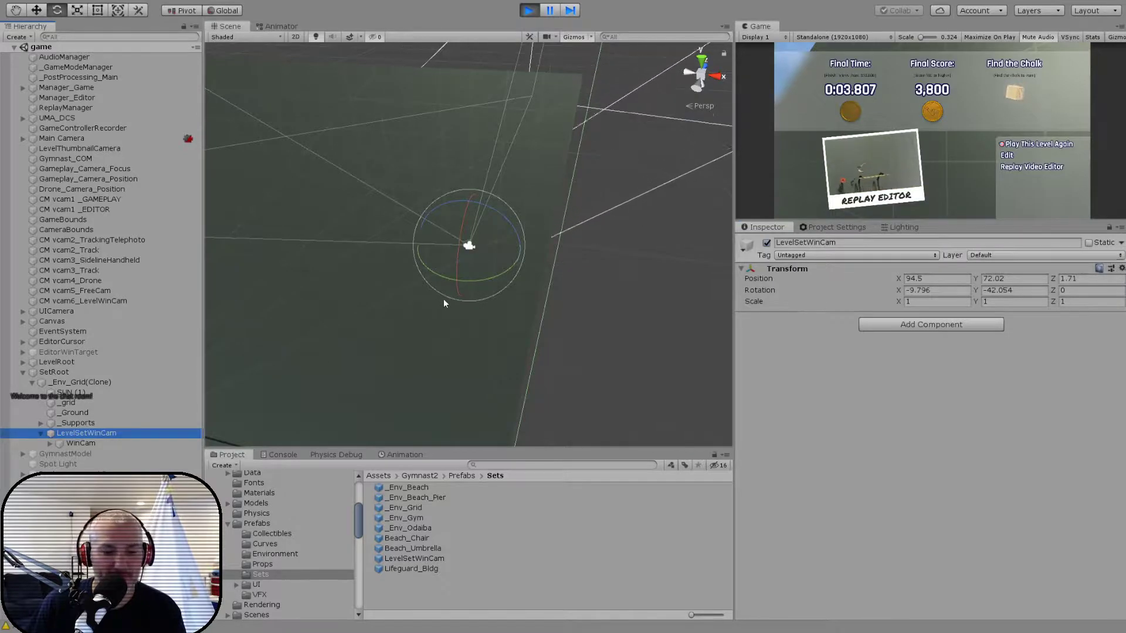
key(w)
mouse_move(479, 254)
mouse_down()
mouse_move(491, 271)
mouse_move(463, 272)
mouse_move(469, 261)
mouse_up()
key(e)
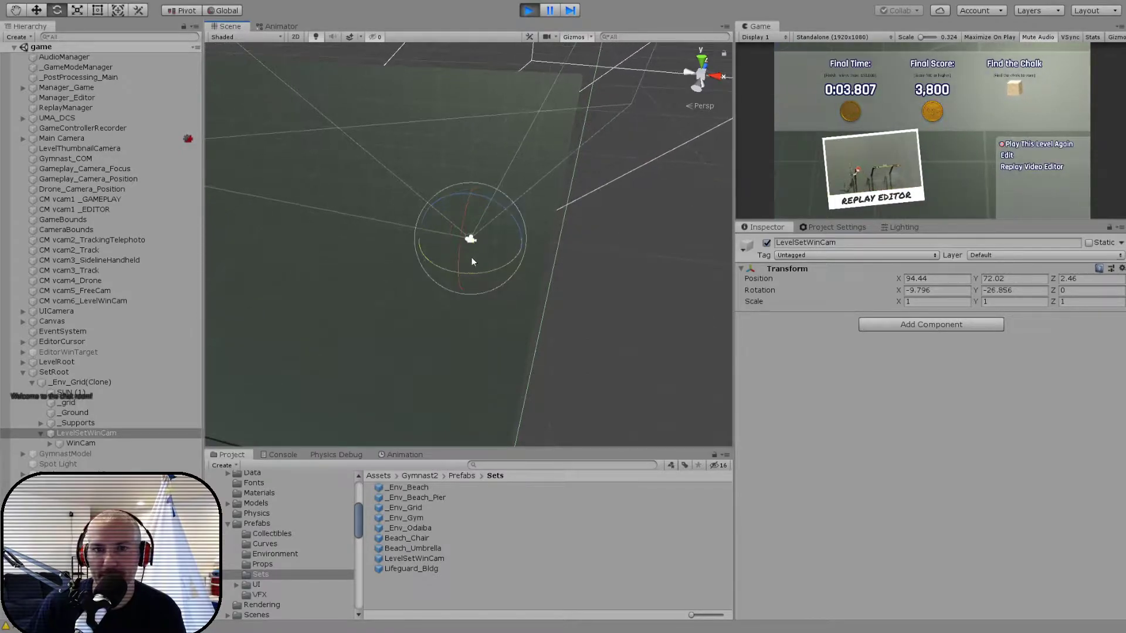
click(225, 10)
drag(474, 224, 482, 249)
key(w)
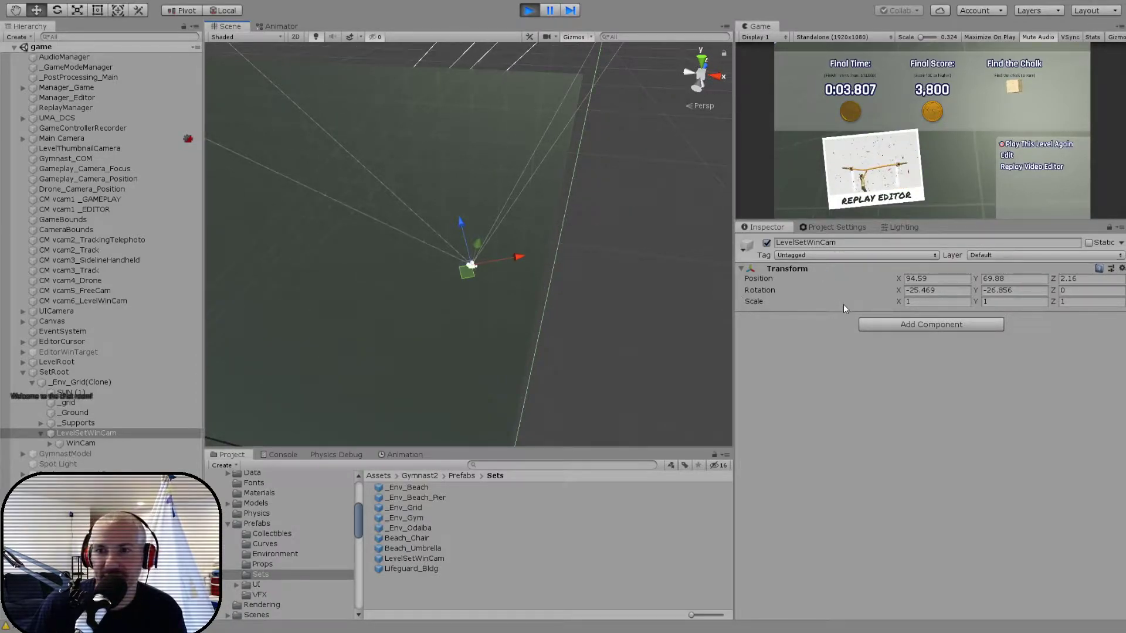
- Stop the game and paste the tuned Transform values (position 94.59, 69.88, 2.16; rotation -25.469, -26.856, 0) onto LevelSetWinCam in the _Env_Grid prefab
click(95, 444)
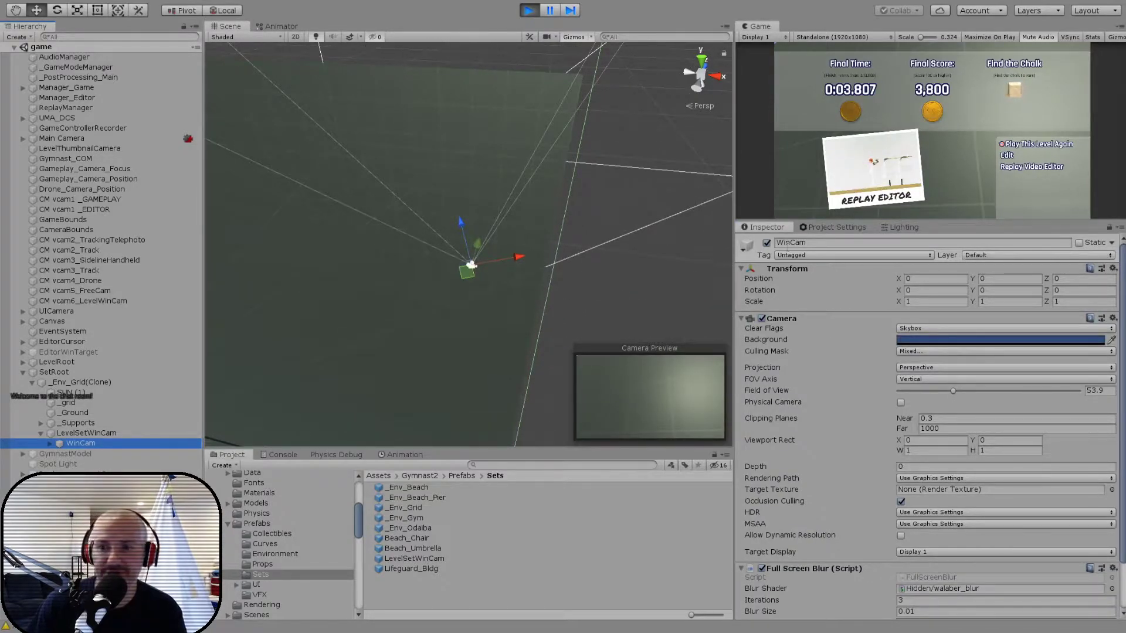
click(530, 11)
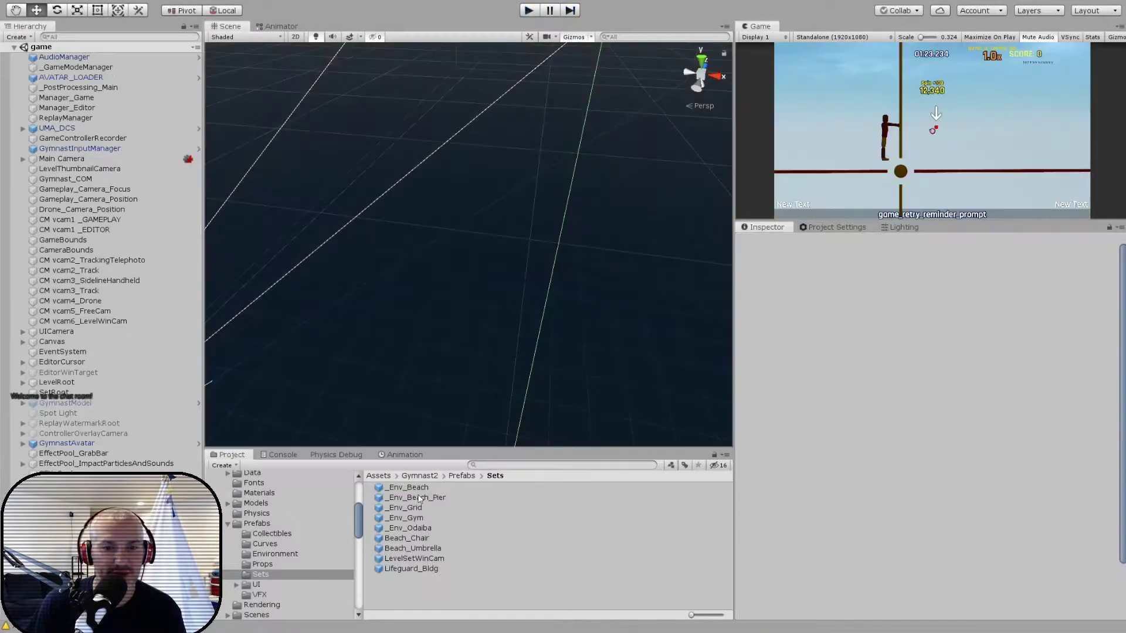
double_click(410, 508)
click(83, 114)
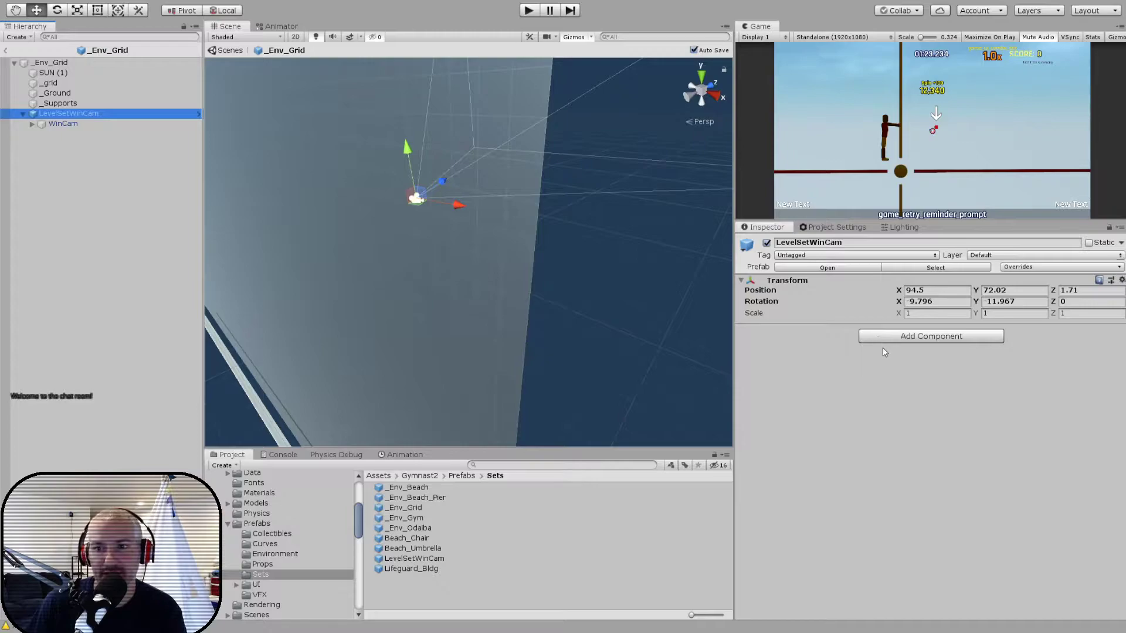
- Set the WinCam field of view to 54 in the _Env_Grid prefab and return to the game scene
click(62, 124)
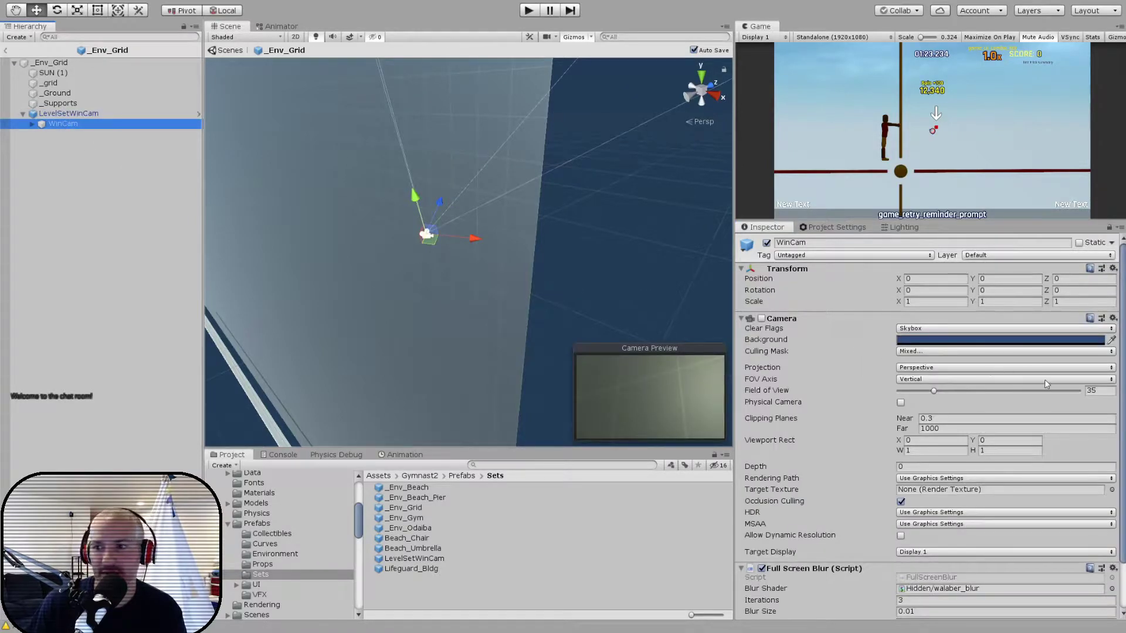
click(1101, 391)
text(54)
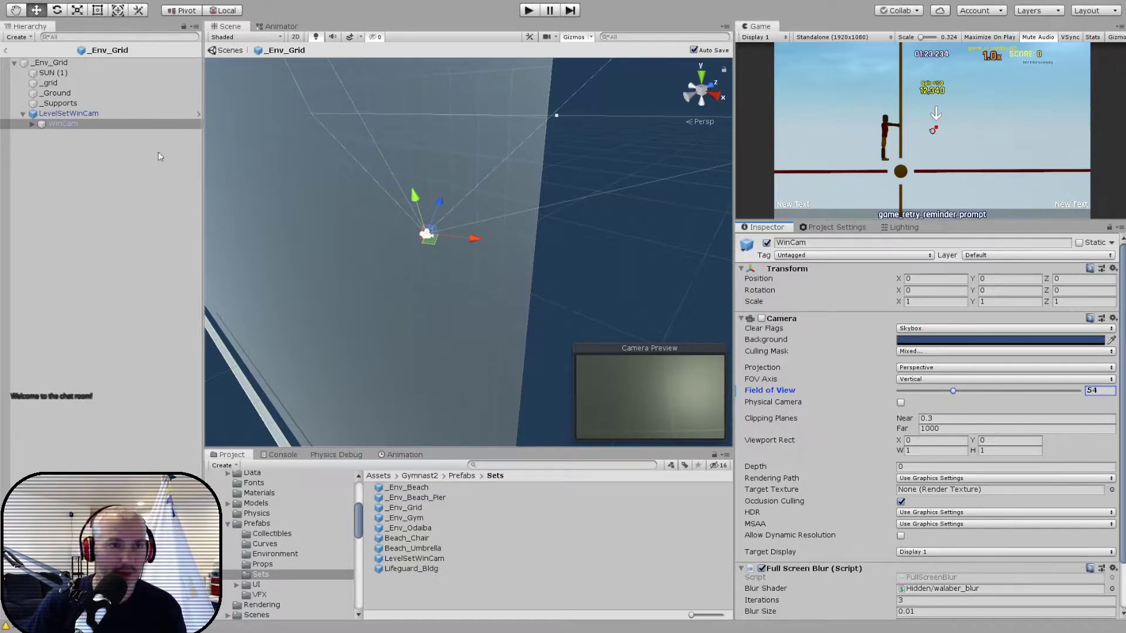
click(6, 50)
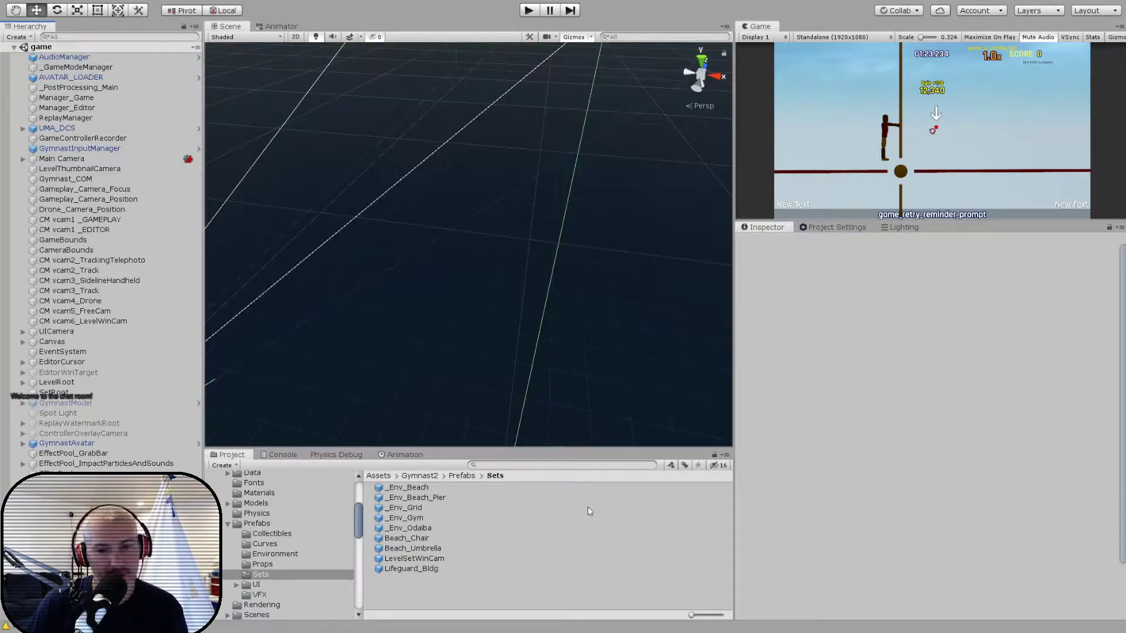
- Open the _Env_Gym prefab and bring the gym interior with the foam pit into view
double_click(404, 518)
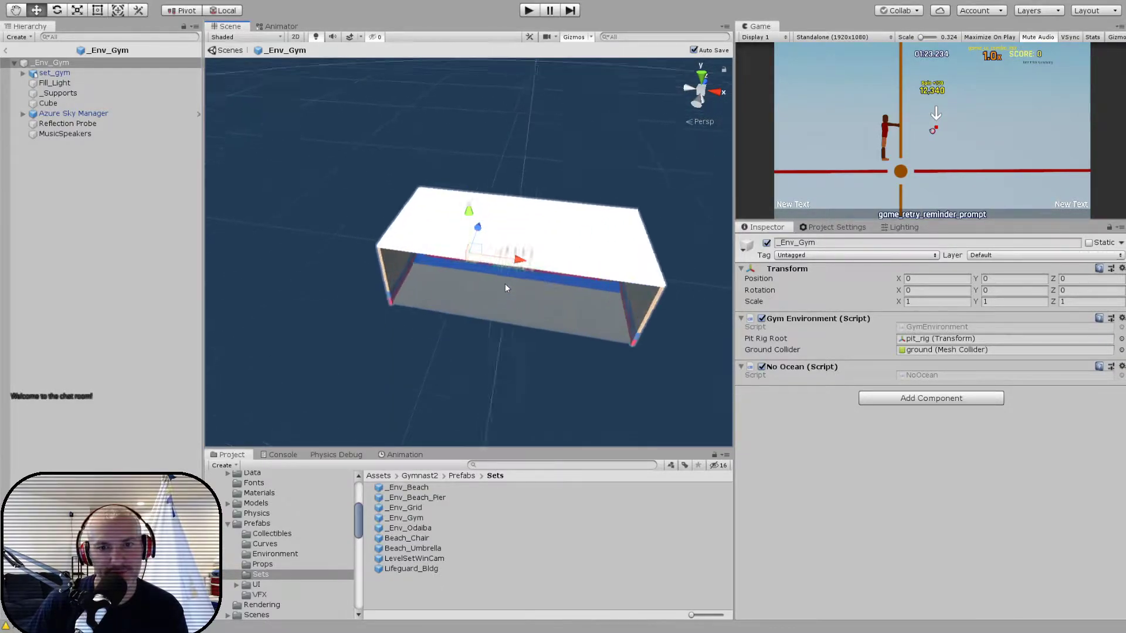
scroll(505, 283, up, 10)
alt+drag(505, 284, 568, 254)
middle_drag(569, 254, 521, 237)
alt+drag(521, 237, 509, 233)
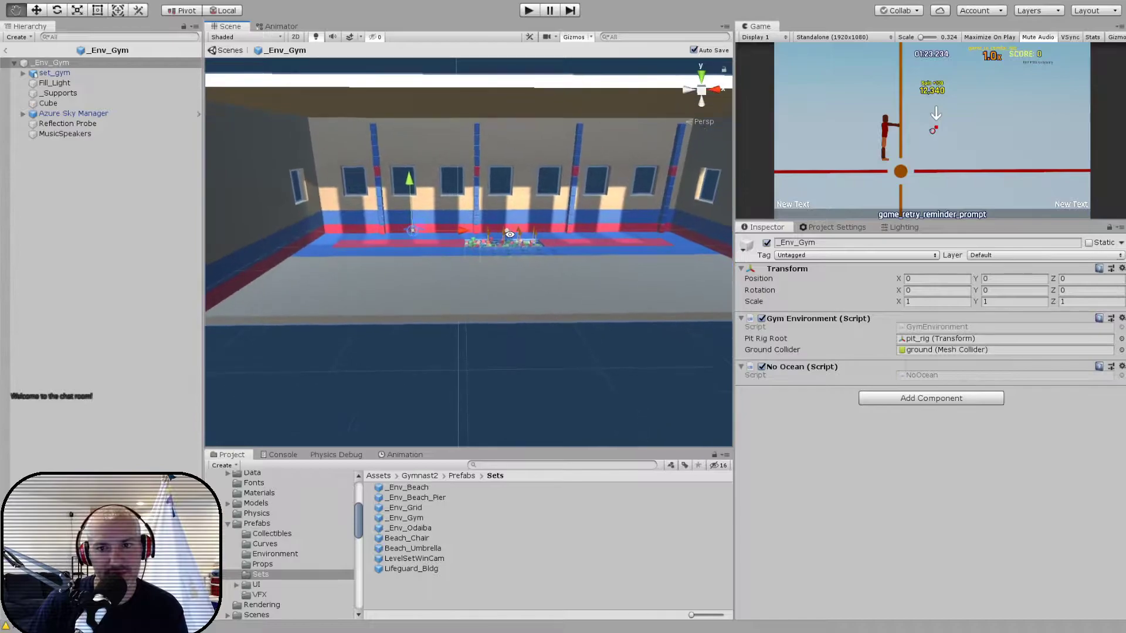
scroll(508, 234, up, 7)
alt+drag(424, 246, 384, 265)
alt+drag(464, 265, 446, 253)
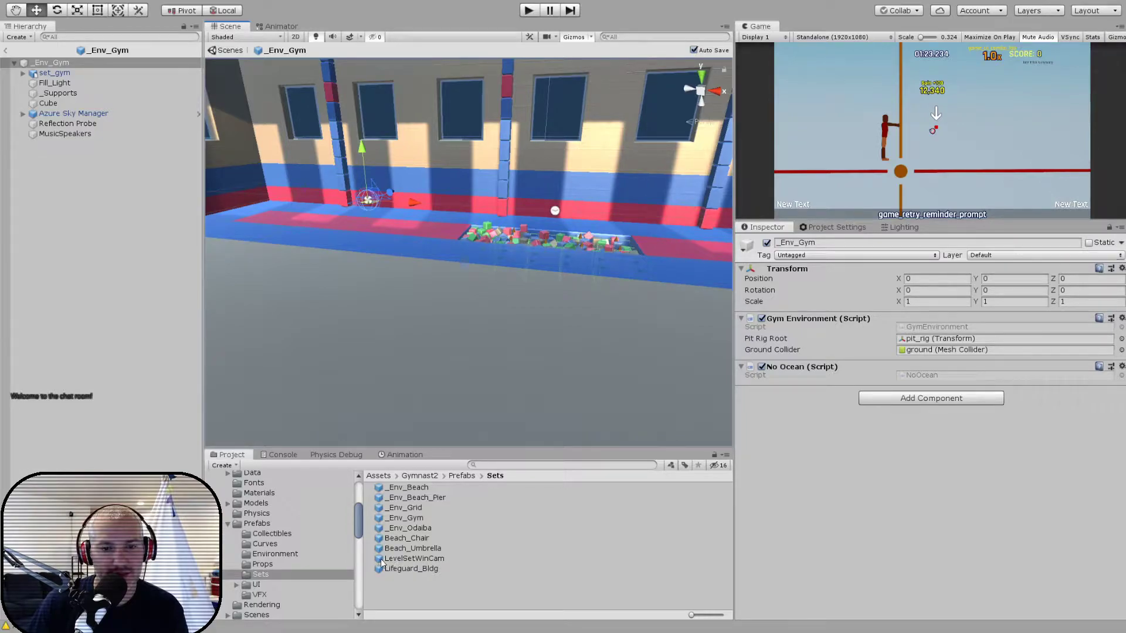
- Add the LevelSetWinCam prefab to _Env_Gym and attach the Environment Set References script to its root
drag(380, 563, 76, 65)
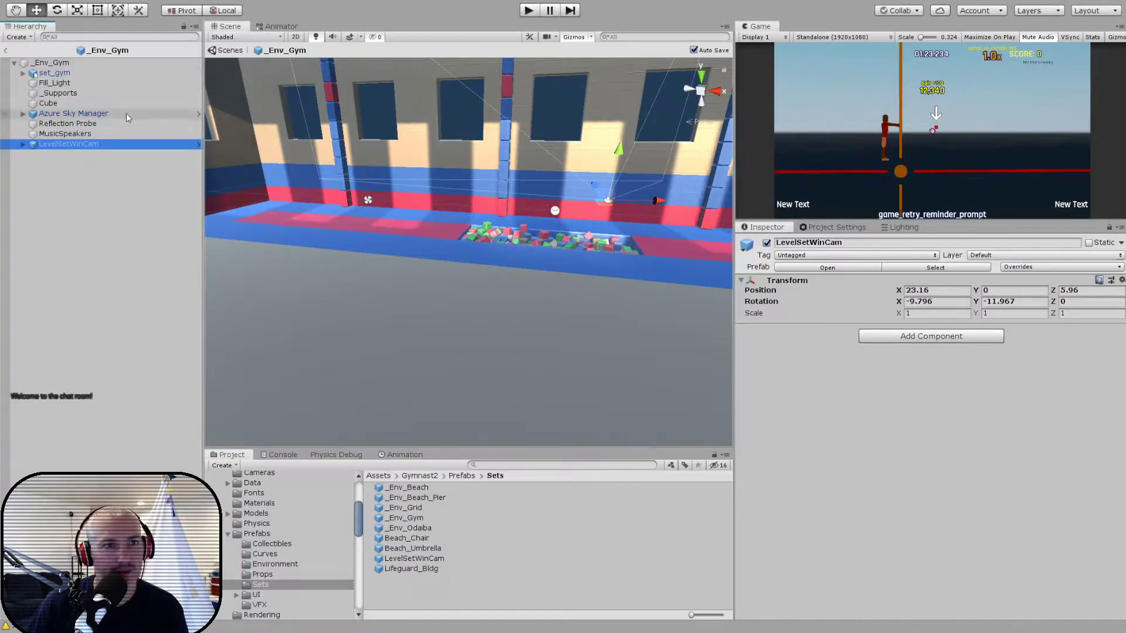
click(78, 63)
click(928, 402)
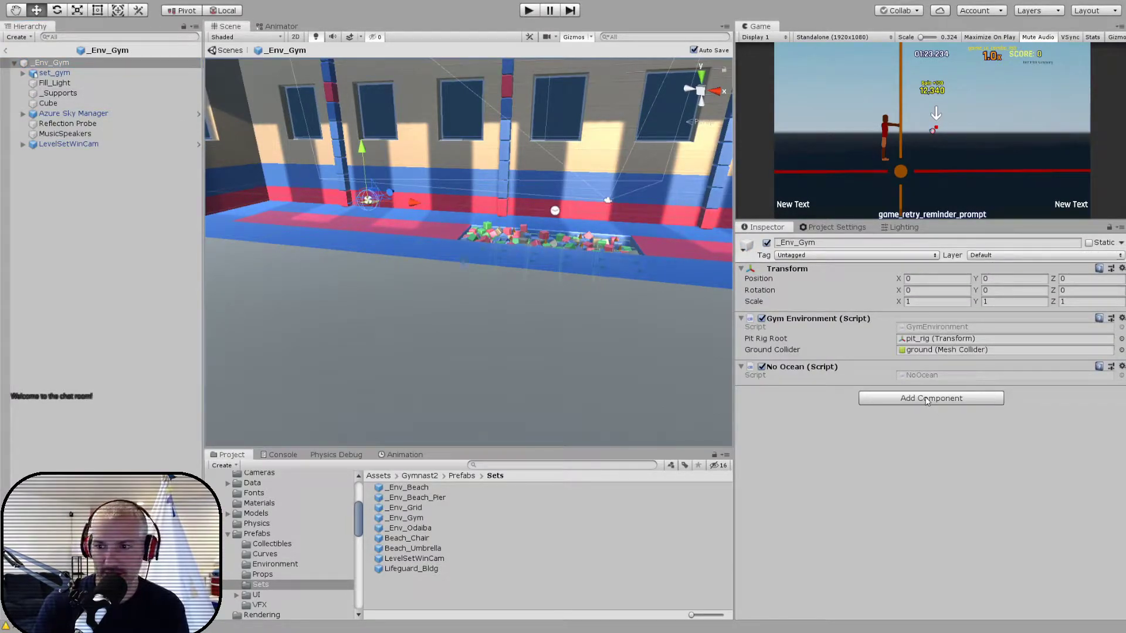
key(Return)
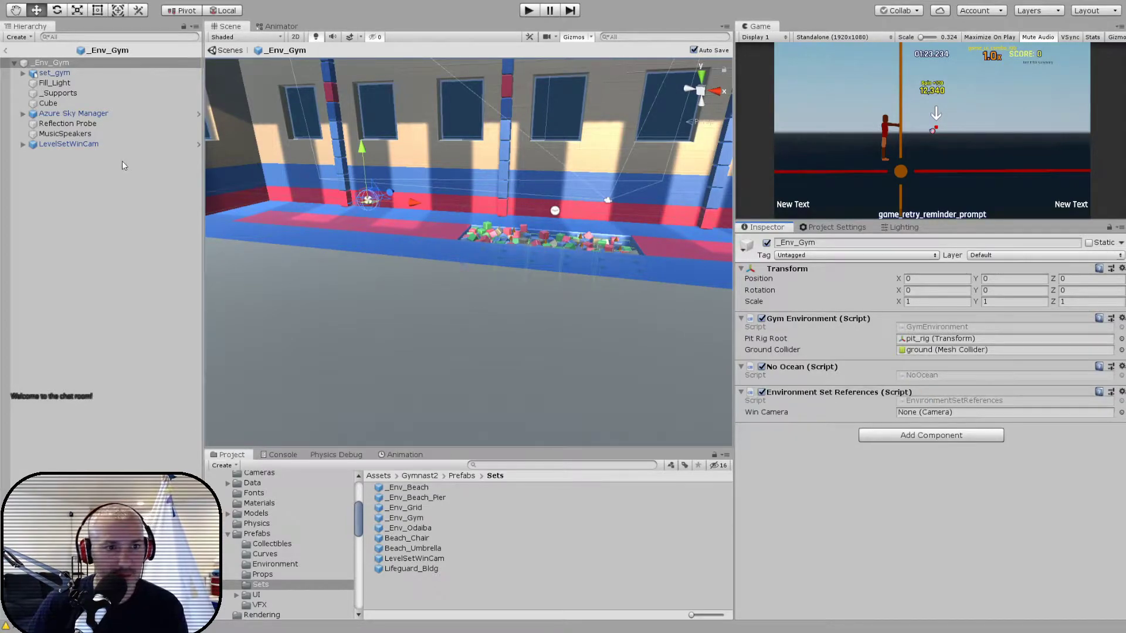
- Assign the nested WinCam as the Win Camera of the _Env_Gym root and return to the game scene
click(23, 144)
drag(62, 154, 918, 414)
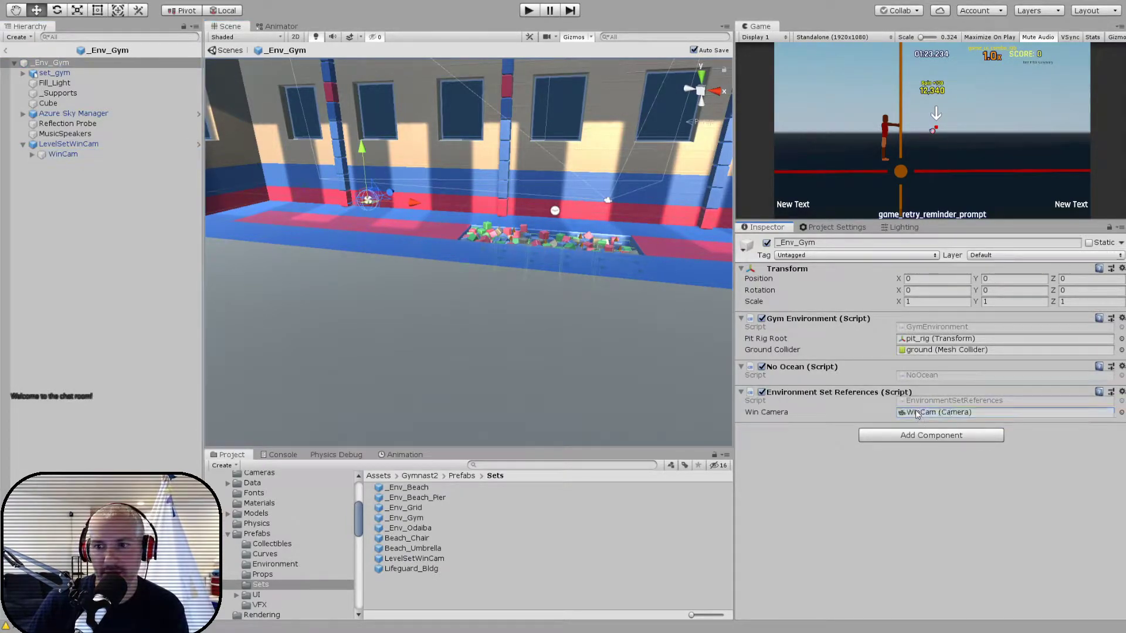
click(6, 49)
- Run the game and load the saved grid level from the level editor's level list
click(527, 12)
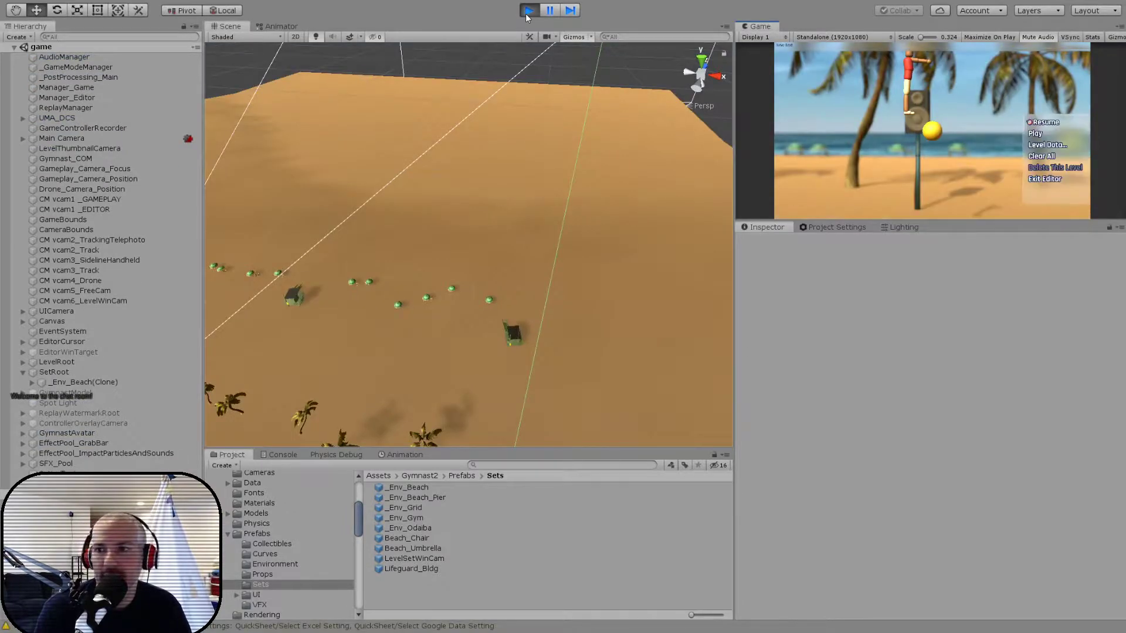
key(Return)
key(Up)
key(Return)
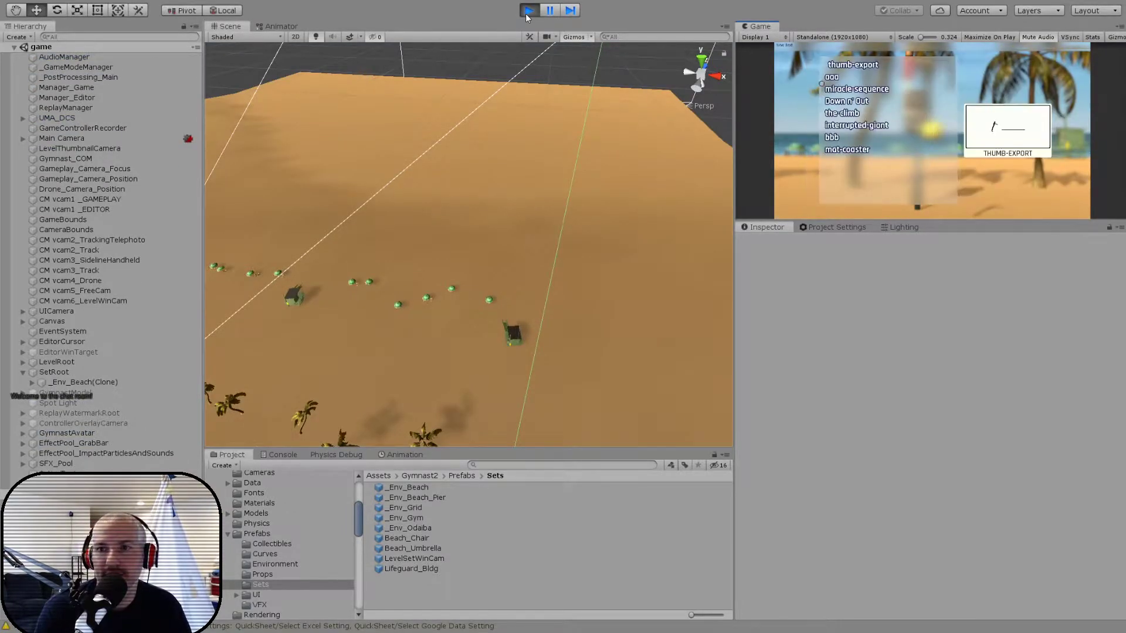
key(Return)
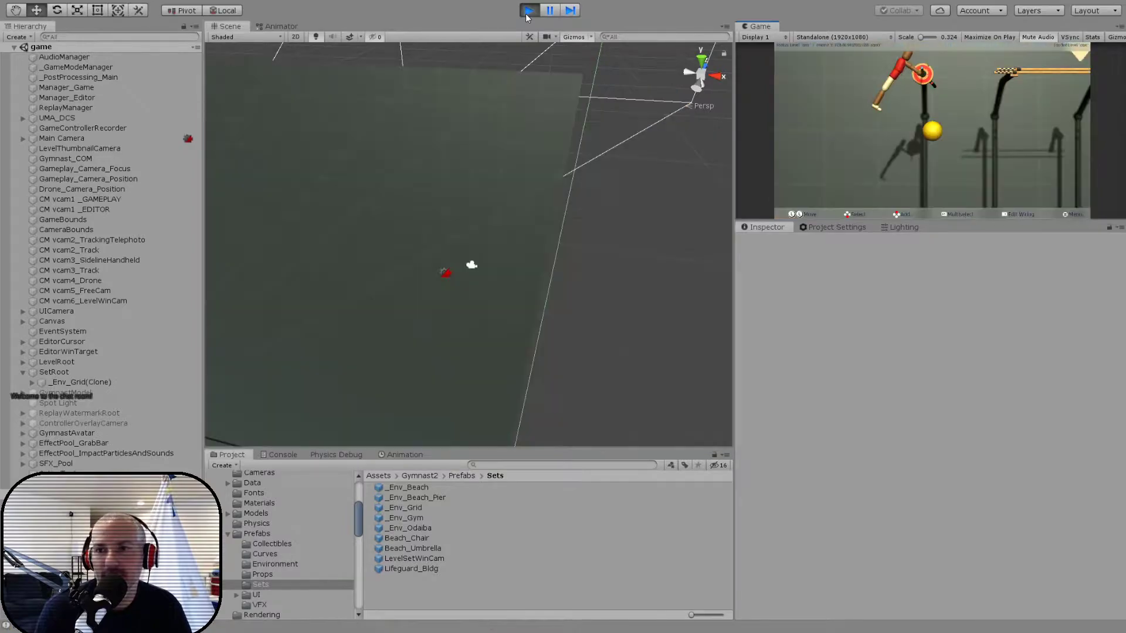
- Change the level's setting to the gym in the level data and play it through to the results screen
key(Return)
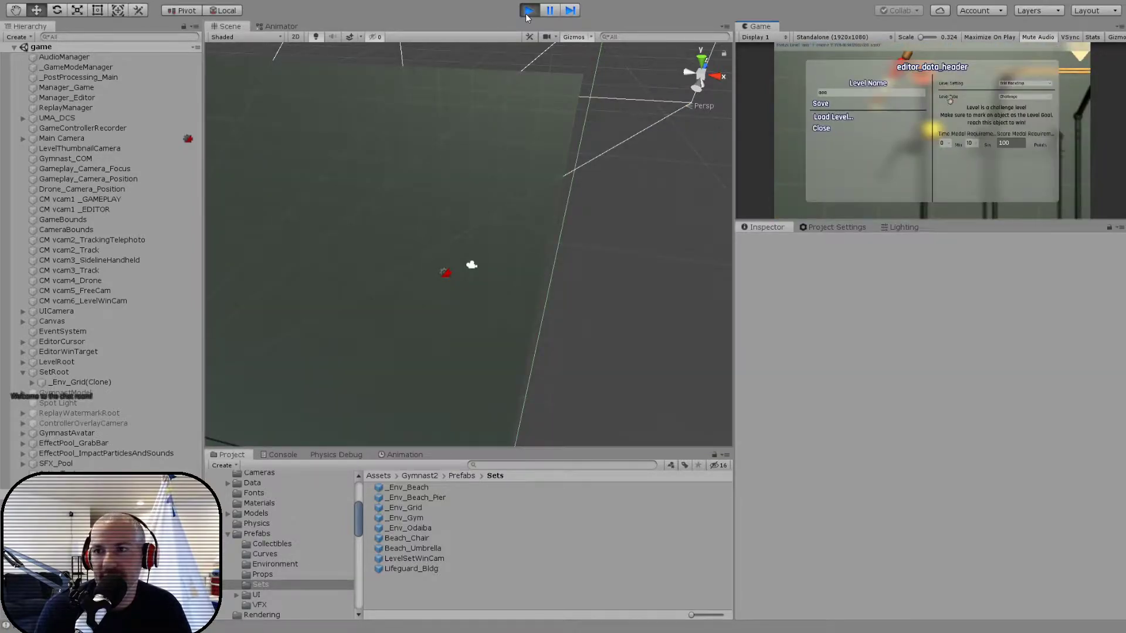
key(Return)
key(Up)
key(Return)
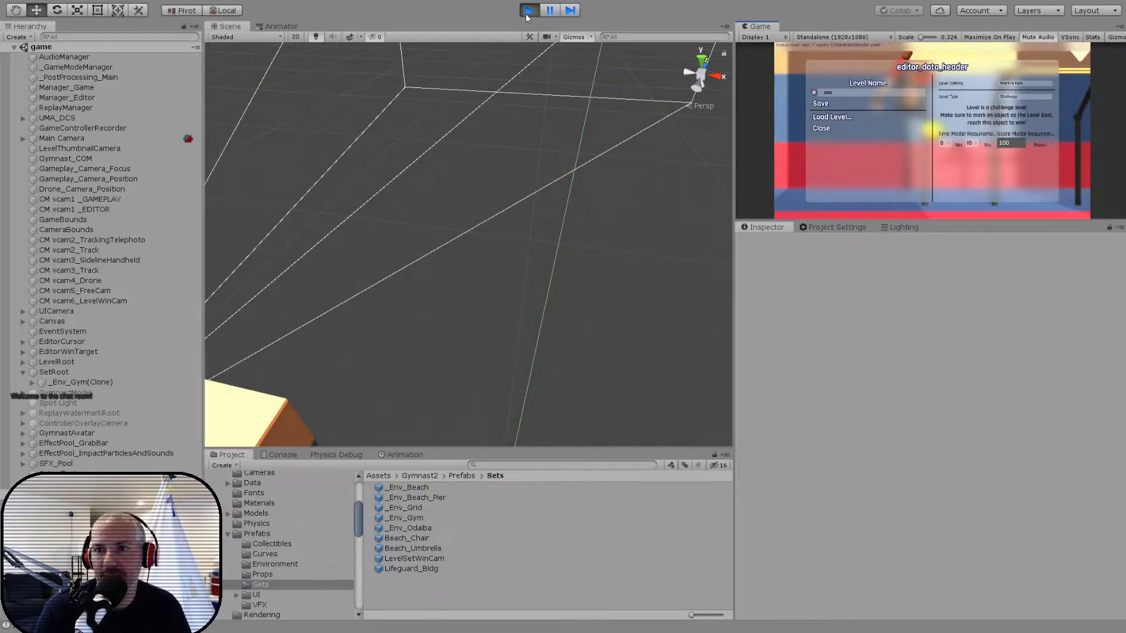
key(Return)
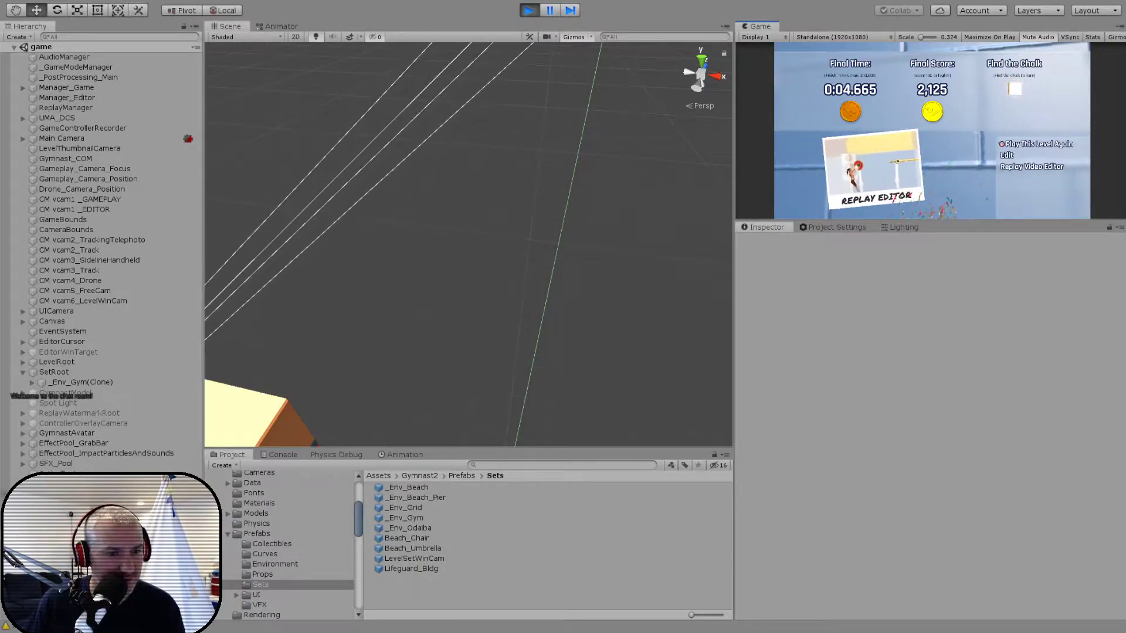
- Select LevelSetWinCam inside the running _Env_Gym(Clone) and move it to about X 28.86, Y 5.26, Z 2.48
click(31, 382)
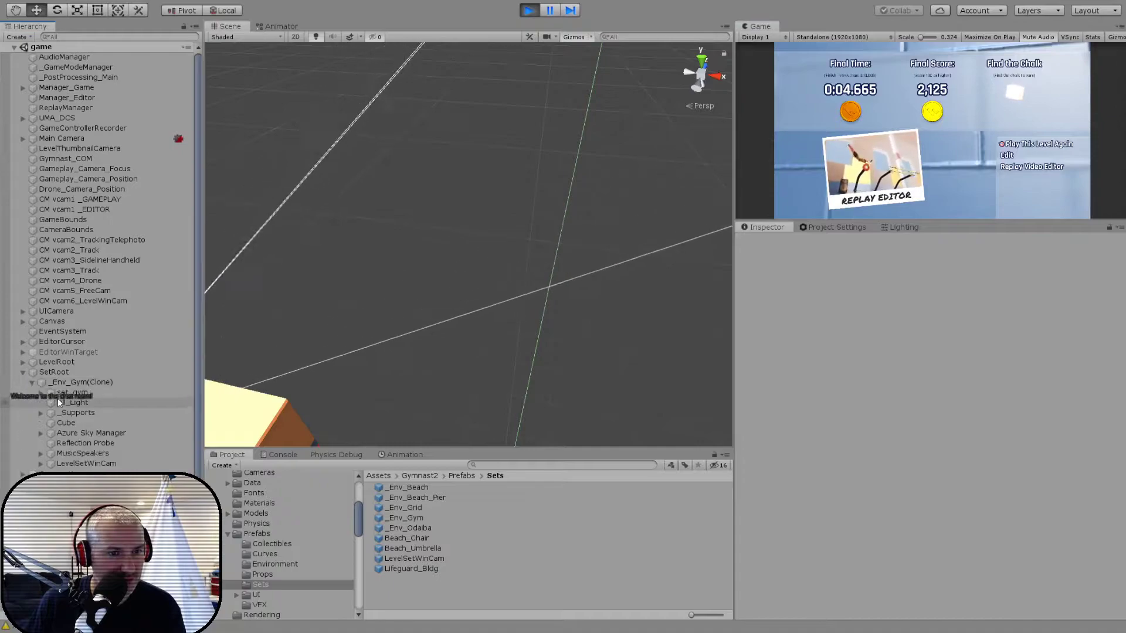
click(73, 463)
key(f)
scroll(457, 299, up, 5)
alt+drag(478, 315, 463, 203)
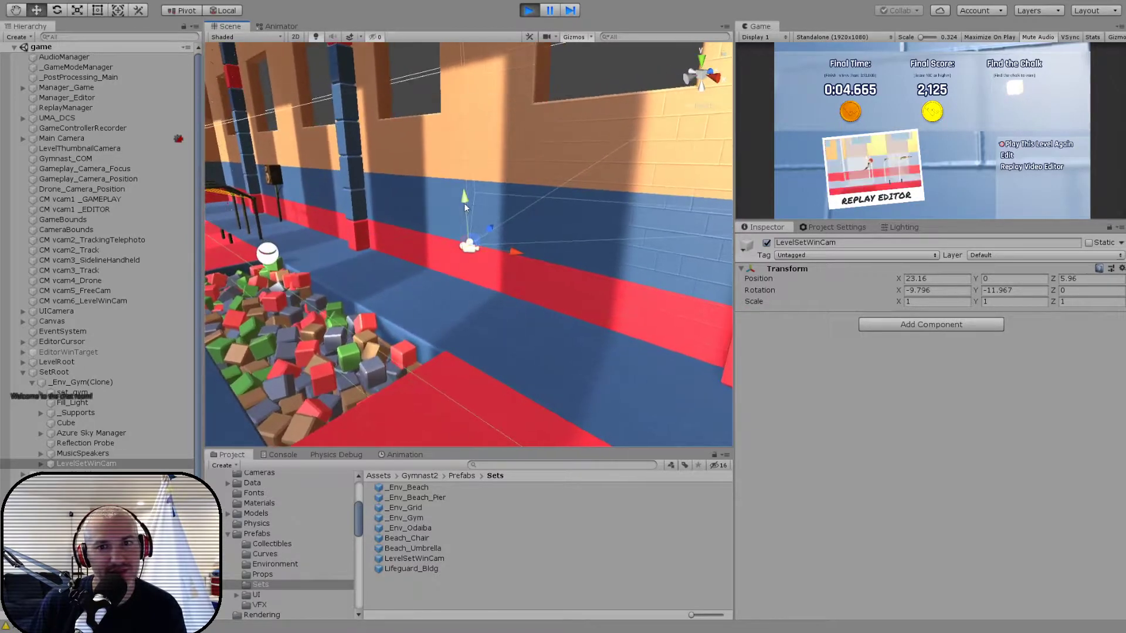
drag(469, 245, 455, 80)
alt+drag(411, 187, 530, 249)
key(f)
drag(420, 236, 448, 317)
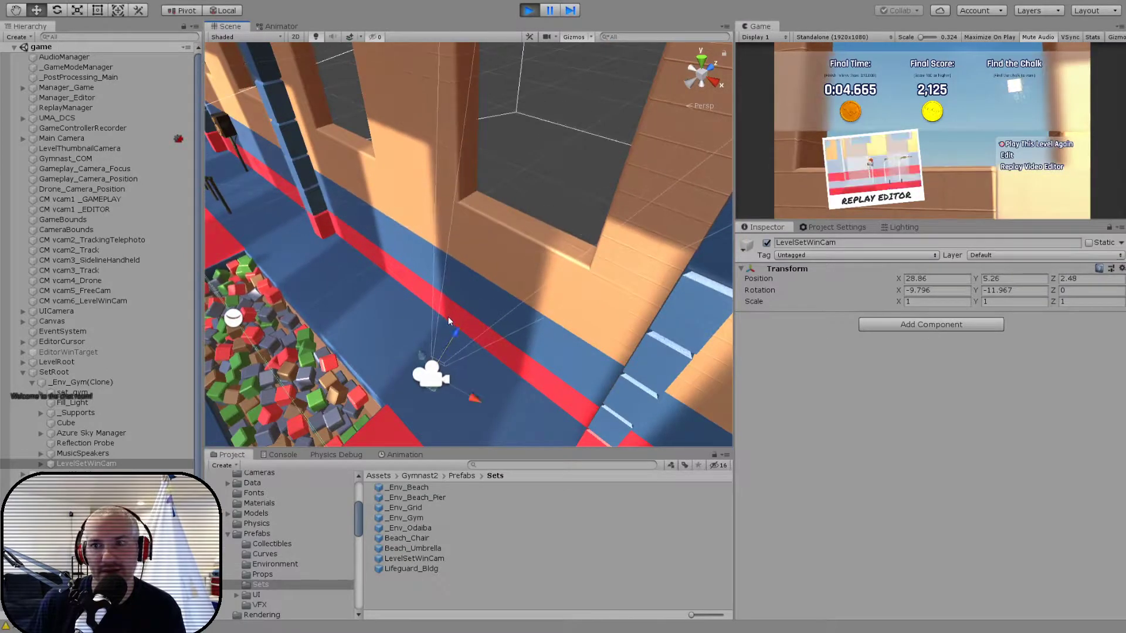
- Move LevelSetWinCam to the near side of the foam pit, at about X 25.33, Y -1.46, Z -4.7
alt+drag(315, 355, 472, 206)
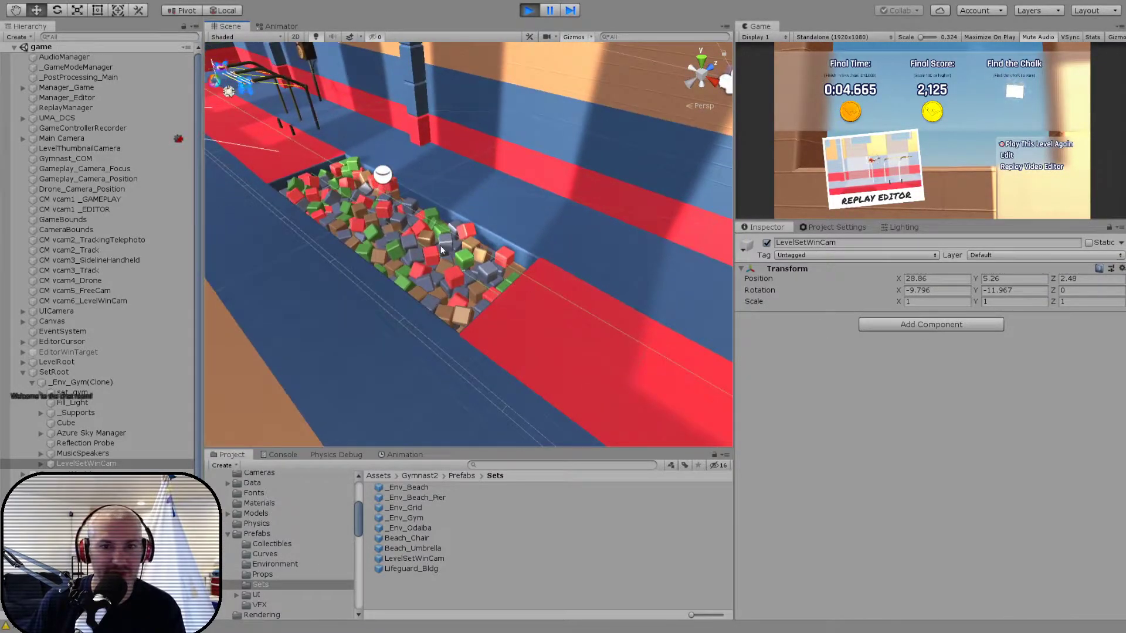
alt+drag(442, 250, 297, 234)
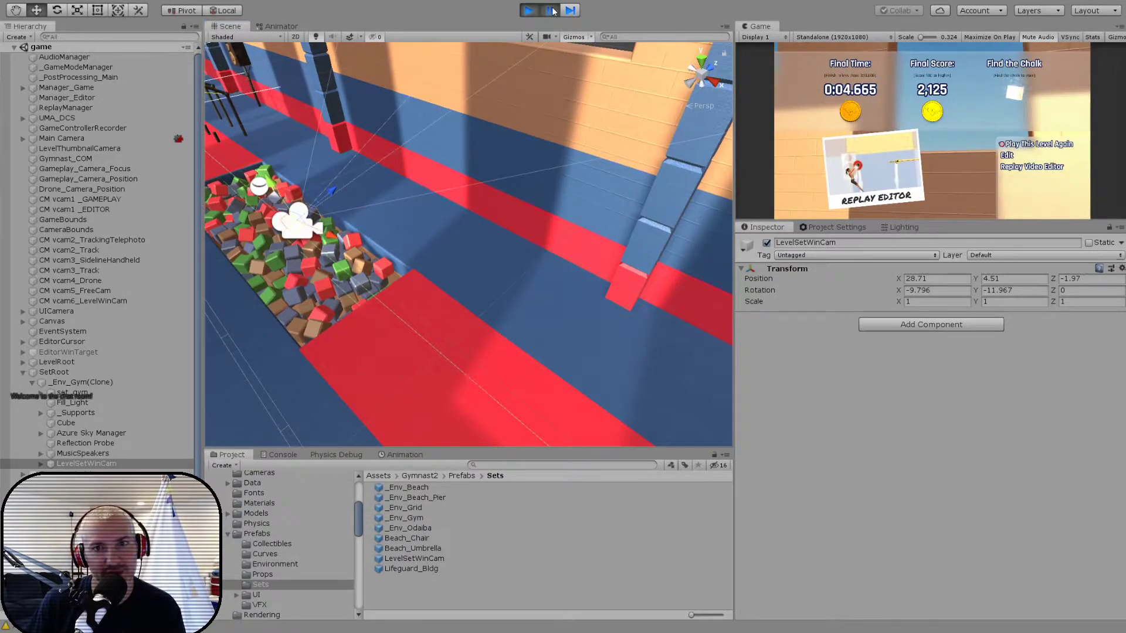
click(699, 62)
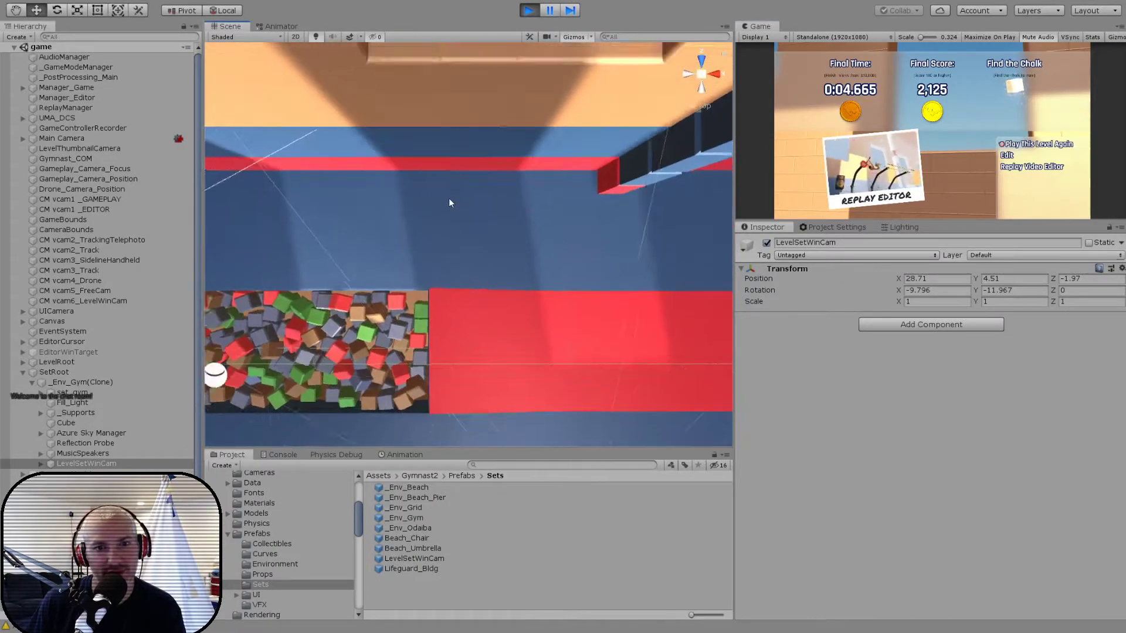
key(x)
drag(498, 291, 399, 359)
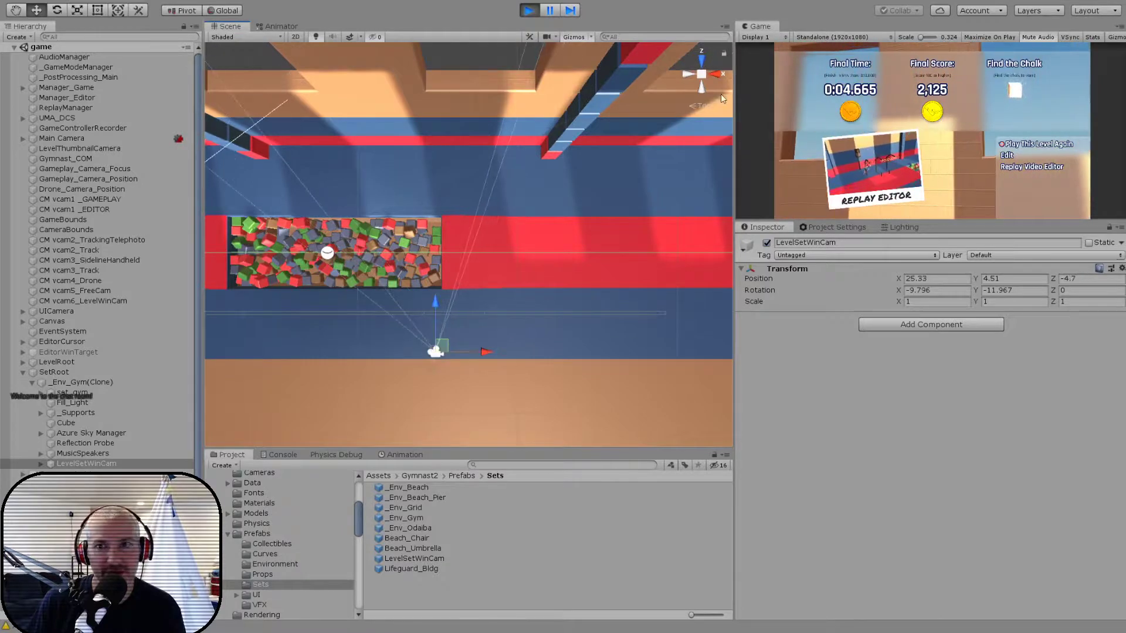
click(718, 73)
drag(406, 114, 490, 350)
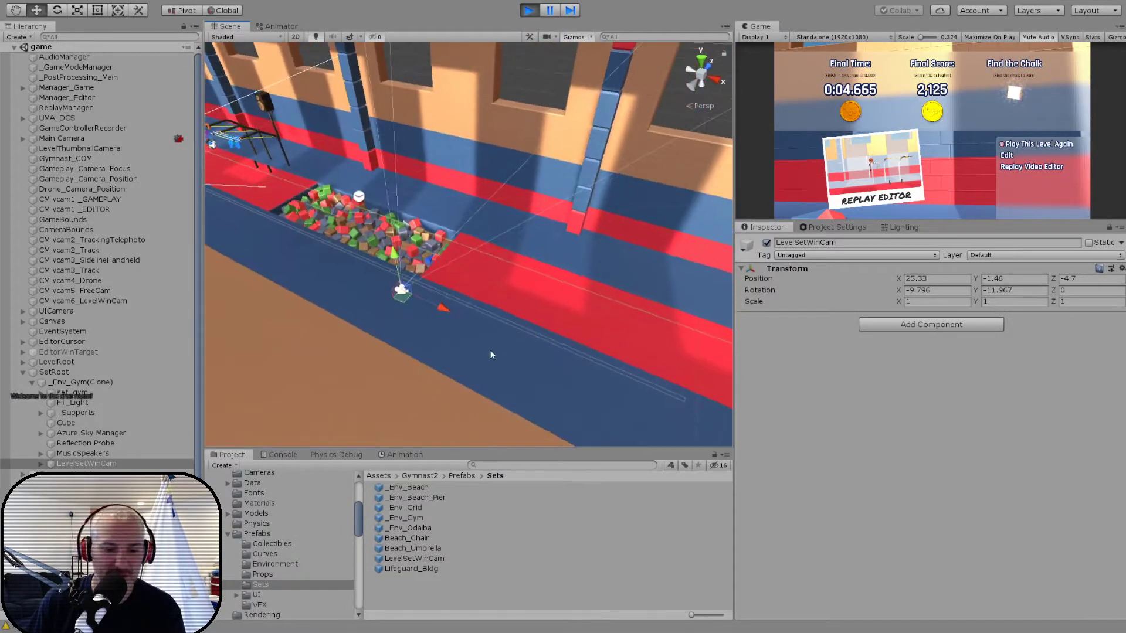
- Try turning LevelSetWinCam toward the foam pit, to about -51.7 on Y and 7.7 on X
key(e)
drag(409, 333, 487, 331)
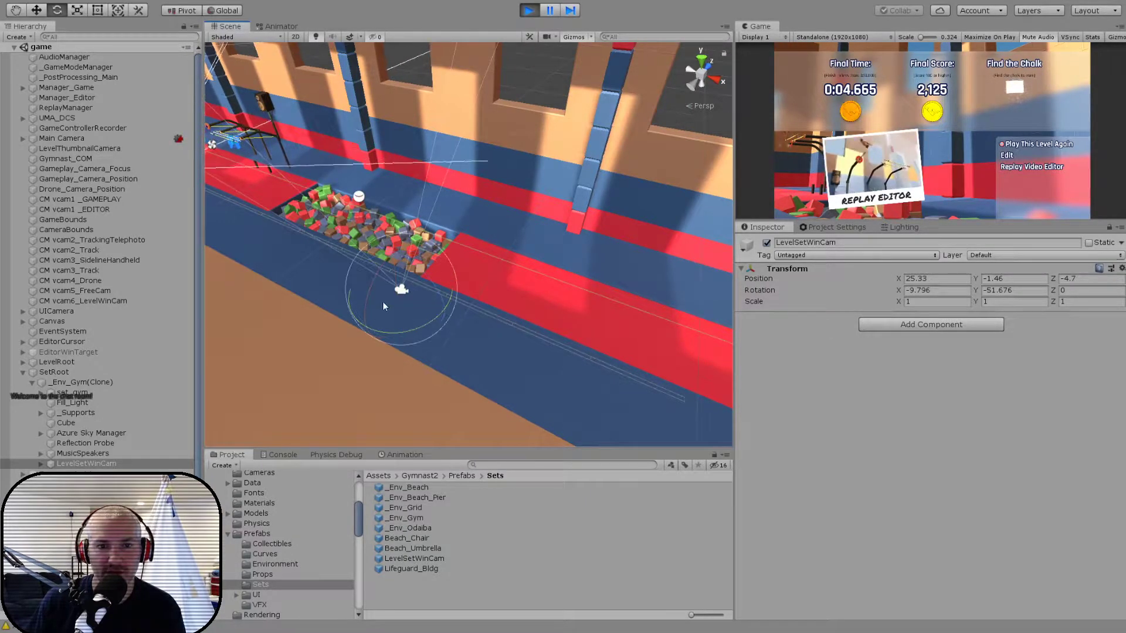
click(229, 11)
drag(417, 319, 400, 287)
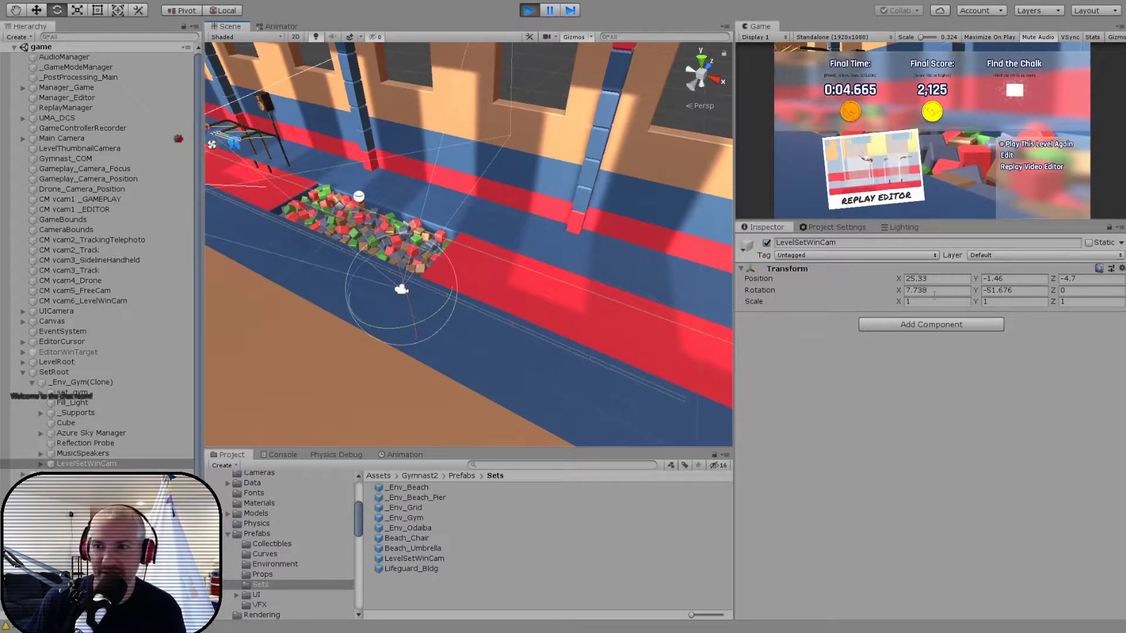
- Reset LevelSetWinCam's rotation to 0, 0, 0 and pitch it to about 90 degrees on X
text(0)
key(Tab)
text(0)
key(Tab)
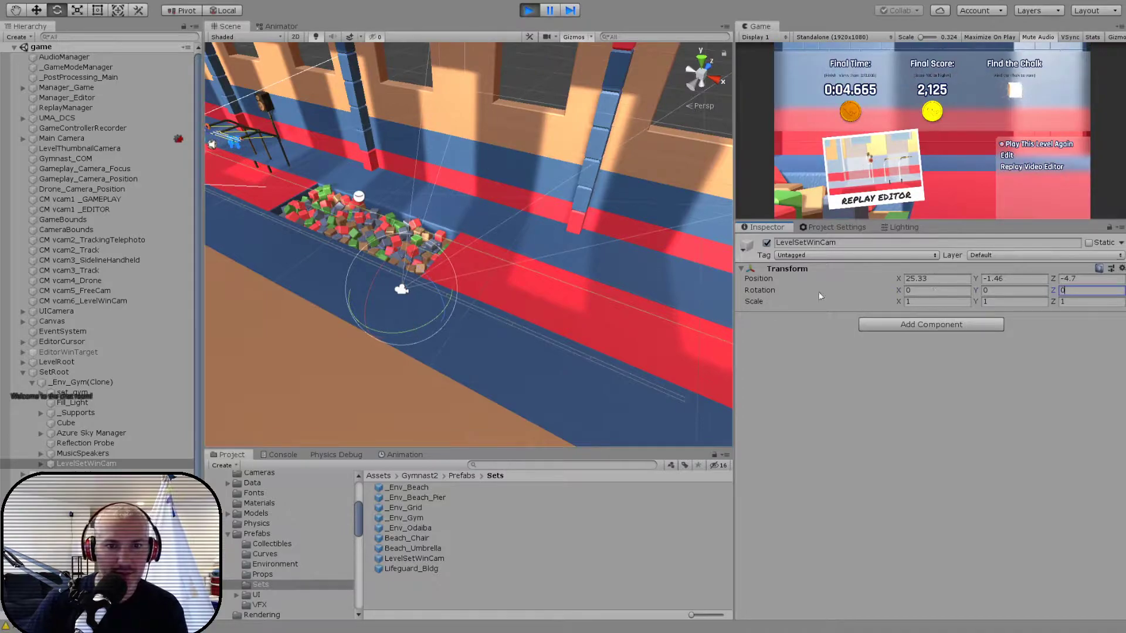
drag(369, 277, 483, 140)
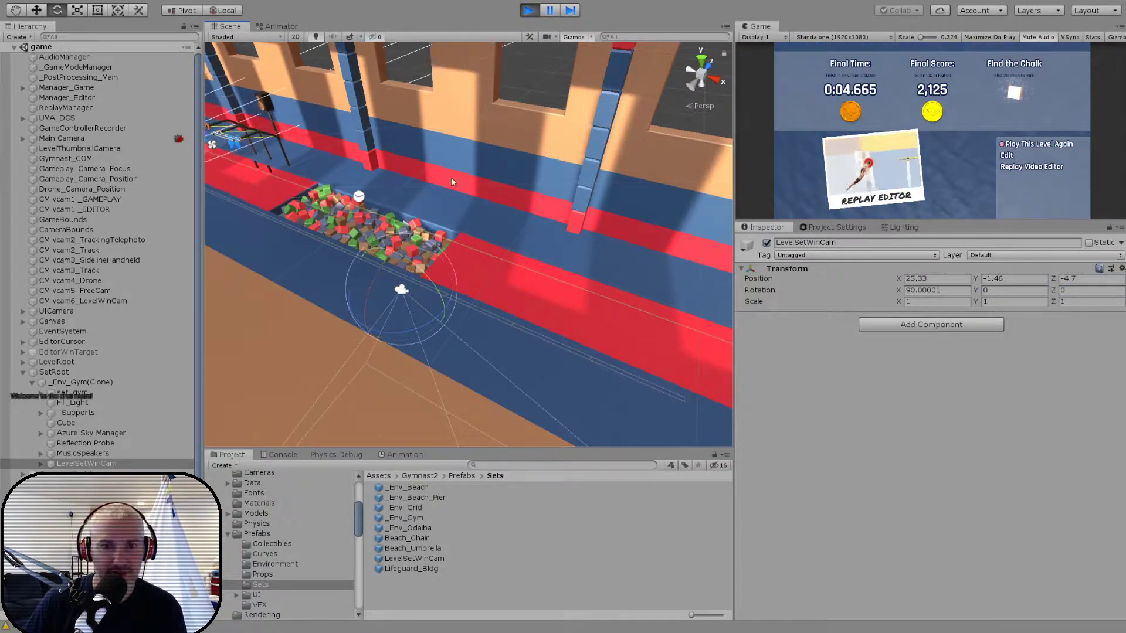
- Center LevelSetWinCam on the foam pit in plan, at about X 17.71 and Z 0.03
key(w)
click(697, 60)
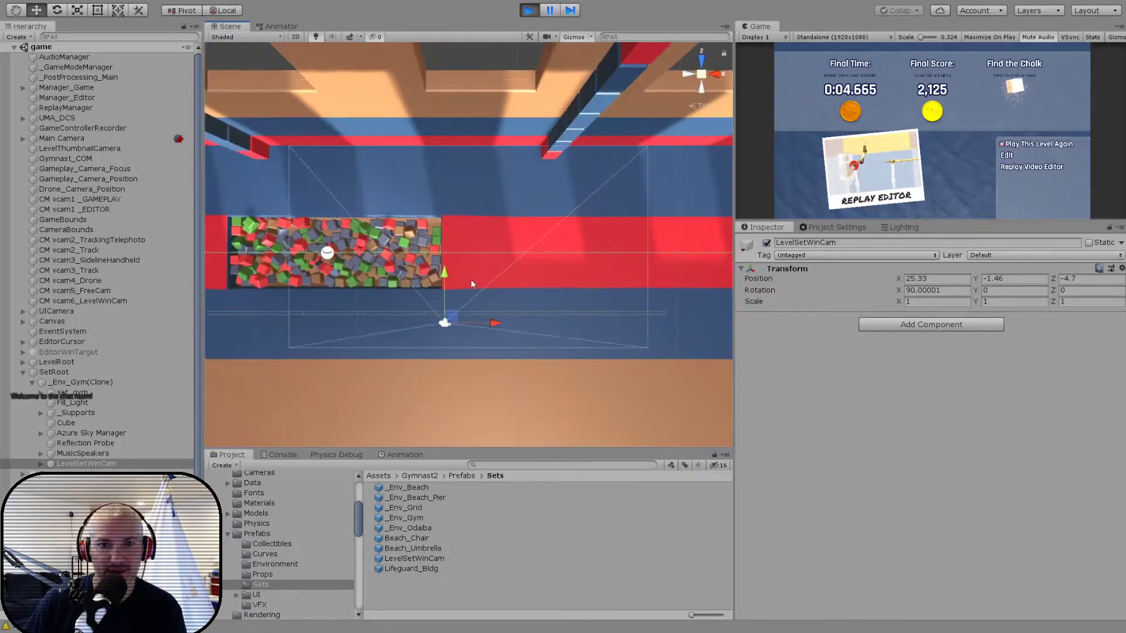
drag(446, 312, 351, 322)
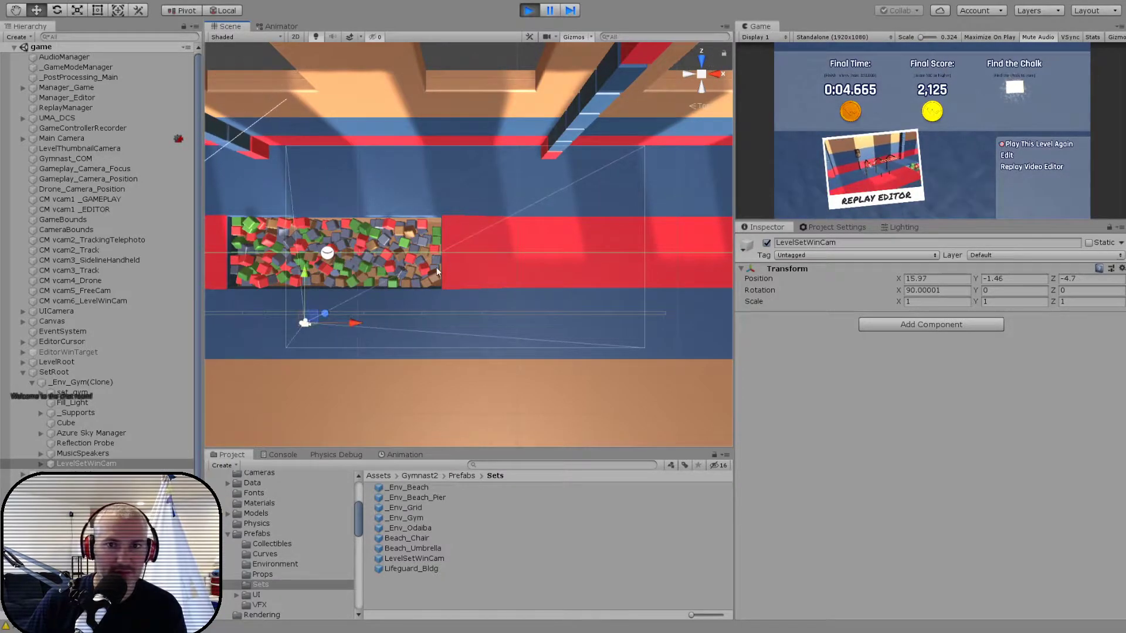
click(701, 75)
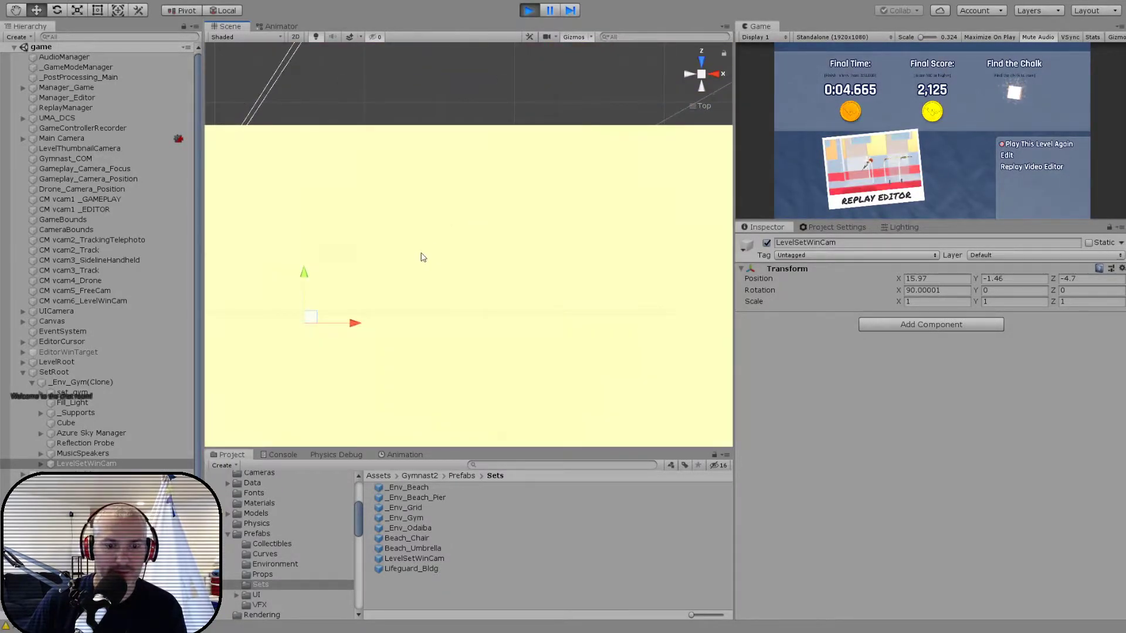
scroll(584, 256, down, 10)
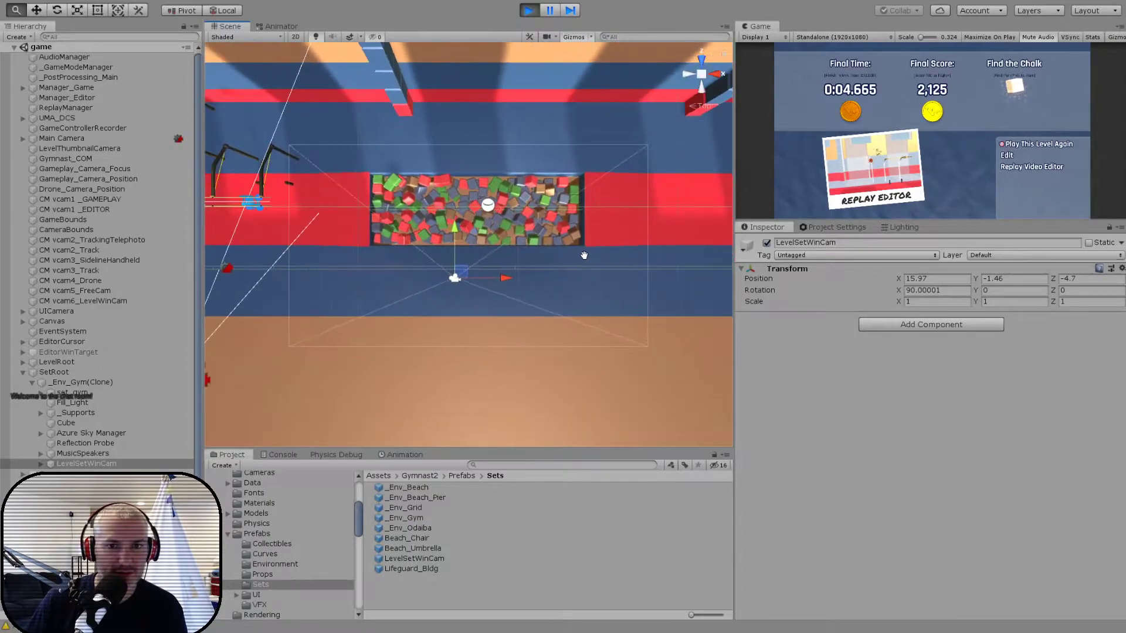
drag(457, 236, 453, 157)
drag(506, 208, 530, 206)
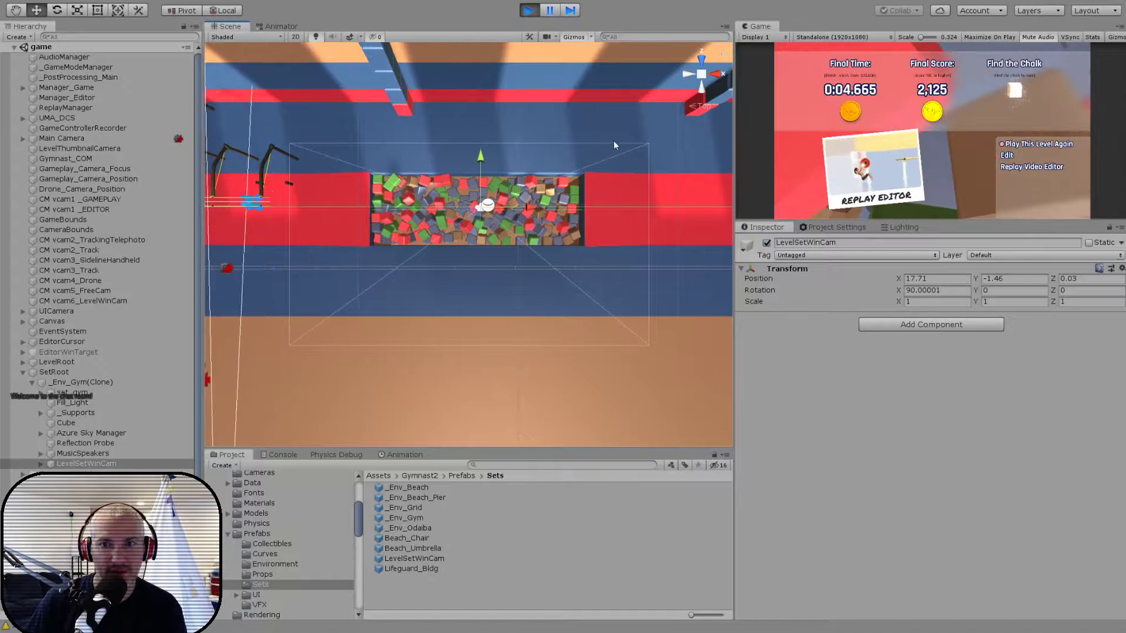
- Raise LevelSetWinCam above the foam pit to a height of about Y 2.61
click(700, 88)
drag(479, 296, 414, 252)
scroll(498, 241, up, 10)
alt+drag(497, 241, 289, 249)
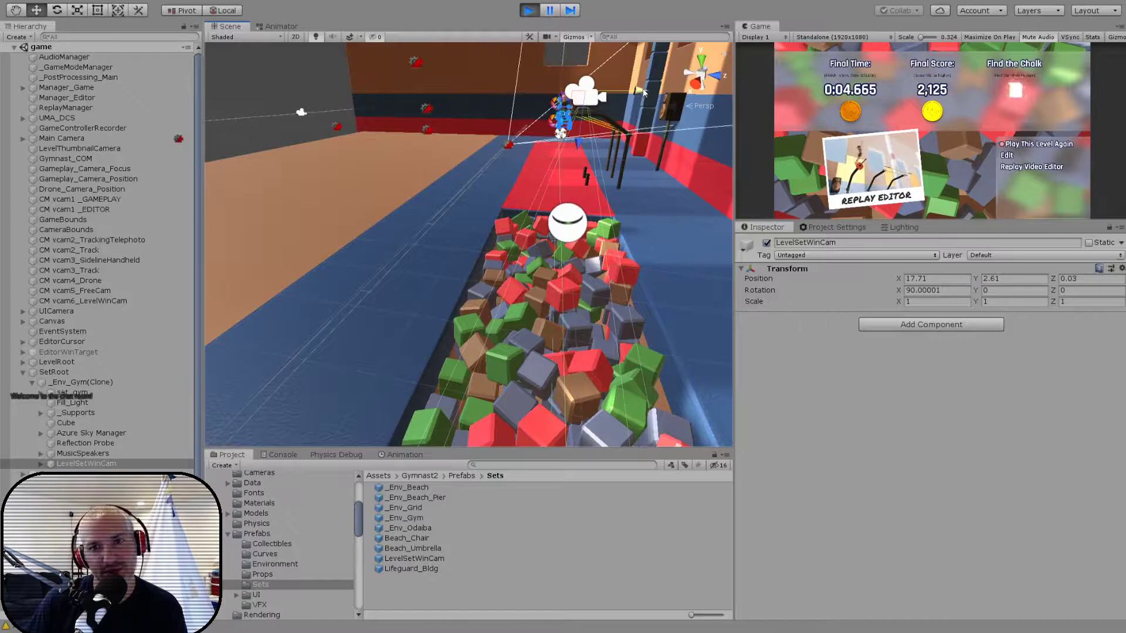
- Pull LevelSetWinCam back and tilt it toward the pit, to about Y 1.19, Z -3.77 with X rotation 49.722
drag(637, 90, 492, 33)
key(e)
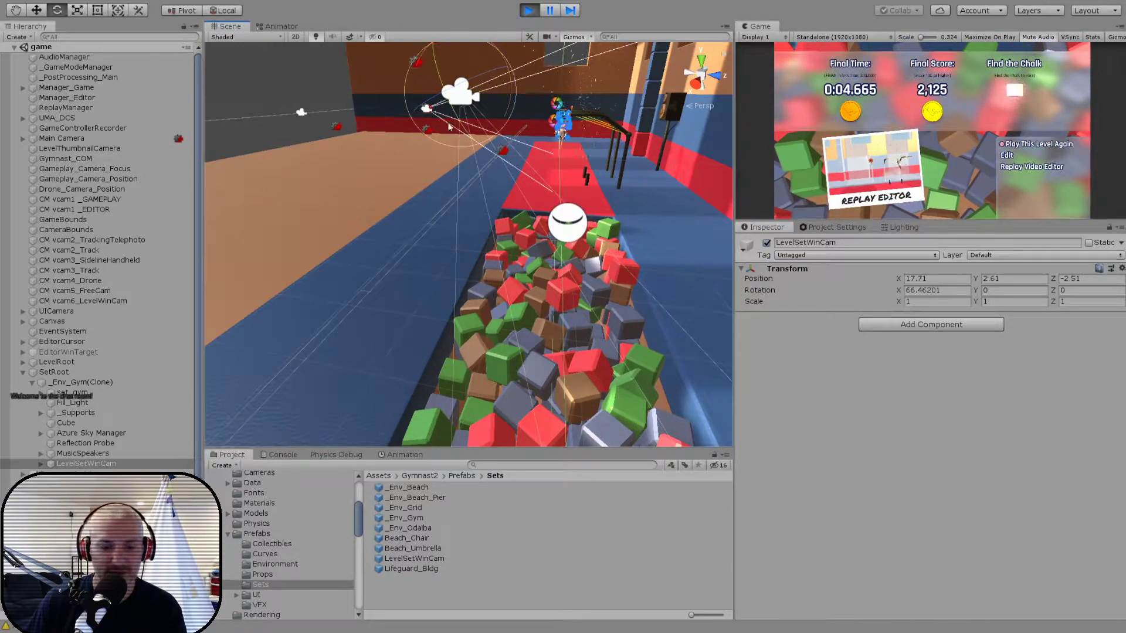
key(w)
middle_drag(517, 189, 637, 226)
drag(572, 131, 523, 132)
key(e)
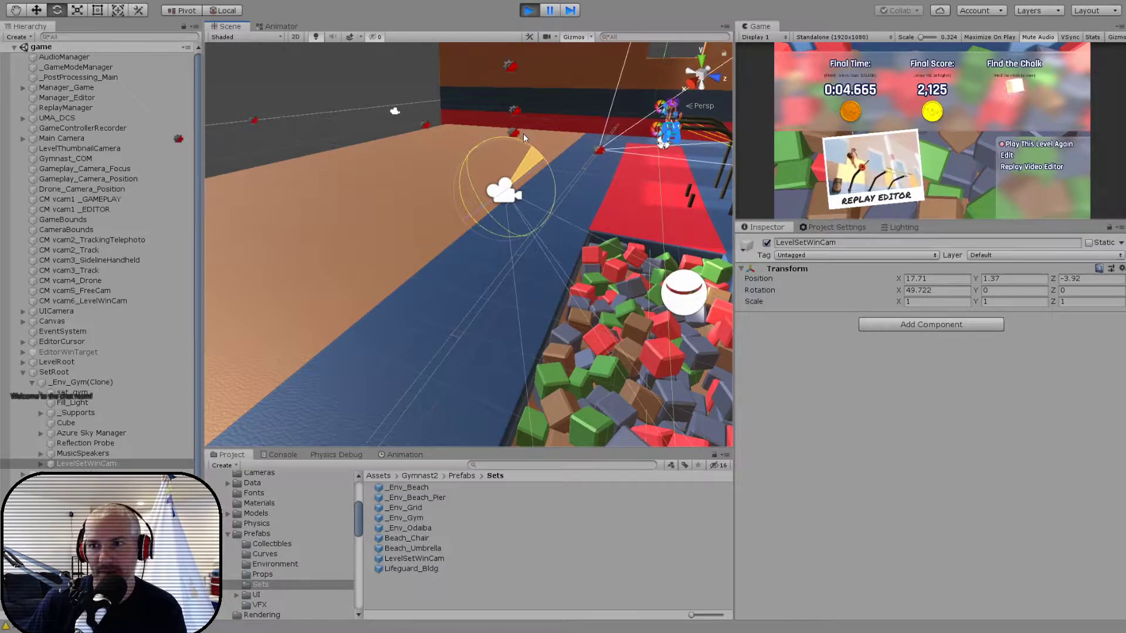
key(w)
mouse_move(535, 231)
mouse_down()
mouse_move(502, 197)
mouse_move(555, 230)
mouse_up()
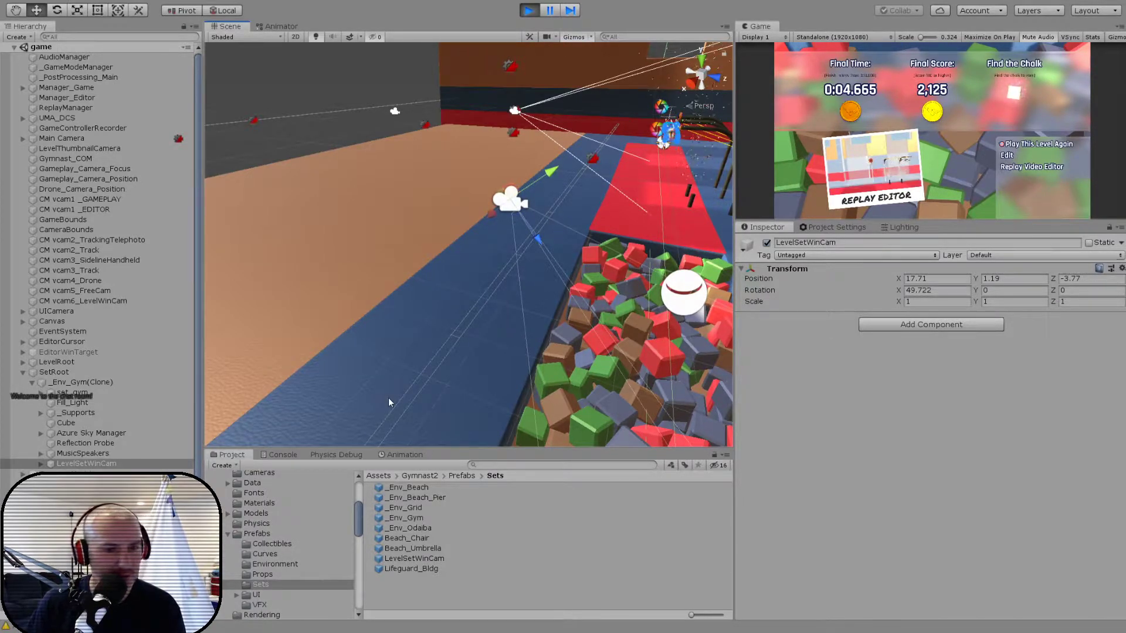
- Stop the game and paste the tuned Transform values (position 17.71, 1.19, -3.77; rotation 49.722, 0, 0) onto LevelSetWinCam in the _Env_Gym prefab
alt+drag(467, 304, 515, 309)
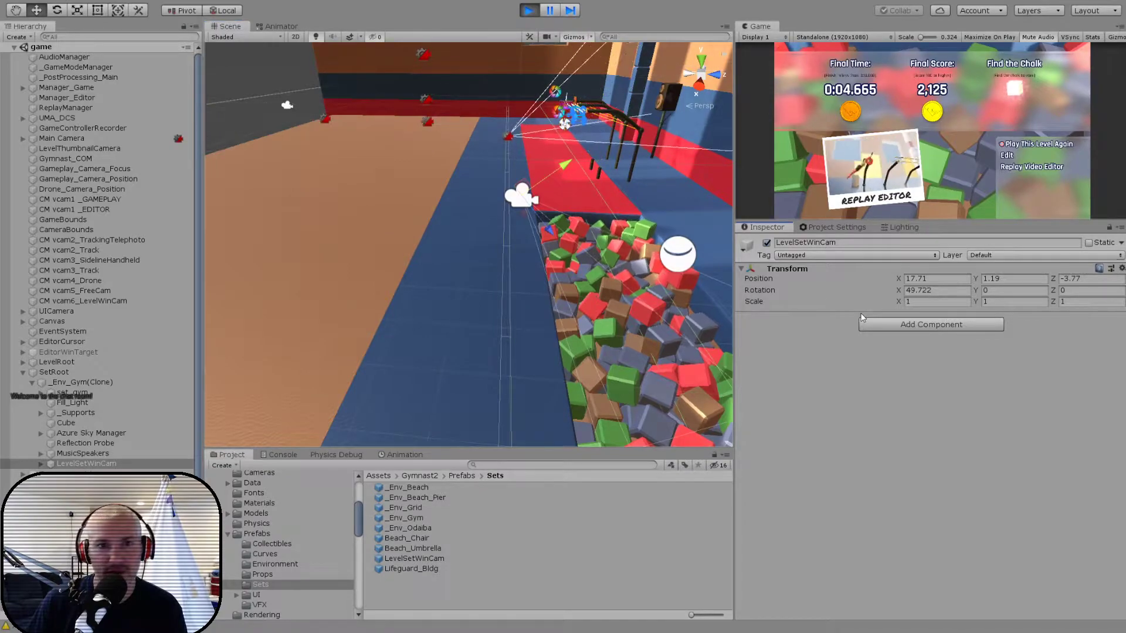
key(ctrl+p)
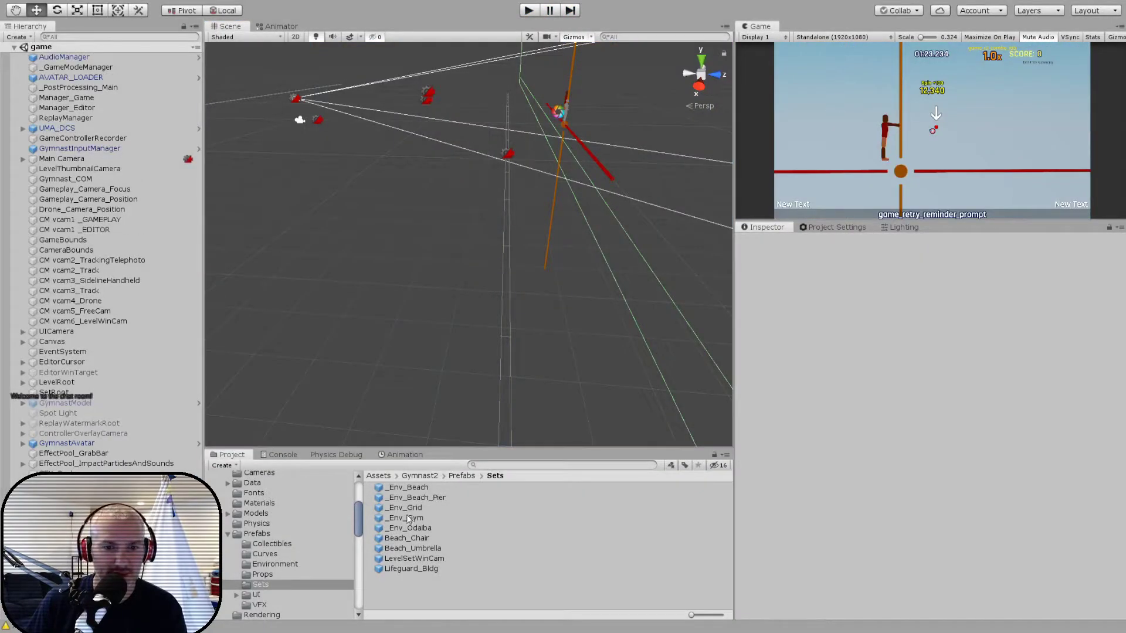
double_click(408, 518)
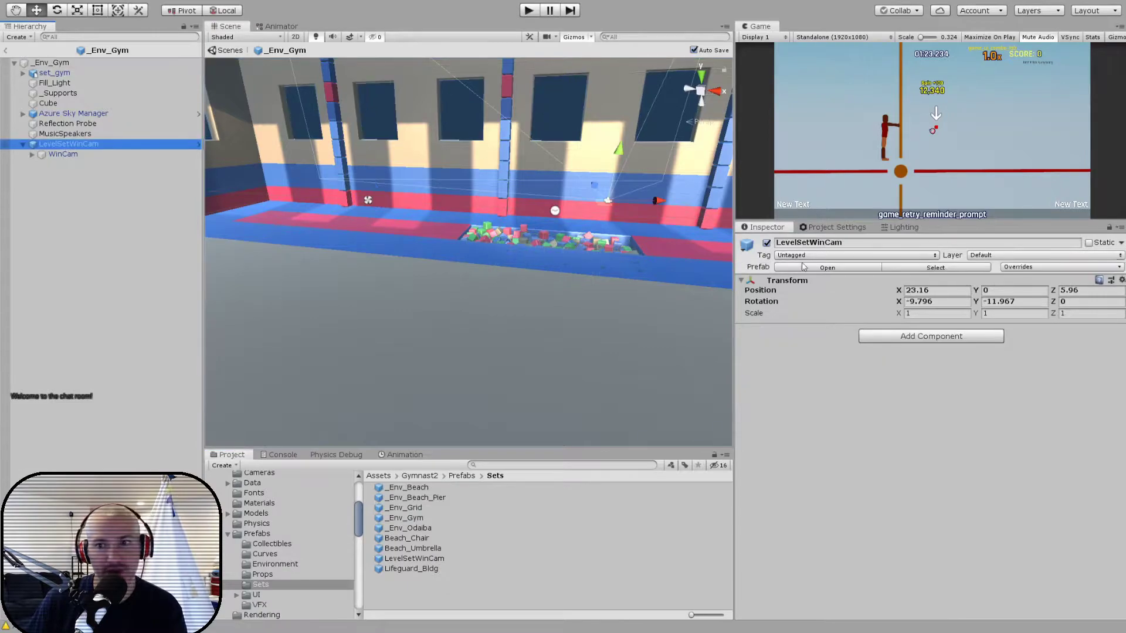
click(900, 355)
alt+drag(489, 302, 577, 328)
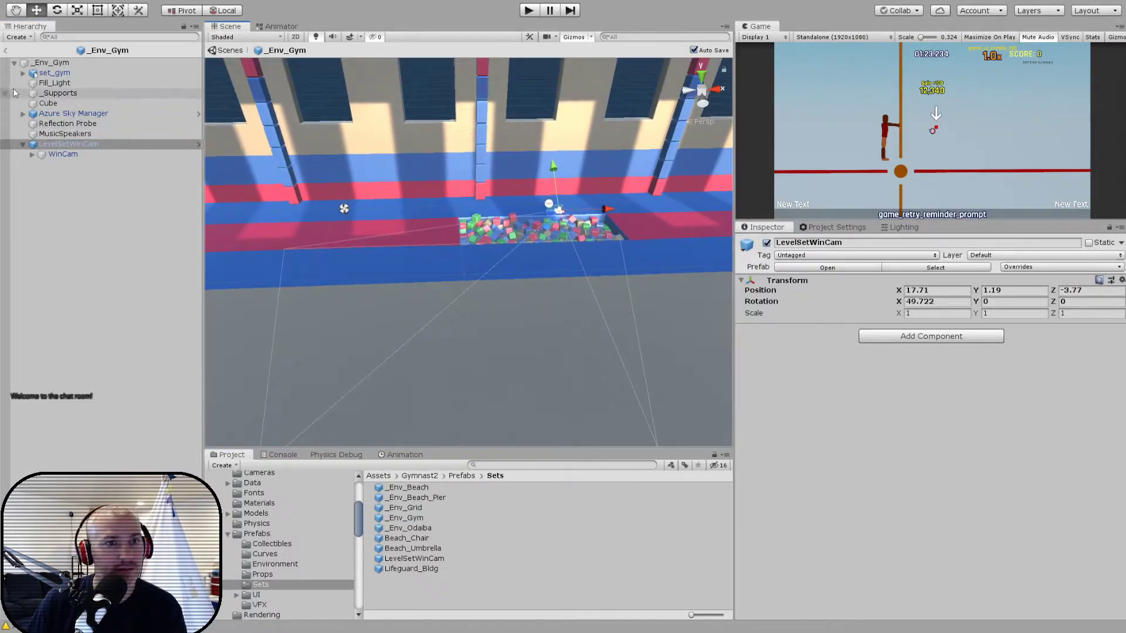
- Leave the gym prefab, open the _Env_Odaiba prefab and bring its city layout into view
click(6, 51)
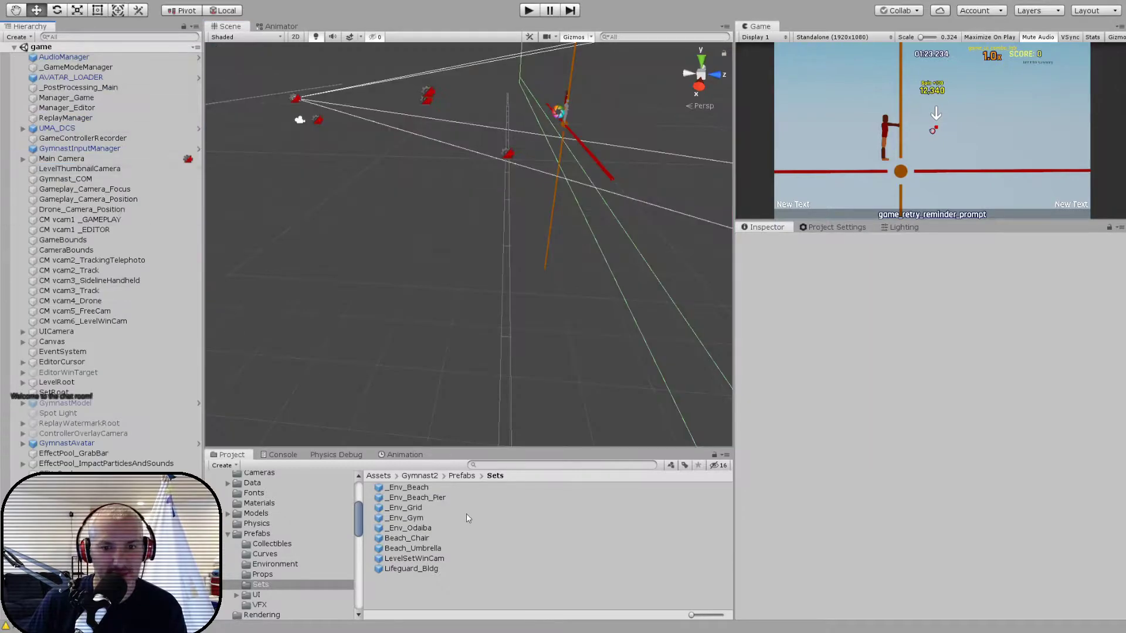
double_click(409, 529)
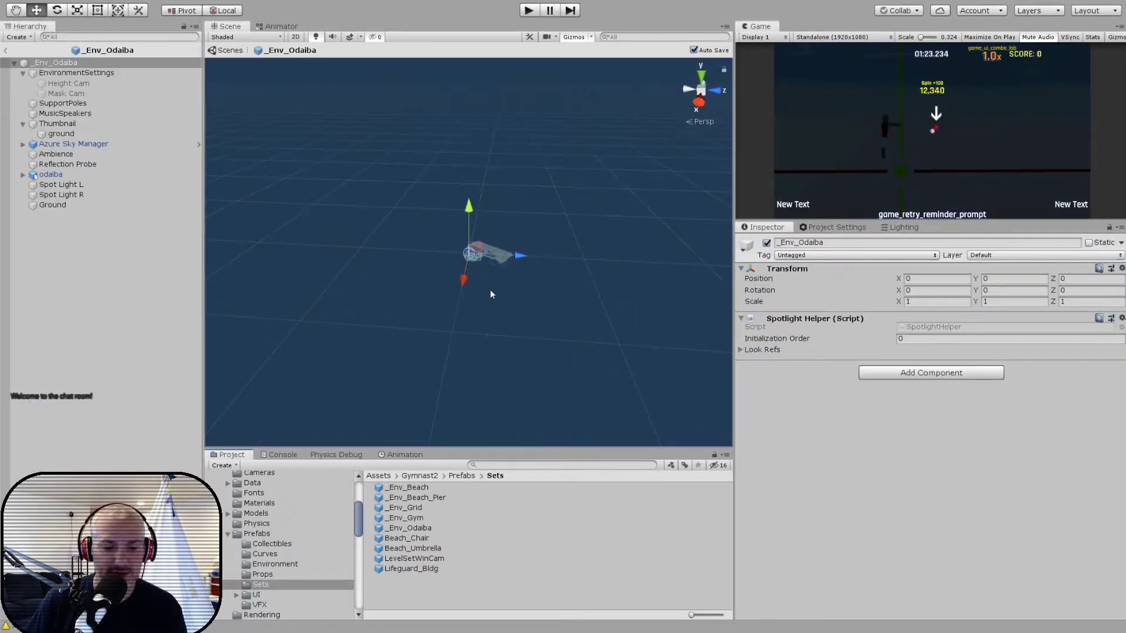
scroll(502, 288, up, 10)
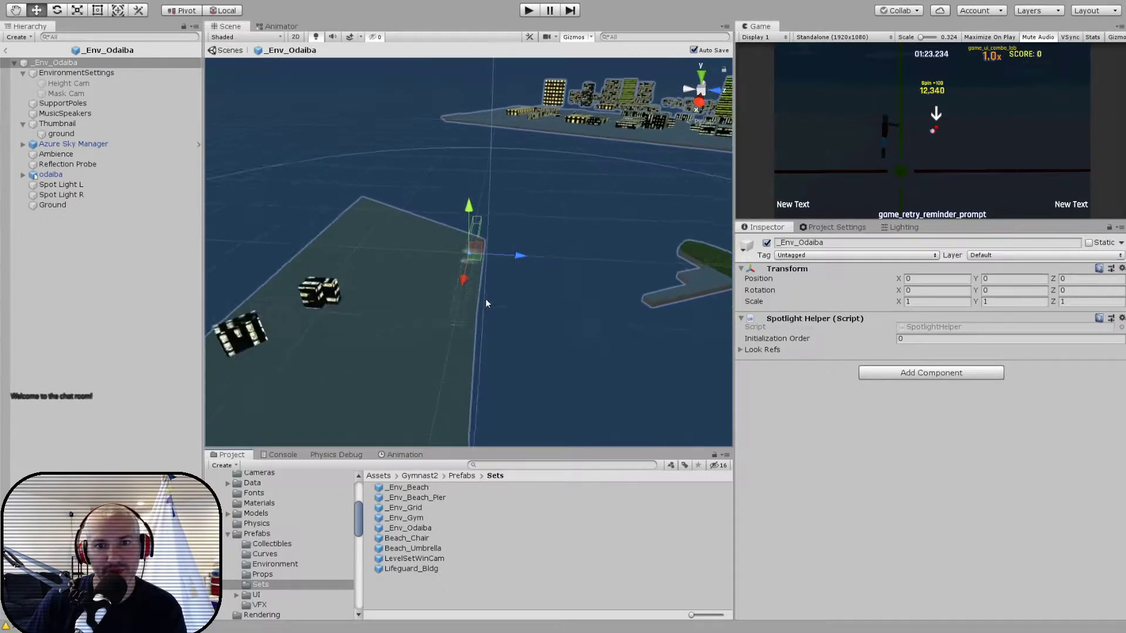
- Add the LevelSetWinCam prefab under the root of the _Env_Odaiba prefab
scroll(486, 300, up, 2)
alt+drag(378, 289, 553, 292)
scroll(542, 287, up, 3)
scroll(533, 287, up, 5)
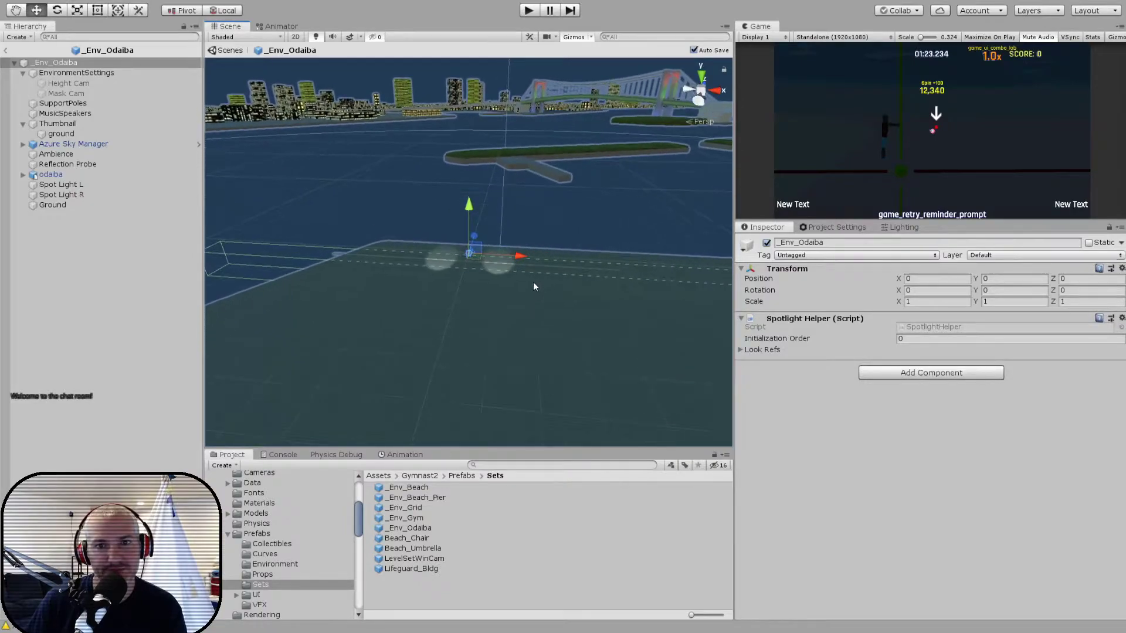
middle_drag(531, 286, 498, 287)
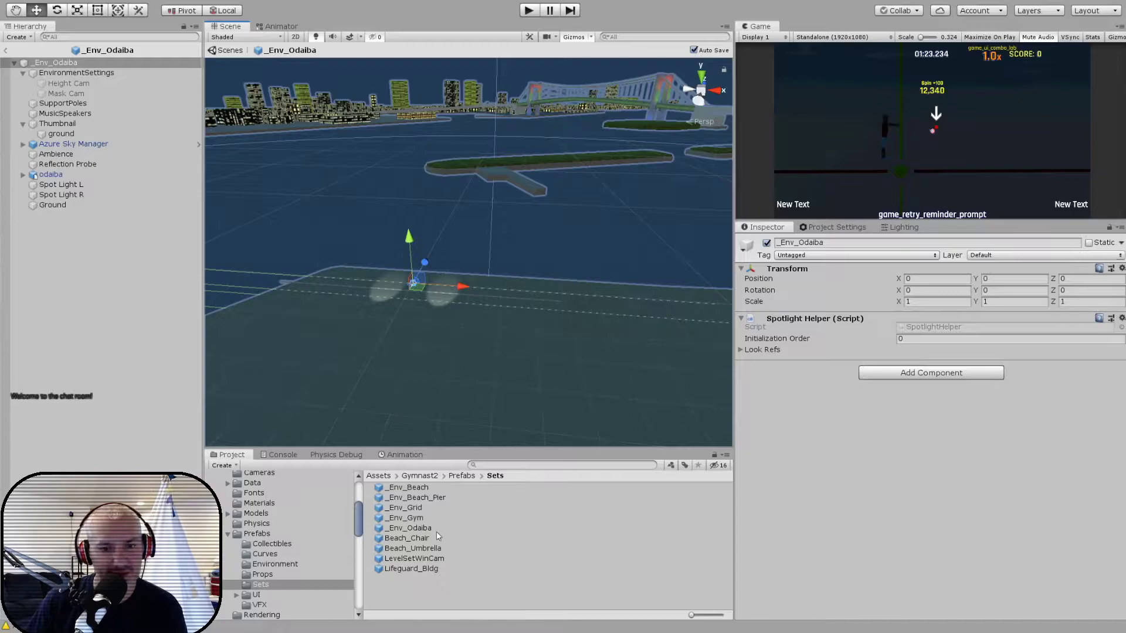
click(404, 557)
drag(402, 556, 81, 136)
drag(60, 72, 63, 69)
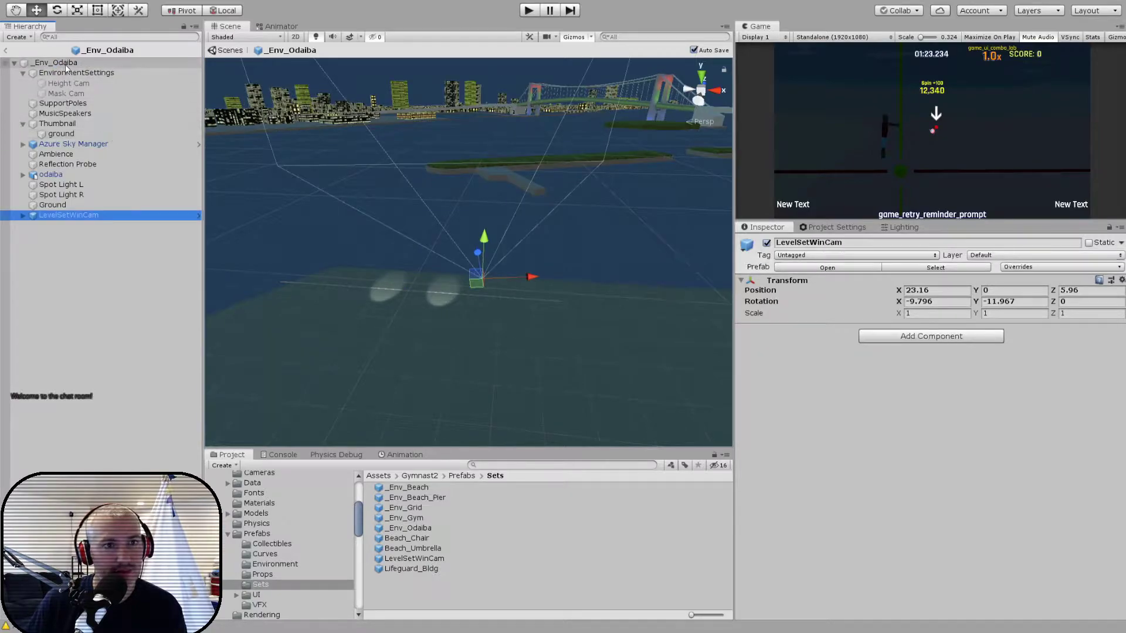
- Add an Environment Set References component to the _Env_Odaiba root, assign WinCam as its Win Camera, and return to the game scene
click(65, 64)
click(928, 376)
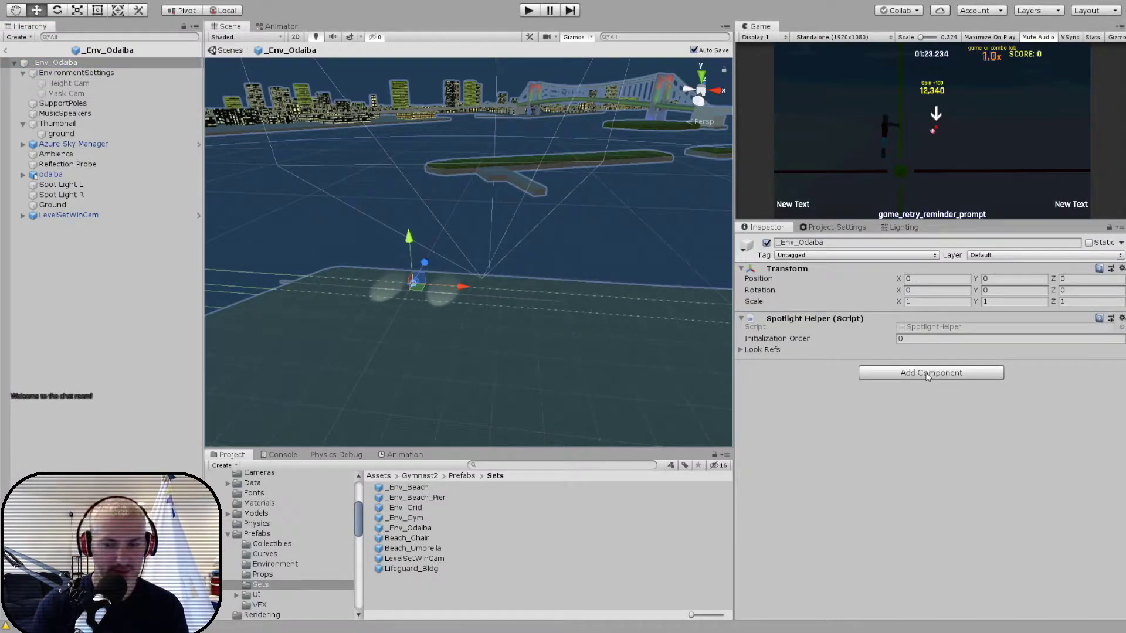
key(Return)
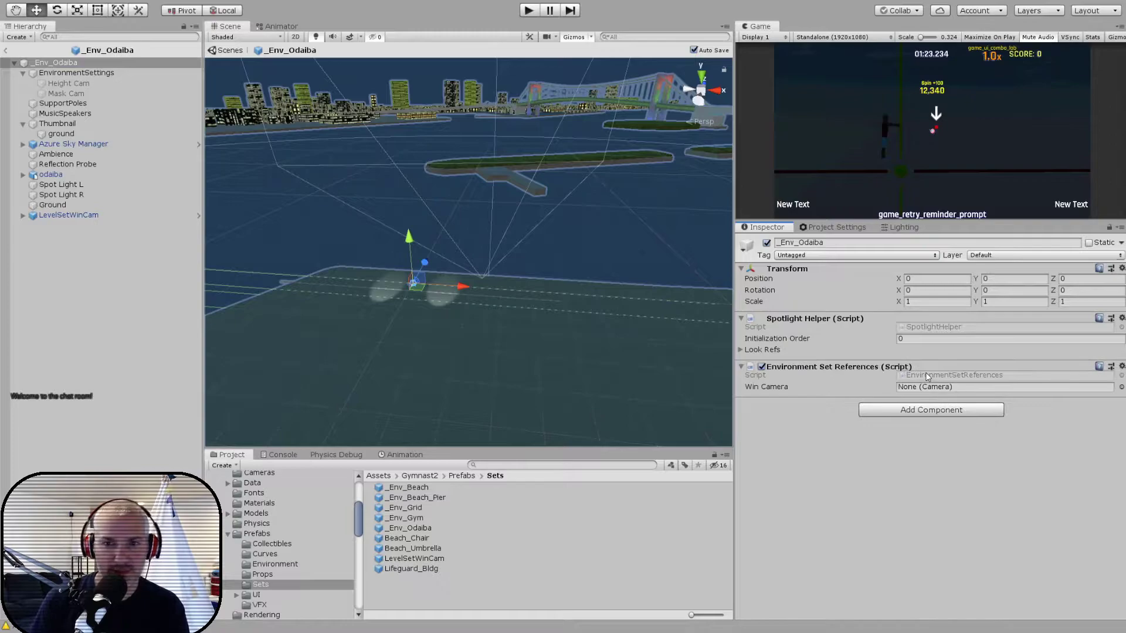
click(23, 216)
drag(63, 226, 844, 354)
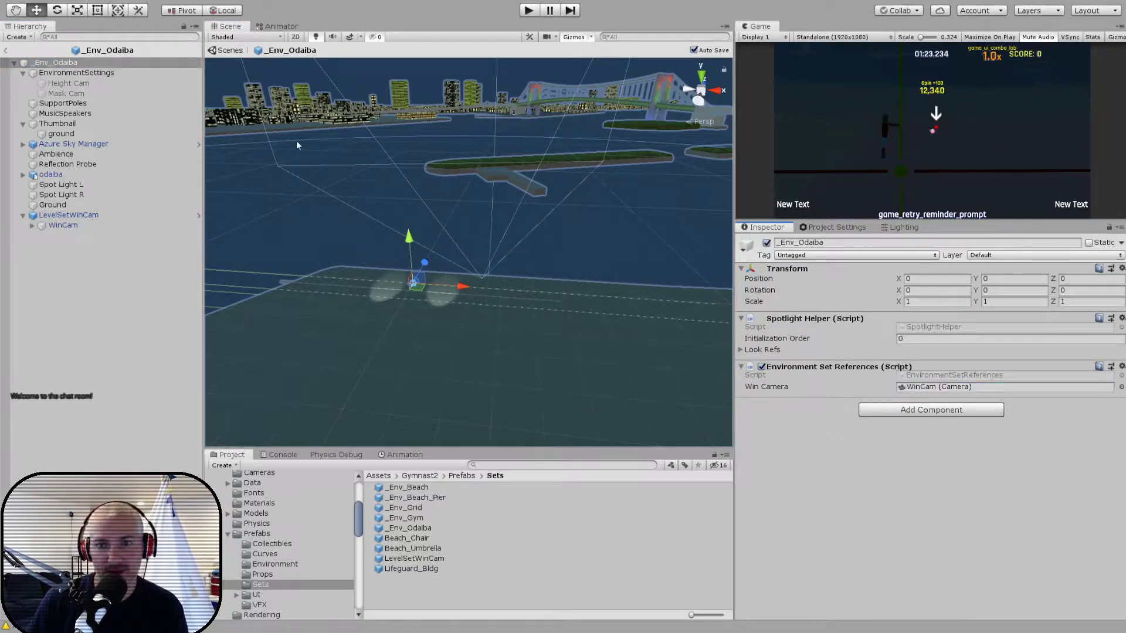
click(7, 52)
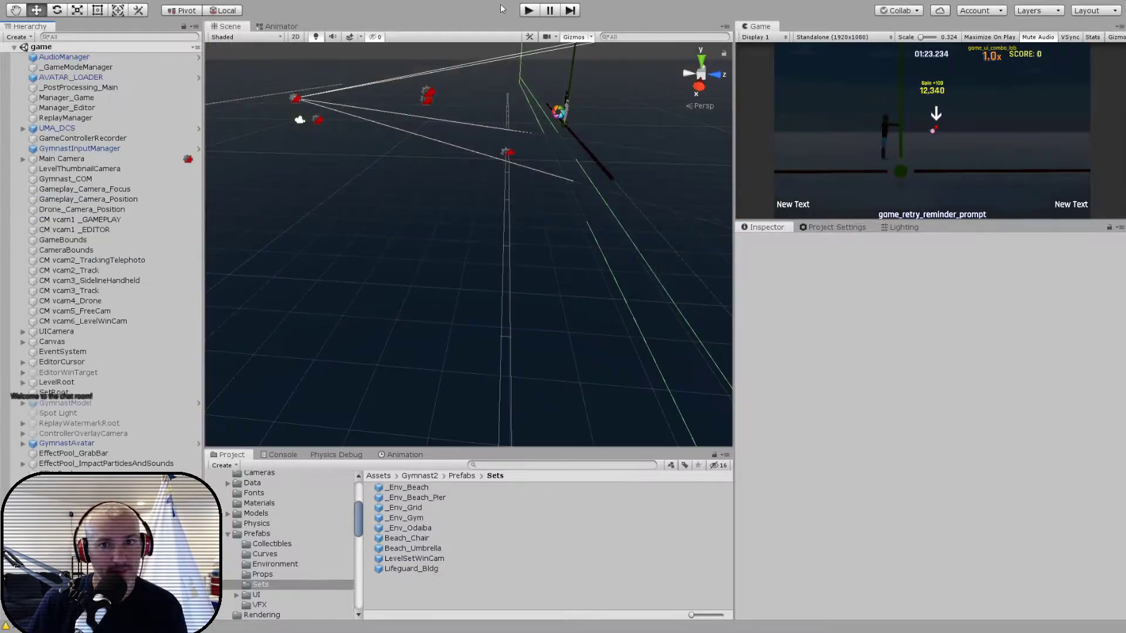
- Run the game and load a saved level in the in-game level editor
click(529, 11)
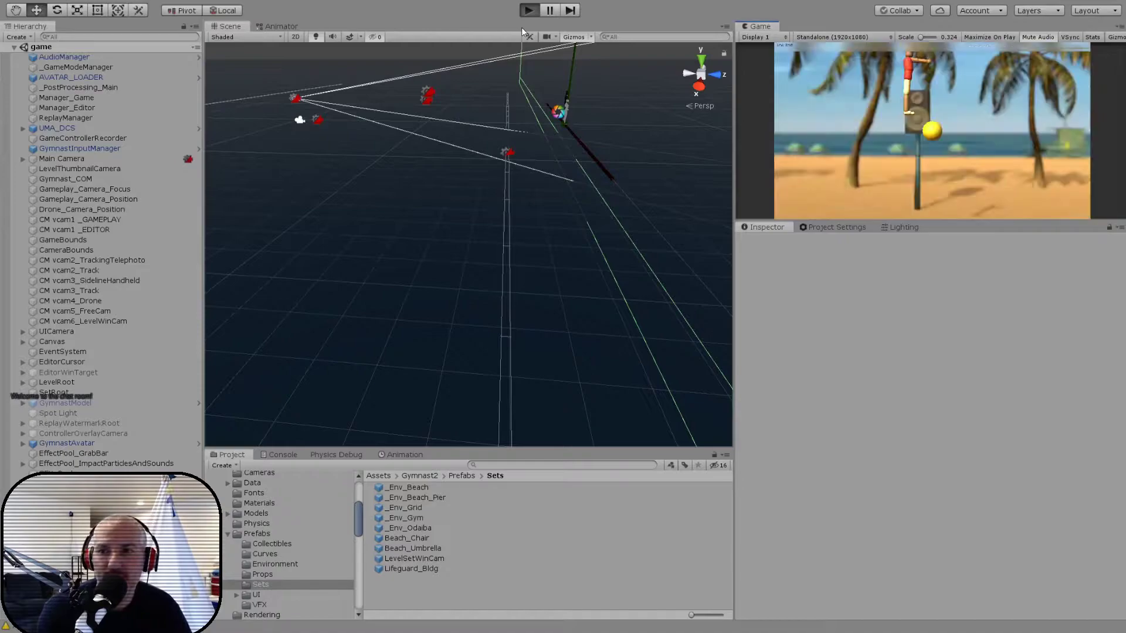
key(Down)
key(Return)
key(Up)
key(Up)
key(Return)
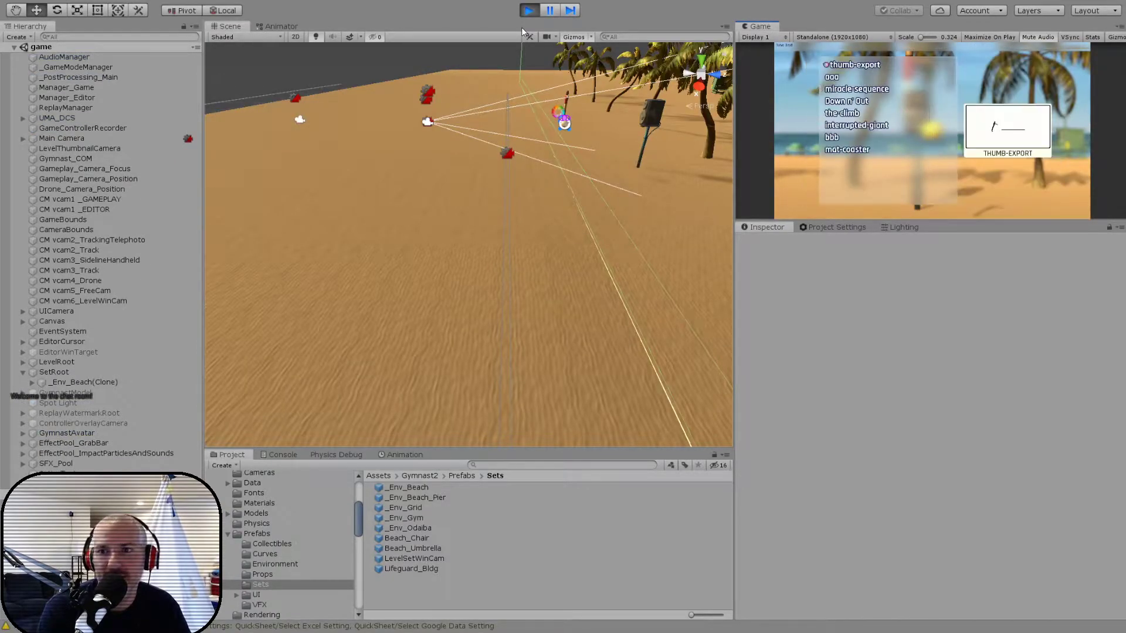
key(Return)
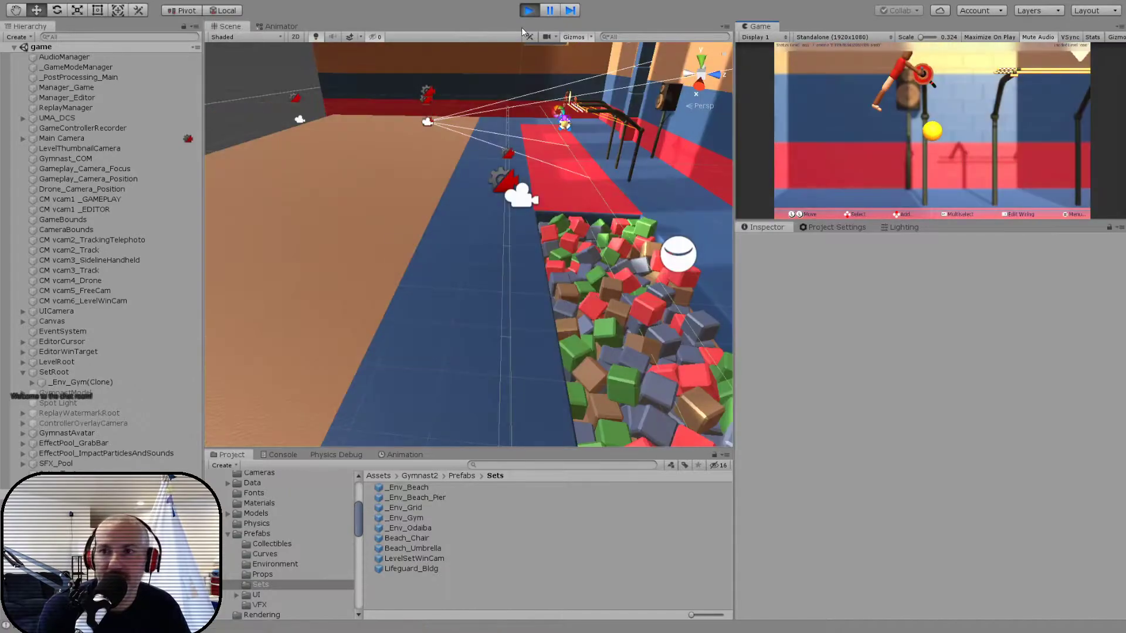
- Change the level's setting from Practice Gym to Odaiba and play the level through to the win screen
key(Return)
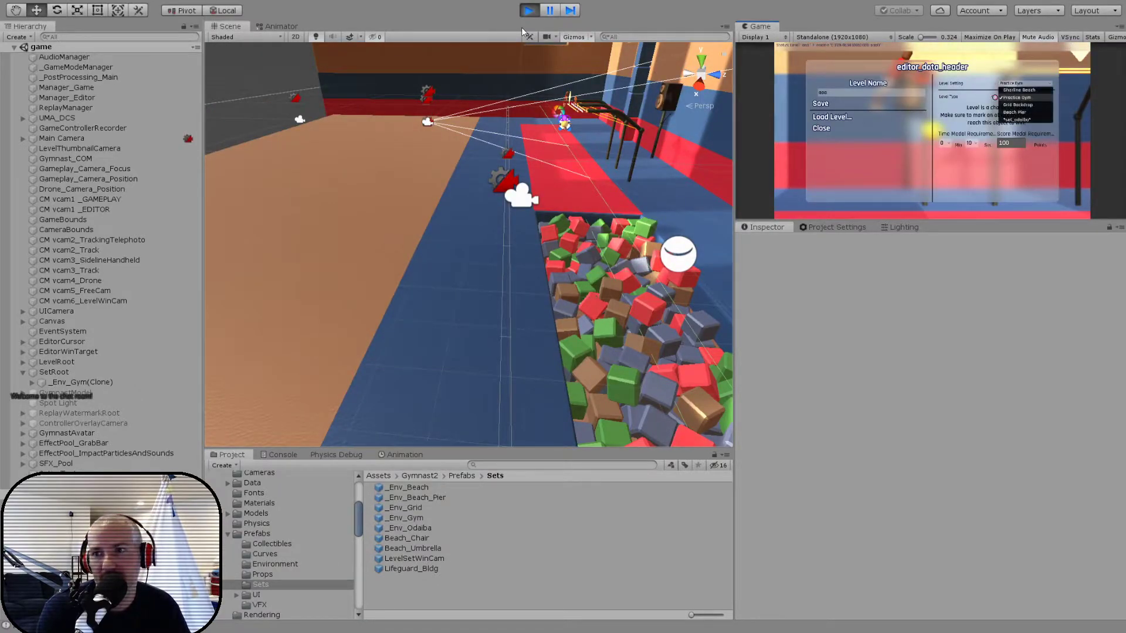
key(Down)
key(Return)
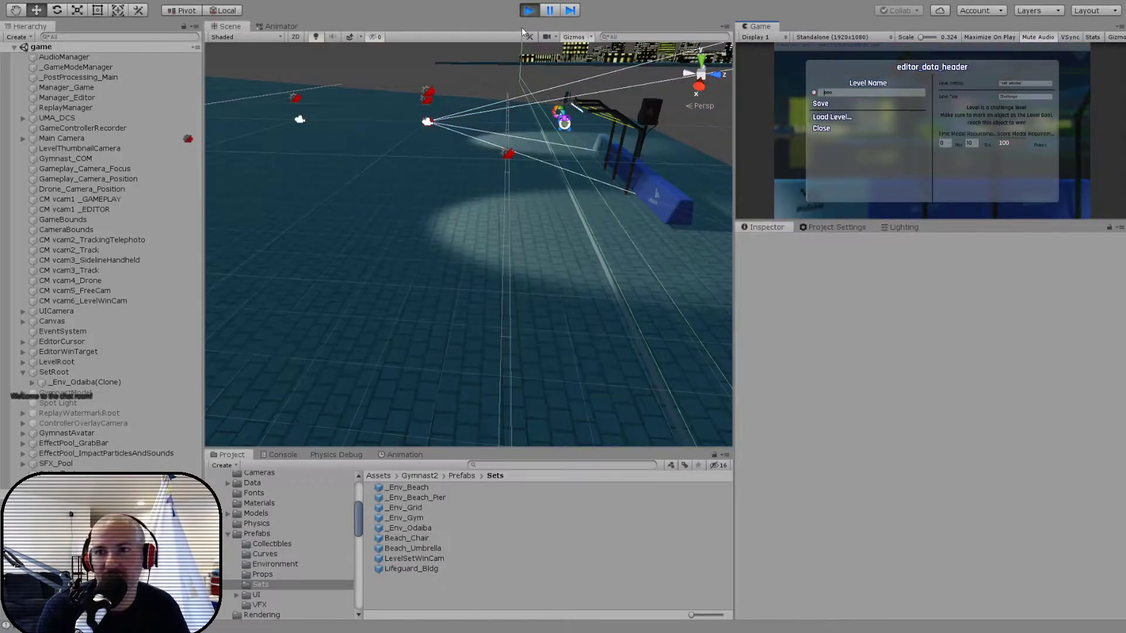
key(Return)
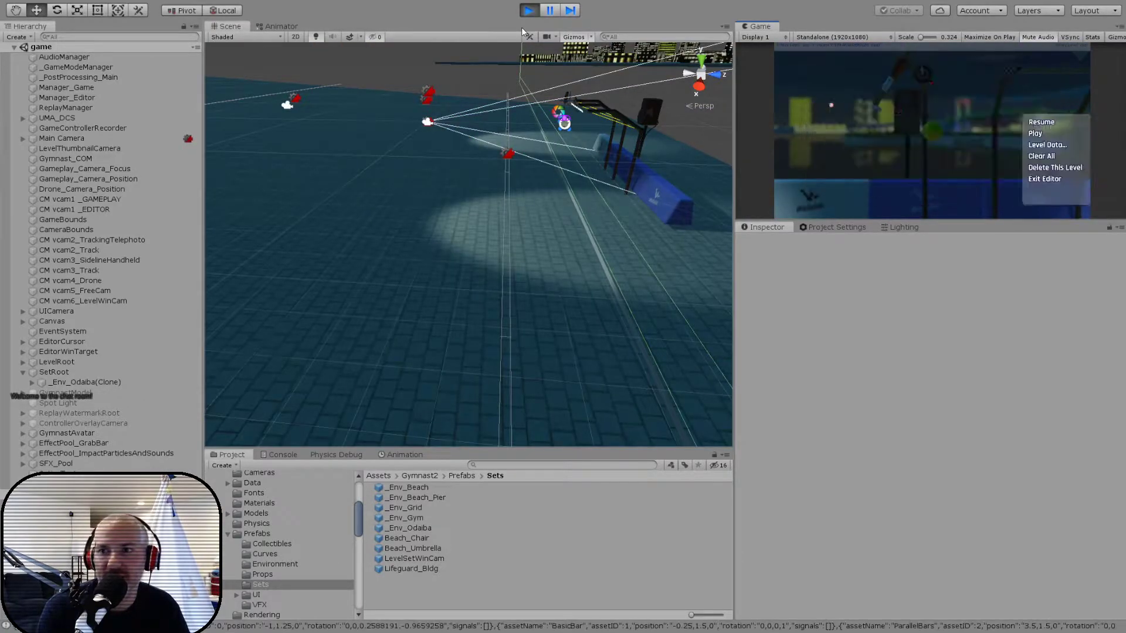
key(Down)
key(Return)
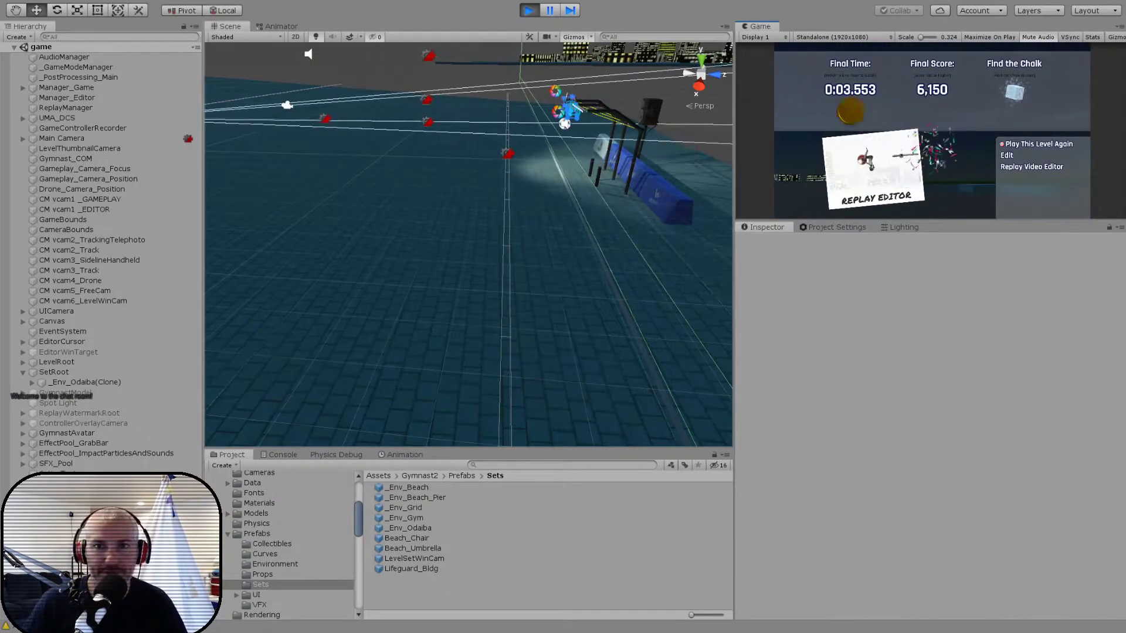
- Select LevelSetWinCam inside the running _Env_Odaiba(Clone) and move it away from the bars to about X 222.9, Z 48.3
click(32, 383)
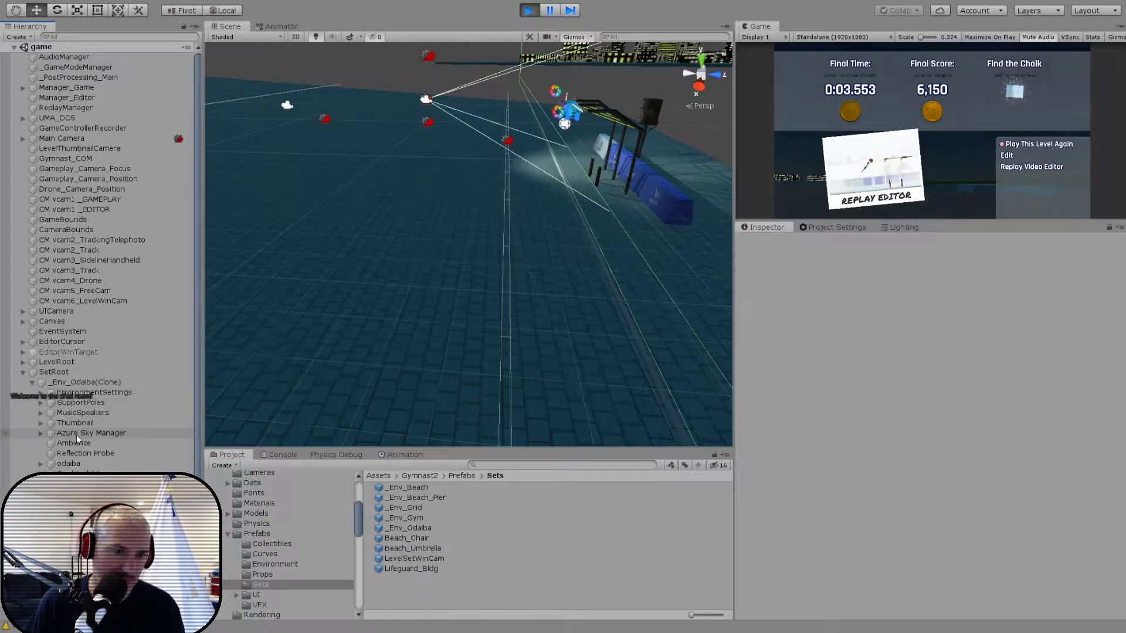
click(76, 504)
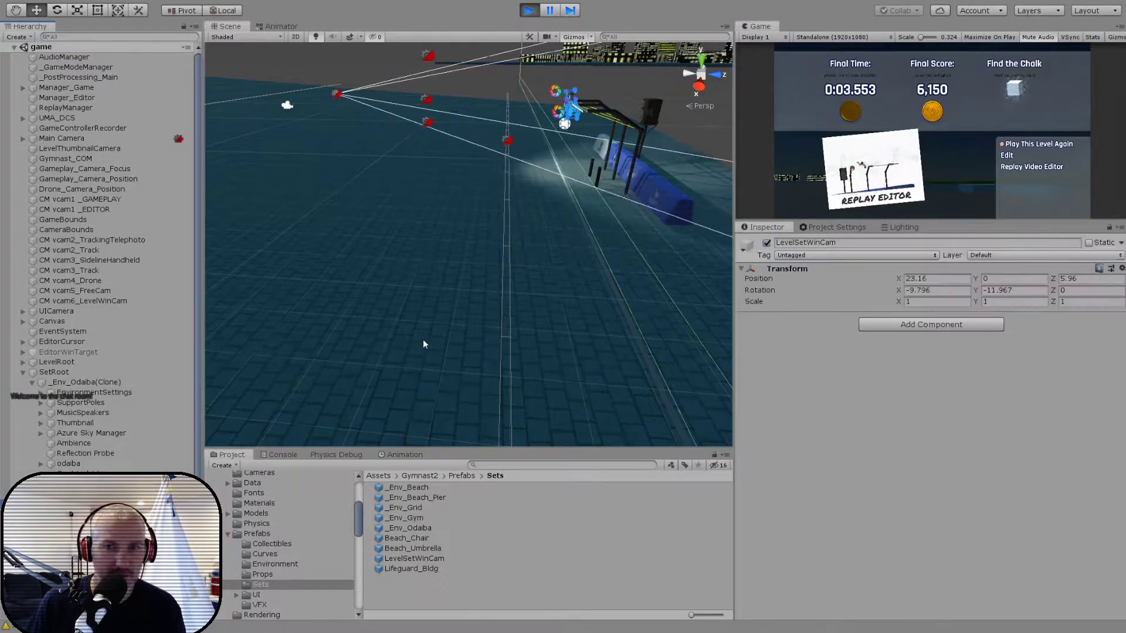
key(f)
alt+drag(501, 285, 741, 278)
middle_drag(551, 274, 475, 359)
drag(452, 325, 490, 280)
scroll(491, 279, down, 10)
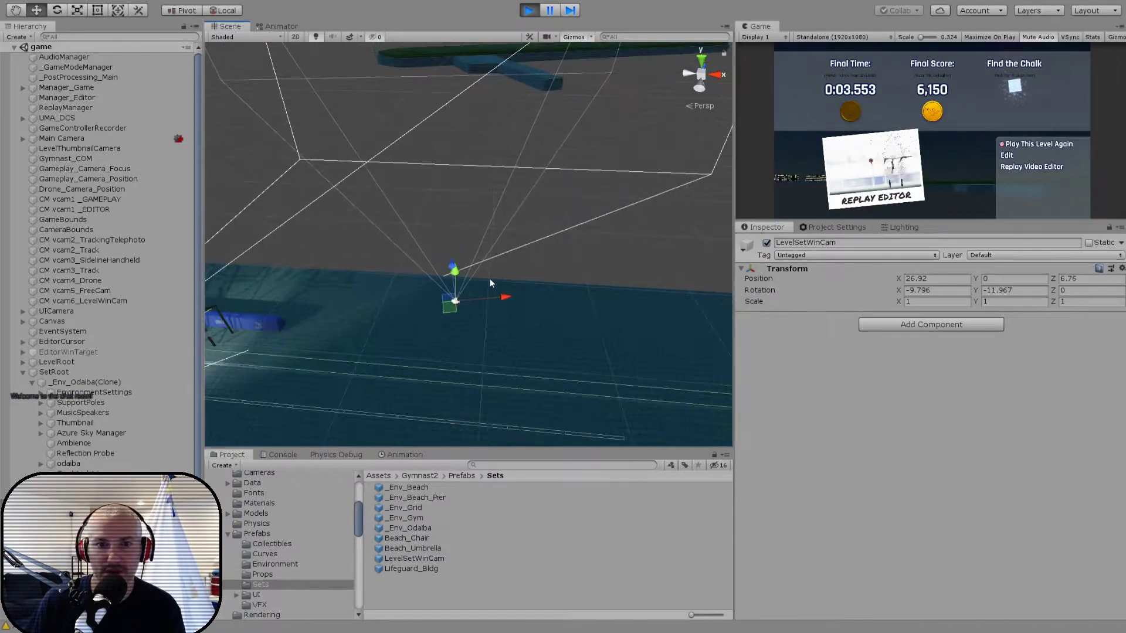
alt+drag(556, 305, 583, 261)
drag(522, 242, 661, 226)
alt+drag(660, 226, 577, 299)
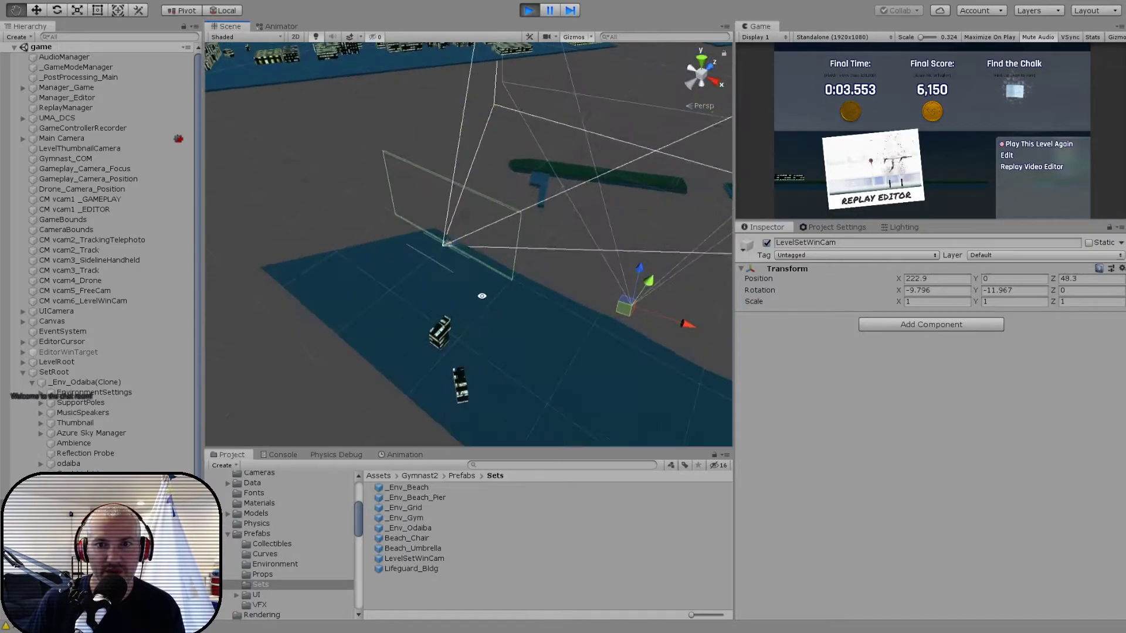
- From a top view, move LevelSetWinCam toward the bridge to about 383, 77, 586 and turn its Y rotation to about -6.046
click(700, 62)
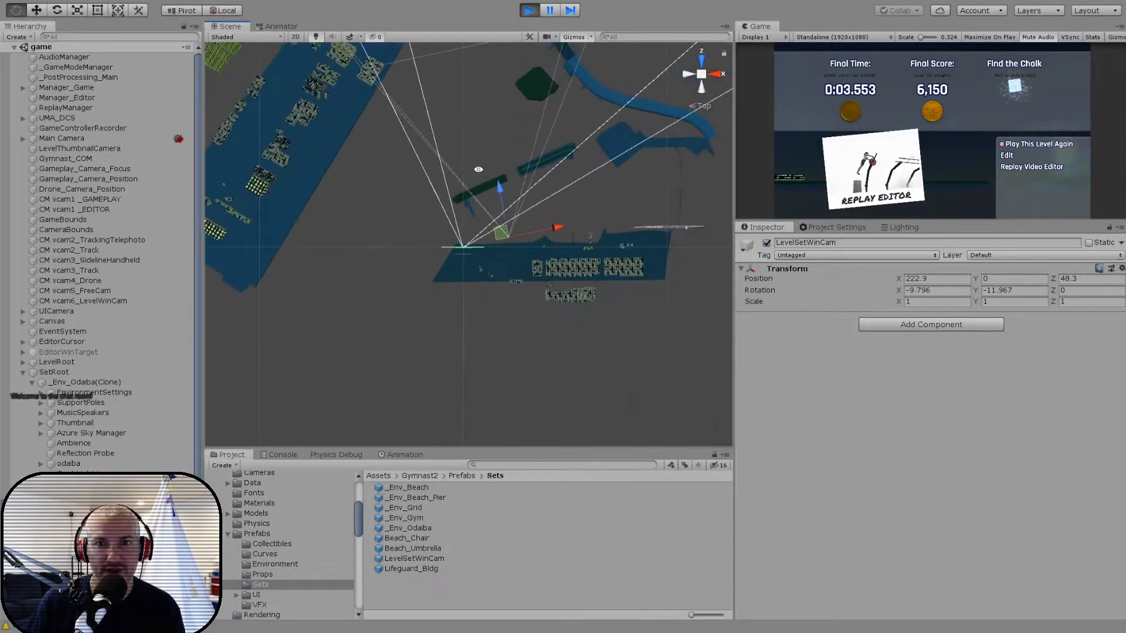
drag(480, 297, 481, 209)
key(e)
key(x)
drag(510, 237, 505, 199)
key(w)
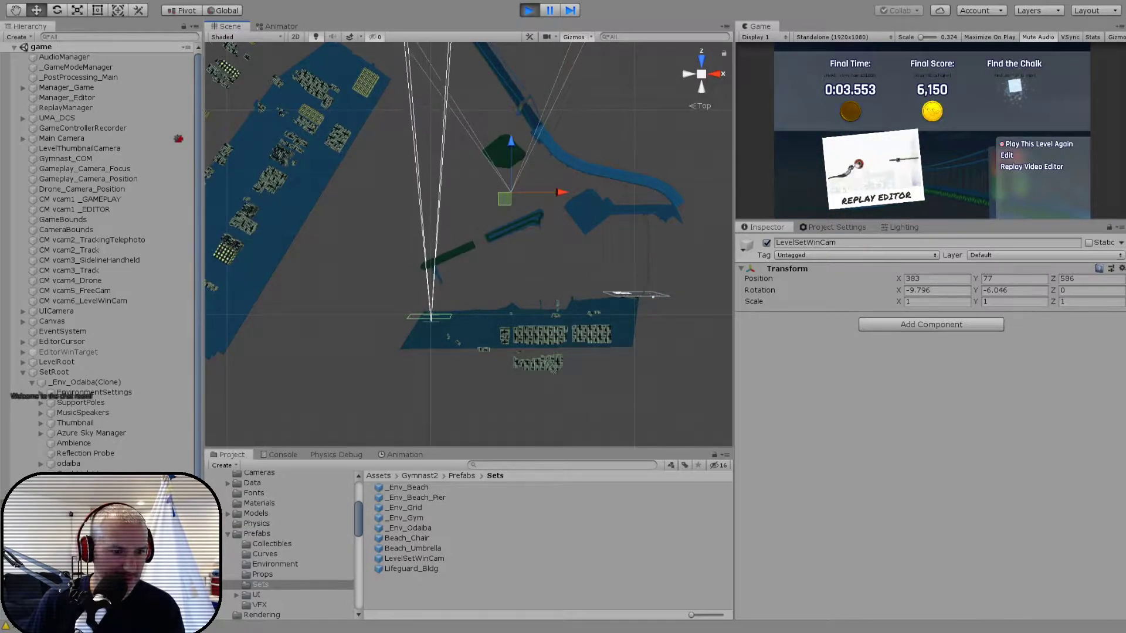
- Set the far clipping plane of the running WinCam camera to 2000
click(82, 516)
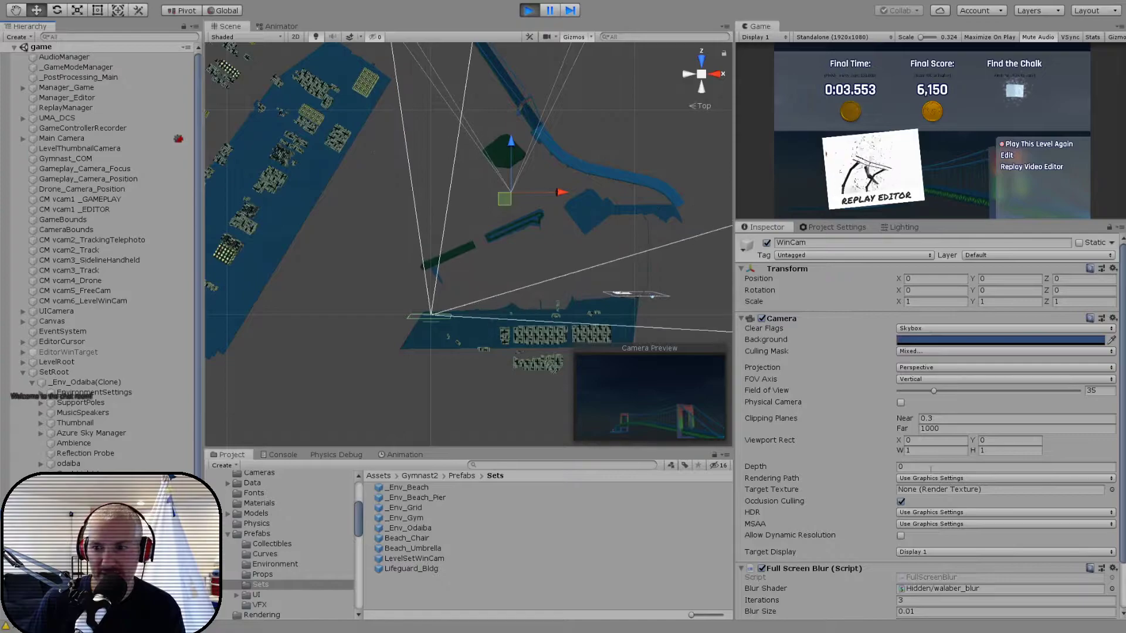
click(944, 428)
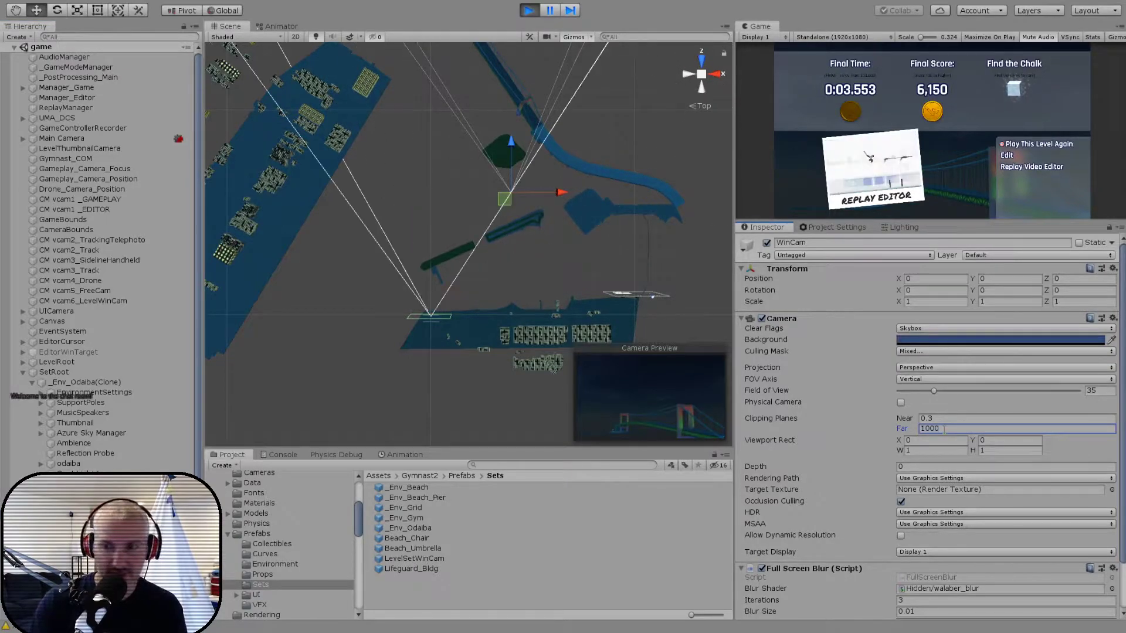
alt+drag(509, 223, 585, 187)
scroll(584, 187, up, 10)
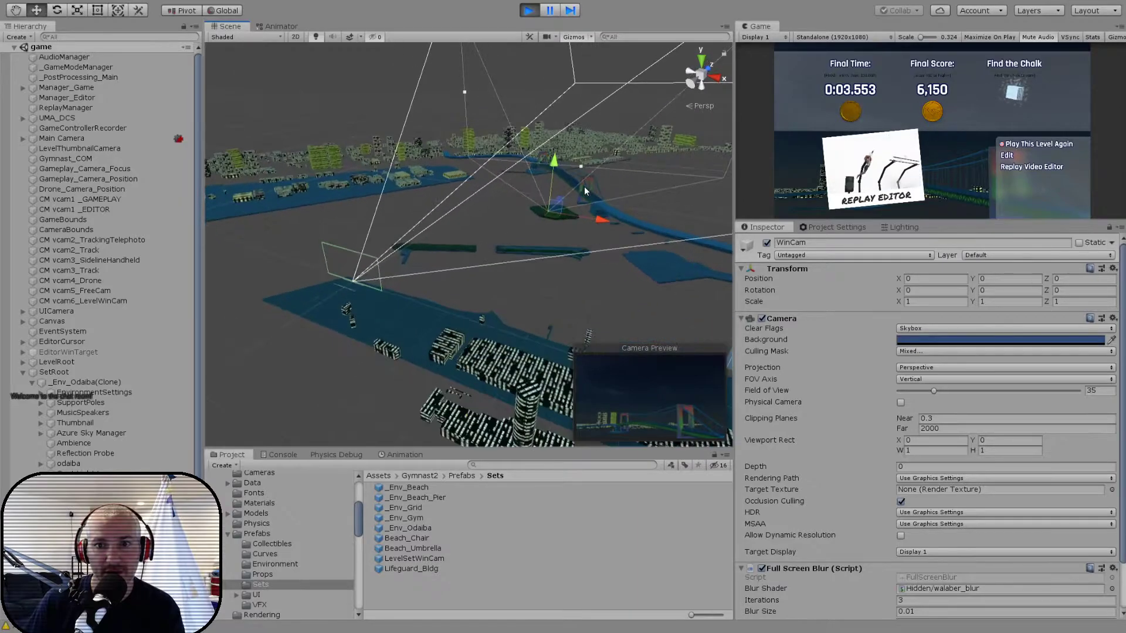
scroll(578, 194, up, 3)
middle_drag(577, 197, 429, 267)
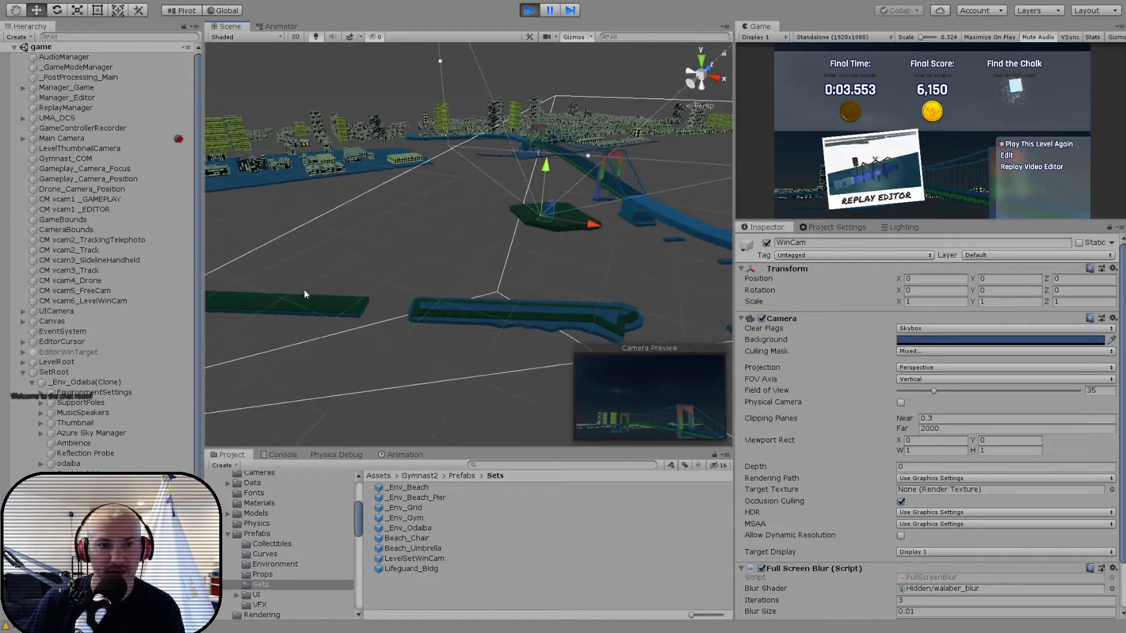
- Move LevelSetWinCam beside the bridge to about X 512.5, Z 544.9 and turn its Y rotation to about -29.921
click(88, 515)
alt+drag(494, 292, 488, 320)
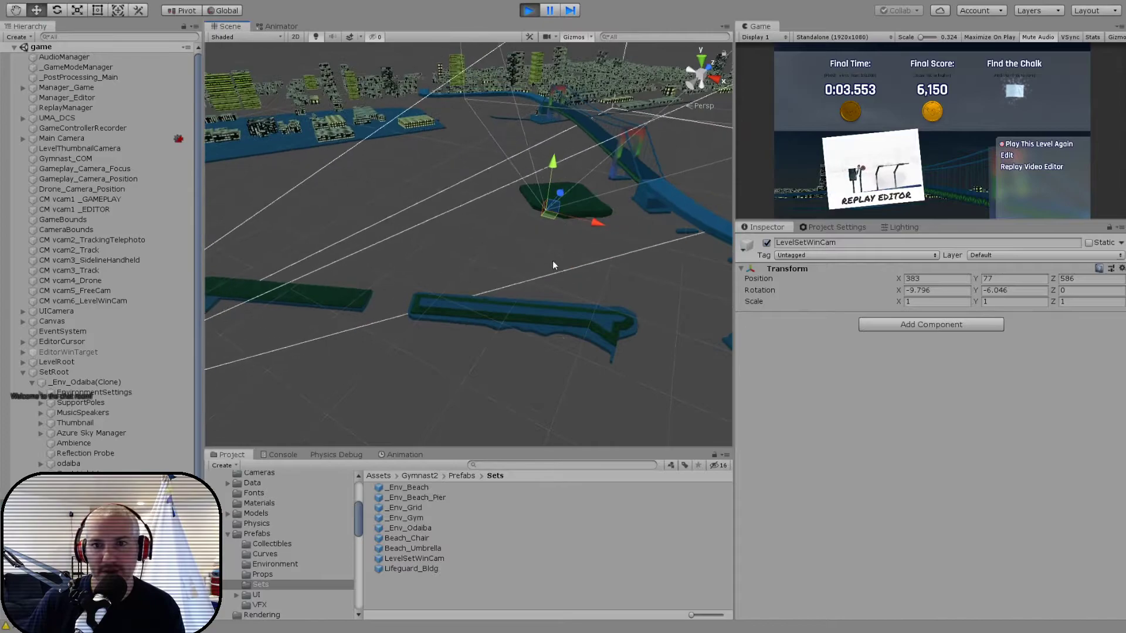
drag(597, 229, 469, 231)
drag(446, 193, 620, 280)
key(e)
key(w)
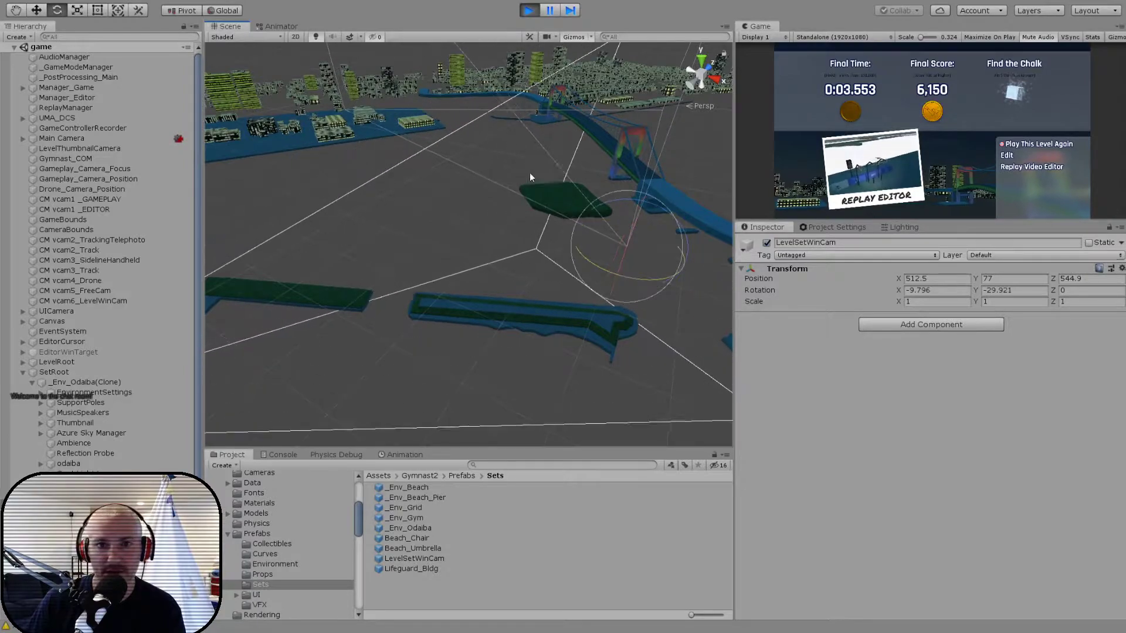
- Tilt and lower LevelSetWinCam to about 510.5, 61, 548.3, with X rotation about -13.889 and Y rotation about -29.652
mouse_move(654, 236)
mouse_down()
mouse_move(653, 248)
mouse_move(638, 227)
mouse_move(638, 238)
mouse_move(642, 222)
mouse_up()
key(w)
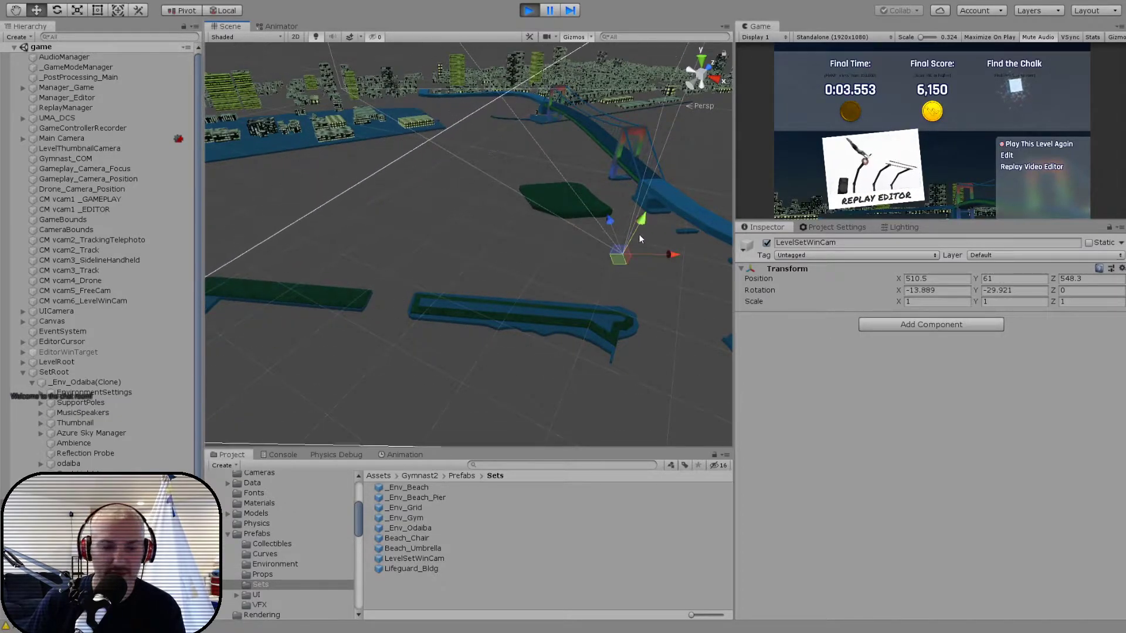
key(e)
click(224, 10)
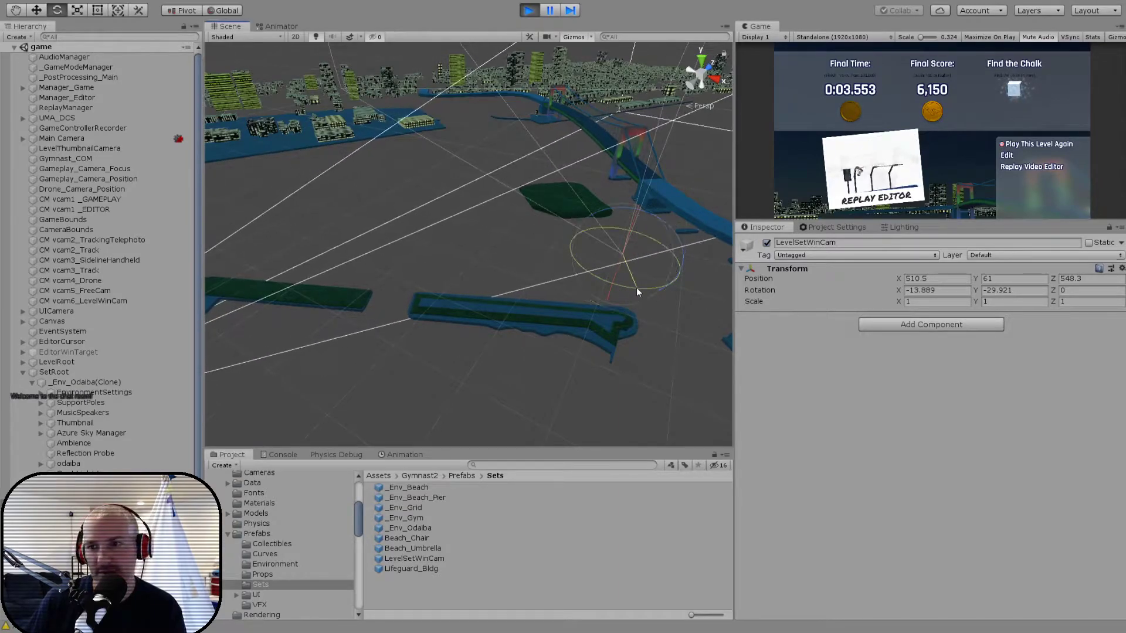
drag(638, 289, 636, 290)
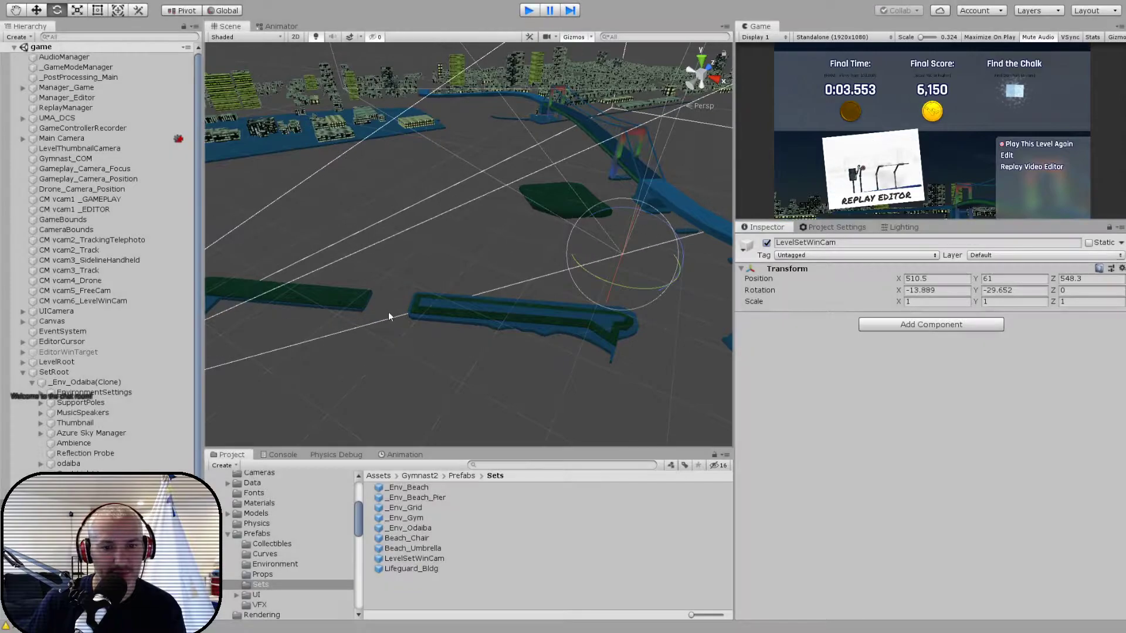
- Stop the game and paste the tuned Transform values (position 510.5, 61, 548.3; rotation -13.889, -29.652, 0) onto LevelSetWinCam in the _Env_Odaiba prefab
key(ctrl+p)
double_click(409, 529)
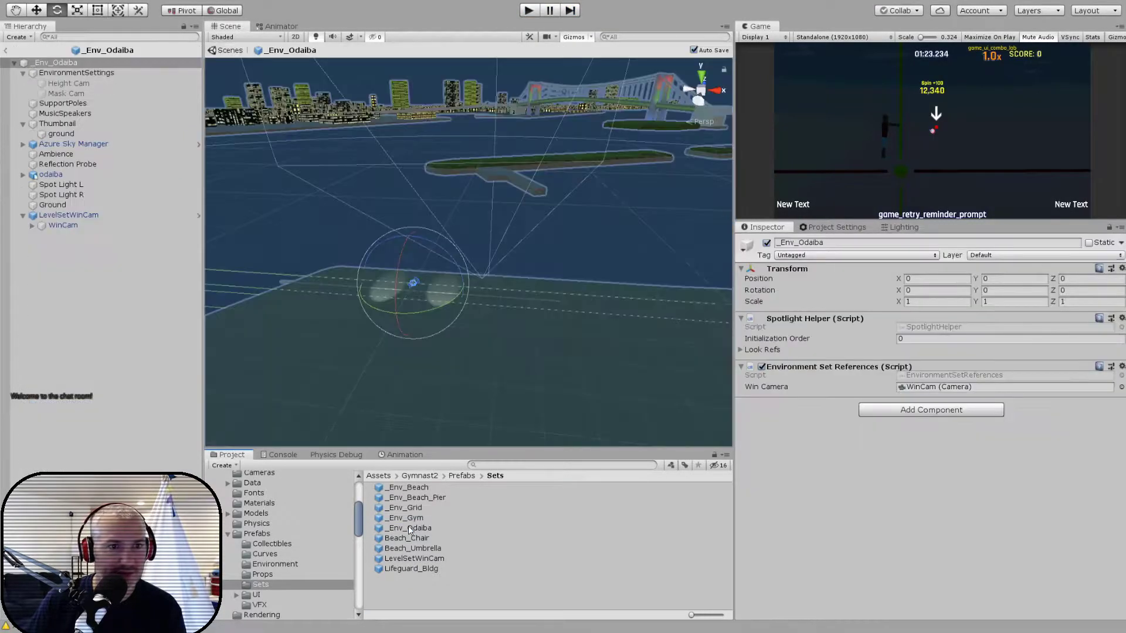
click(69, 214)
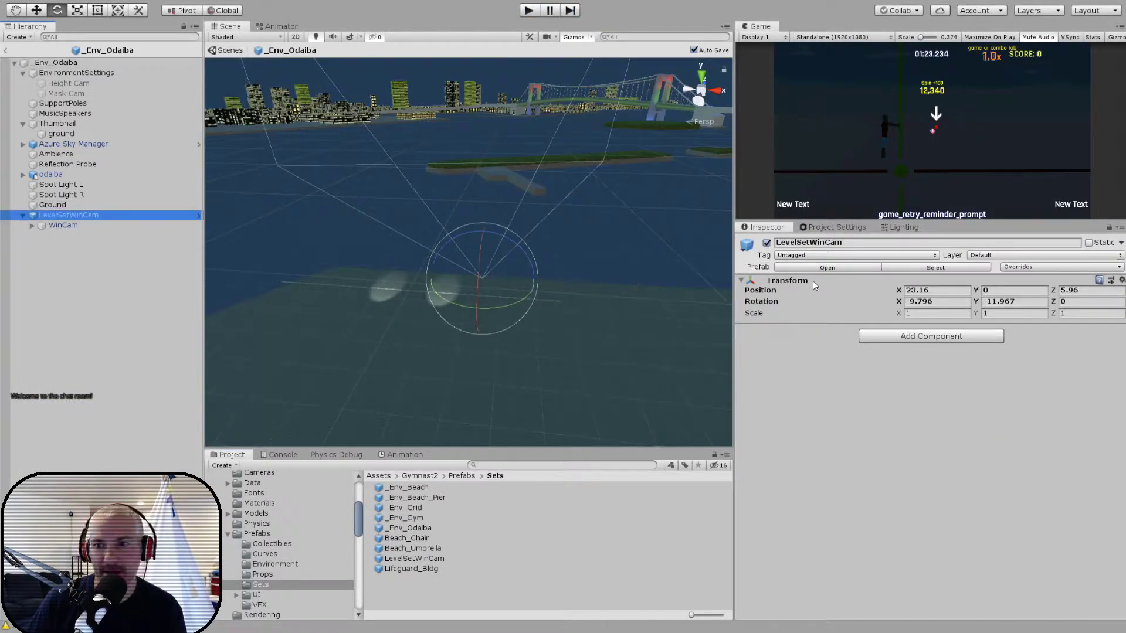
click(858, 354)
key(ctrl+shift+f)
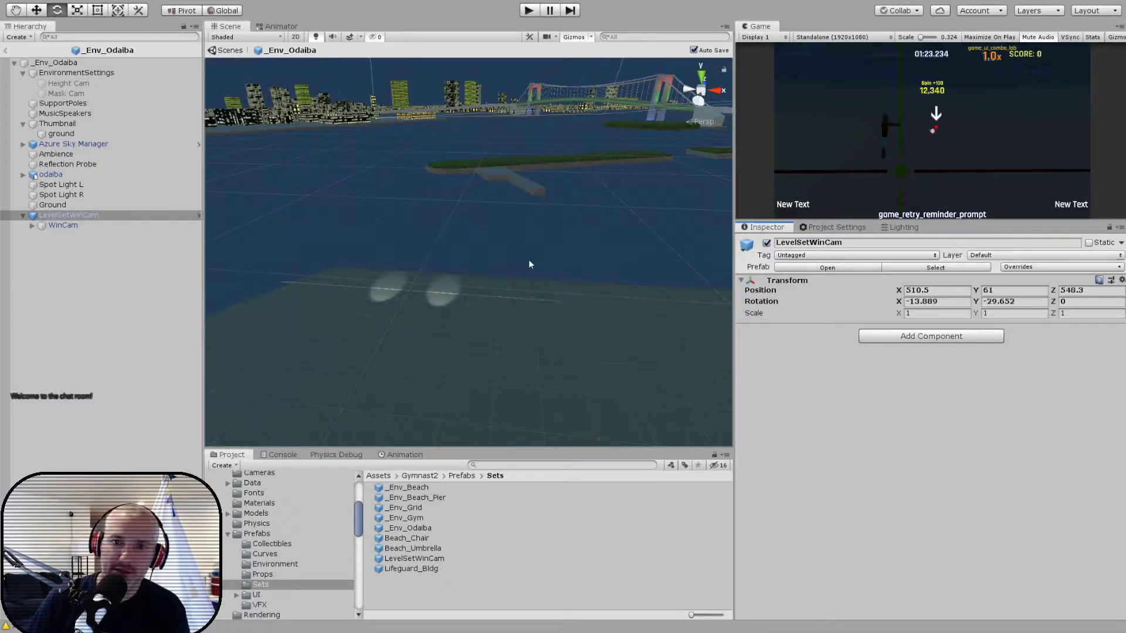
key(f)
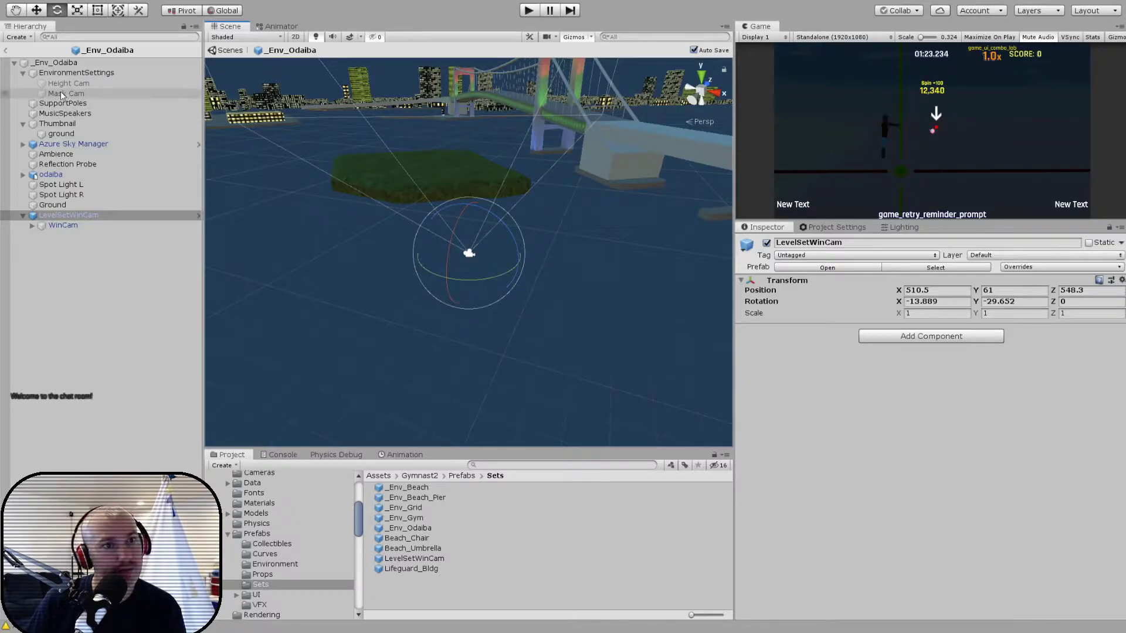
- Open the LevelSetWinCam prefab and add a Post Process Layer component to its WinCam object
click(7, 51)
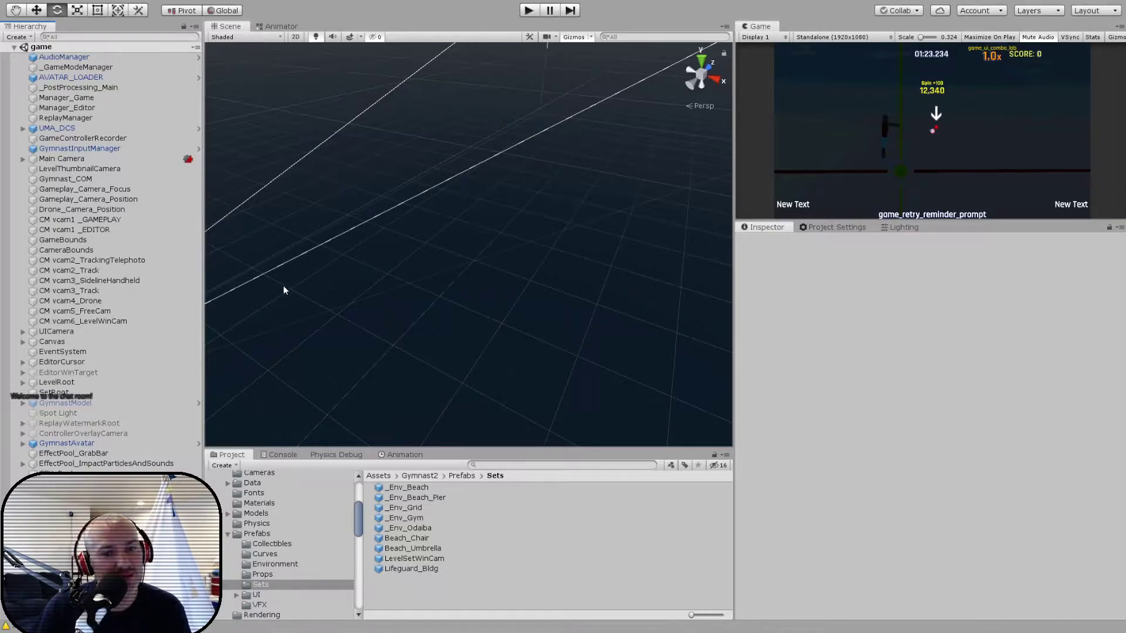
double_click(409, 559)
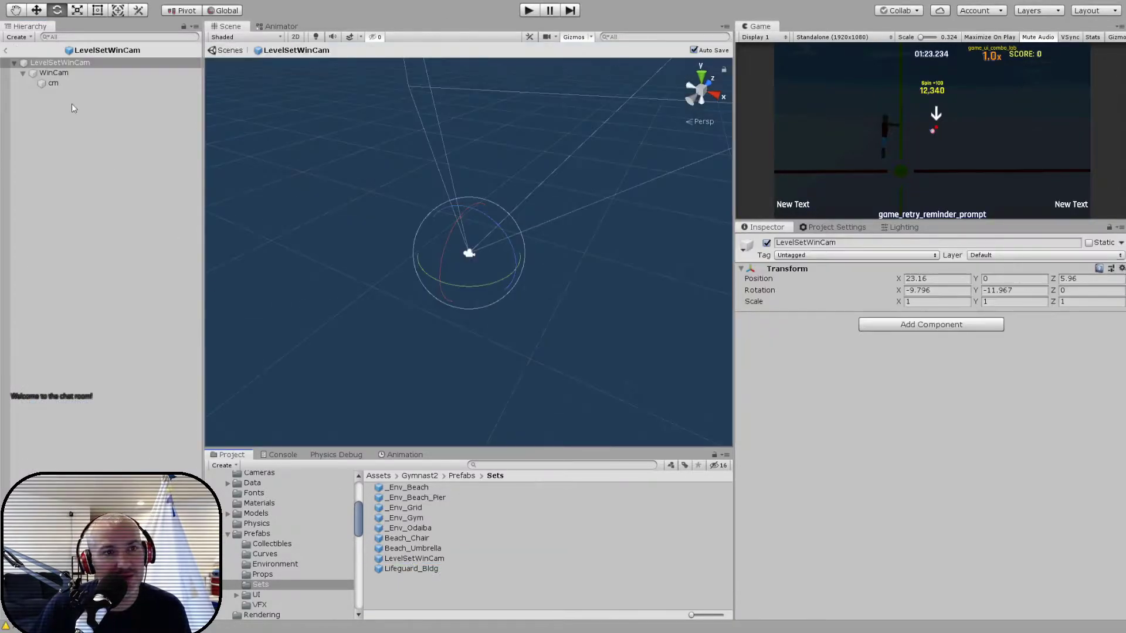
click(62, 73)
scroll(875, 485, down, 3)
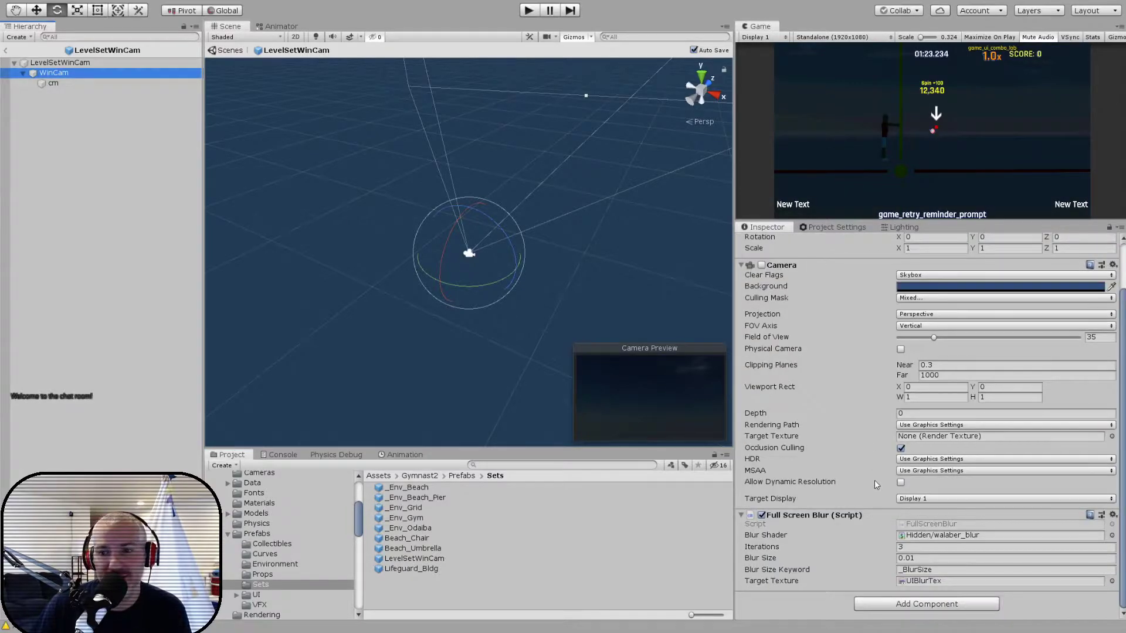
click(878, 603)
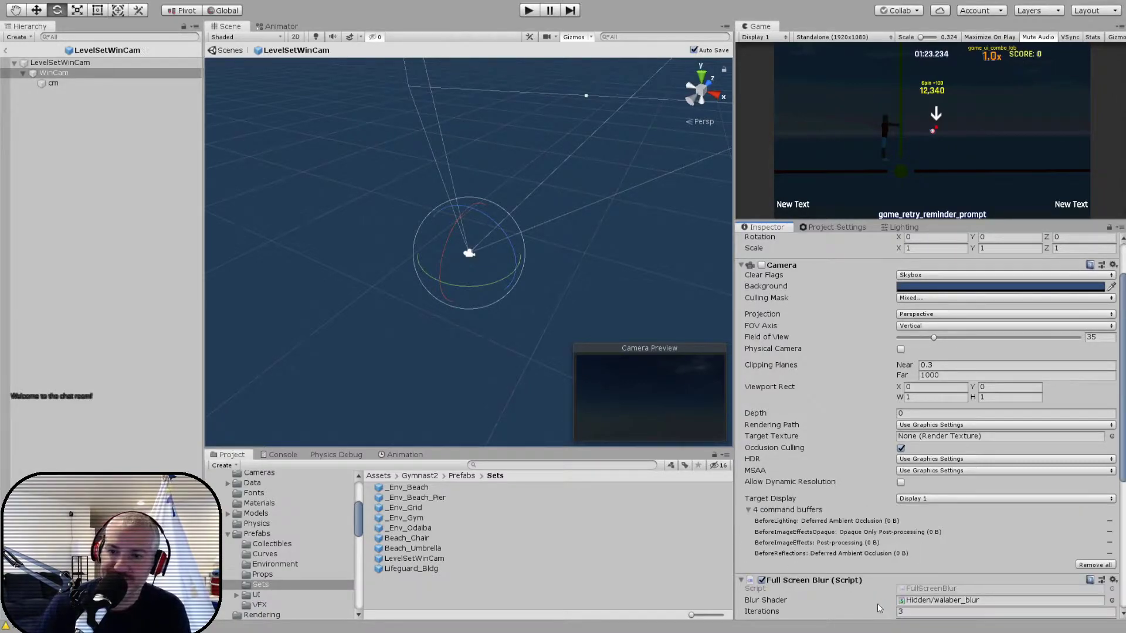
- Set the layer of WinCam's Post Process Layer to PostProcessing, after trying Everything
scroll(874, 528, down, 5)
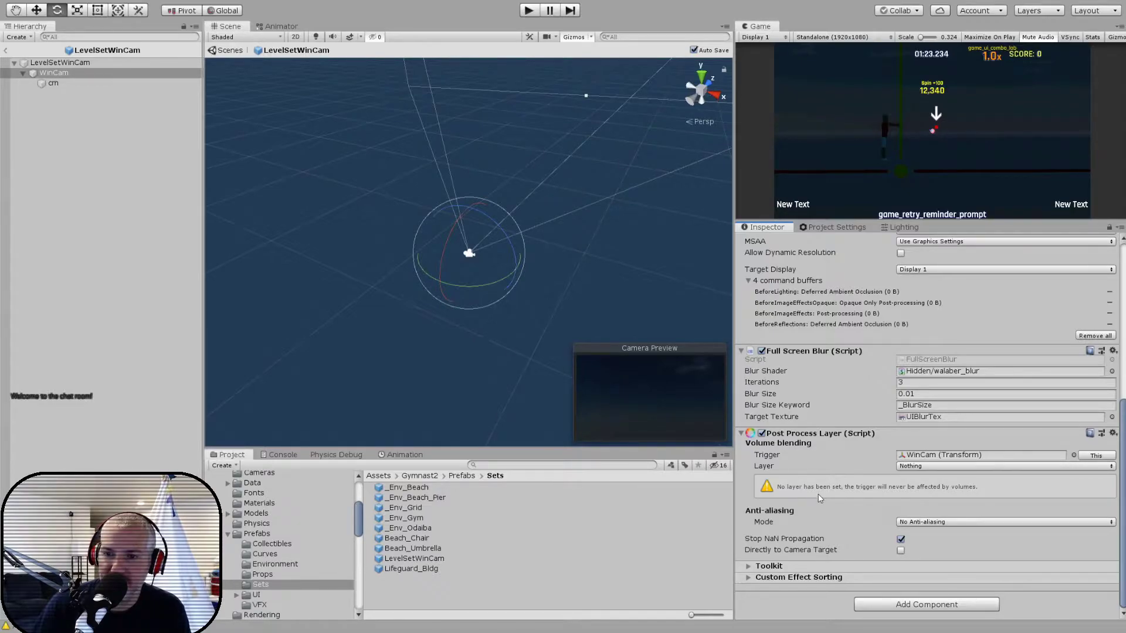
click(935, 261)
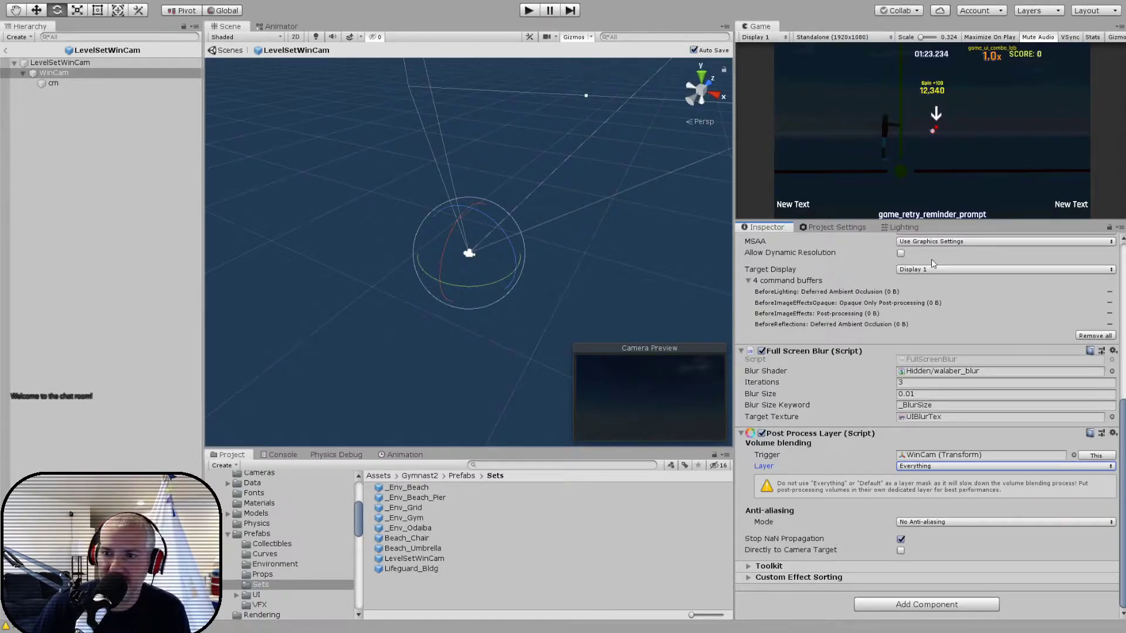
click(921, 466)
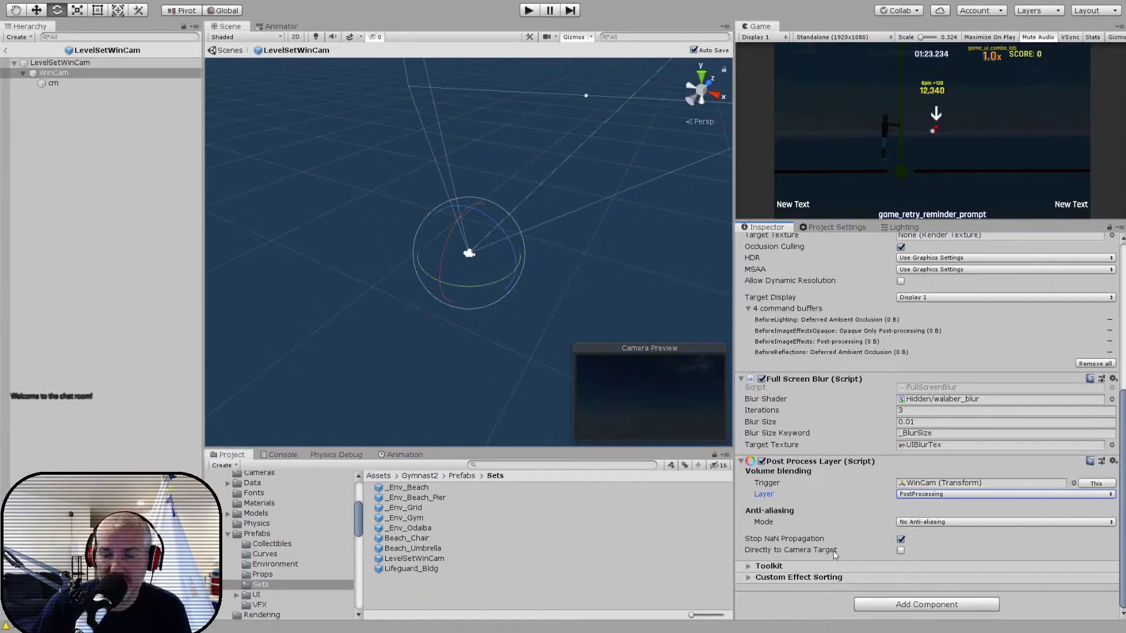
- Review the Main Camera's components for comparison, and add the Hydro Multi Cam Comp script to WinCam in LevelSetWinCam, above its Post Process Layer
click(7, 50)
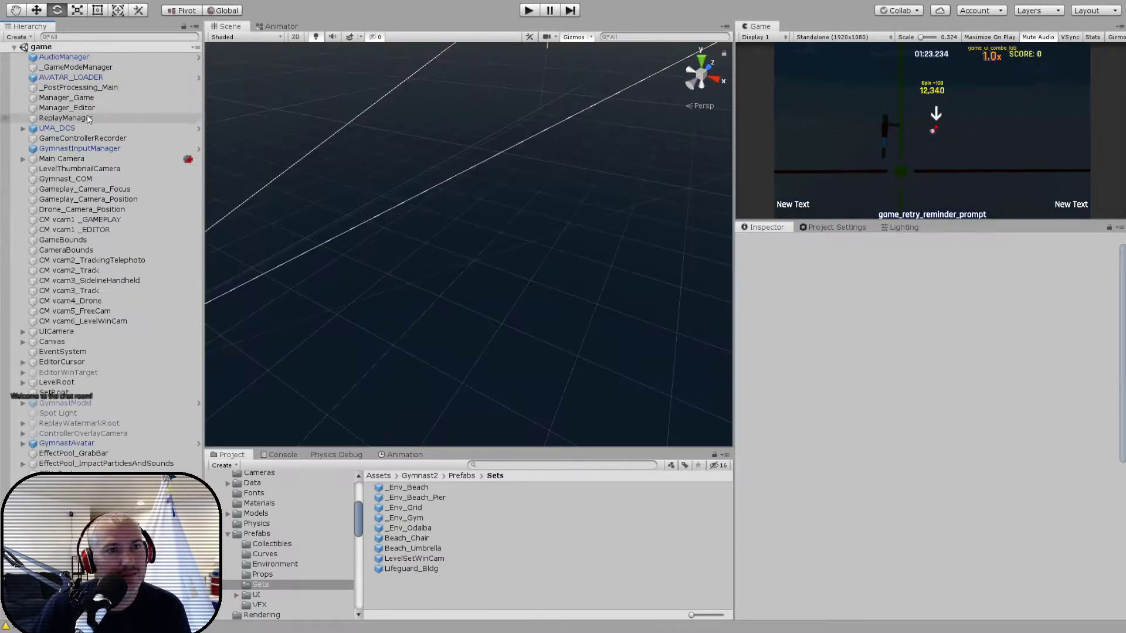
click(62, 158)
scroll(776, 405, down, 10)
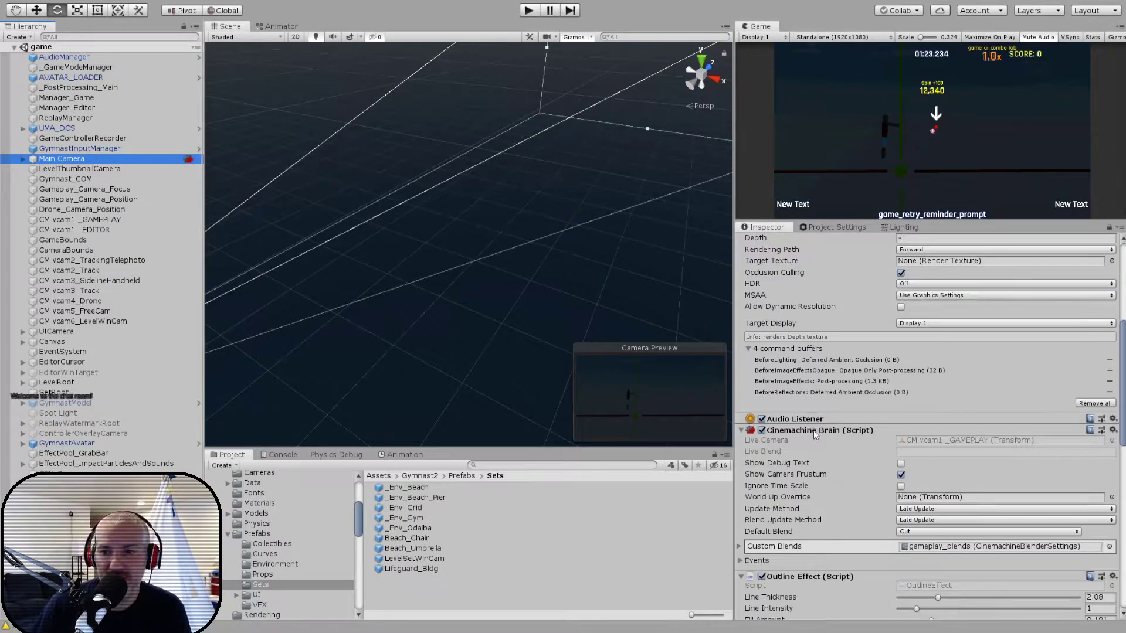
scroll(801, 434, down, 5)
scroll(801, 435, down, 5)
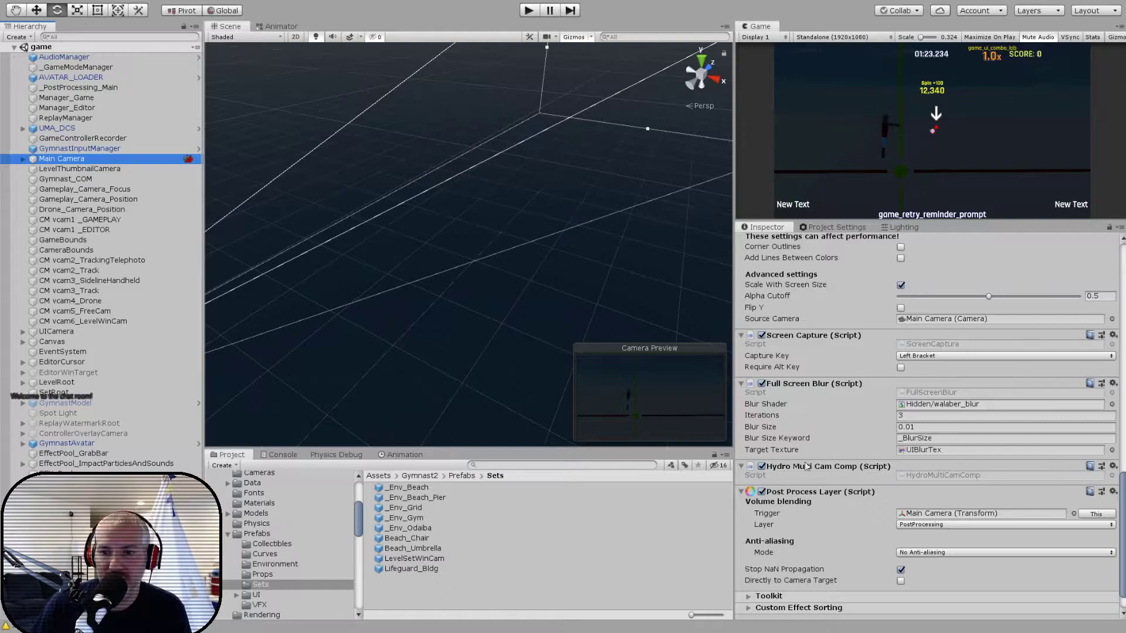
scroll(829, 499, down, 1)
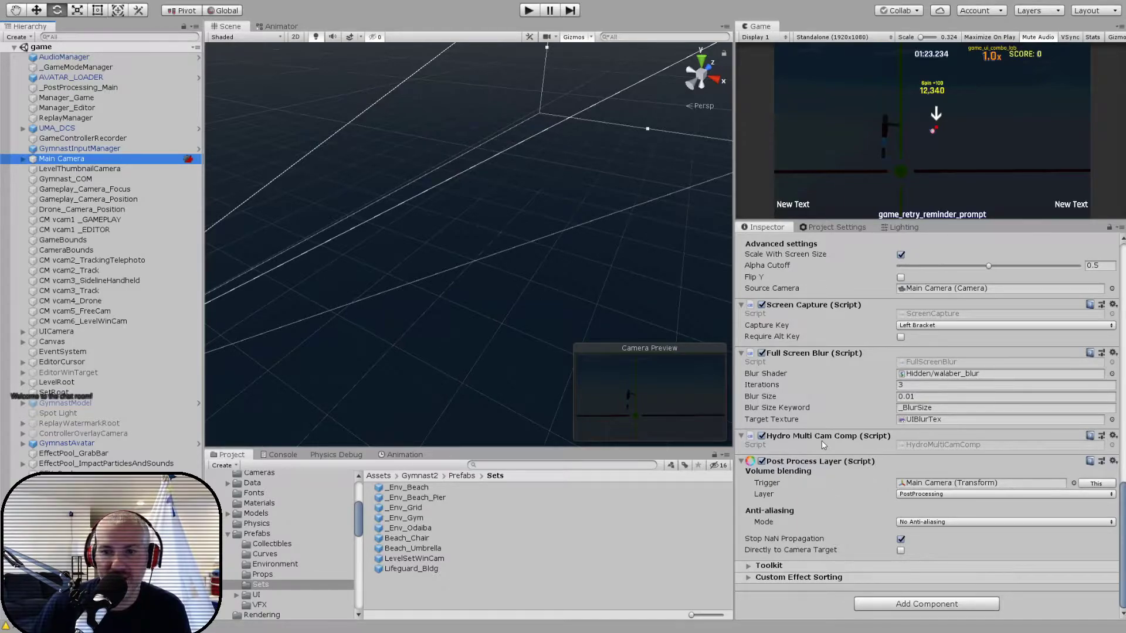
double_click(414, 559)
click(58, 73)
scroll(833, 457, down, 10)
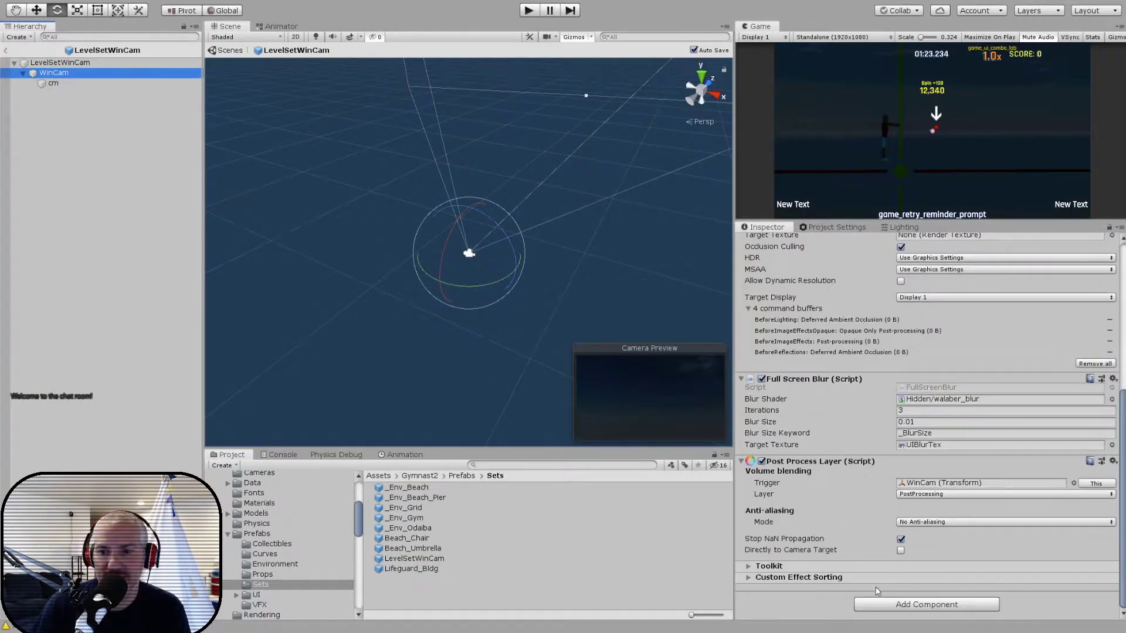
click(887, 610)
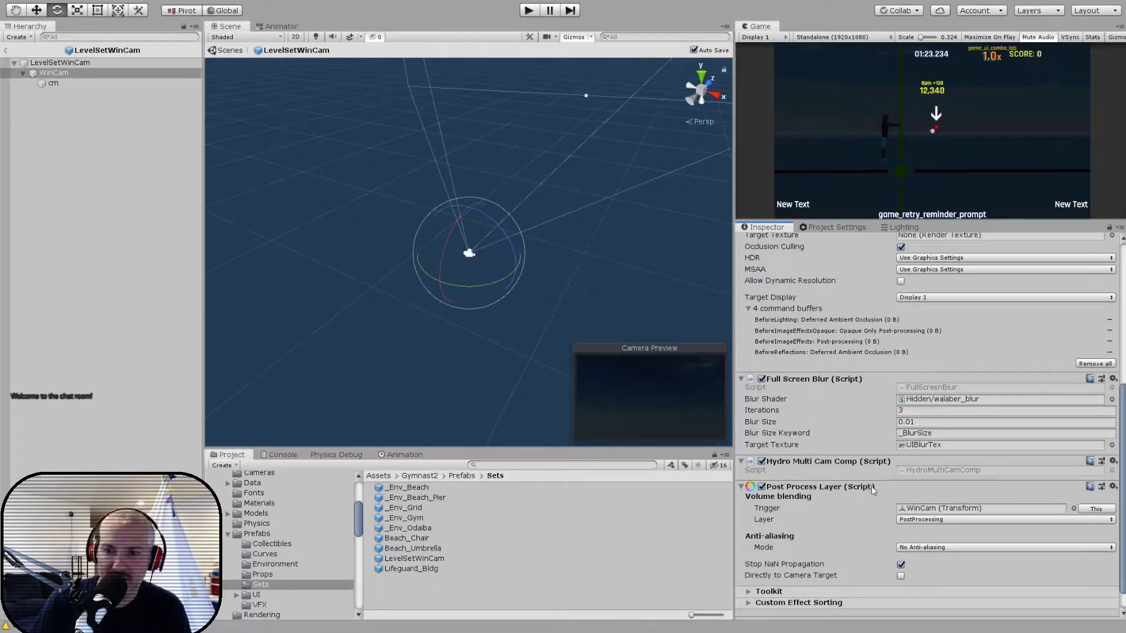
scroll(870, 485, down, 2)
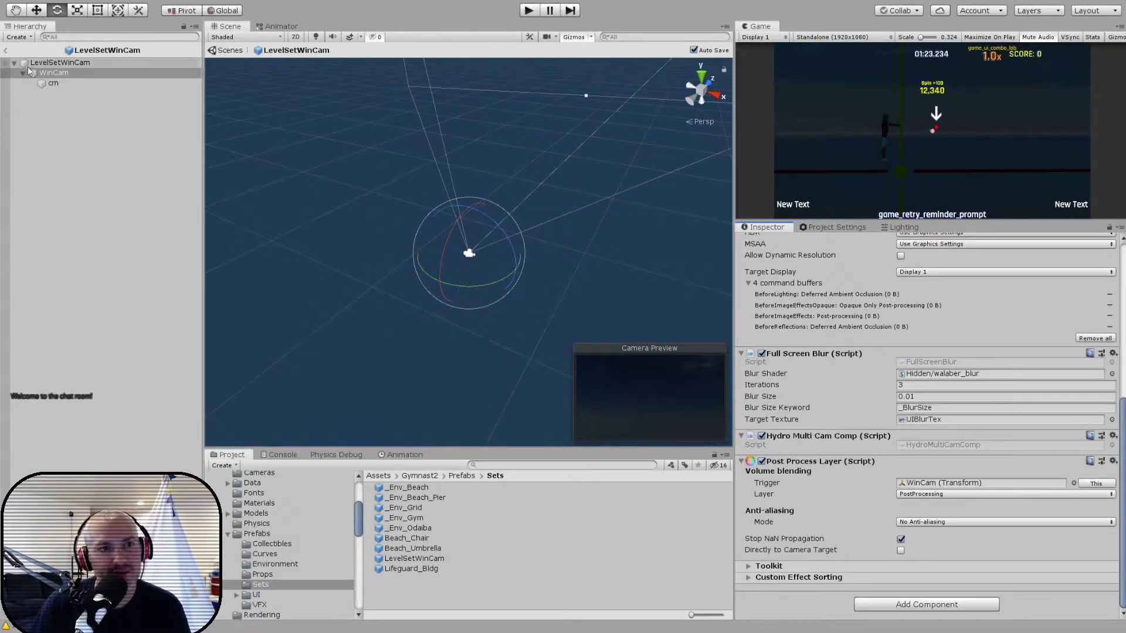
- Leave the LevelSetWinCam prefab, run the game and load the saved level aaa in the level editor
click(7, 52)
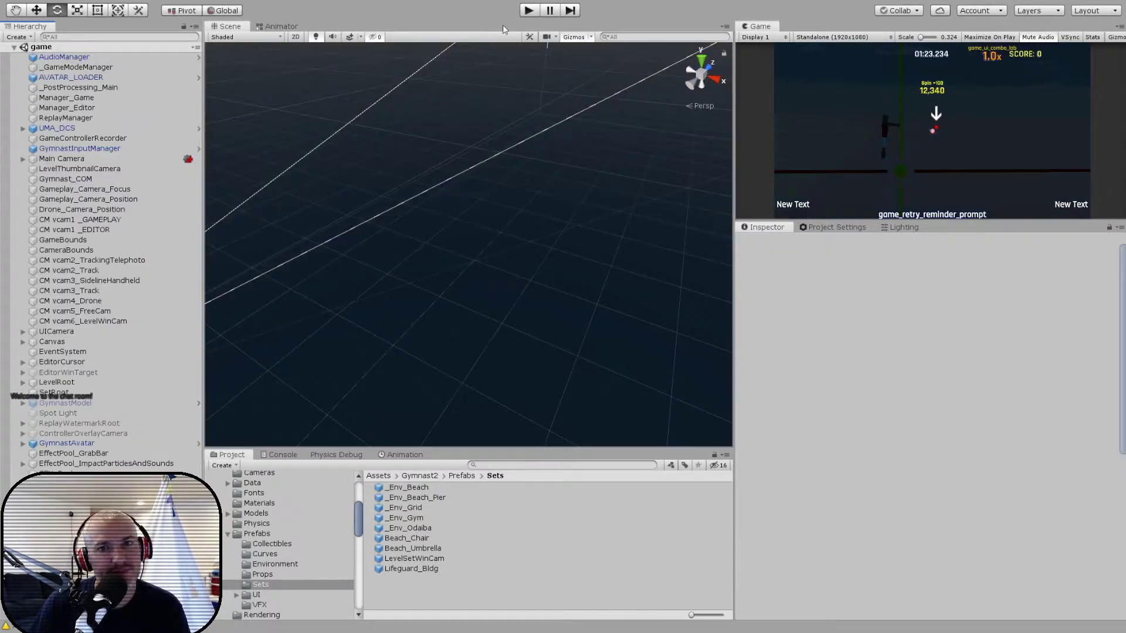
click(528, 10)
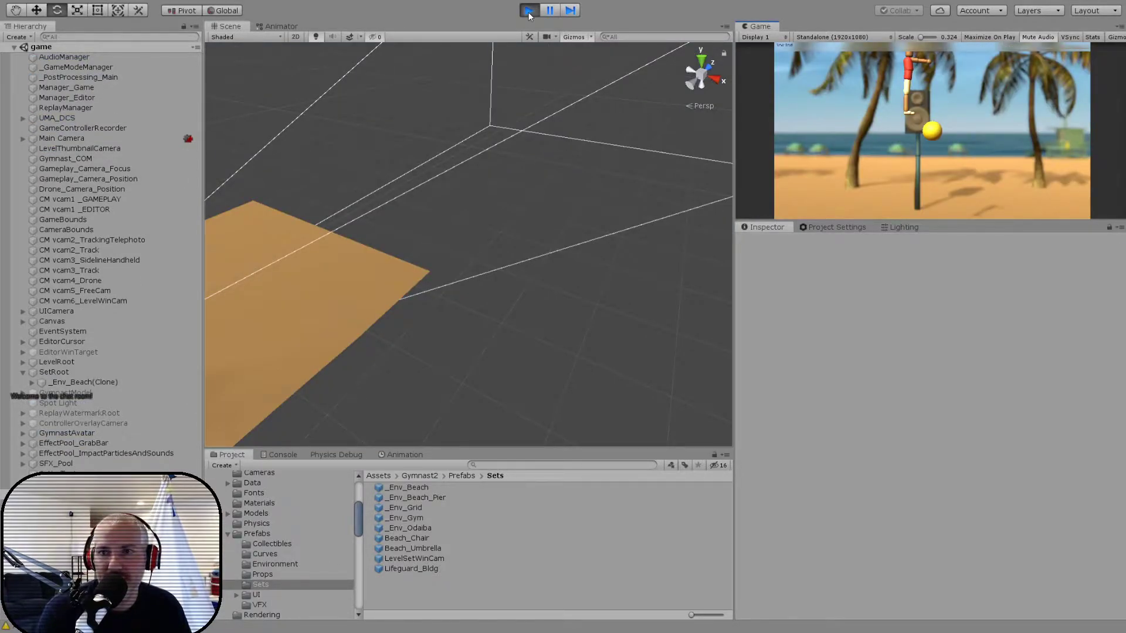
key(Return)
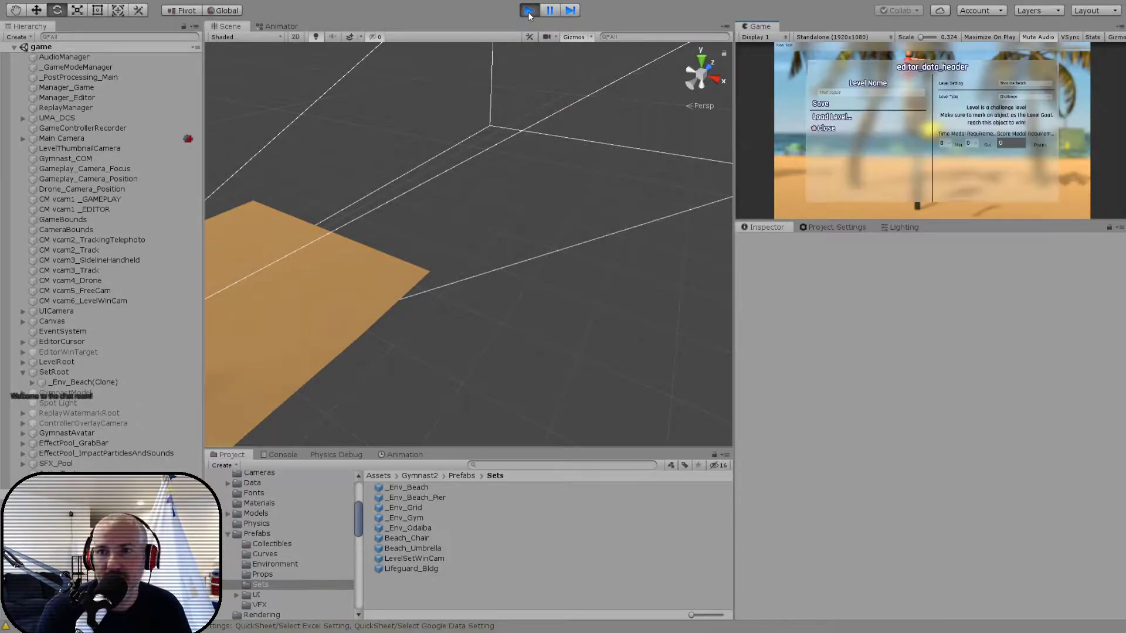
key(Down)
key(Return)
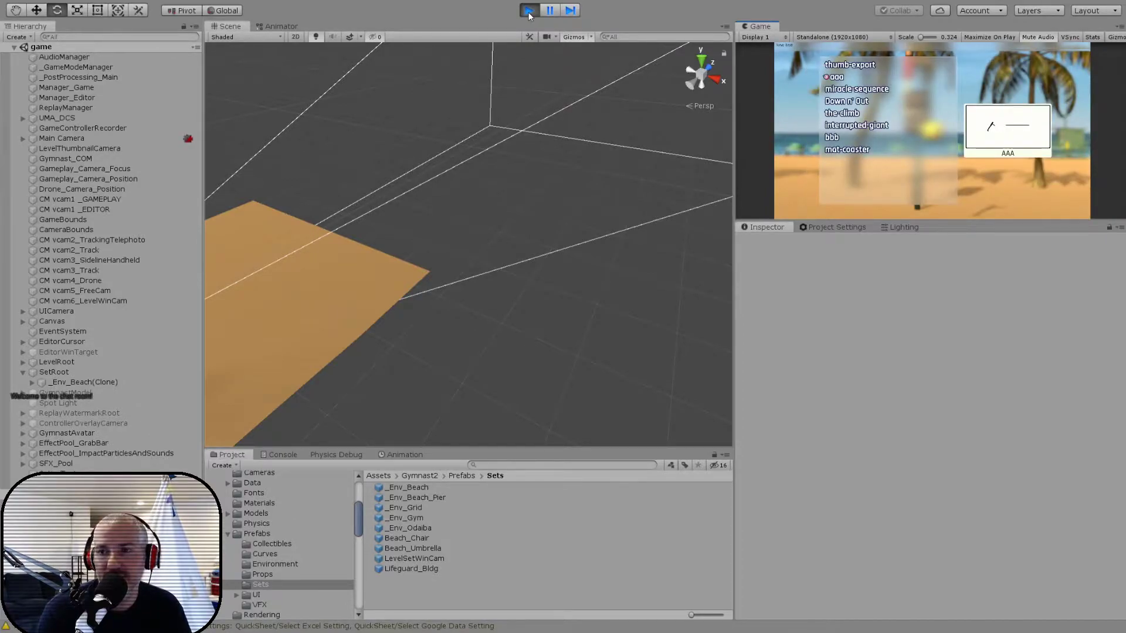
key(Return)
- Change the level's setting to Shoreline Beach in the level data and play the level through to its results screen
key(Escape)
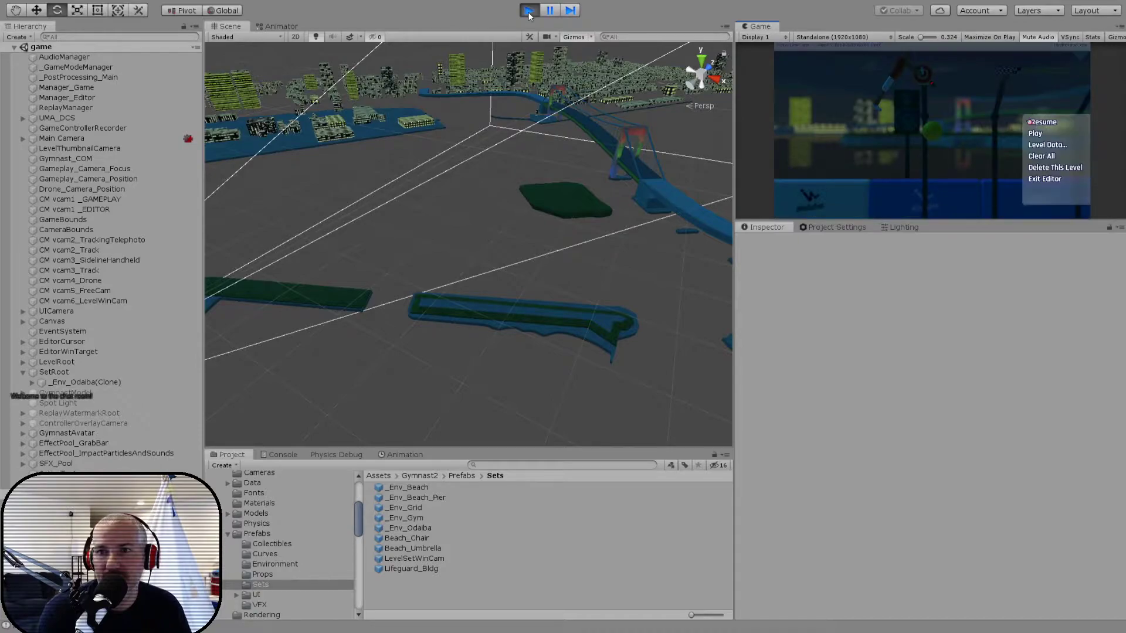
key(Down)
key(Return)
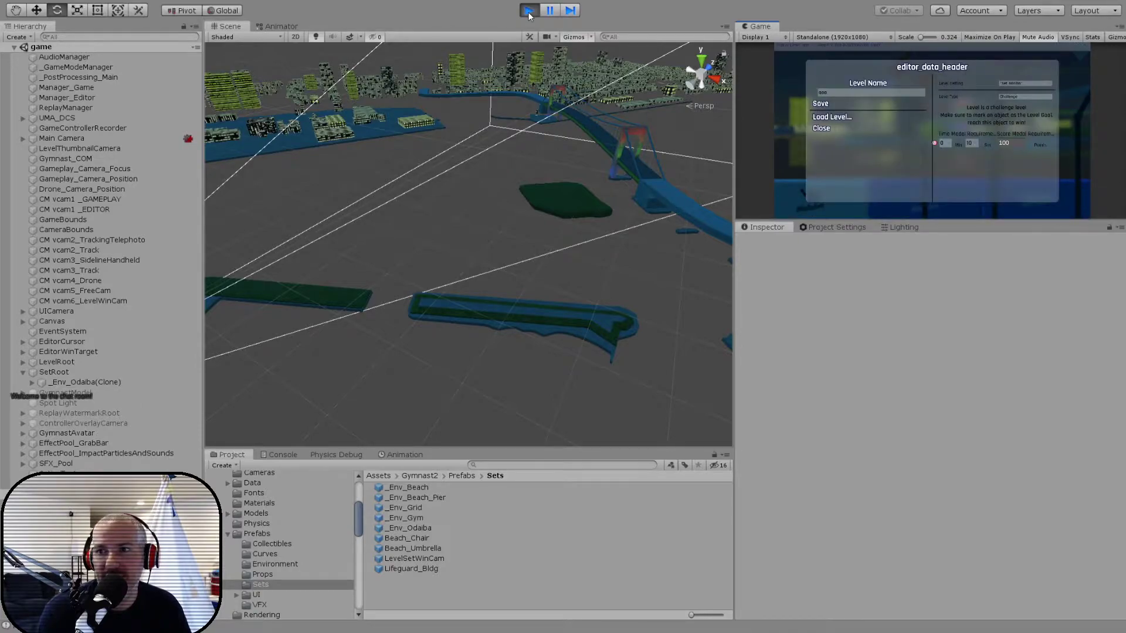
key(Return)
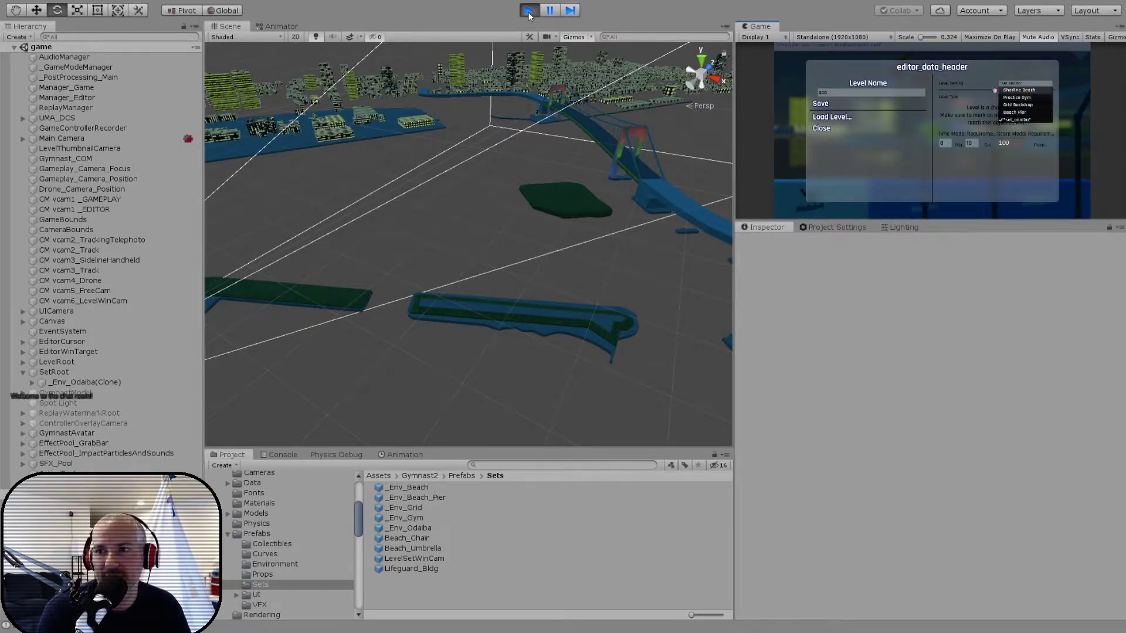
key(Return)
key(Return)
key(Return)
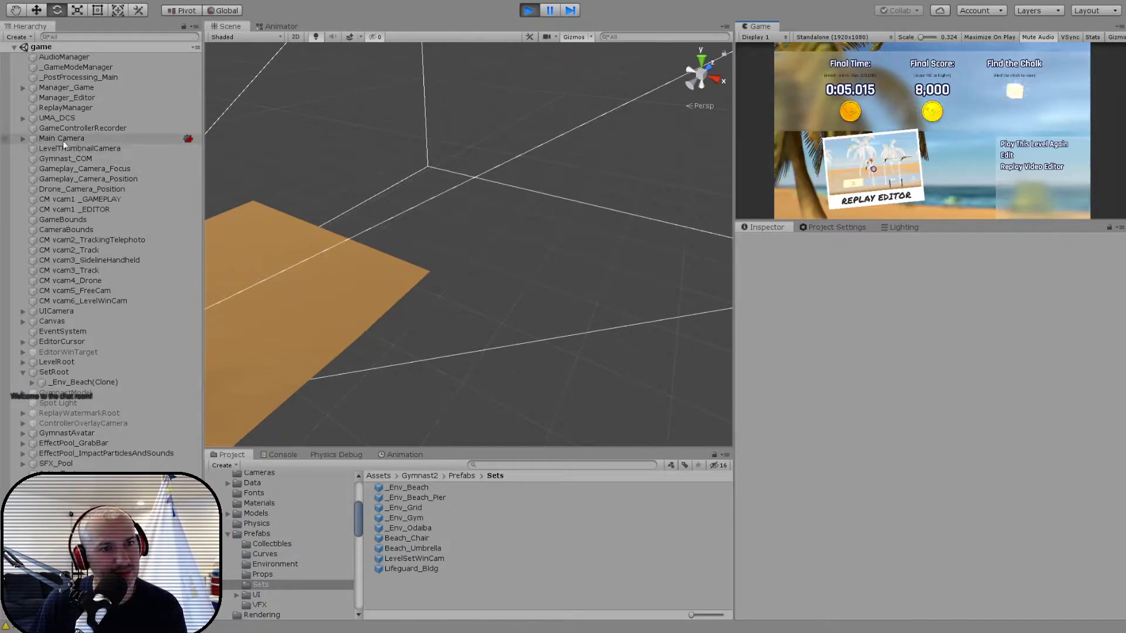
- Turn the running Main Camera's Post Process Layer off and back on, and review its other components and camera settings
click(20, 139)
scroll(829, 388, down, 10)
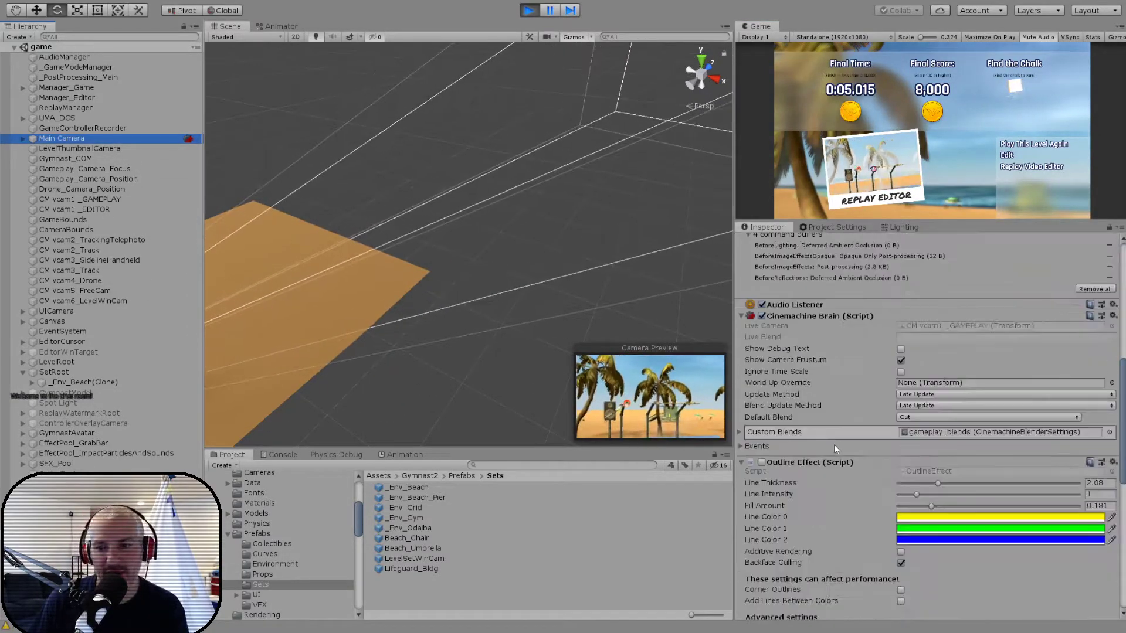
click(761, 462)
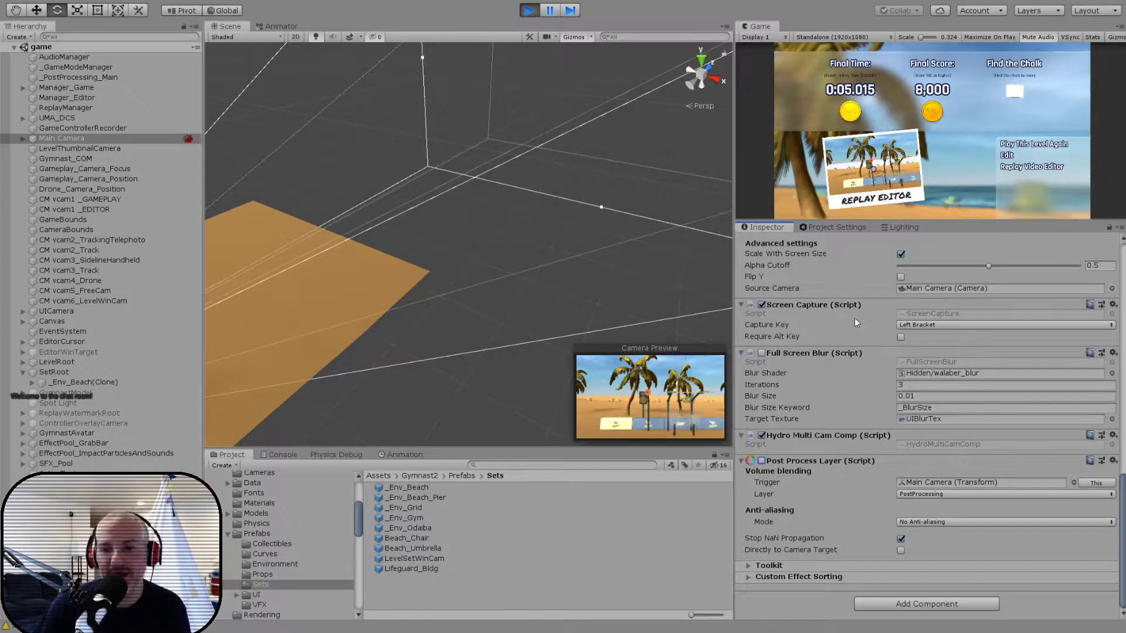
click(761, 461)
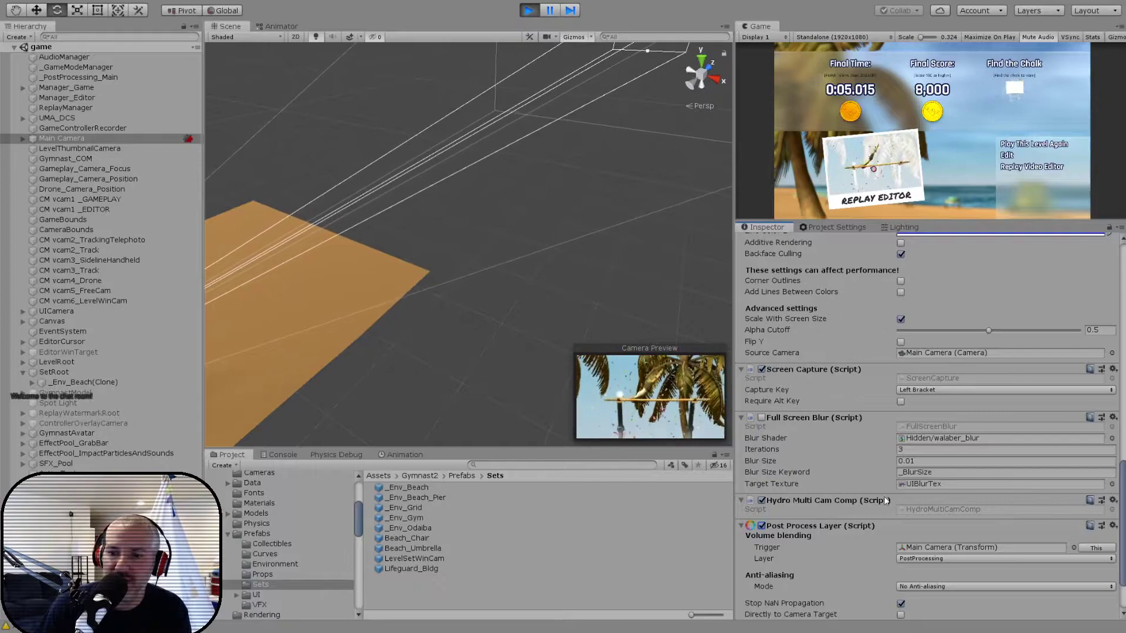
scroll(878, 494, up, 5)
scroll(879, 494, up, 3)
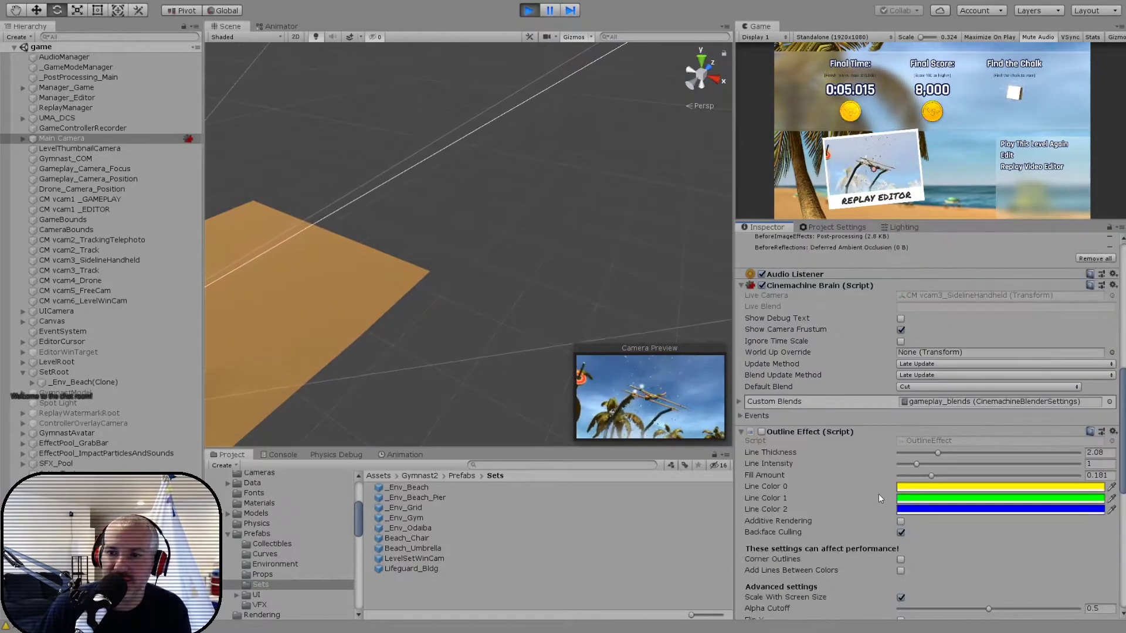
scroll(850, 439, up, 7)
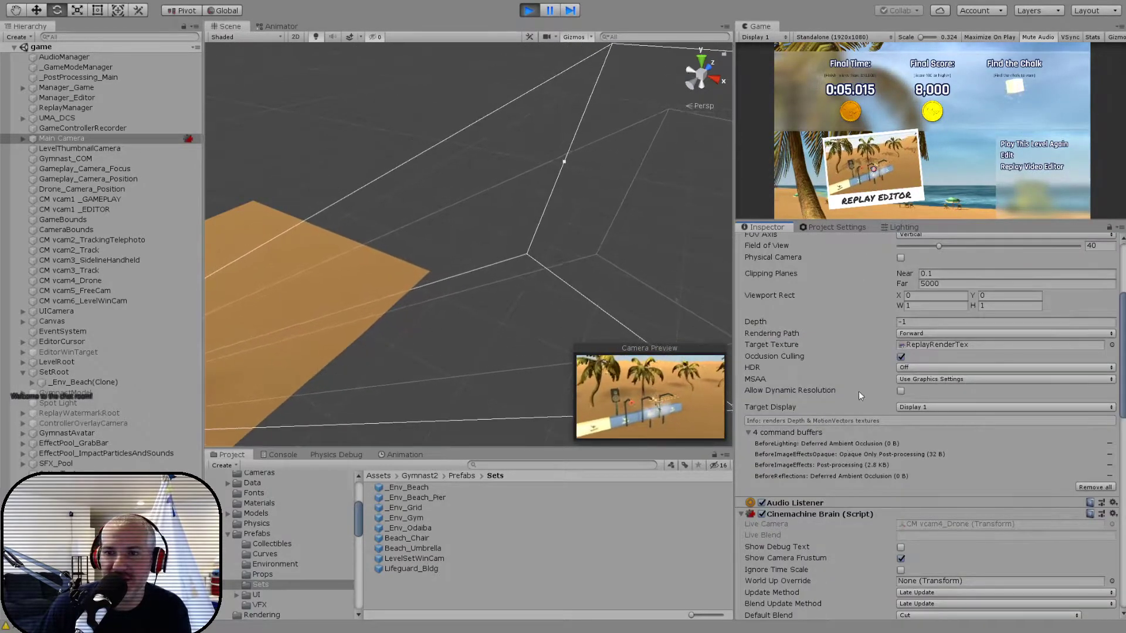
- Try depths of -5 and 10 on the running WinCam under _Env_Beach(Clone), and settle on -10
click(32, 383)
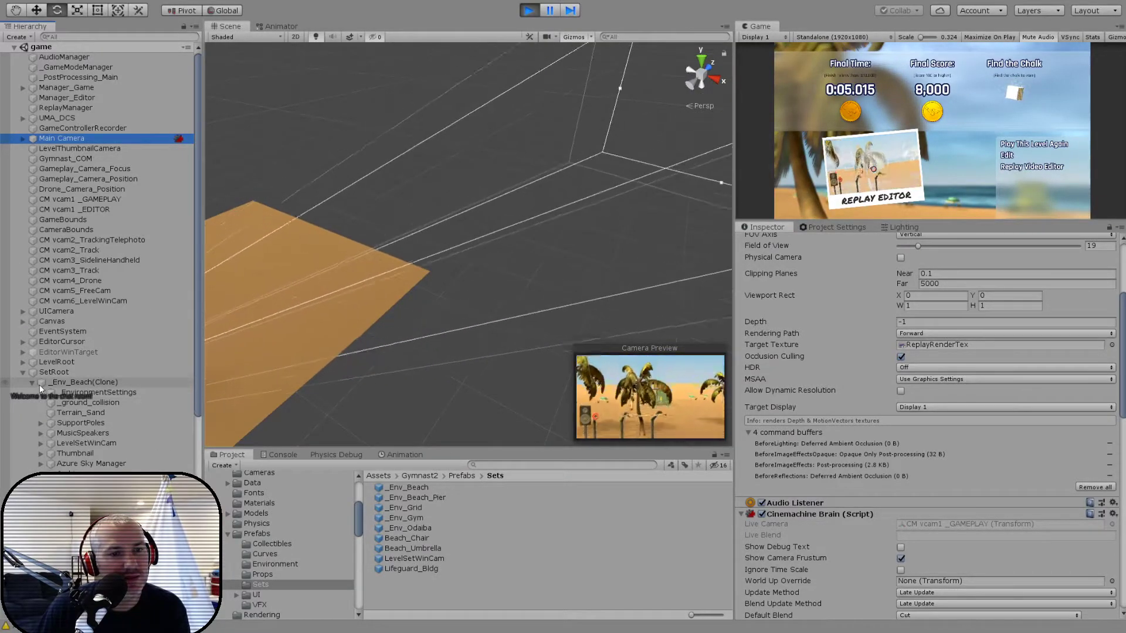
click(42, 443)
click(66, 455)
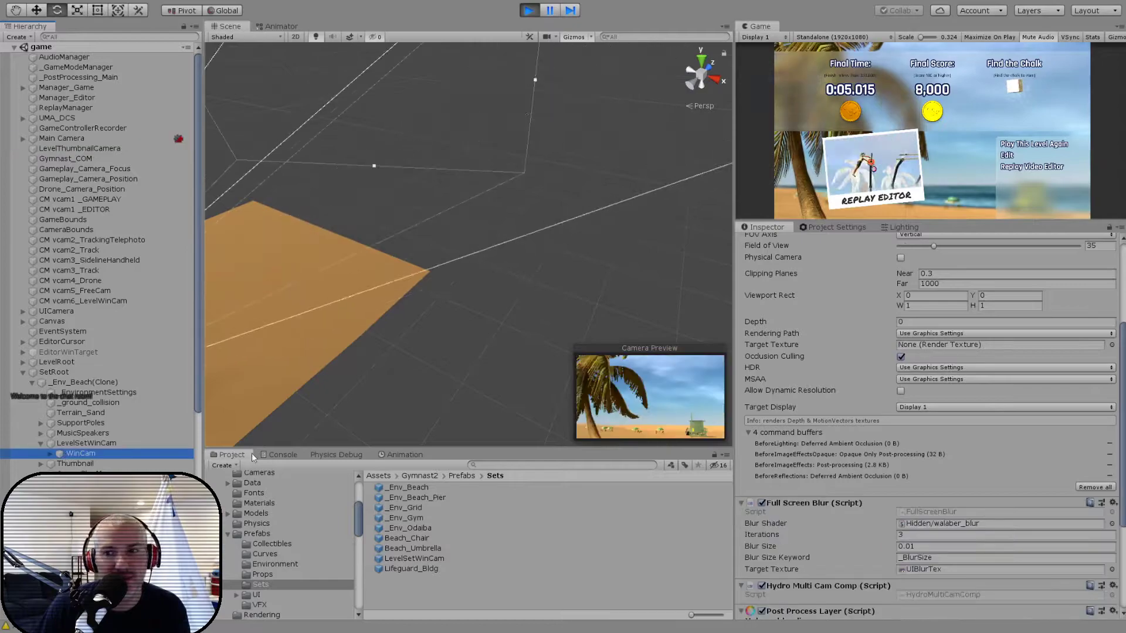
click(918, 322)
text(-5)
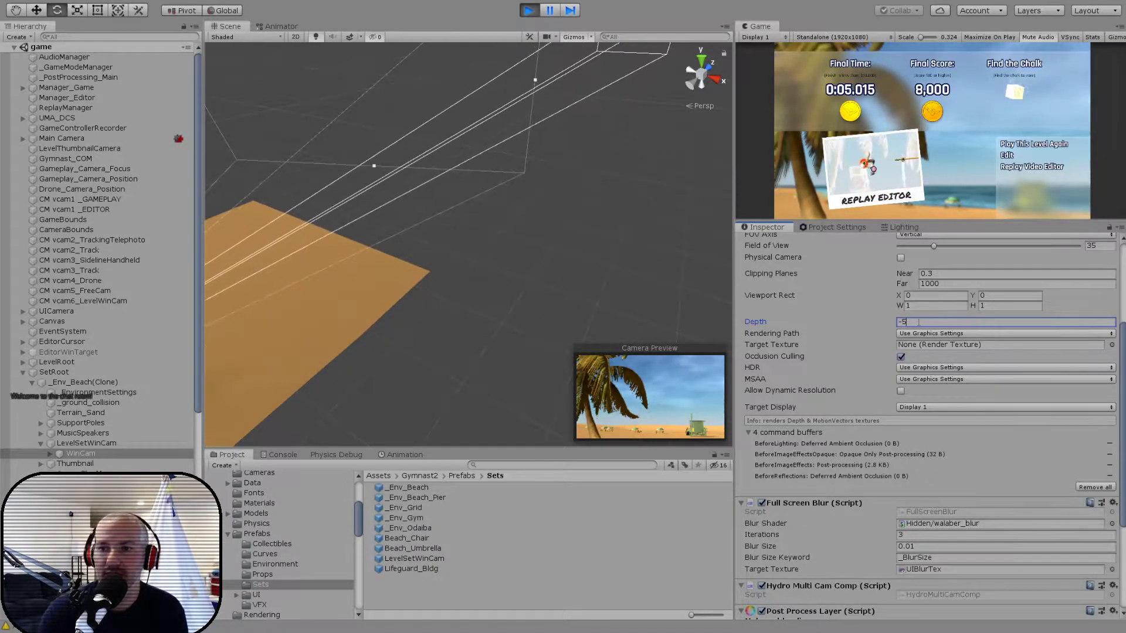
key(BackSpace)
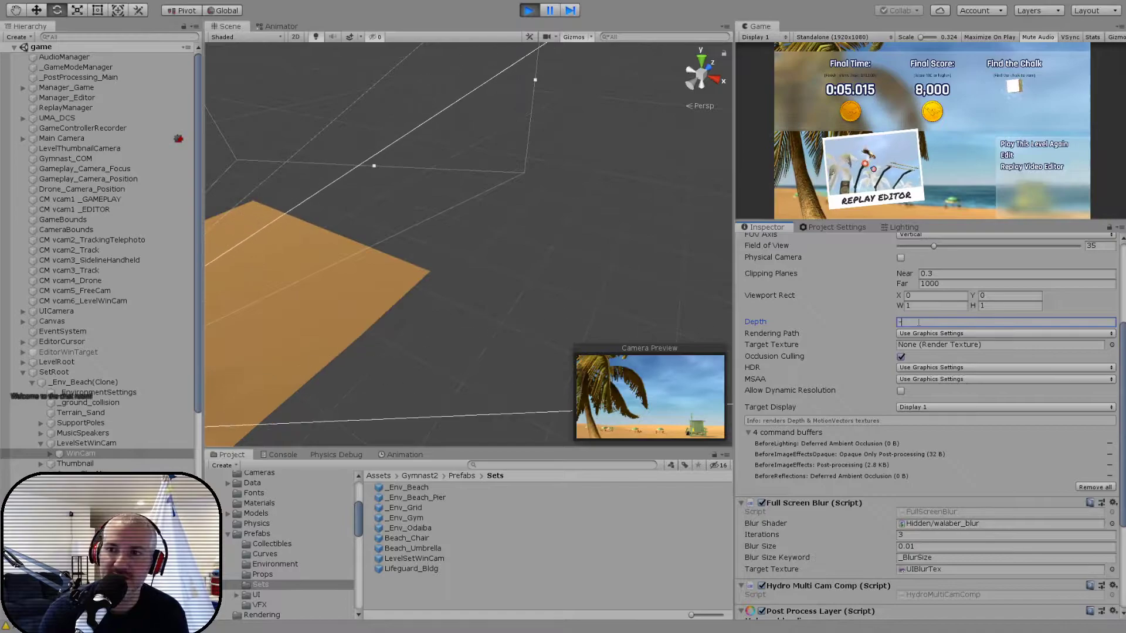
key(BackSpace)
text(10)
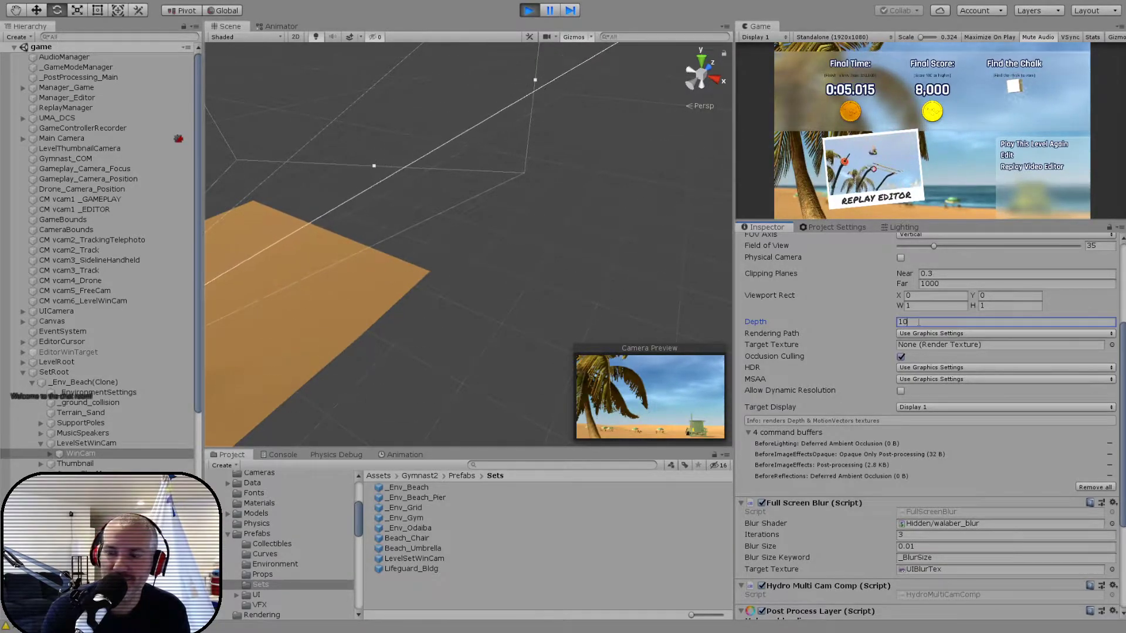
key(BackSpace)
key(BackSpace)
text(-10)
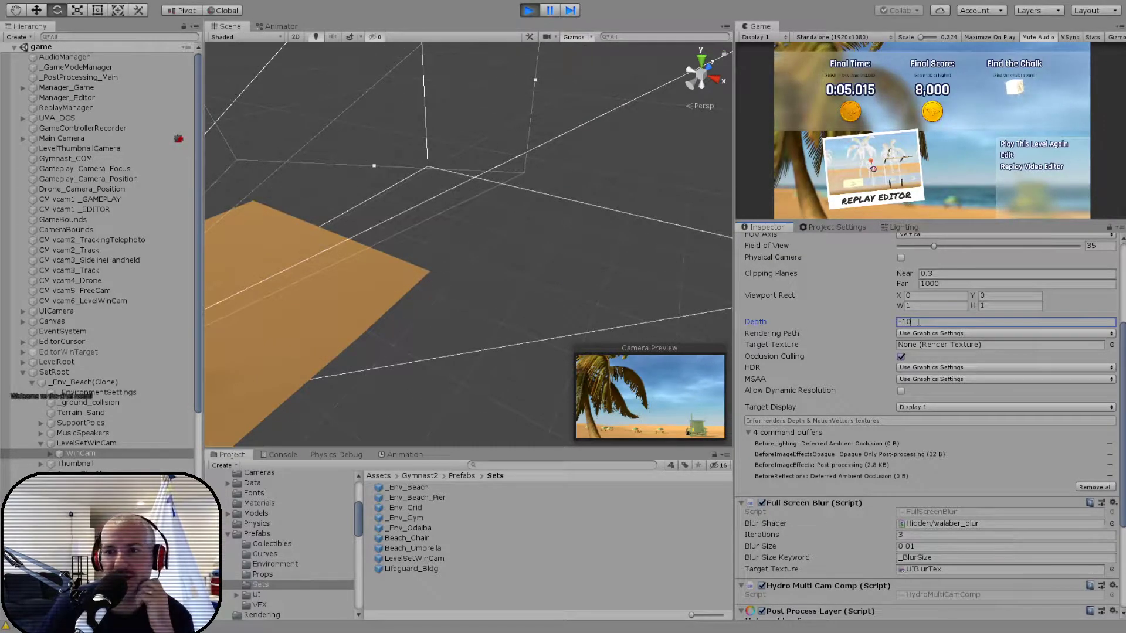
- Toggle the running WinCam's Camera component and the WinCam object itself off and on to compare the replay thumbnail
scroll(809, 365, up, 5)
click(762, 318)
click(766, 243)
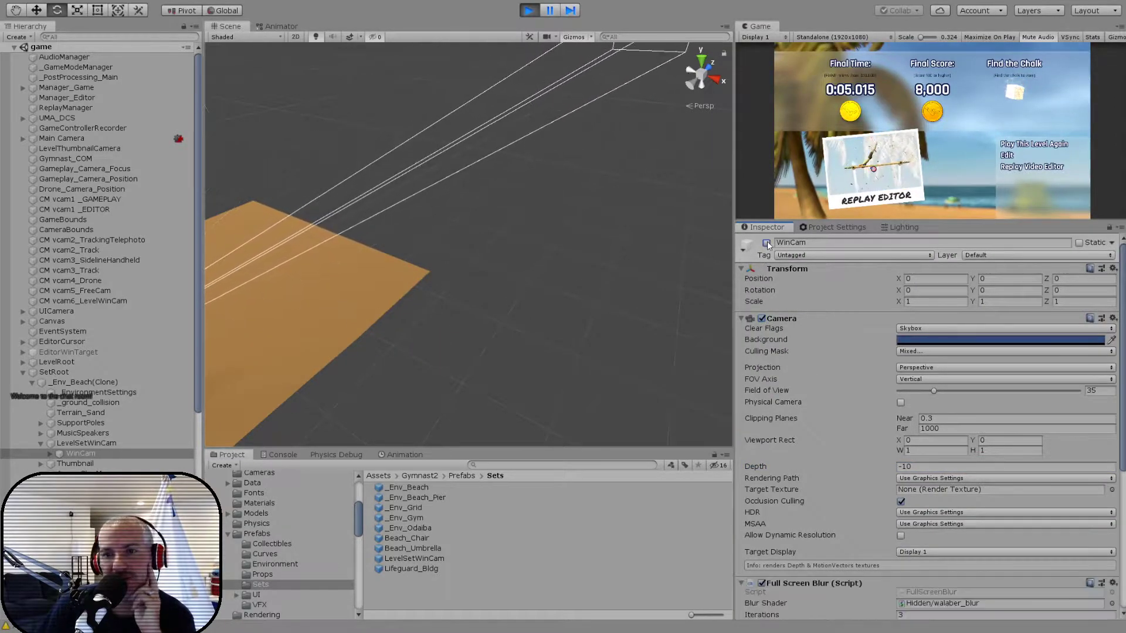
click(767, 242)
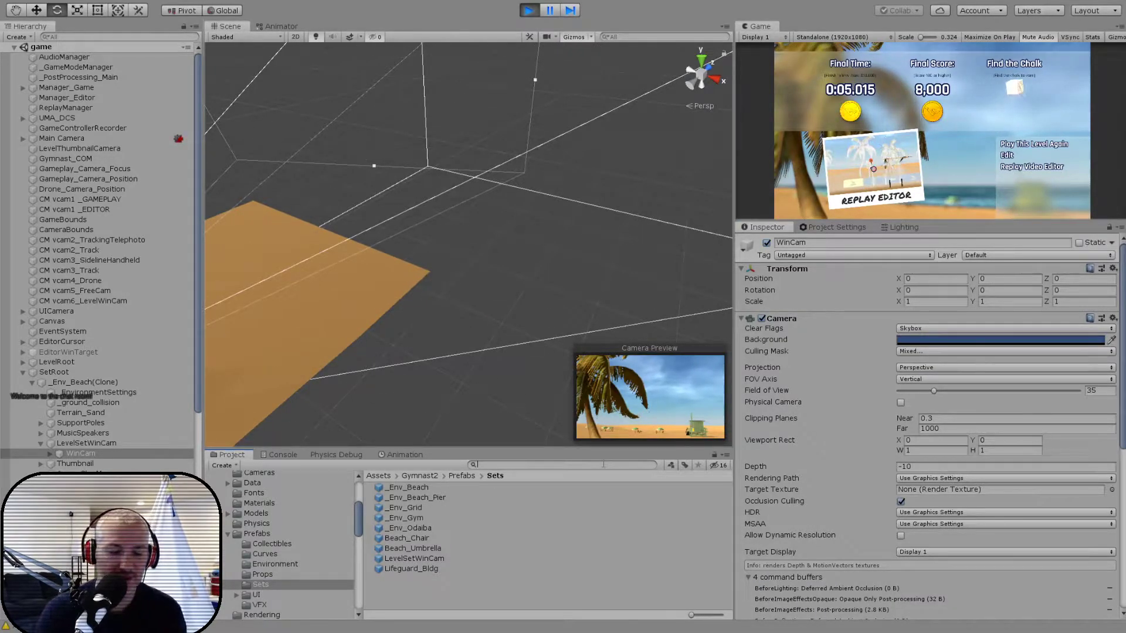
text(rtt)
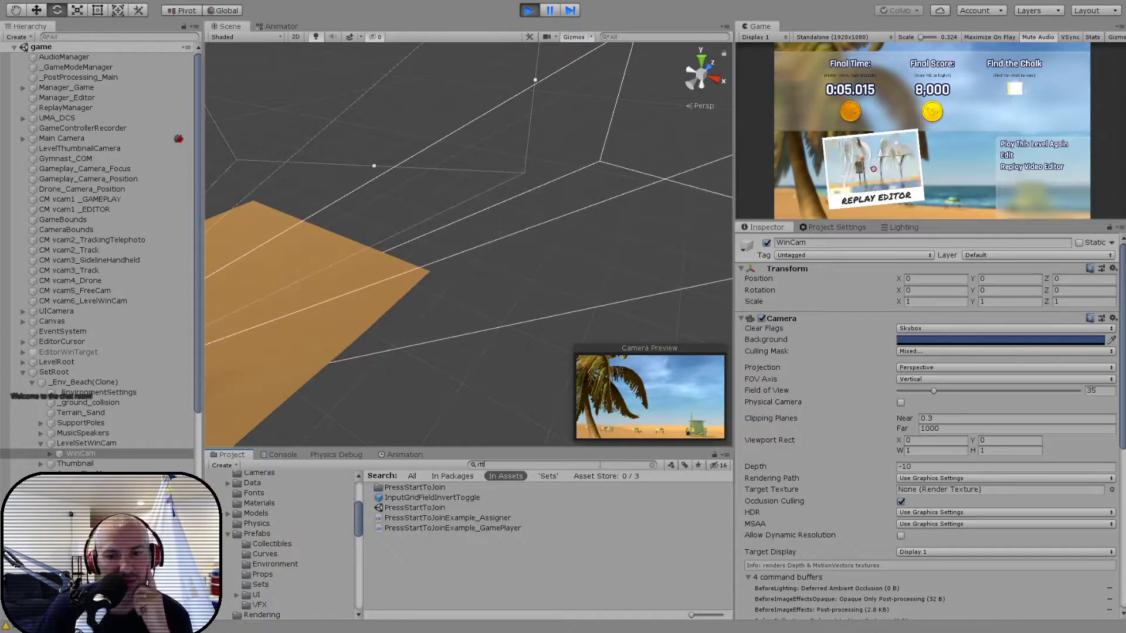
key(BackSpace)
key(BackSpace)
key(BackSpace)
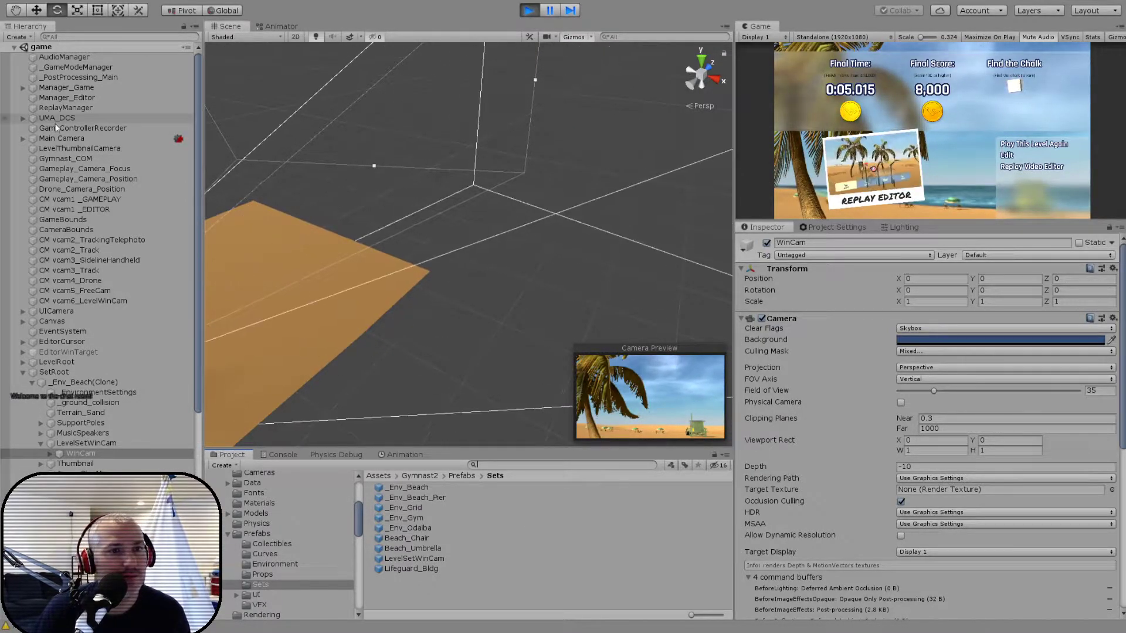
- Locate the running Main Camera's target texture, ReplayRenderTex, in the project and review its render texture settings, including the color format
click(68, 136)
click(927, 489)
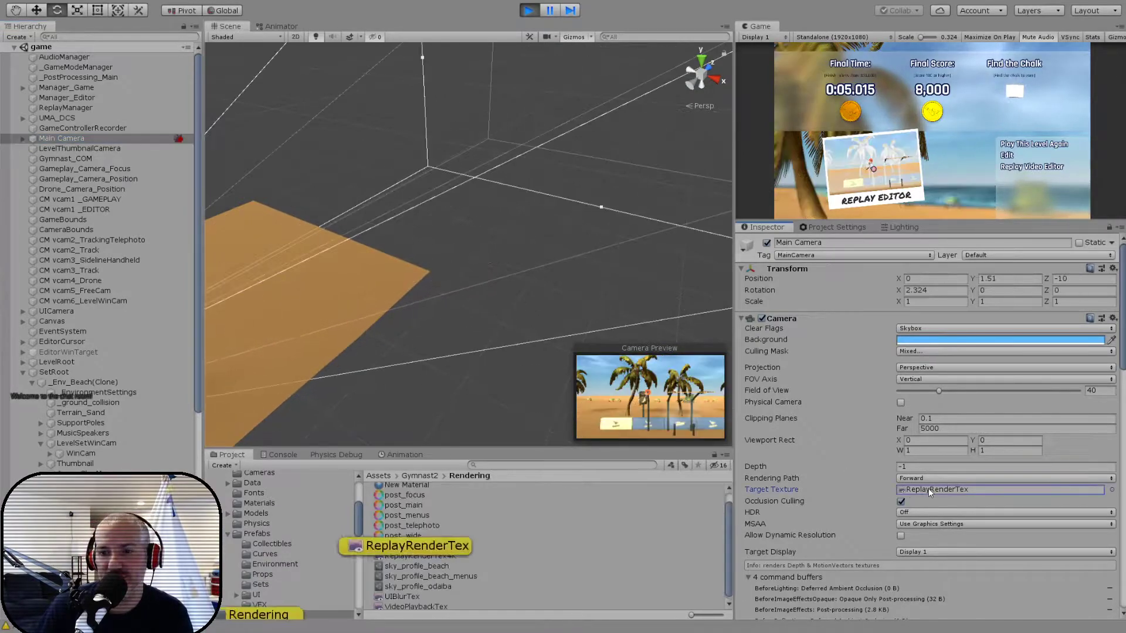
click(431, 545)
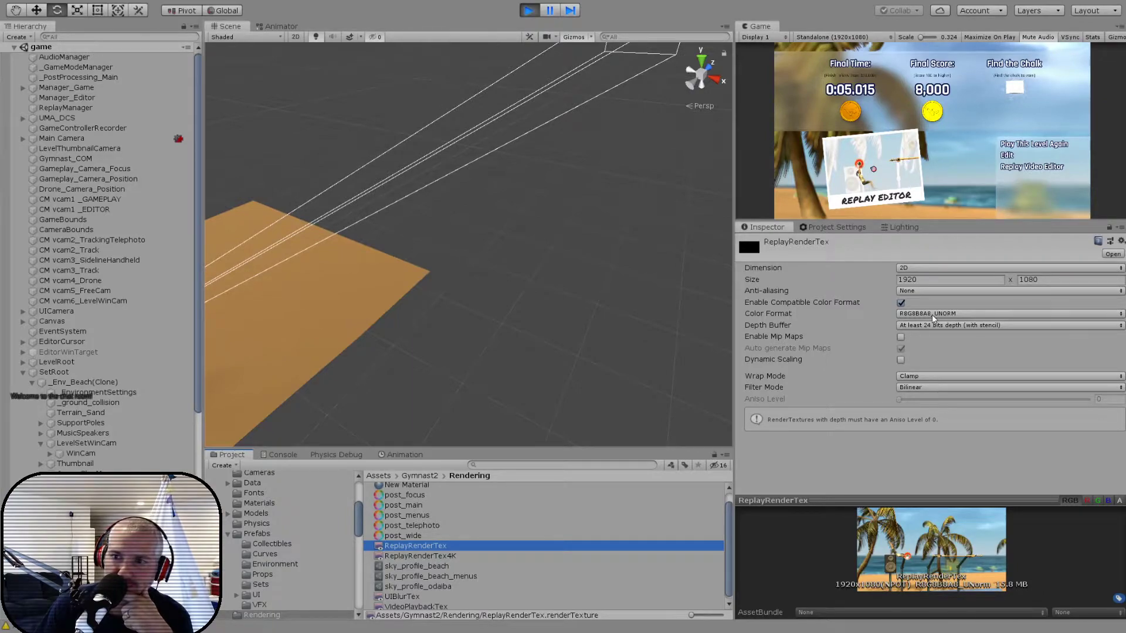
click(818, 455)
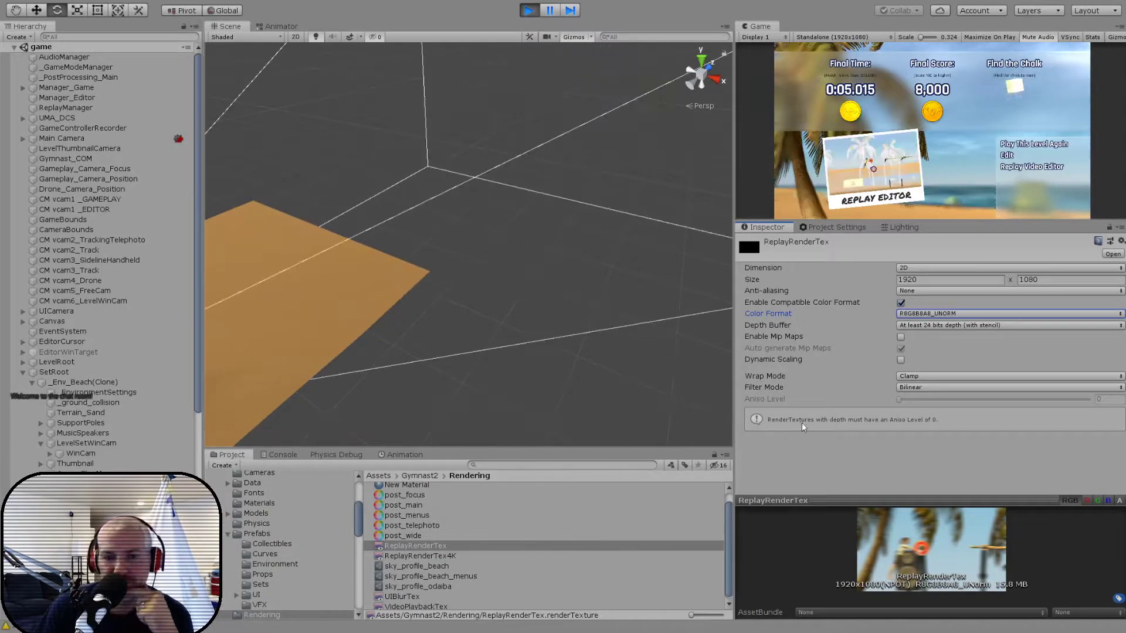
- Compare the render texture settings of ReplayRenderTex and ReplayRenderTex4K in the Rendering folder
click(436, 556)
key(Up)
key(Down)
key(Up)
key(Down)
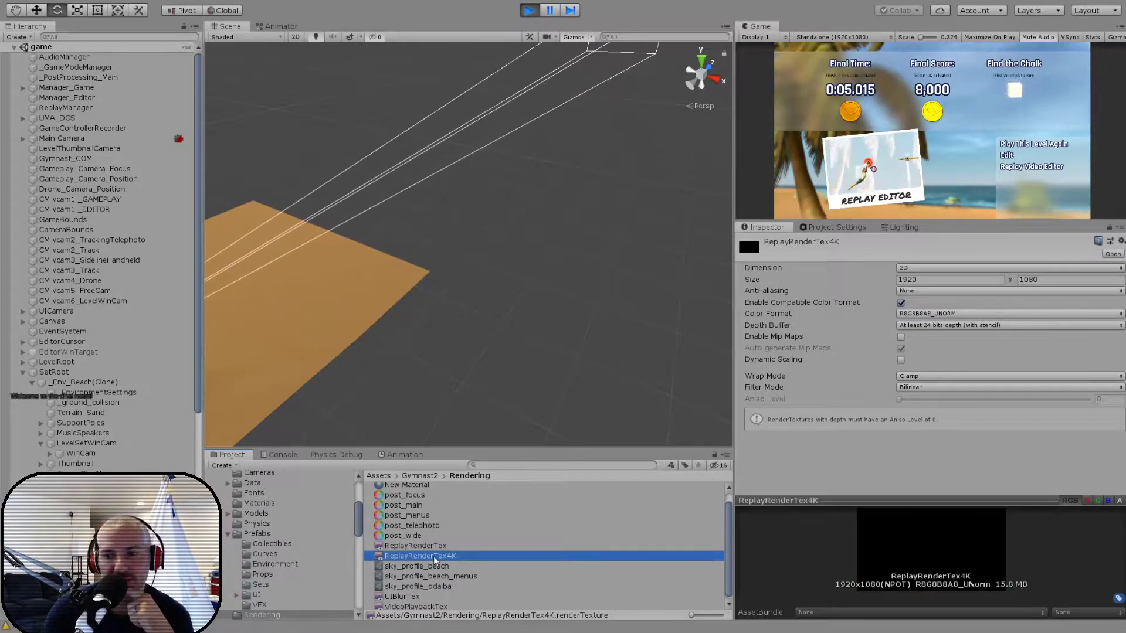
key(Up)
key(Down)
key(Up)
key(Down)
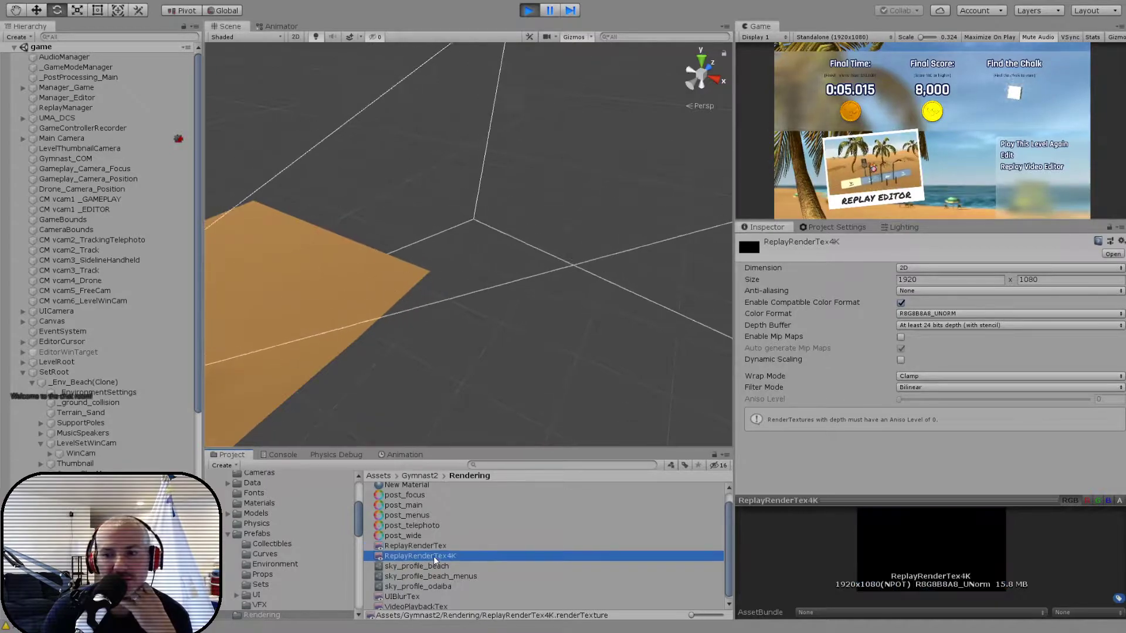
key(Up)
key(Down)
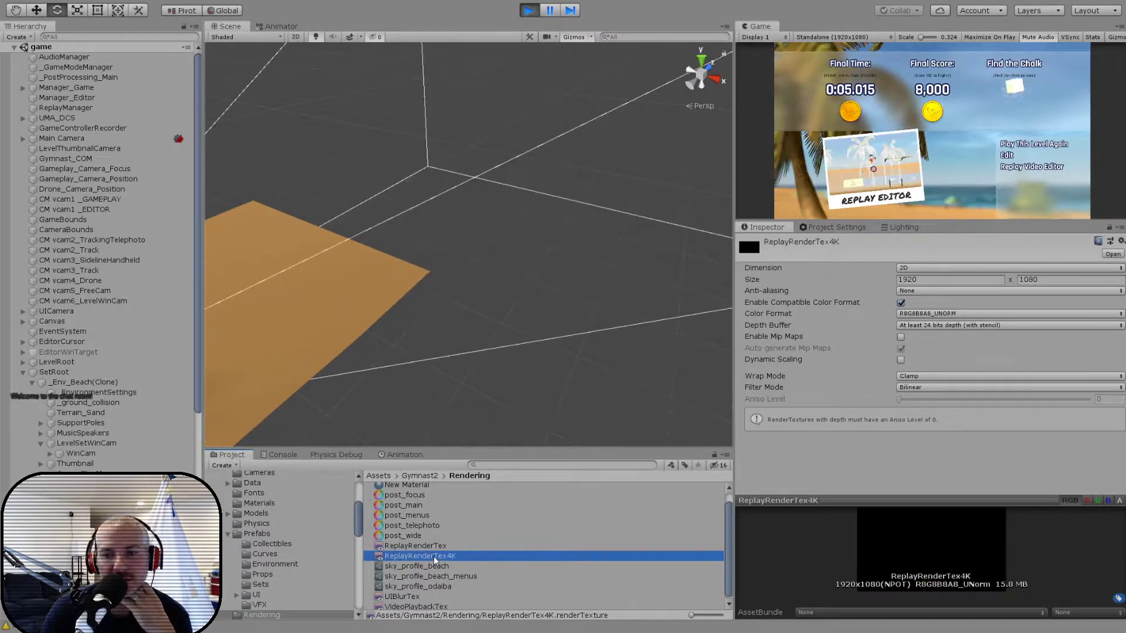
key(Up)
key(Down)
key(Up)
key(Down)
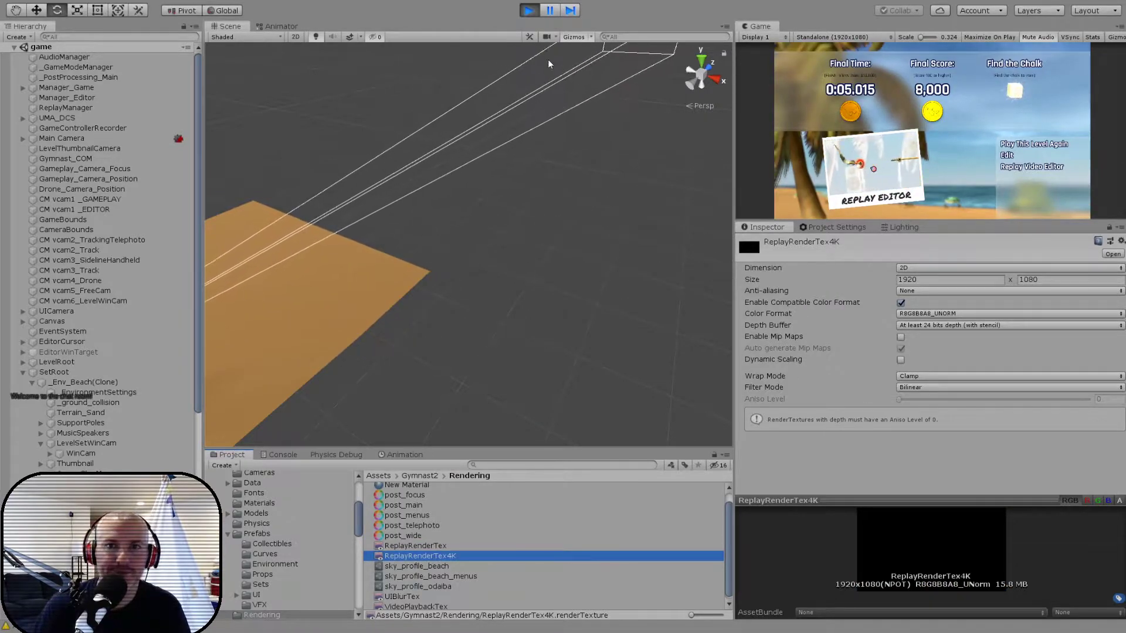
- Stop the running game and set the size of ReplayRenderTex4K to 3840 x 2160, checking it against ReplayRenderTex
click(530, 11)
click(418, 548)
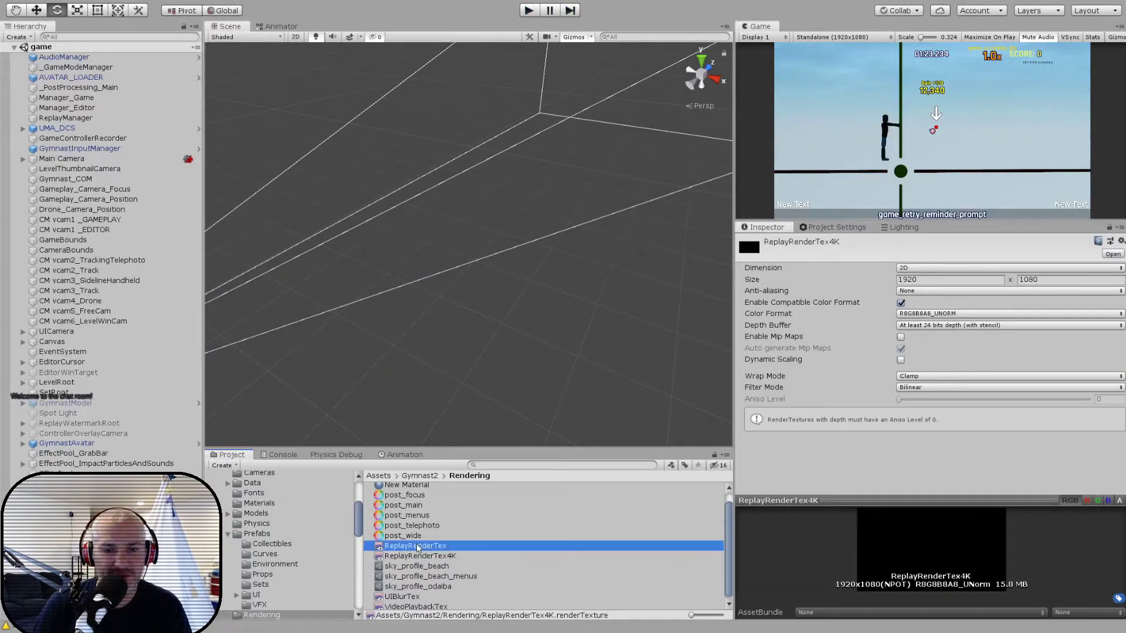
key(Down)
key(Up)
key(Down)
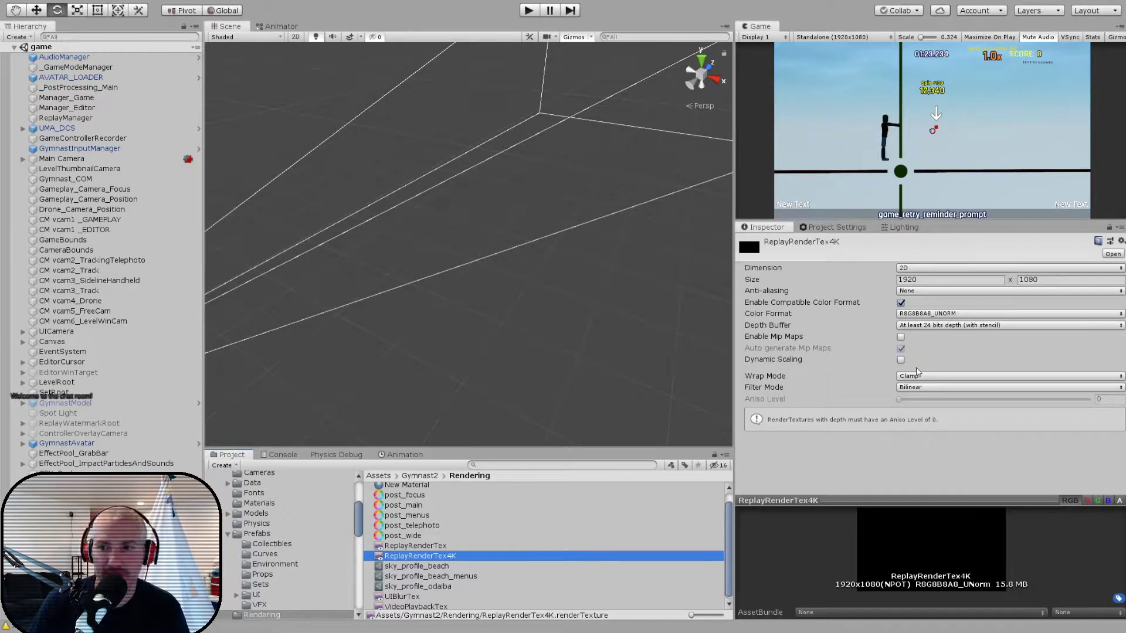
click(937, 280)
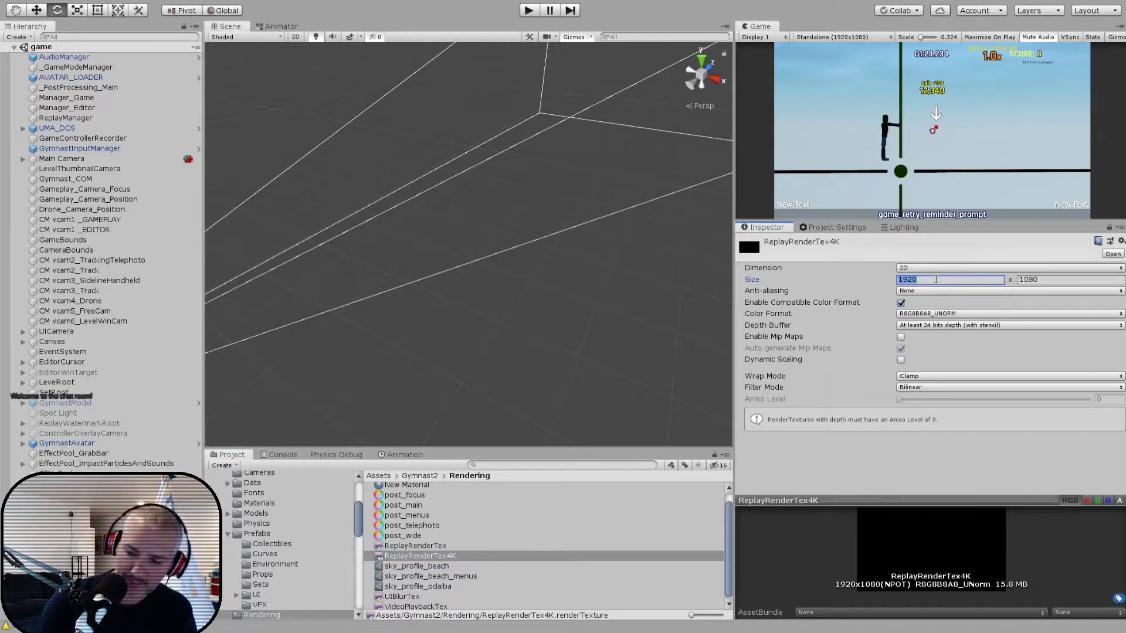
text(3840)
key(Tab)
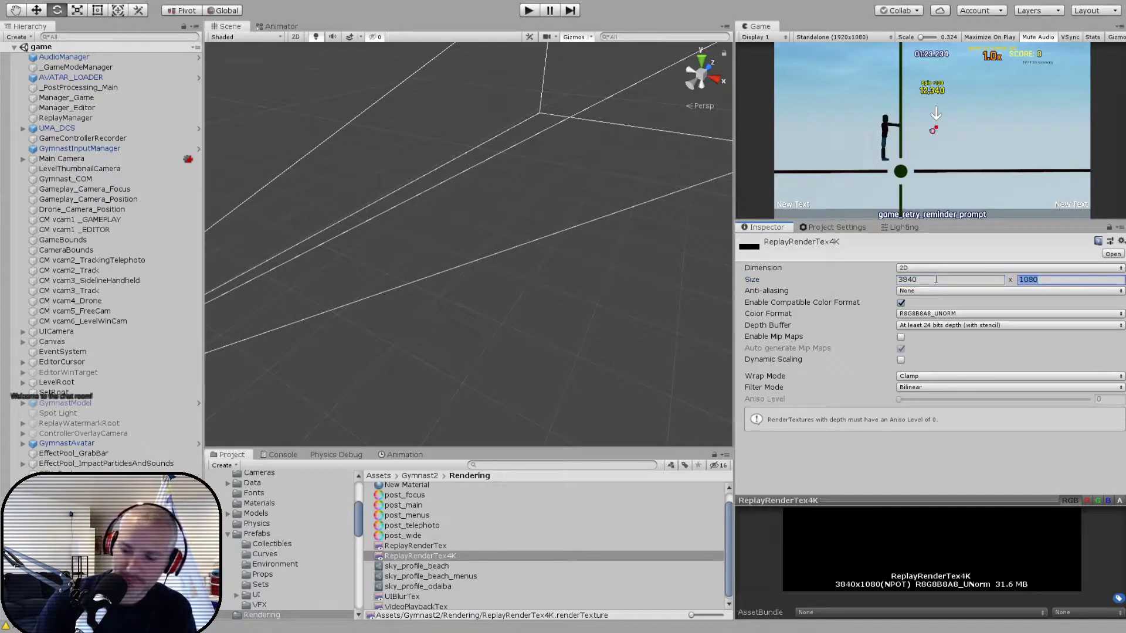
key(Return)
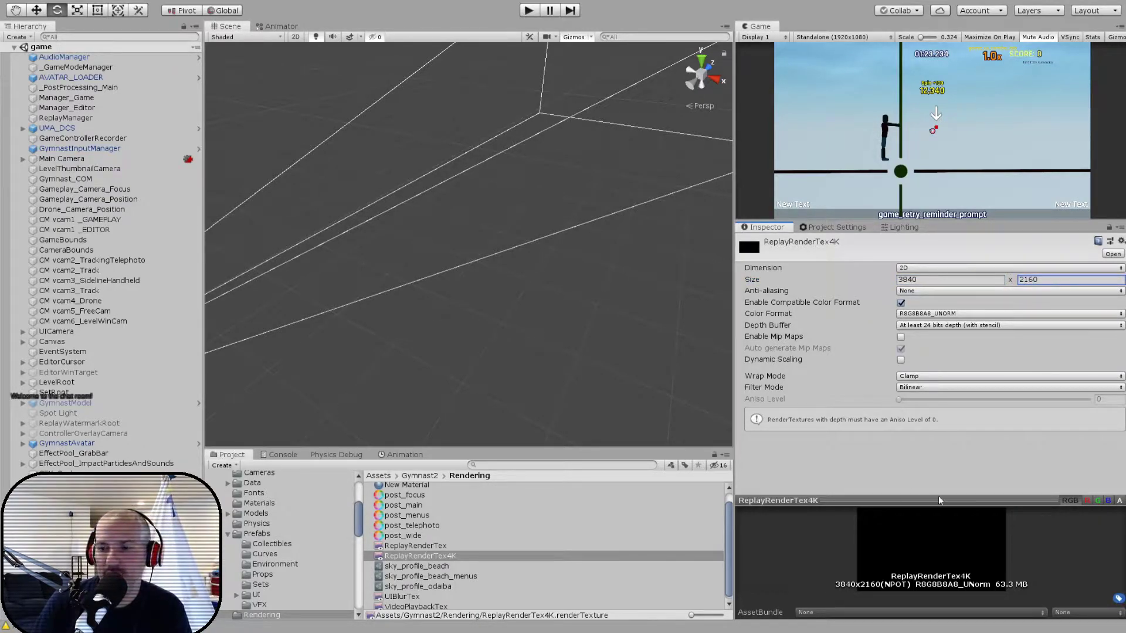
drag(1002, 503, 1018, 473)
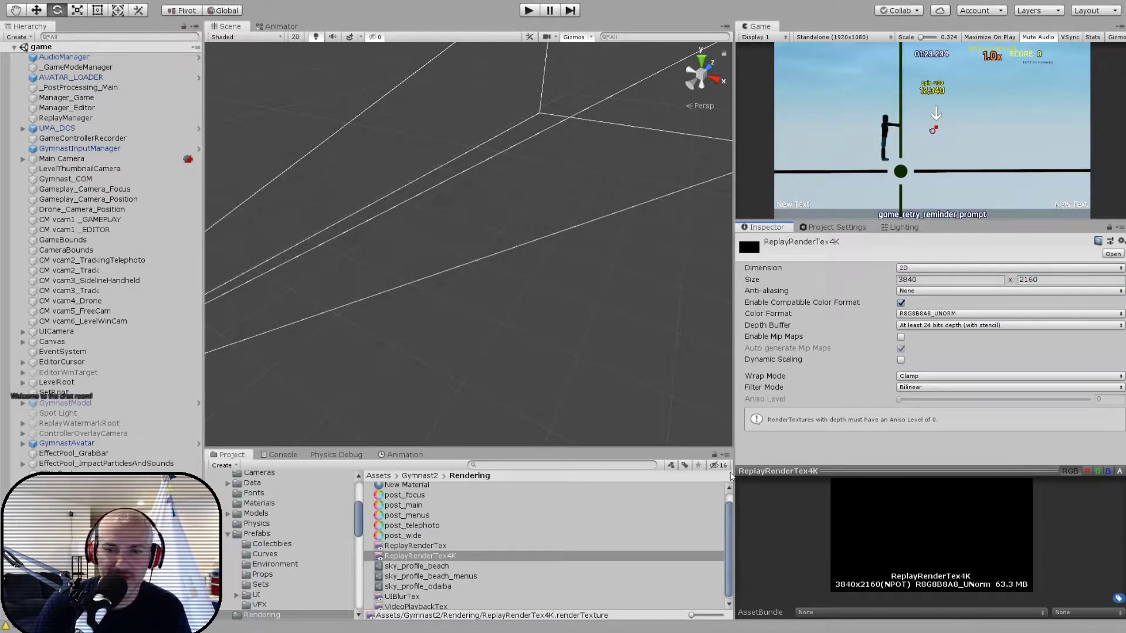
click(444, 547)
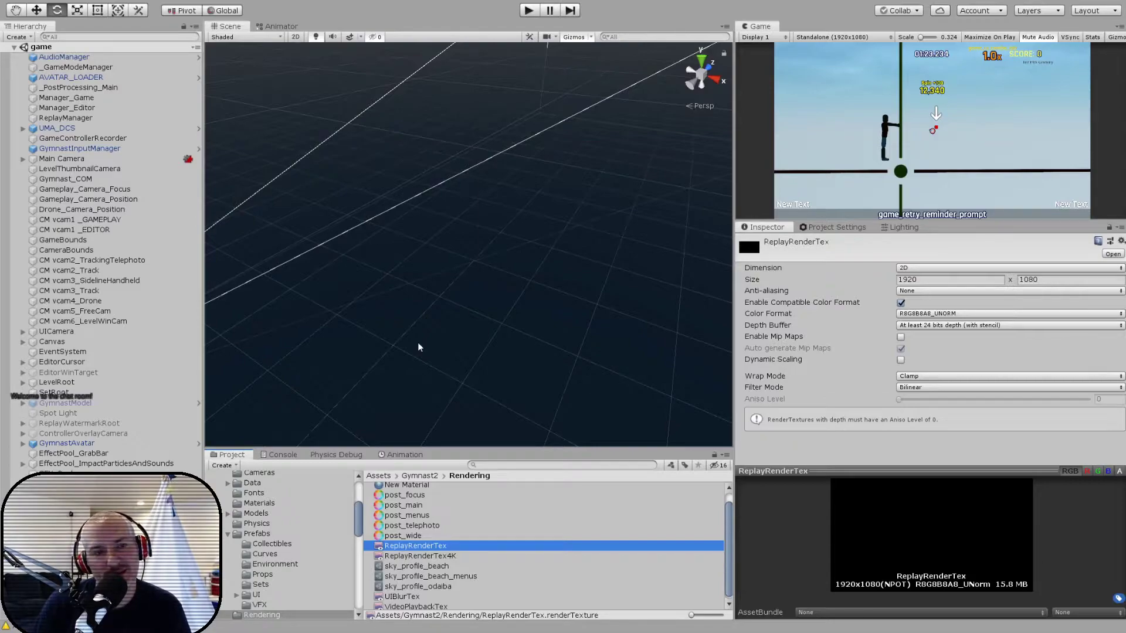
- Review all of the Main Camera's components, including the Toolkit and Custom Effect Sorting sections of its Post Process Layer
click(111, 159)
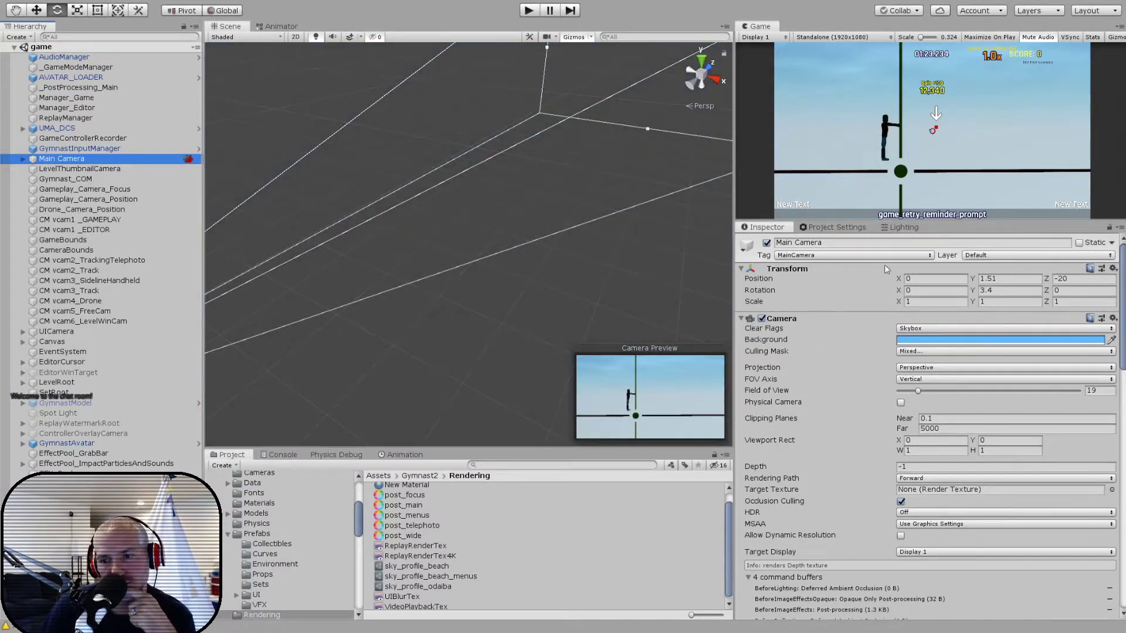
scroll(828, 392, down, 5)
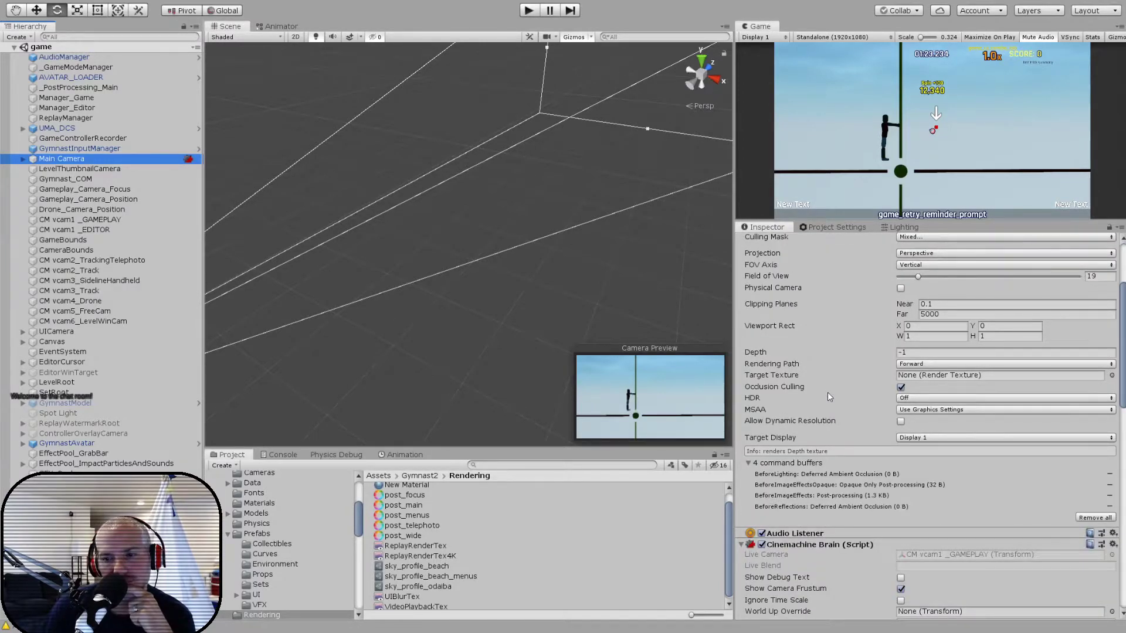
scroll(829, 392, down, 5)
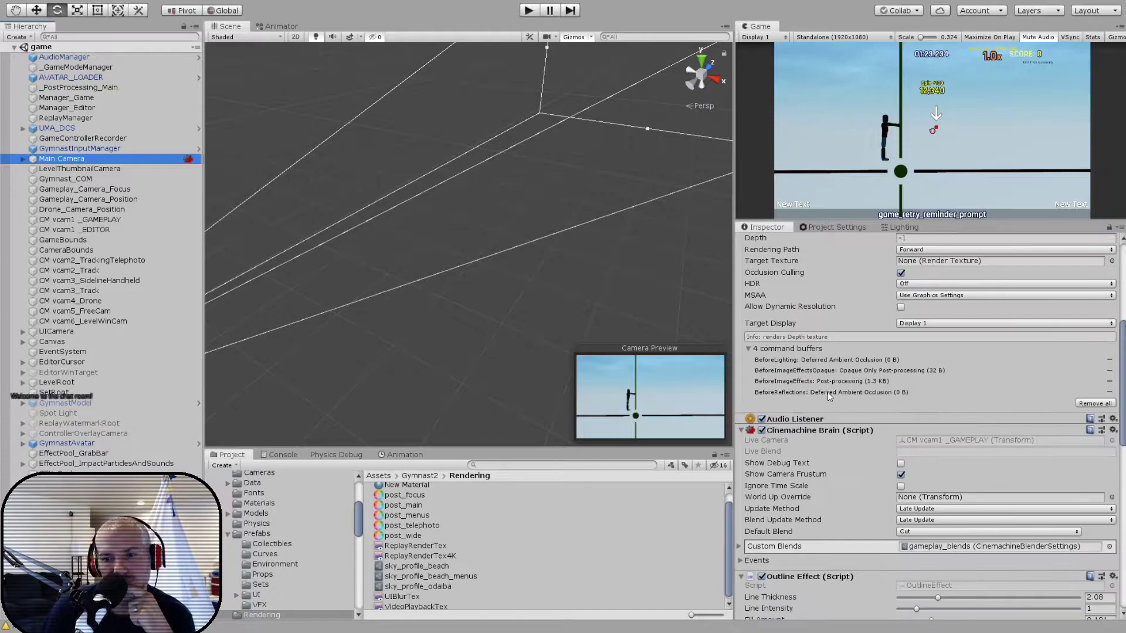
scroll(828, 391, down, 20)
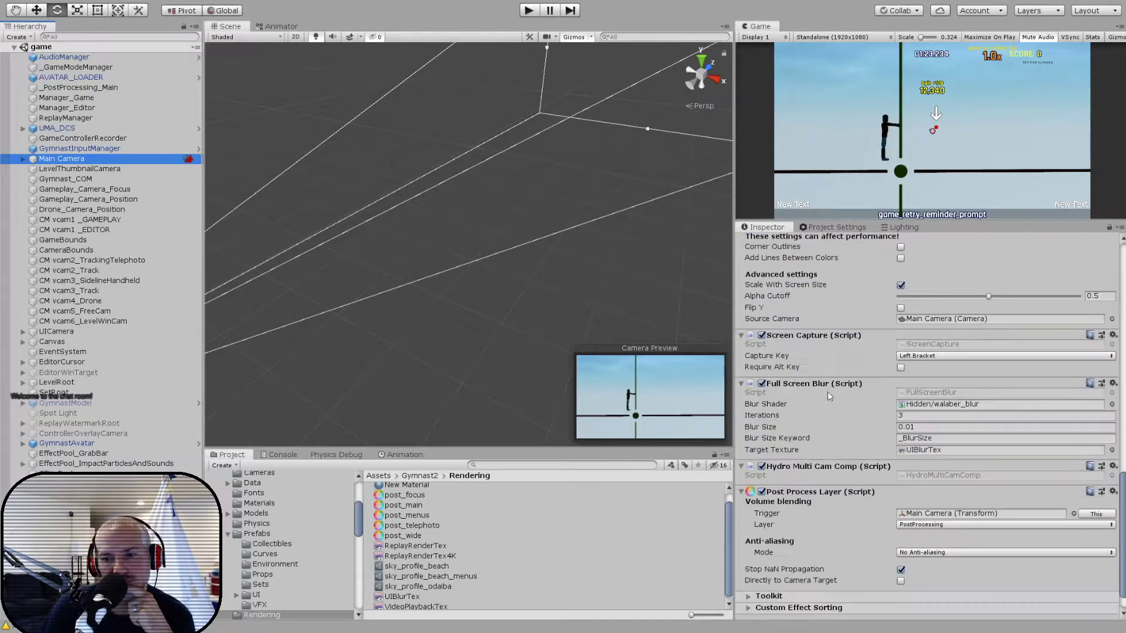
scroll(828, 396, down, 2)
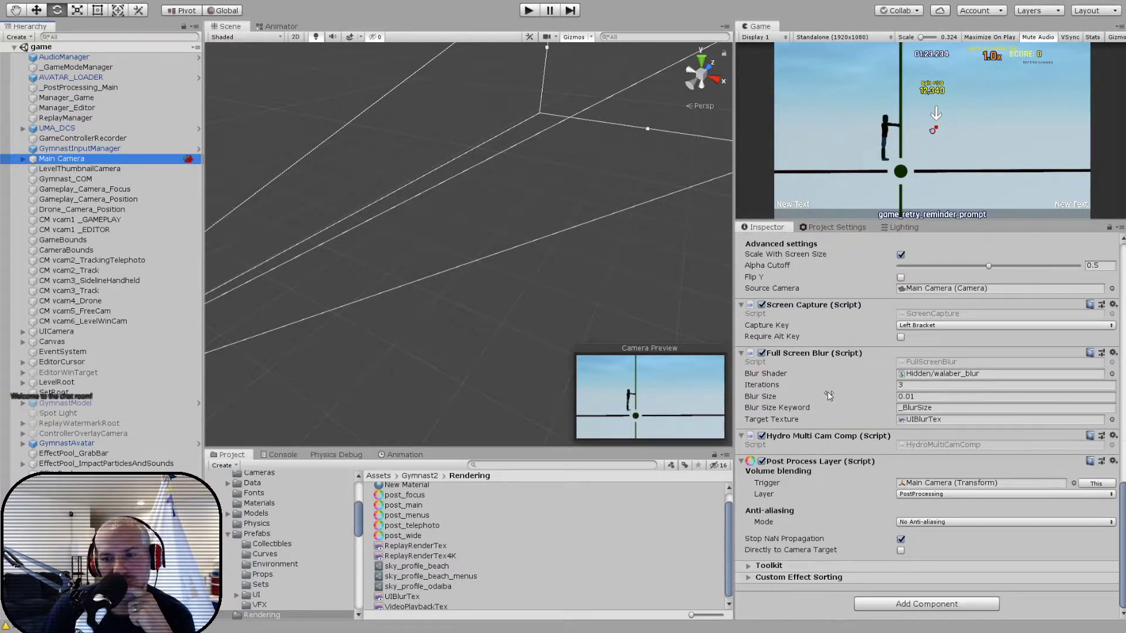
click(748, 566)
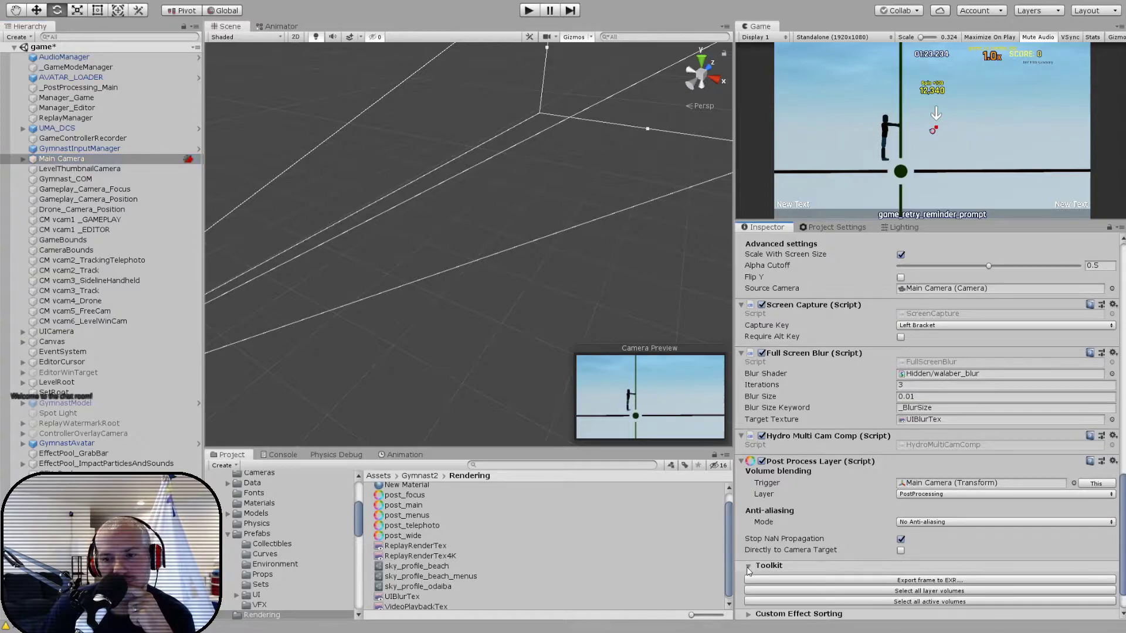
click(749, 567)
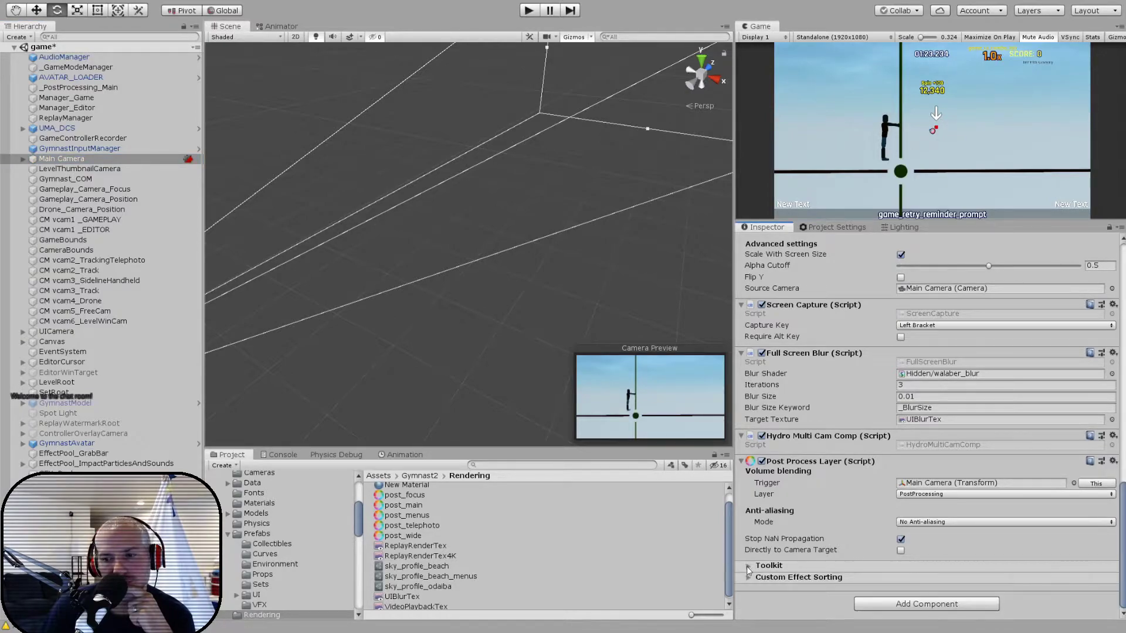
click(748, 578)
click(749, 578)
click(748, 566)
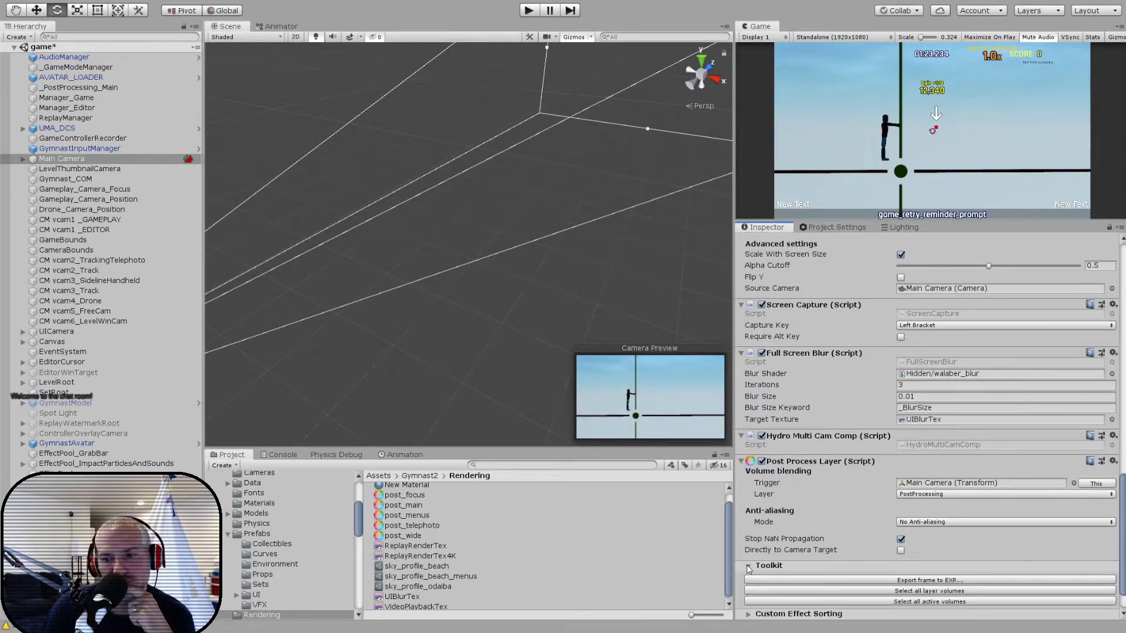
click(749, 567)
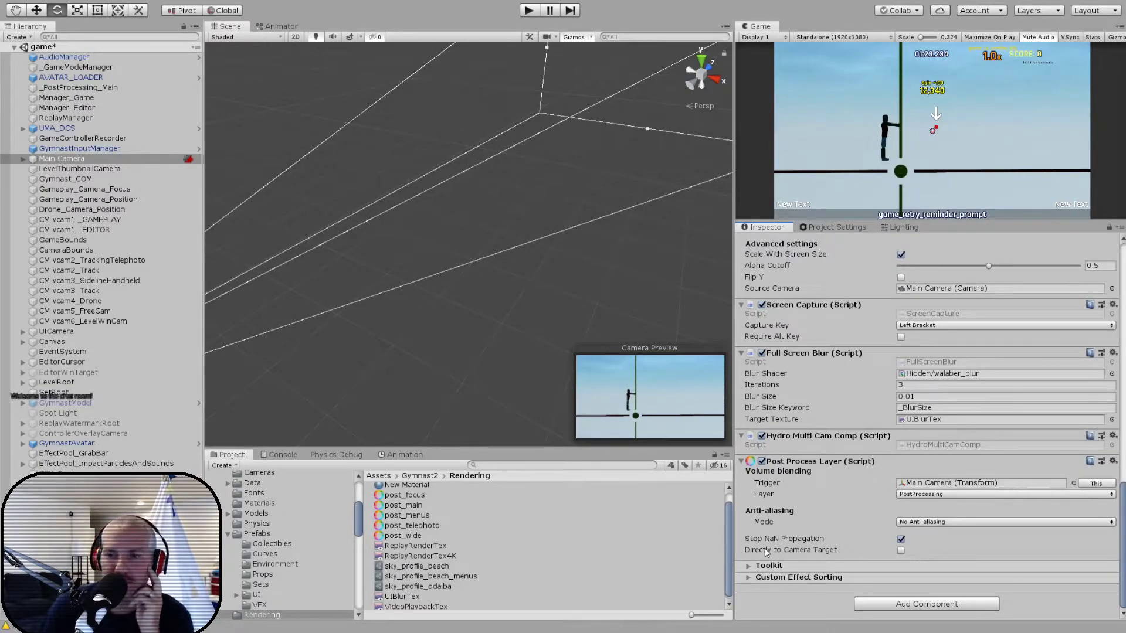
- Read the Main Camera's FullScreenBlur script in Visual Studio Code, and return to the camera's settings in Unity
double_click(912, 362)
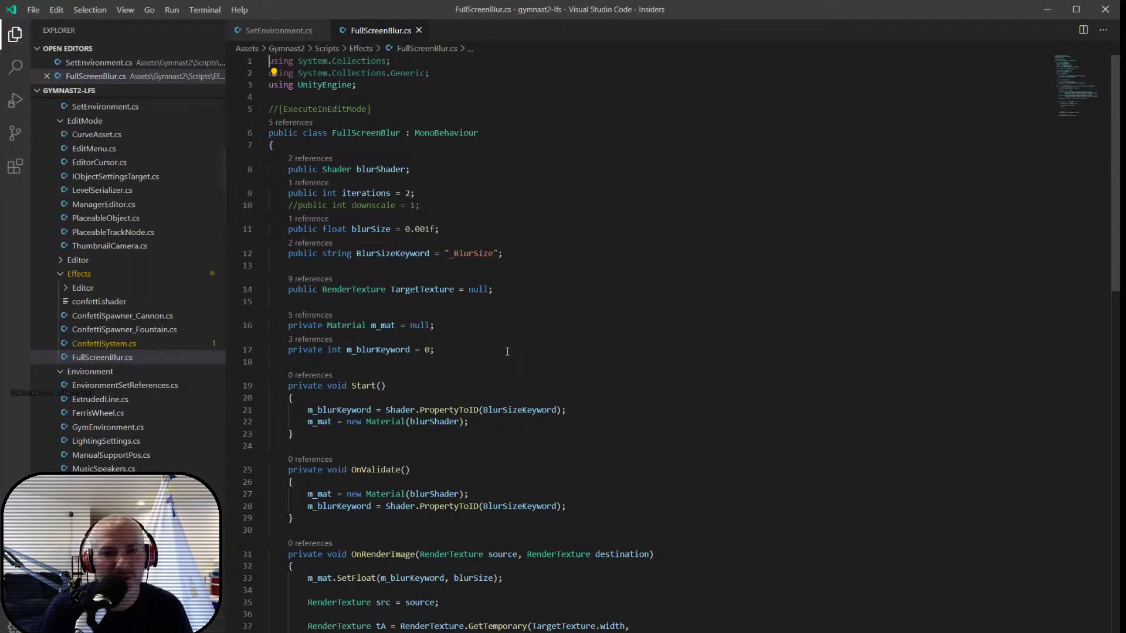
scroll(498, 329, down, 9)
scroll(511, 359, down, 5)
key(alt+Tab)
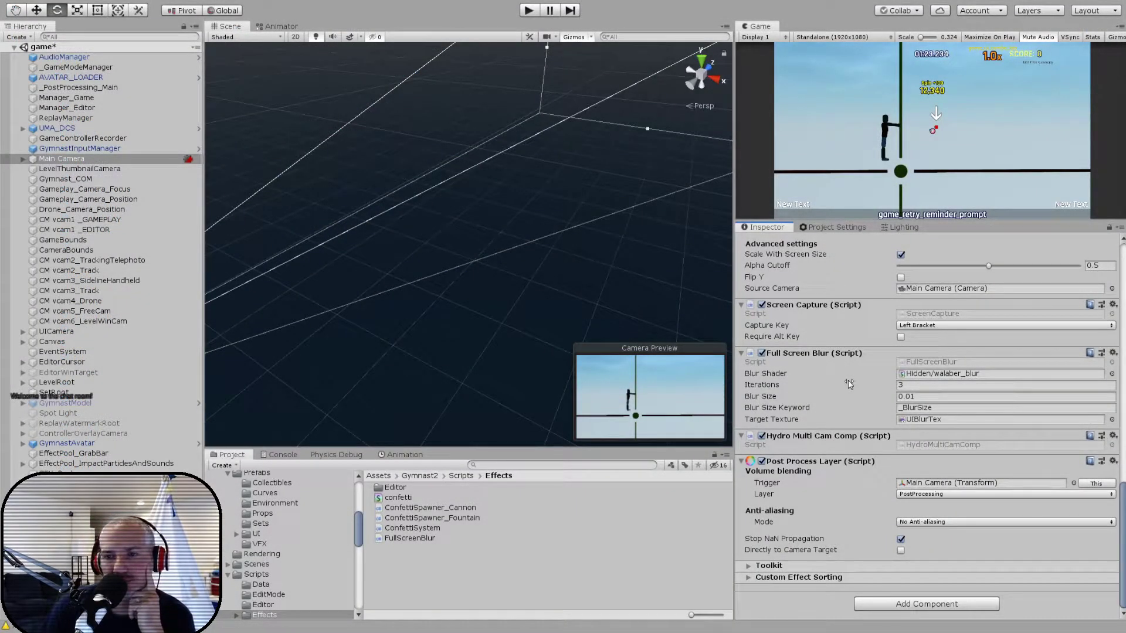
scroll(848, 380, up, 15)
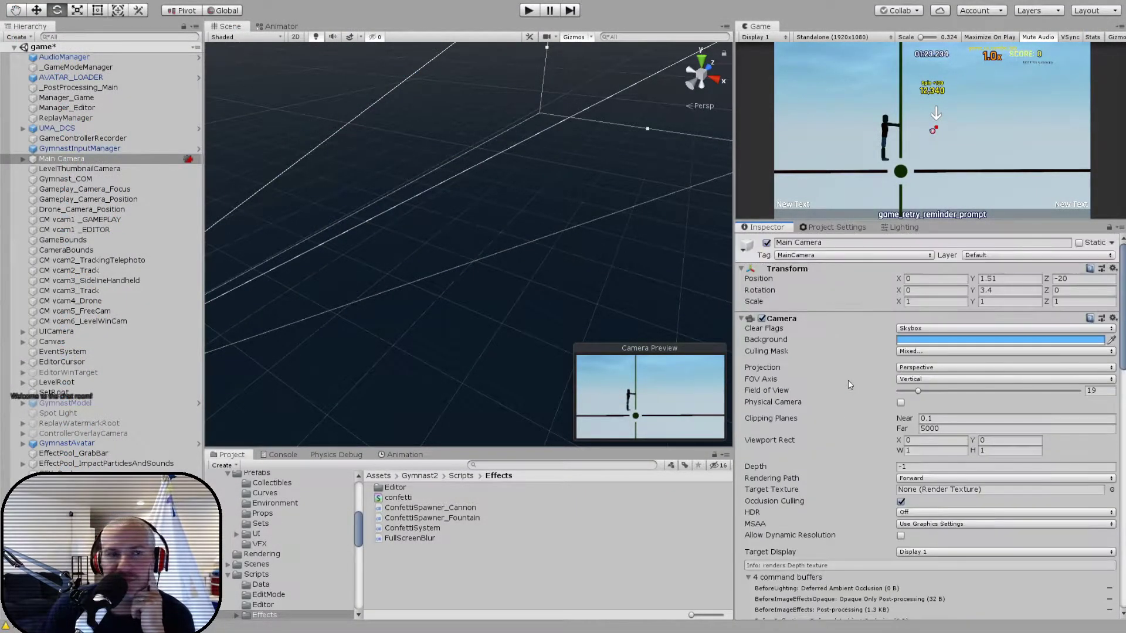
- Run the game, choose the level aaa from the level list, and play it through to its results screen
click(527, 12)
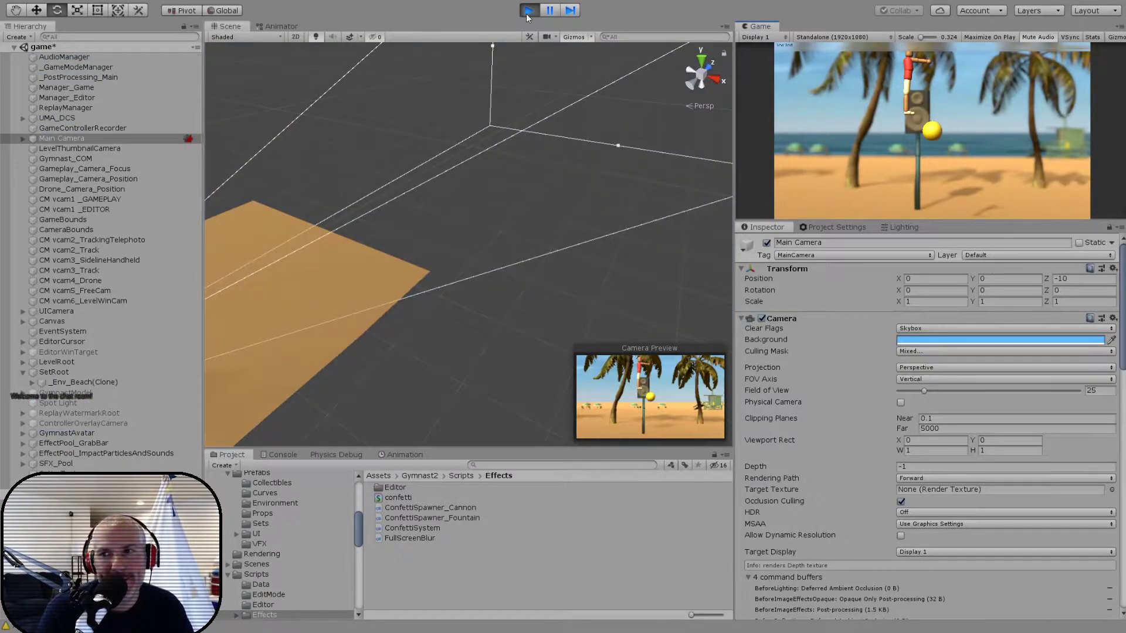
key(Down)
key(Down)
key(Return)
key(Down)
key(Return)
key(Down)
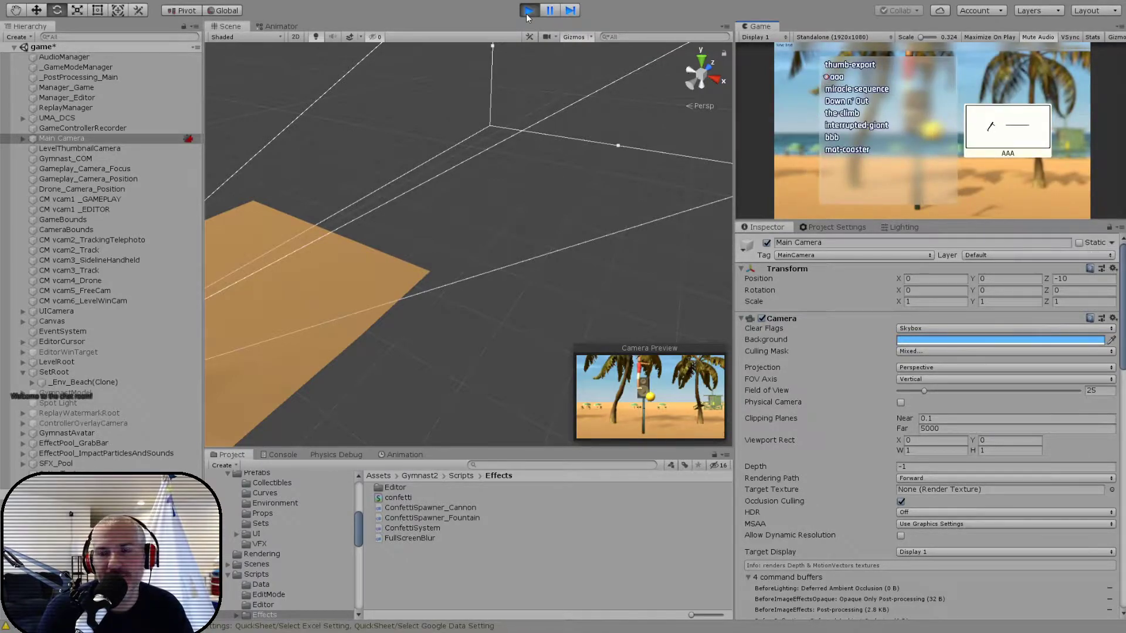
key(Return)
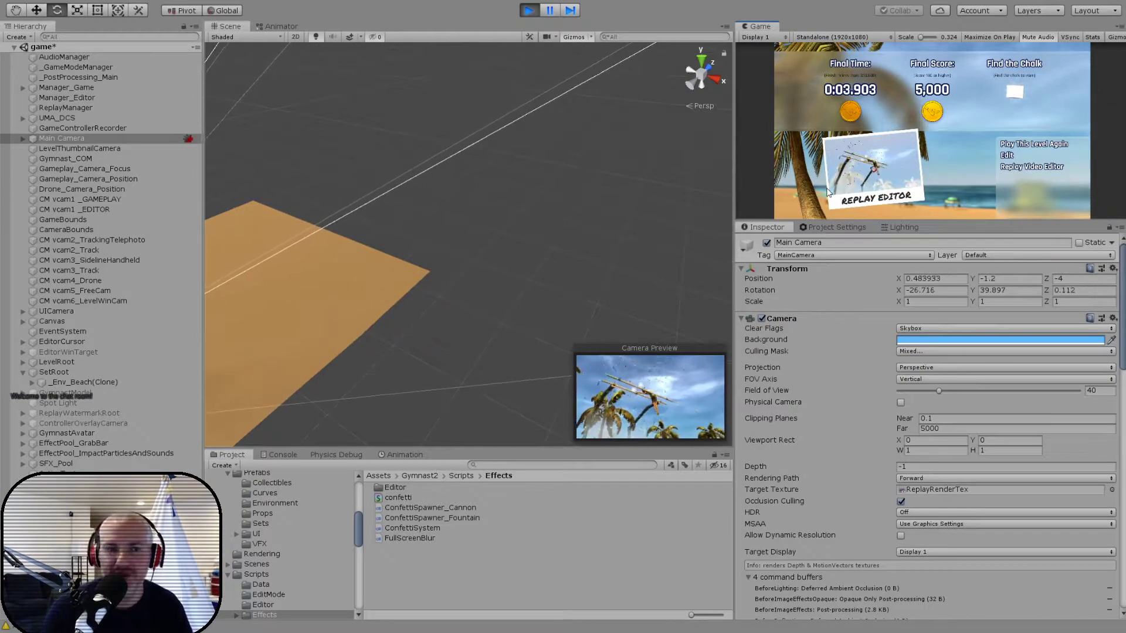
- Find the ReplayImage under Canvas > Game_LevelComplete, examine it up close in the scene, and review its Raw Image settings
click(23, 322)
click(32, 372)
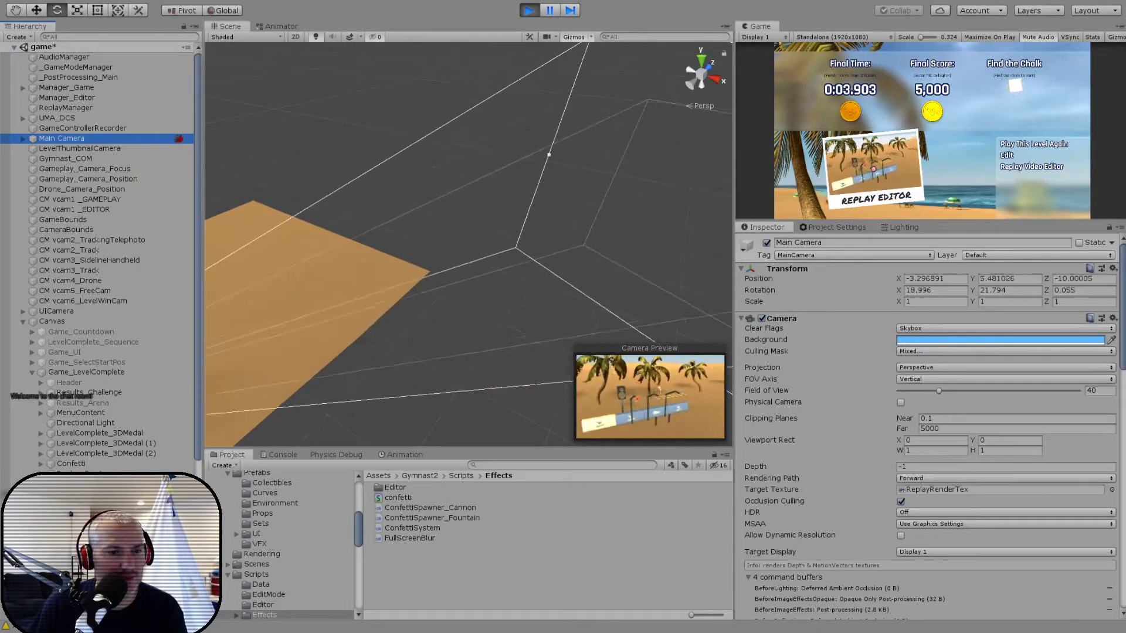
click(88, 504)
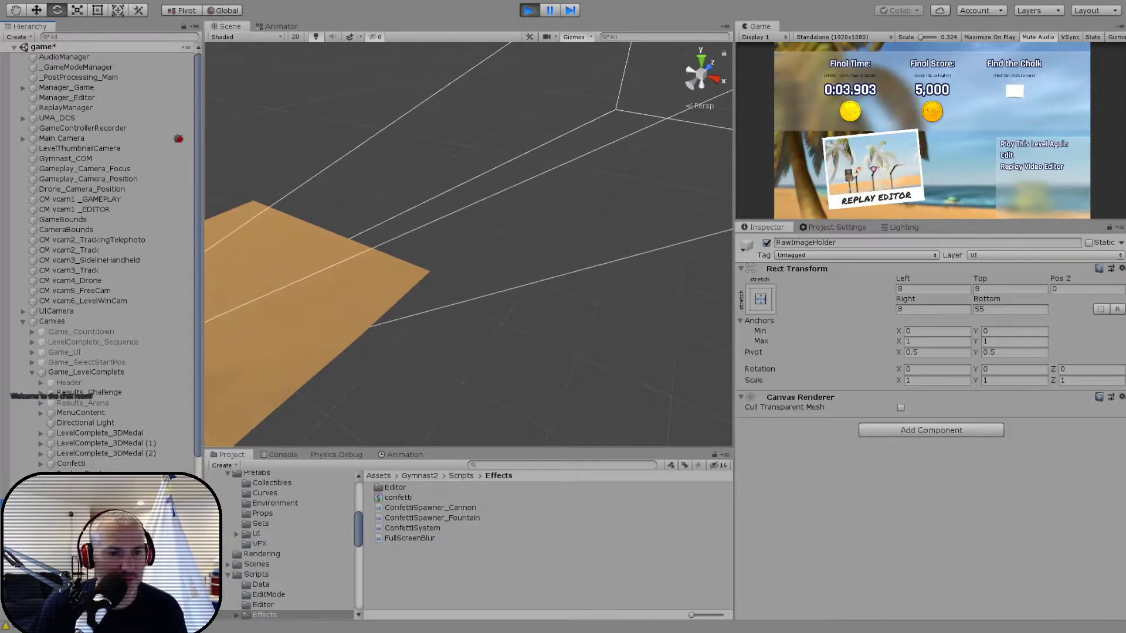
click(88, 514)
key(f)
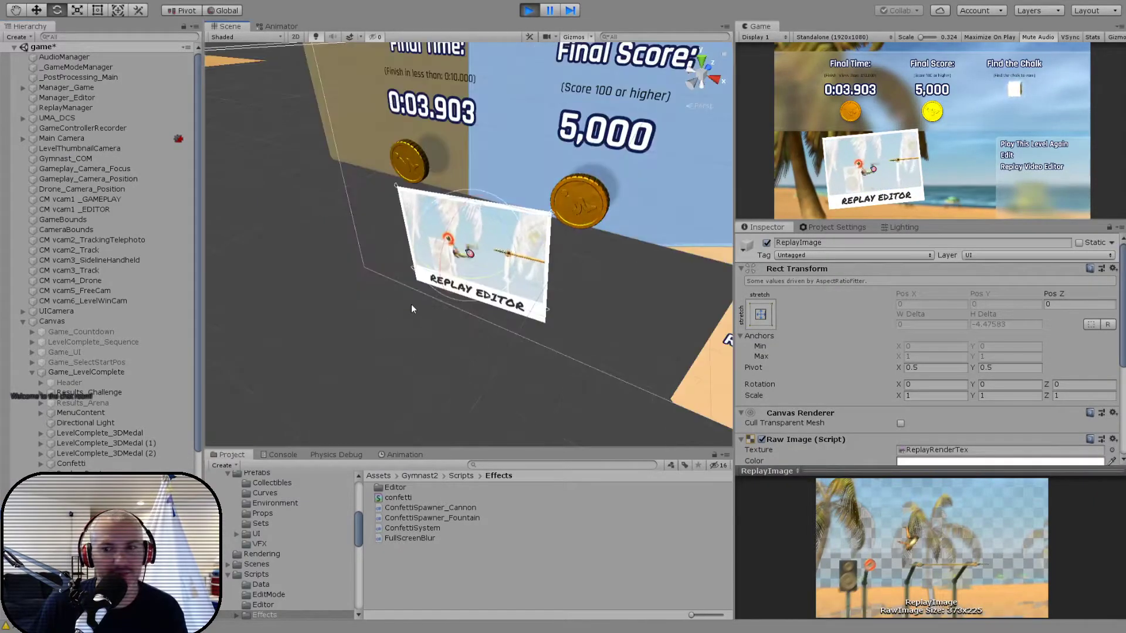
scroll(411, 319, down, 3)
scroll(411, 323, up, 8)
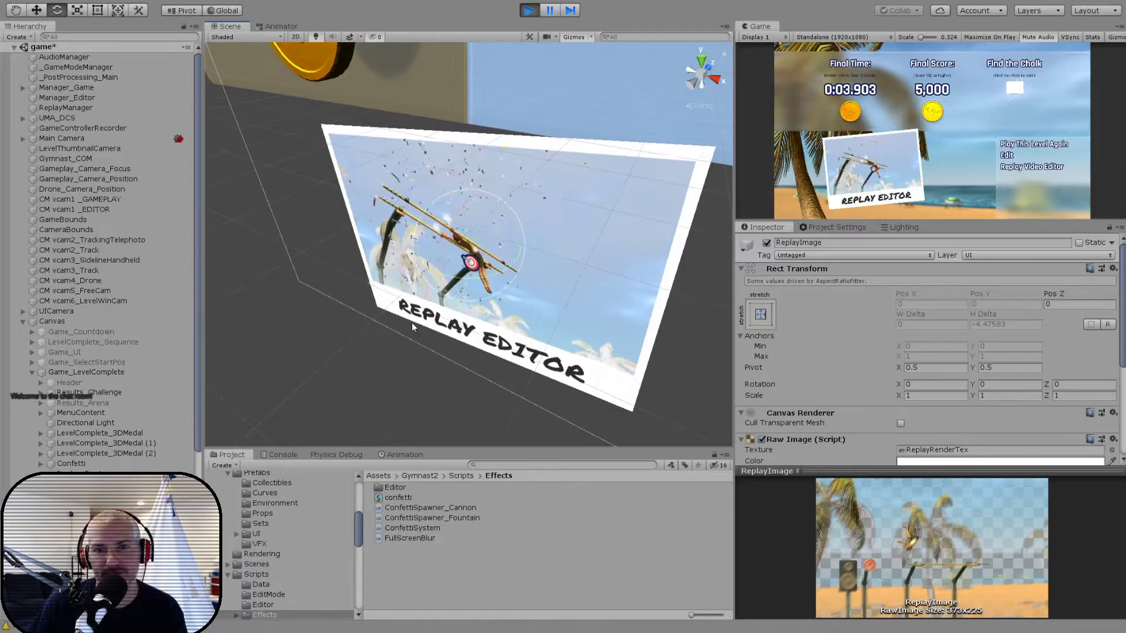
alt+drag(442, 304, 545, 242)
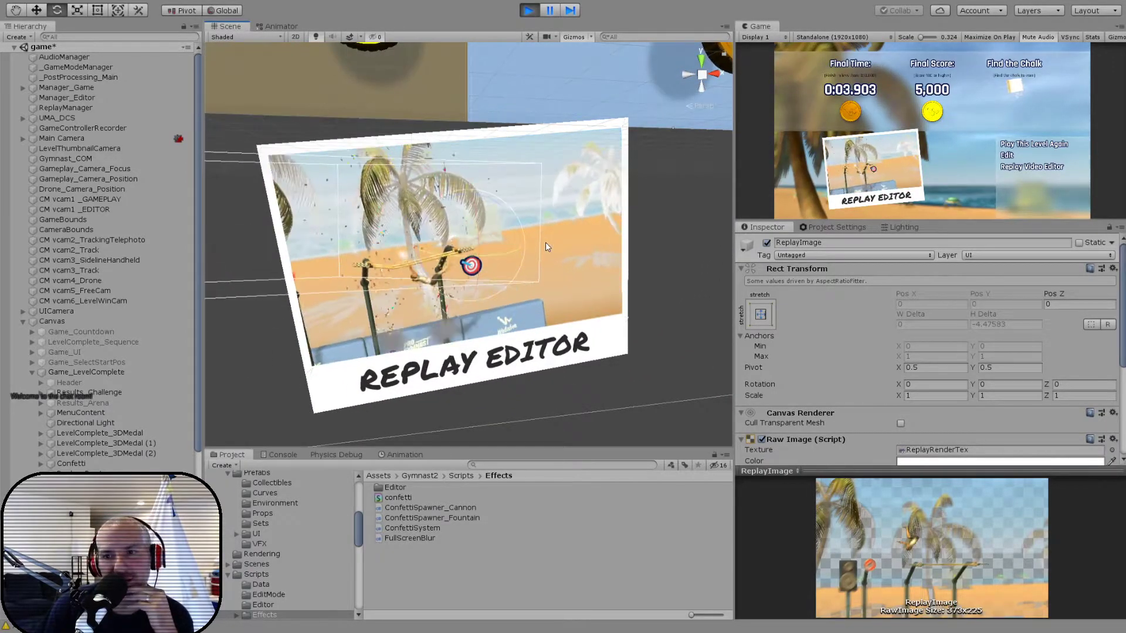
scroll(874, 368, down, 3)
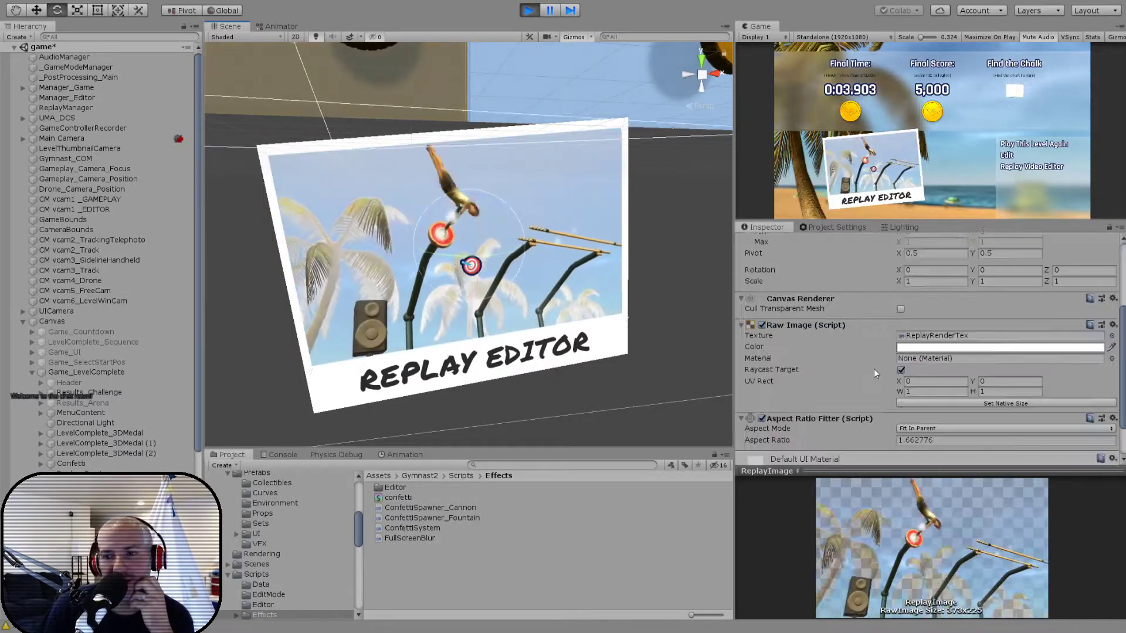
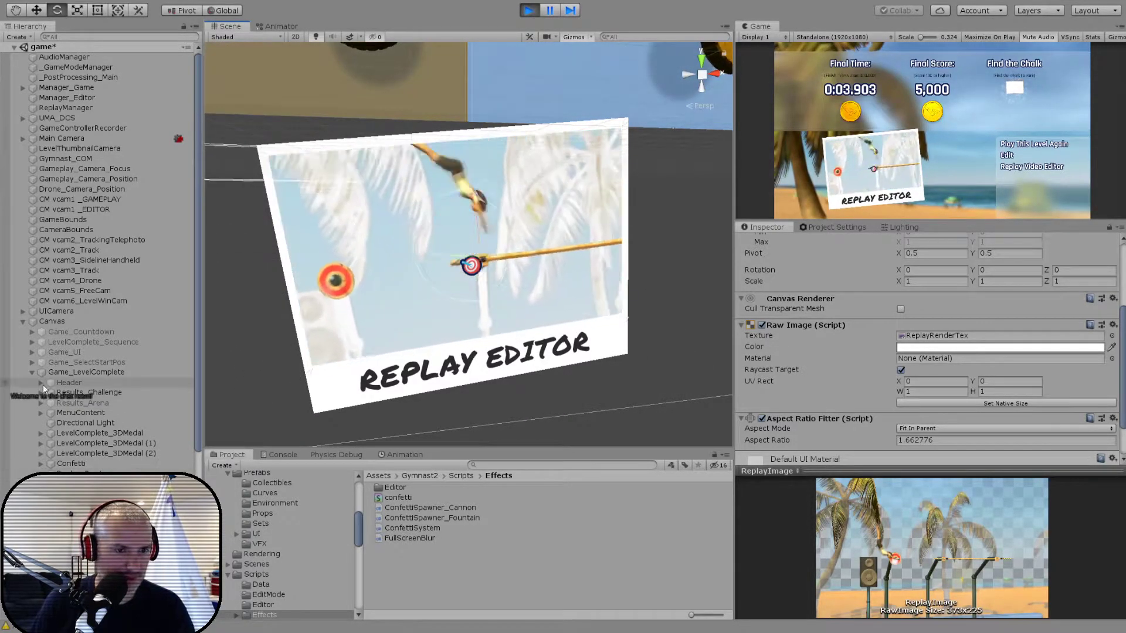
- Compare ReplayImage with the GameImage under Game_ReplayUI > ImagePanel, and try the replay_tex material on ReplayImage's Raw Image while the game runs
scroll(35, 382, down, 2)
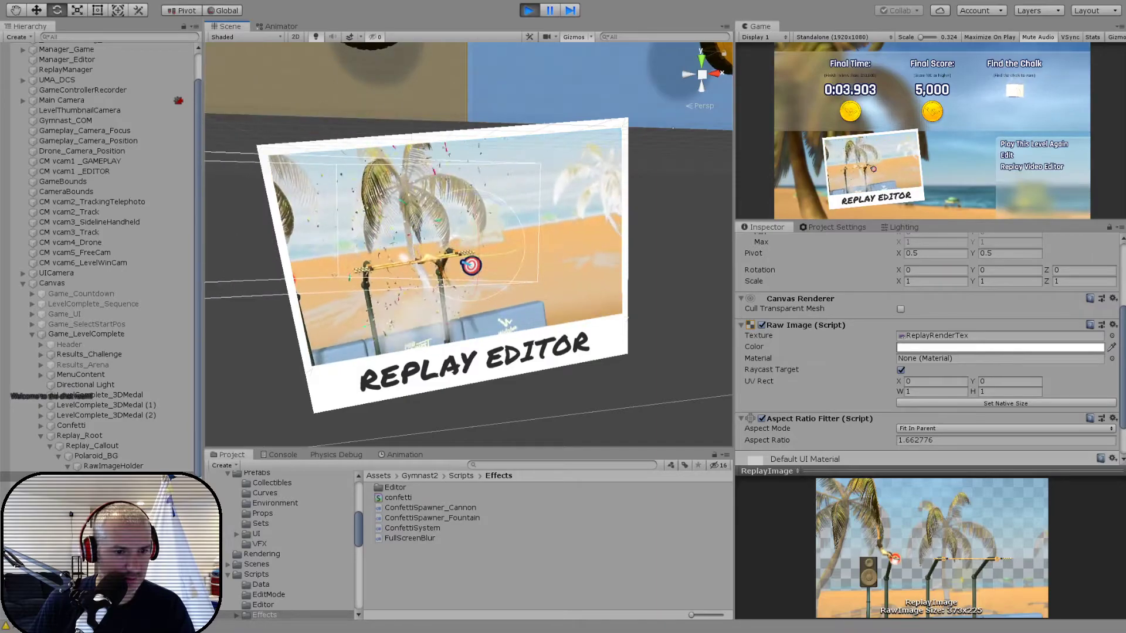
scroll(51, 459, down, 5)
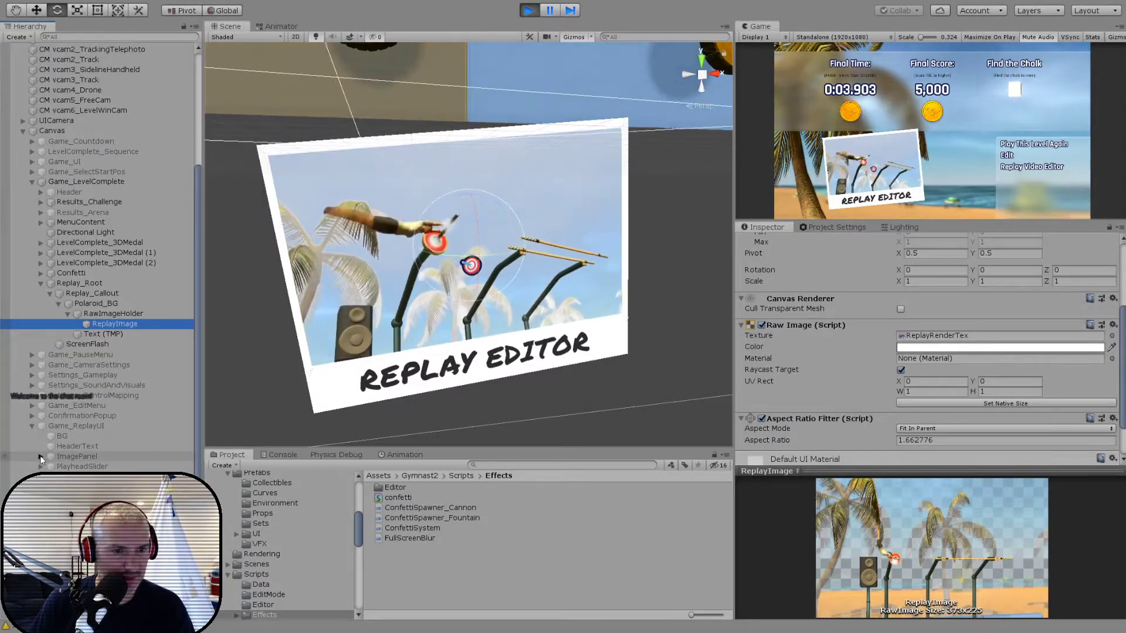
click(58, 466)
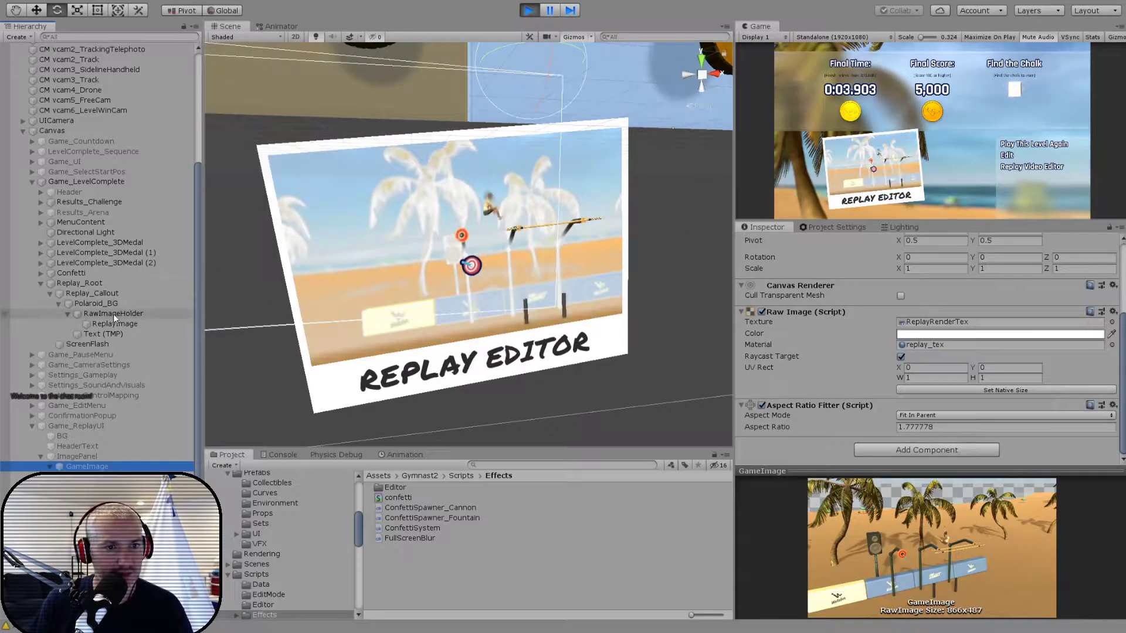
click(111, 322)
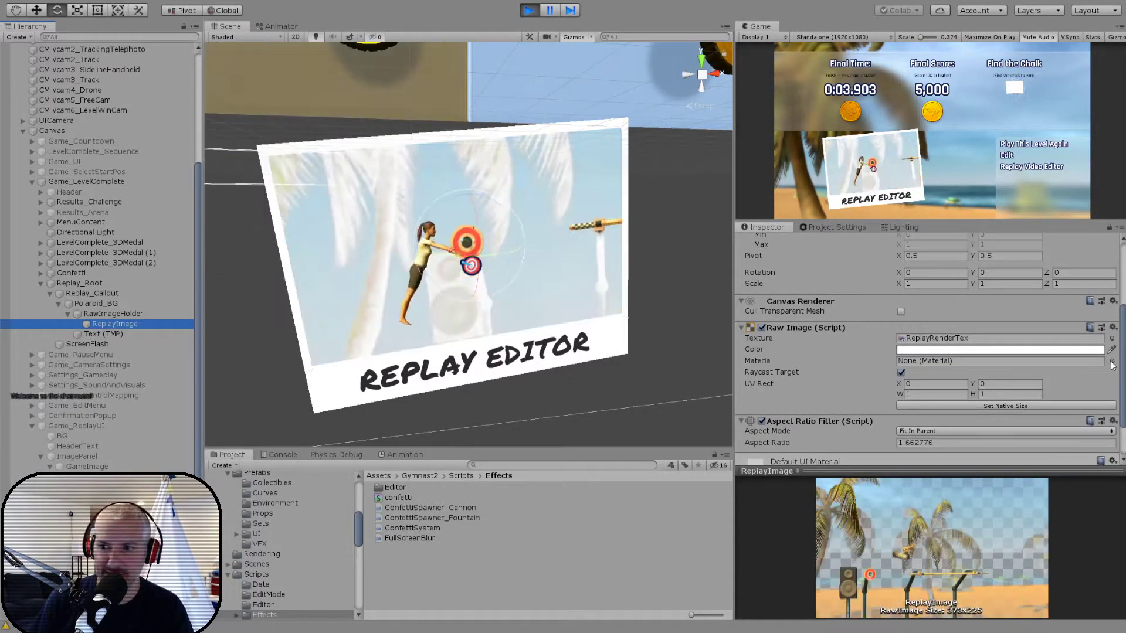
click(1112, 362)
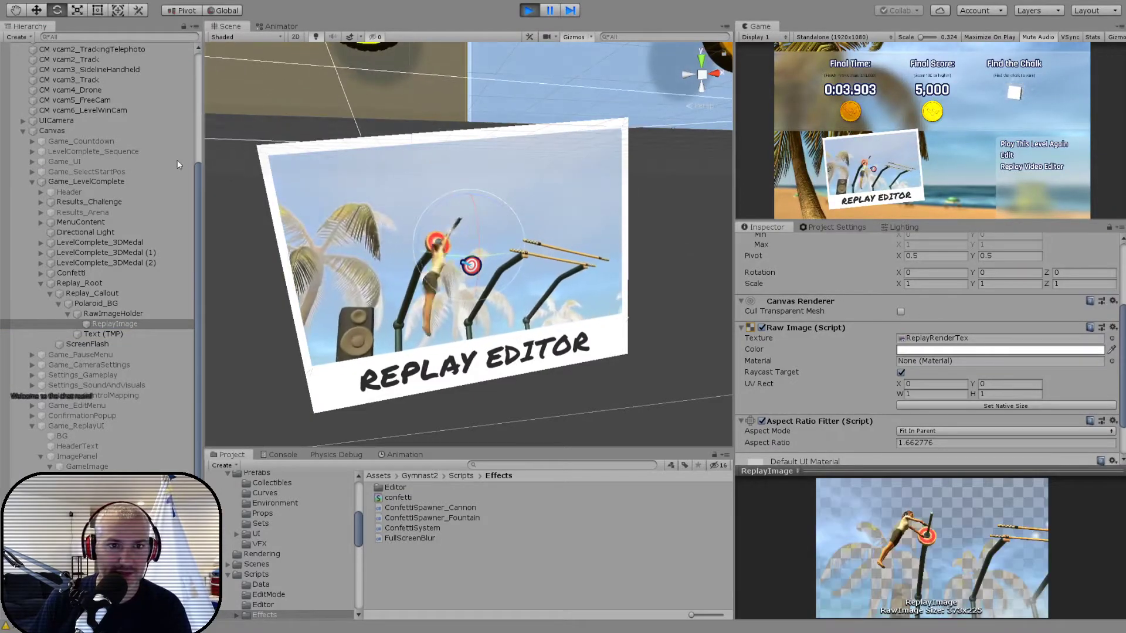
double_click(200, 161)
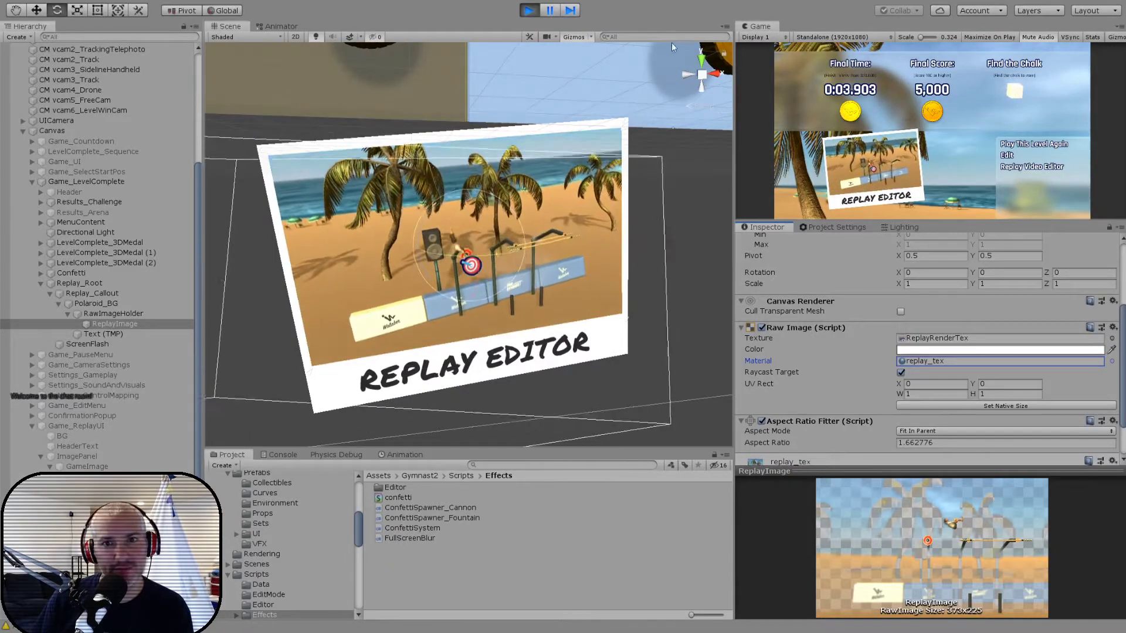
- Stop the game and assign the replay_tex material to ReplayImage's Raw Image in the scene itself
key(ctrl+p)
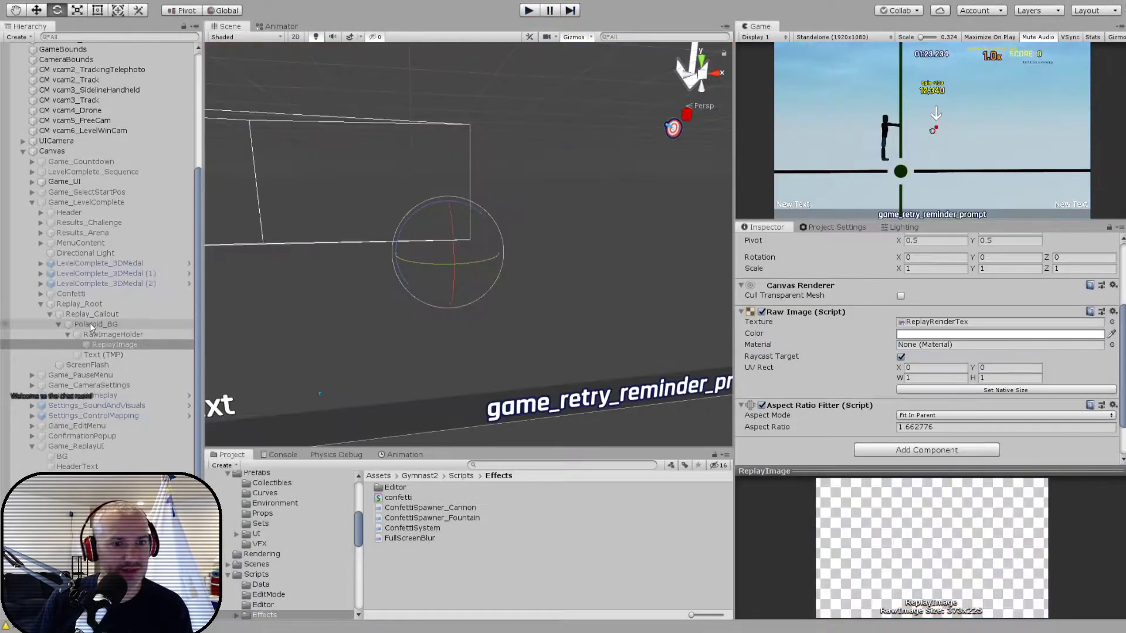
click(105, 344)
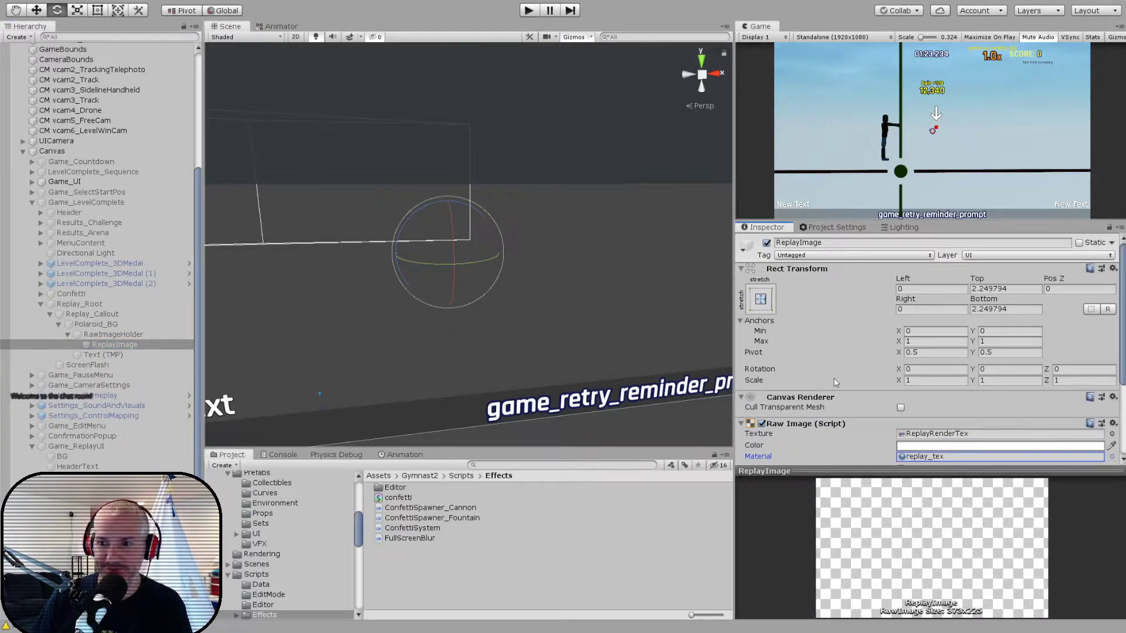
scroll(836, 383, down, 4)
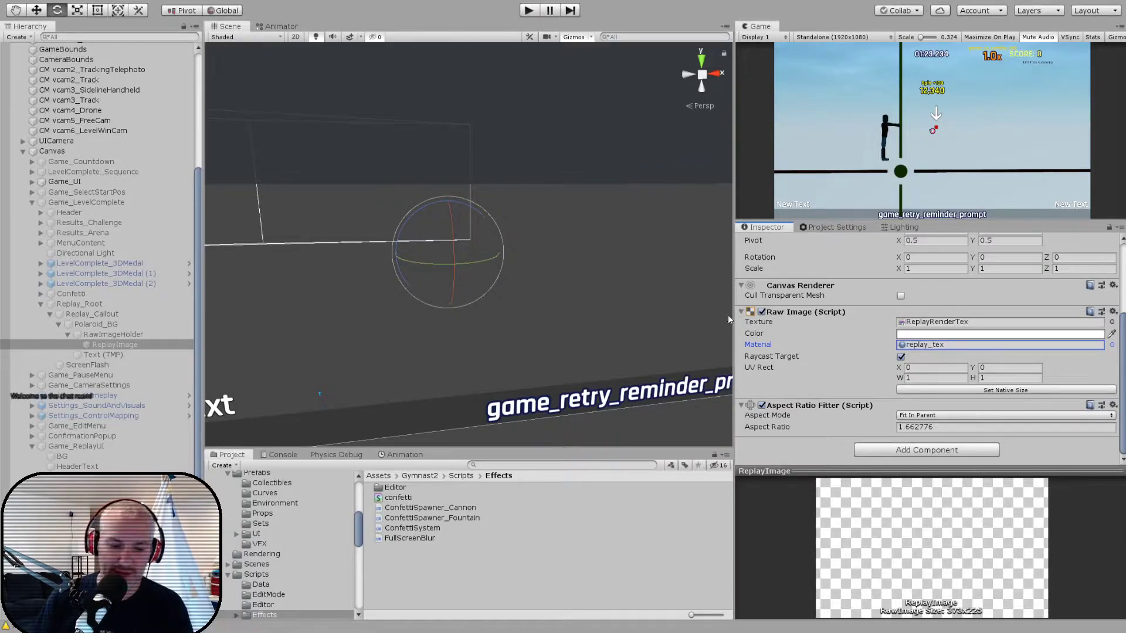
- Examine the Post Process Volume of _PostProcessing_Main and the WinCam's components in the LevelSetWinCam prefab, and return to the game scene
scroll(148, 183, up, 7)
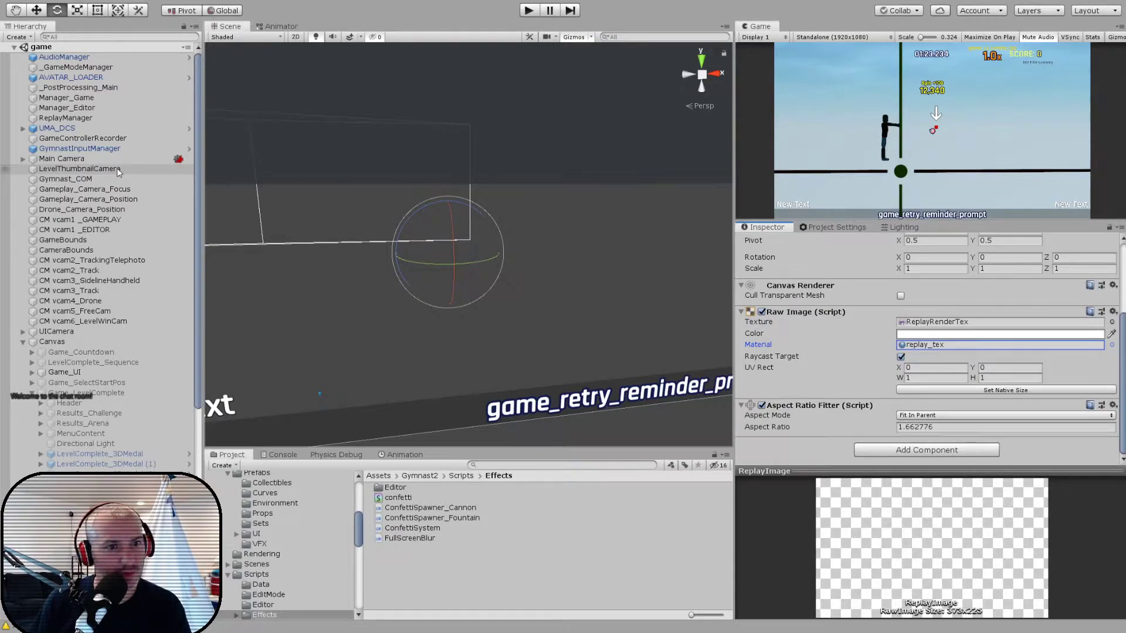
click(101, 88)
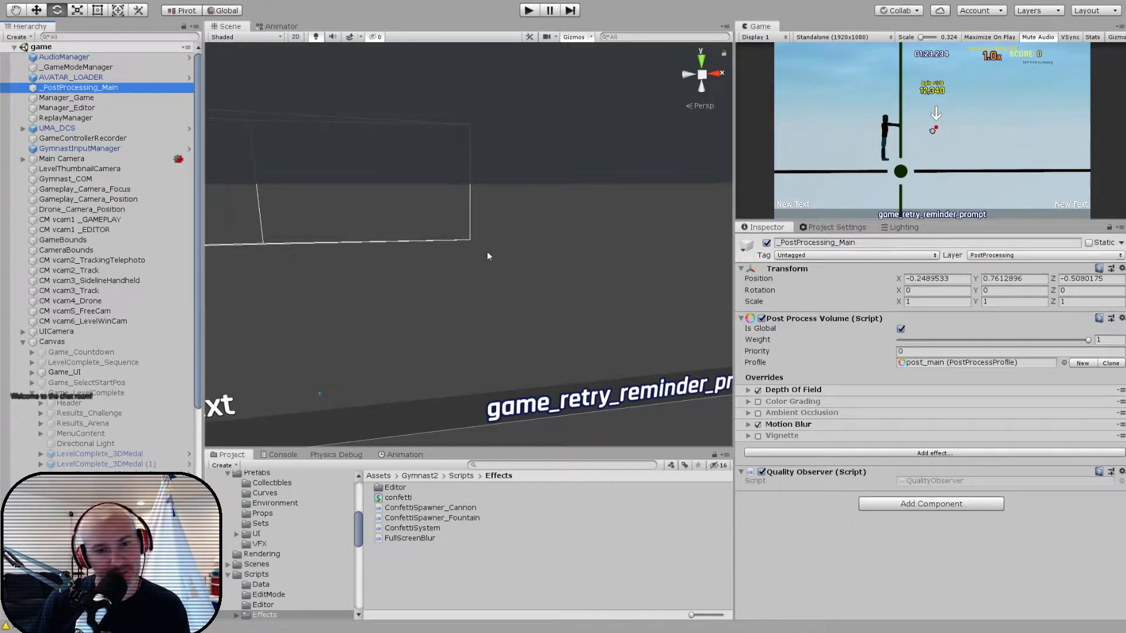
click(253, 565)
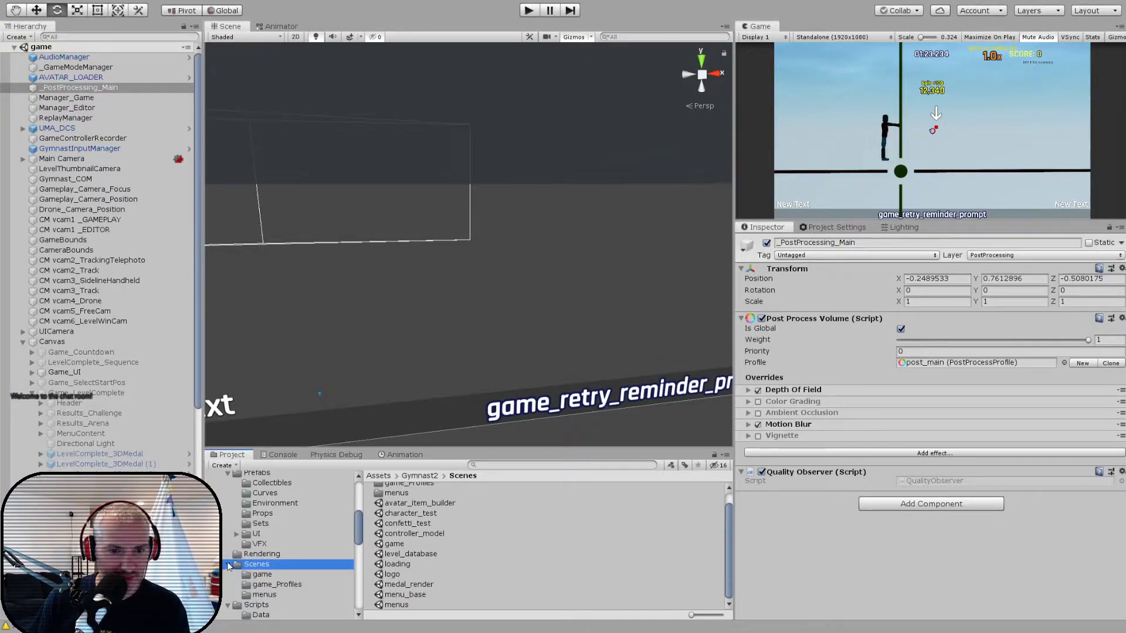
click(261, 525)
double_click(409, 560)
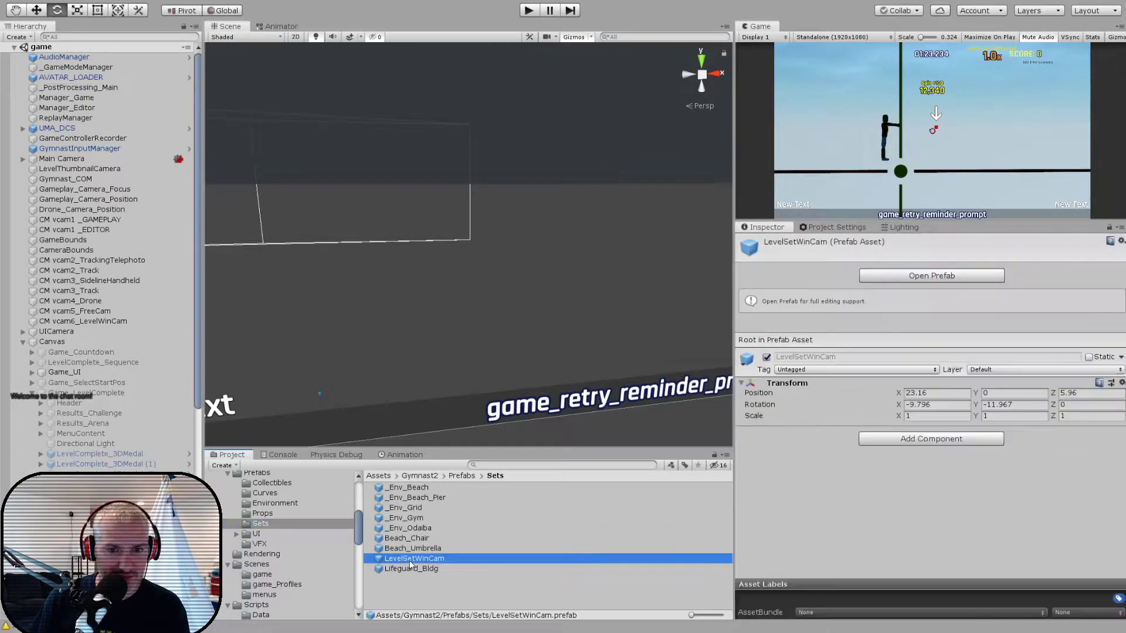
click(54, 74)
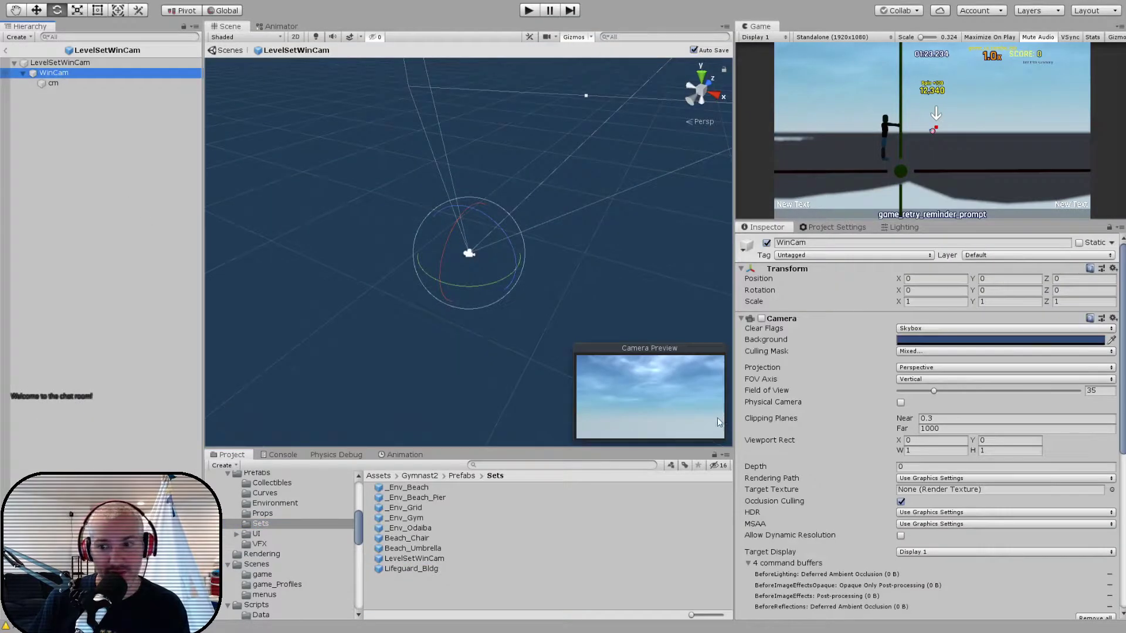
scroll(796, 464, down, 8)
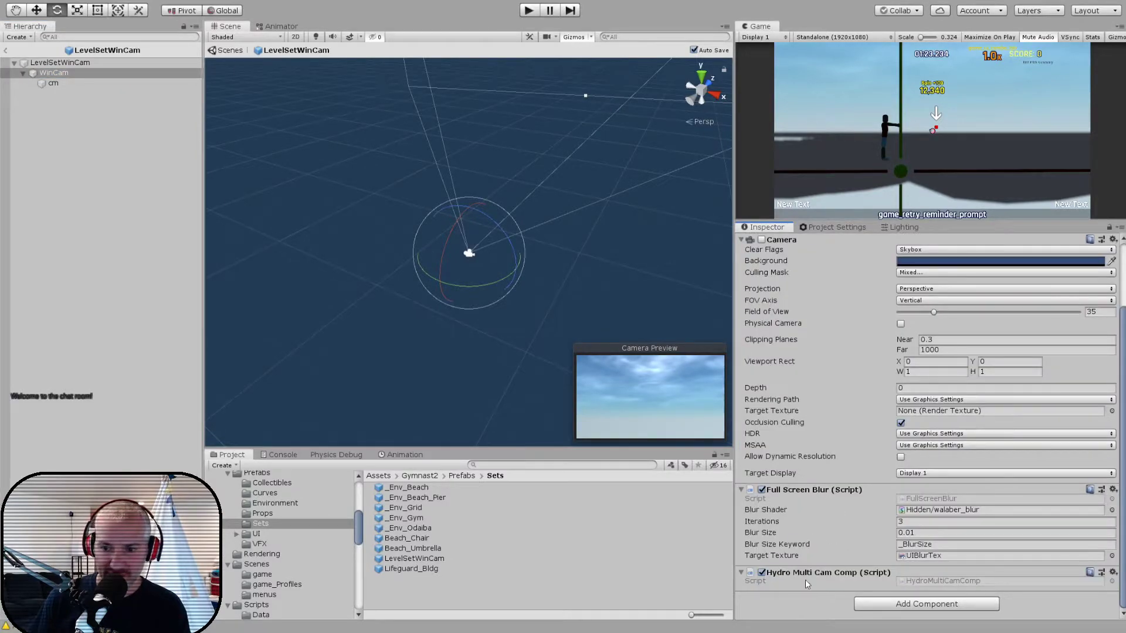
click(7, 51)
- Run the game and load the level aaa from the level list
click(529, 10)
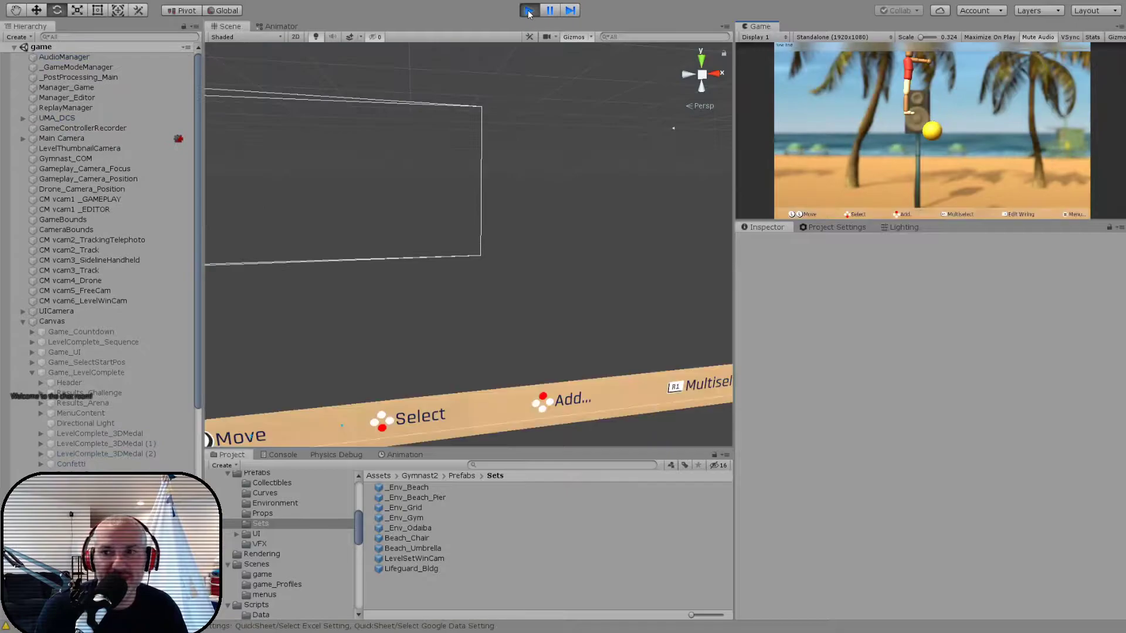
key(Return)
key(Up)
key(Return)
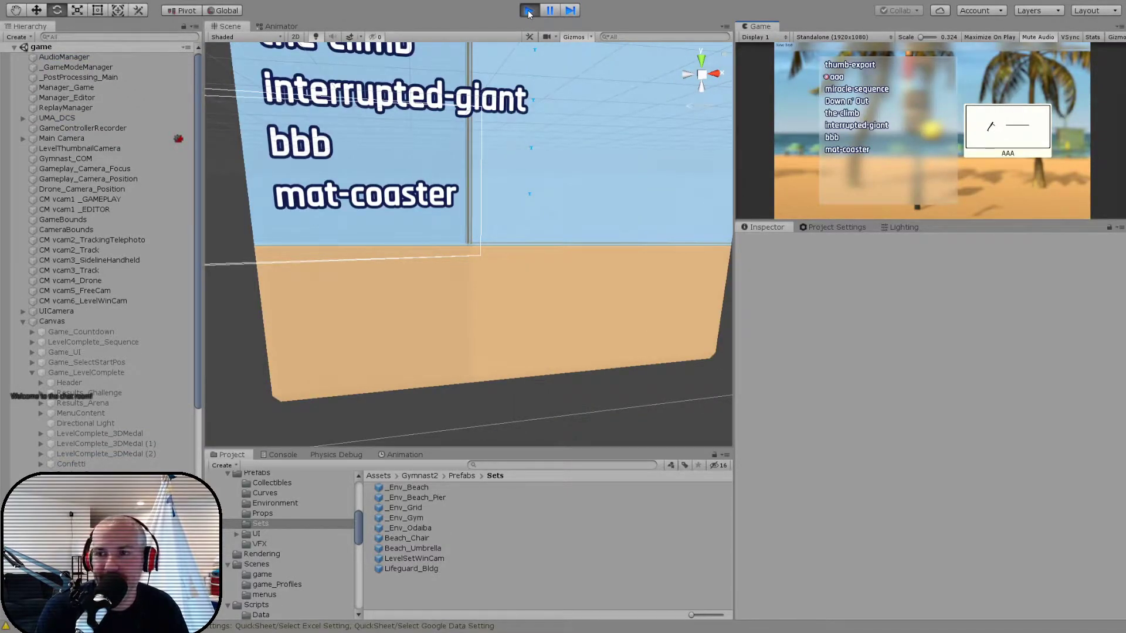
key(Return)
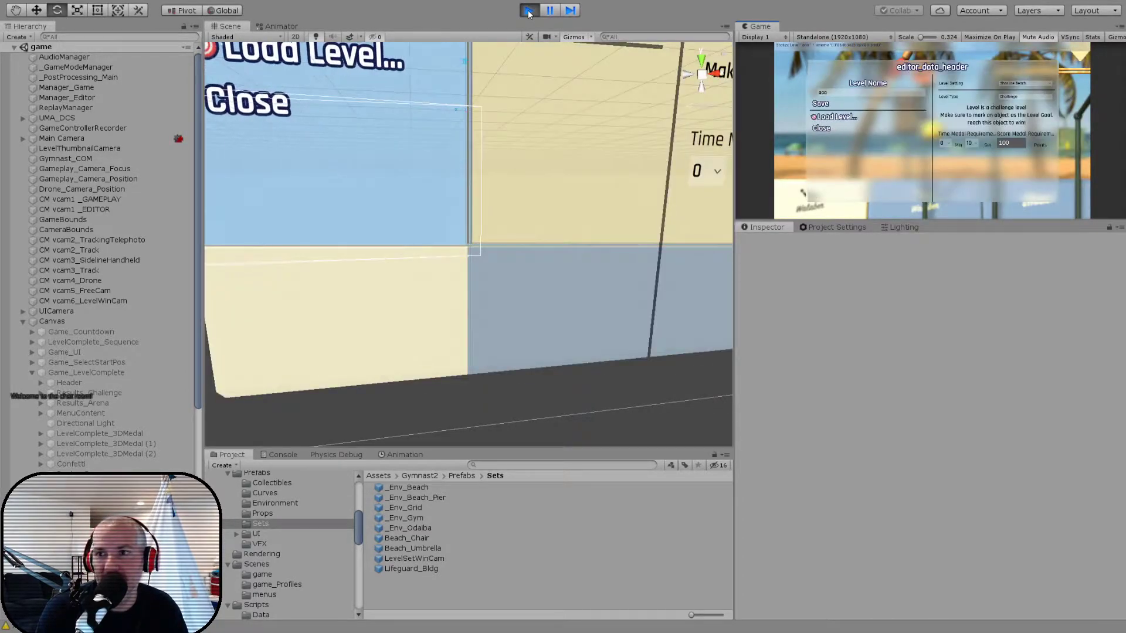
- Change the level setting to Grid Backdrop in the level data and play the level through to its results screen
key(Return)
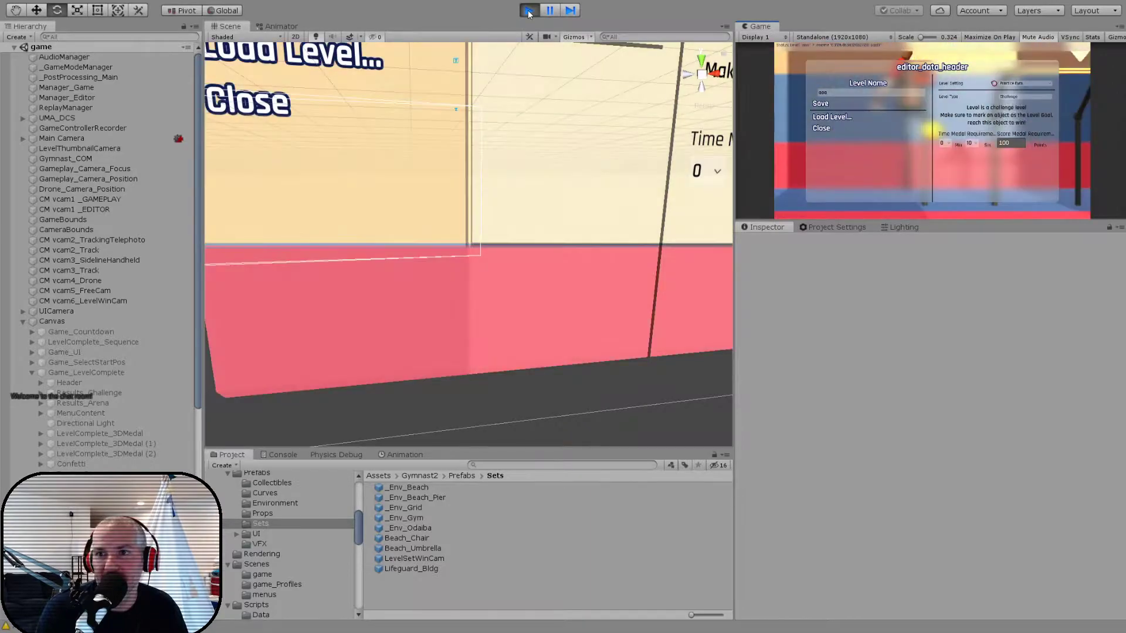
key(Down)
key(Down)
key(Return)
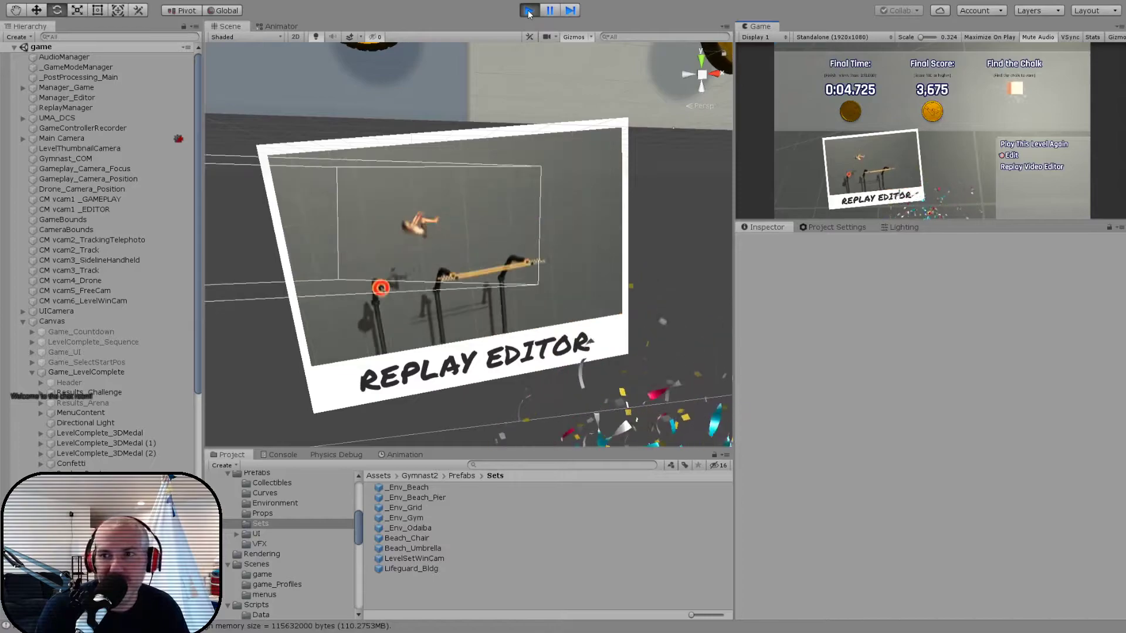
- Return to the level editor, switch the level setting to Beach Pier and on to Odaiba, and play through to the results screen
key(Return)
key(Down)
key(Down)
key(Return)
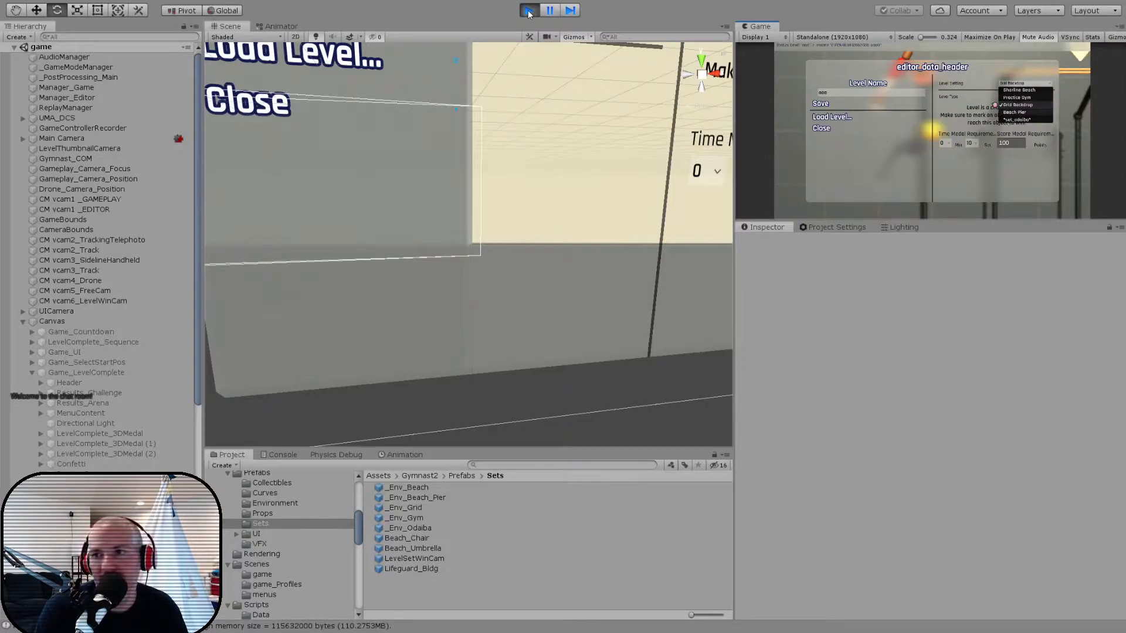
key(Return)
key(Escape)
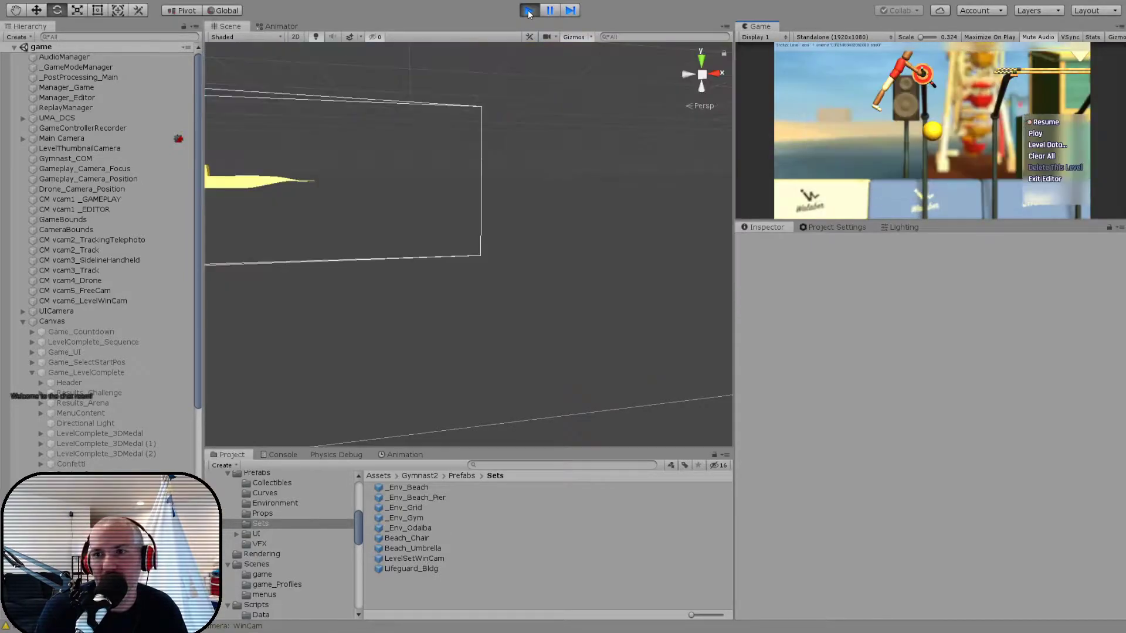
key(Return)
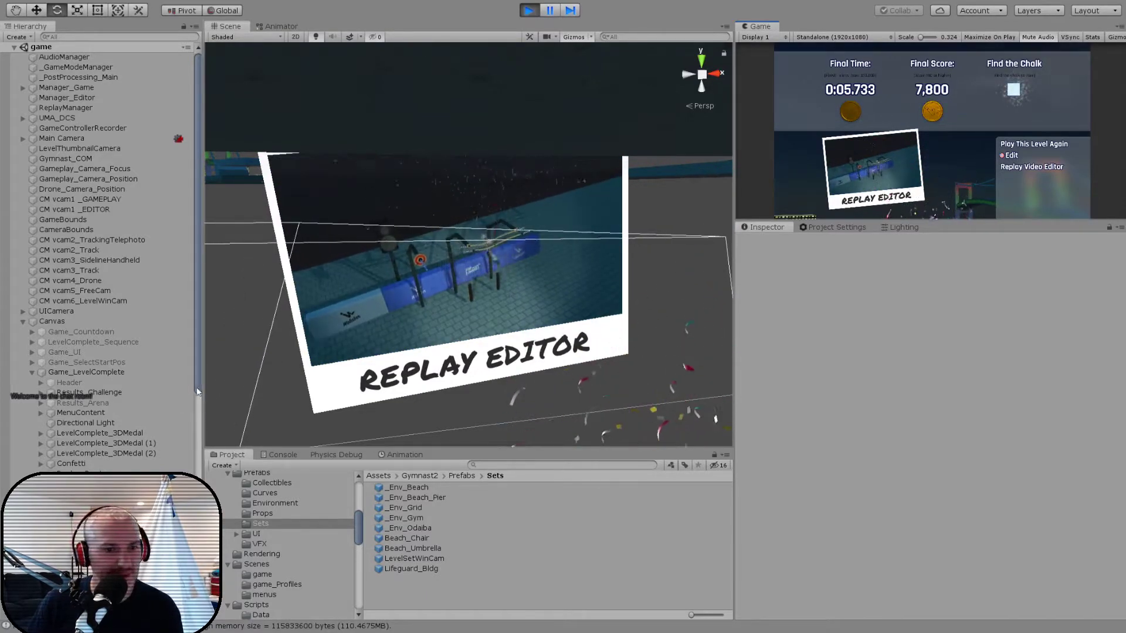
- Tilt the LevelSetWinCam under _Env_Odaiba(Clone) to an X rotation of about -8.5, and view the results screen maximized
scroll(101, 332, down, 10)
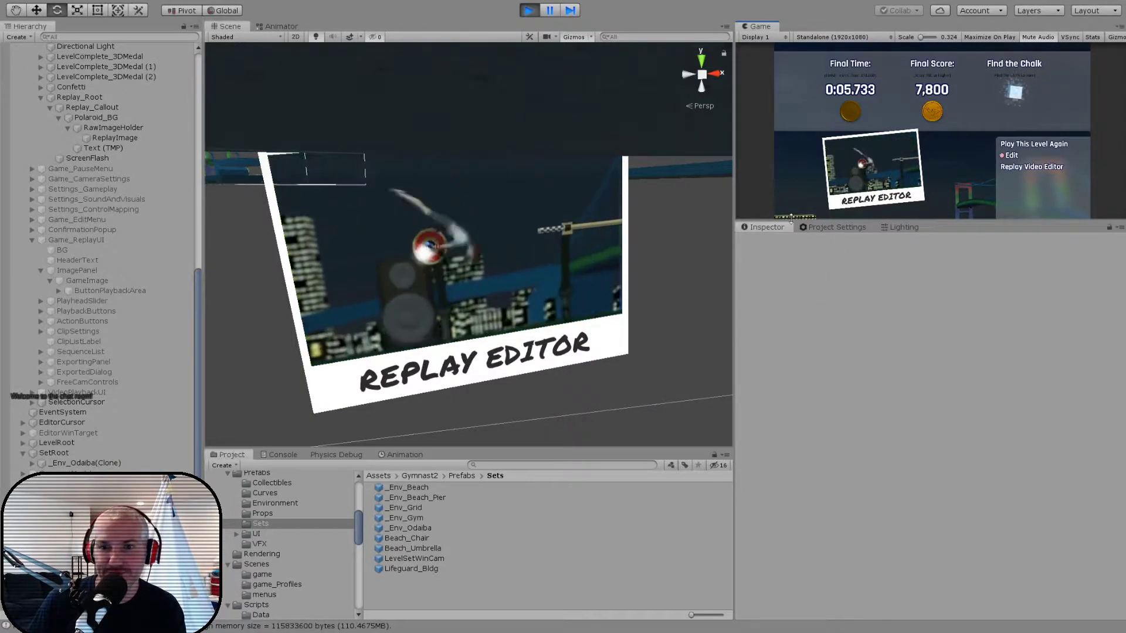
click(31, 463)
click(82, 514)
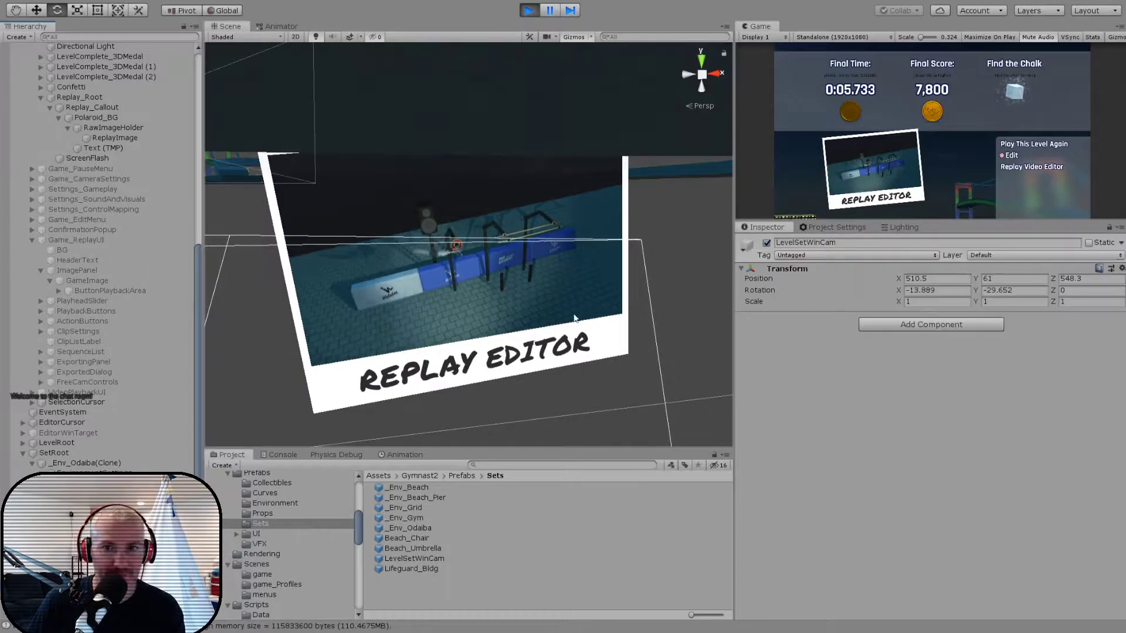
key(f)
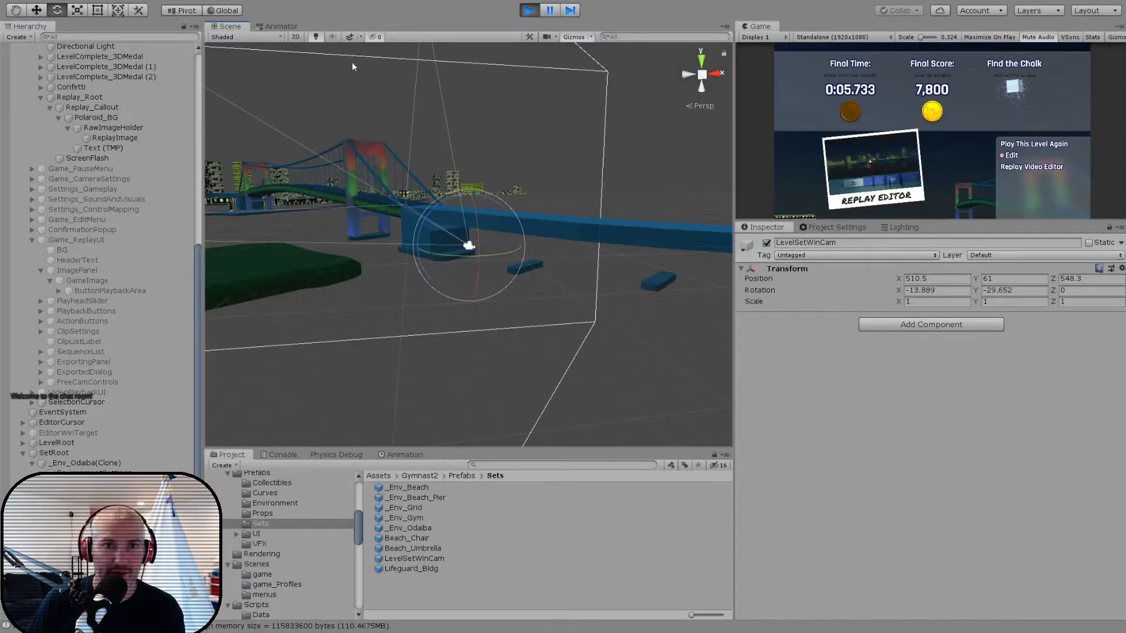
mouse_move(504, 222)
mouse_down()
mouse_move(492, 207)
mouse_move(488, 217)
mouse_up()
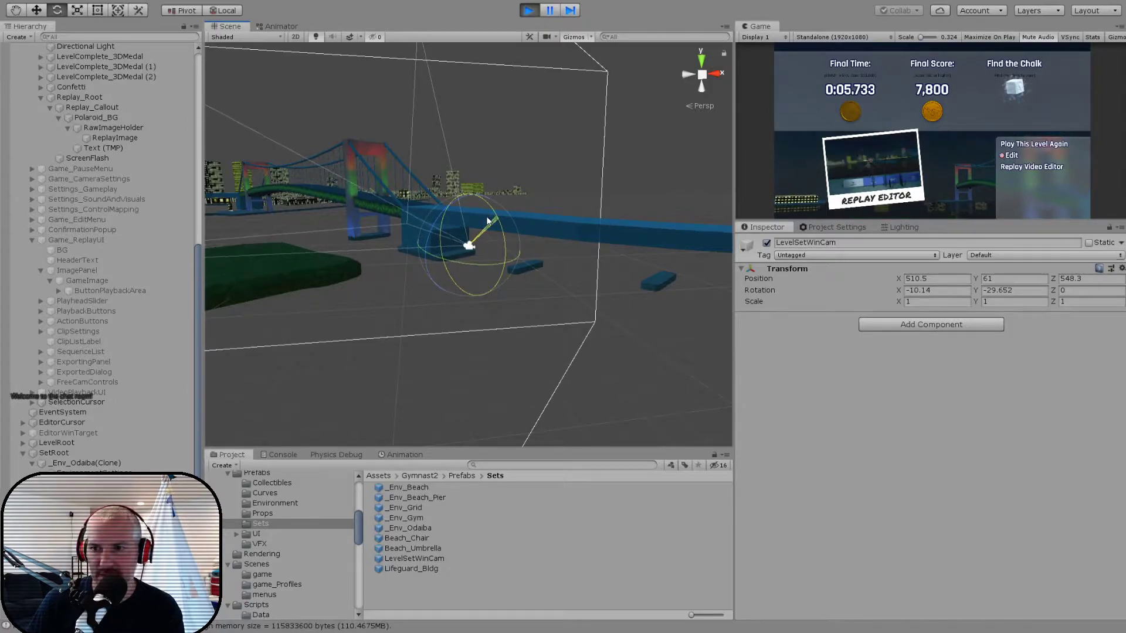
drag(487, 227, 486, 218)
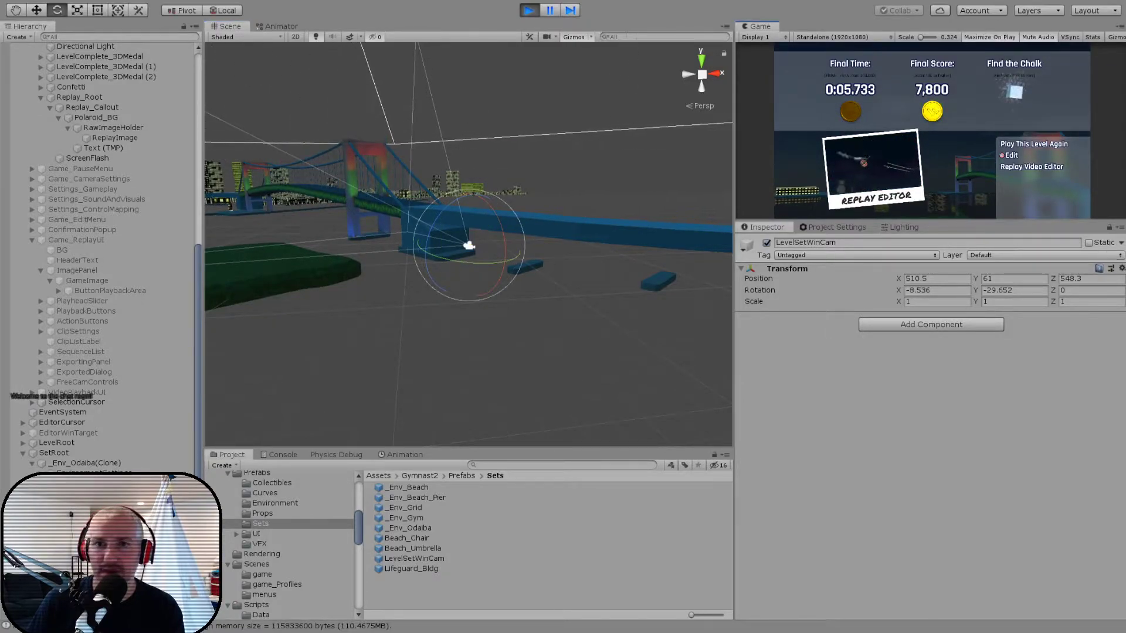
click(553, 14)
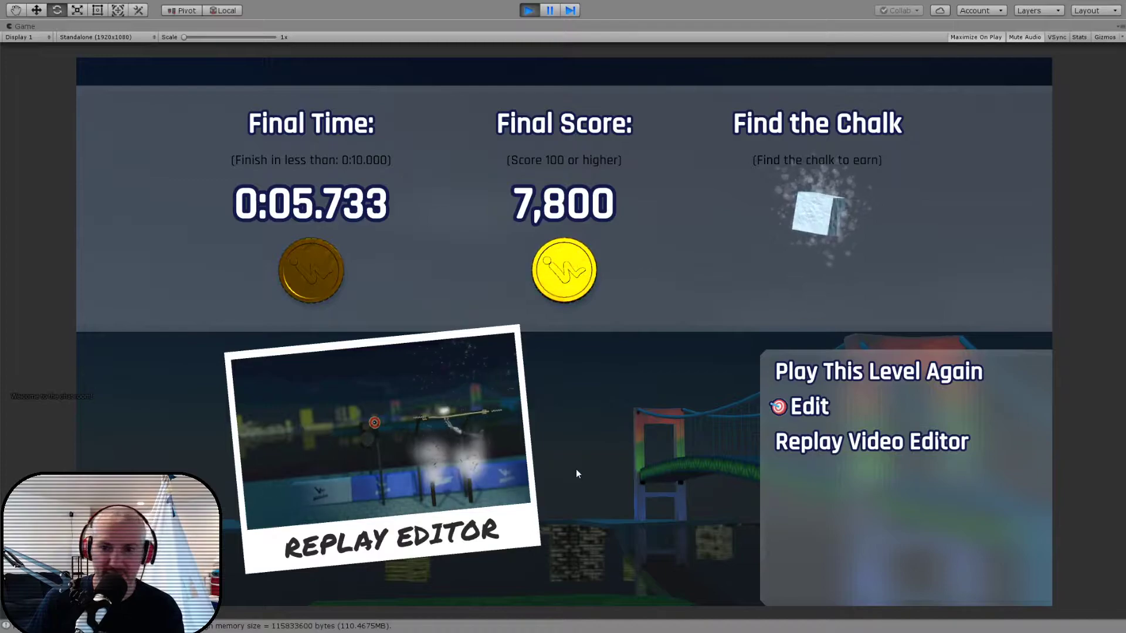
- Pause the game, set the far clipping plane of the Odaiba set's WinCam to 2000, and resume the maximized results screen
click(550, 10)
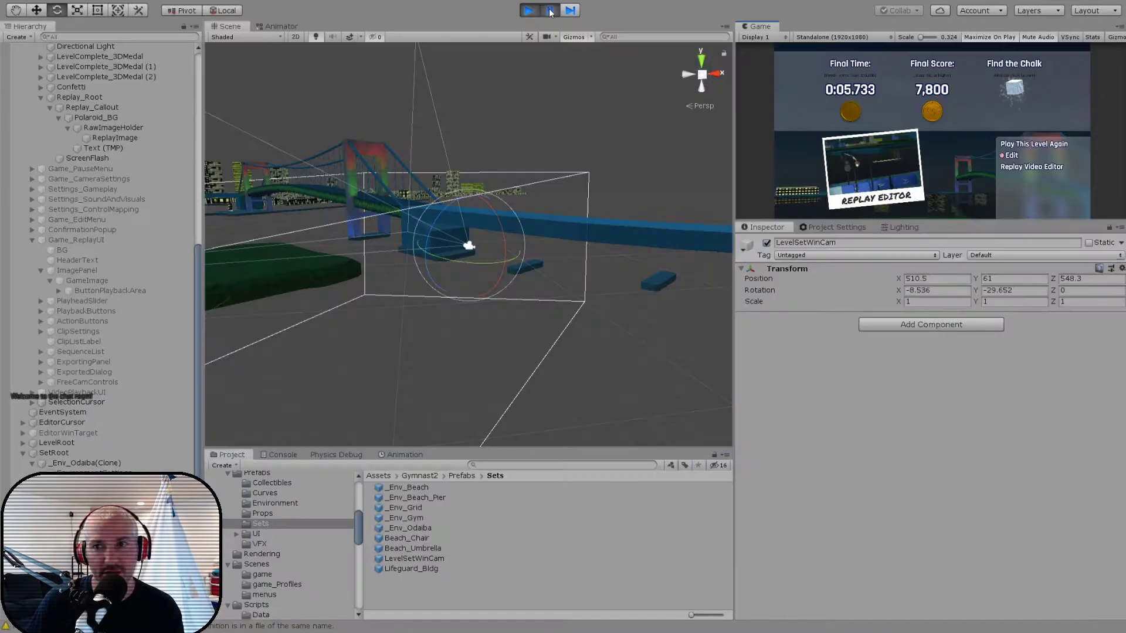
alt+drag(477, 190, 398, 315)
scroll(431, 218, down, 5)
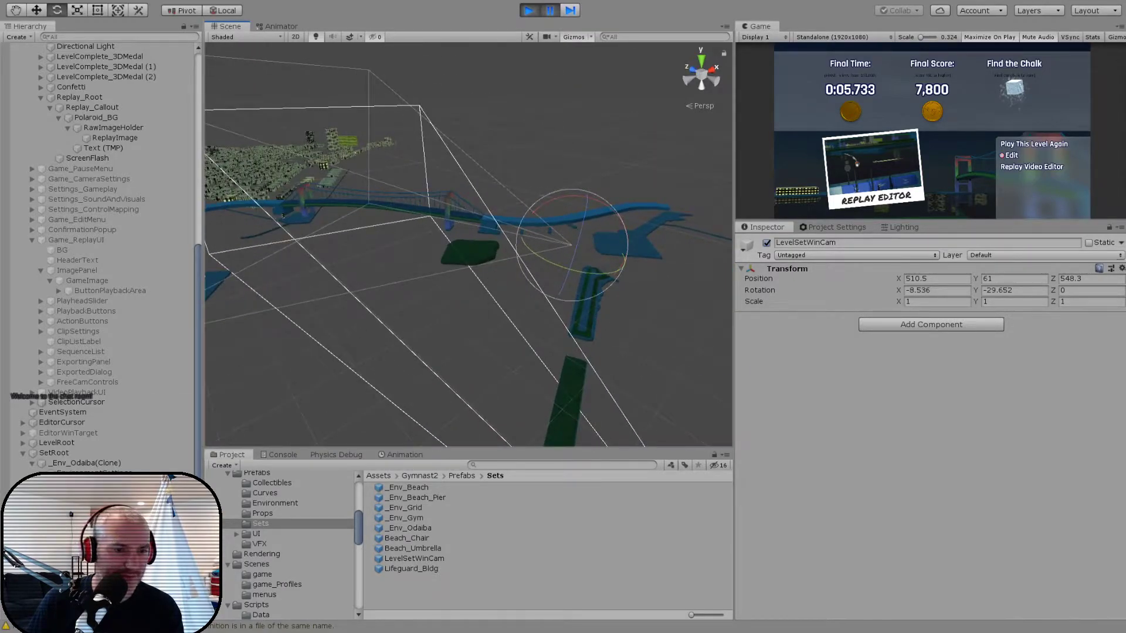
click(82, 544)
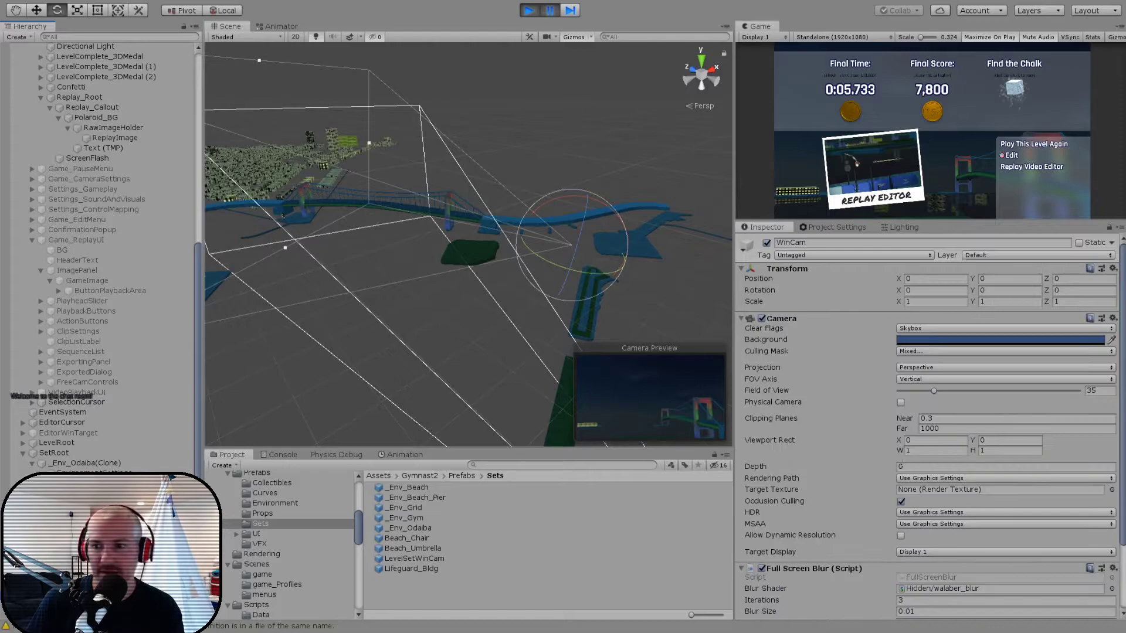
key(Home)
key(Delete)
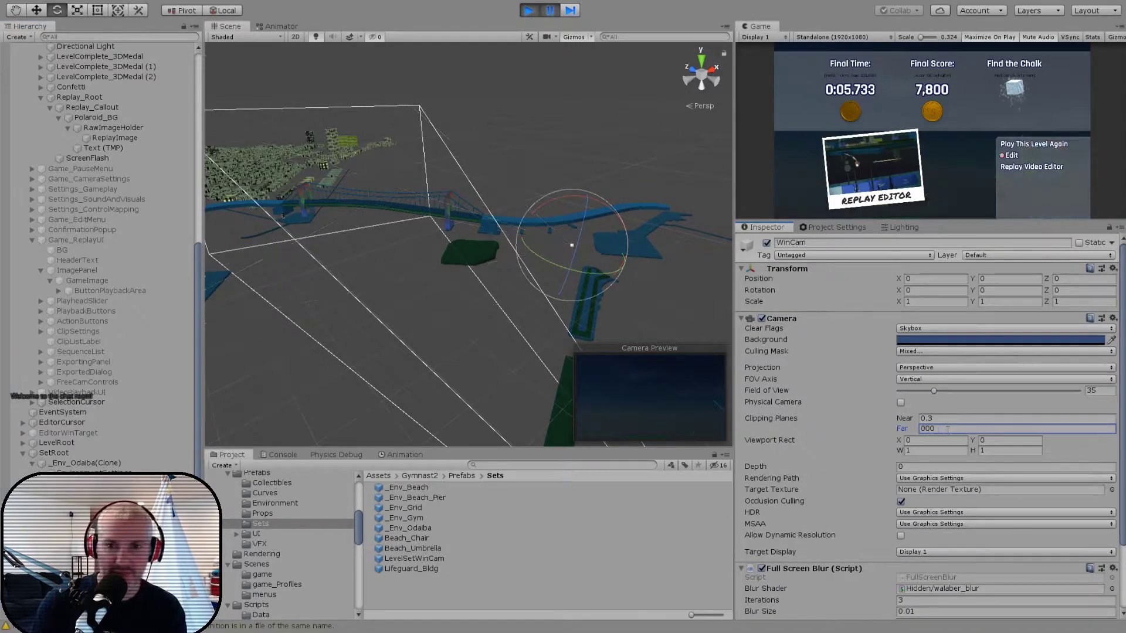
text(2)
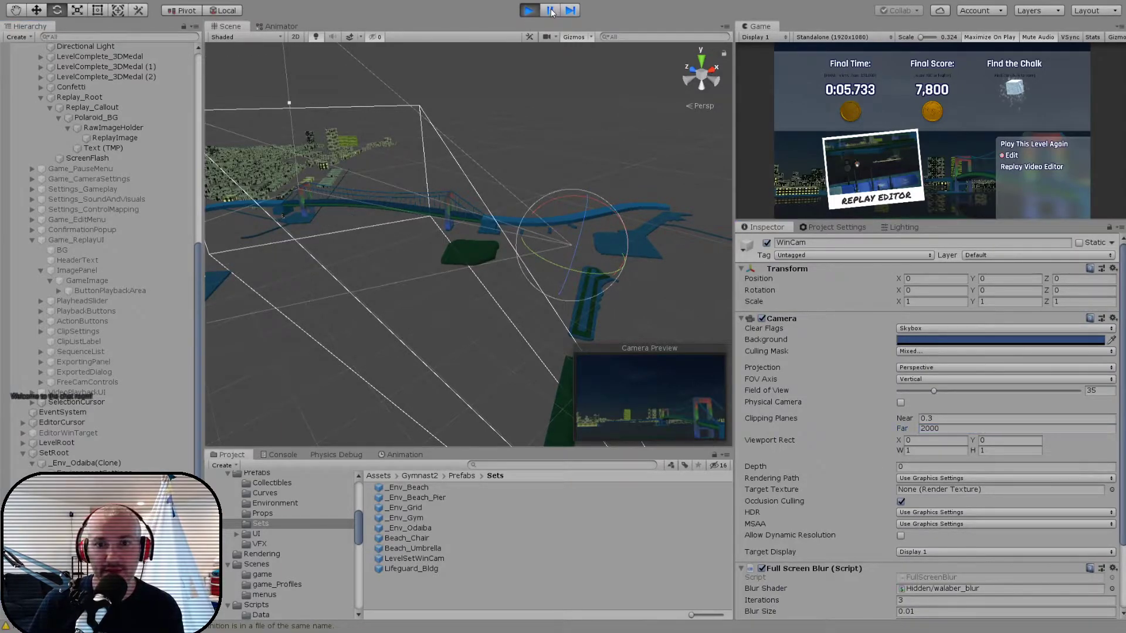
click(551, 12)
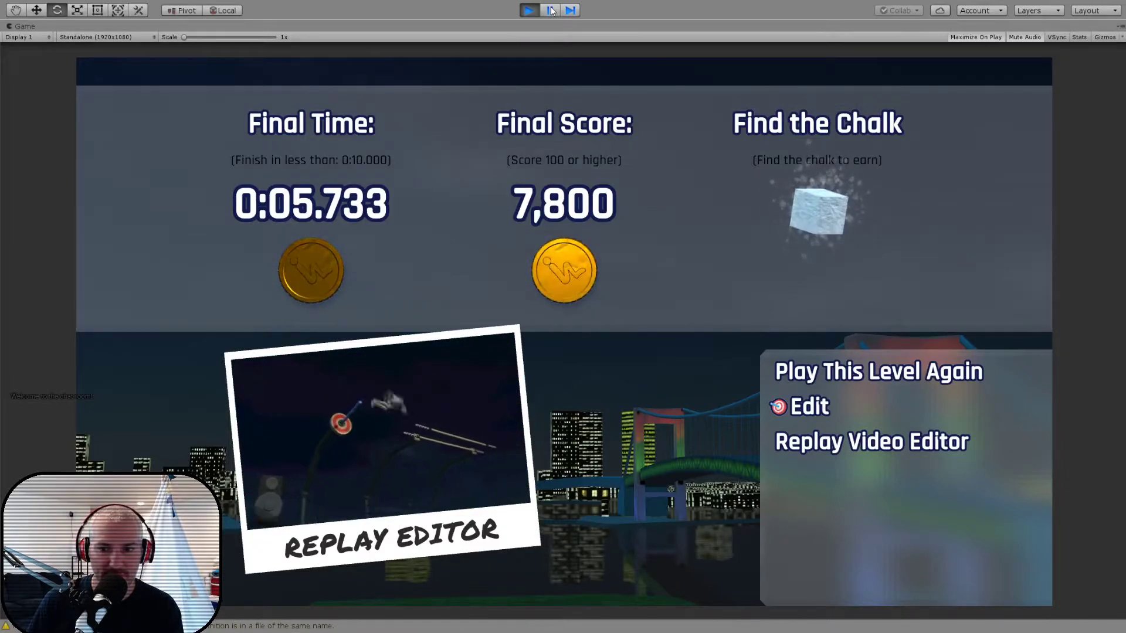
- Pause the game and move the Odaiba set's LevelSetWinCam beside the green island at about X 274, Y 61, Z 674
click(552, 10)
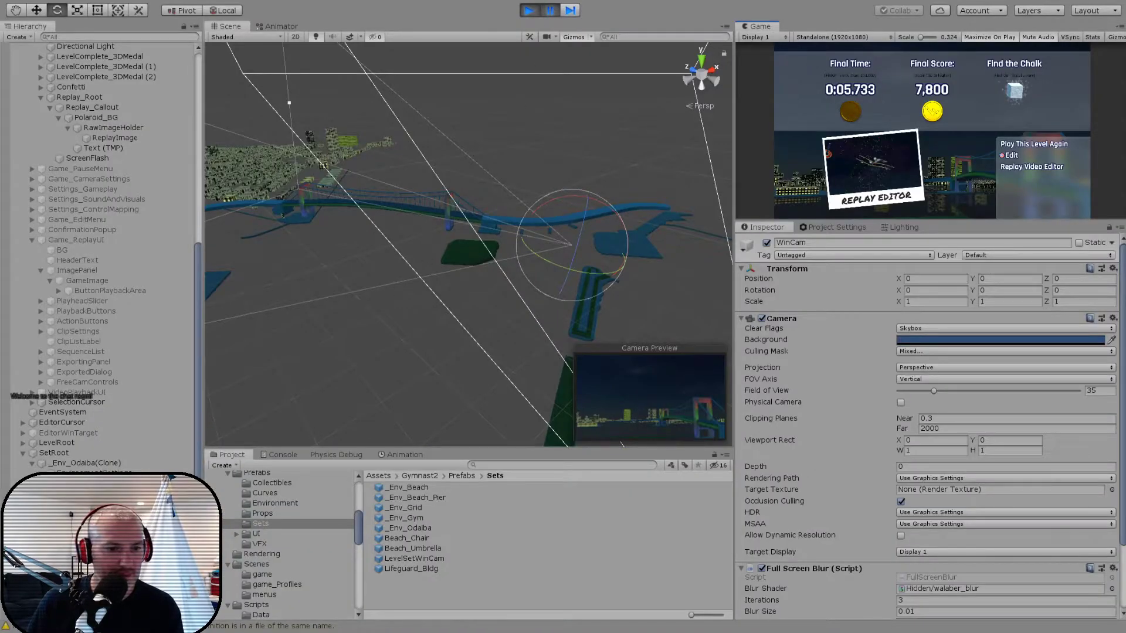
click(82, 552)
alt+drag(557, 322, 452, 346)
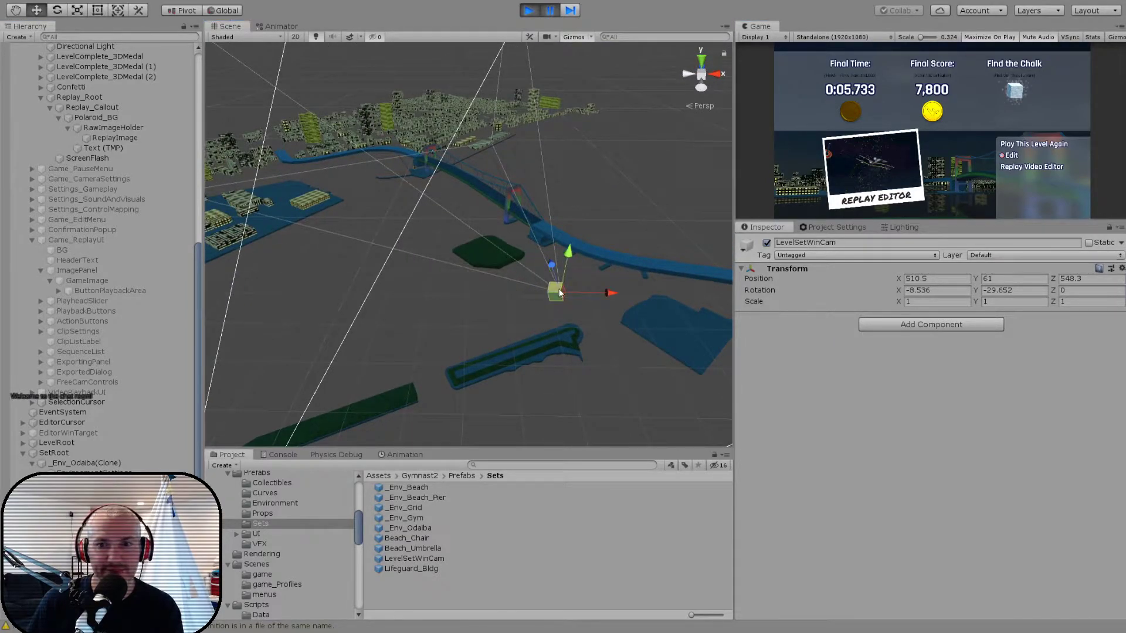
drag(551, 300, 455, 267)
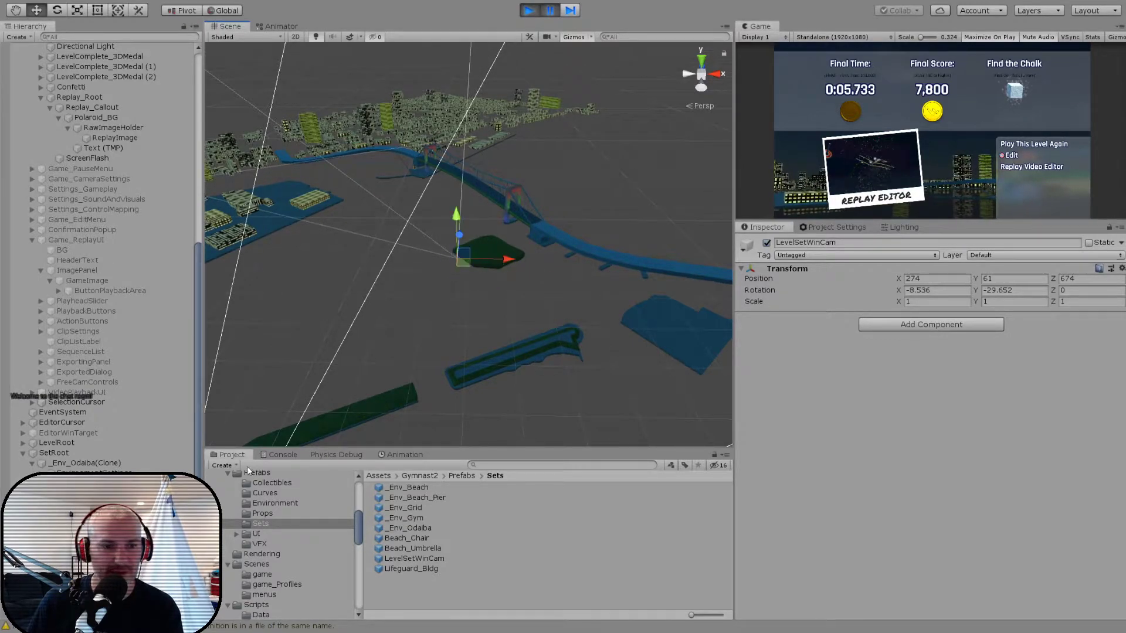
- Widen the WinCam's field of view to about 40.7 and resume the game to view the maximized results screen
click(82, 555)
drag(934, 390, 938, 392)
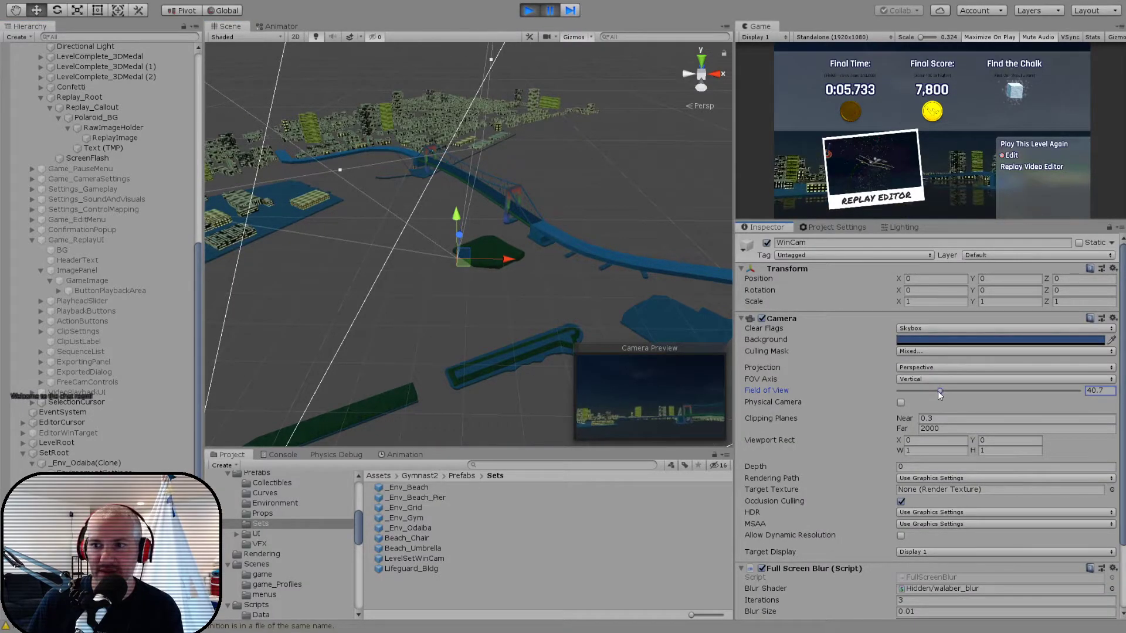
click(555, 16)
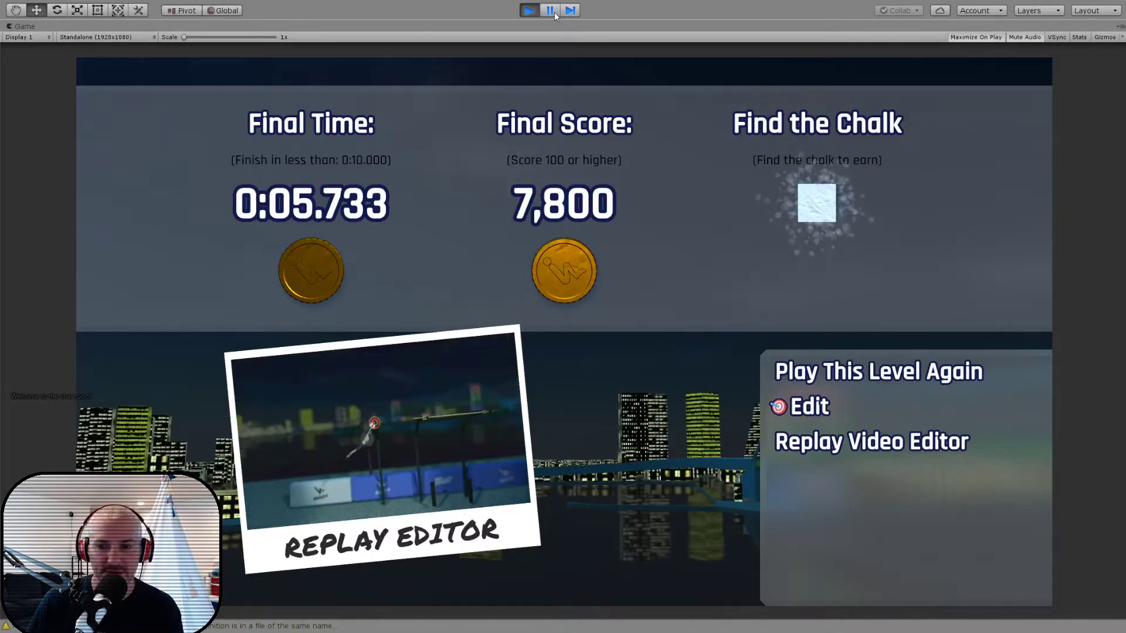
- Pause the game, turn the WinCam toward the bridge to a Y rotation of about 10.8, and resume the results screen
click(555, 16)
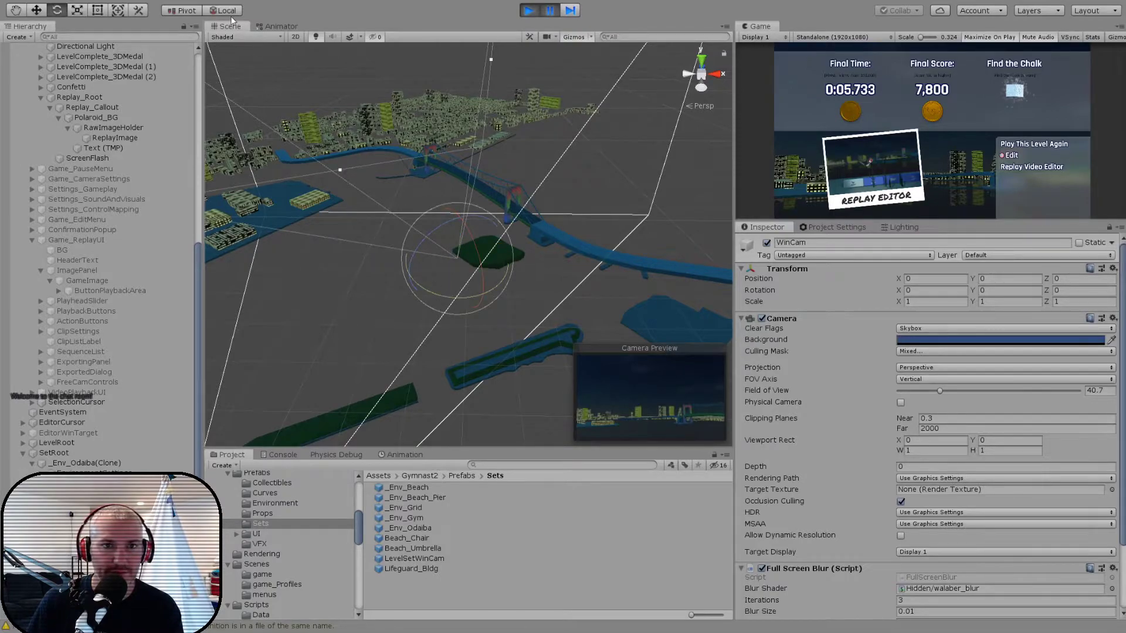
drag(436, 287, 416, 287)
click(546, 14)
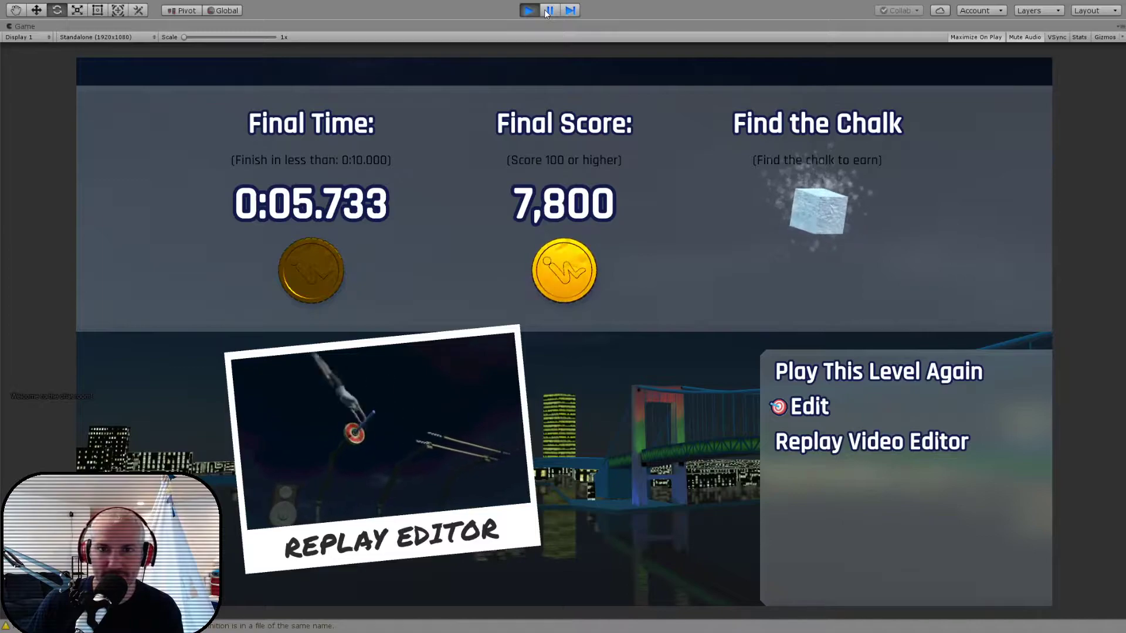
- Pause, move the WinCam to about X -206, Y 22, Z -148, turn it to about 19.8 on Y, and resume the results screen
click(547, 12)
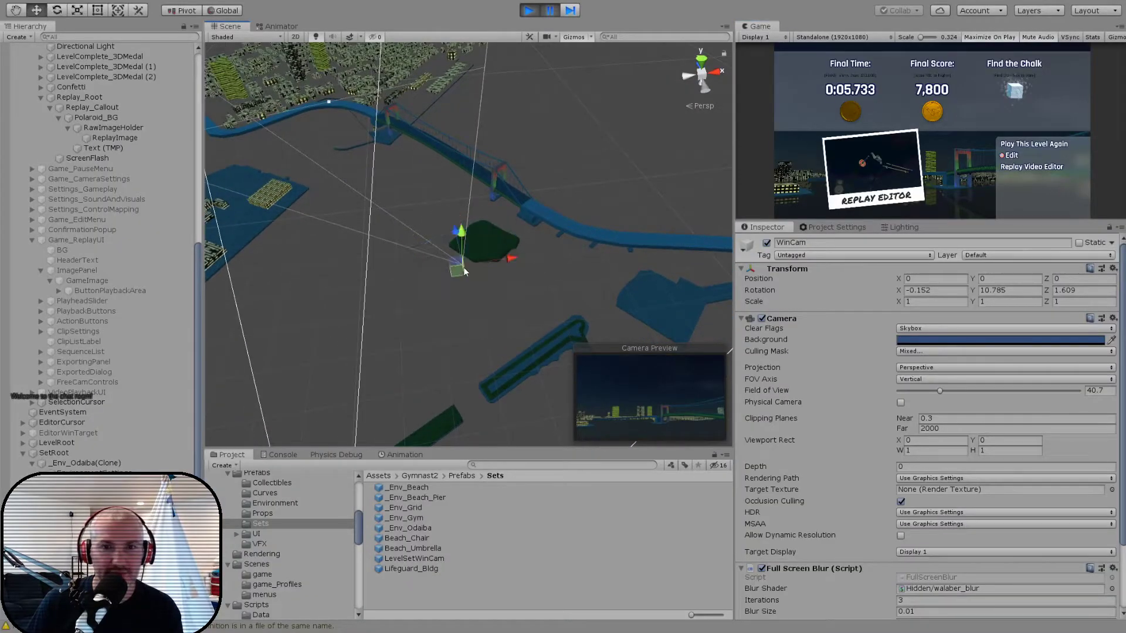
drag(458, 268, 427, 374)
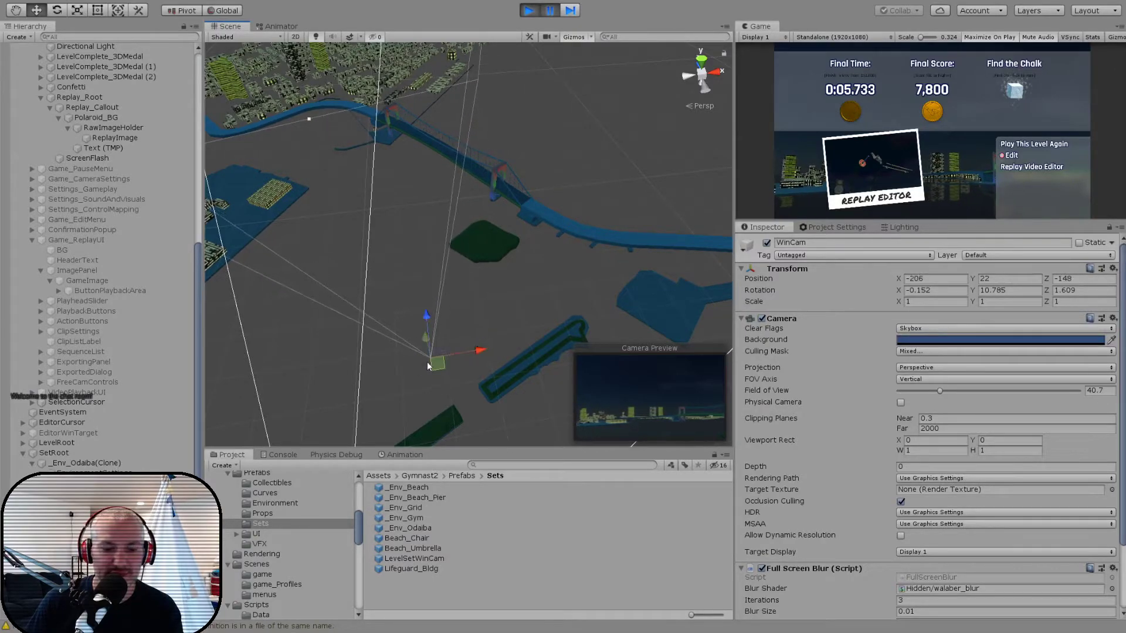
alt+drag(381, 178, 383, 161)
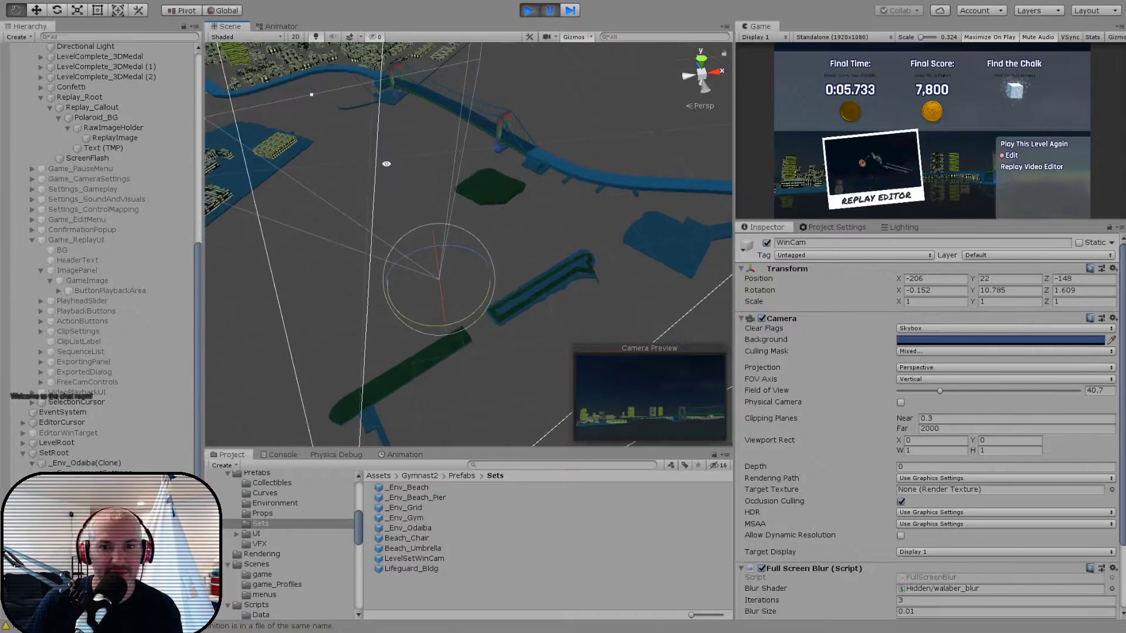
drag(467, 316, 450, 319)
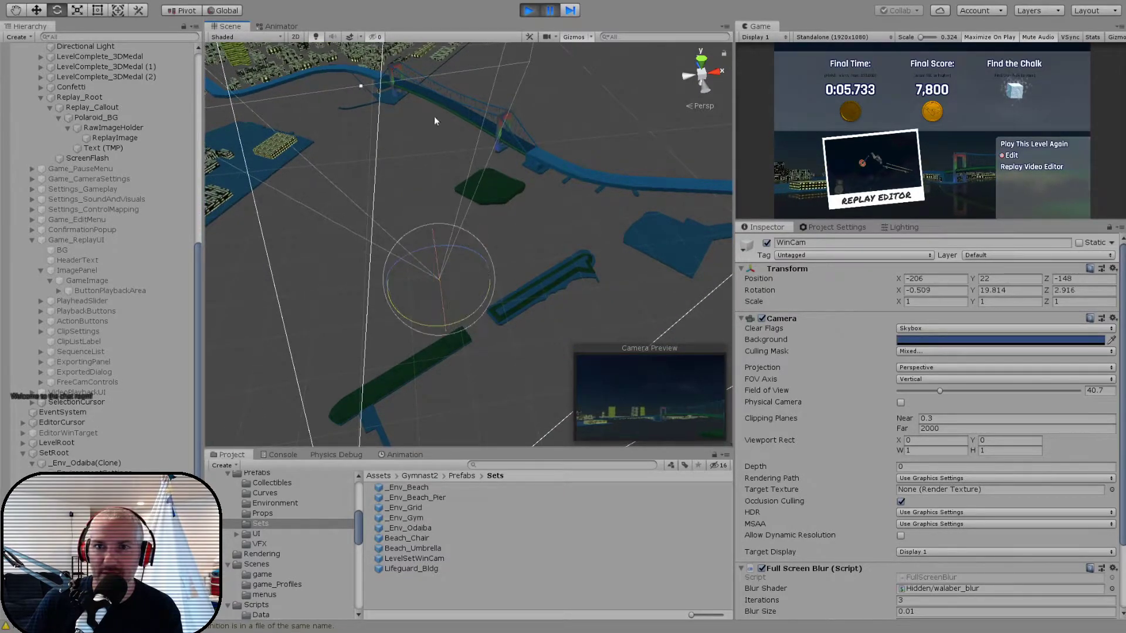
click(549, 15)
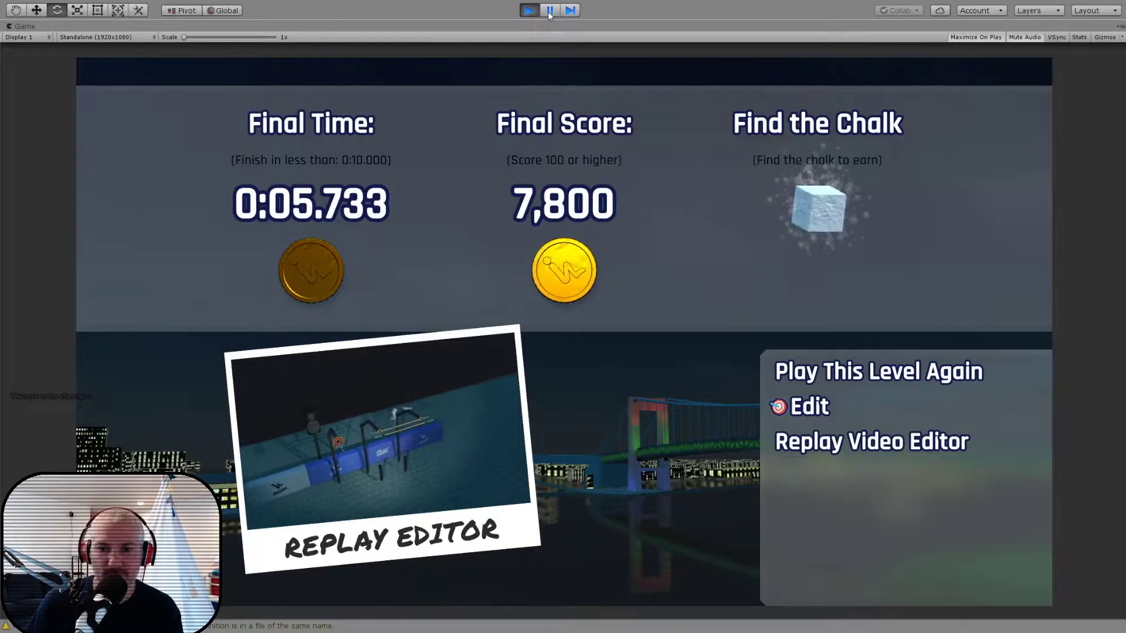
- Pause the game, set the WinCam's Z rotation to 0, and briefly resume play to check the results screen
click(552, 12)
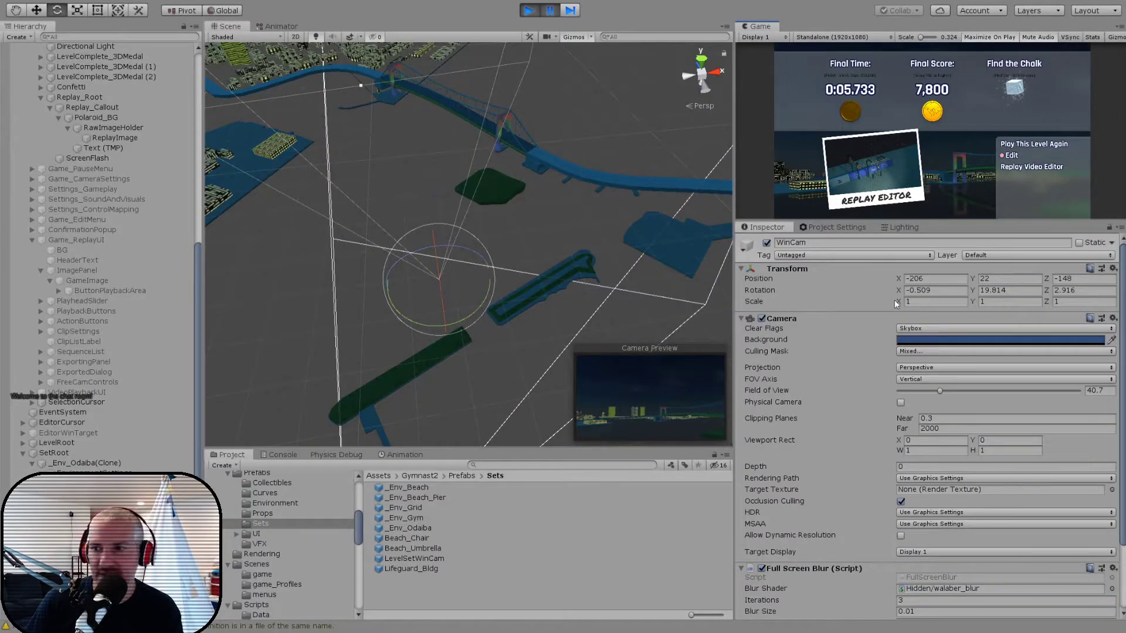
text(0)
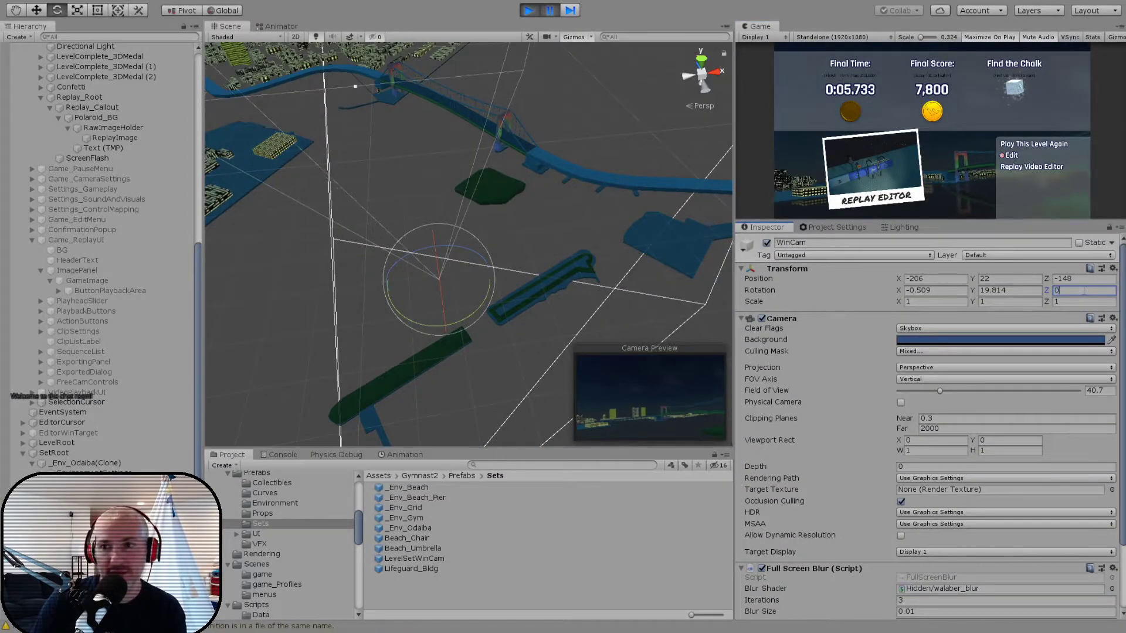
click(551, 12)
click(551, 11)
- Undo the WinCam's Z rotation change and try adjusting its tilt with the Rotate tool in global and local orientation
mouse_move(508, 196)
alt+mouse_down()
mouse_move(501, 181)
mouse_move(515, 182)
mouse_move(487, 214)
mouse_move(491, 204)
alt+mouse_up()
key(w)
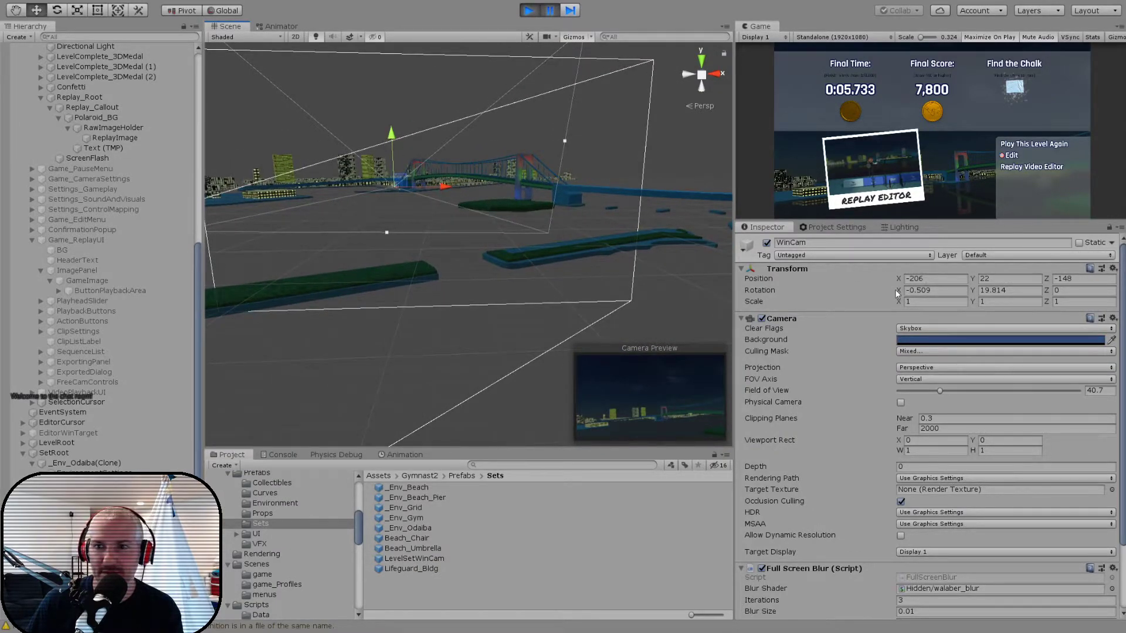
key(ctrl+z)
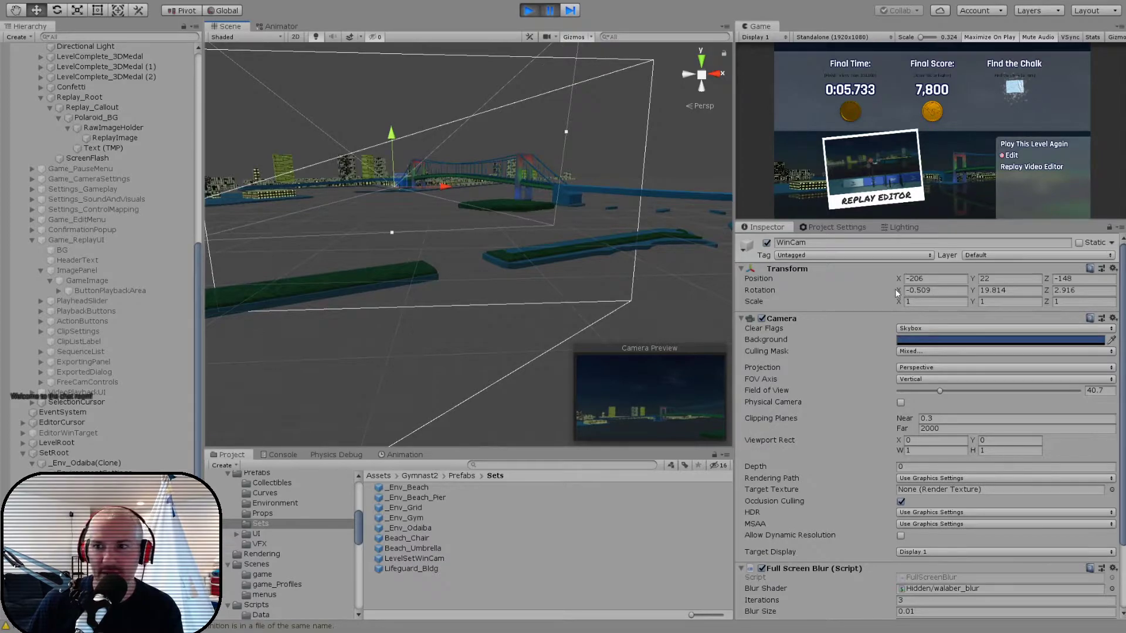
alt+drag(563, 177, 541, 177)
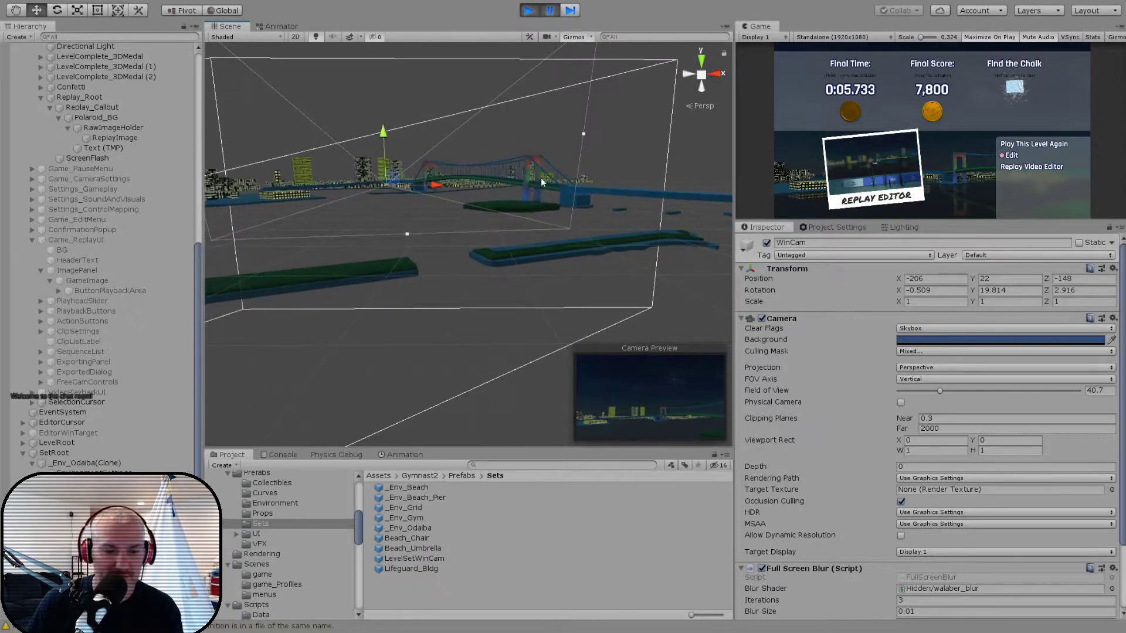
drag(421, 149, 422, 151)
drag(423, 152, 423, 155)
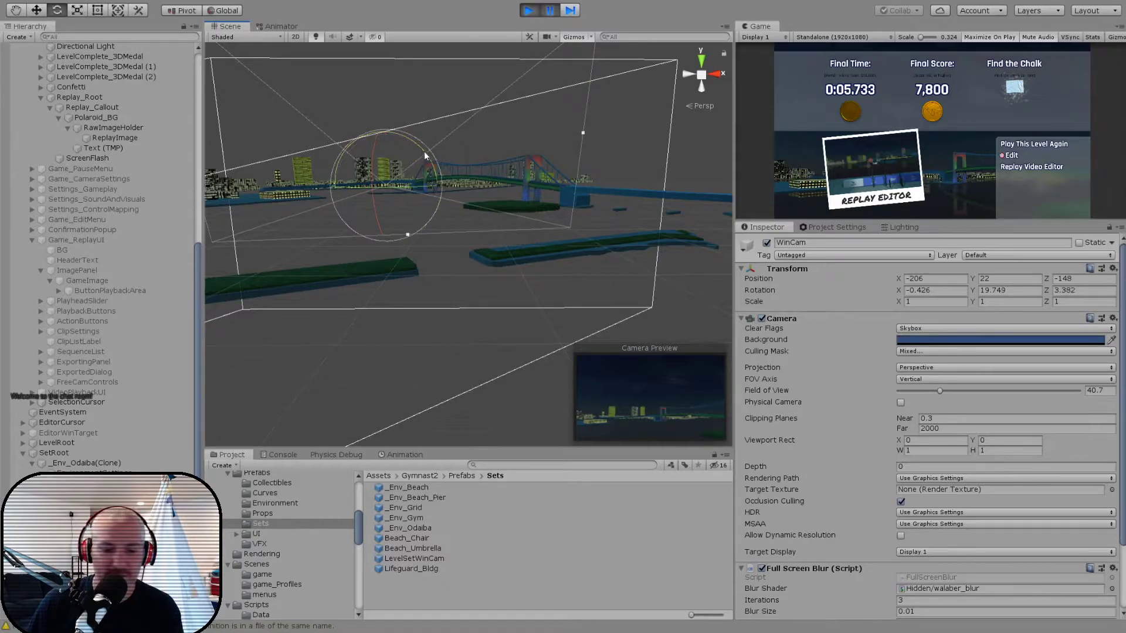
key(x)
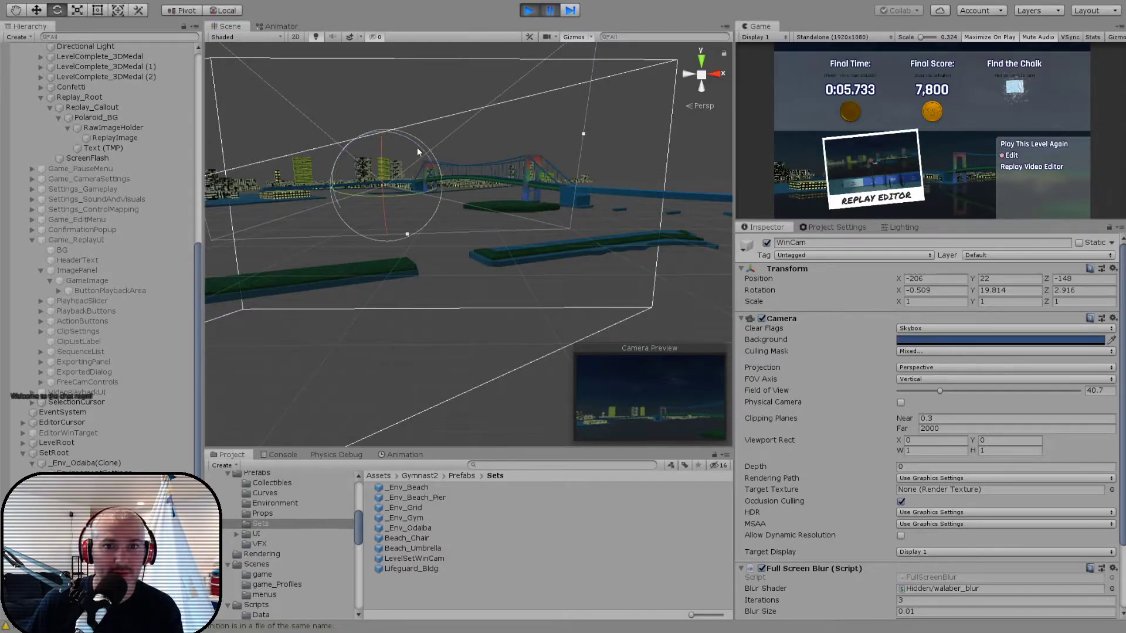
drag(417, 151, 420, 154)
- Set the WinCam's Z rotation to 0 and X rotation to about -0.66, and resume the results screen
click(1085, 290)
text(0)
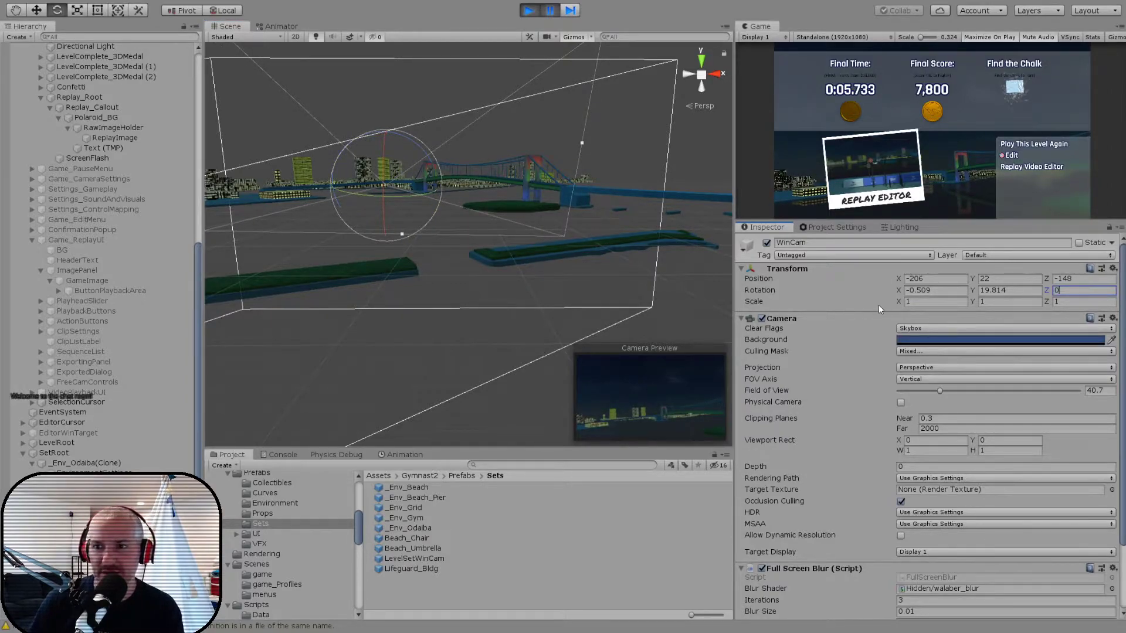
drag(899, 287, 891, 291)
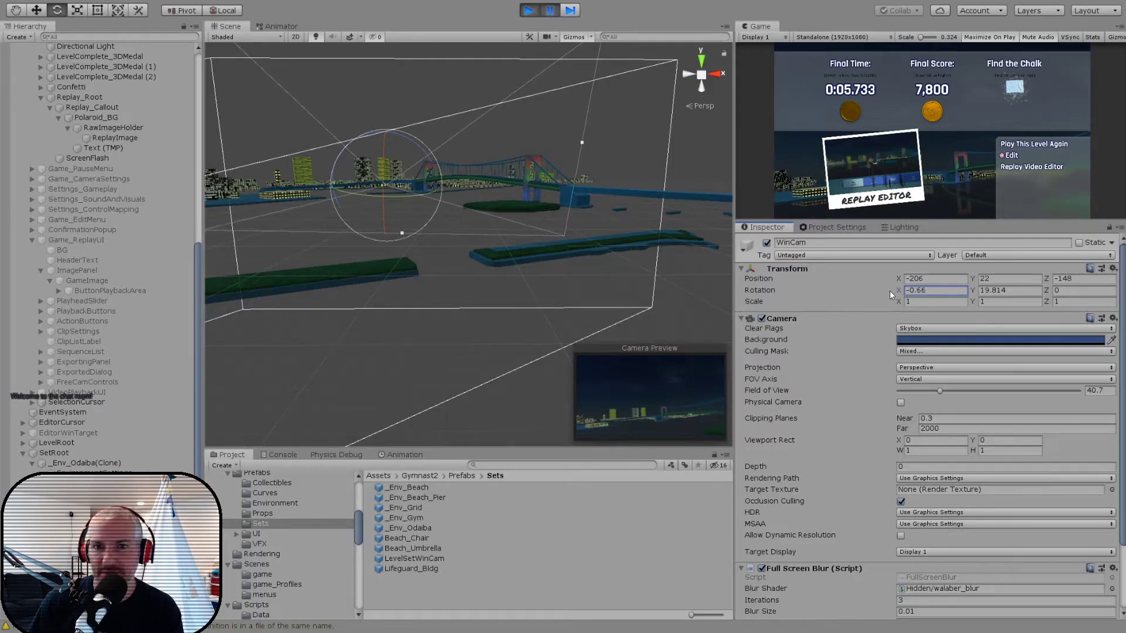
click(553, 14)
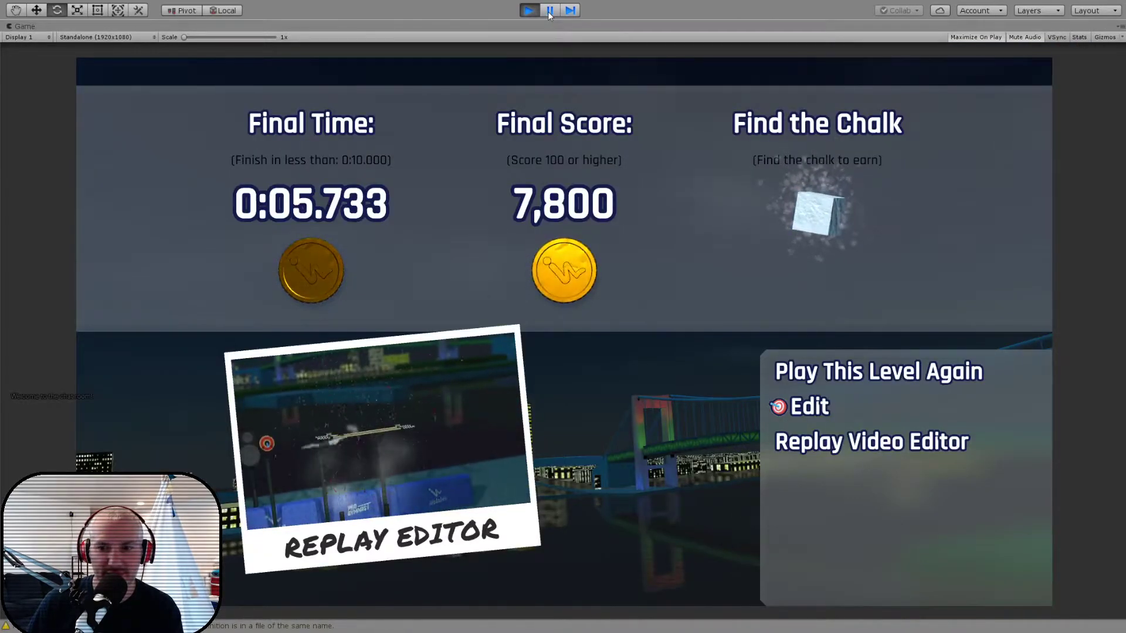
- Pause the game and reset the WinCam's X, Y and Z rotation to 0
click(550, 10)
alt+drag(444, 221, 445, 171)
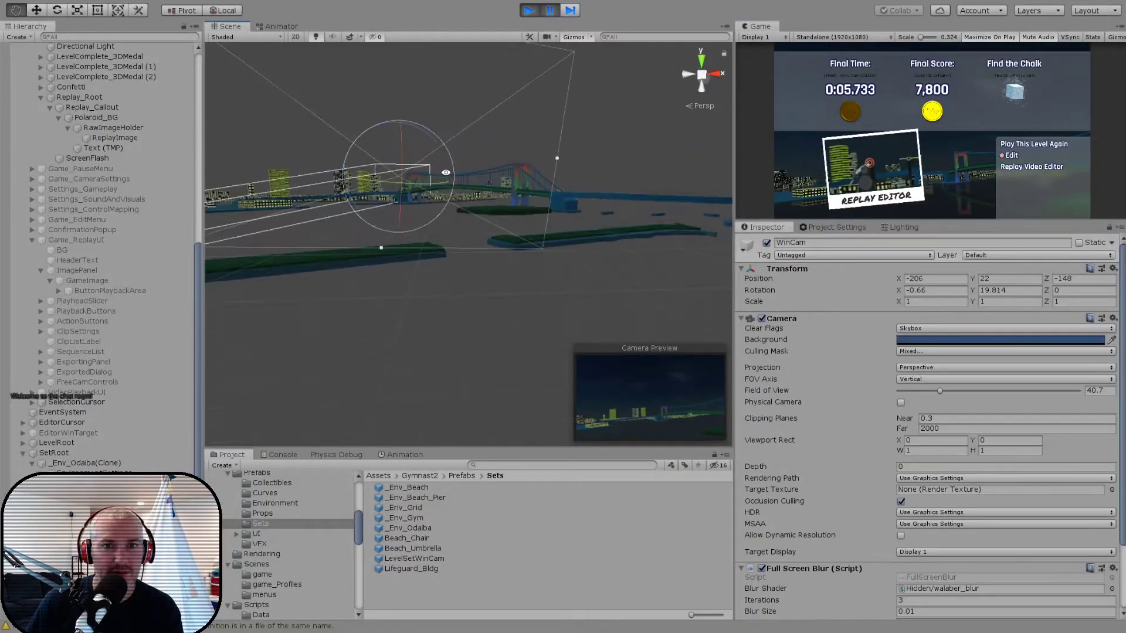
click(702, 77)
click(702, 74)
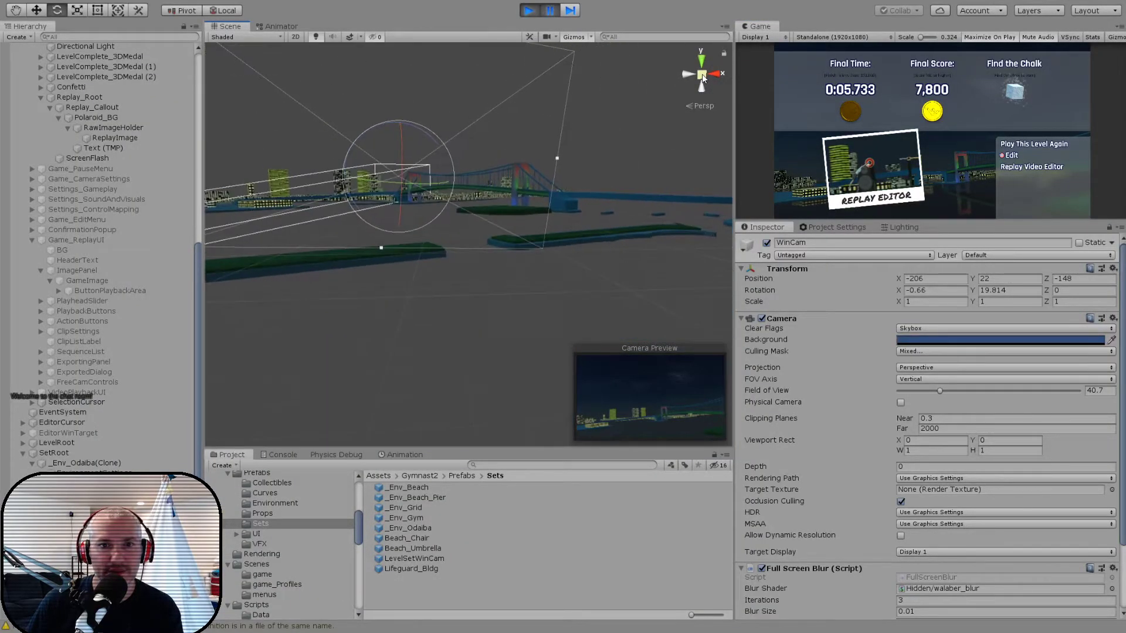
alt+drag(554, 159, 581, 197)
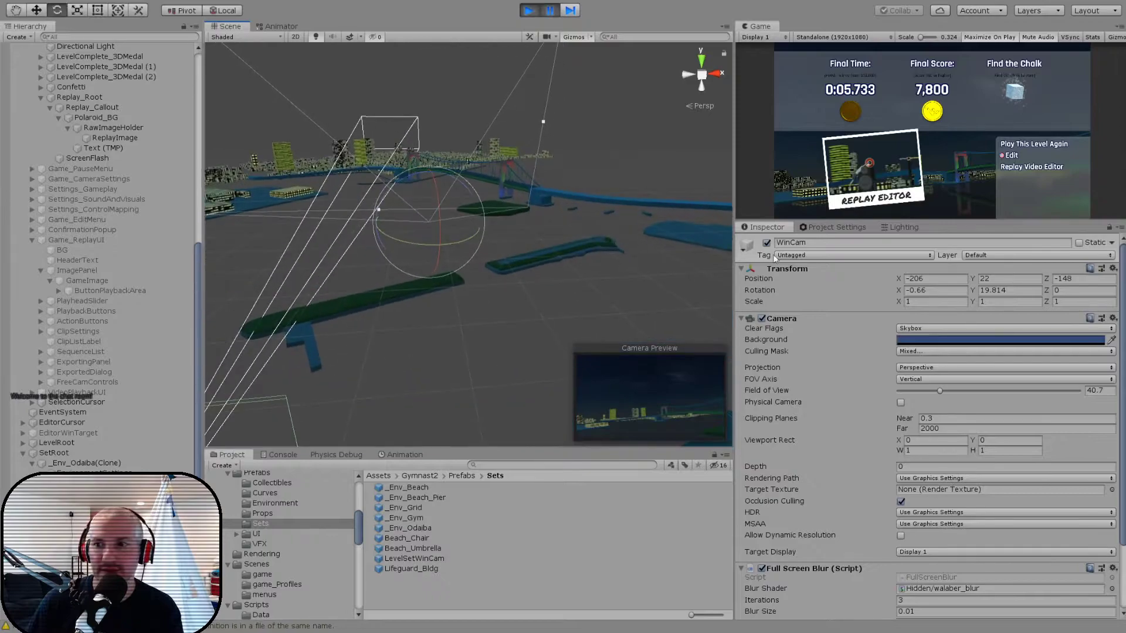
click(925, 290)
text(0)
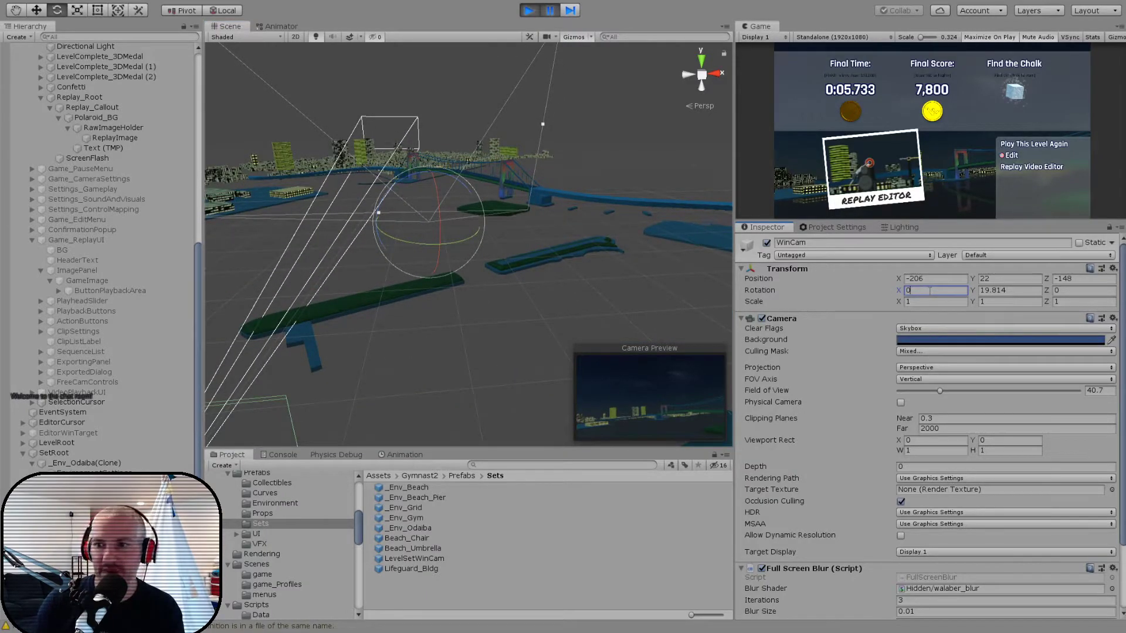
key(Tab)
text(0)
key(Tab)
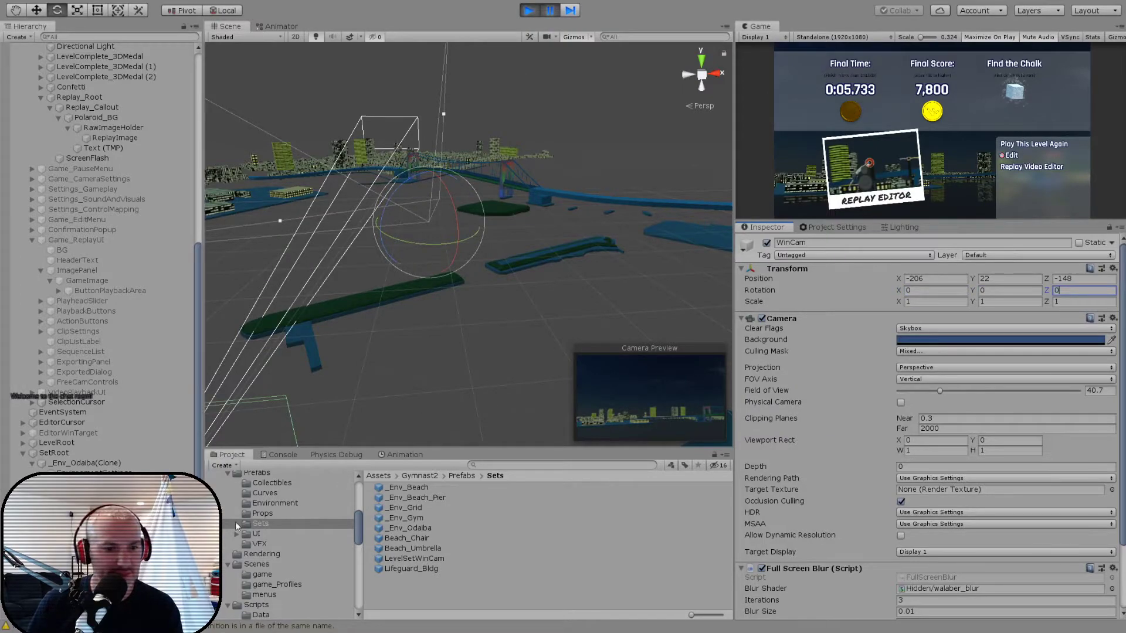
- Reset the WinCam's local position to 0, 0, 0 under LevelSetWinCam
click(88, 504)
alt+drag(431, 303, 419, 310)
click(76, 525)
click(930, 279)
text(0)
key(Tab)
text(0)
key(Tab)
text(0)
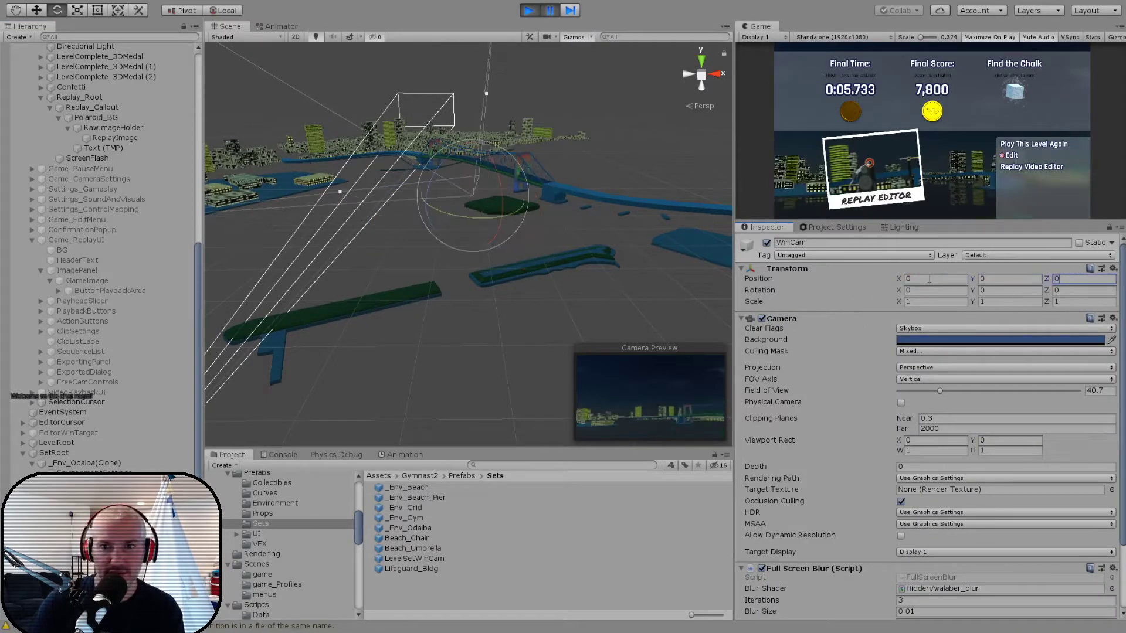
- Move the parent LevelSetWinCam back from the island to about X 176, Y 41, Z 461
click(88, 504)
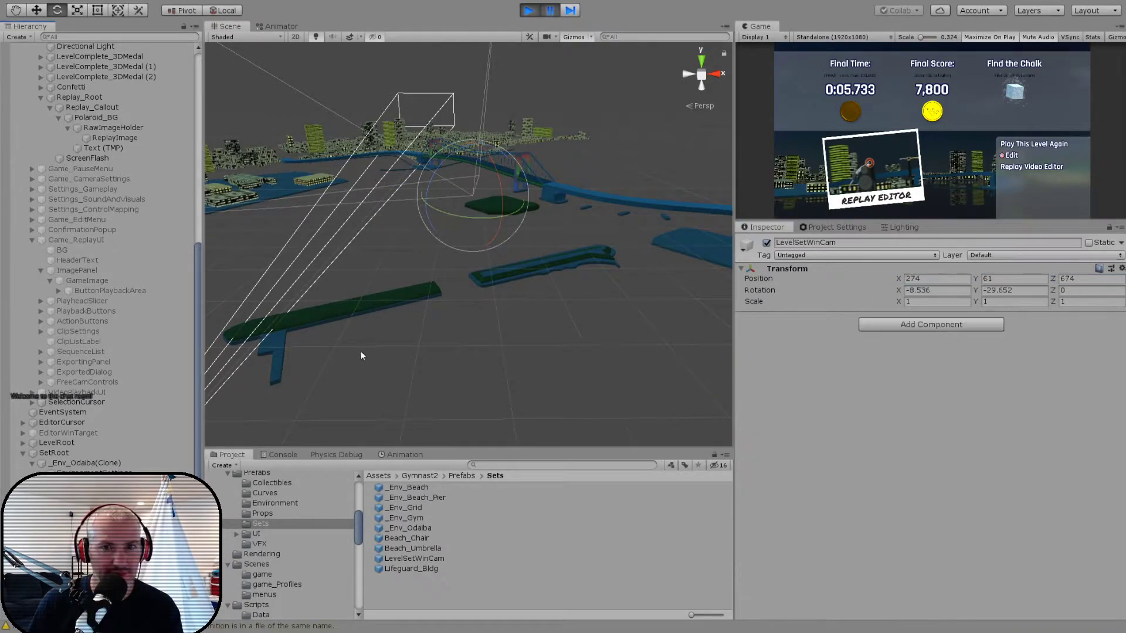
alt+drag(415, 325, 399, 350)
key(w)
drag(472, 201, 414, 229)
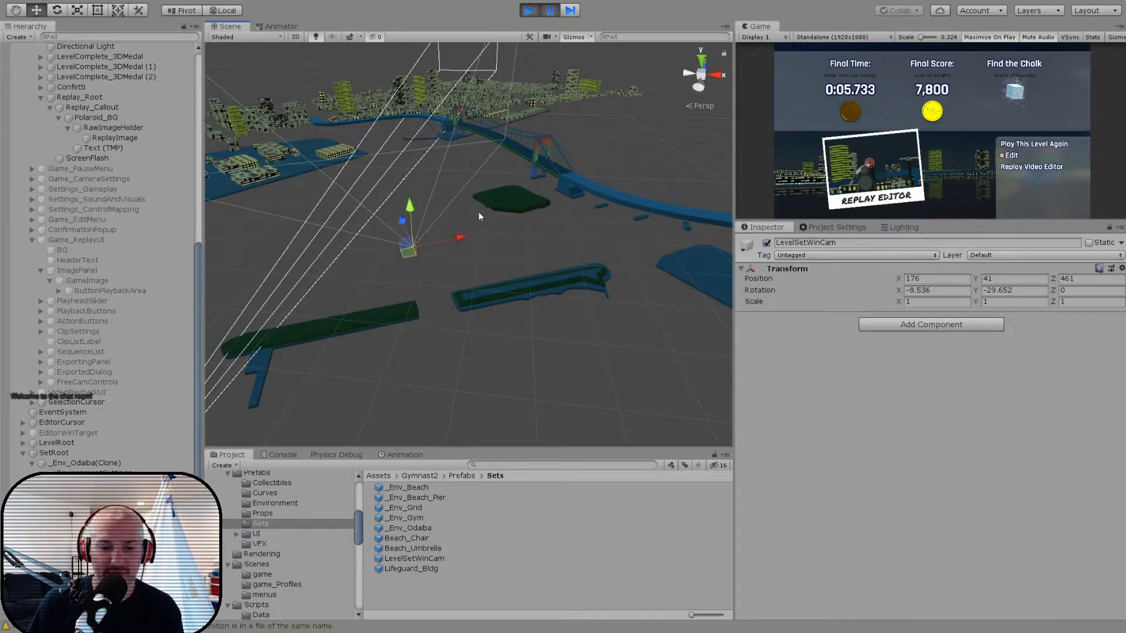
- Rotate LevelSetWinCam to about X -13.24, Y -9.49, Z 0, check the maximized results screen, and pause the game again
key(e)
drag(441, 275, 411, 285)
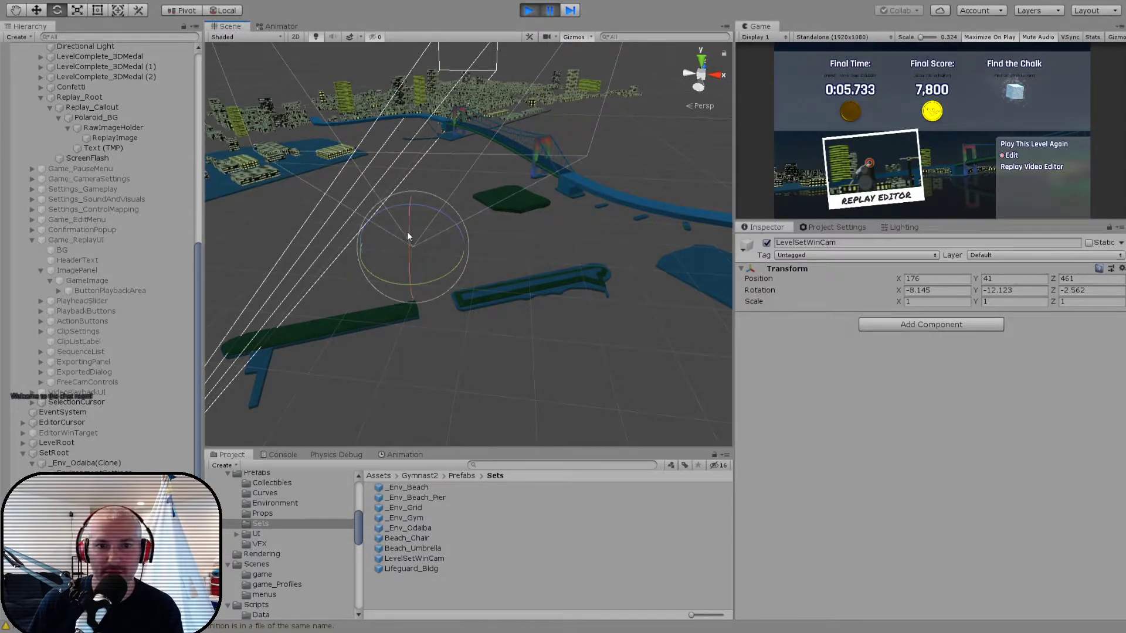
click(1088, 290)
text(0)
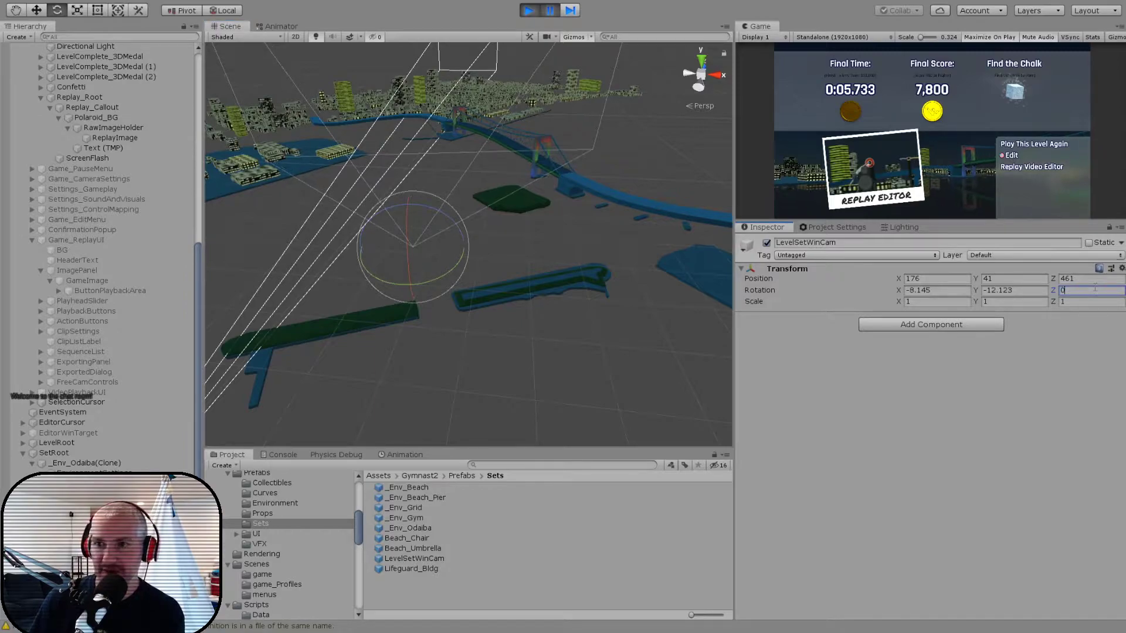
drag(903, 291, 796, 290)
mouse_move(977, 290)
mouse_down()
mouse_move(937, 287)
mouse_move(994, 290)
mouse_up()
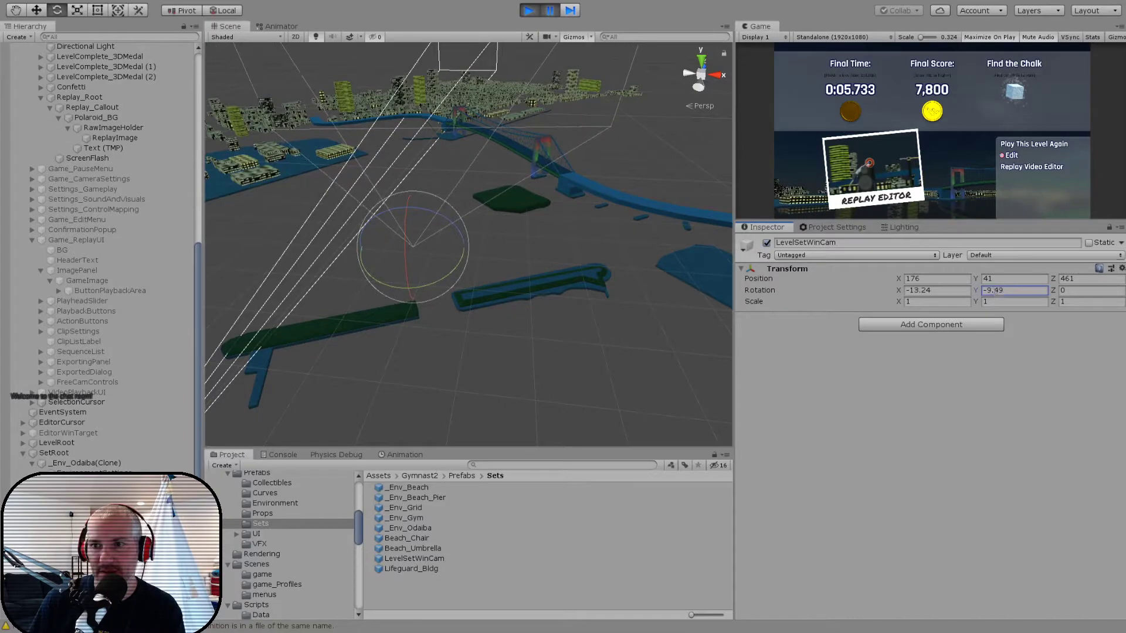
click(552, 15)
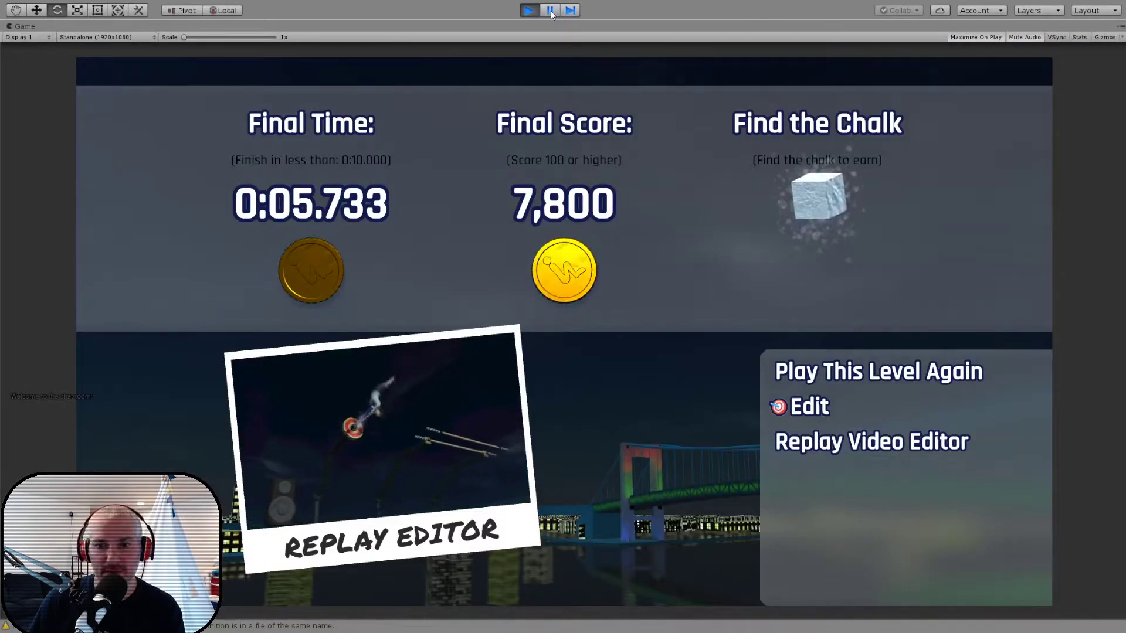
click(551, 15)
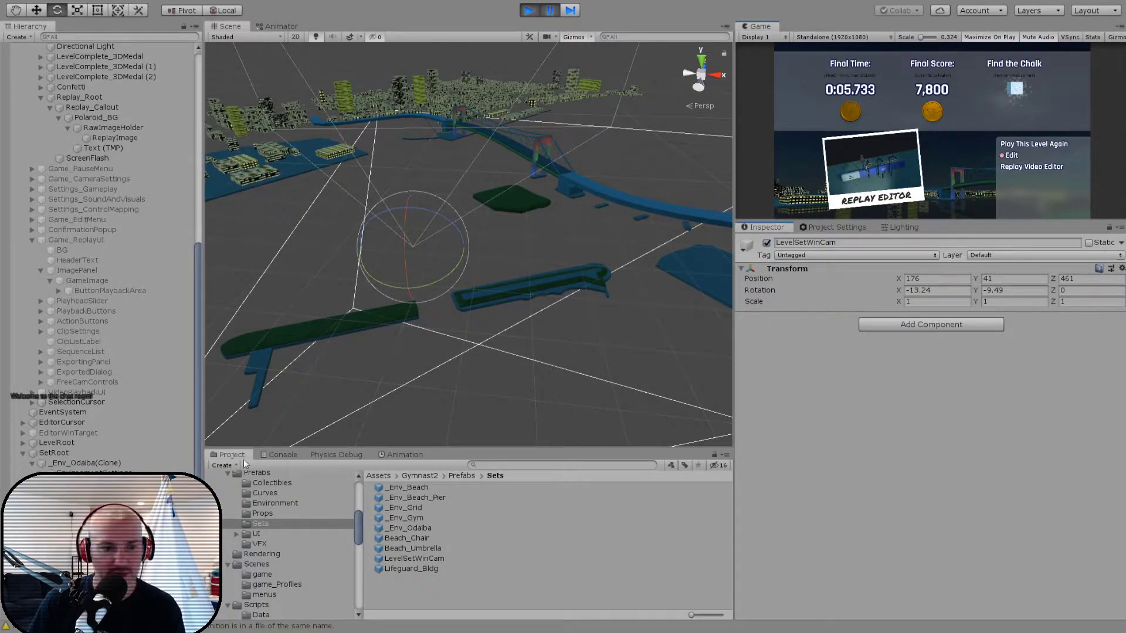
- Stop the game and set LevelSetWinCam in the _Env_Odaiba prefab to position 176, 41, 461 and rotation -13.24, -9.49, 0
click(82, 551)
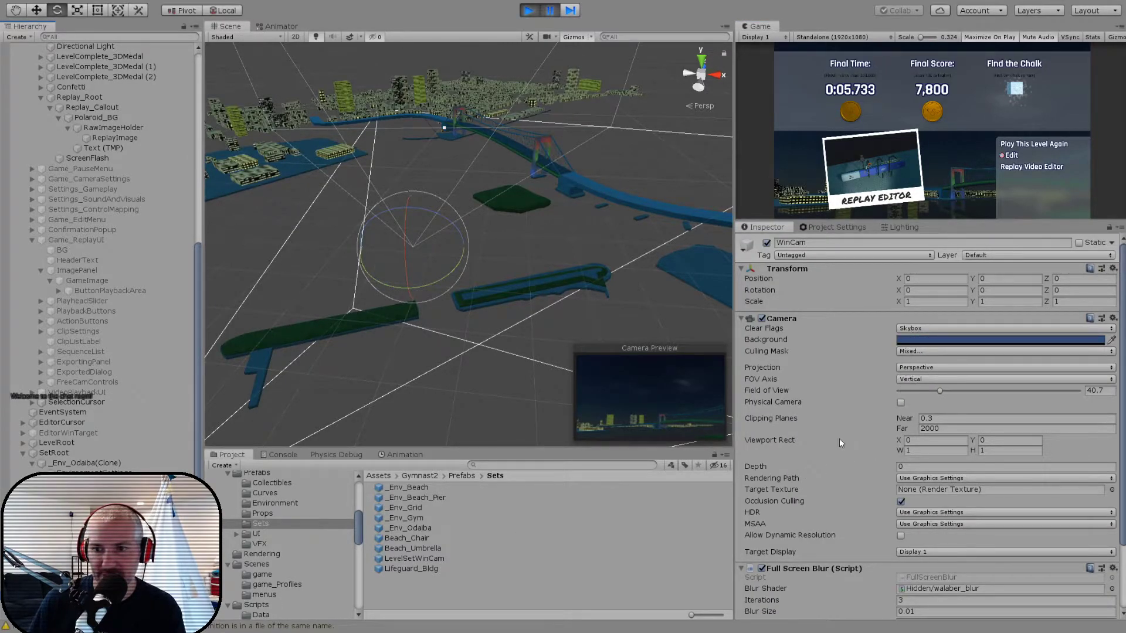
click(528, 10)
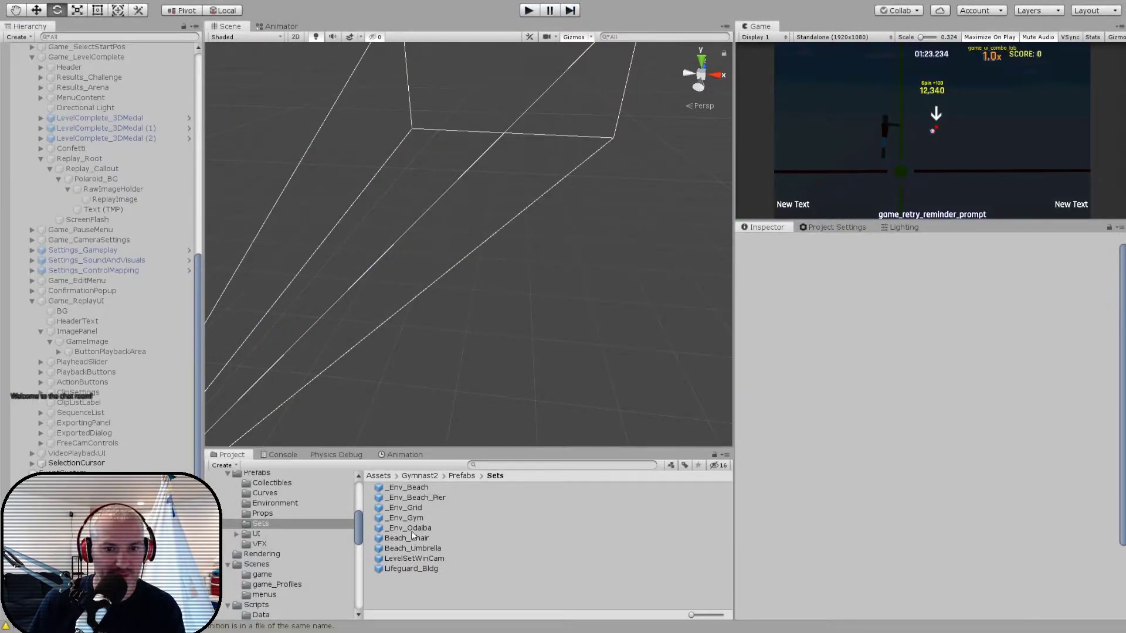
double_click(411, 528)
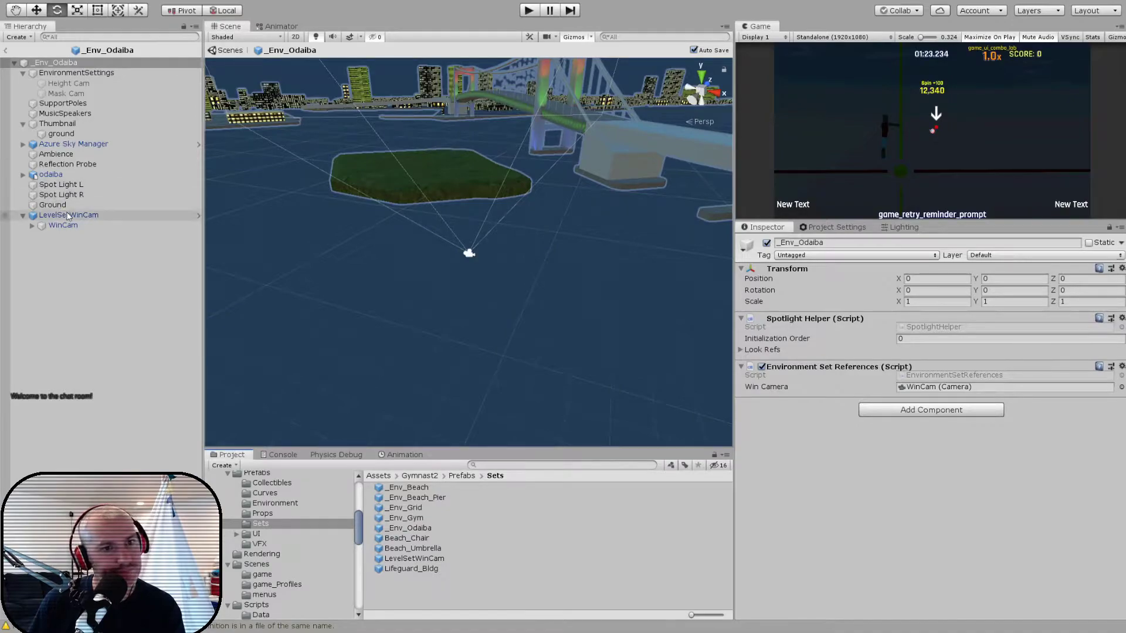
click(67, 216)
click(829, 343)
- Set the WinCam's far clipping plane to 2000 in the _Env_Odaiba prefab and return to the main scene
click(63, 225)
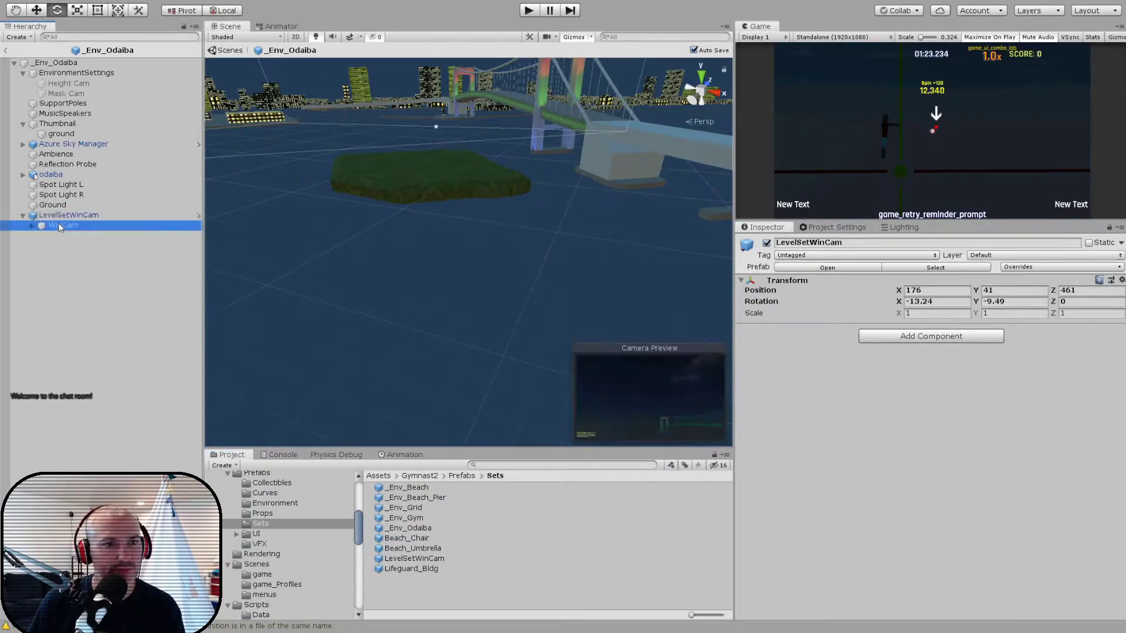
click(986, 429)
text(2000)
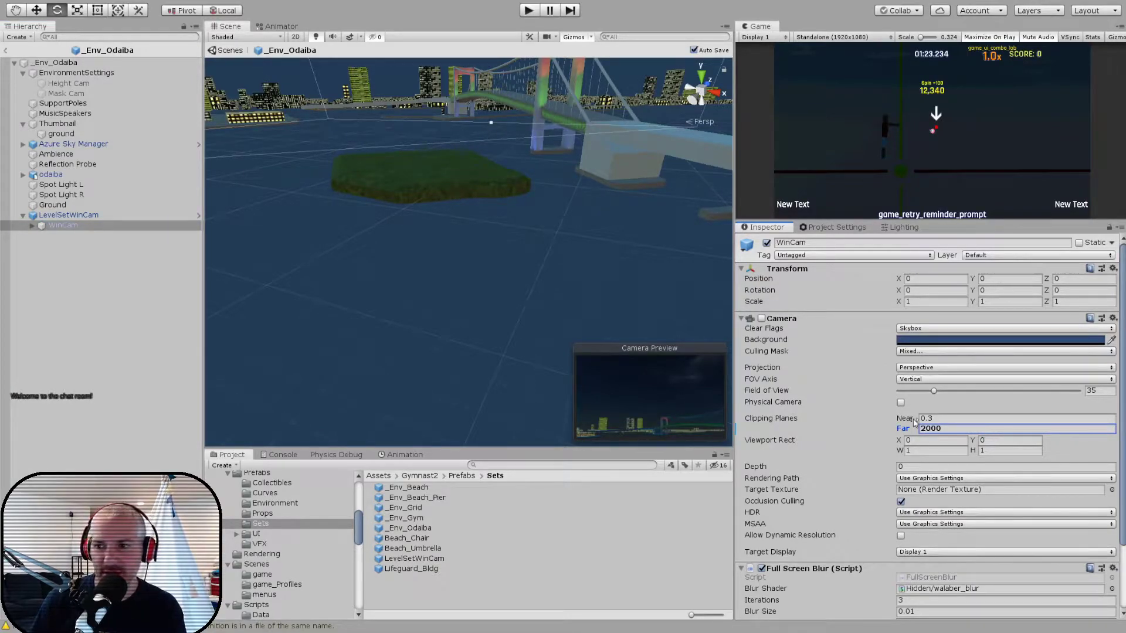
scroll(491, 225, down, 4)
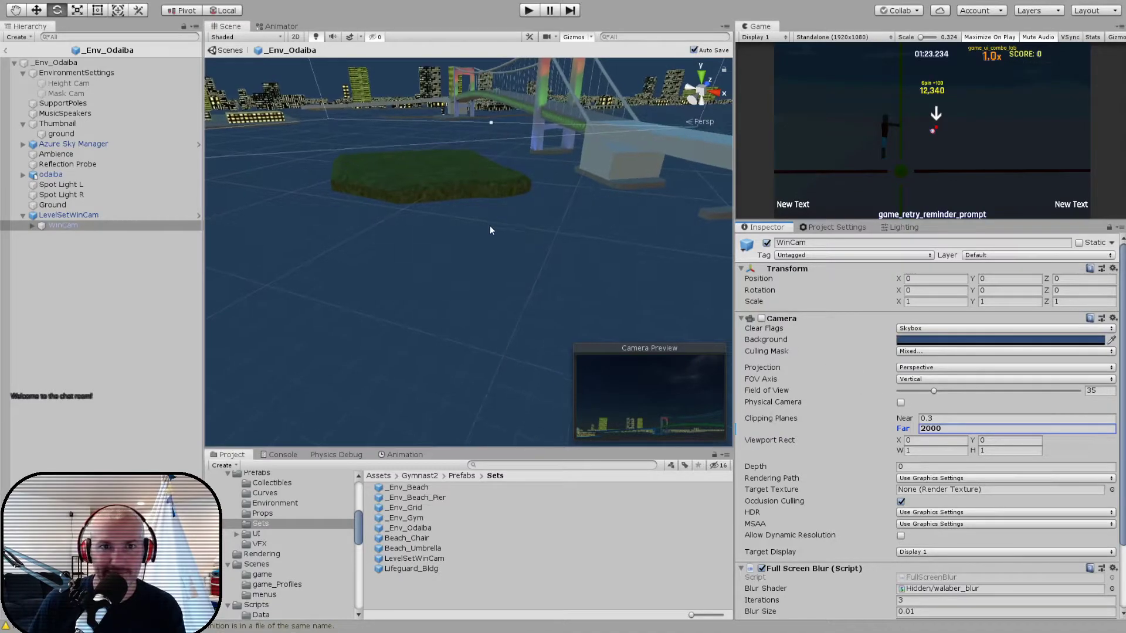
click(905, 230)
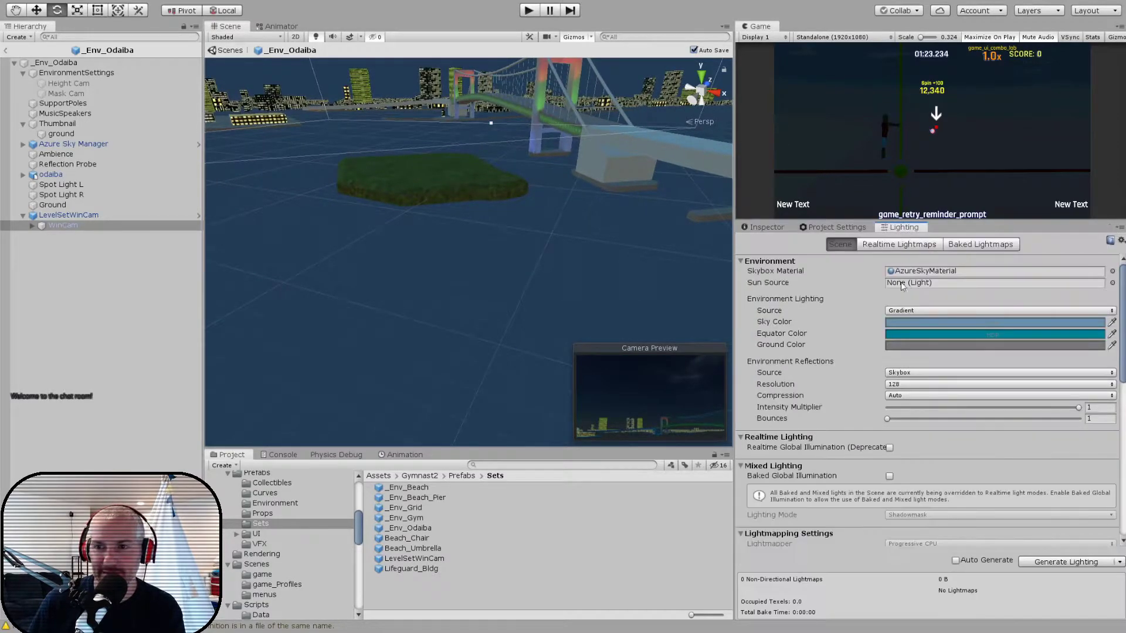
click(769, 228)
alt+drag(504, 311, 345, 180)
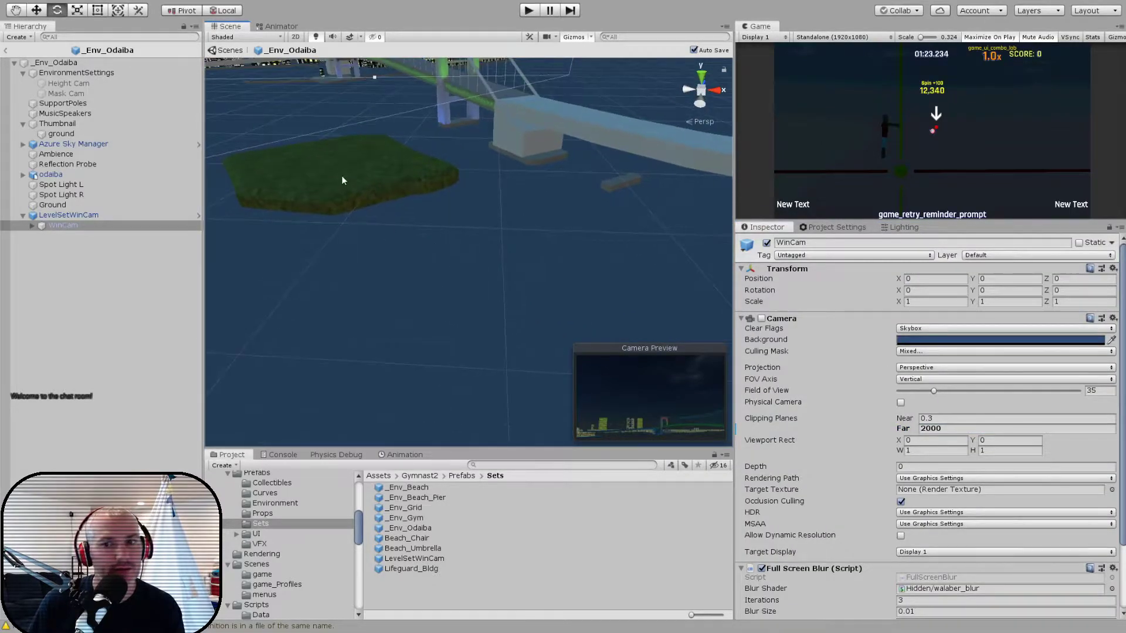
click(8, 49)
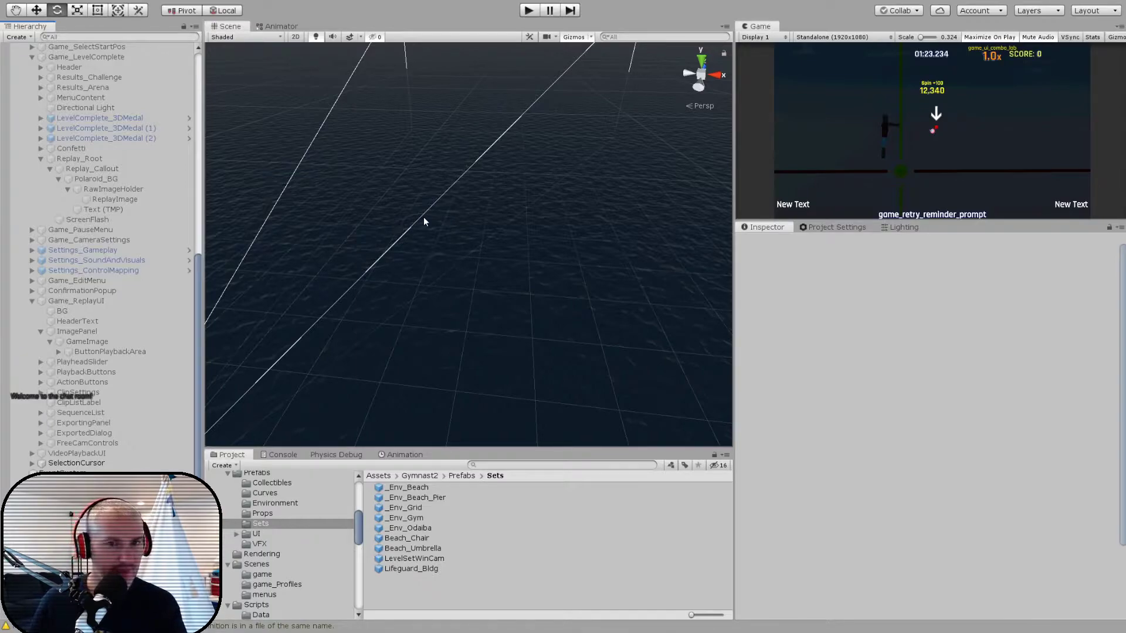
- Collapse the Game_LevelComplete and Game_ReplayUI groups in the scene hierarchy
right_drag(448, 116, 523, 245)
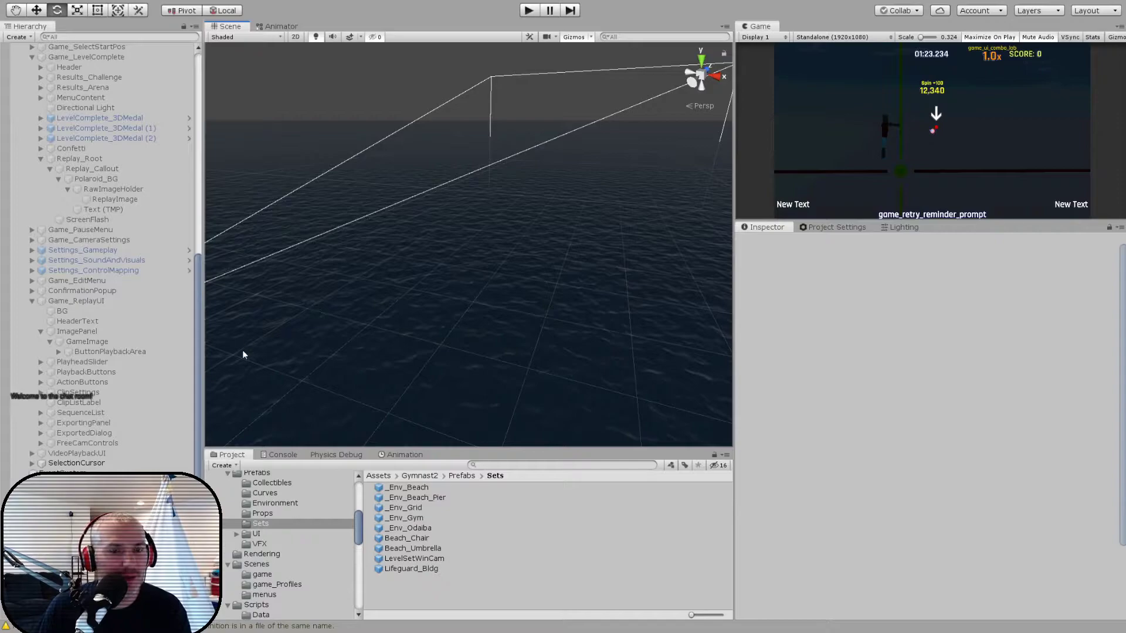
alt+drag(345, 332, 347, 259)
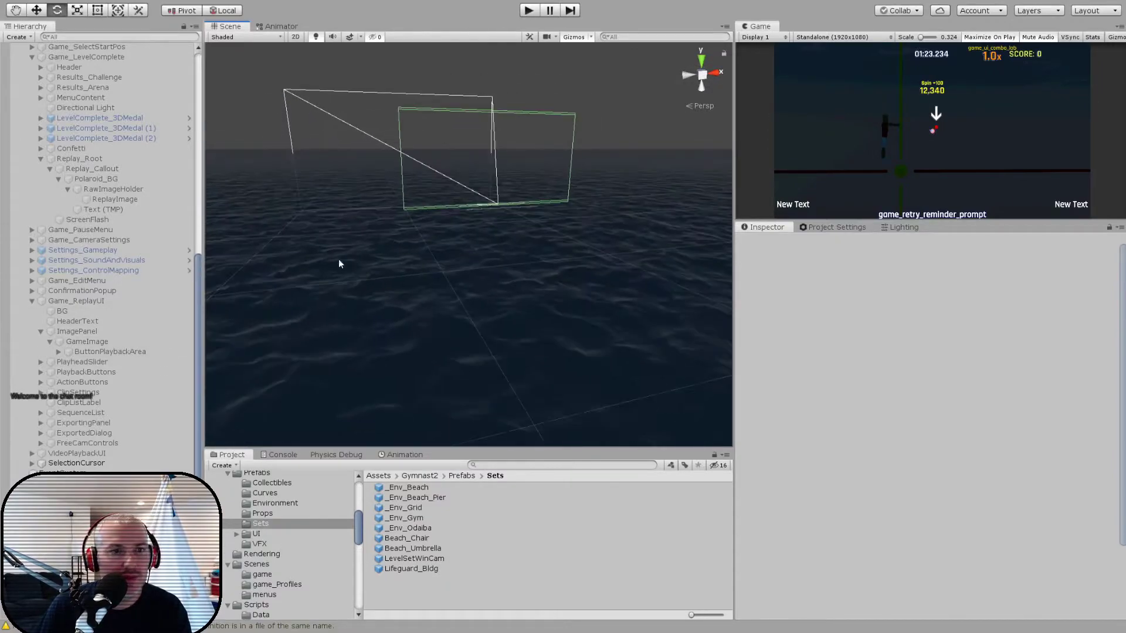
scroll(38, 159, up, 3)
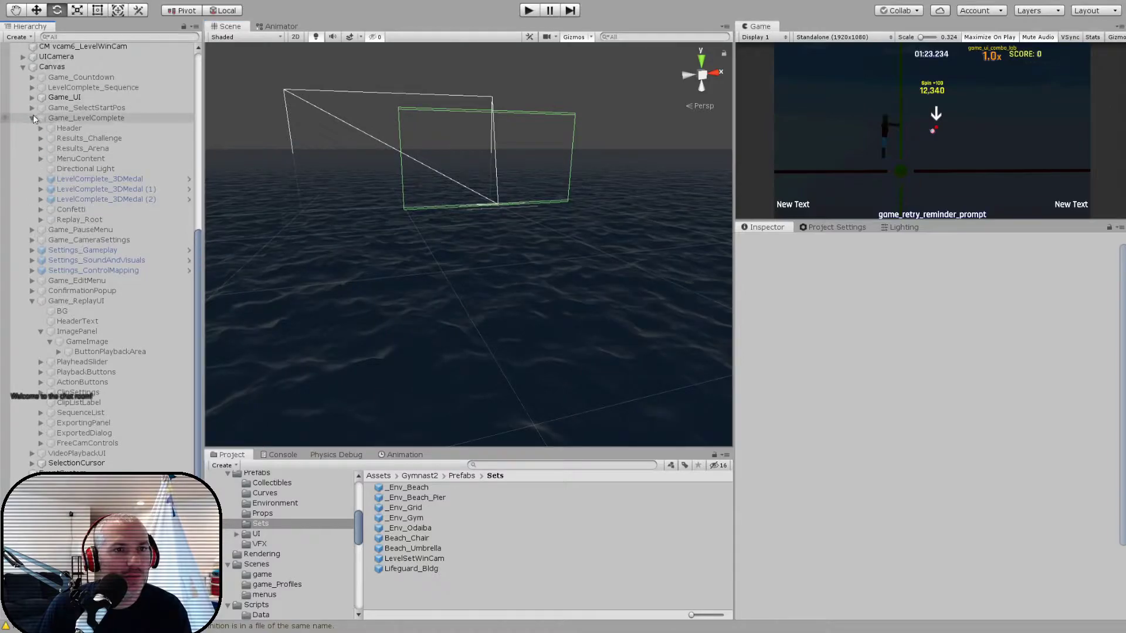
click(32, 118)
click(31, 301)
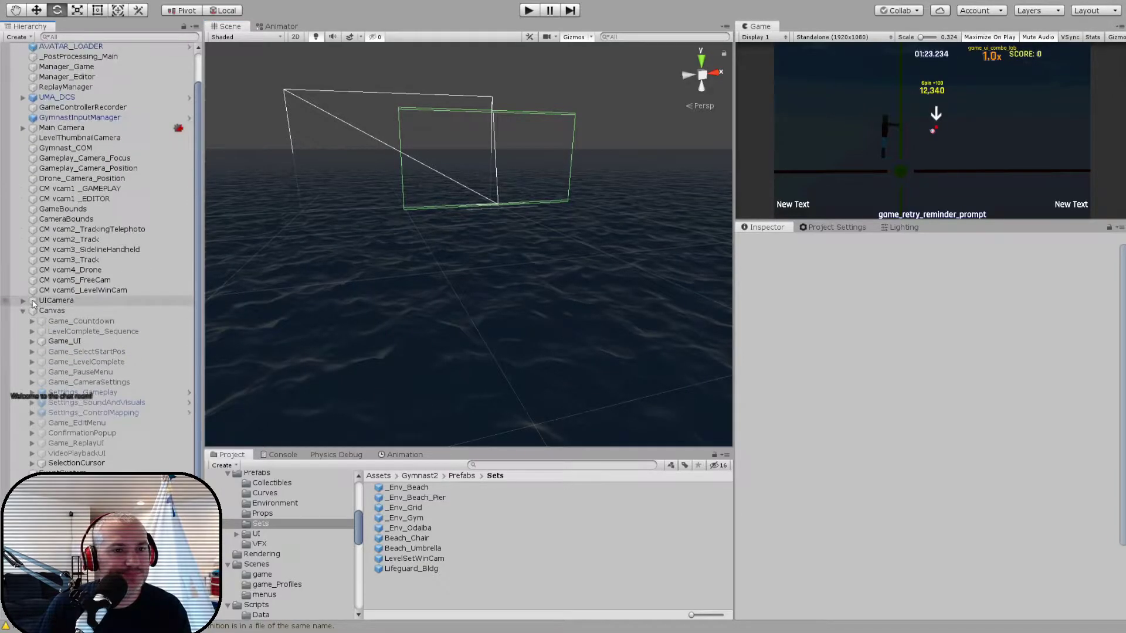
- Run the game on the beach level, pause it, and open the level for editing
click(529, 11)
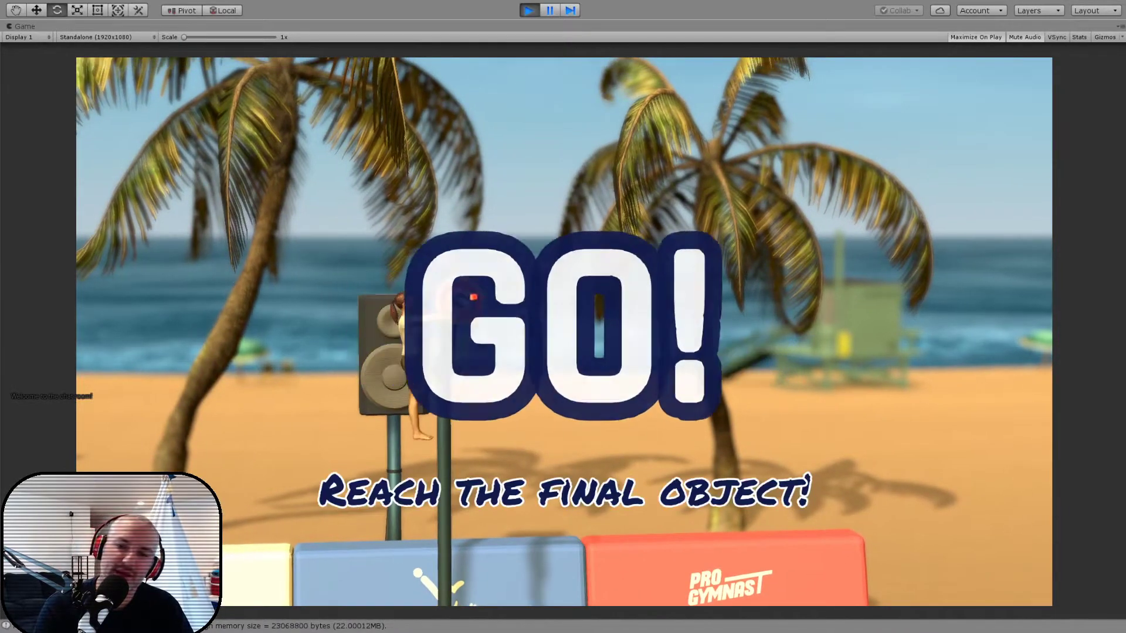
key(Escape)
key(Down)
key(Down)
key(Down)
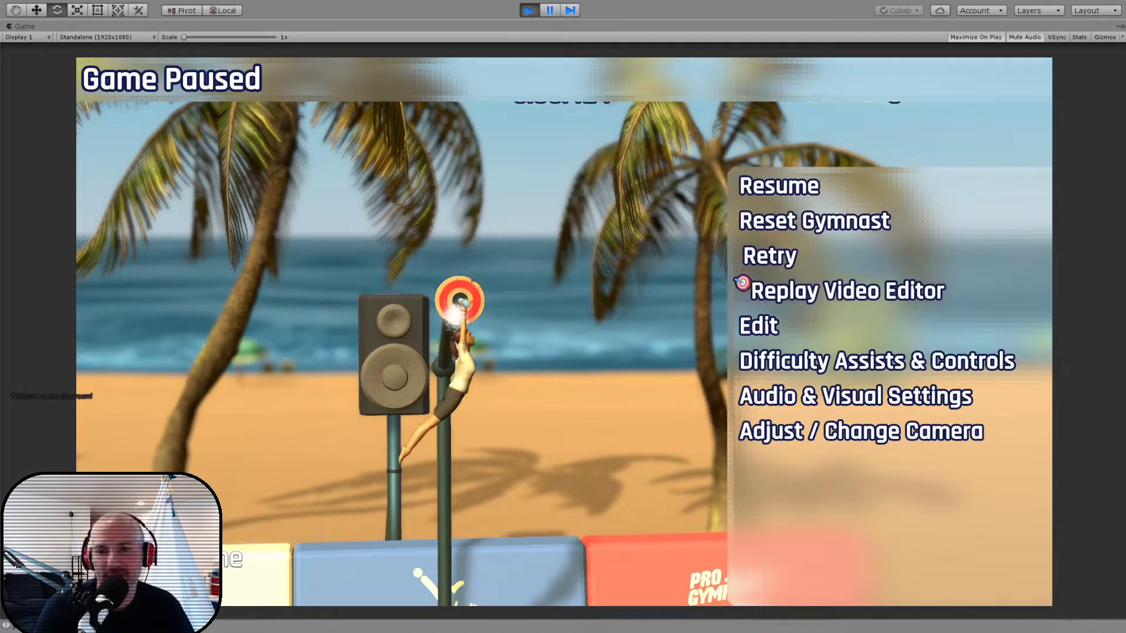
key(Down)
key(Return)
- Add a Bar (Fixed) beyond the gymnast's starting bar and play the level
key(Right)
key(y)
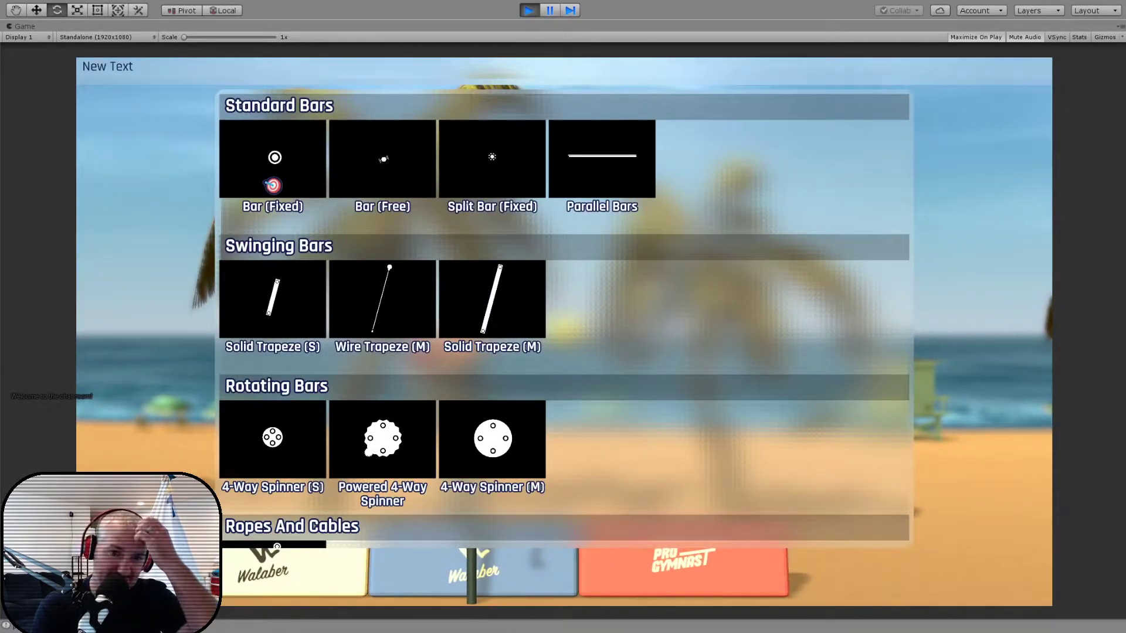
key(Return)
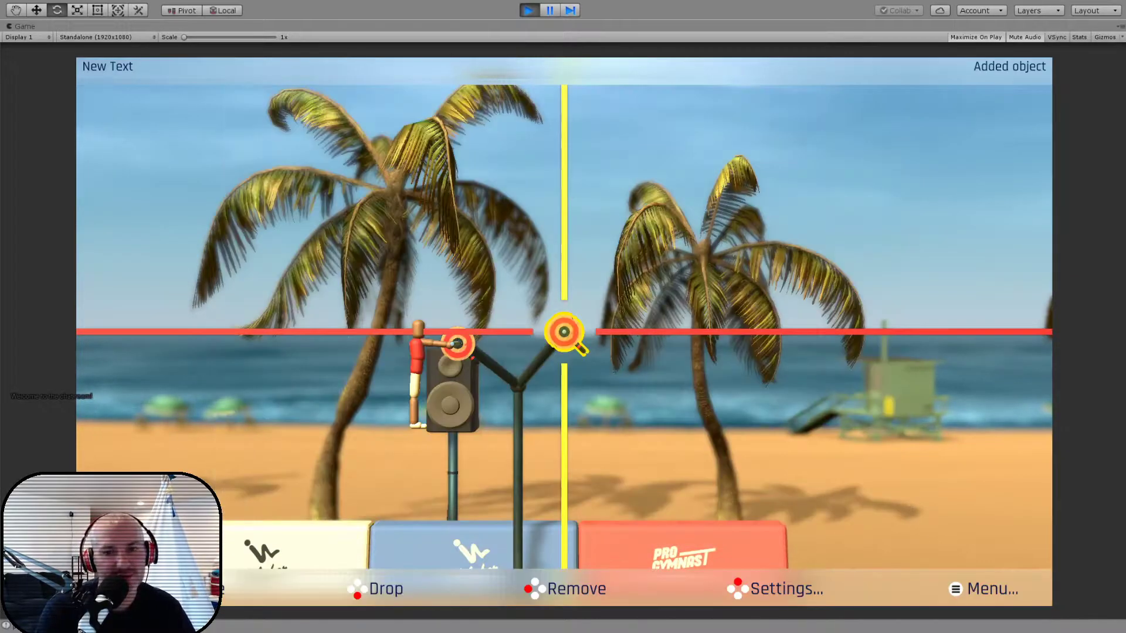
key(Left)
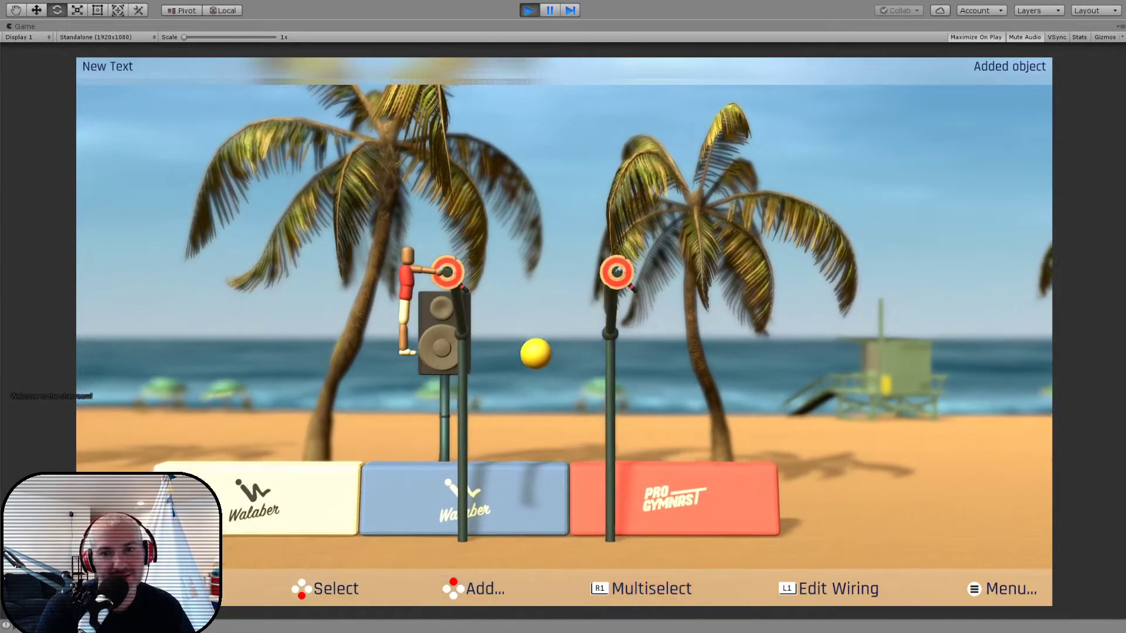
key(Escape)
key(Down)
key(Return)
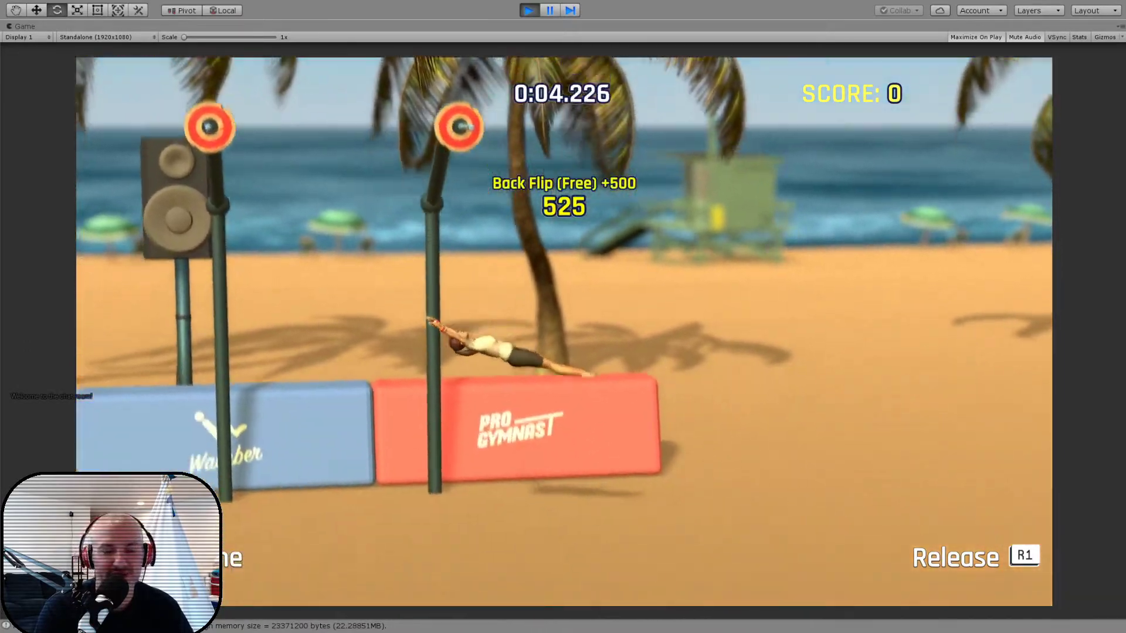
- Pause the test, return to the level editor, and remove the added fixed bar
key(Escape)
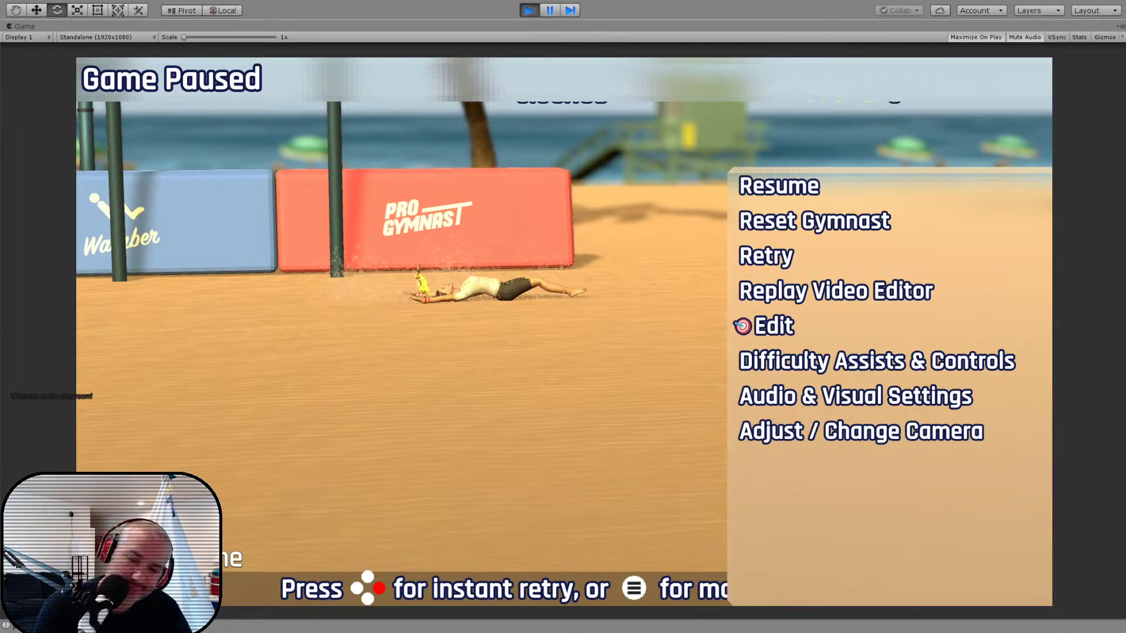
key(Return)
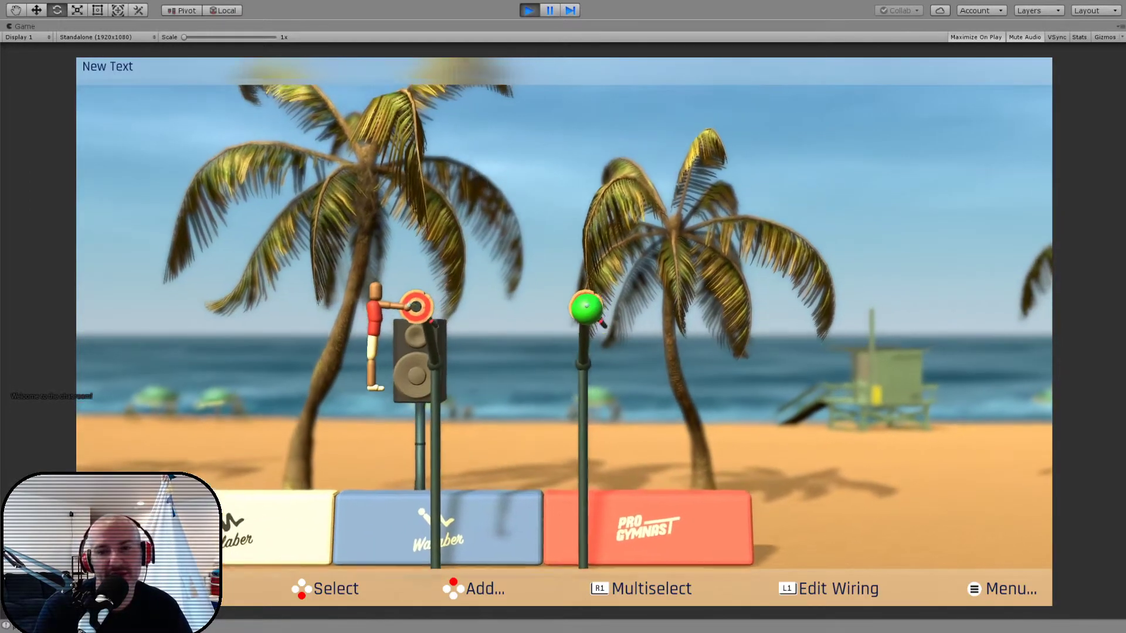
key(Return)
key(Escape)
key(Return)
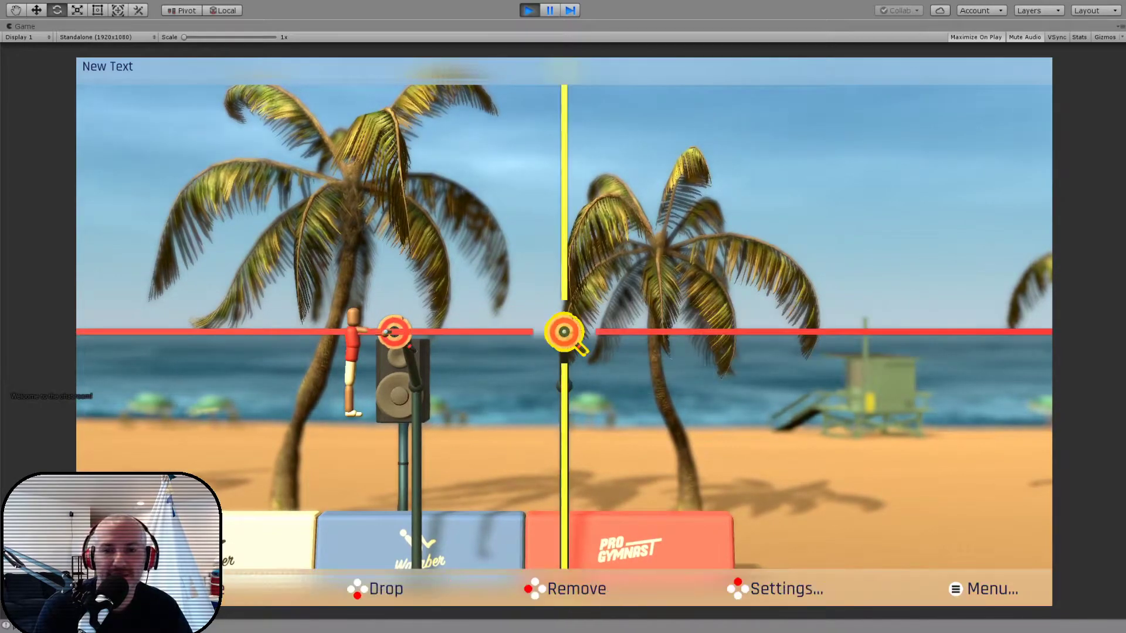
key(Delete)
key(Return)
- Try placing a swinging trapeze bar beyond the starting bar, and remove it again
key(a)
key(Down)
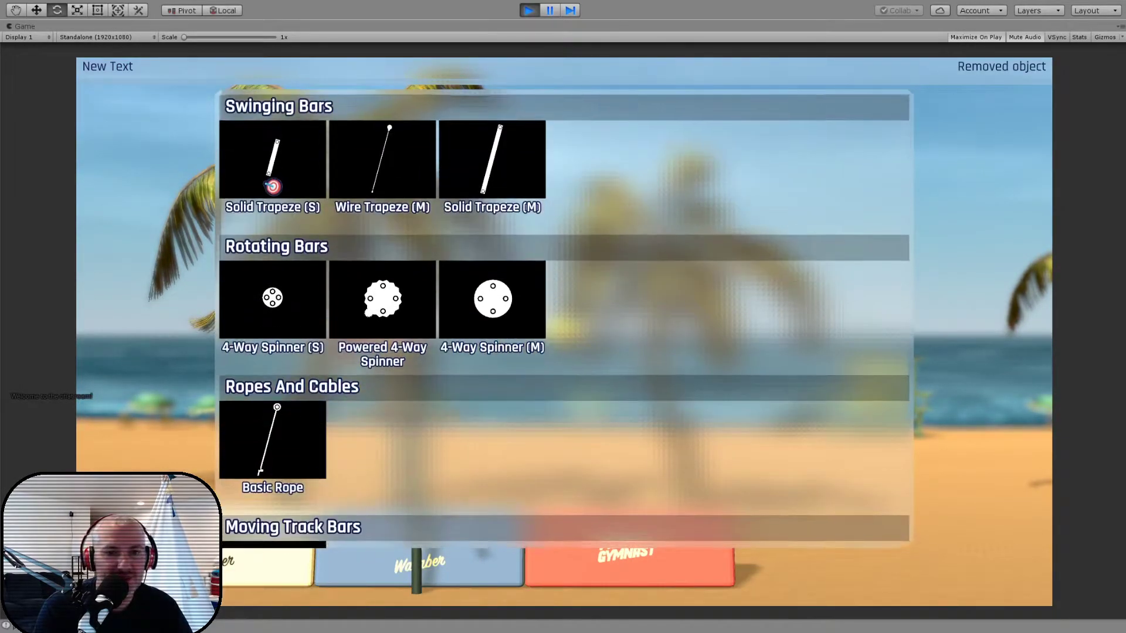
key(Return)
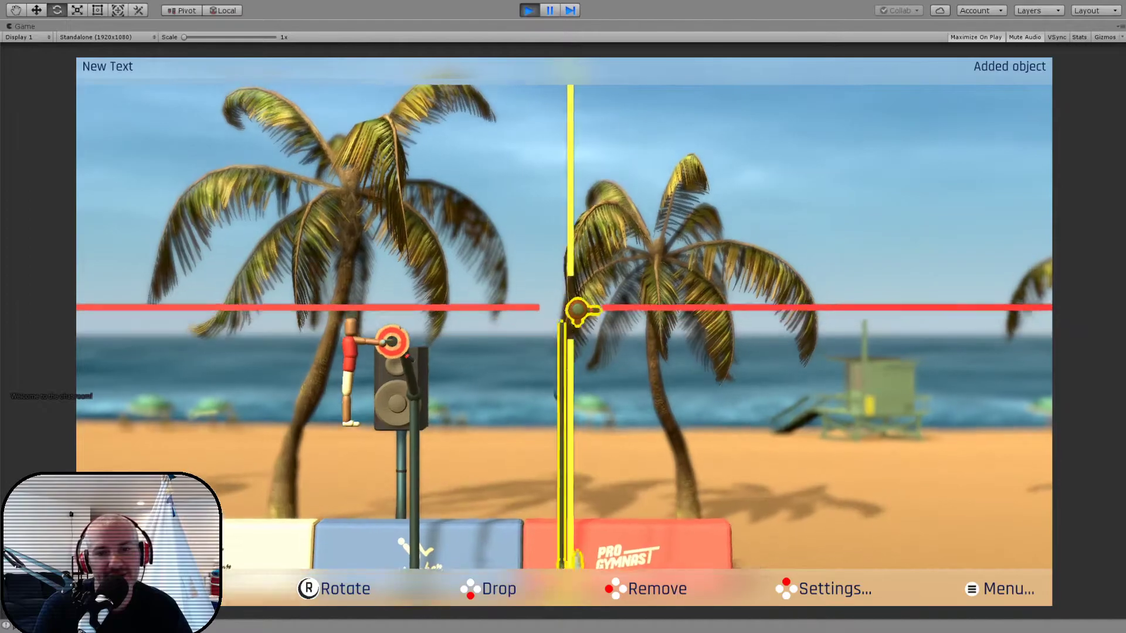
key(Delete)
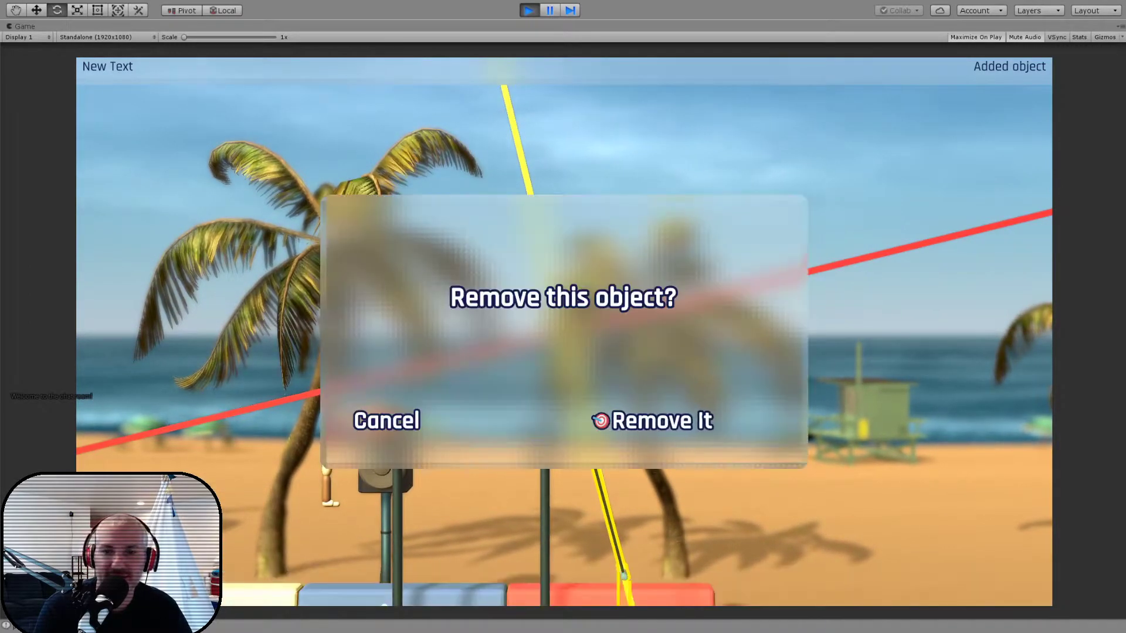
key(Return)
- Add a Basic Rope beyond the gymnast's starting bar and play the level
key(a)
key(Down)
key(Down)
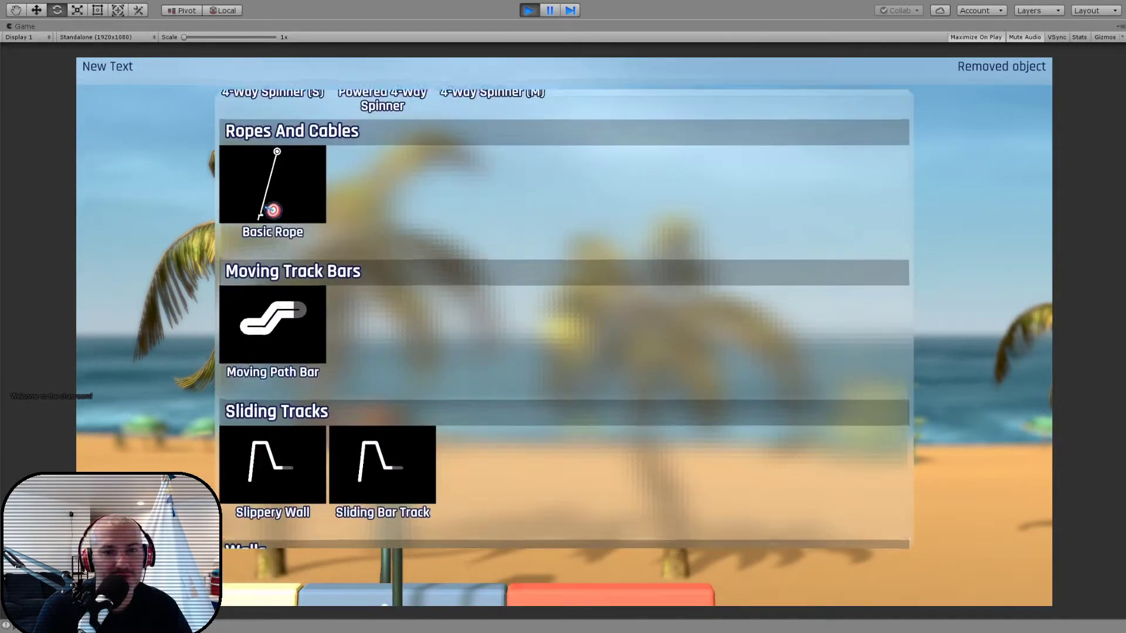
key(Return)
key(Return)
key(Escape)
key(Down)
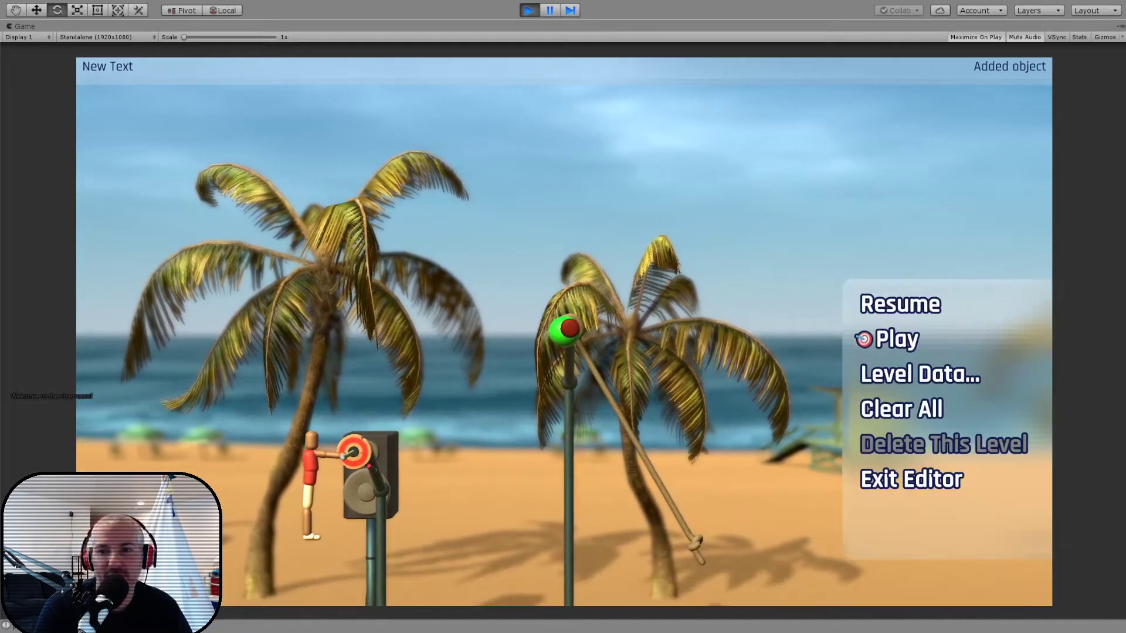
key(Return)
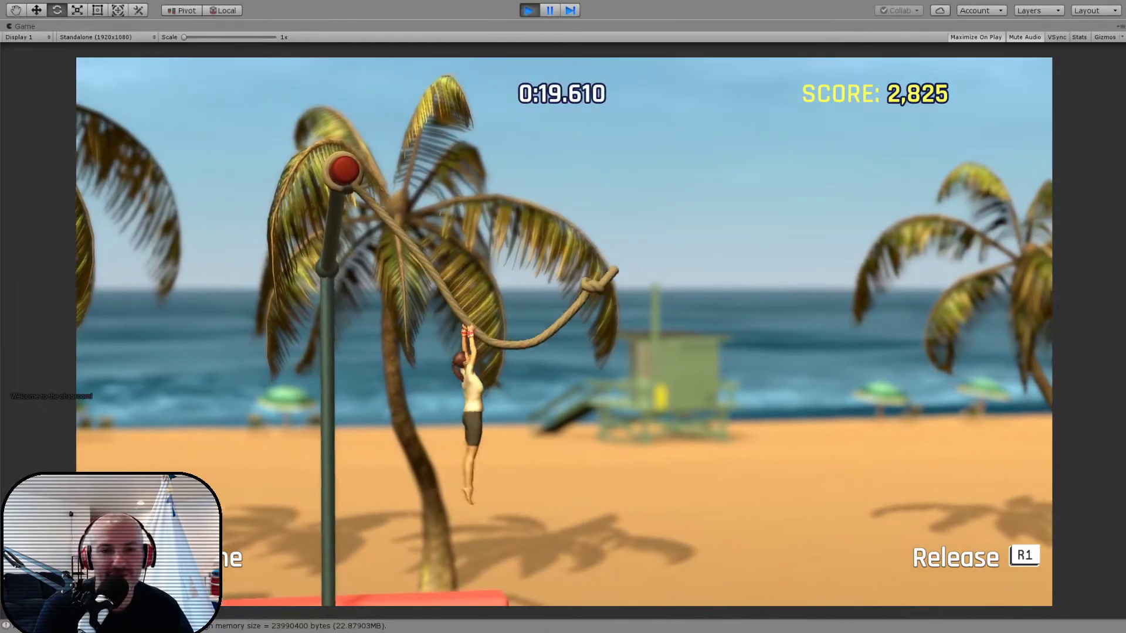
- Return to the level editor, replace the rope with Parallel Bars, and play the level
key(Escape)
key(Return)
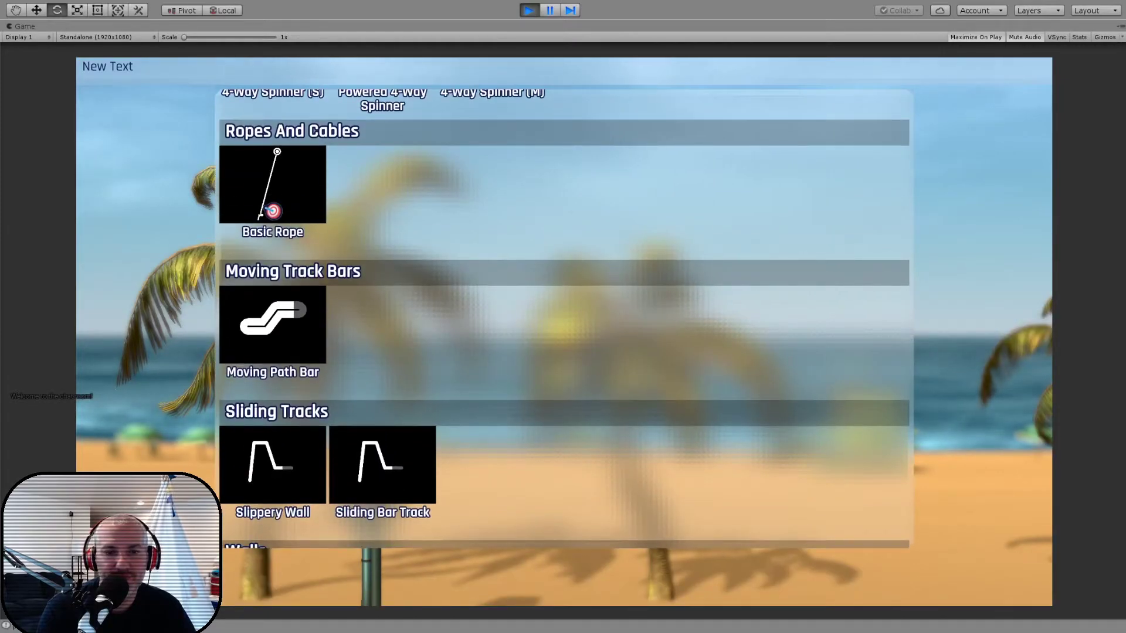
key(Up)
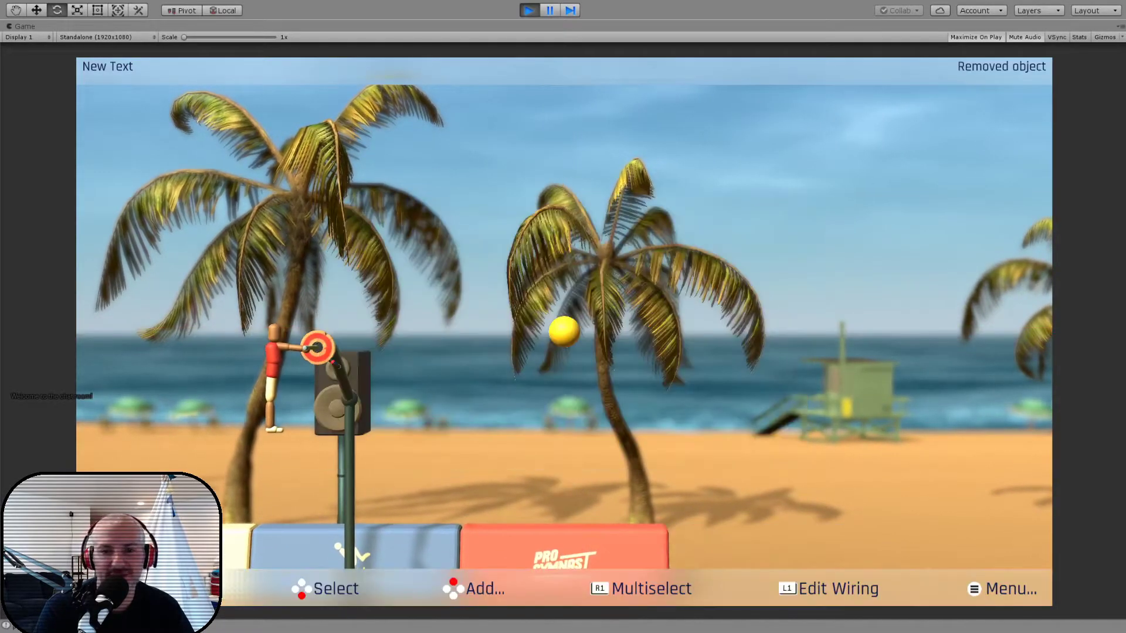
key(Up)
key(Up)
key(Right)
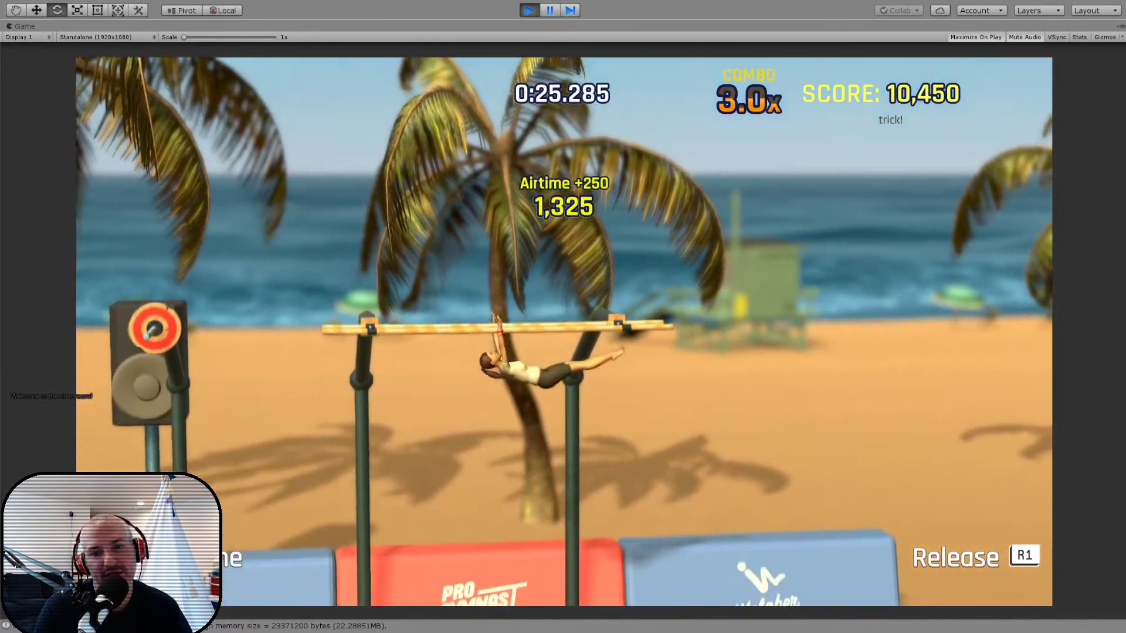
- Return to the level editor and add a four-way spinner above the starting bar
key(Escape)
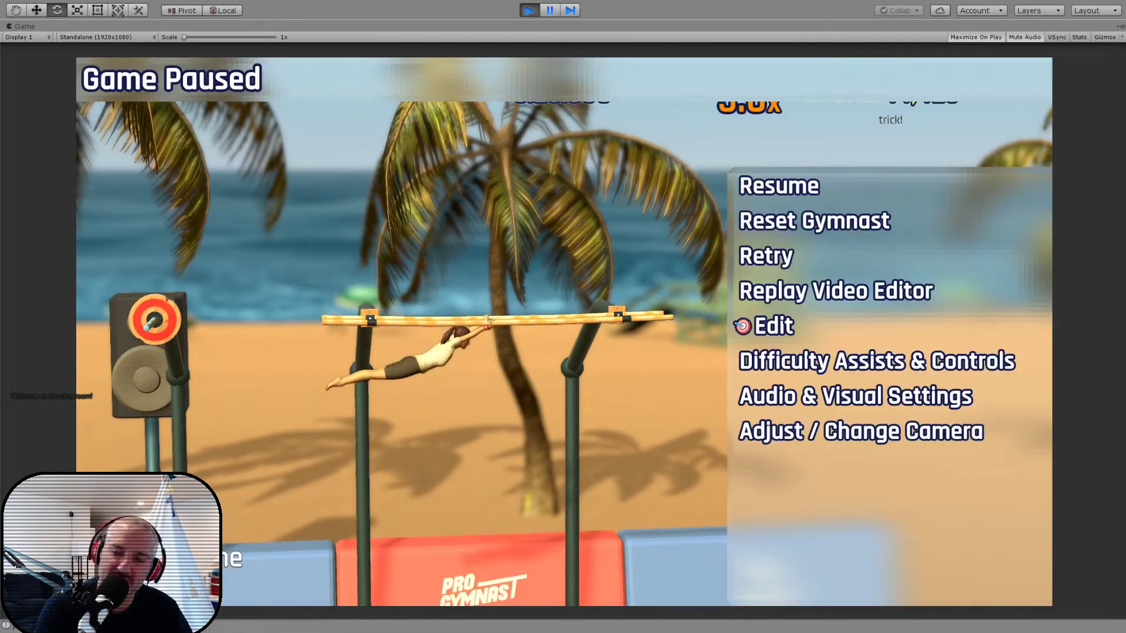
key(Return)
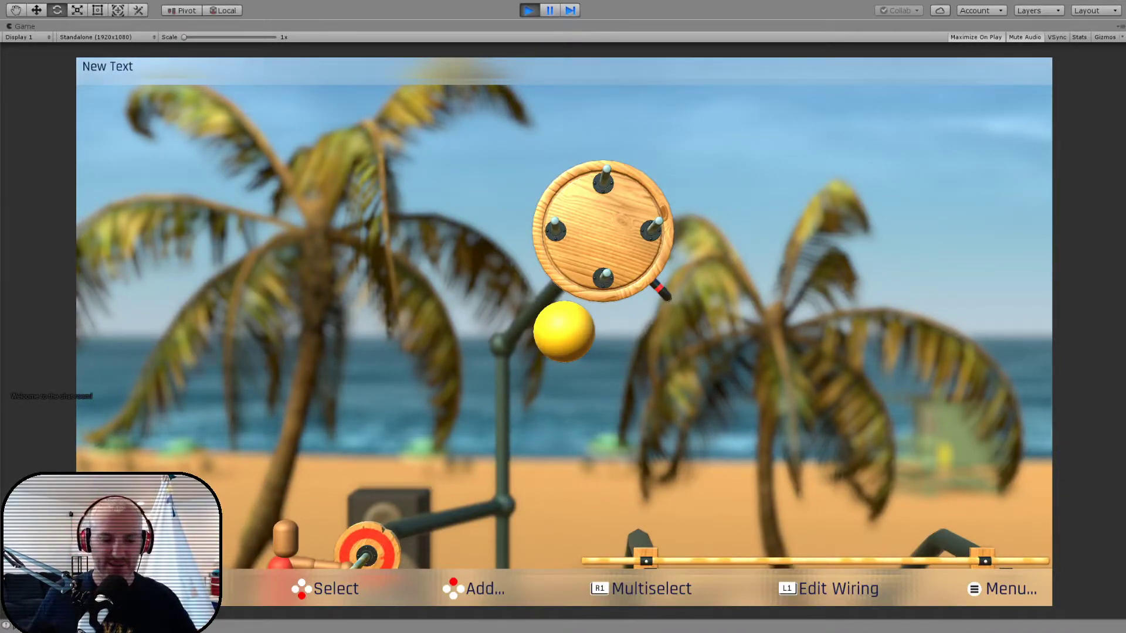
- Stop the game and collapse the Canvas and LevelRoot groups in the scene hierarchy
click(529, 11)
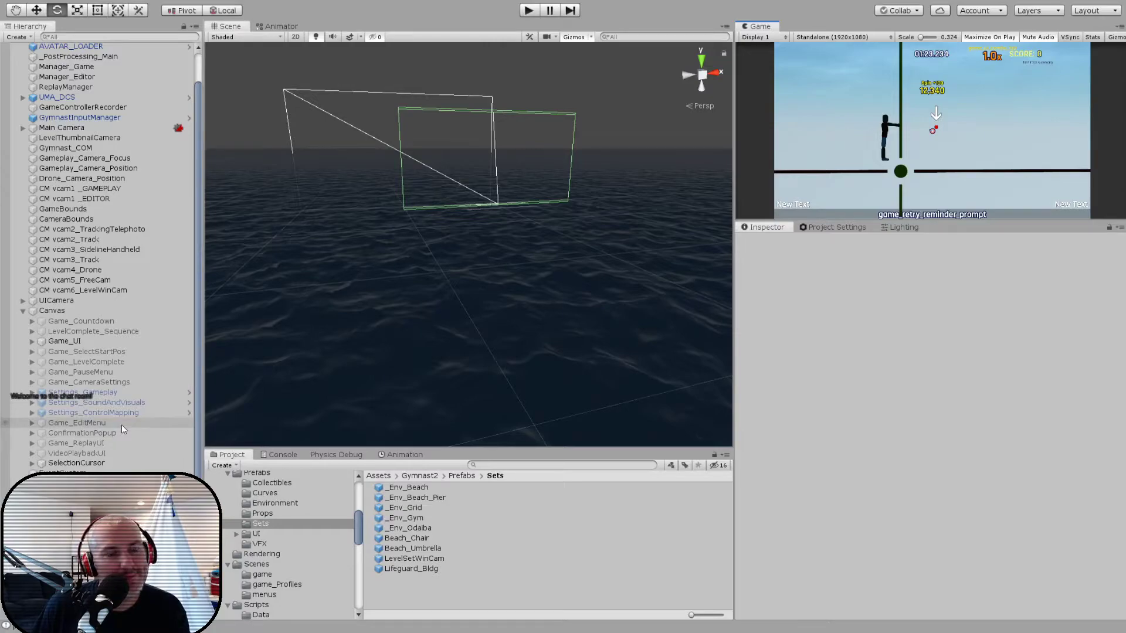
click(23, 311)
click(23, 383)
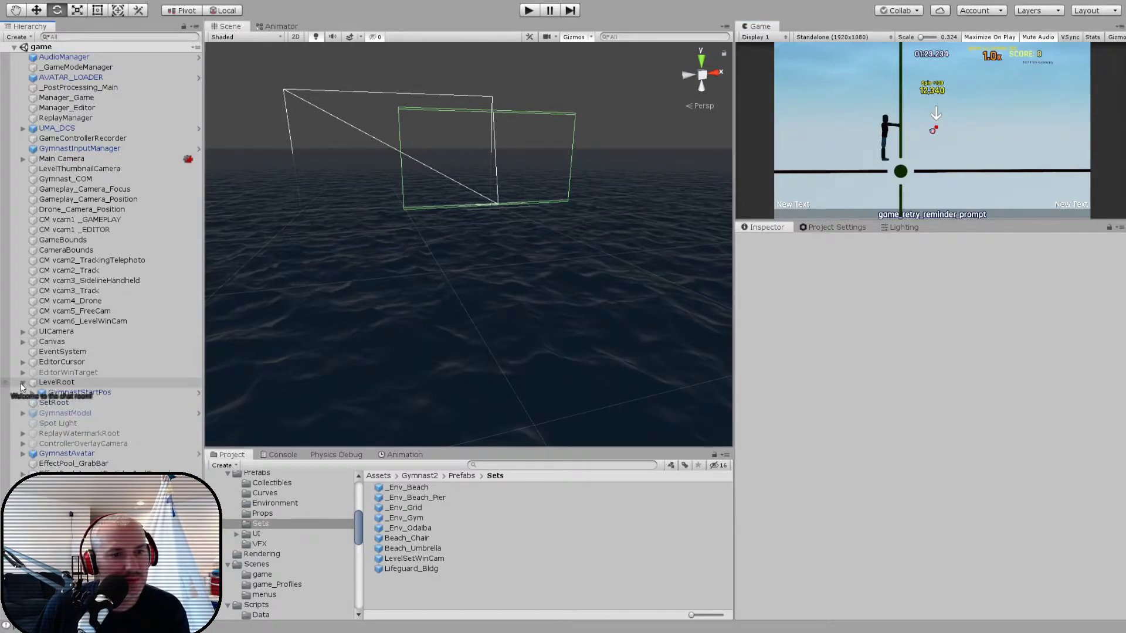
- Create an empty child object under LevelRoot
double_click(40, 382)
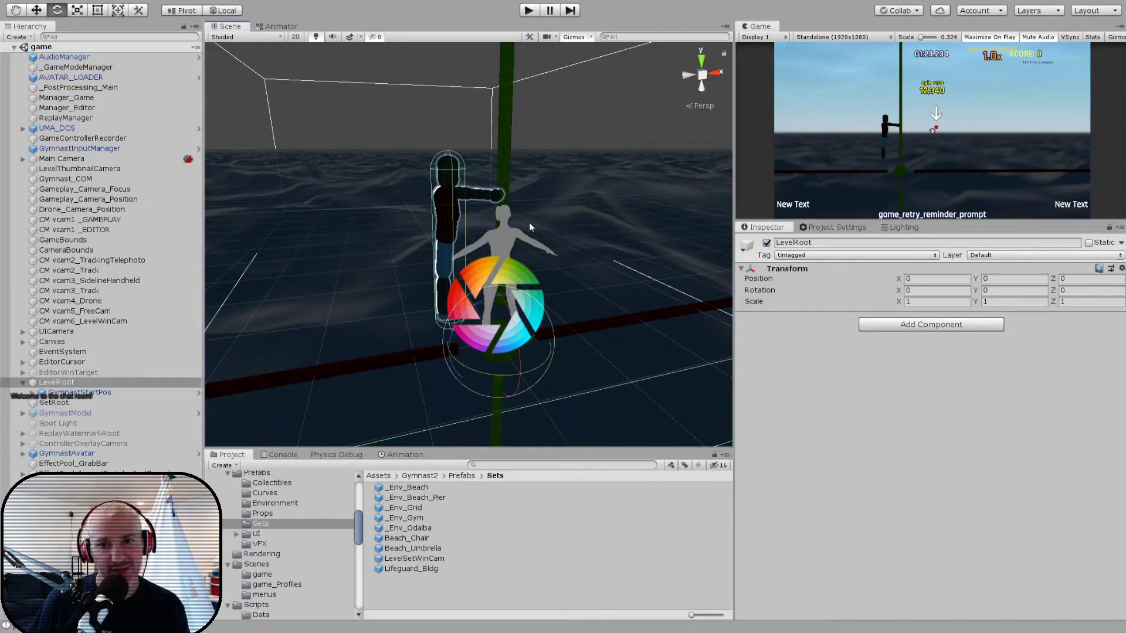
alt+drag(577, 200, 484, 262)
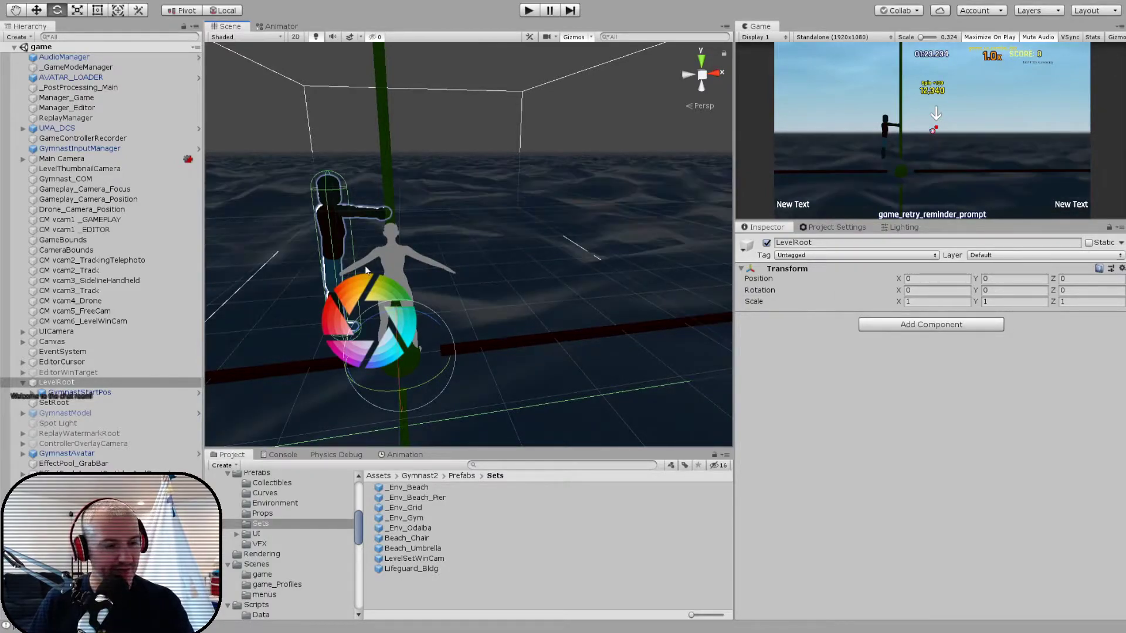
click(76, 384)
key(alt+shift+n)
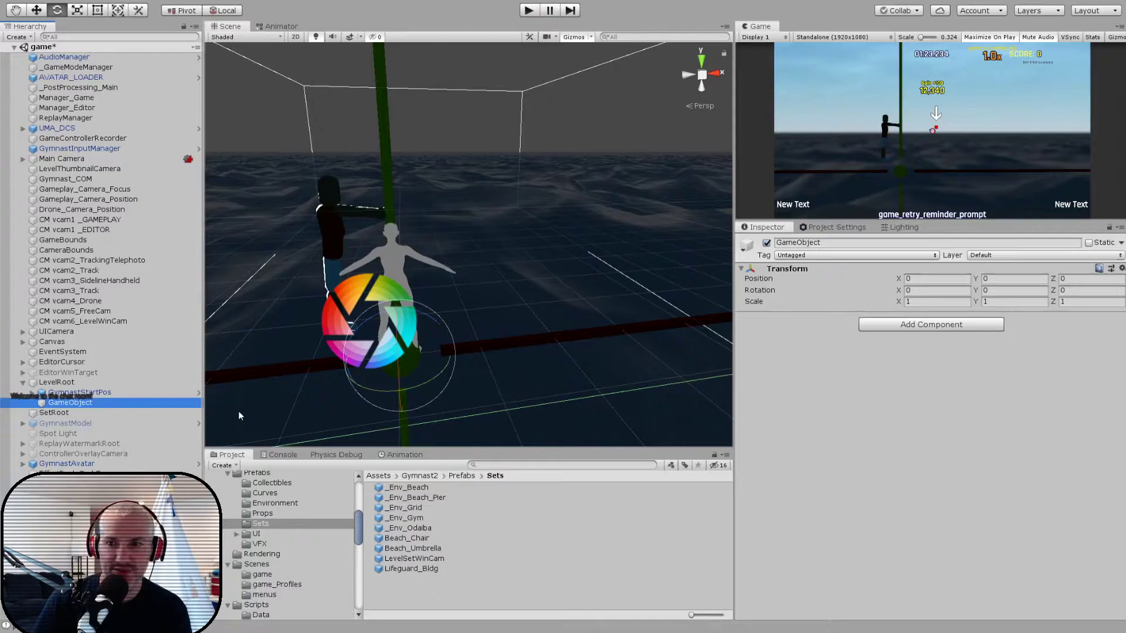
- Rename the new empty object under LevelRoot to GrabWheel
click(845, 244)
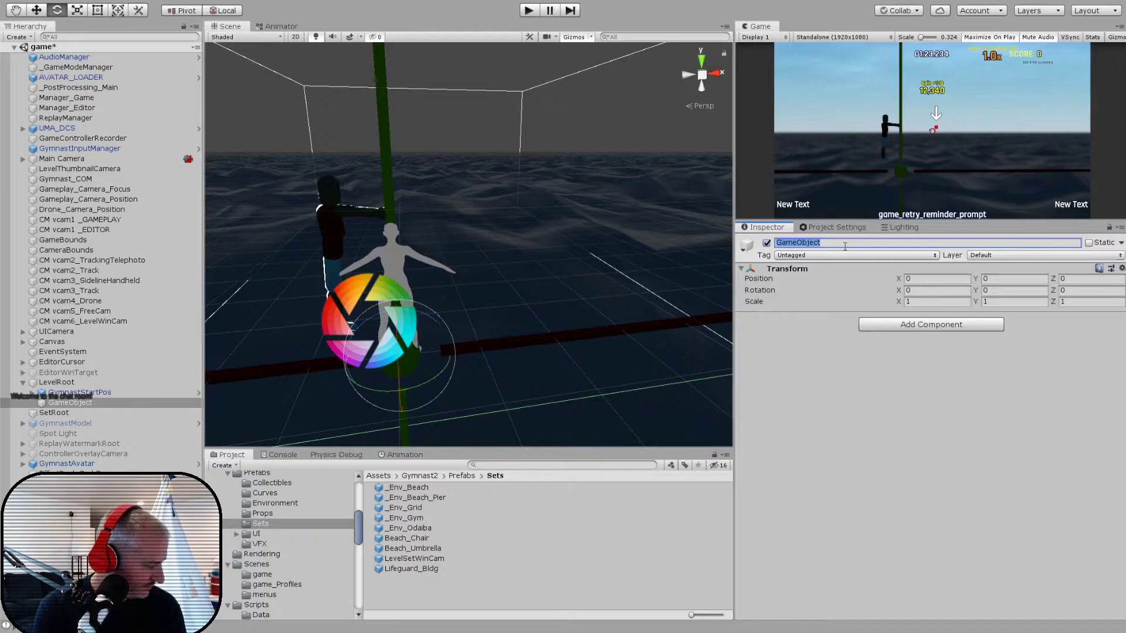
text(RigidR)
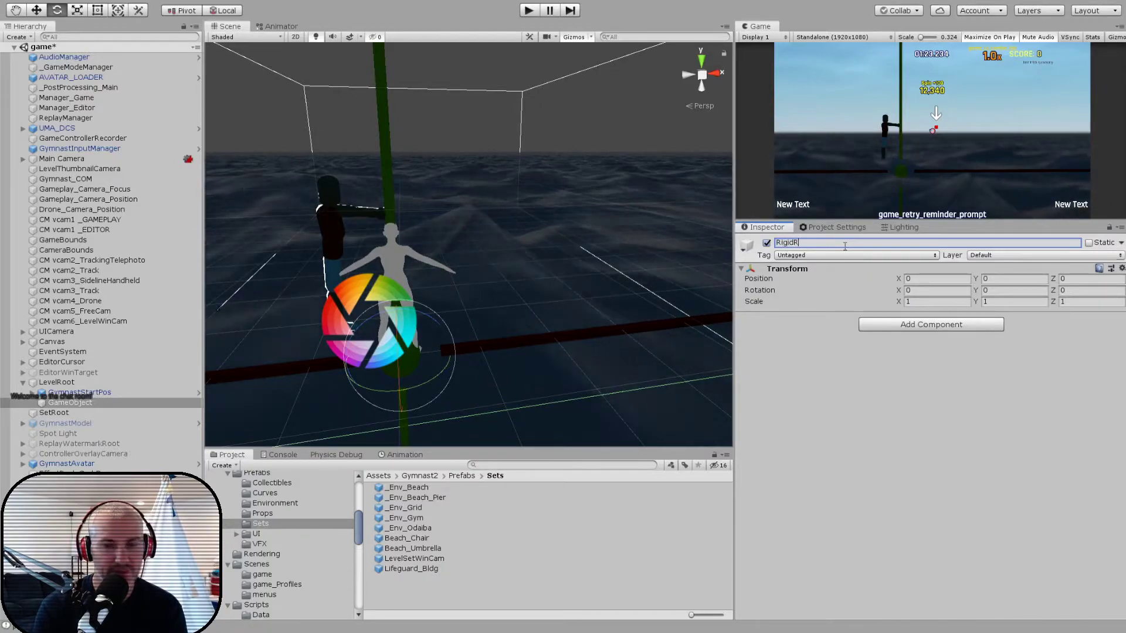
text(otor)
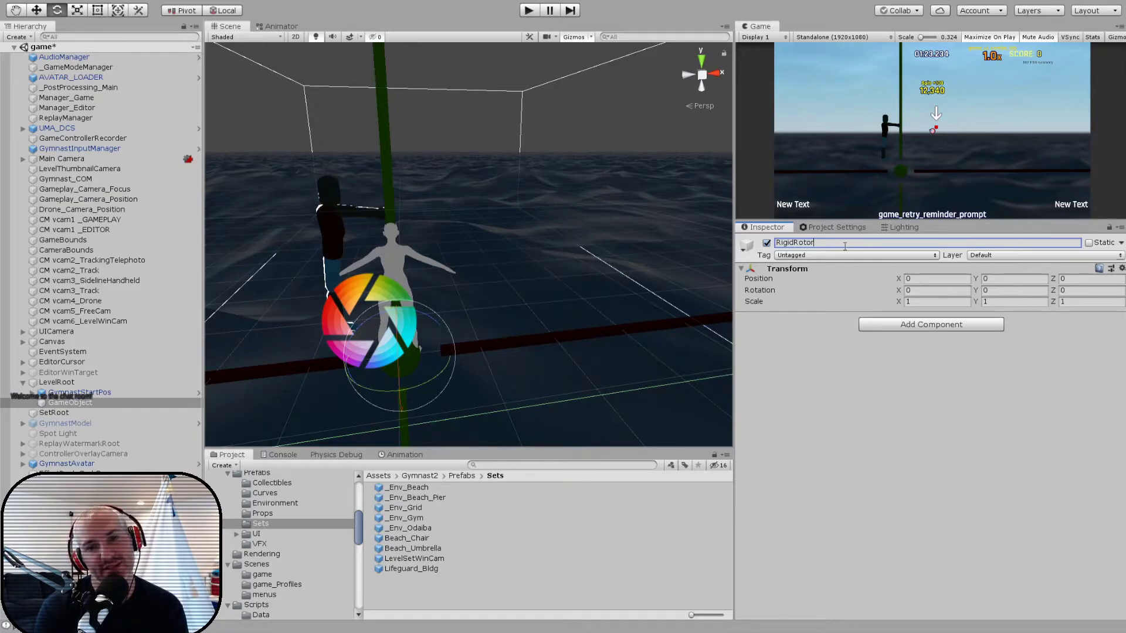
key(BackSpace)
key(BackSpace)
key(BackSpace)
key(BackSpace)
key(BackSpace)
key(BackSpace)
key(BackSpace)
key(BackSpace)
key(BackSpace)
key(BackSpace)
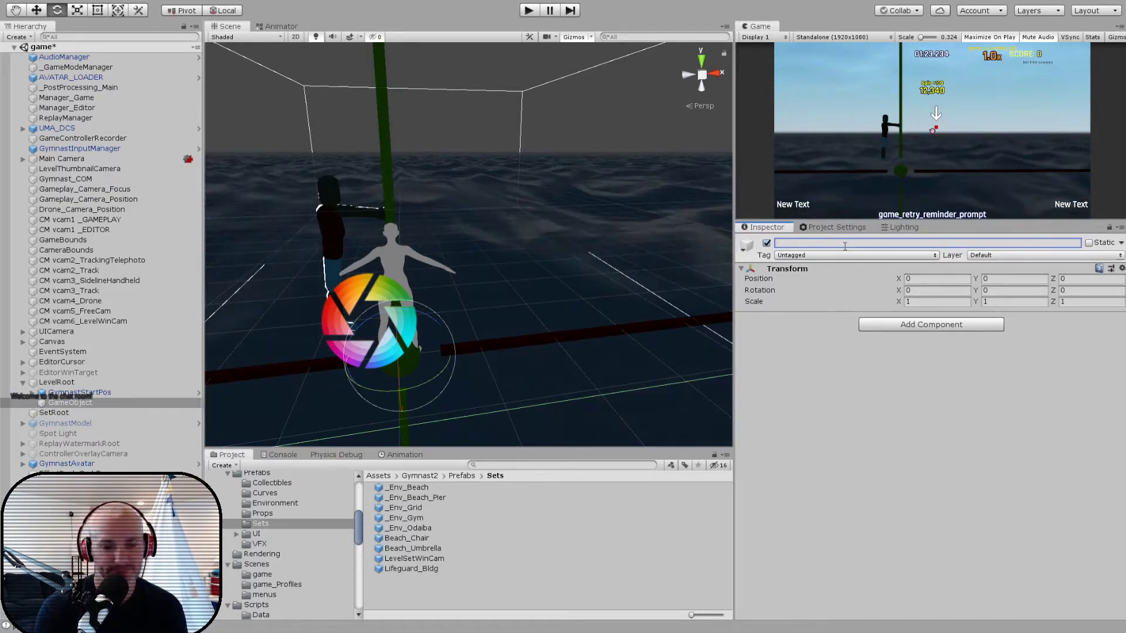
text(GrabWheel)
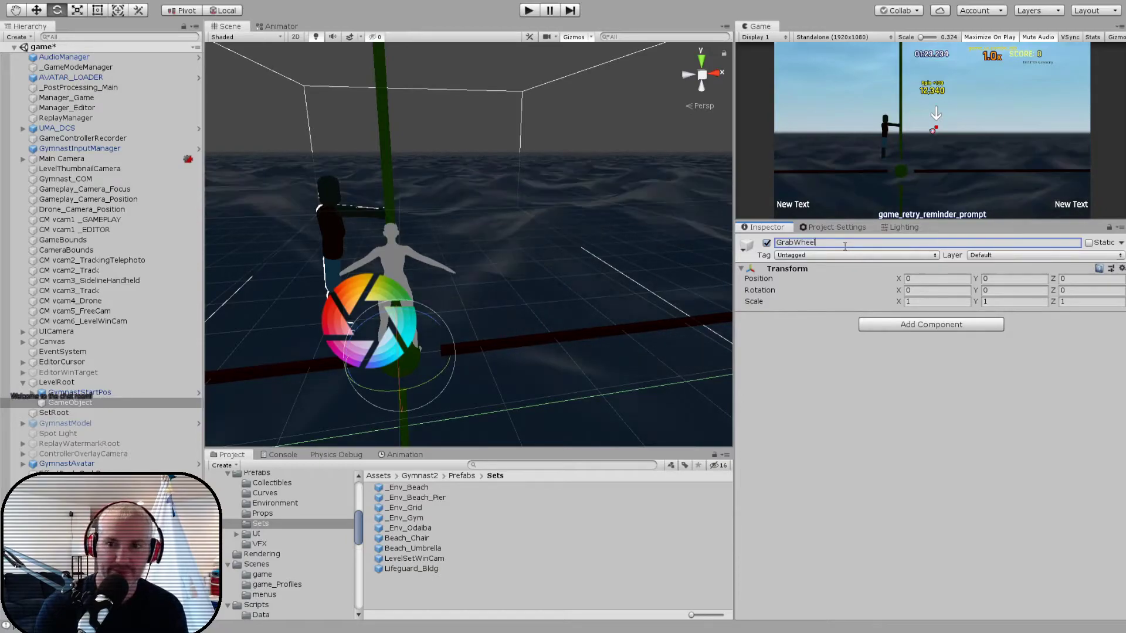
key(Return)
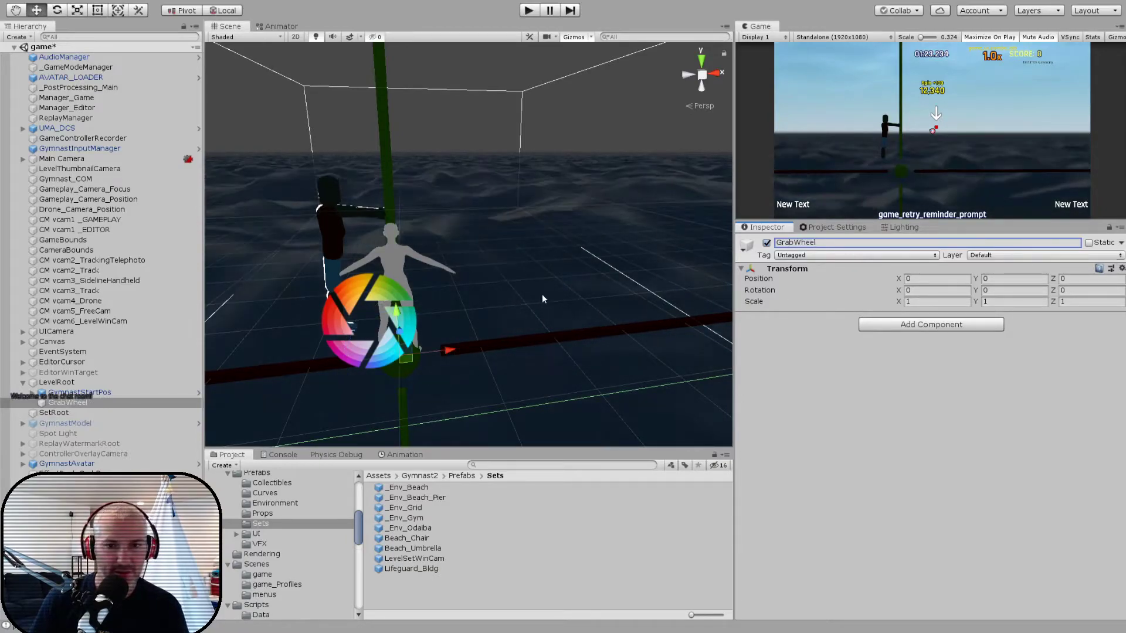
- Move GrabWheel up and away from the gymnast's starting bar, setting its position to X 1, Y 2
click(705, 77)
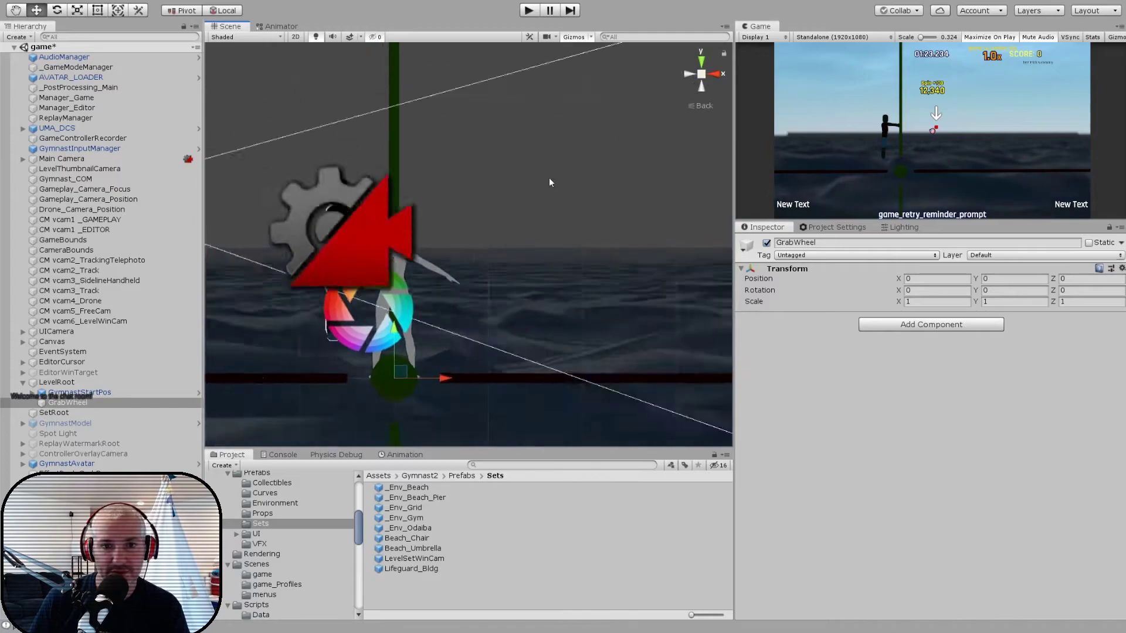
drag(422, 338, 509, 166)
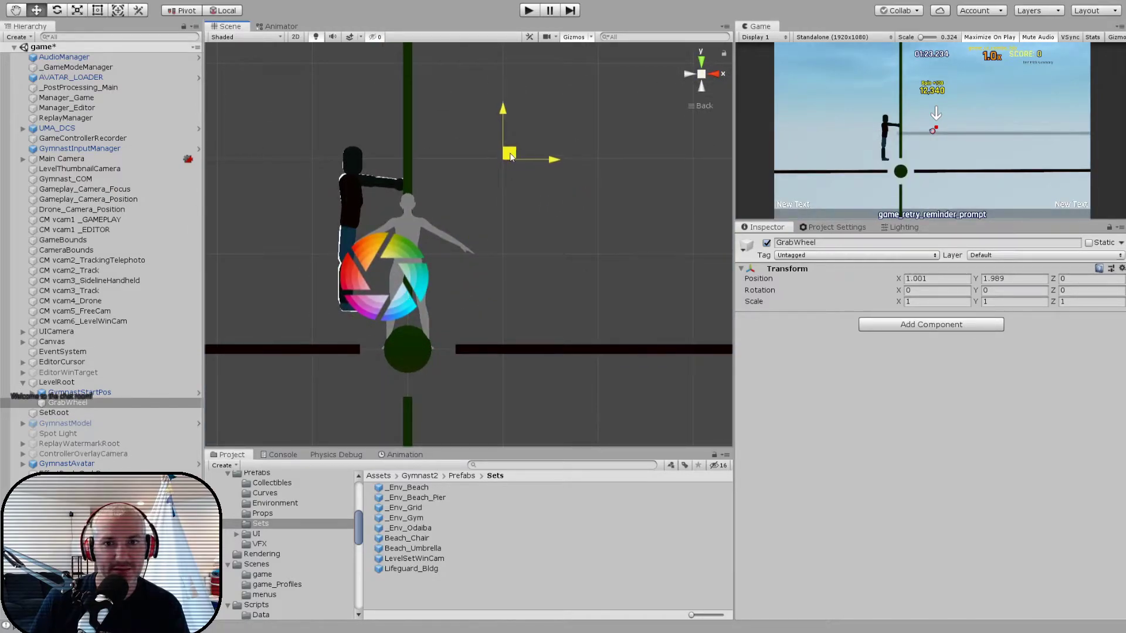
click(927, 279)
text(1)
key(Tab)
text(2)
alt+drag(502, 229, 571, 314)
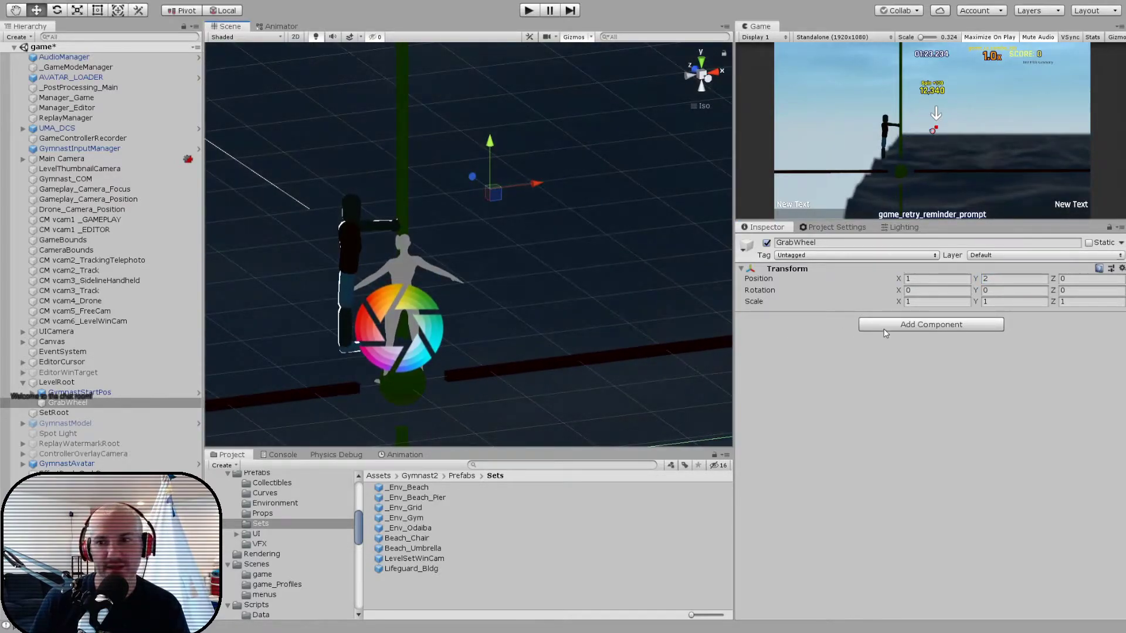
- Add a kinematic Rigidbody and the Basic Prop script to GrabWheel
key(Return)
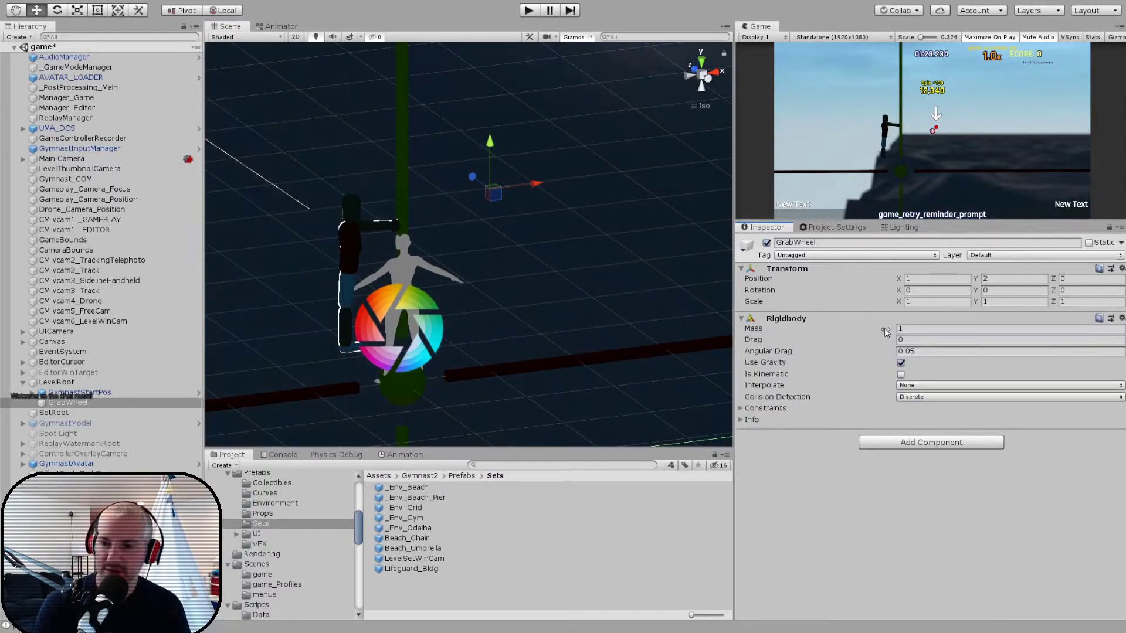
click(900, 375)
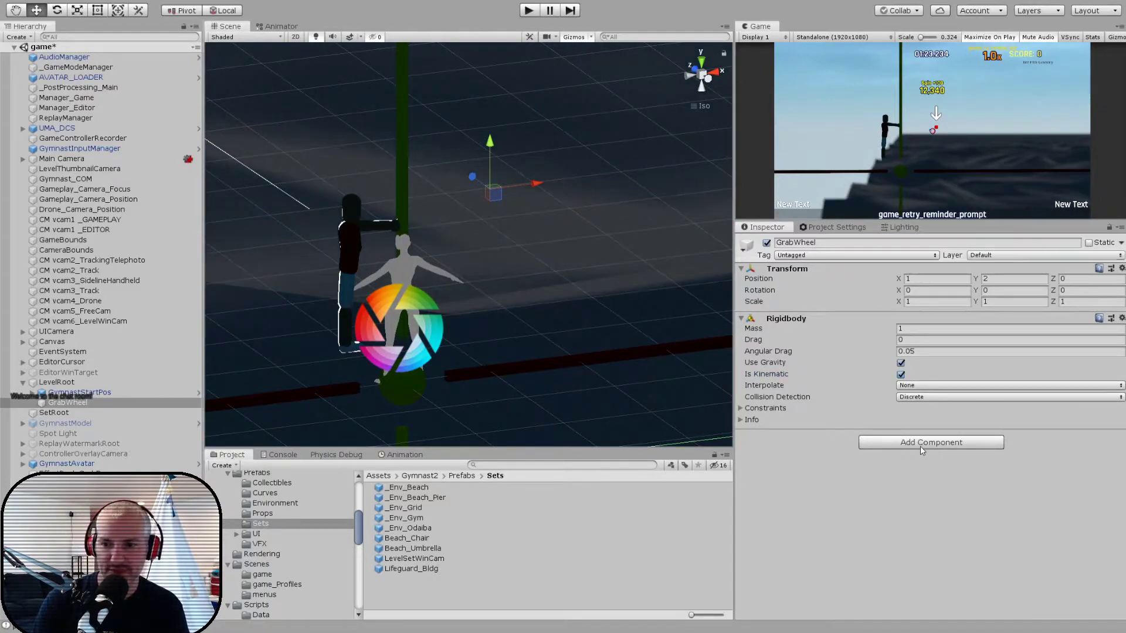
key(Return)
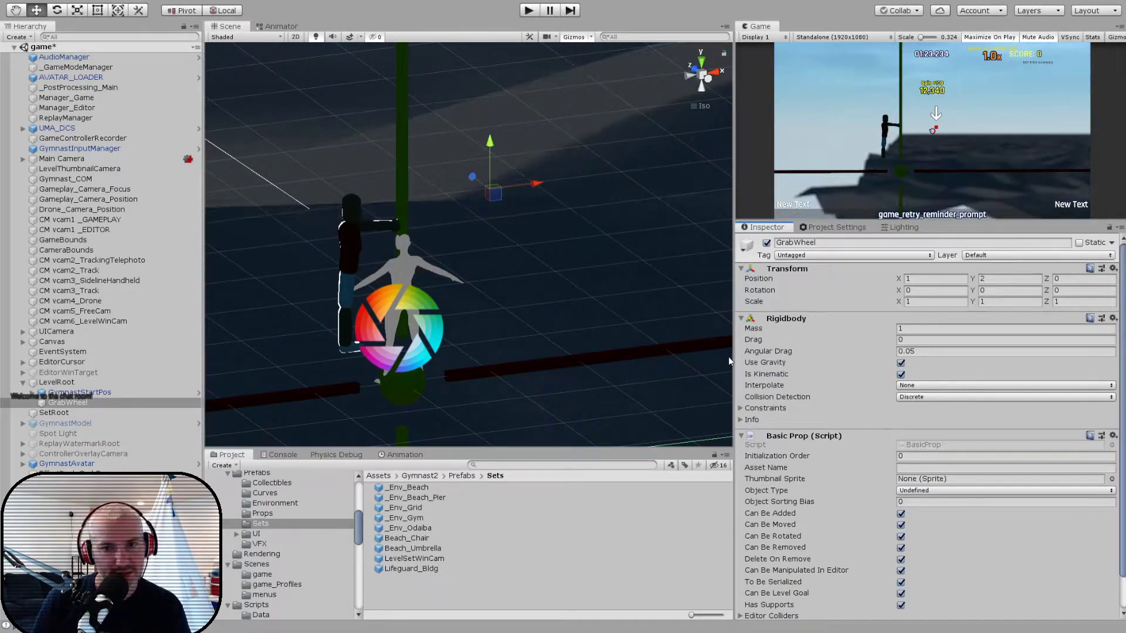
click(63, 404)
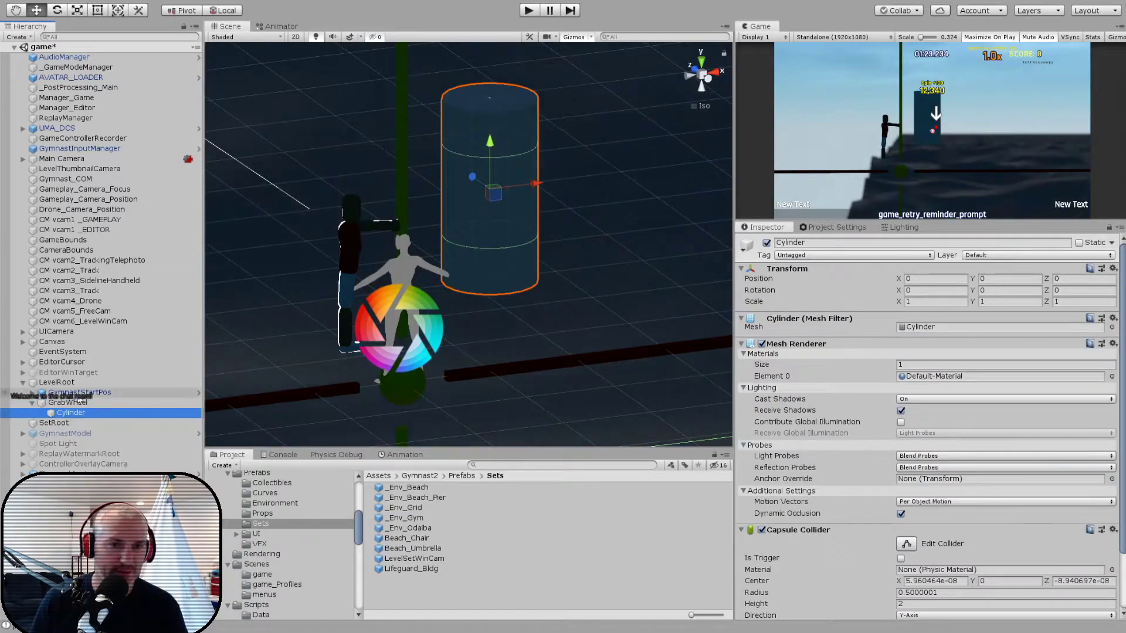
key(e)
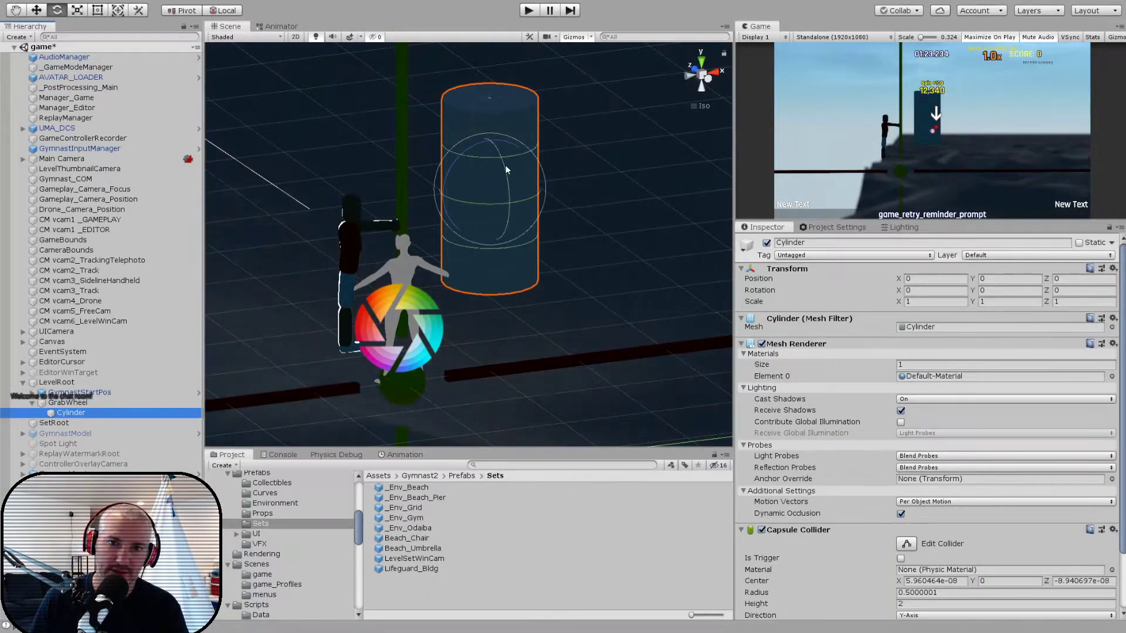
drag(505, 164, 516, 304)
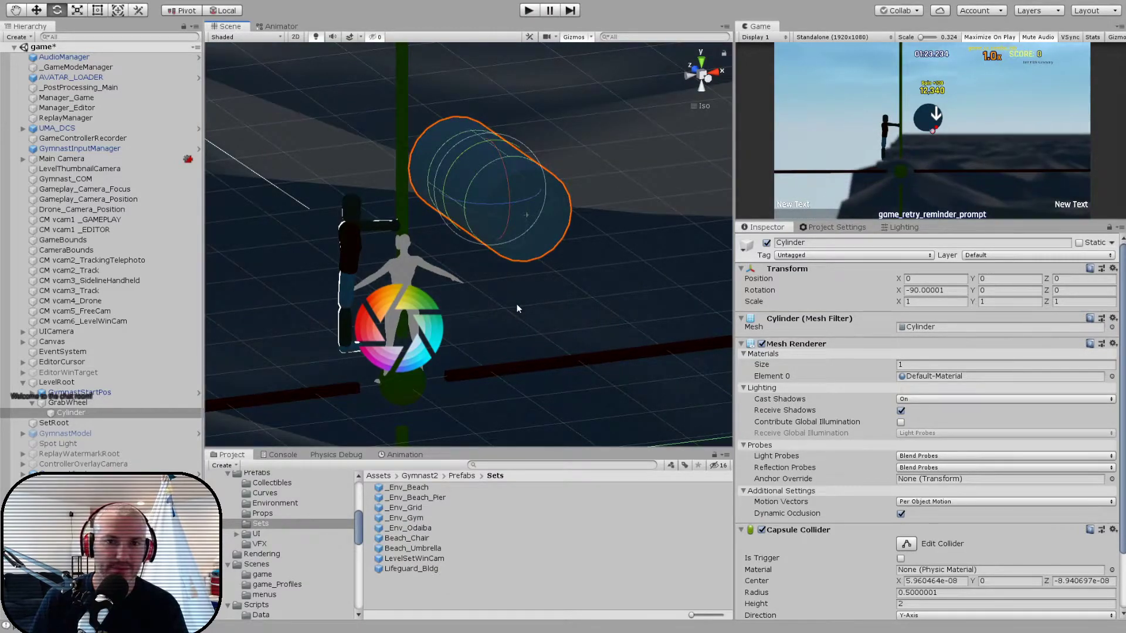
key(ctrl+z)
key(ctrl+z)
key(ctrl+z)
key(ctrl+z)
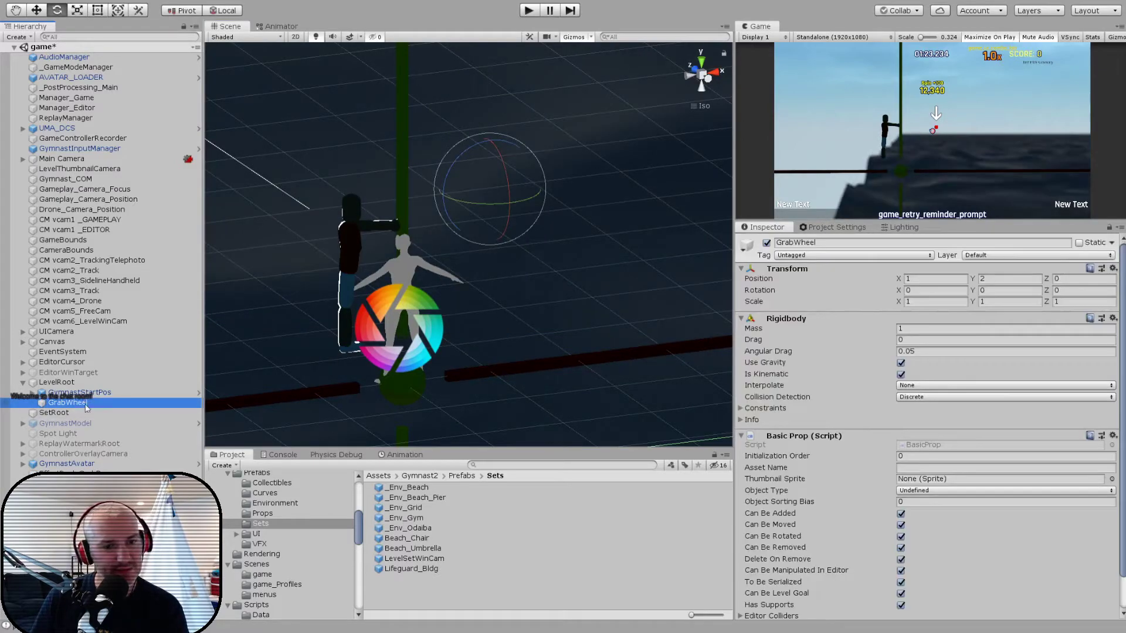
- Create an empty child object named Wheel under GrabWheel
key(alt+shift+n)
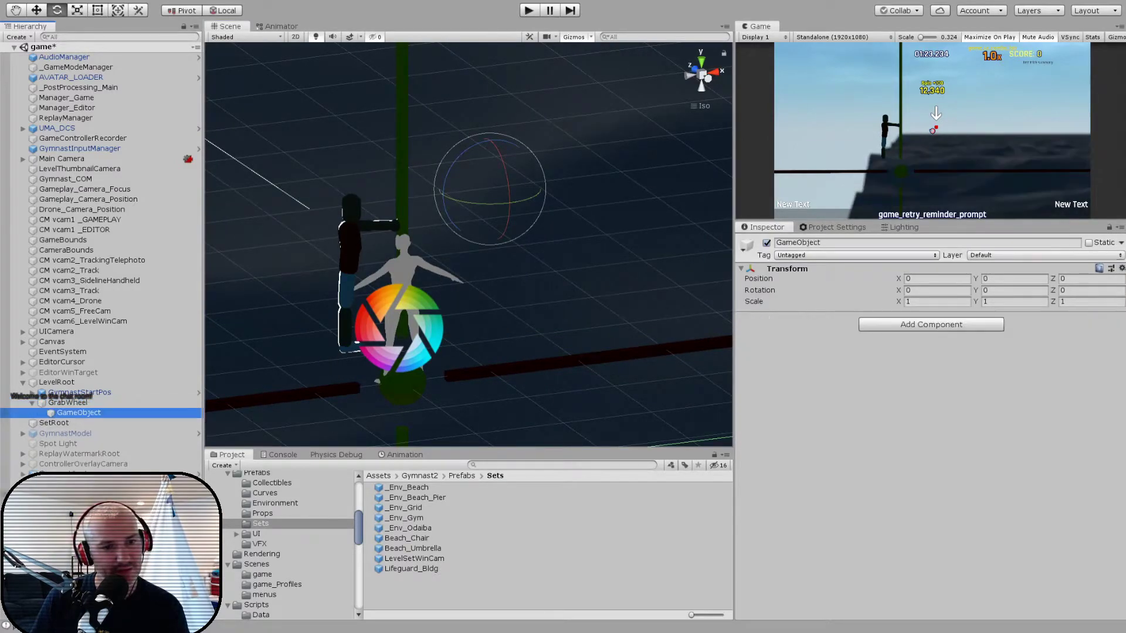
click(870, 244)
text(Wheel)
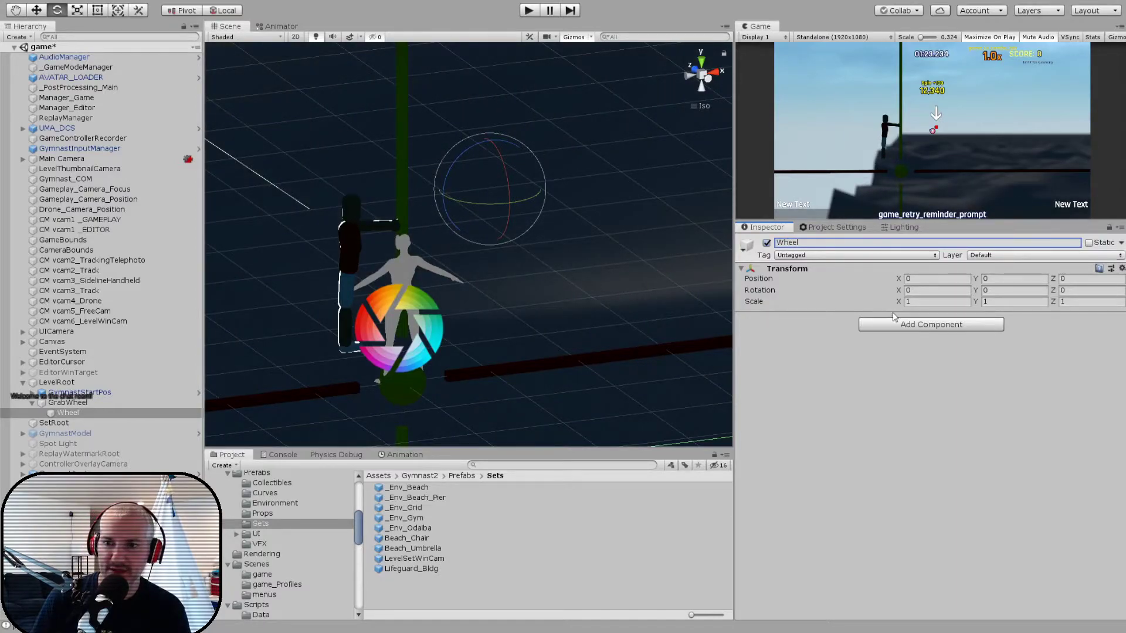
key(Return)
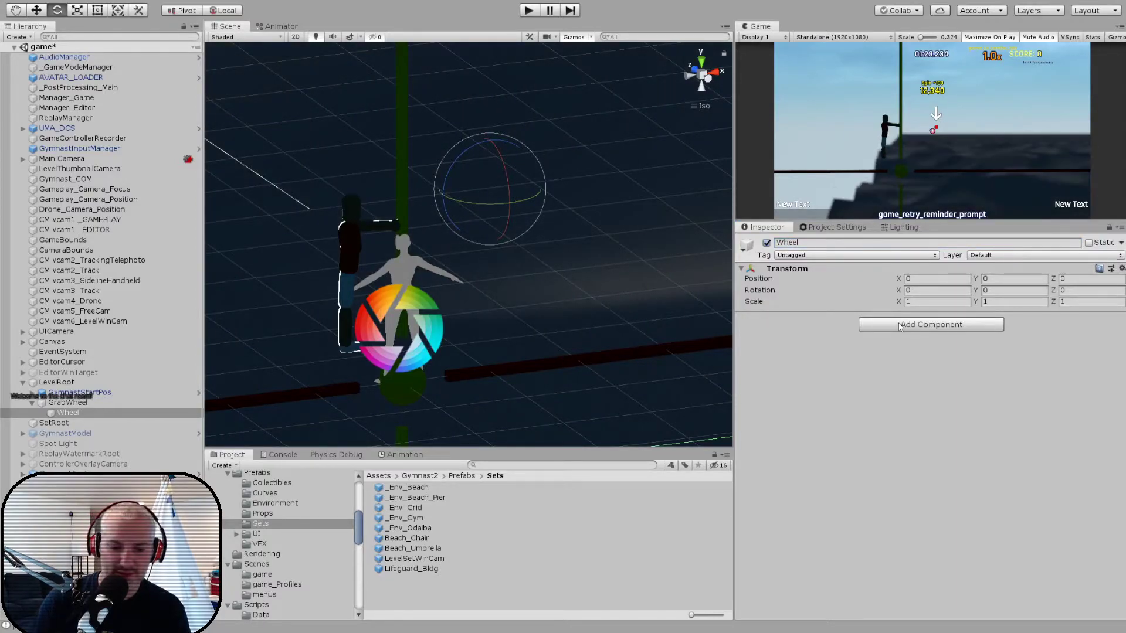
- Add a Rigidbody with a mass of 5 to the Wheel object
click(901, 327)
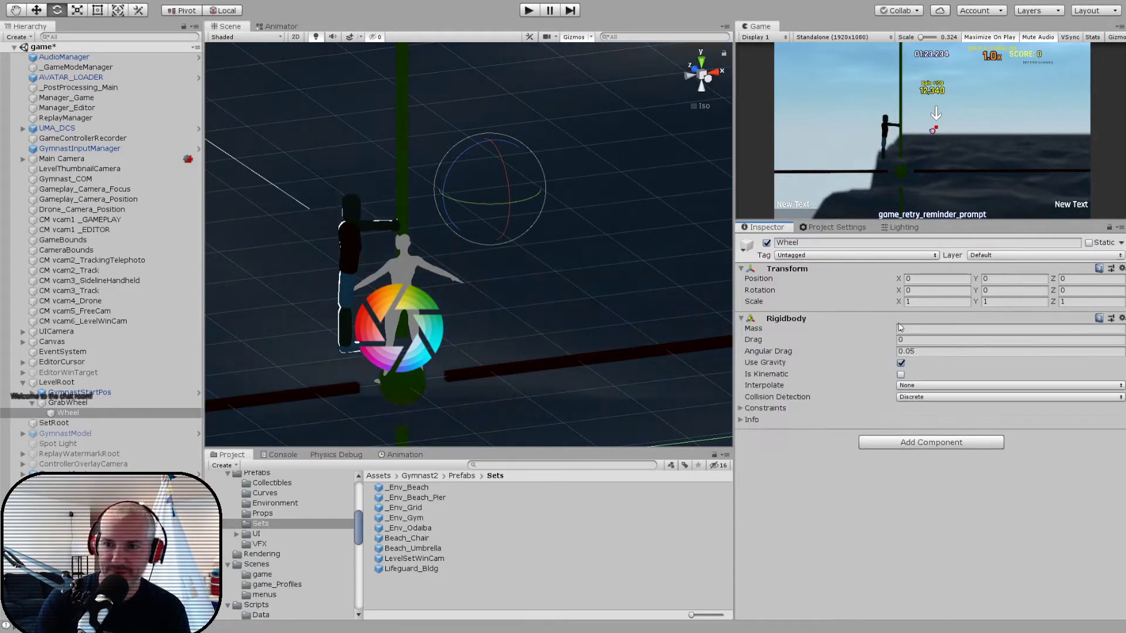
click(901, 328)
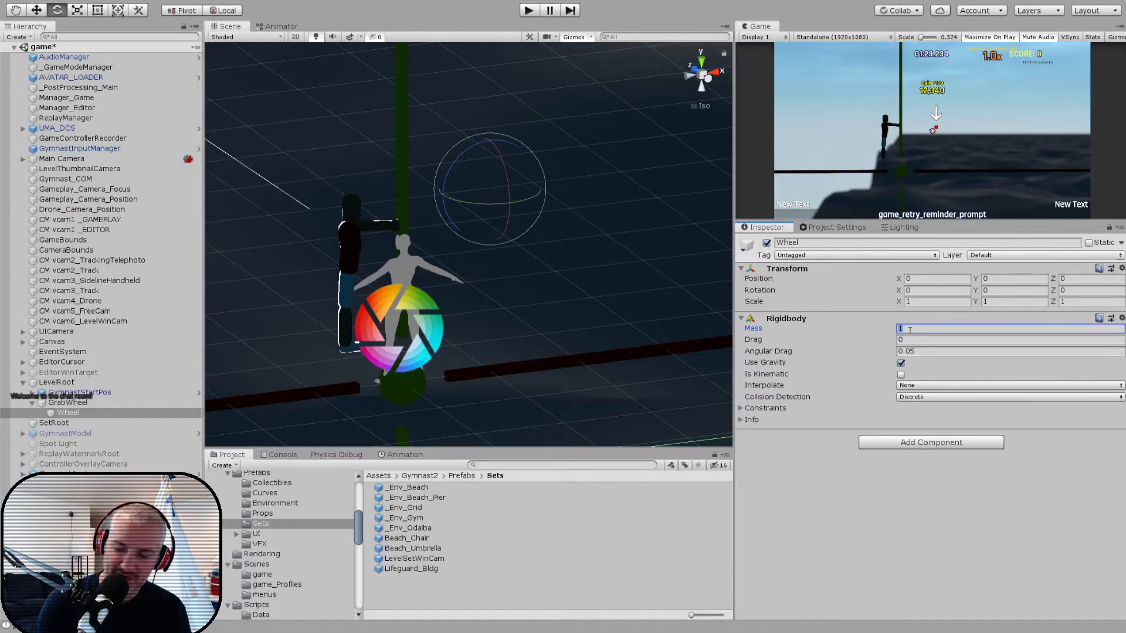
text(5)
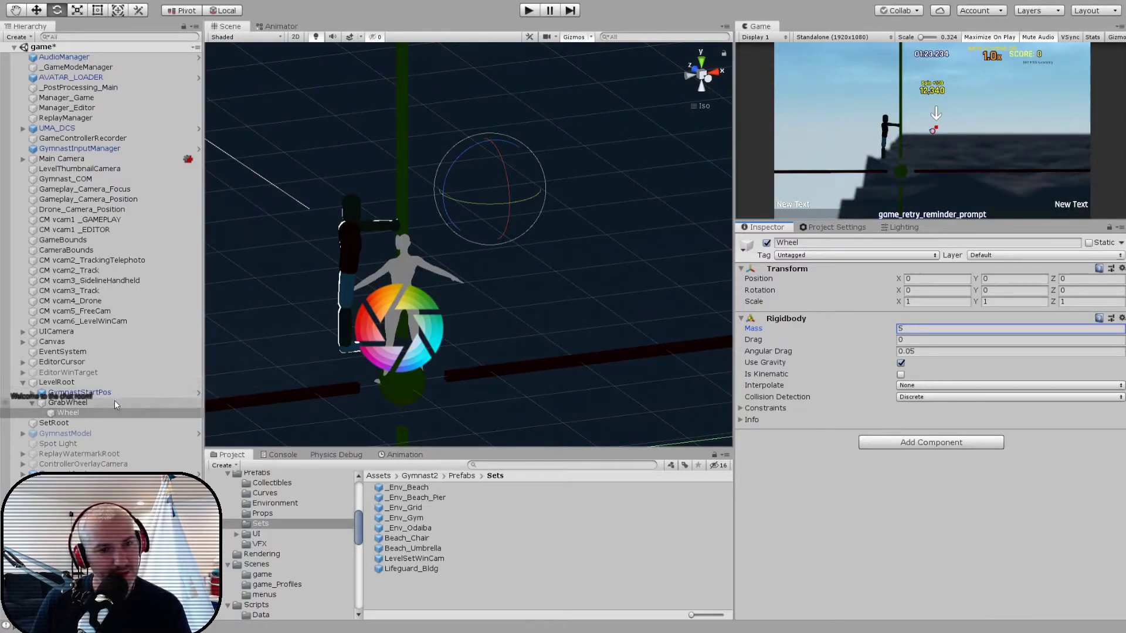
- Add a Configurable Joint and a Sphere Collider to the Wheel object
click(916, 442)
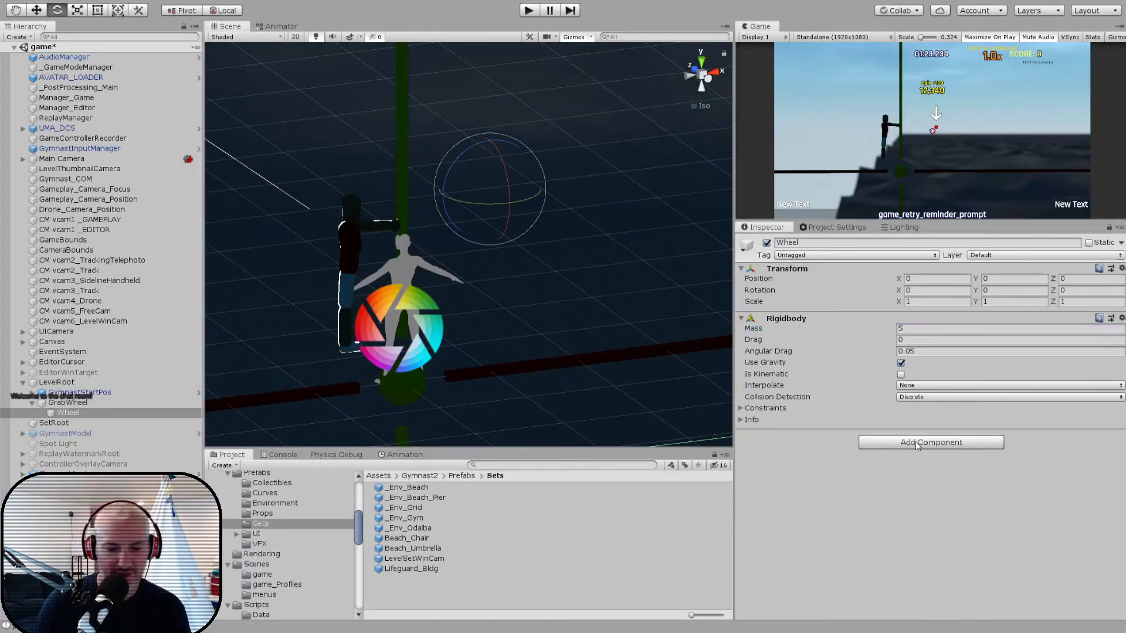
key(Return)
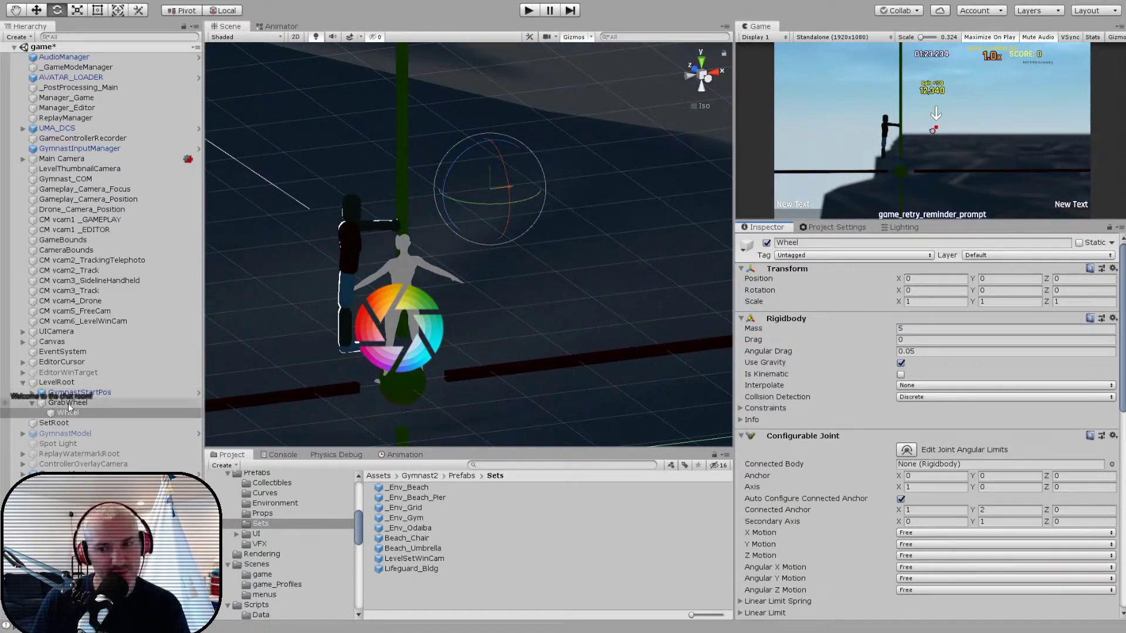
click(913, 466)
scroll(829, 451, down, 15)
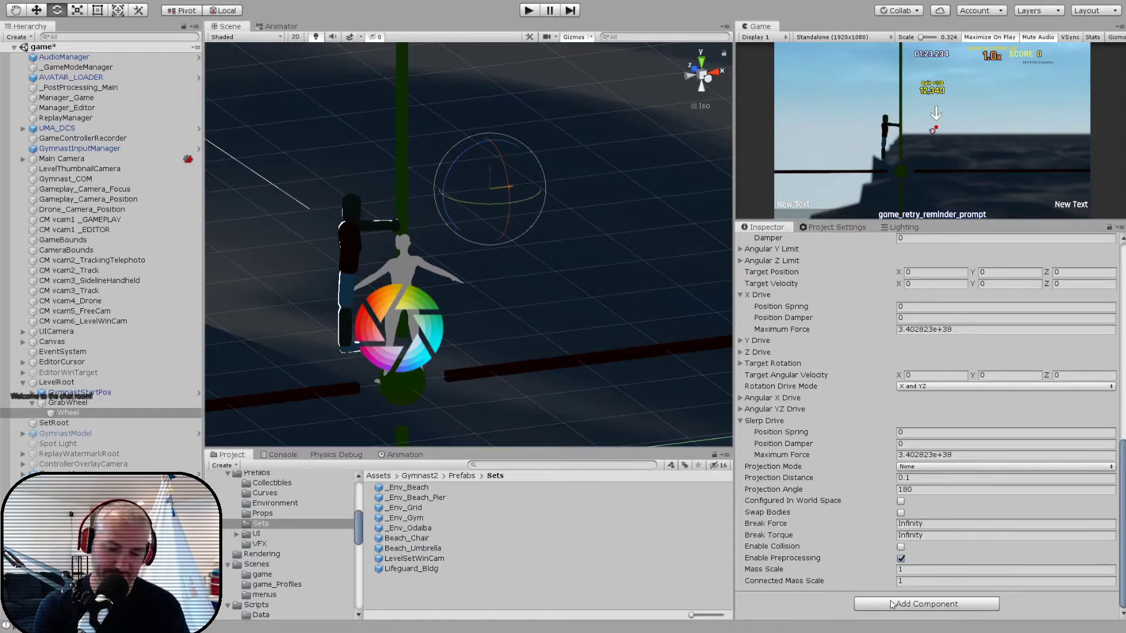
key(Return)
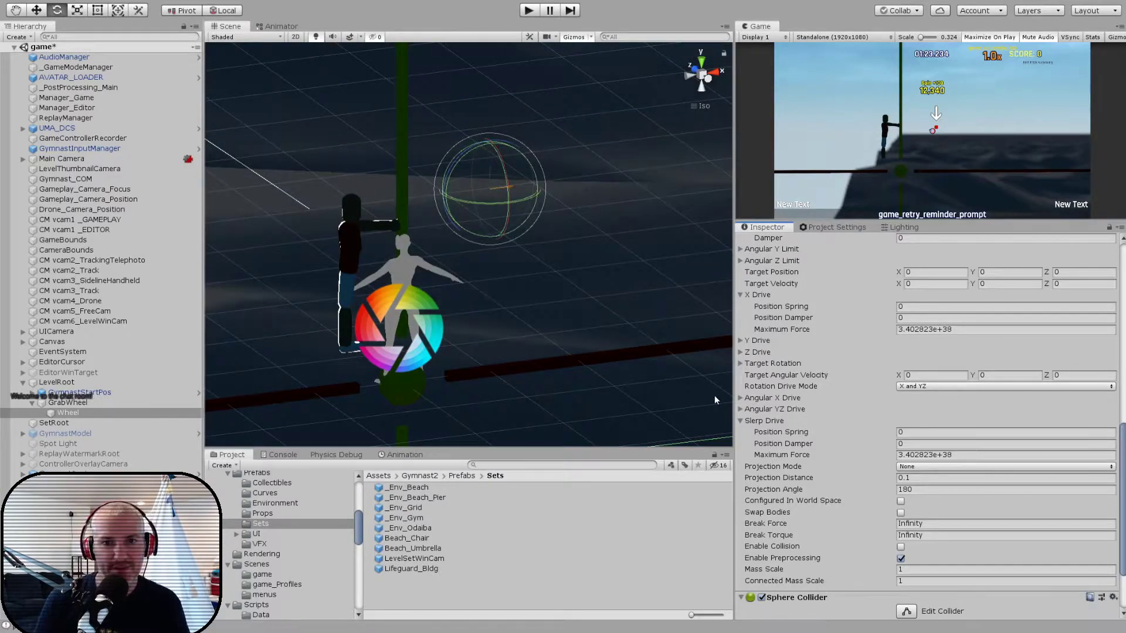
- Add a cylinder named _mesh under the Wheel object, without its Capsule Collider
click(82, 413)
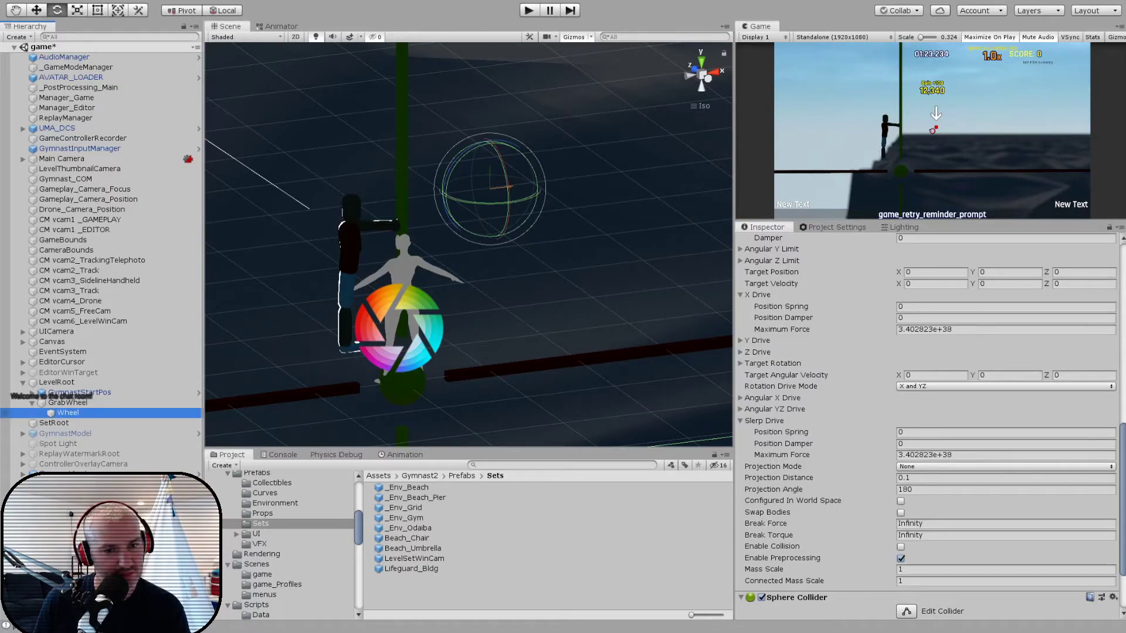
click(264, 566)
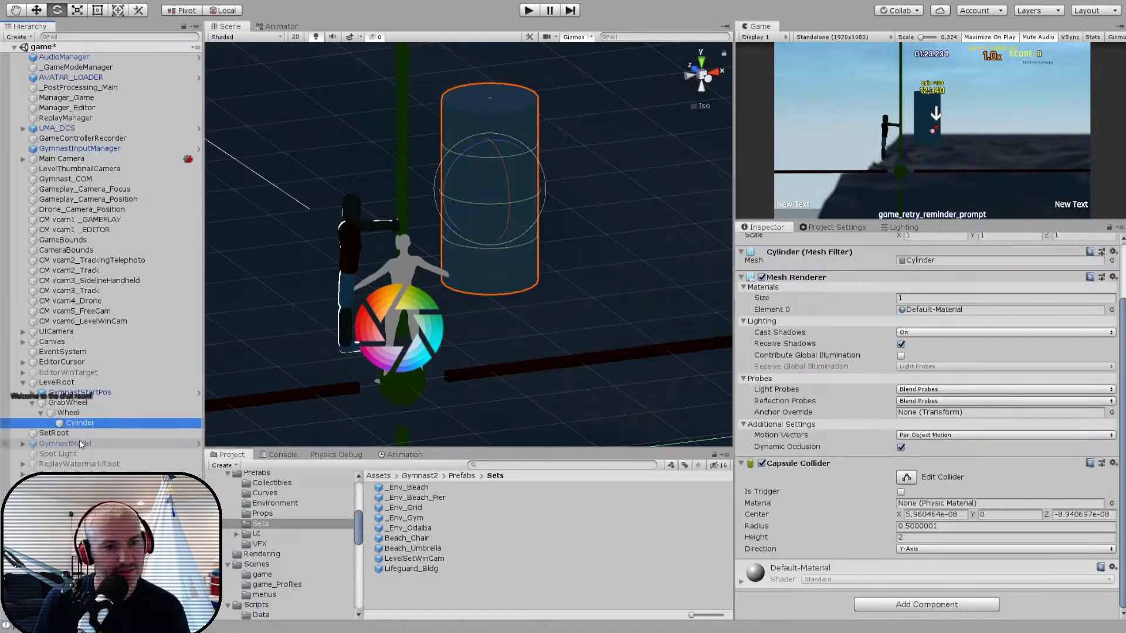
scroll(890, 257, up, 3)
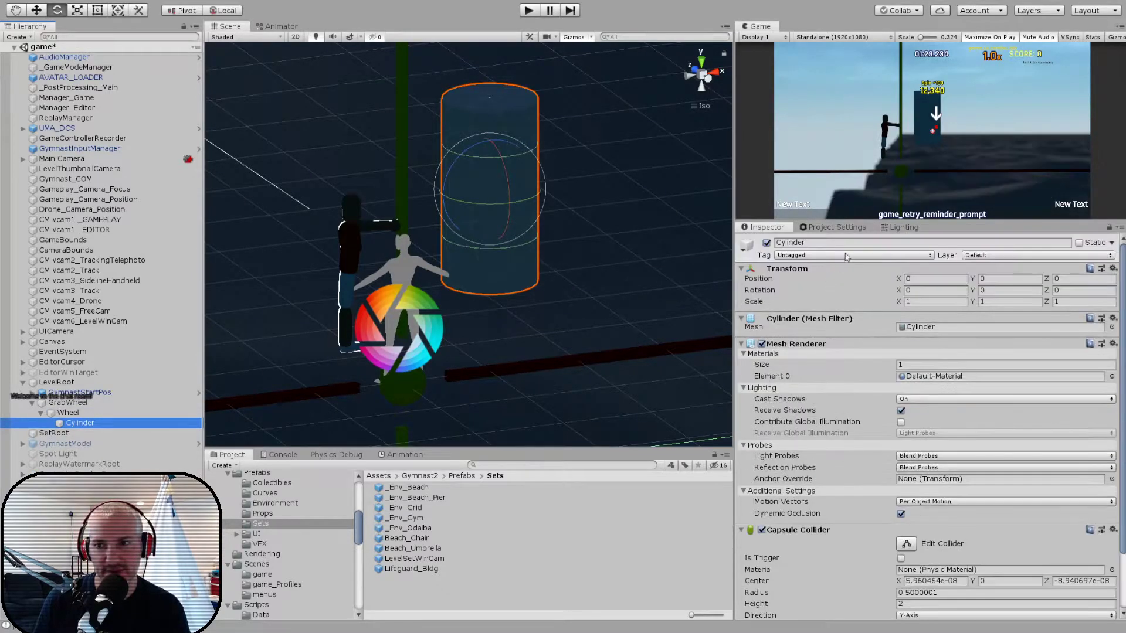
click(848, 245)
text(_mesh)
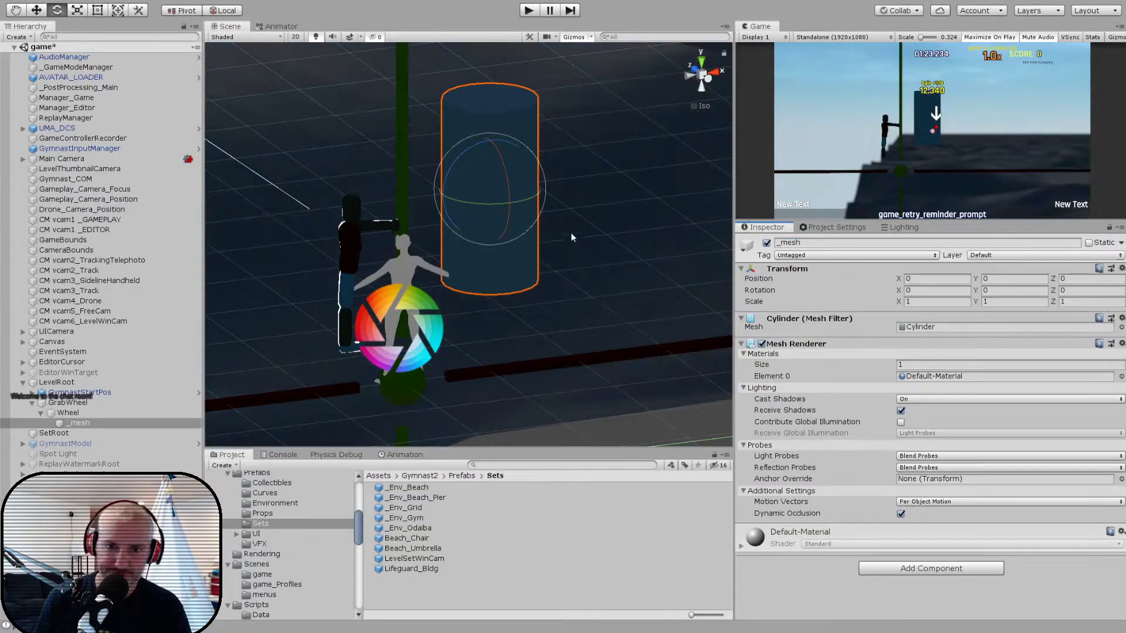
- Rotate the _mesh cylinder -90 degrees about X and set its Y scale to 0.1 to form a flat disc
ctrl+drag(514, 174, 522, 332)
click(995, 303)
text(0.1)
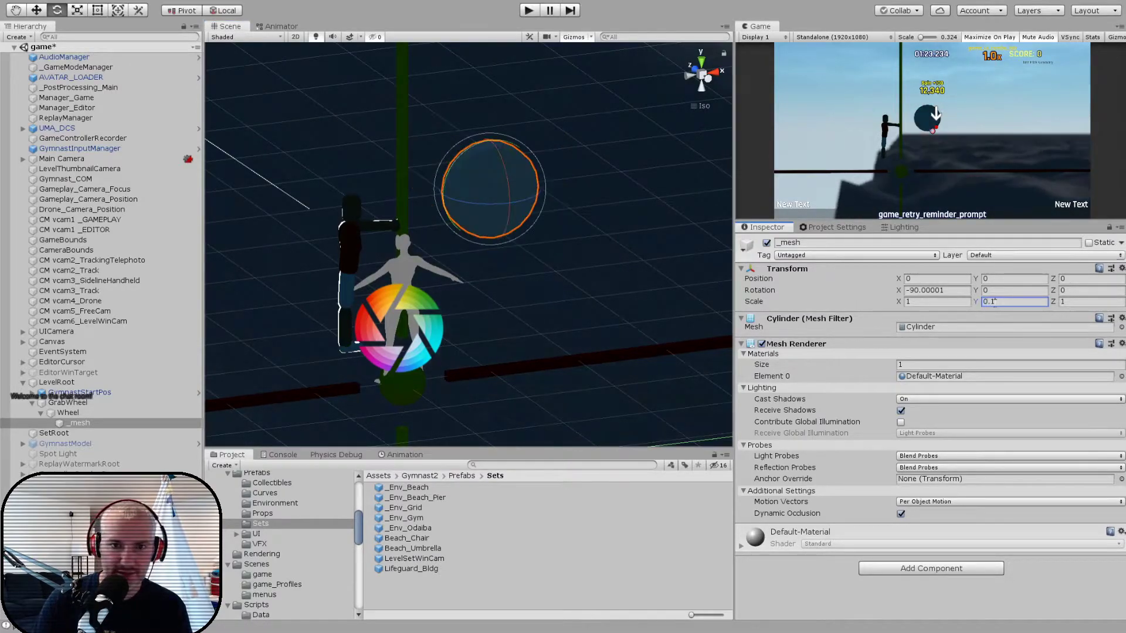
alt+drag(487, 176, 522, 187)
key(f)
scroll(521, 194, up, 8)
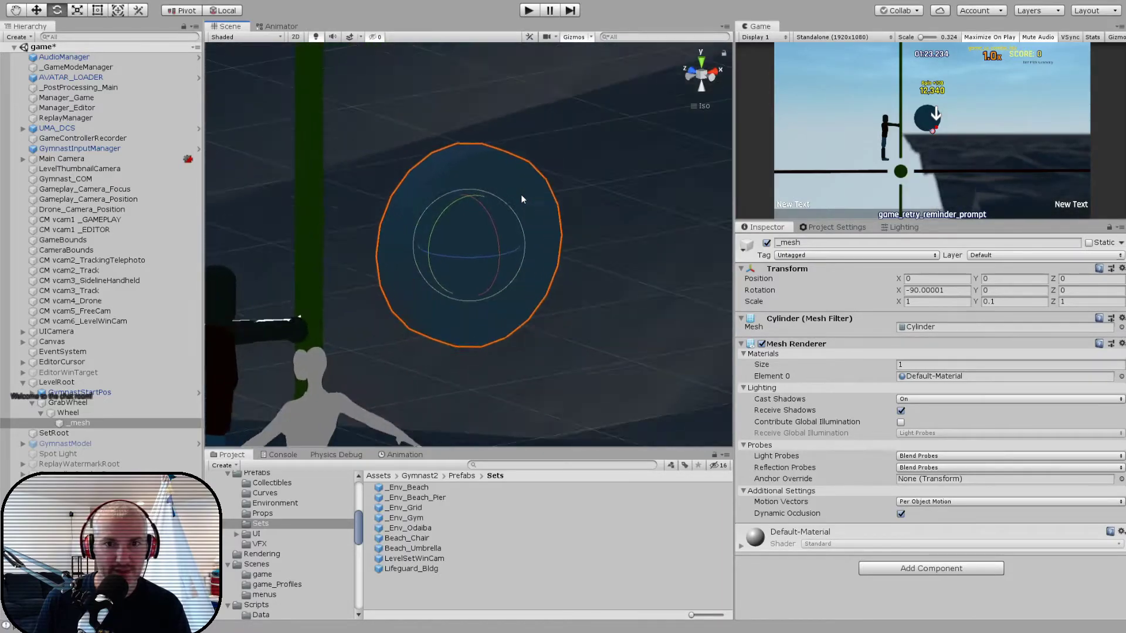
- Assign the Wheel object to the Interactable layer
alt+drag(492, 231, 522, 233)
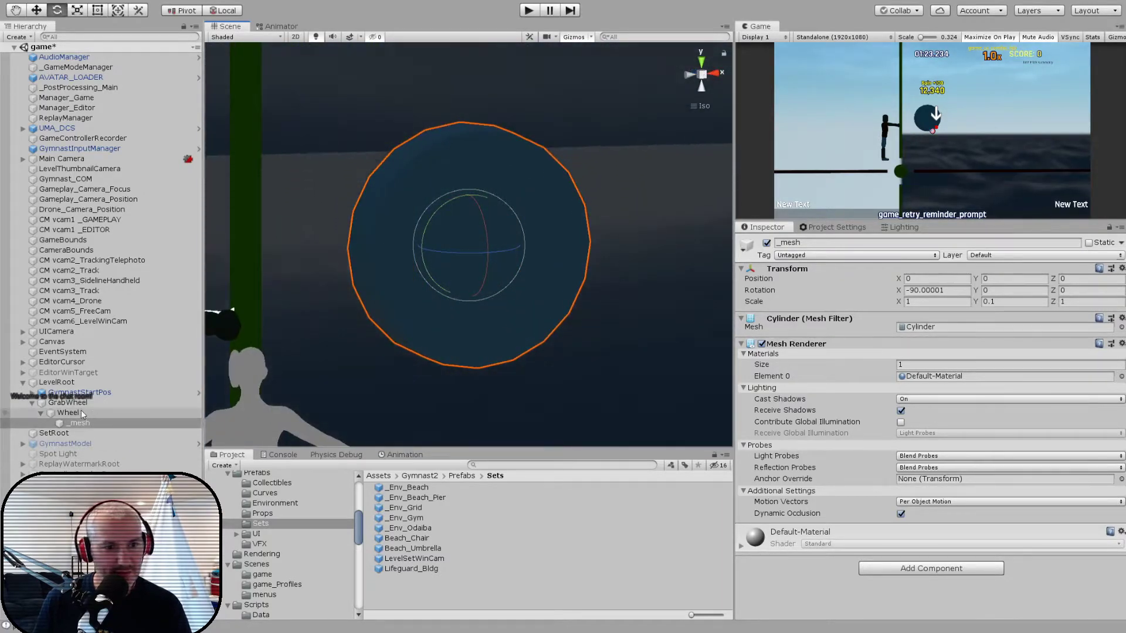
click(170, 413)
alt+drag(445, 376, 696, 354)
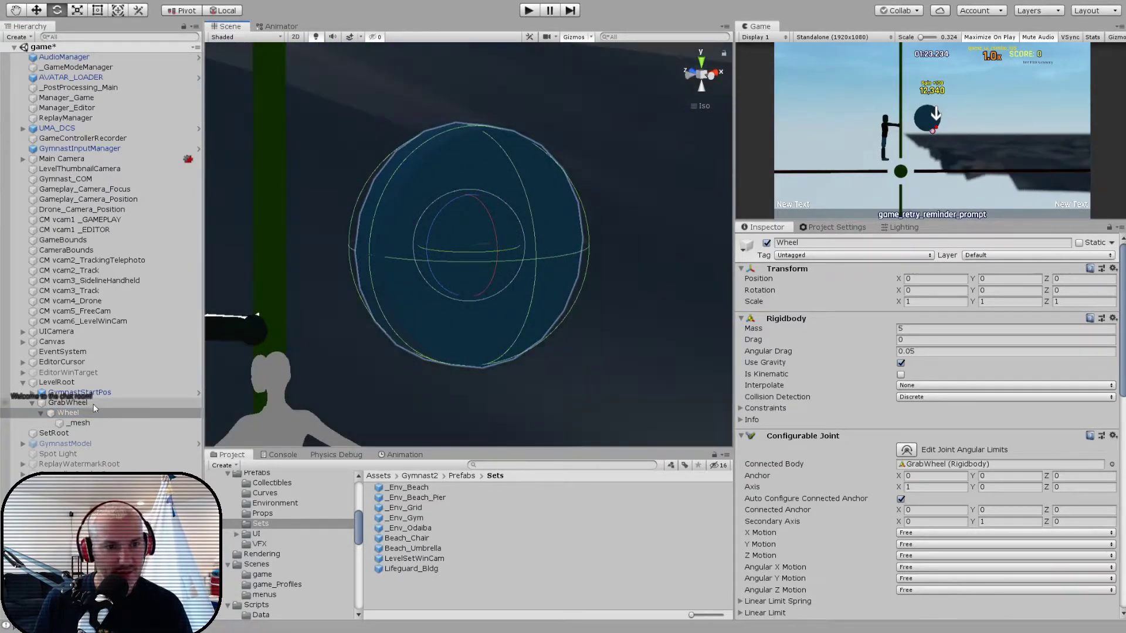
click(120, 403)
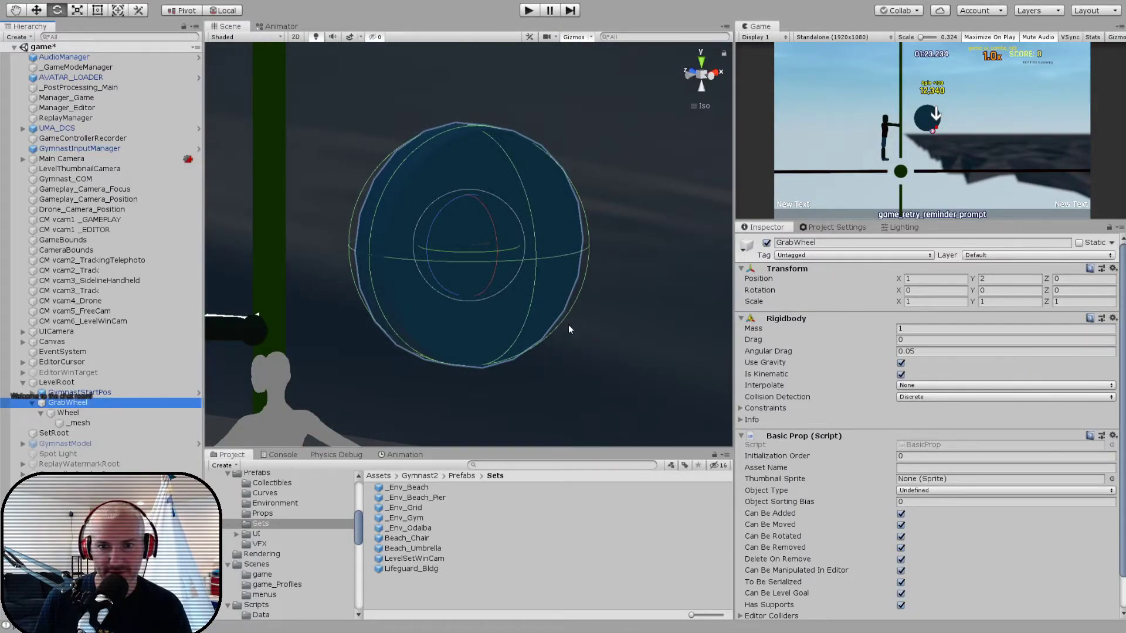
click(66, 413)
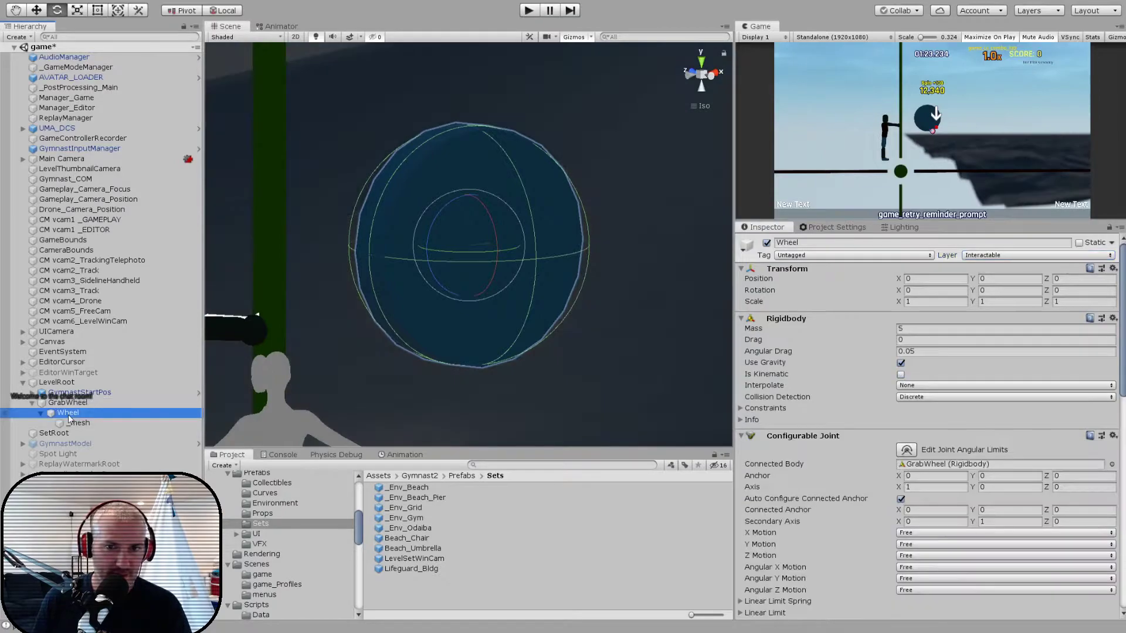
- Set the axis of the Wheel's Configurable Joint to X 0, Y 0, Z 1
alt+drag(543, 352, 447, 283)
scroll(467, 298, up, 3)
scroll(465, 284, down, 1)
key(w)
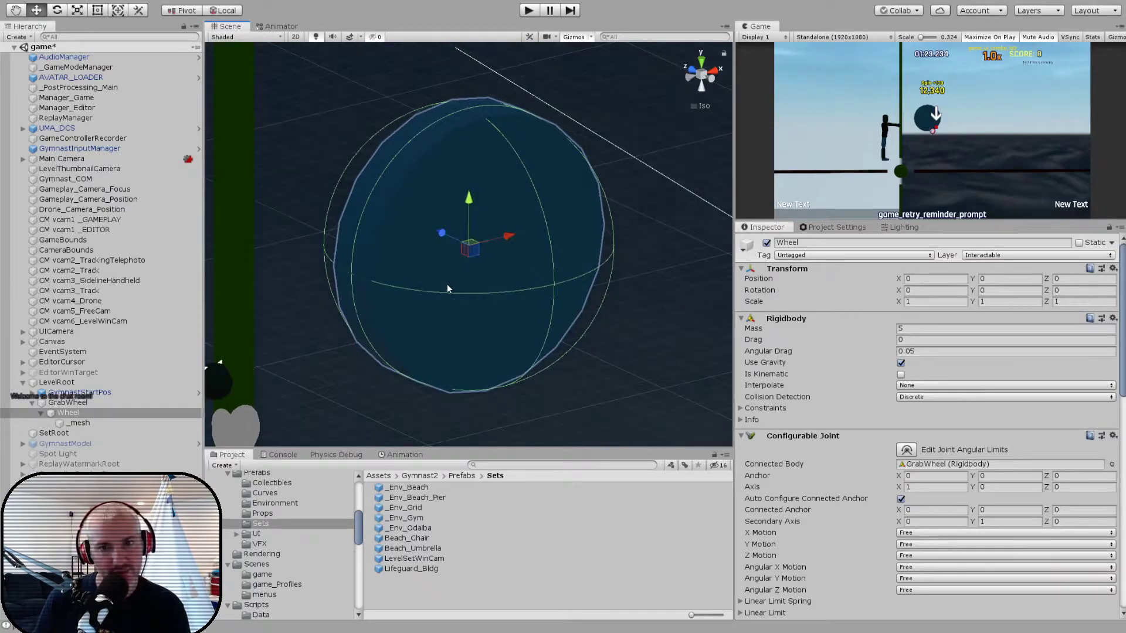
key(e)
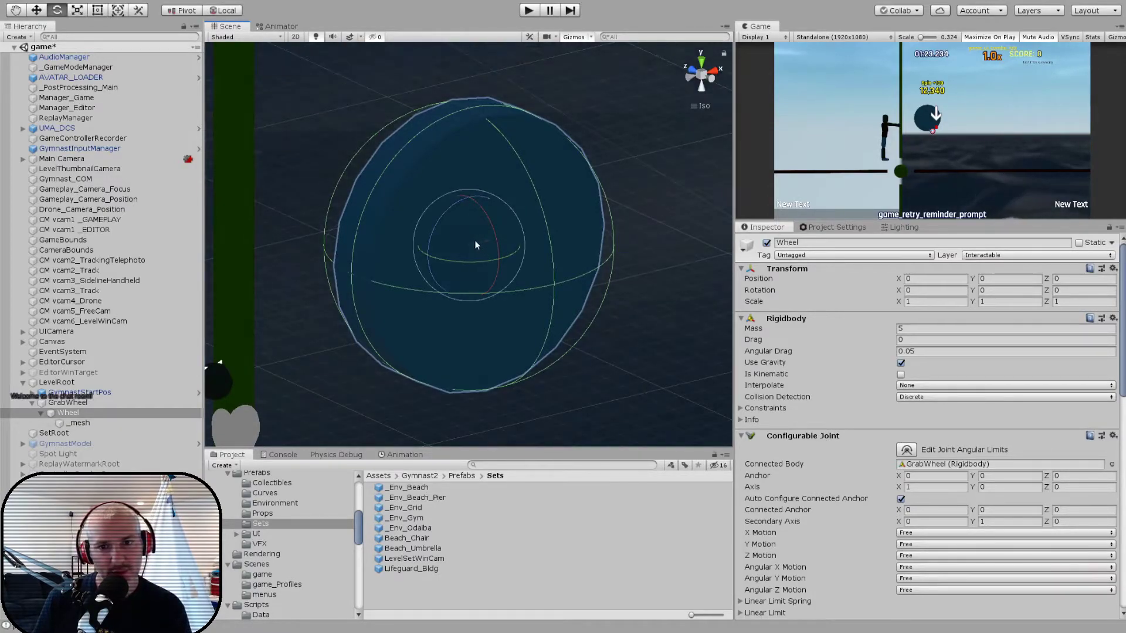
click(915, 487)
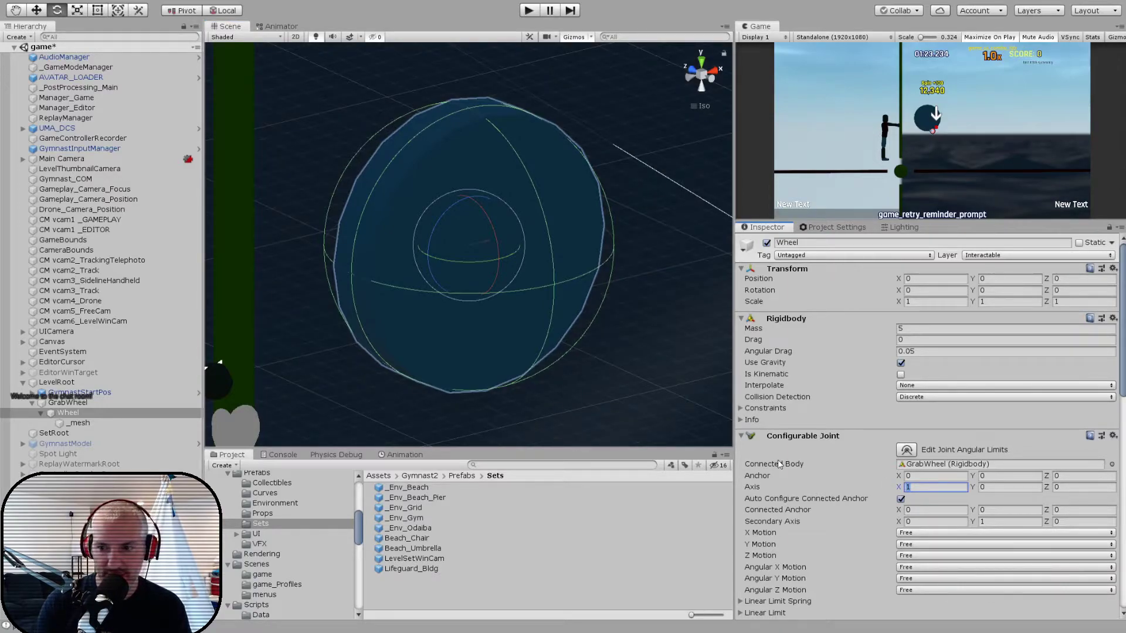
text(0)
key(Tab)
key(Tab)
text(1)
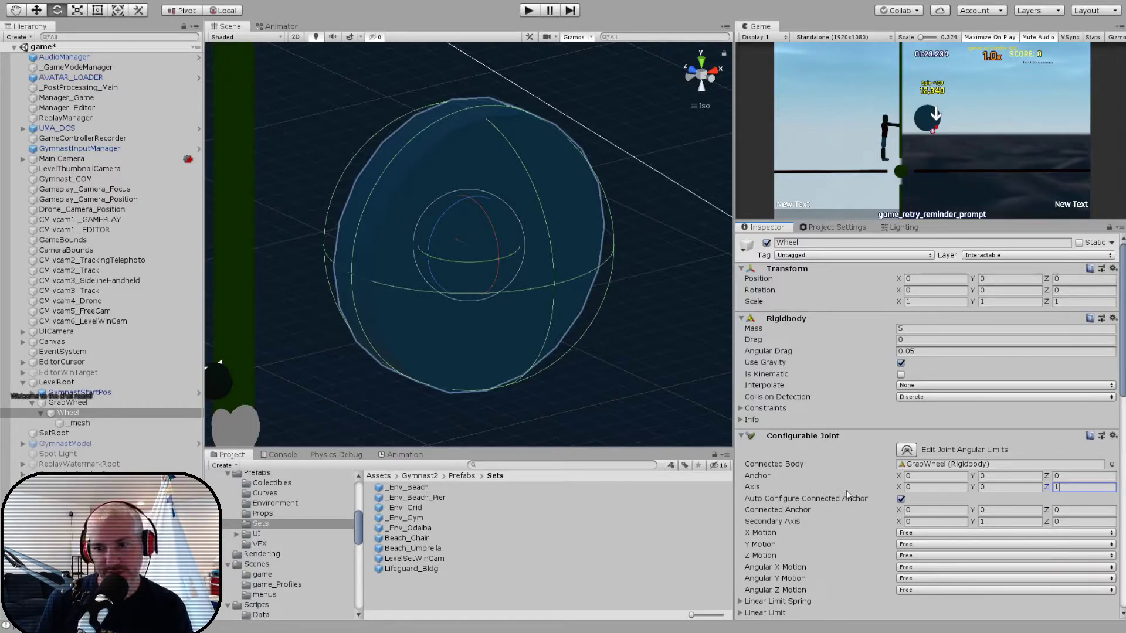
- Lock the joint's X, Y and Z motion and its angular Y and Z motion, leaving angular X free
scroll(874, 514, down, 3)
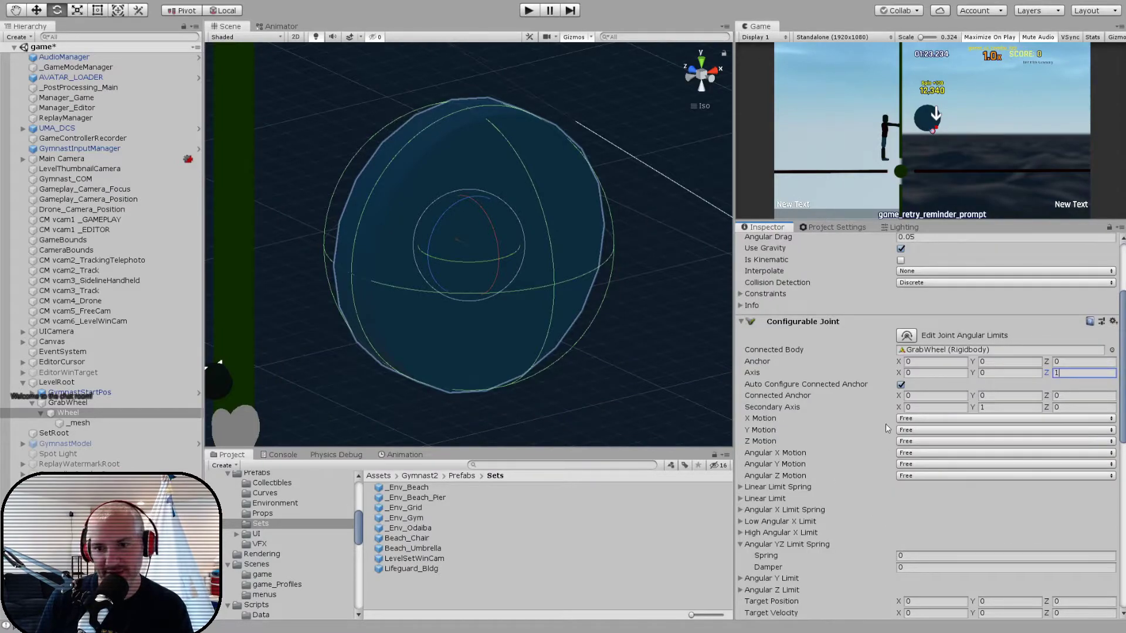
click(912, 420)
click(910, 429)
click(910, 431)
click(911, 444)
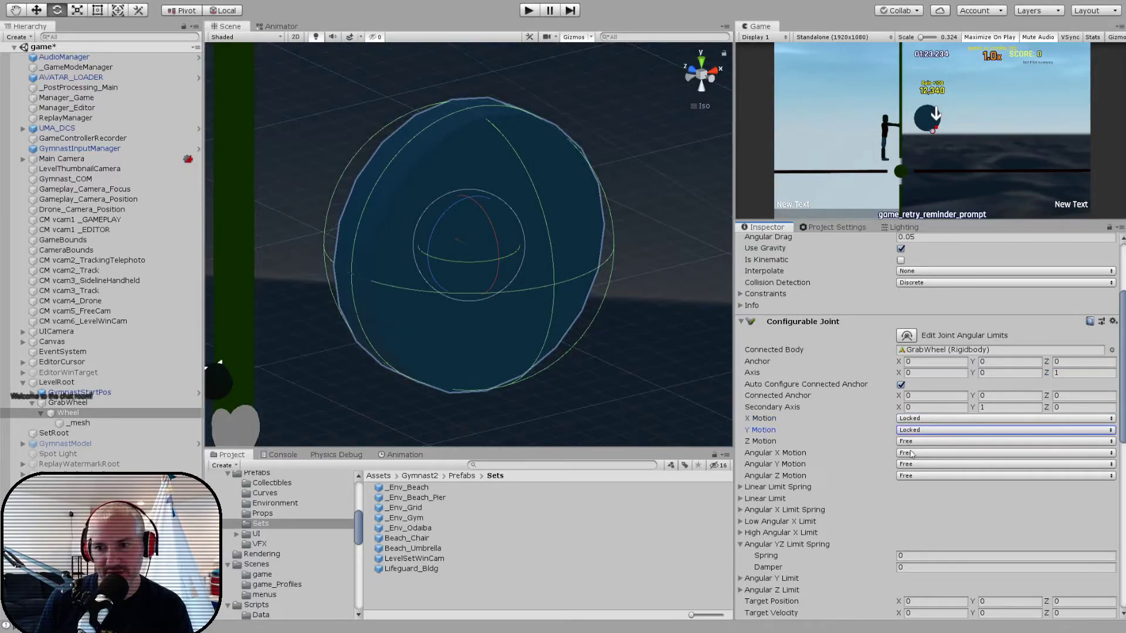
click(911, 441)
click(911, 455)
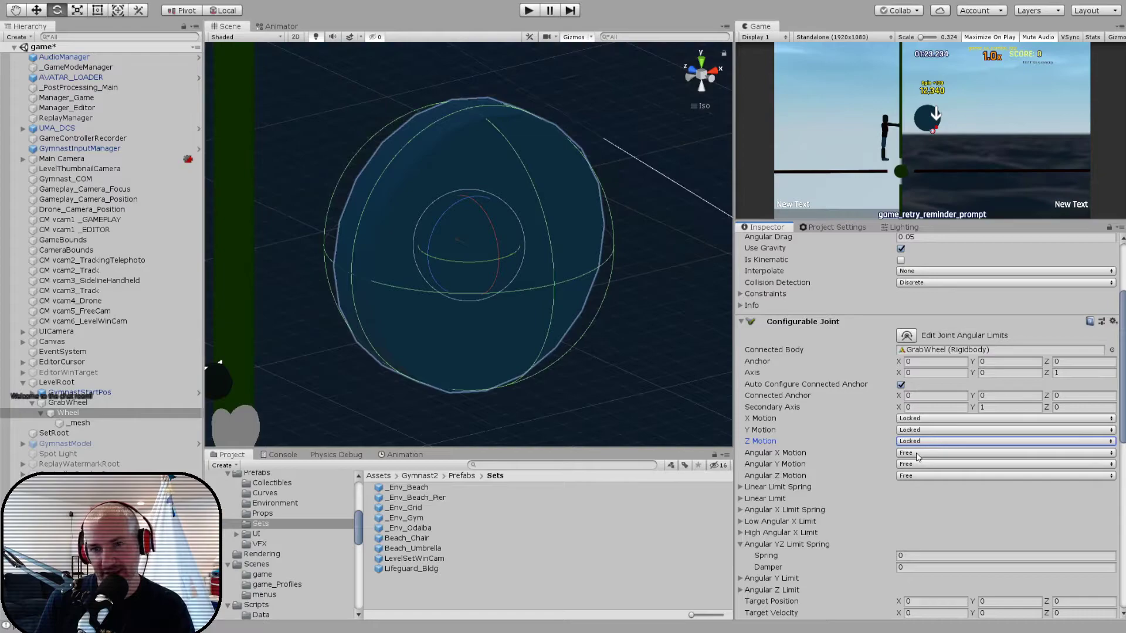
click(919, 479)
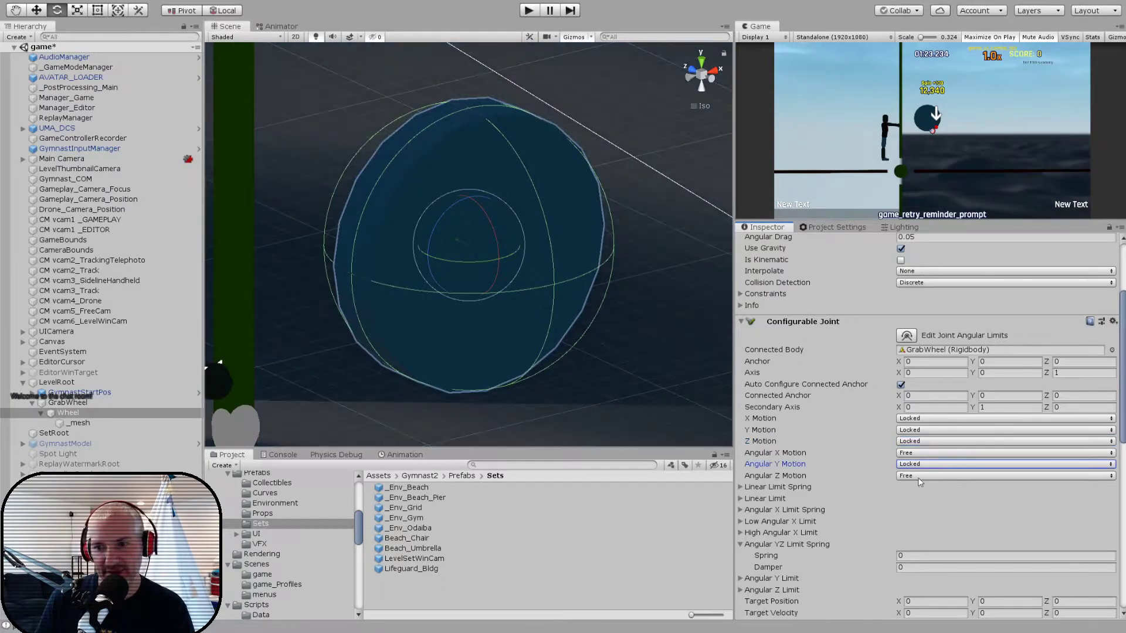
click(924, 475)
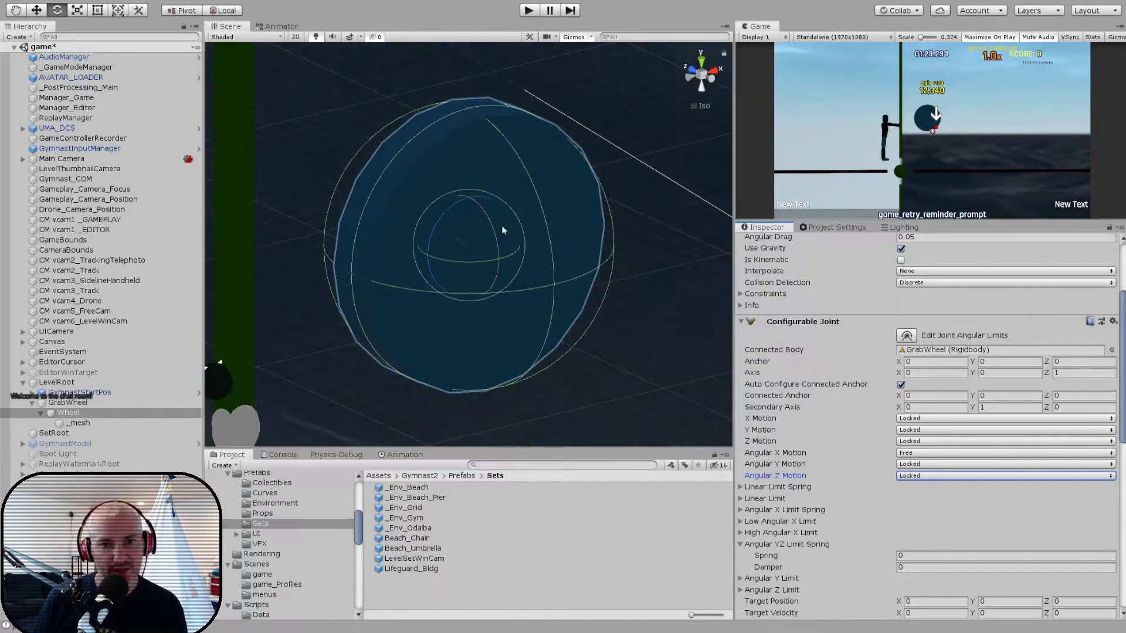
- Review the GrabWheel and Wheel settings, then run the game briefly to test the wheel against the gymnast
click(68, 403)
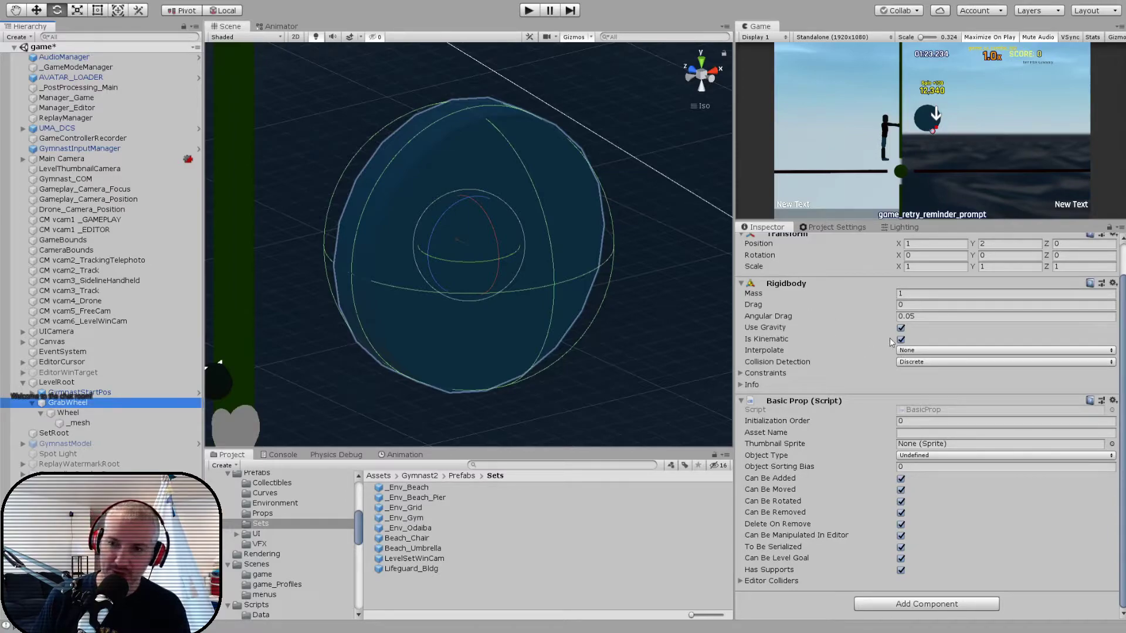
click(76, 412)
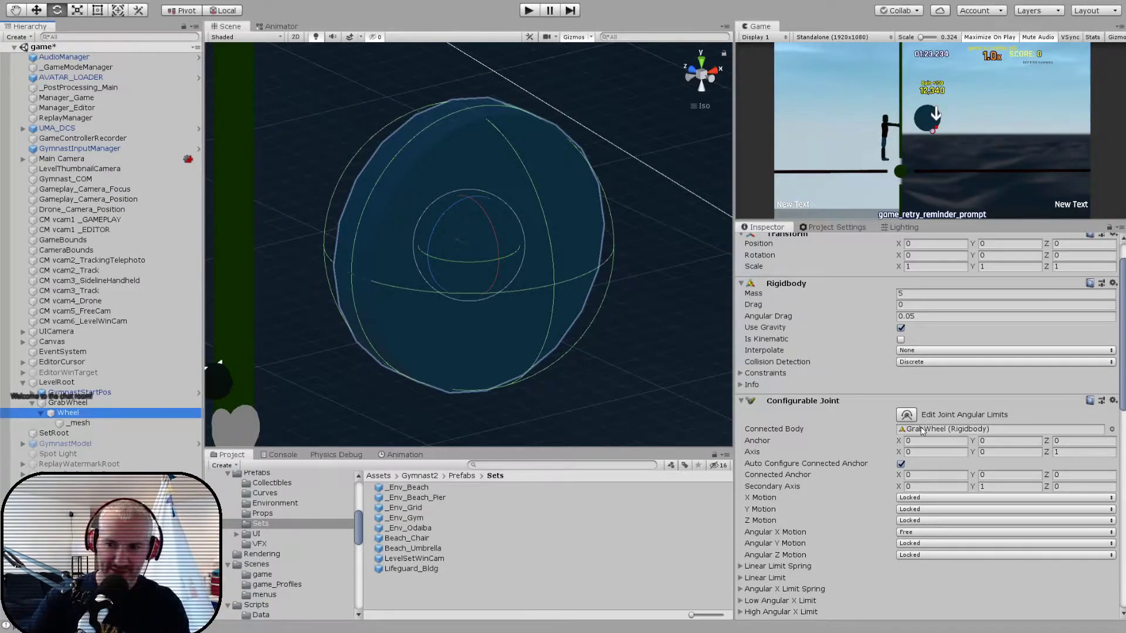
key(ctrl+p)
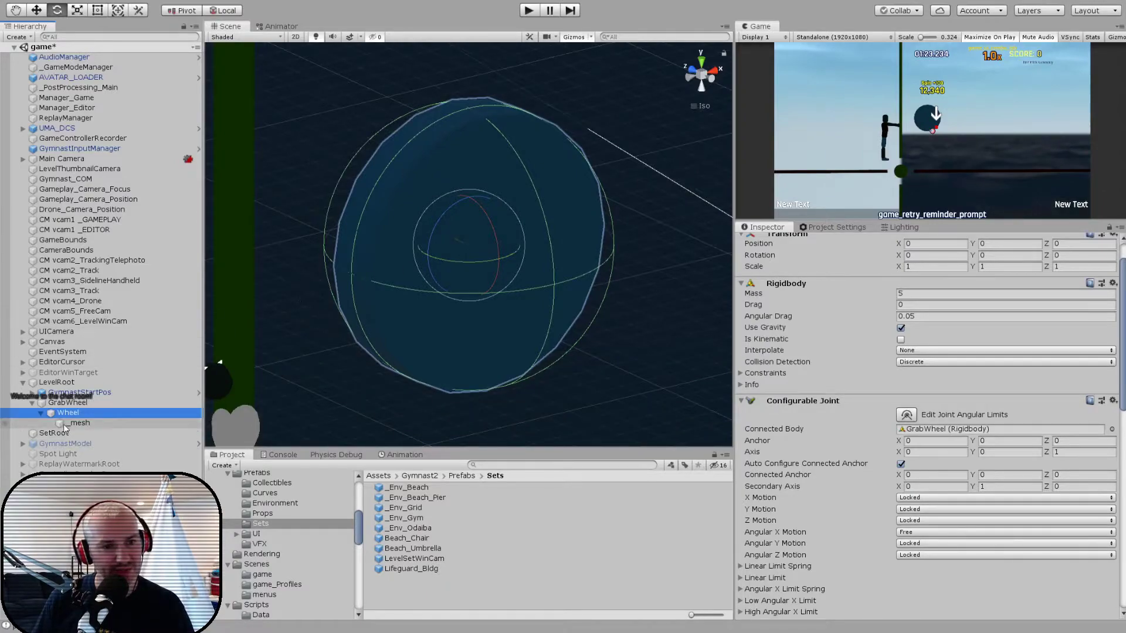
click(64, 403)
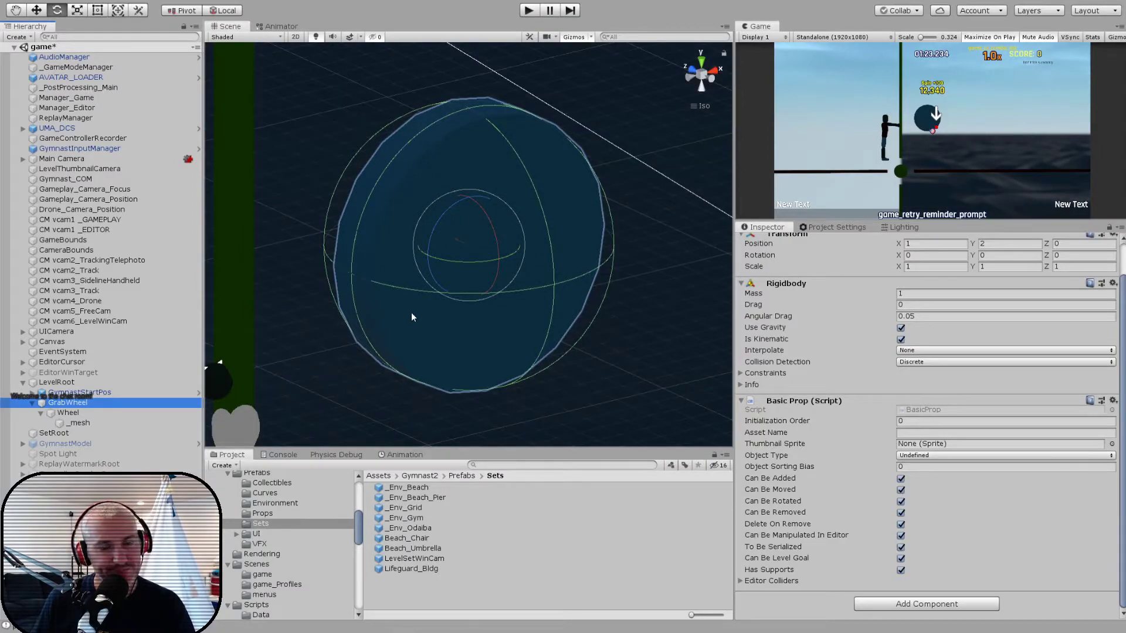
click(77, 414)
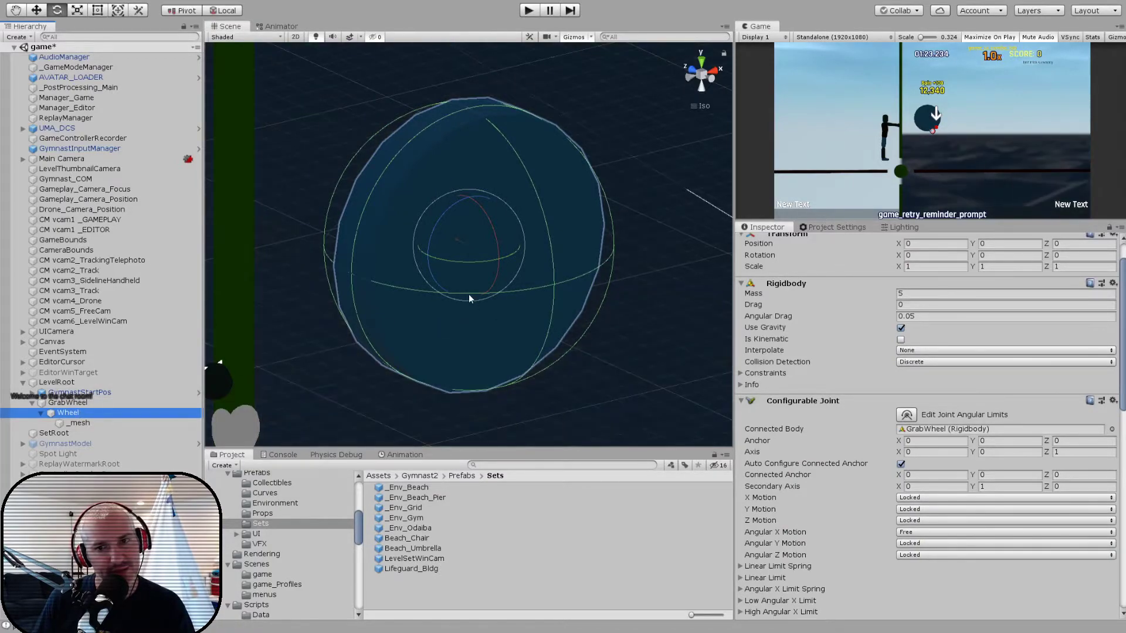
click(528, 10)
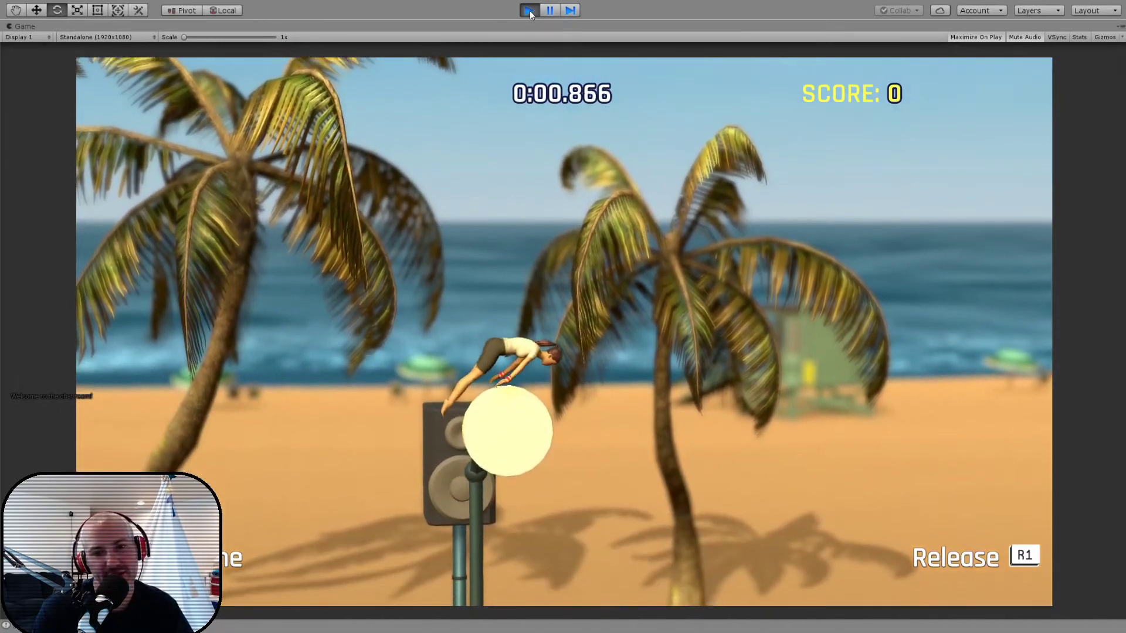
key(Escape)
key(Down)
key(Down)
key(Down)
key(Down)
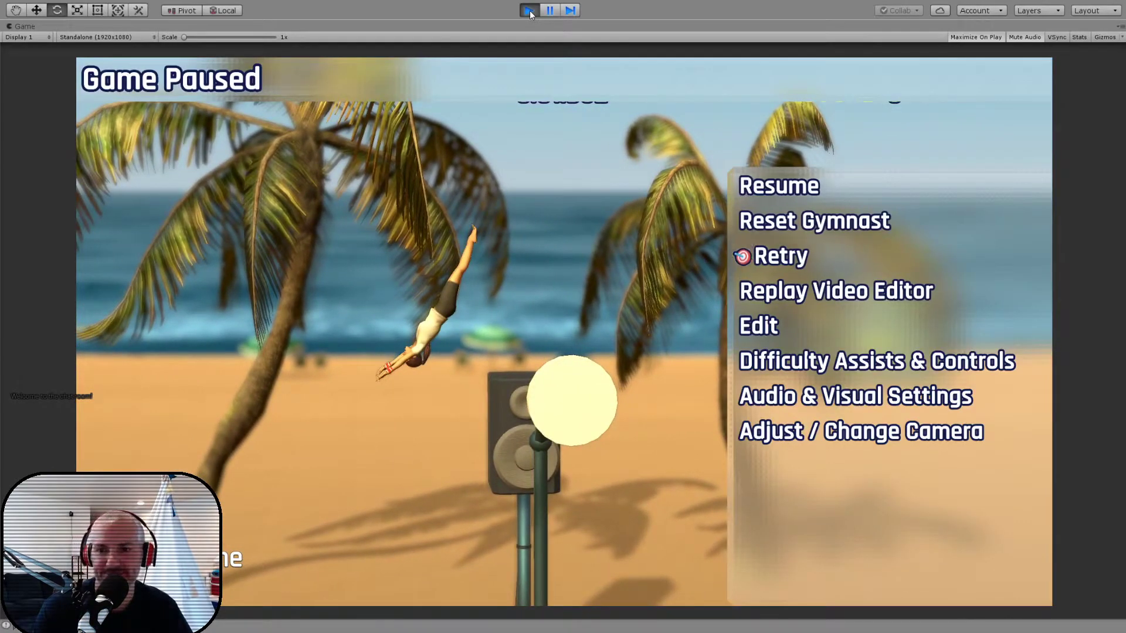
click(528, 11)
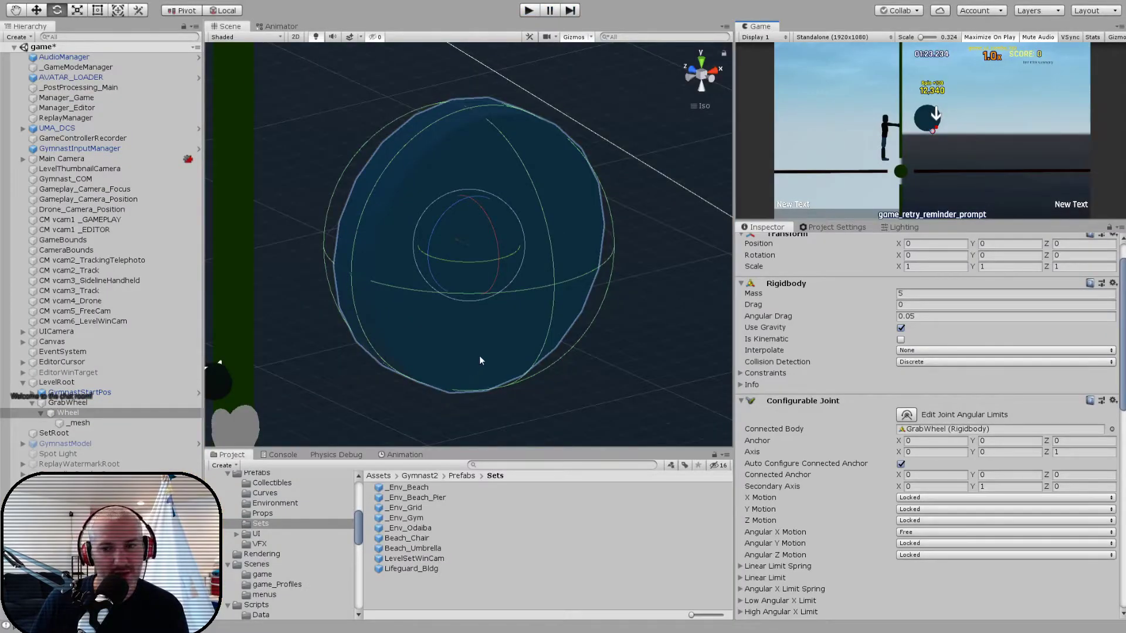
scroll(867, 444, down, 10)
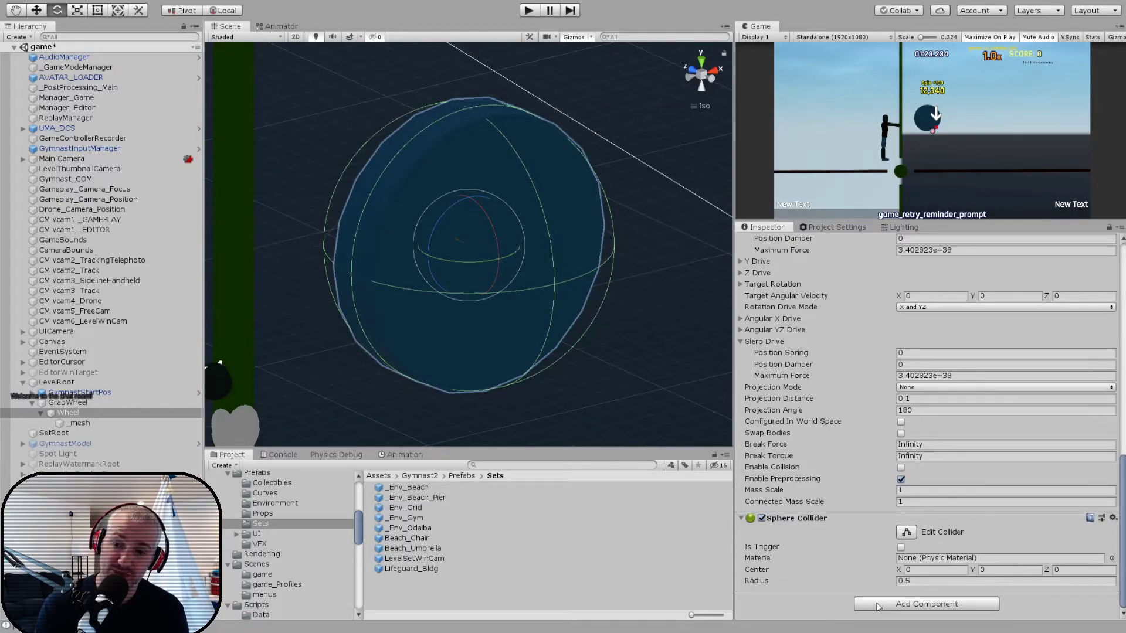
key(Return)
scroll(880, 556, down, 6)
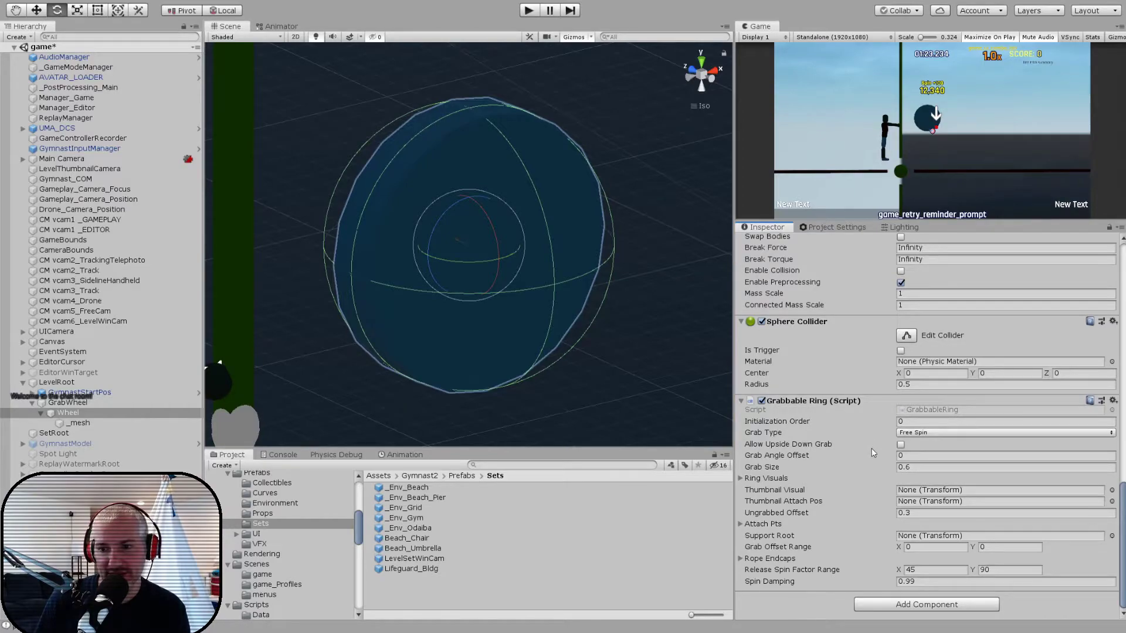
key(ctrl+z)
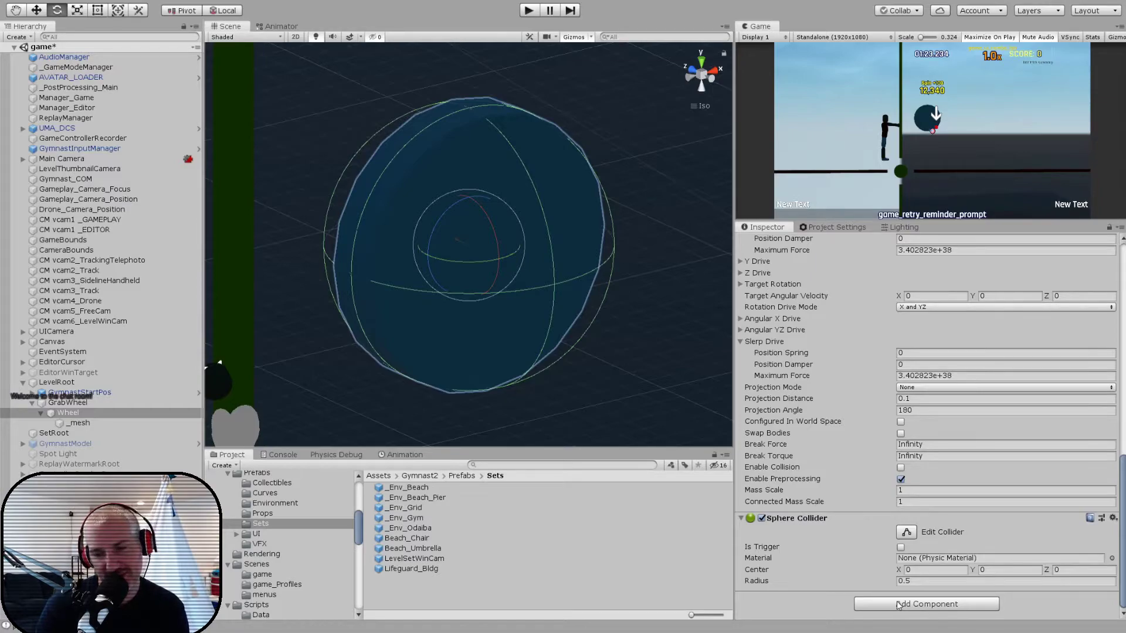
- Add a Grabbable script to the Wheel object and set its grab type to Hard Spring
key(Return)
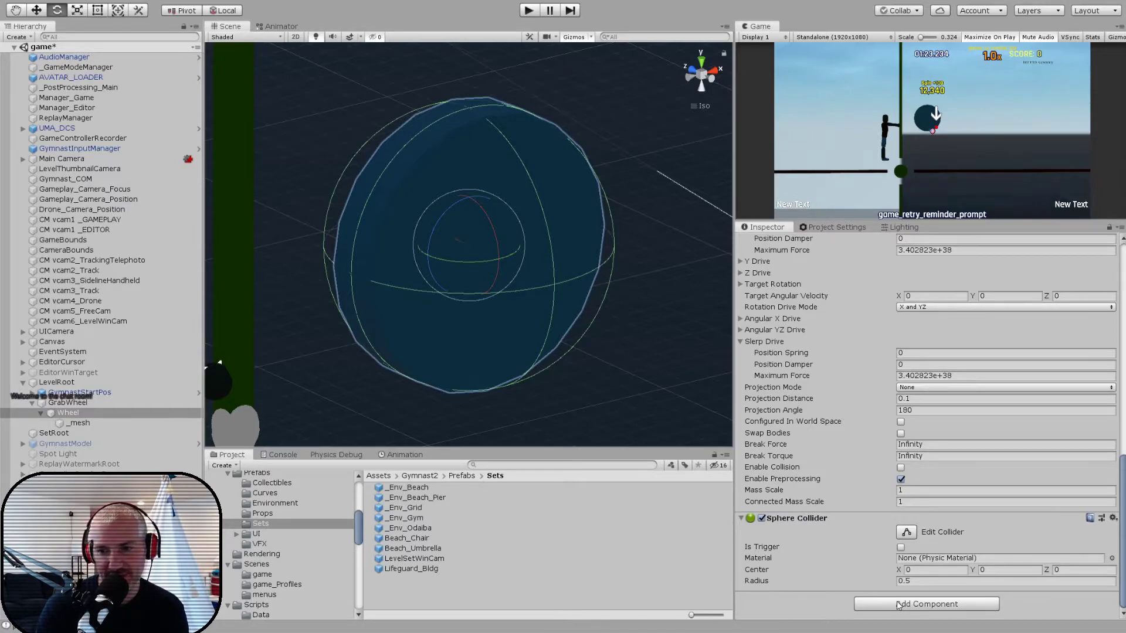
scroll(873, 503, down, 3)
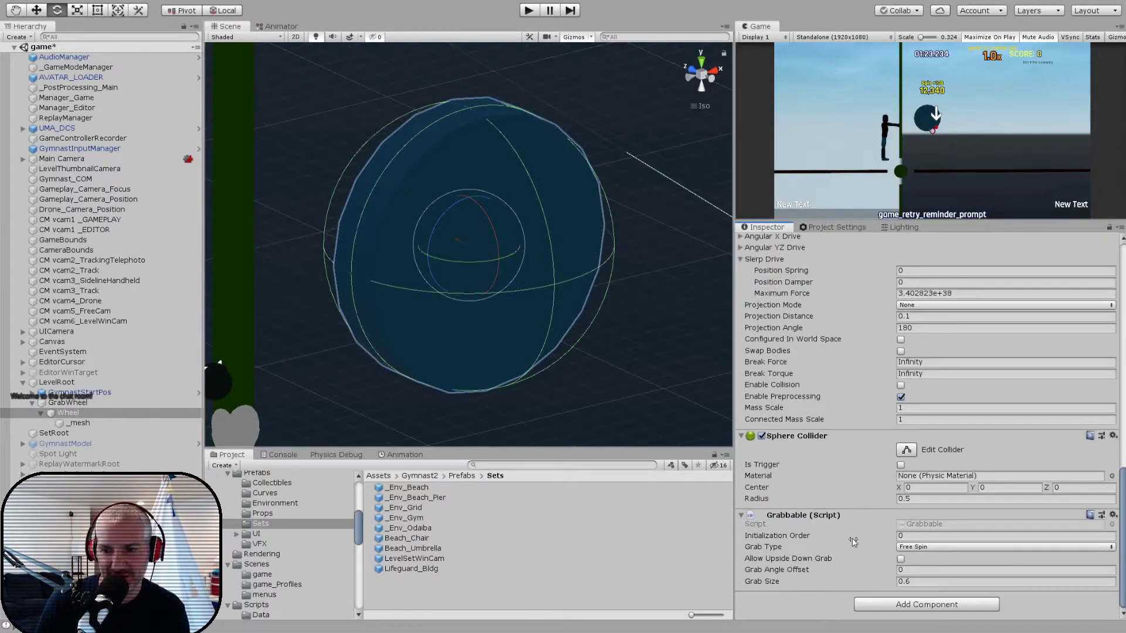
click(907, 580)
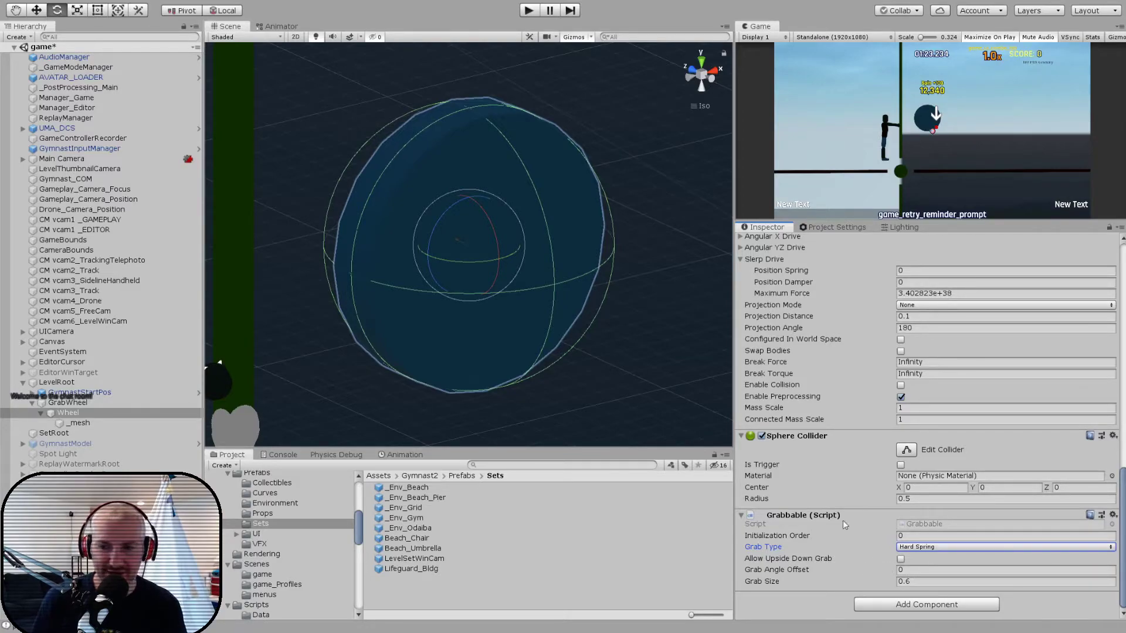
- Play-test grabbing the wheel in two runs, checking the GrabWheel and Wheel settings in between
click(530, 10)
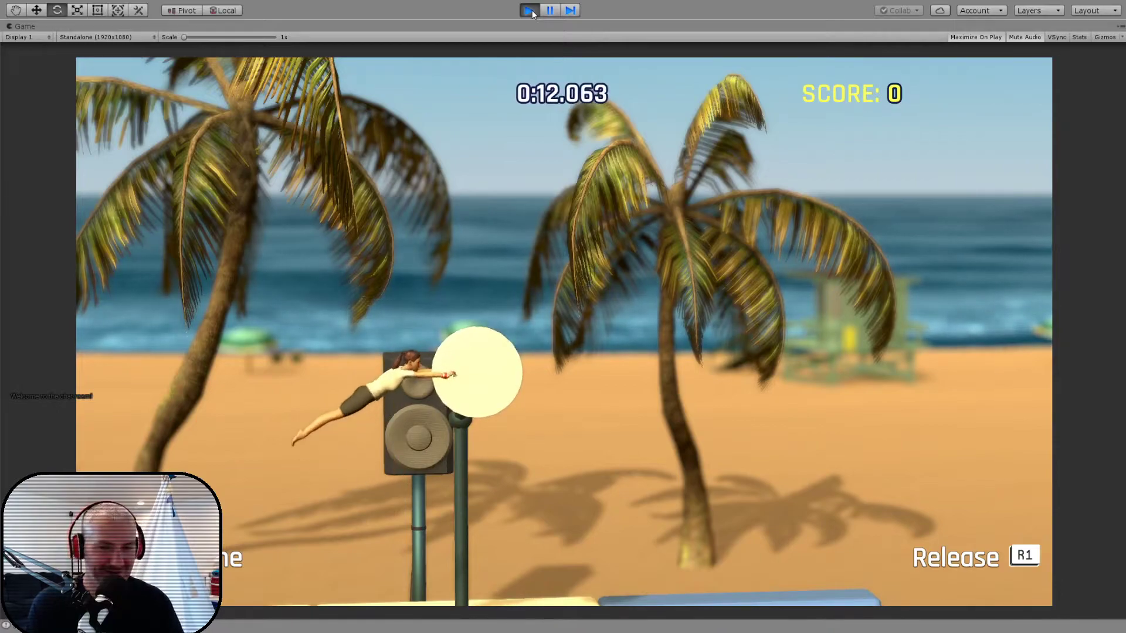
click(529, 10)
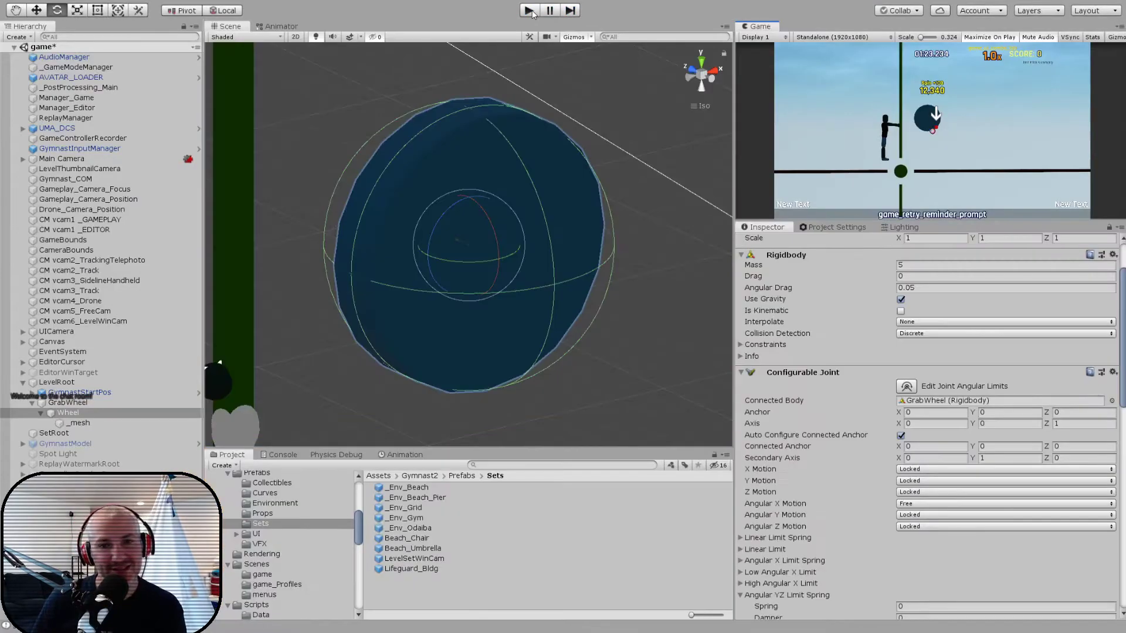
click(66, 404)
click(68, 412)
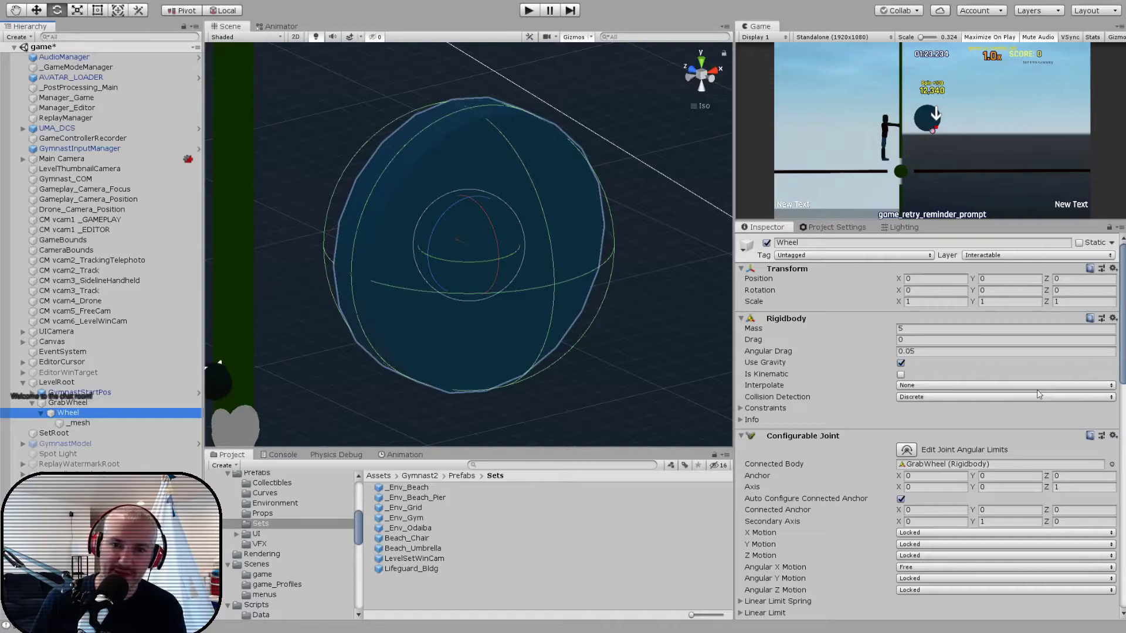
click(530, 10)
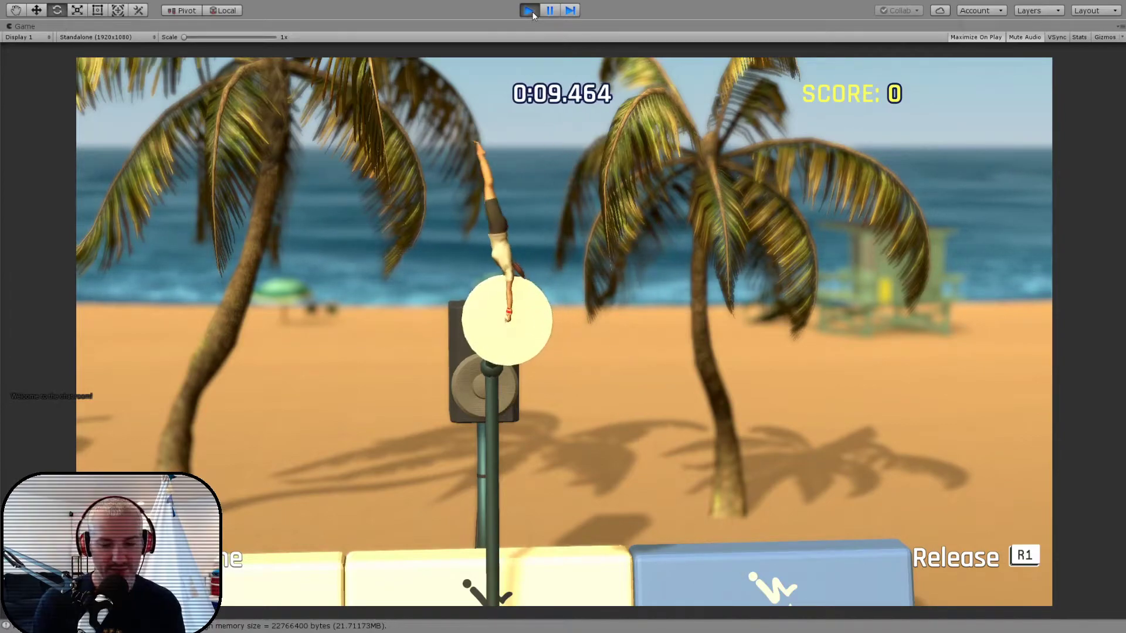
click(529, 10)
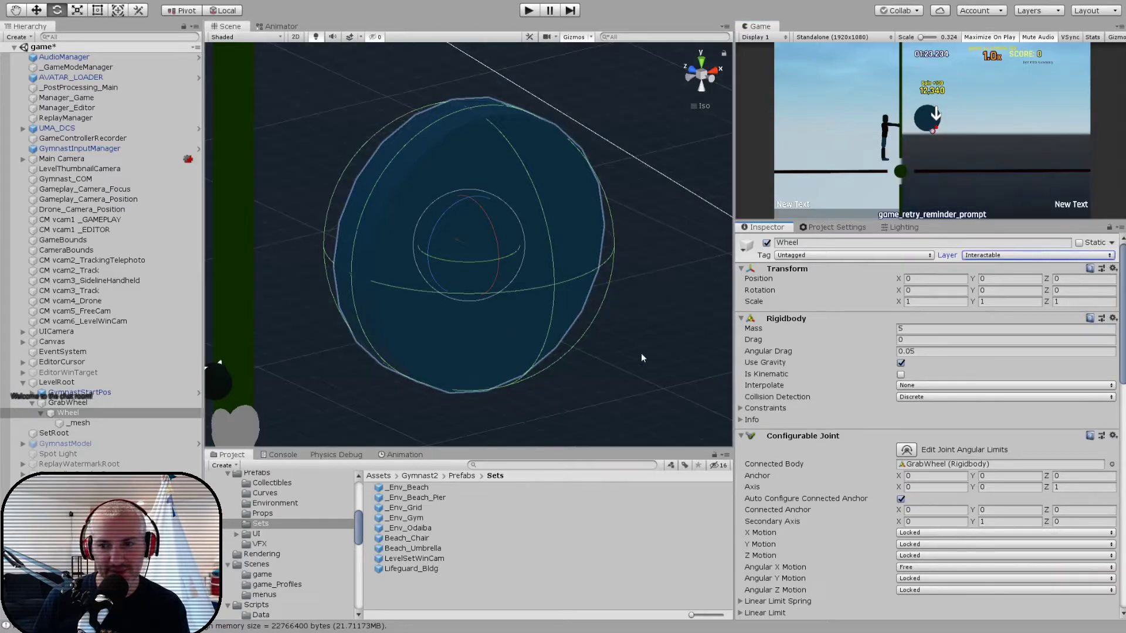
- Remove the Grabbable script from the Wheel object
scroll(869, 432, down, 10)
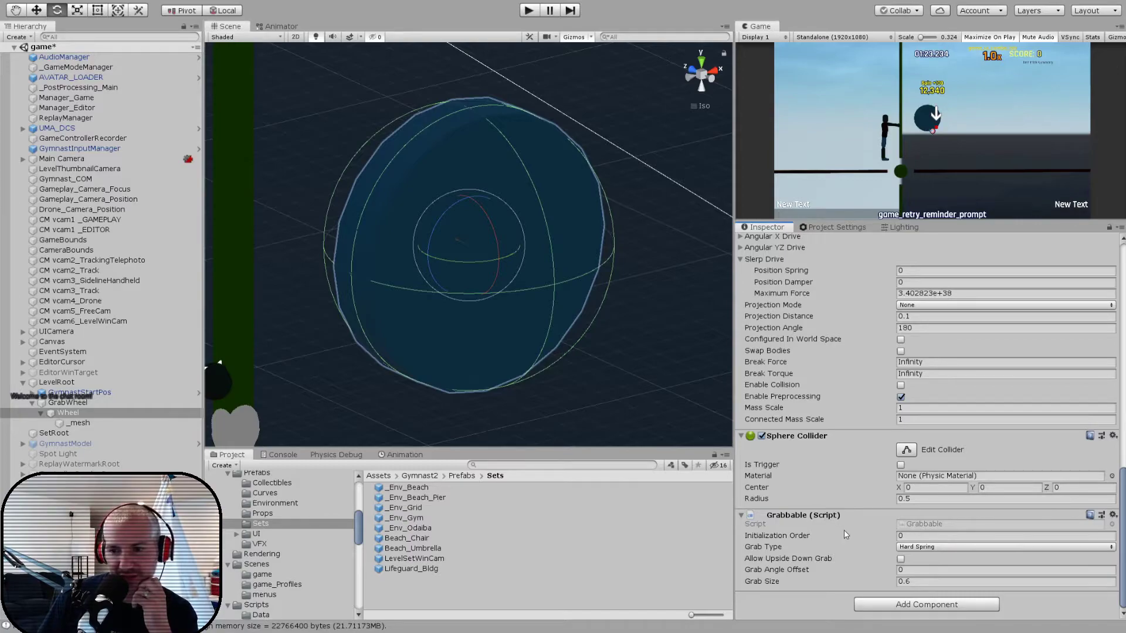
click(864, 559)
click(907, 602)
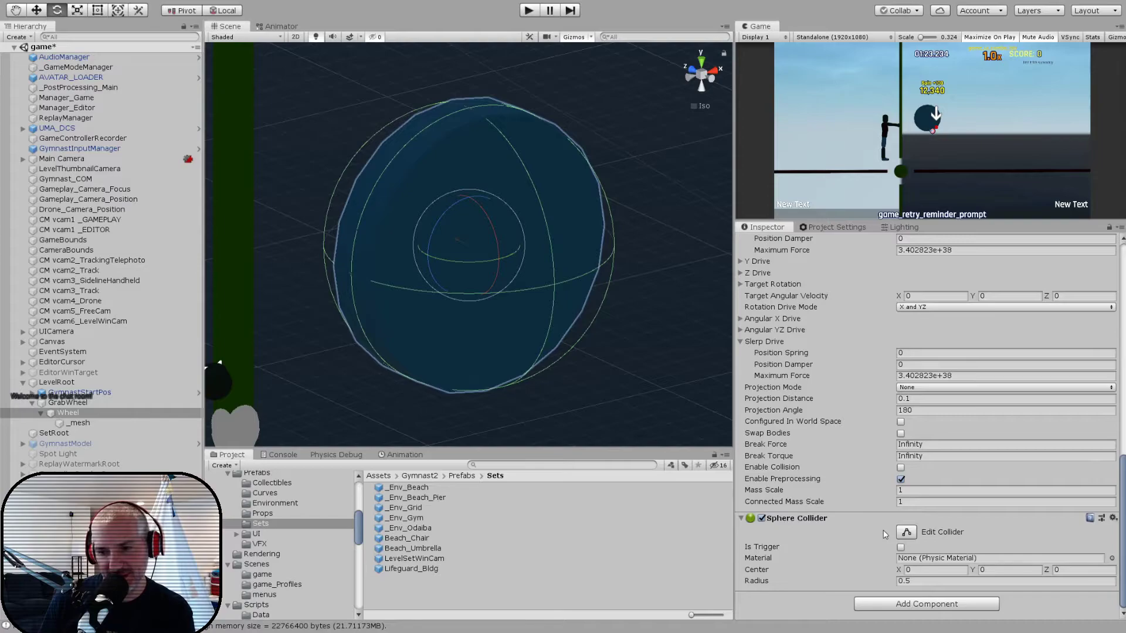
- Search the project assets for "grabb"
click(518, 464)
text(grabb)
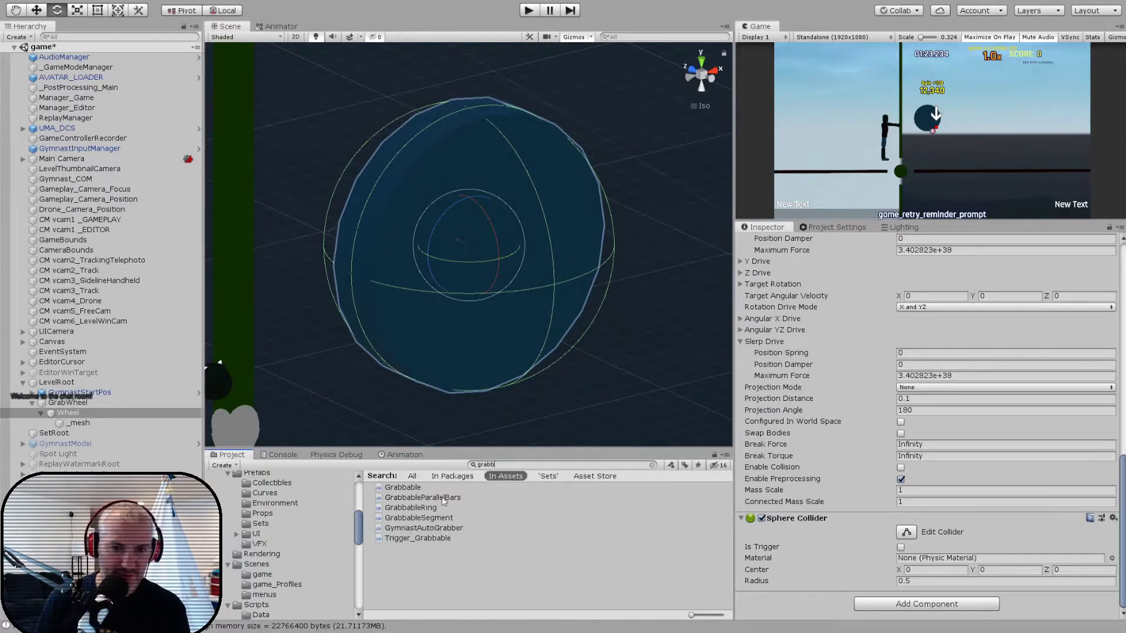
- Create a new C# script named GrabbableWheel in the Gameplay scripts folder, alongside the existing Grabbable scripts
click(403, 488)
click(653, 465)
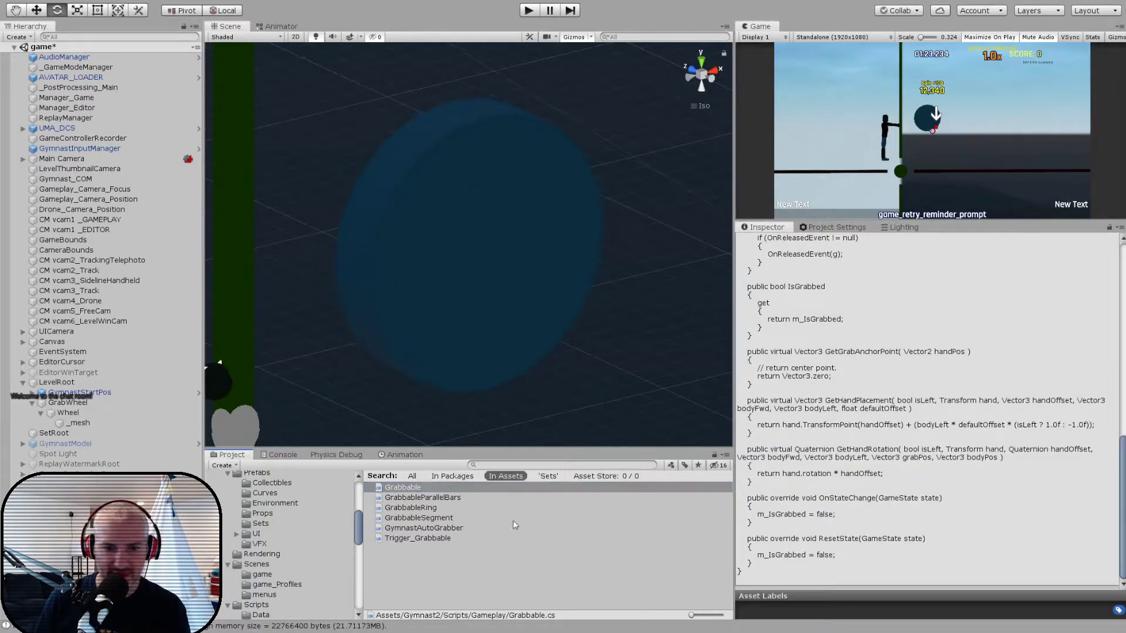
click(563, 556)
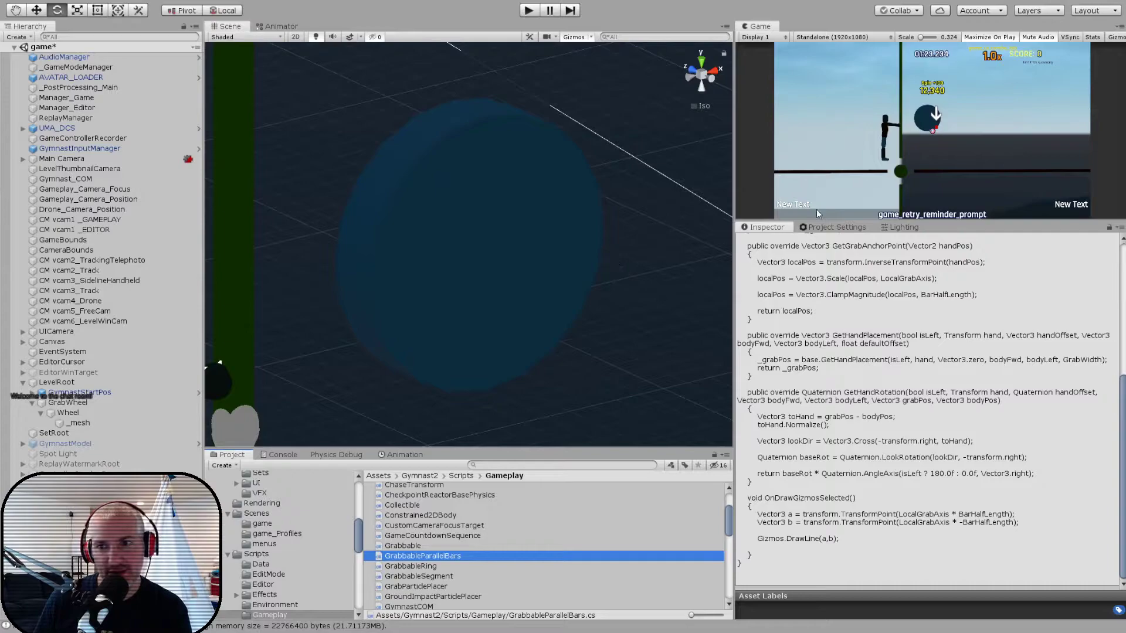
click(826, 184)
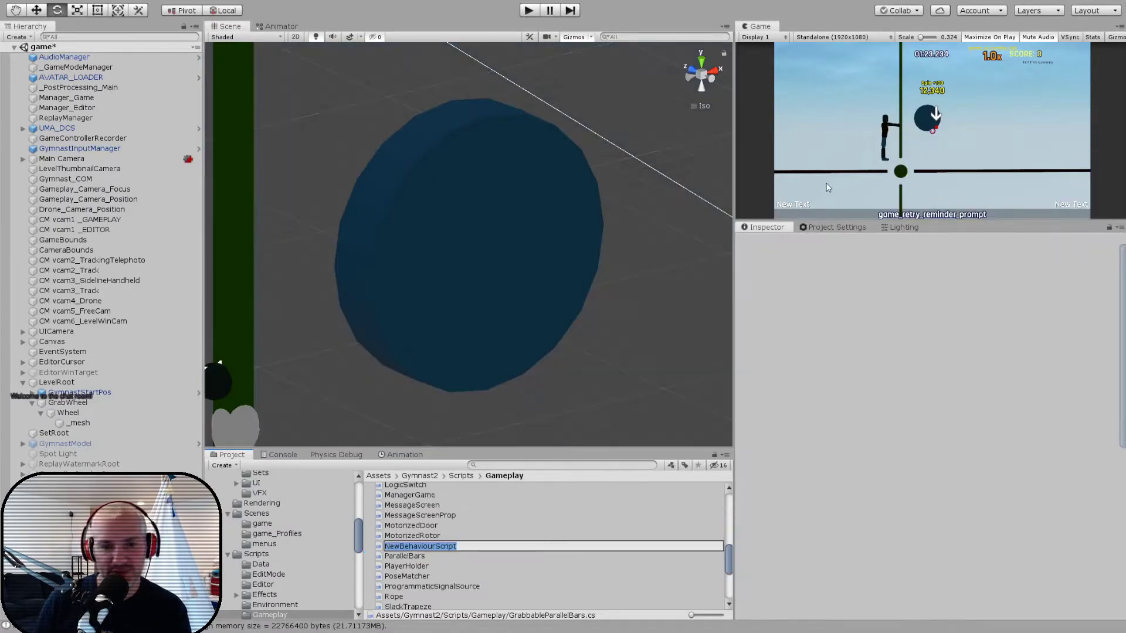
text(Grabbable)
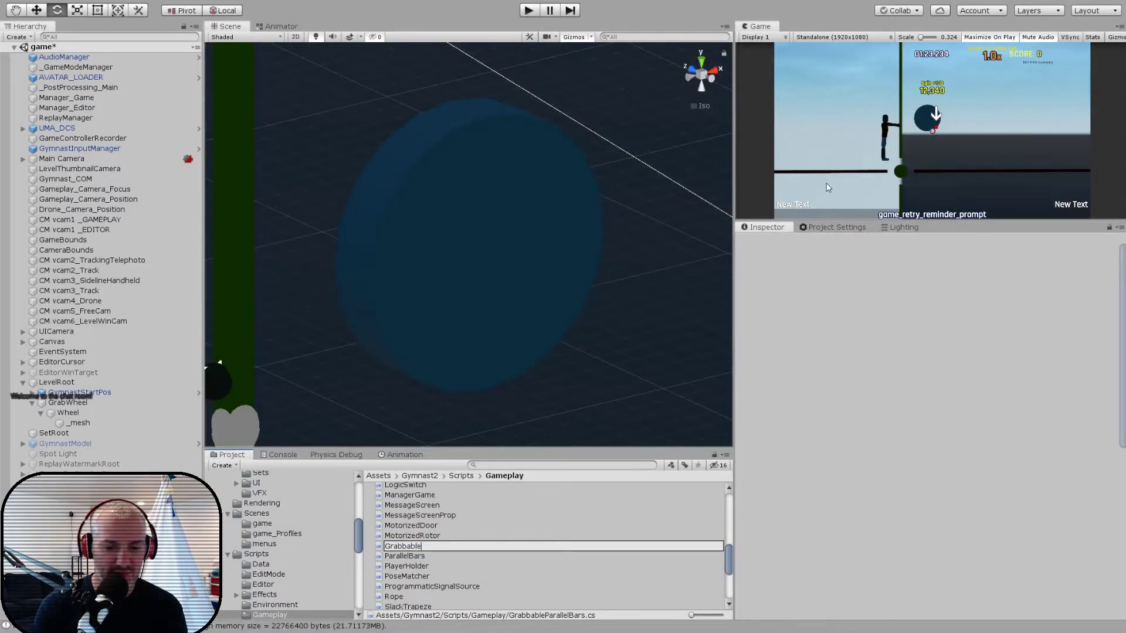
text(Wheel)
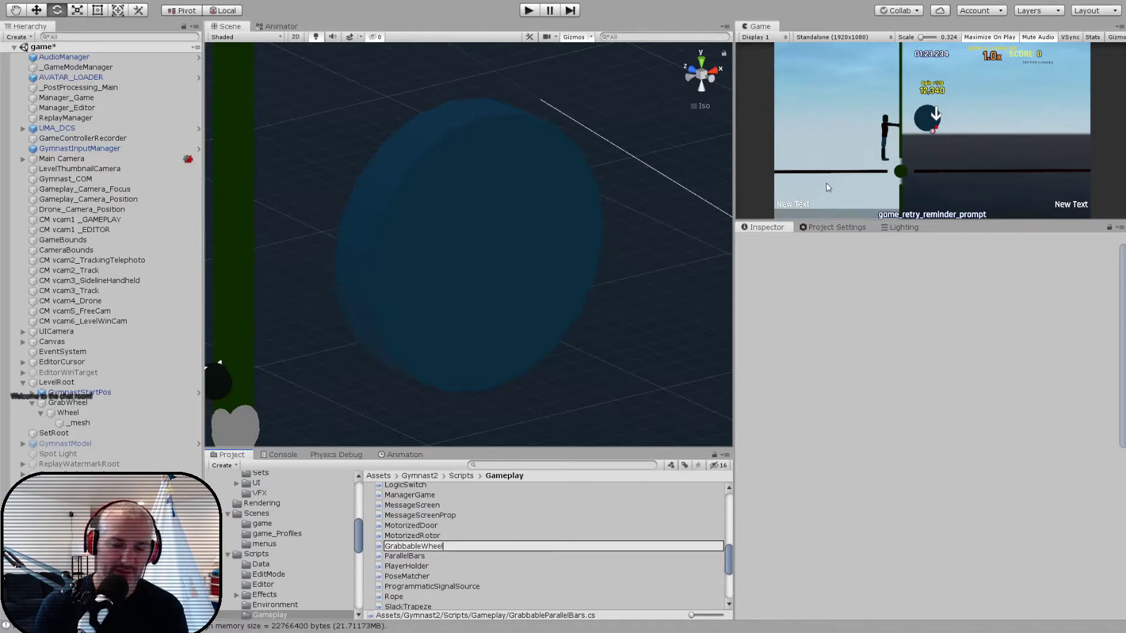
key(Return)
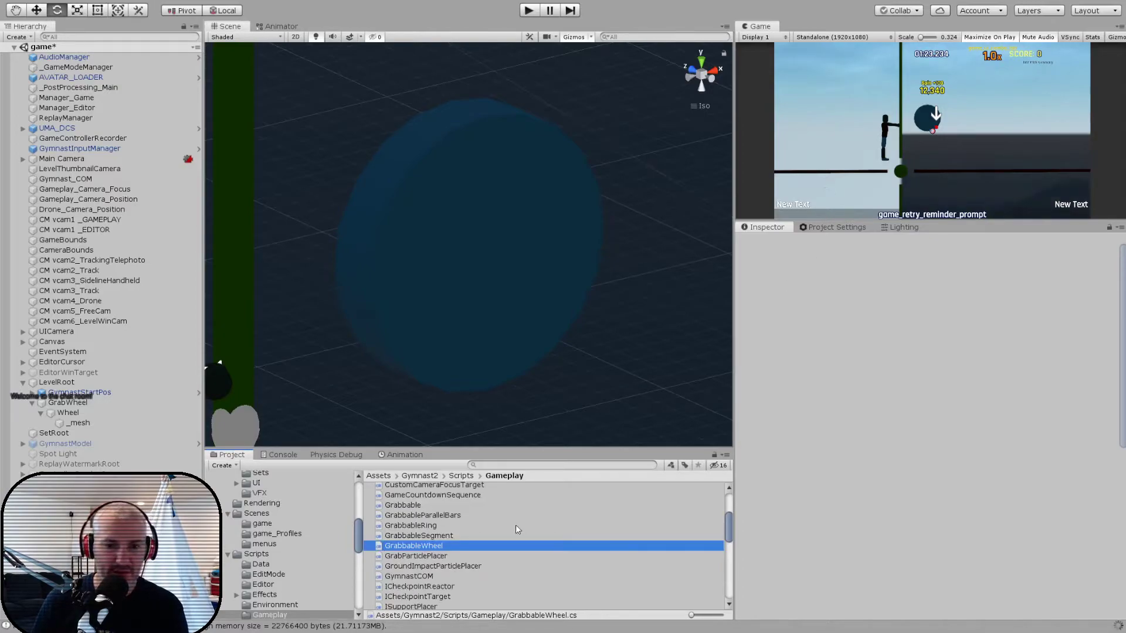
- Open the GrabbableWheel script in Visual Studio Code, make its class inherit from Grabbable instead of MonoBehaviour, and save
double_click(381, 547)
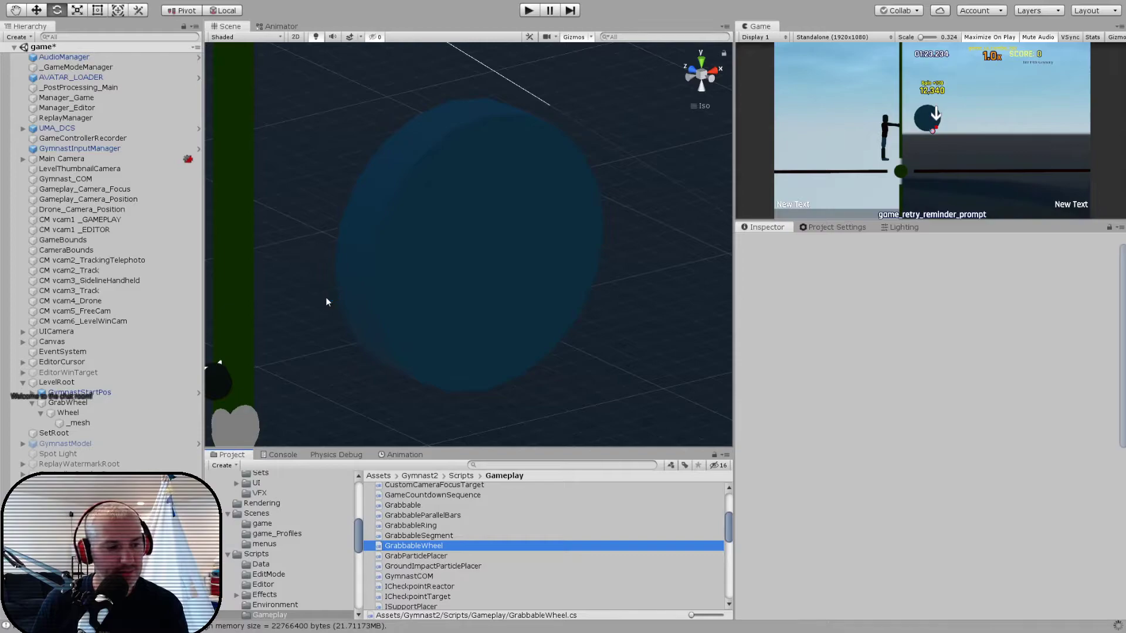
double_click(427, 121)
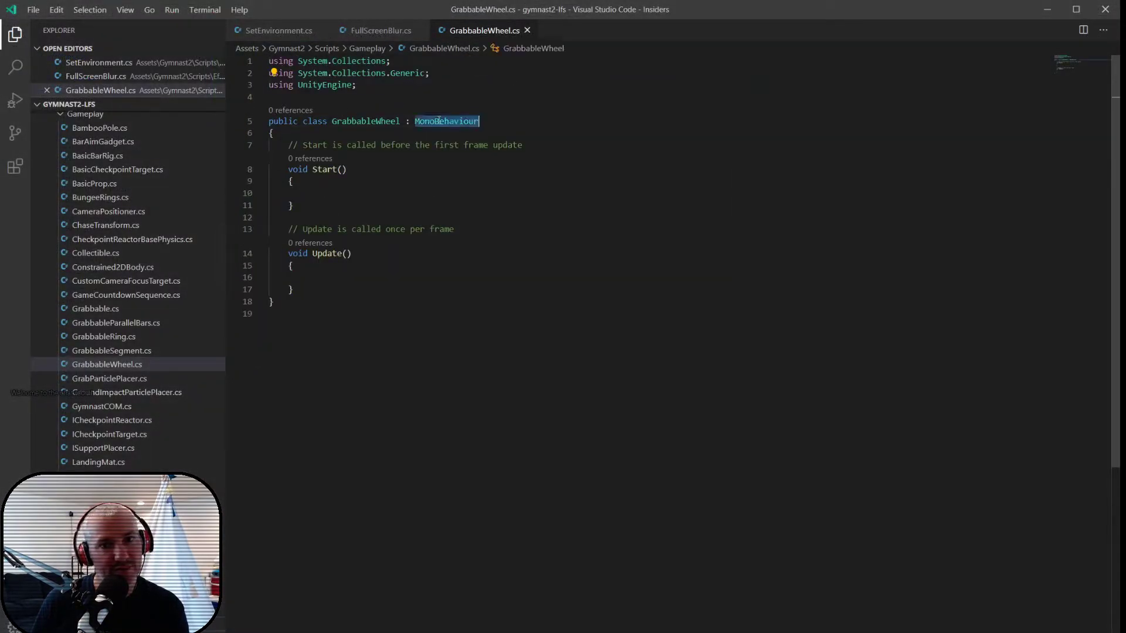
text(Grabbable)
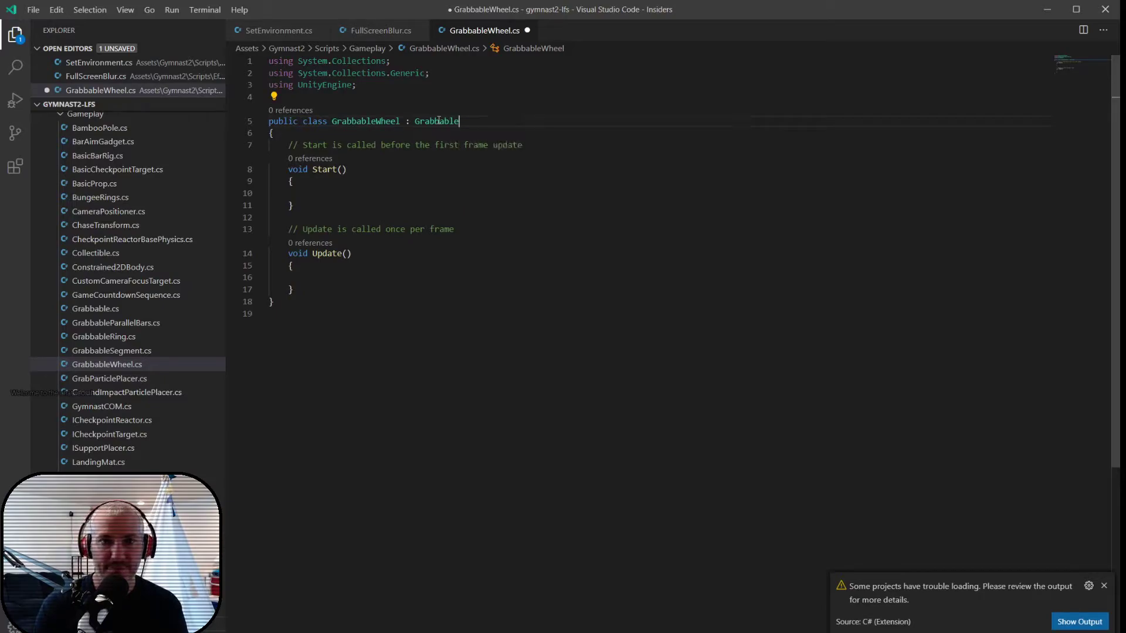
click(1103, 586)
key(ctrl+s)
click(406, 189)
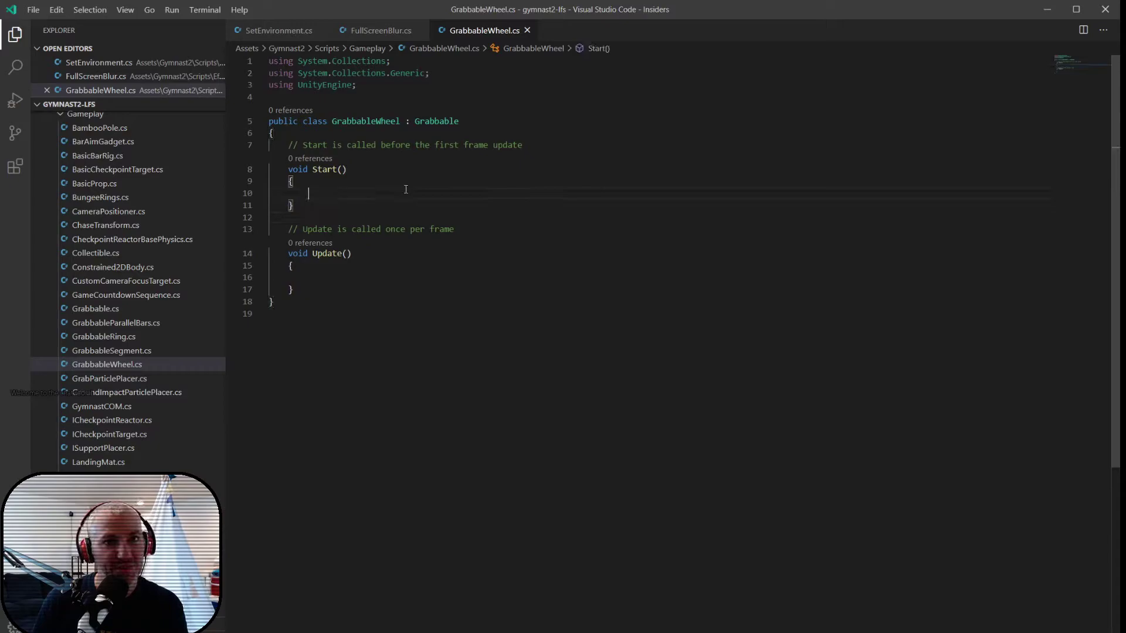
- Open Grabbable.cs and examine its virtual methods for the ones a wheel grabbable could override
key(ctrl+p)
text(grabbable)
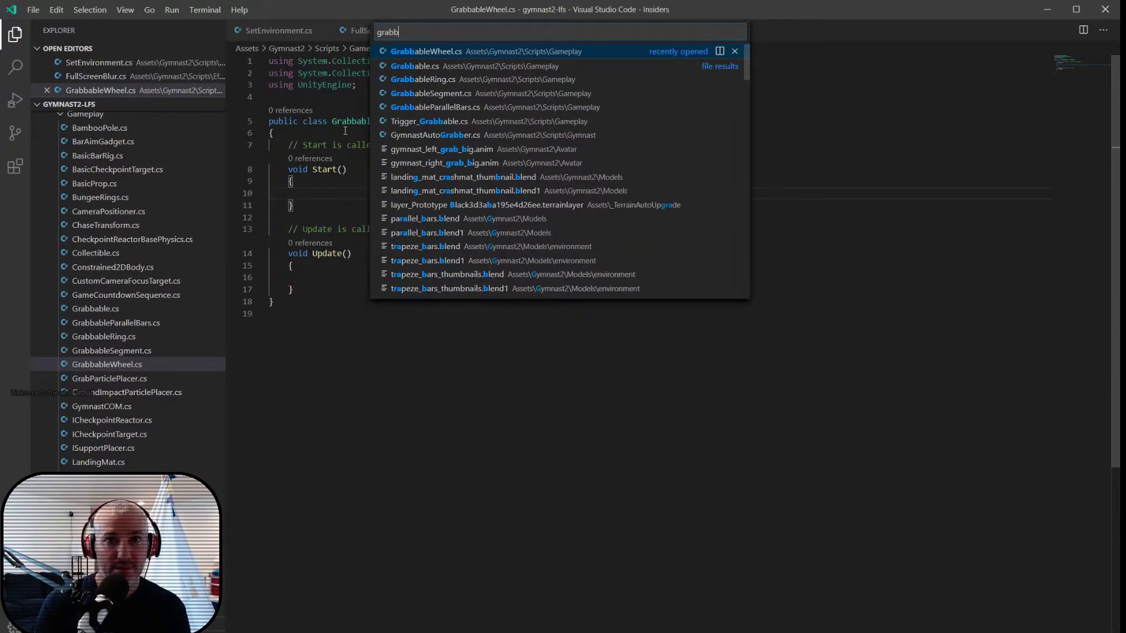
key(Return)
click(444, 171)
scroll(449, 172, down, 3)
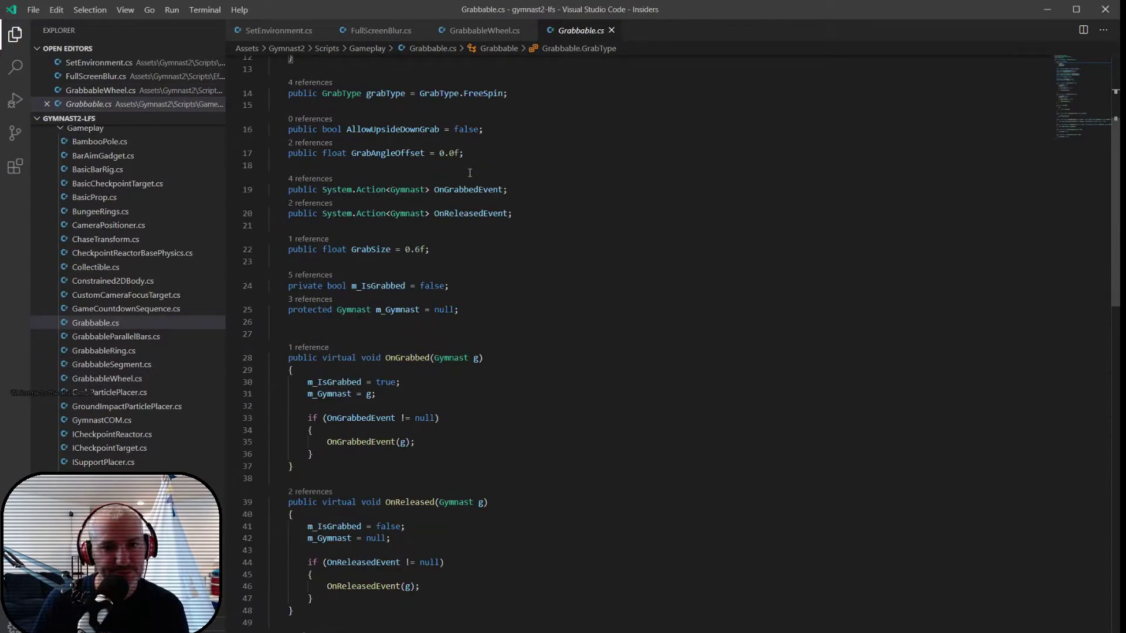
scroll(470, 173, down, 4)
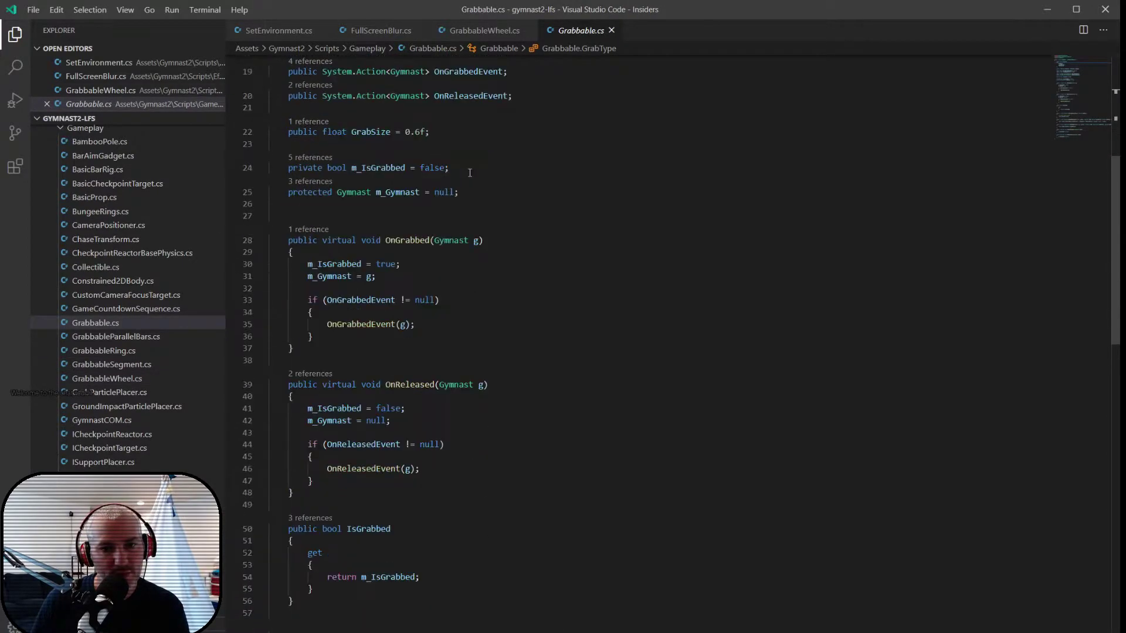
scroll(469, 173, down, 5)
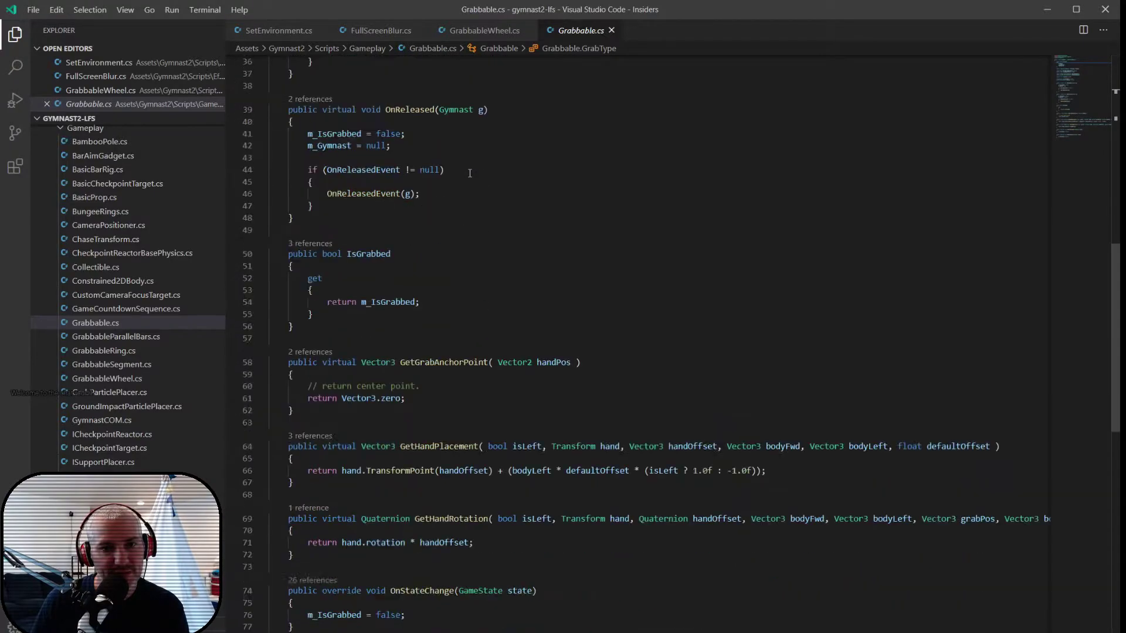
scroll(469, 173, down, 1)
drag(469, 179, 477, 422)
click(530, 405)
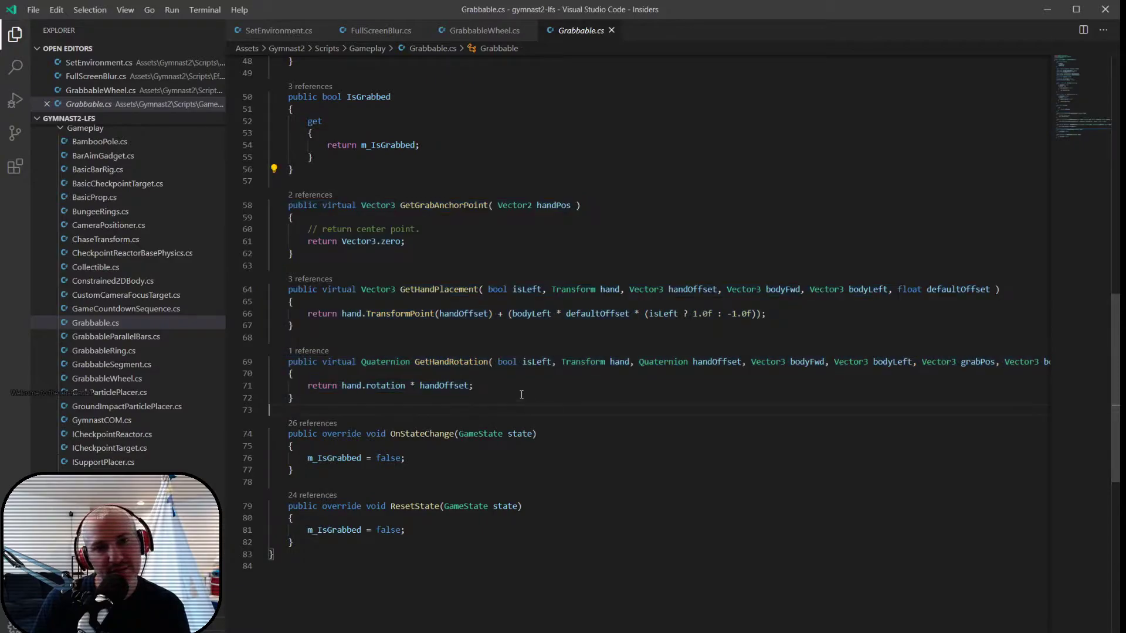
- Copy the GetGrabAnchorPoint method from Grabbable.cs into the GrabbableWheel class and change virtual to override
drag(288, 205, 330, 257)
key(ctrl+c)
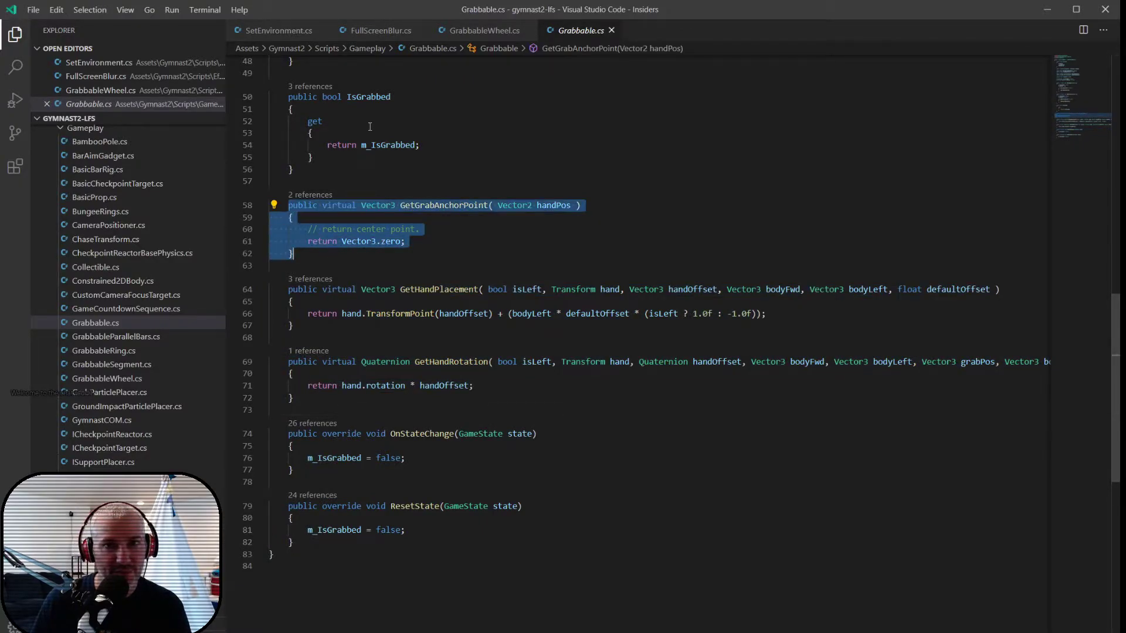
click(471, 32)
click(303, 292)
key(Return)
key(Return)
key(ctrl+v)
double_click(334, 326)
text(override)
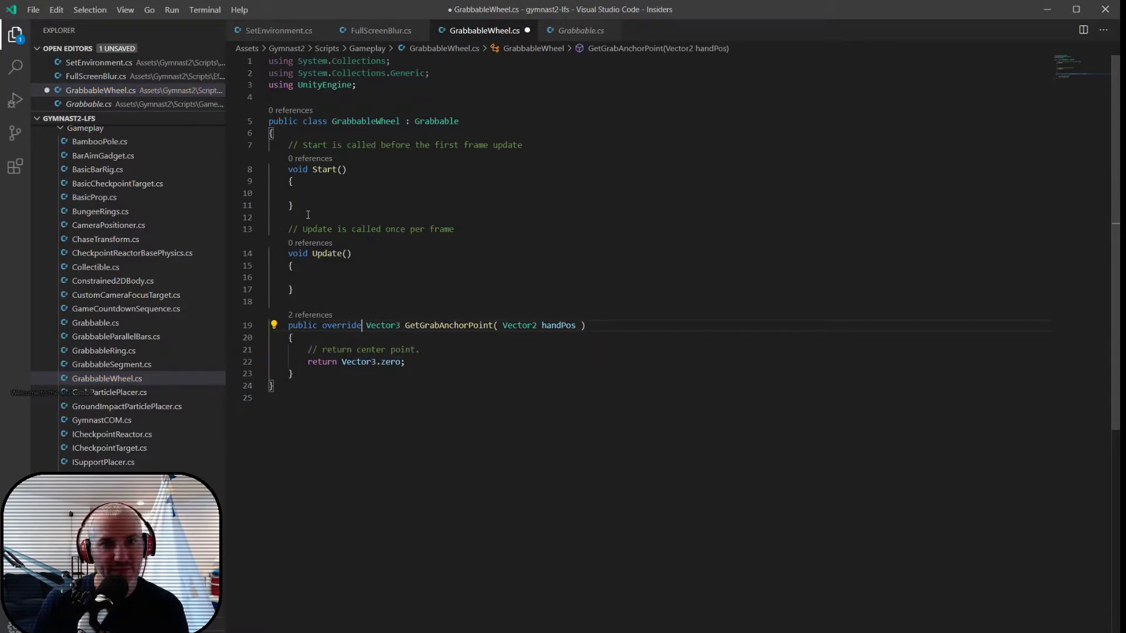
- Replace the template Start and Update methods in GrabbableWheel with a serialized private float field named m_Radius
drag(288, 145, 316, 292)
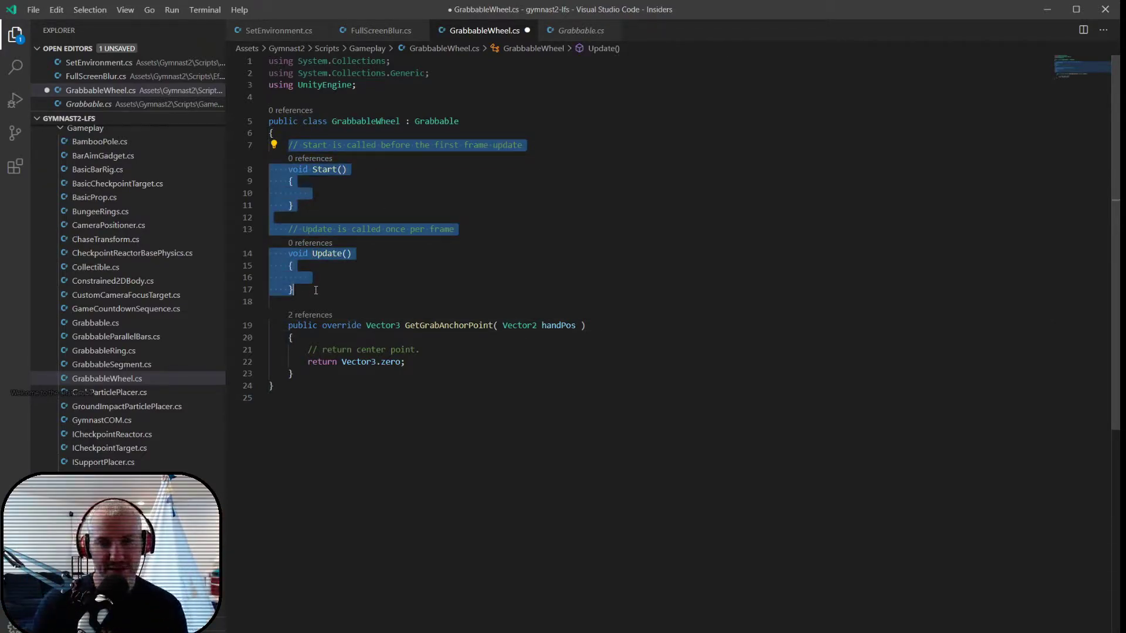
key(BackSpace)
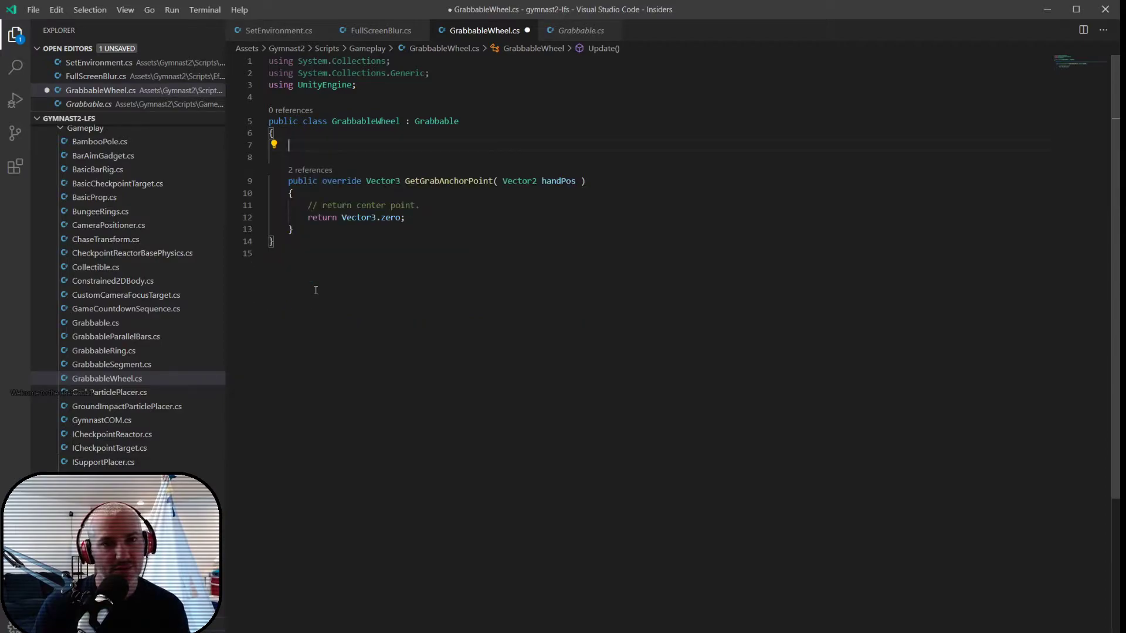
text([seri)
key(Tab)
text(] private float )
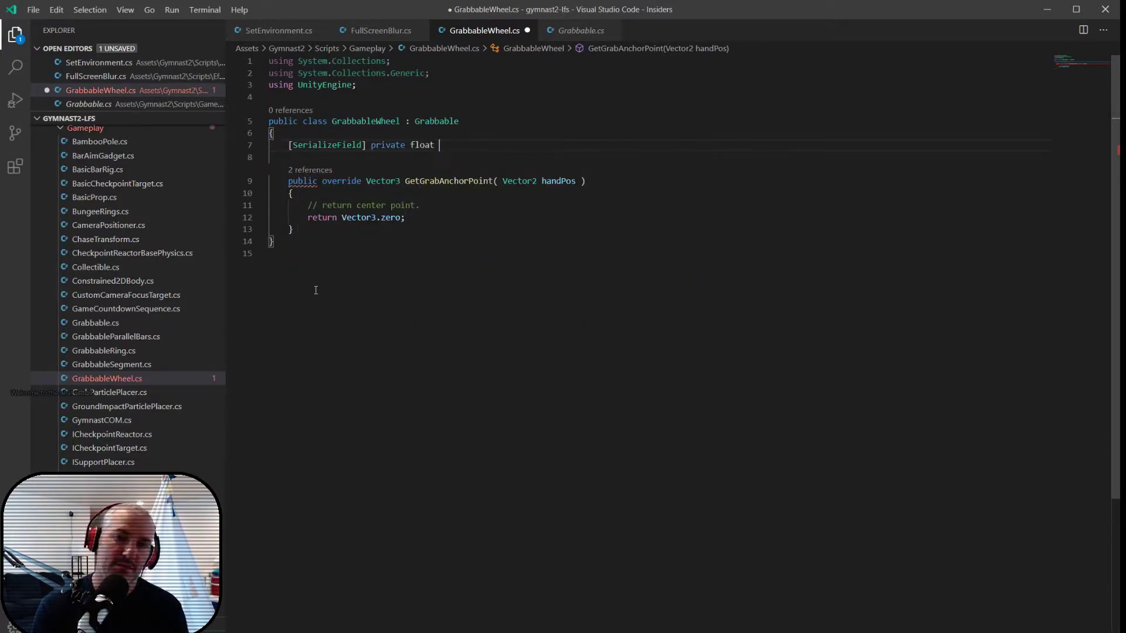
text(m_Radius;)
key(Return)
key(Return)
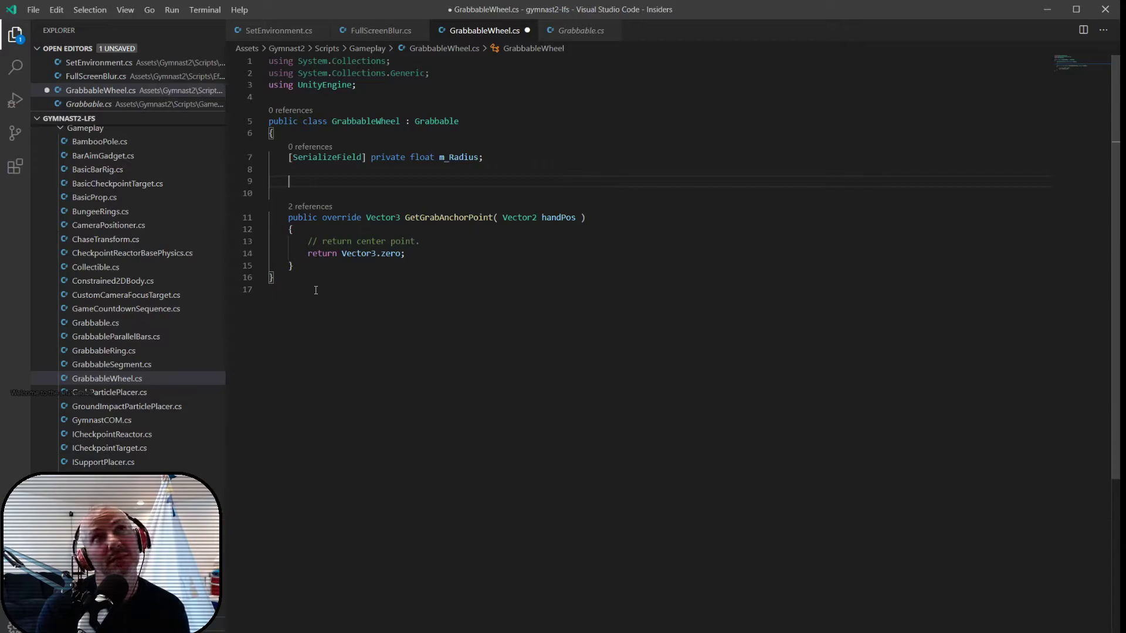
- Add an empty void OnDrawGizmosSelected() method below GetGrabAnchorPoint
key(Down)
key(Down)
key(Down)
key(Down)
key(Down)
key(Down)
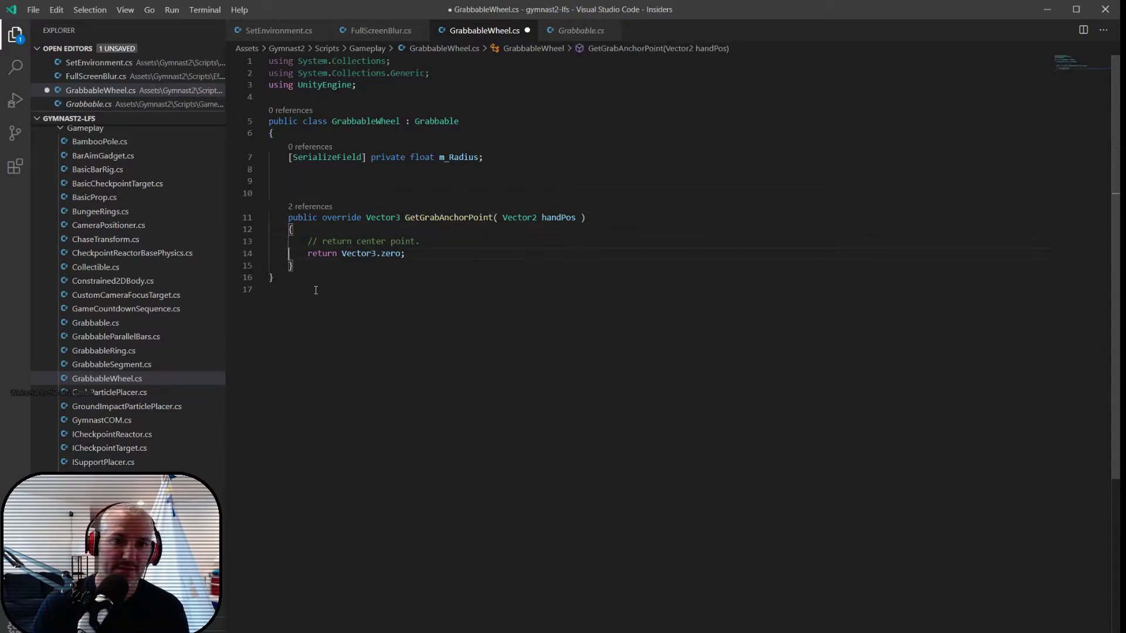
key(End)
key(Return)
key(Return)
text(void OnDrawGizmosSelected())
key(Return)
text({)
key(Return)
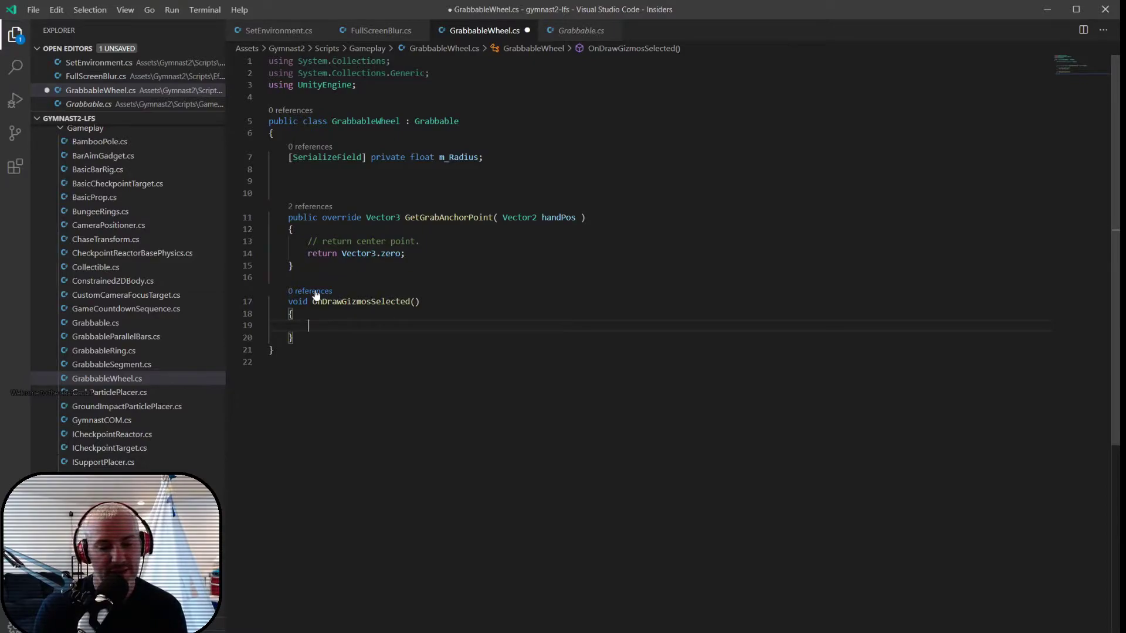
text(Utils)
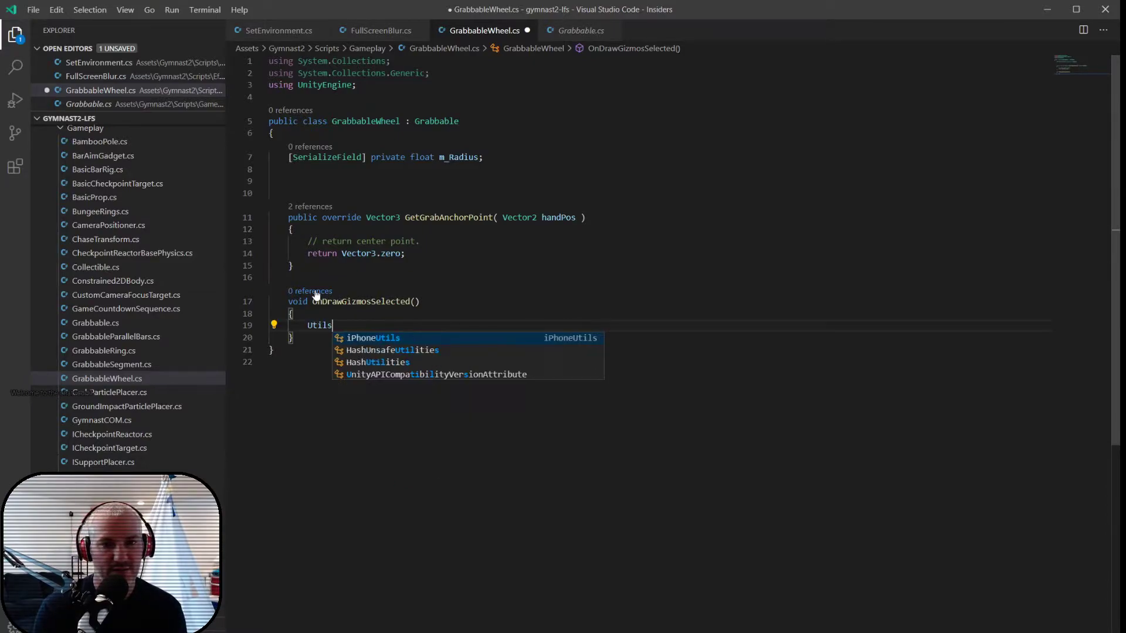
key(BackSpace)
key(BackSpace)
key(BackSpace)
key(BackSpace)
key(BackSpace)
text(devu)
key(BackSpace)
key(BackSpace)
key(BackSpace)
key(BackSpace)
- In OnDrawGizmosSelected, call Gizmos.DrawWireSphere with transform.position as the center and m_Radius as the radius
text(gizmo)
text(.)
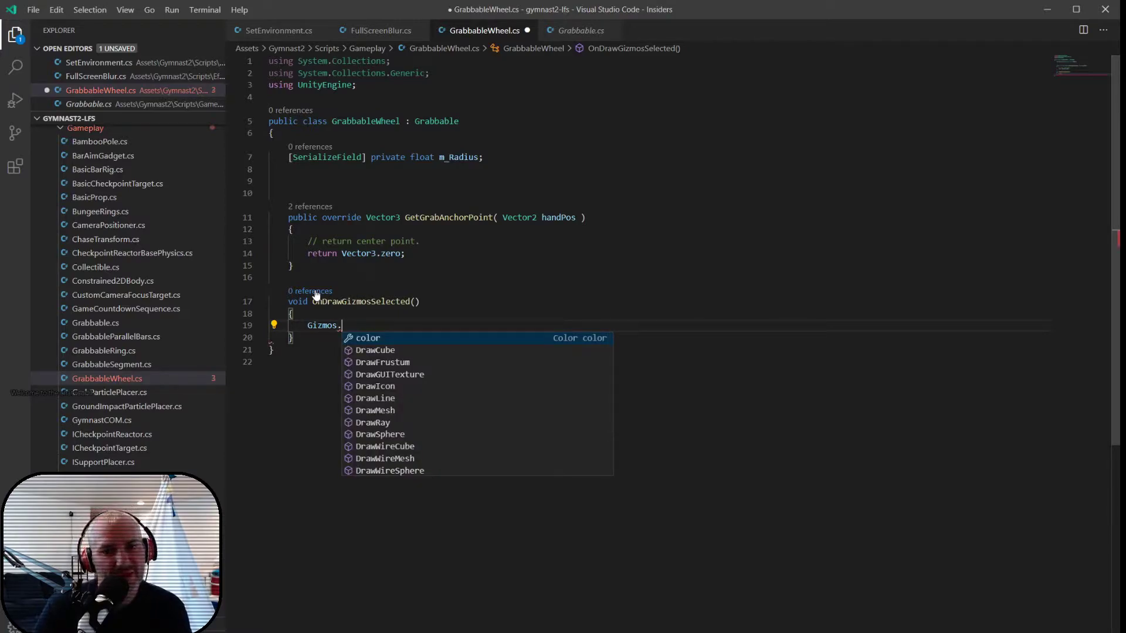
key(Down)
key(Down)
key(Down)
key(Down)
key(Down)
key(Down)
key(Down)
key(Down)
key(Down)
key(Down)
key(Down)
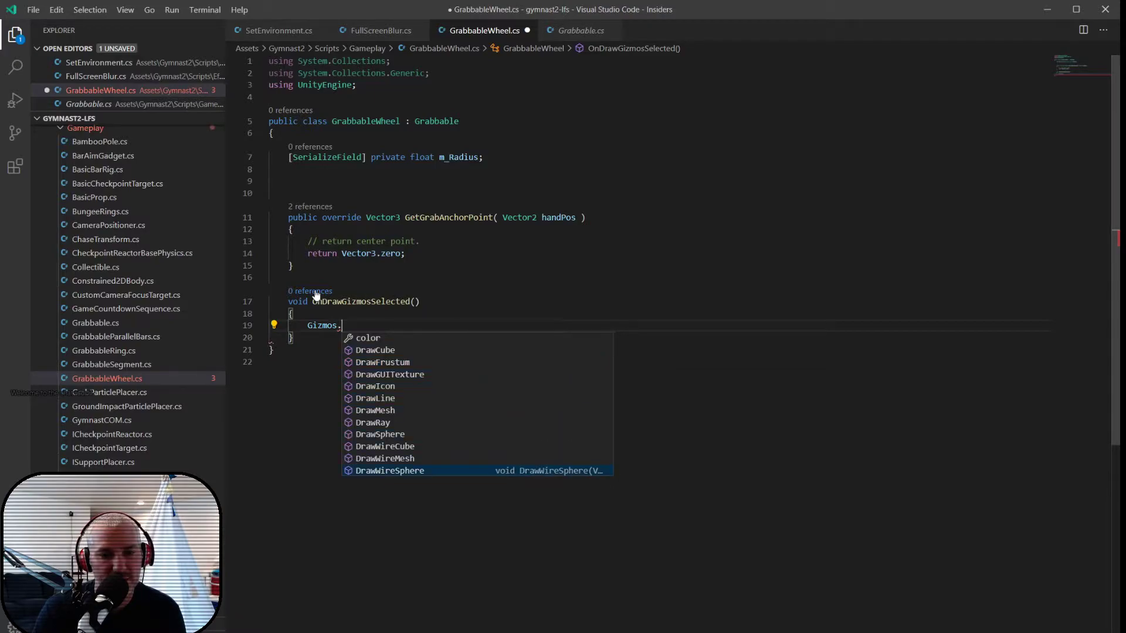
key(Return)
text(()
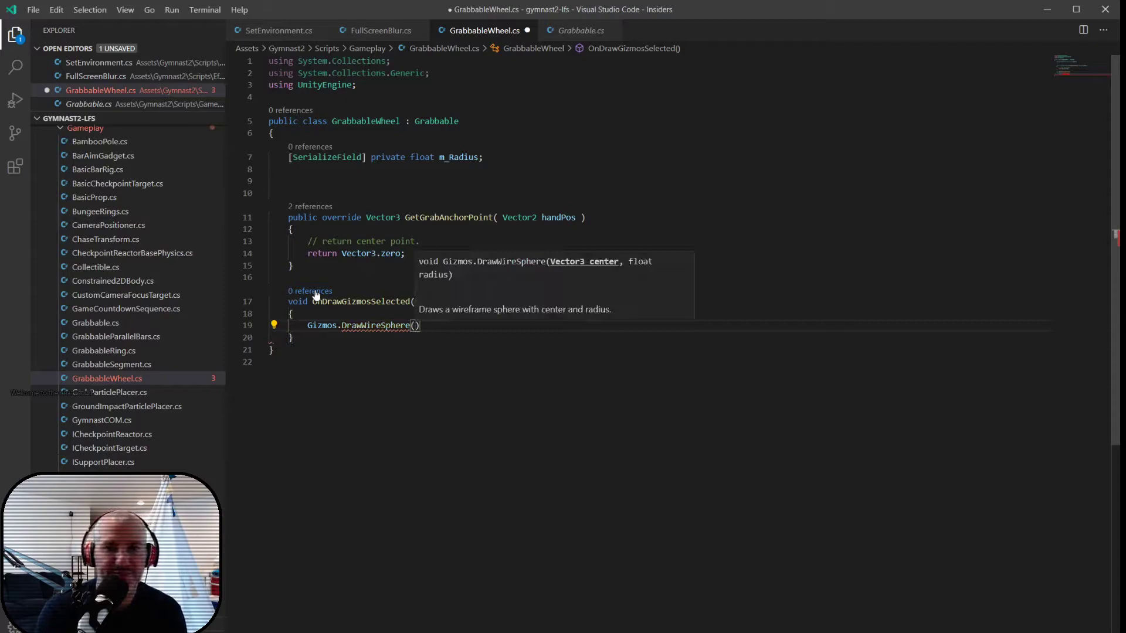
text(transform.position)
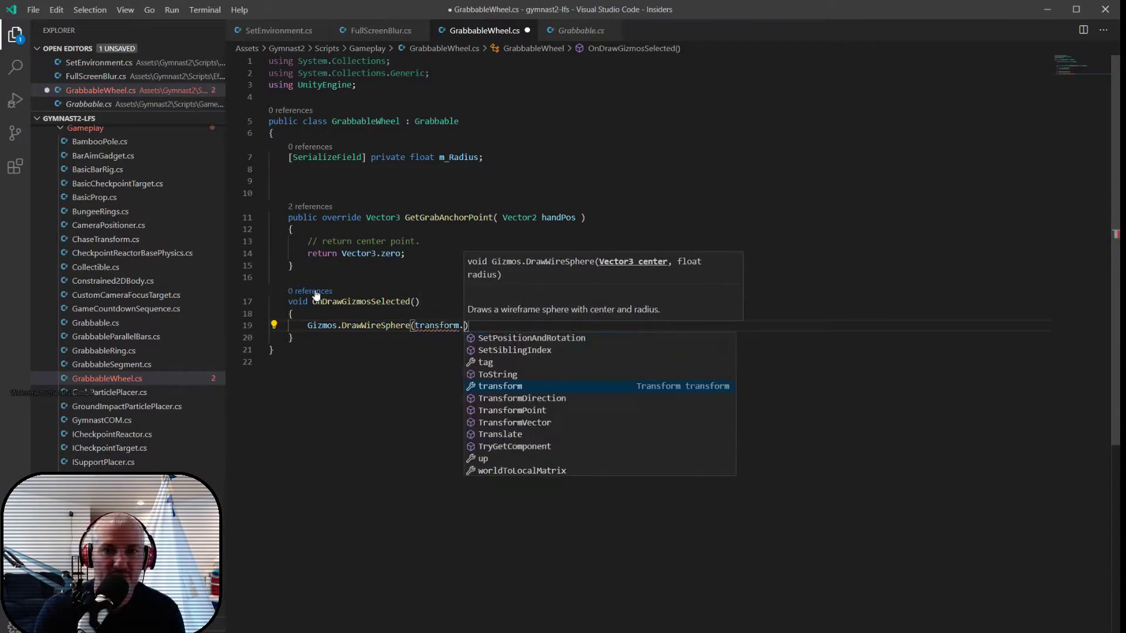
text(,)
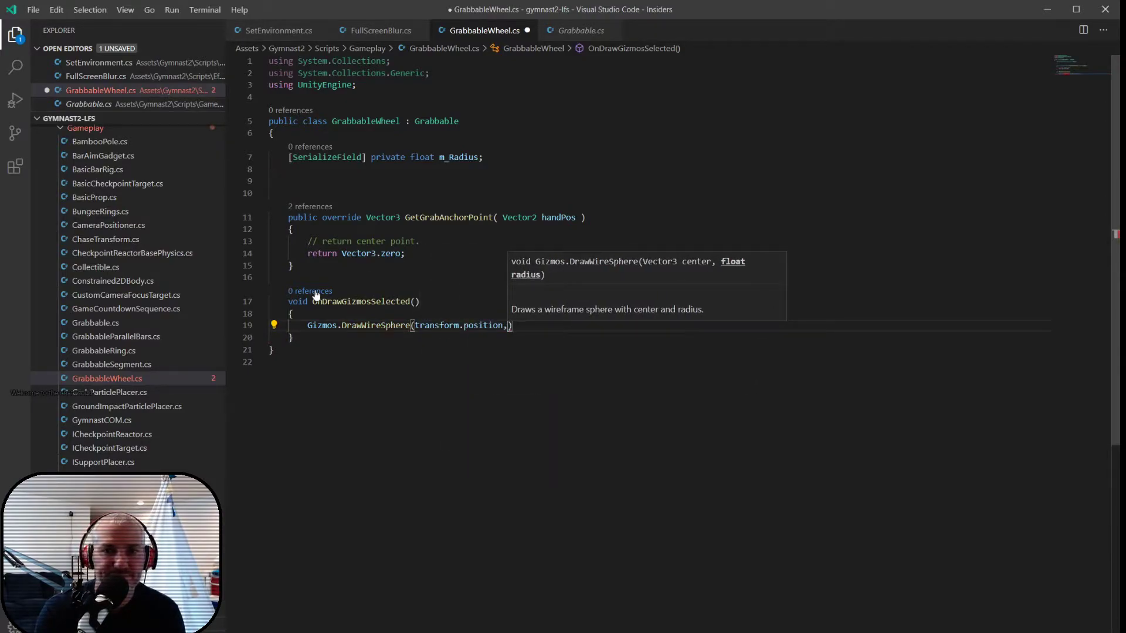
text( m_Radius);)
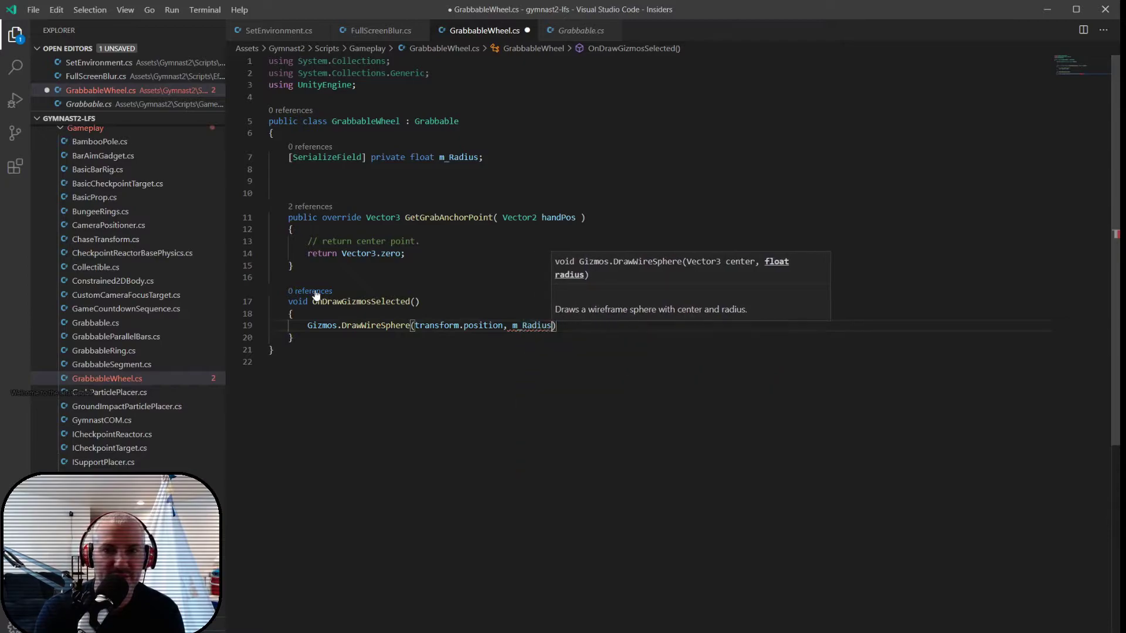
- Give m_Radius a default value of 0.5f and save the GrabbableWheel script
click(478, 157)
text(= 0.5f)
key(ctrl+s)
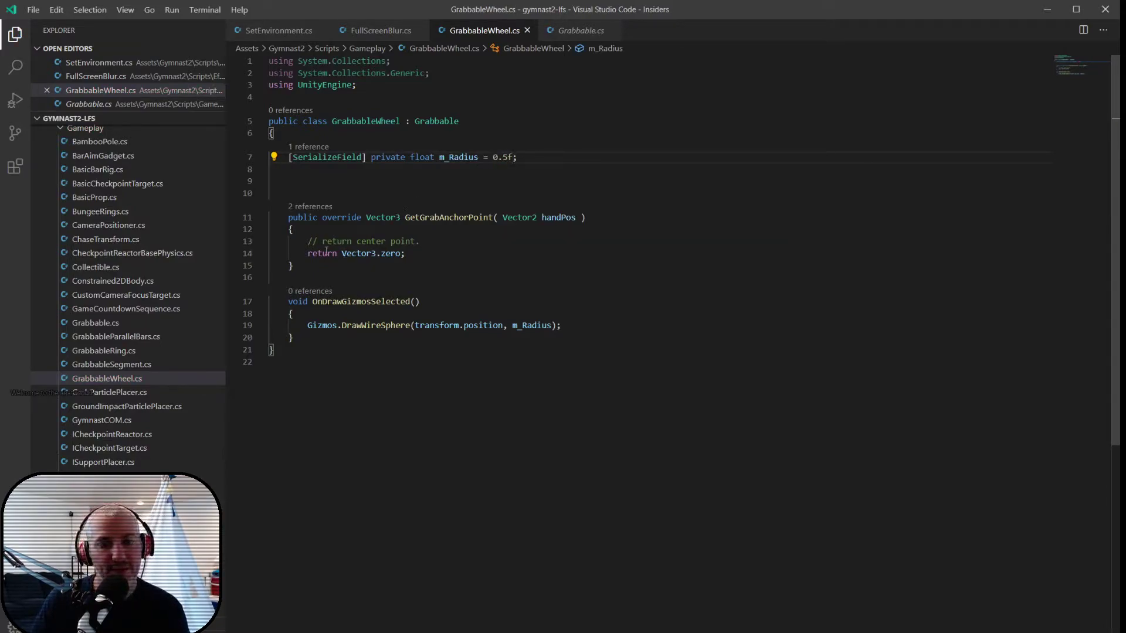
- Switch back to Unity, add the Grabbable Wheel script to the Wheel object, and check its radius gizmo on the mesh
key(alt+Tab)
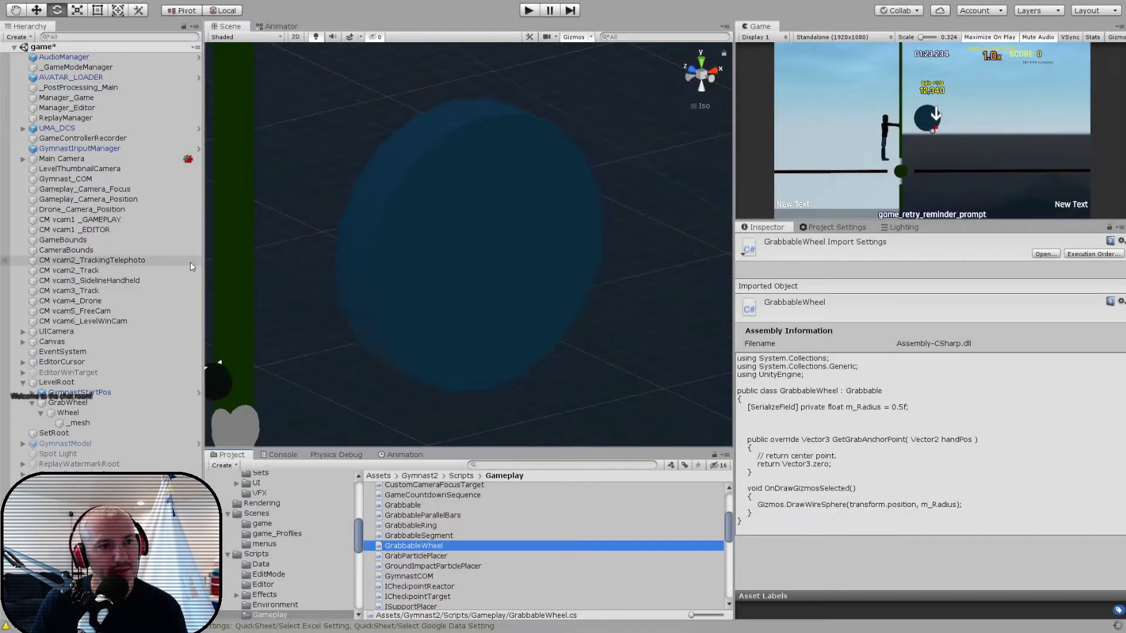
click(90, 414)
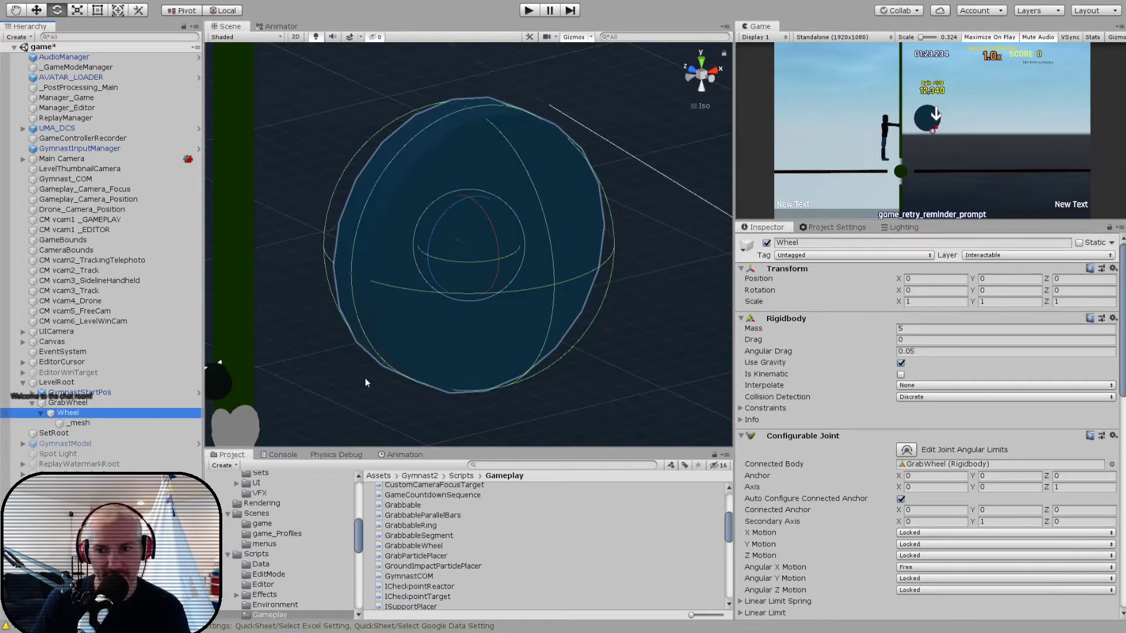
scroll(810, 494, down, 10)
click(882, 609)
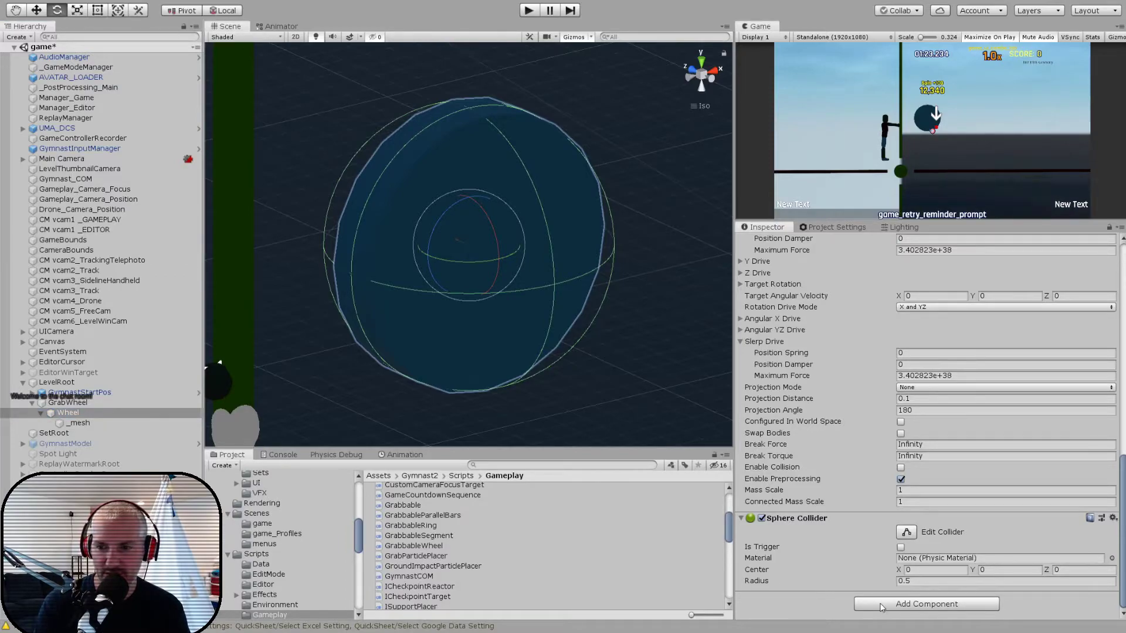
key(Return)
scroll(370, 245, down, 3)
scroll(370, 246, up, 6)
scroll(371, 245, up, 2)
alt+drag(371, 245, 392, 222)
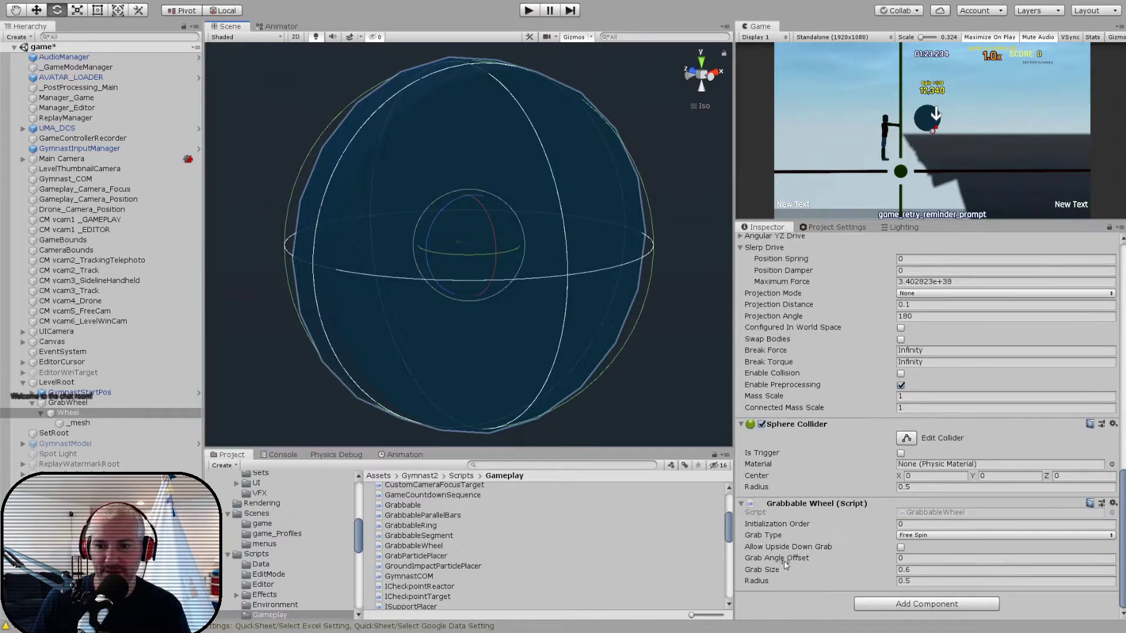
- Set the Radius of the Wheel's Grabbable Wheel component to 0.475, checking the gizmo against the mesh from the back view
click(768, 580)
drag(770, 579, 769, 580)
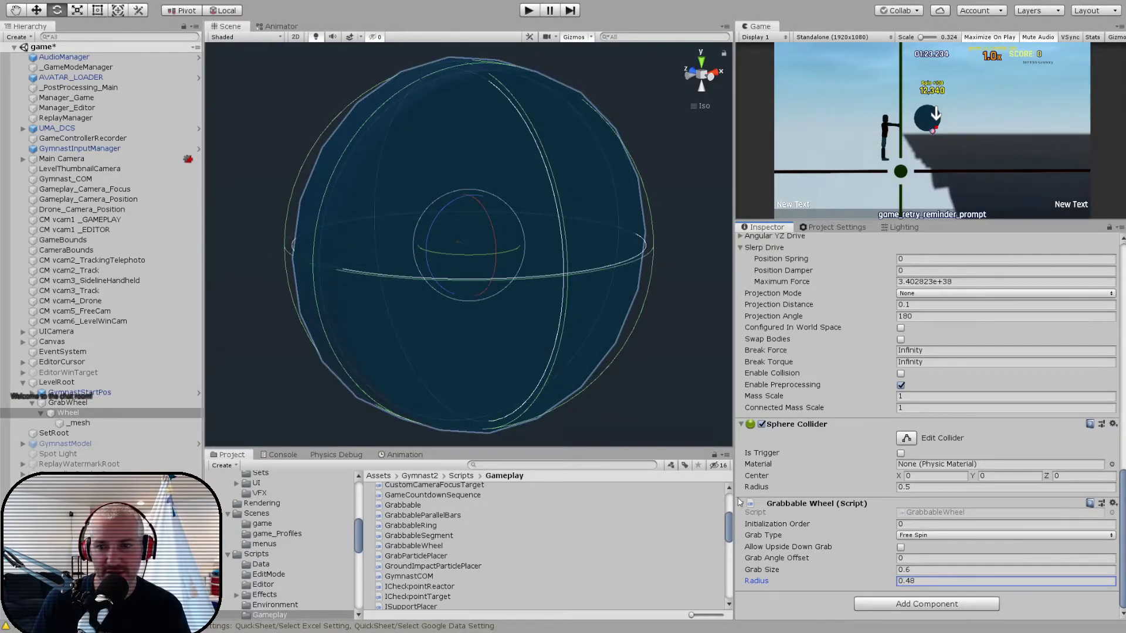
click(693, 73)
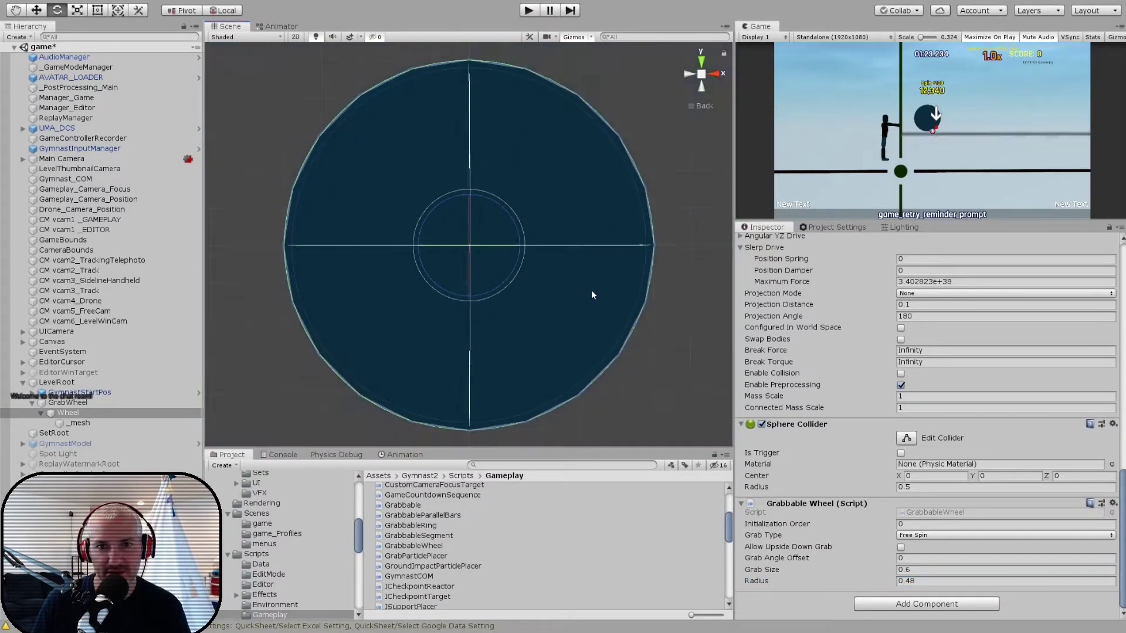
click(942, 580)
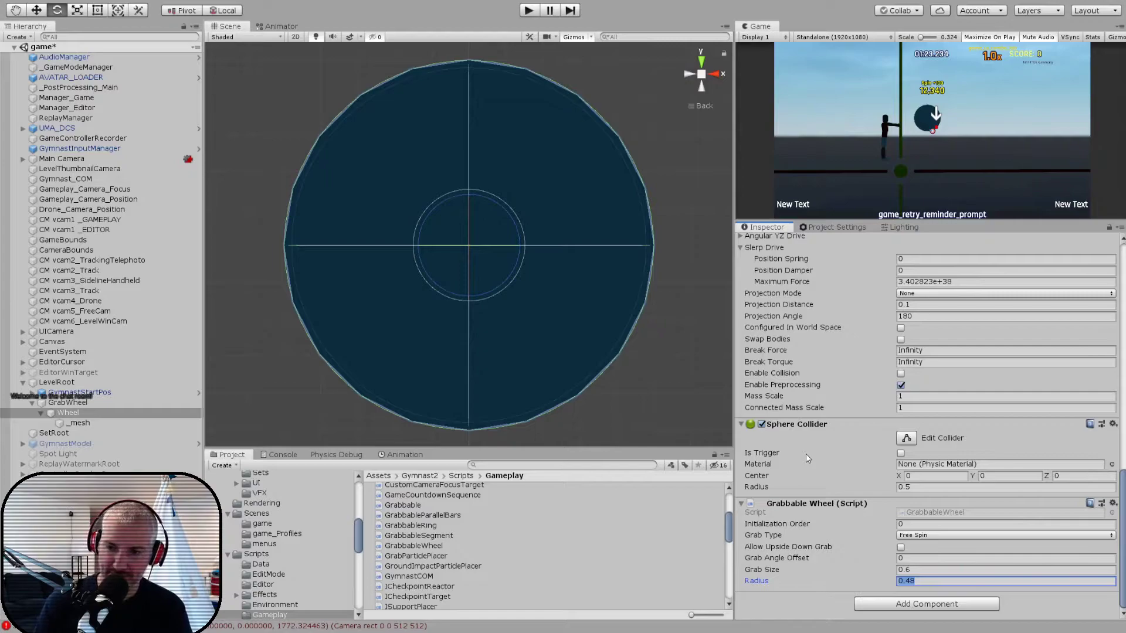
text(0.4)
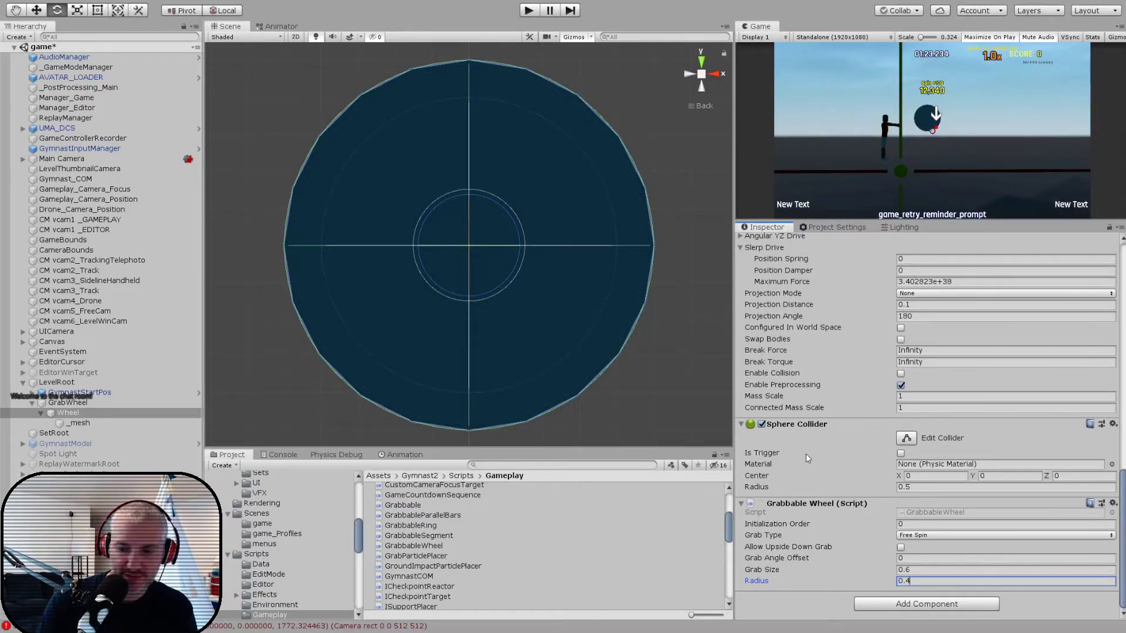
text(8)
key(BackSpace)
text(75)
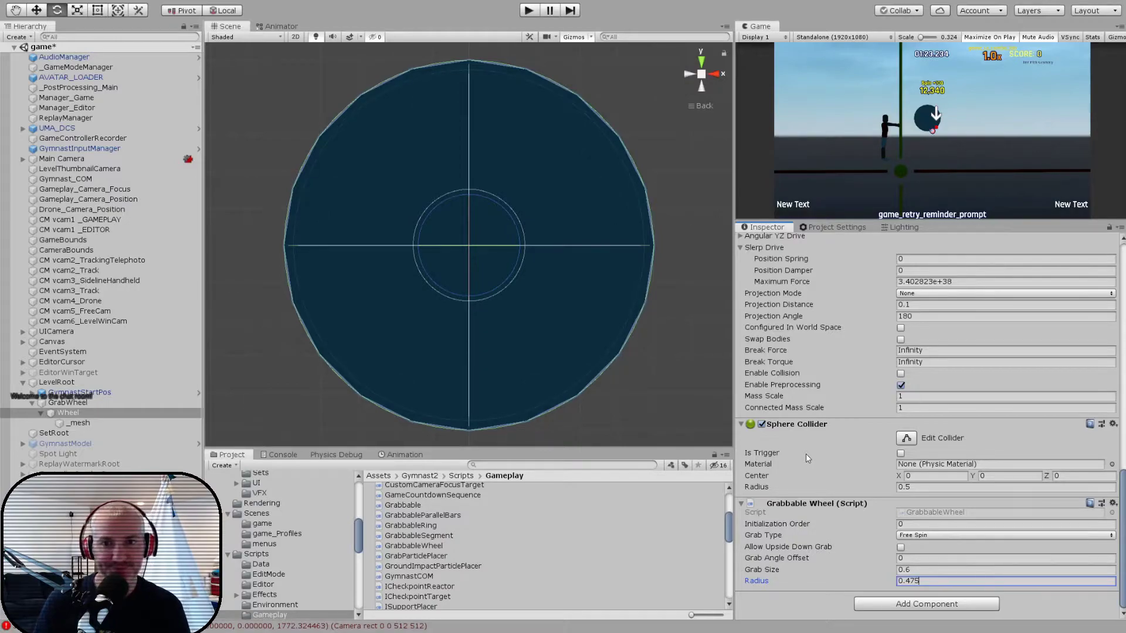
alt+drag(309, 266, 395, 317)
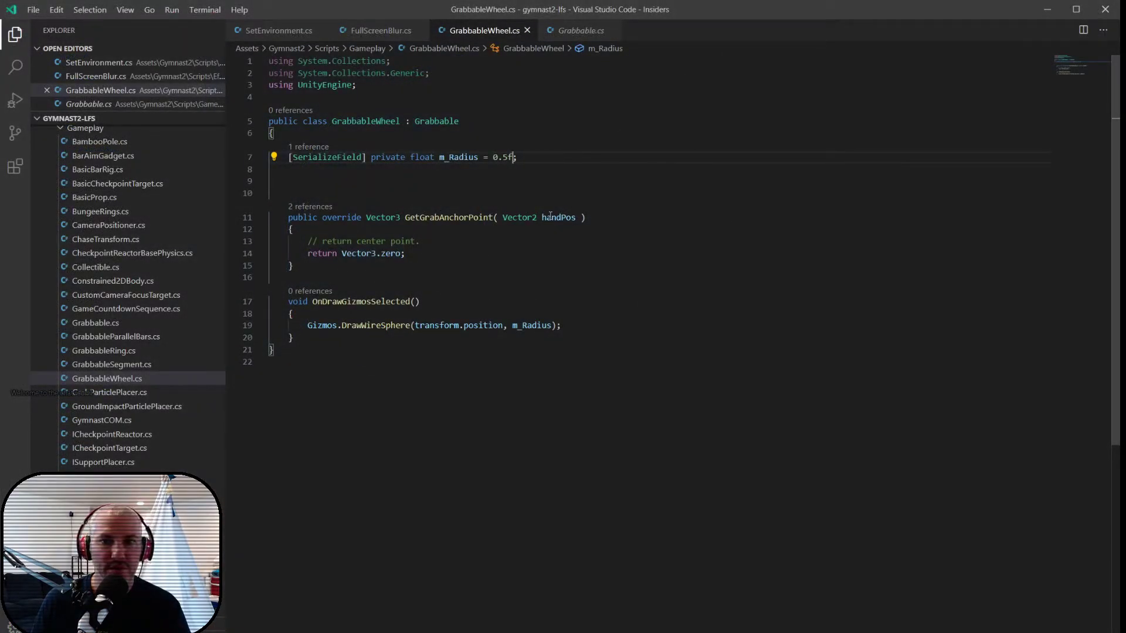
- Switch to Visual Studio Code and replace the body of GetGrabAnchorPoint with the comment "// return closest point on the radius."
double_click(556, 218)
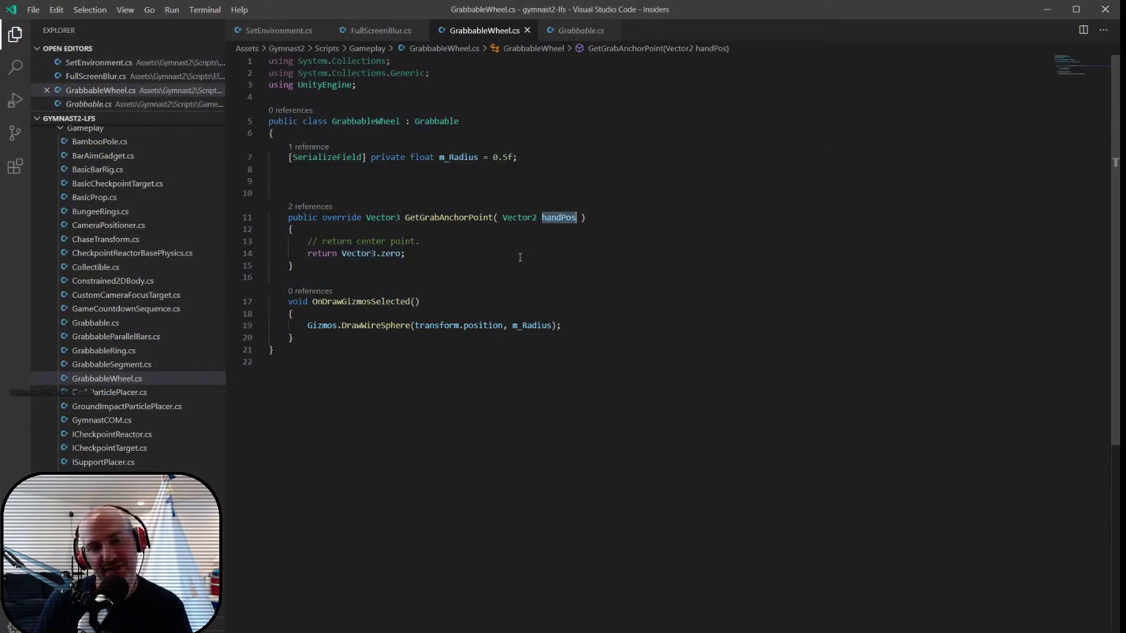
drag(309, 241, 432, 254)
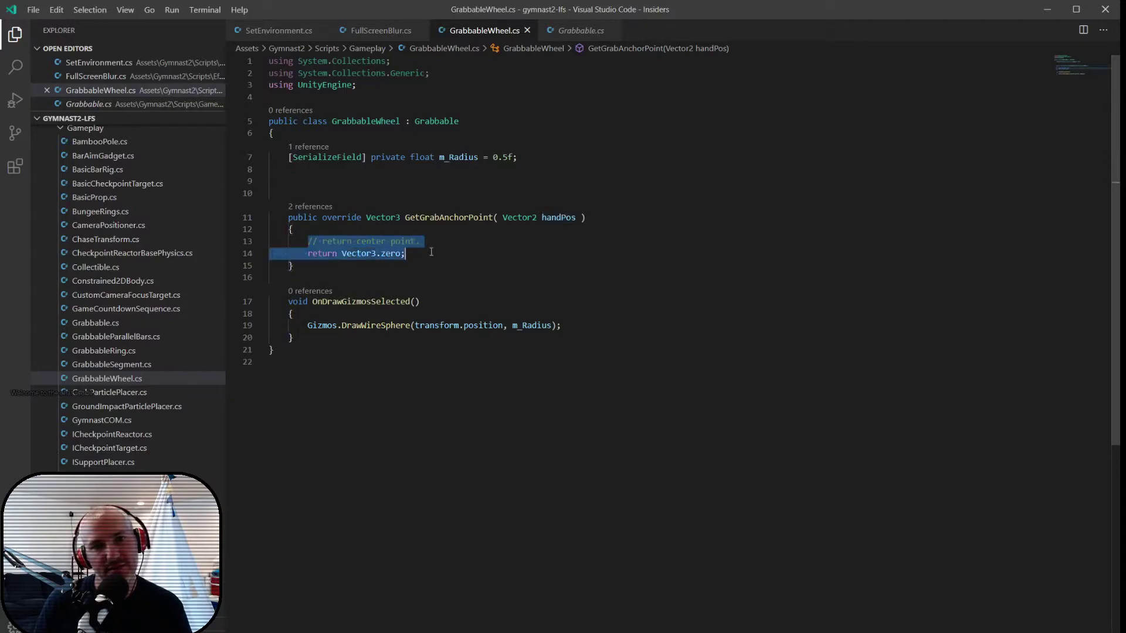
text(// retur)
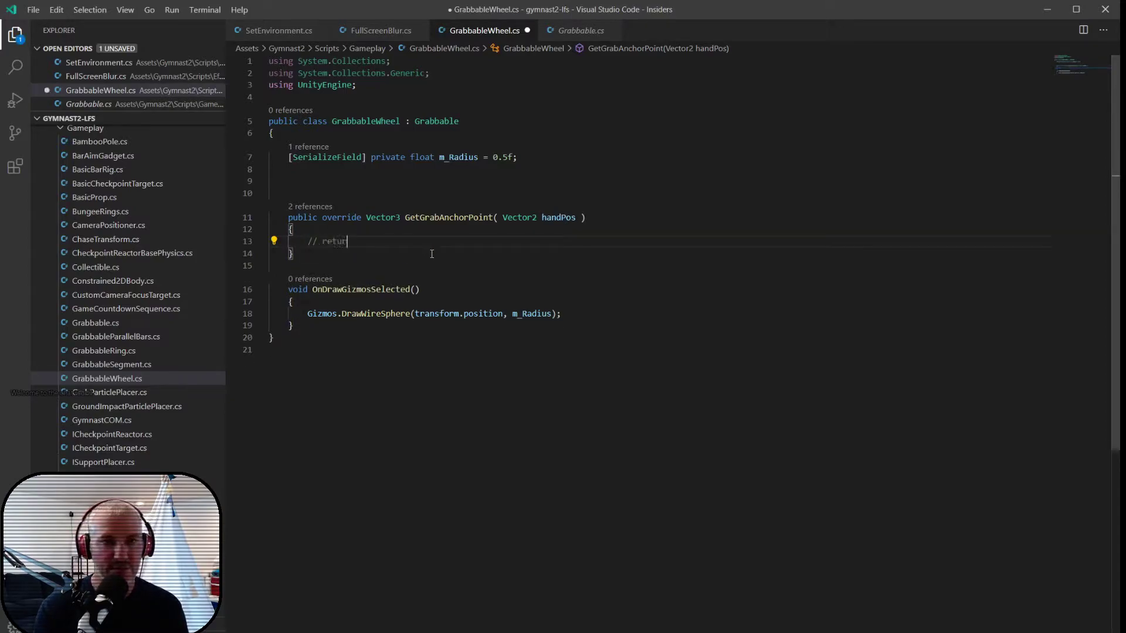
text(n closest po)
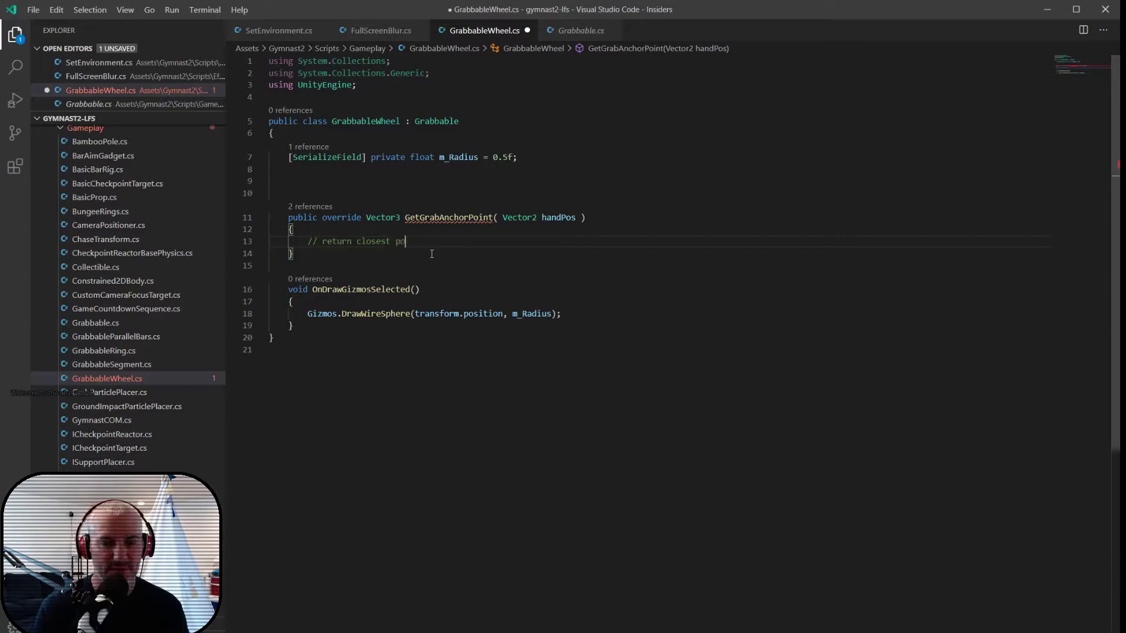
text(int on the radius.)
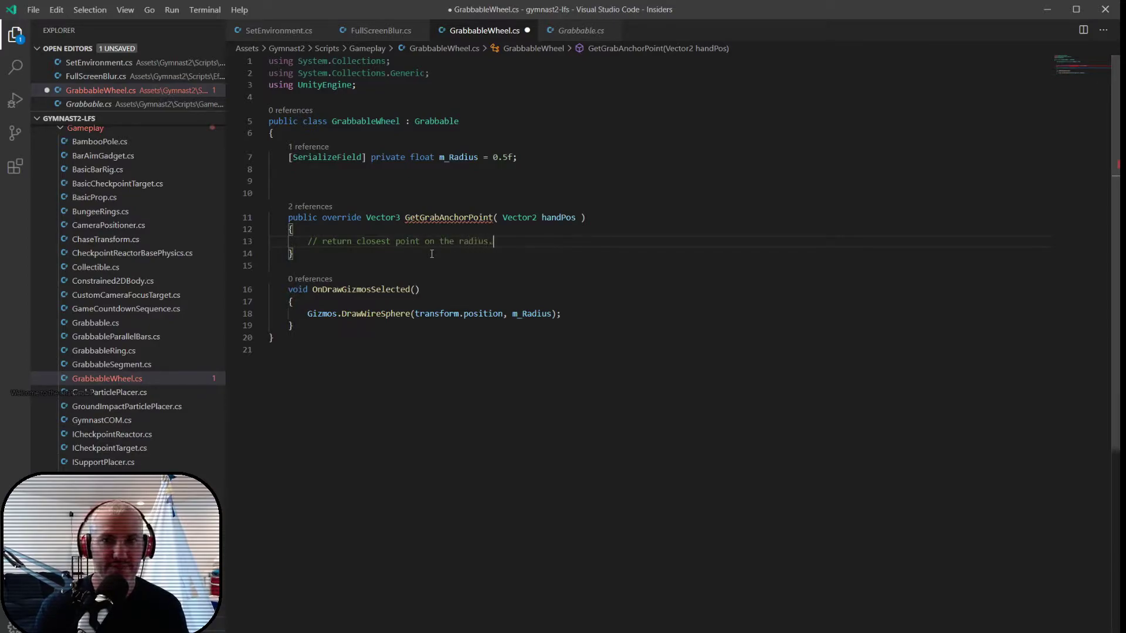
- Below the comment, declare Vector3 localHand = transform.InverseTransformPoint(handPos);
key(Return)
text(Vector3)
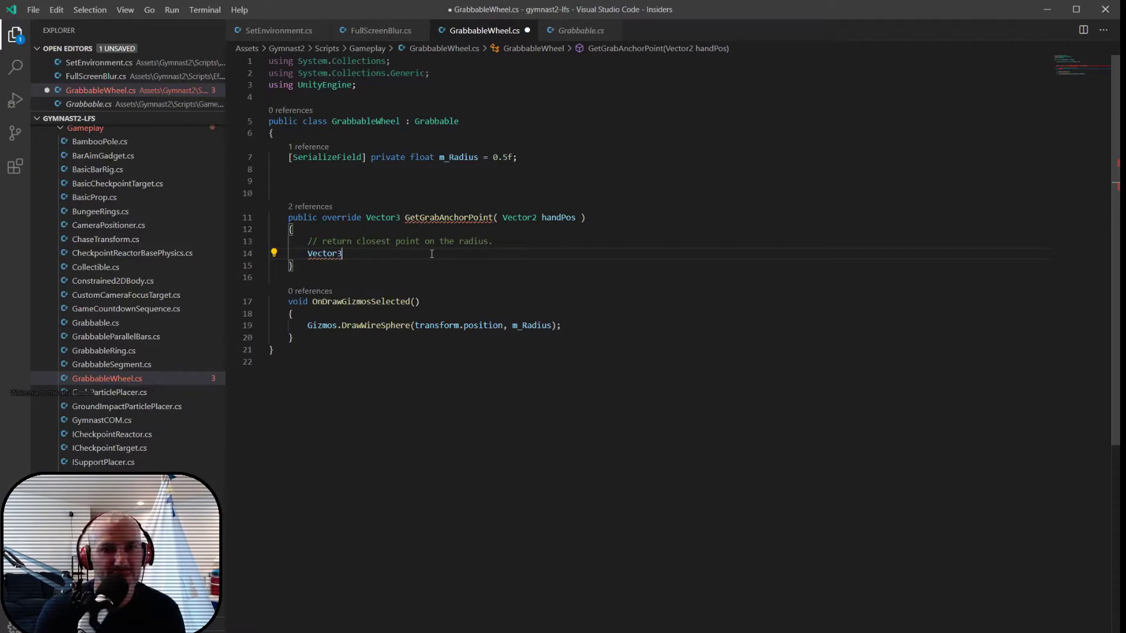
text( localHAnd)
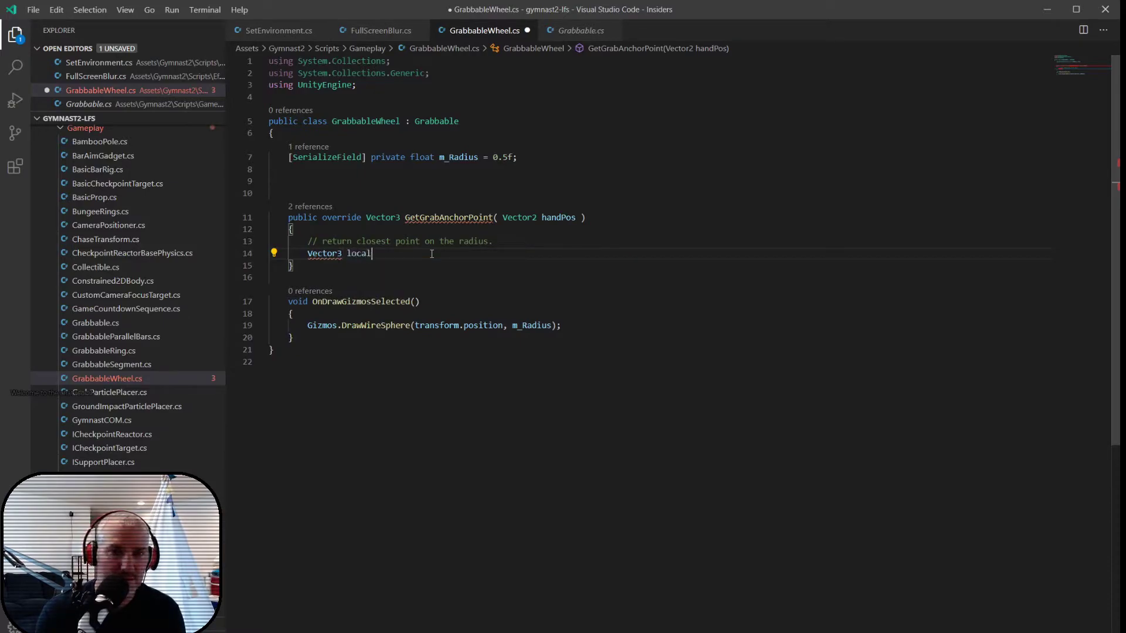
key(BackSpace)
key(BackSpace)
text(and = tran)
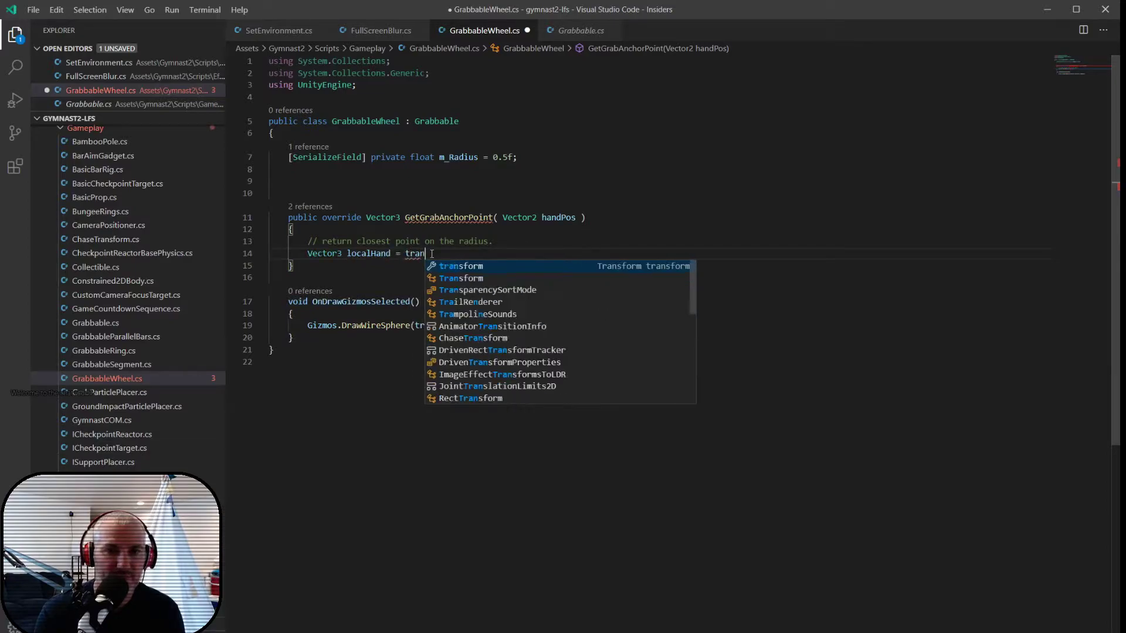
key(Tab)
text(.)
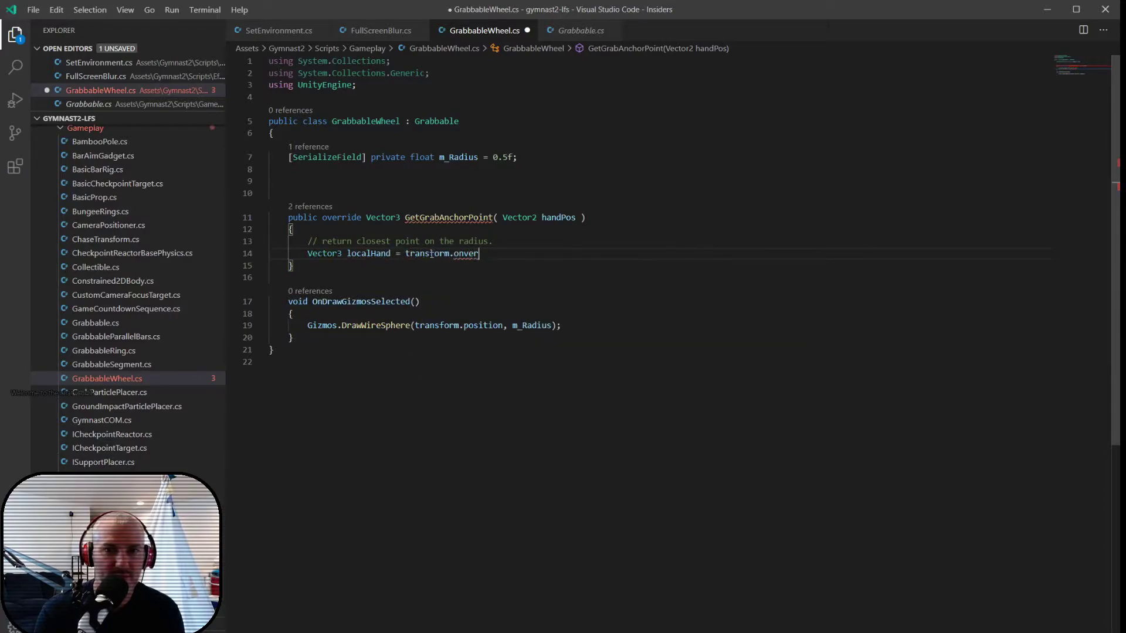
key(BackSpace)
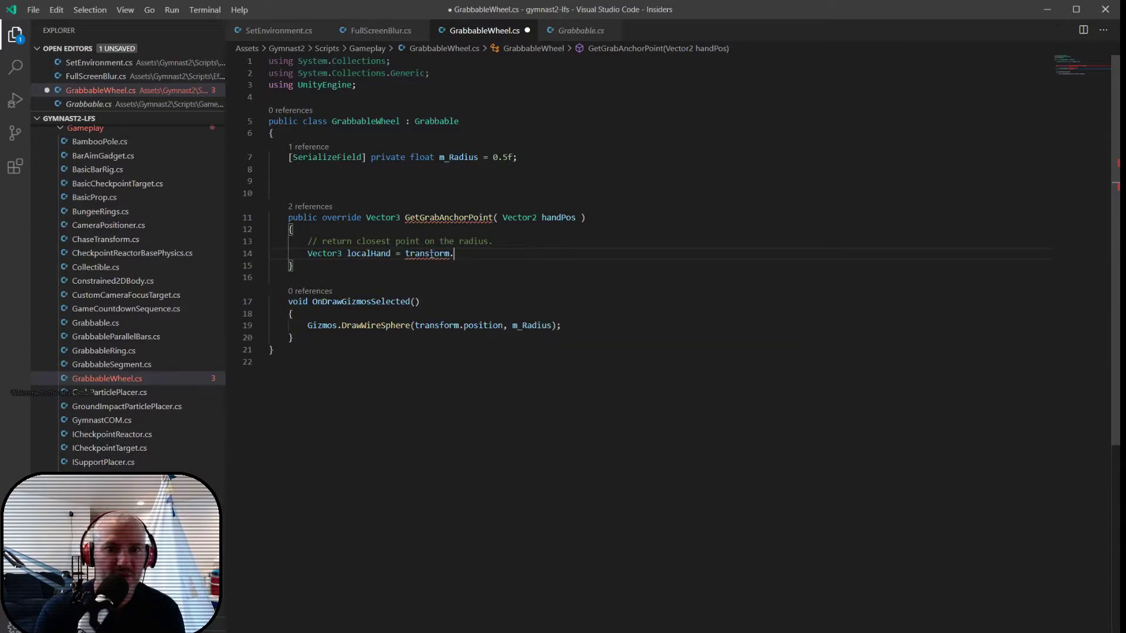
text(.)
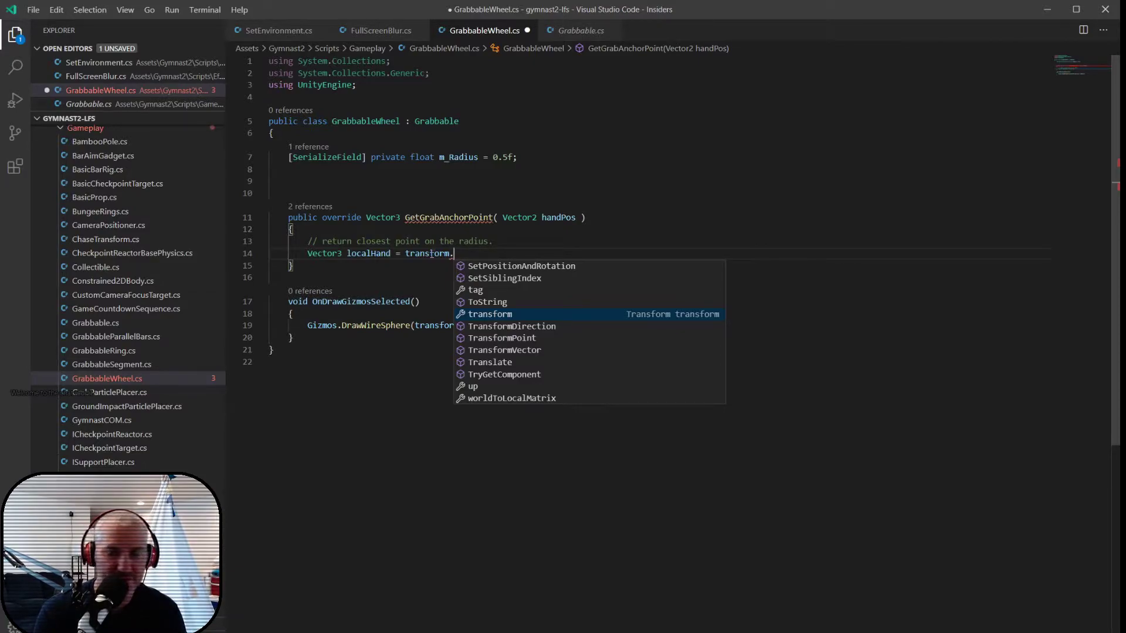
text(InverseTransformP)
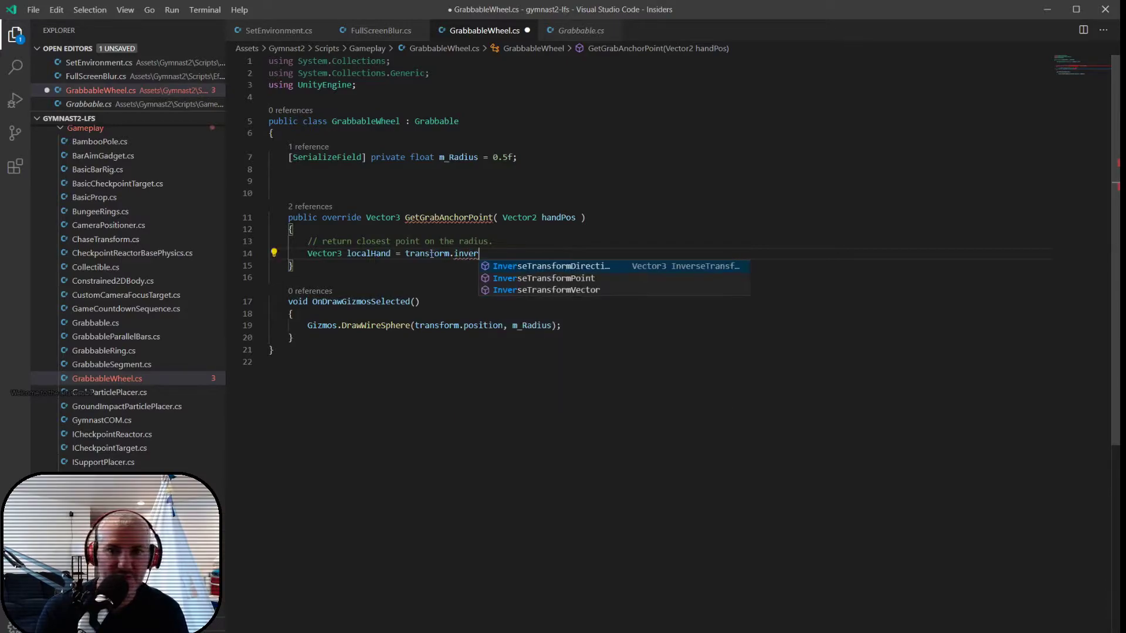
key(Return)
text((handPos);)
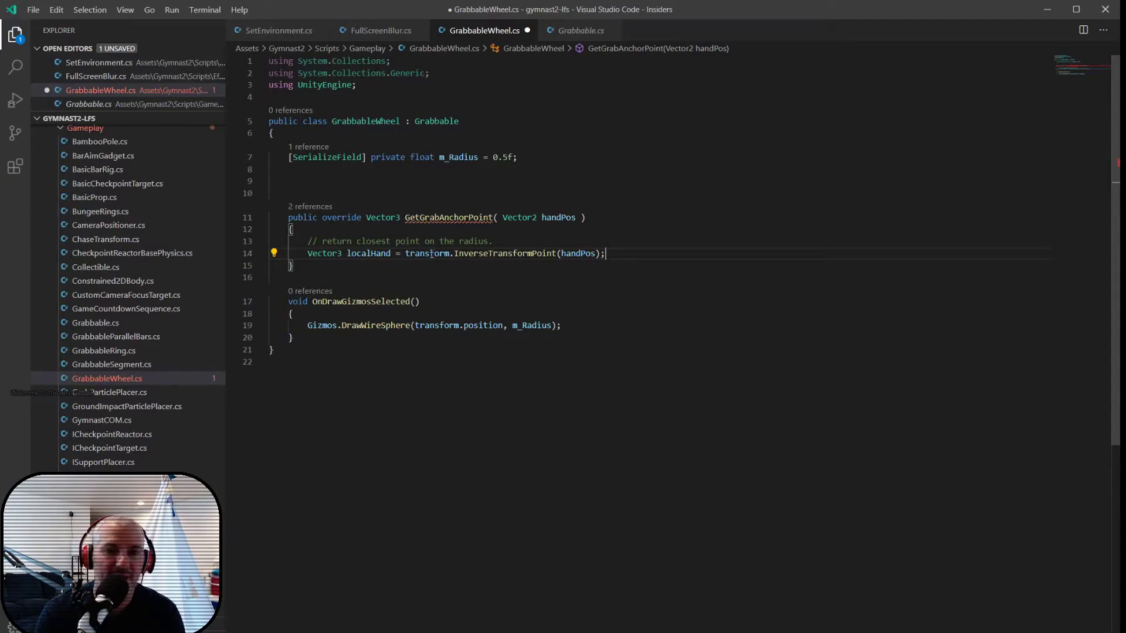
- Check the Wheel's local axes in Unity and, back in the script, add localHand.z = 0.0f; below the localHand declaration
key(alt+Tab)
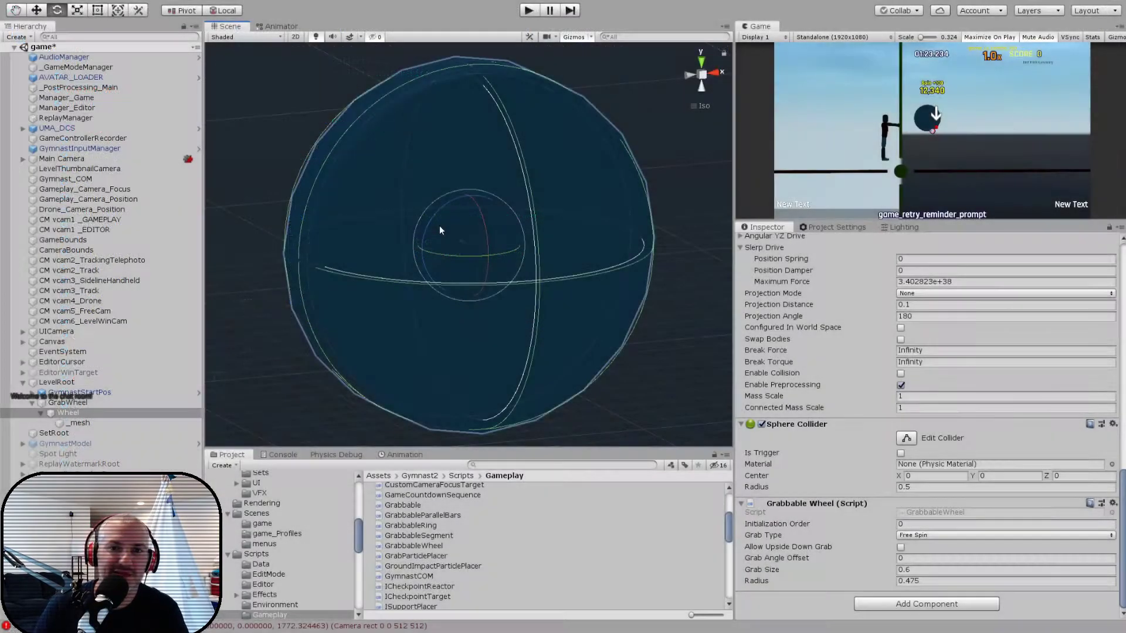
alt+drag(433, 284, 436, 329)
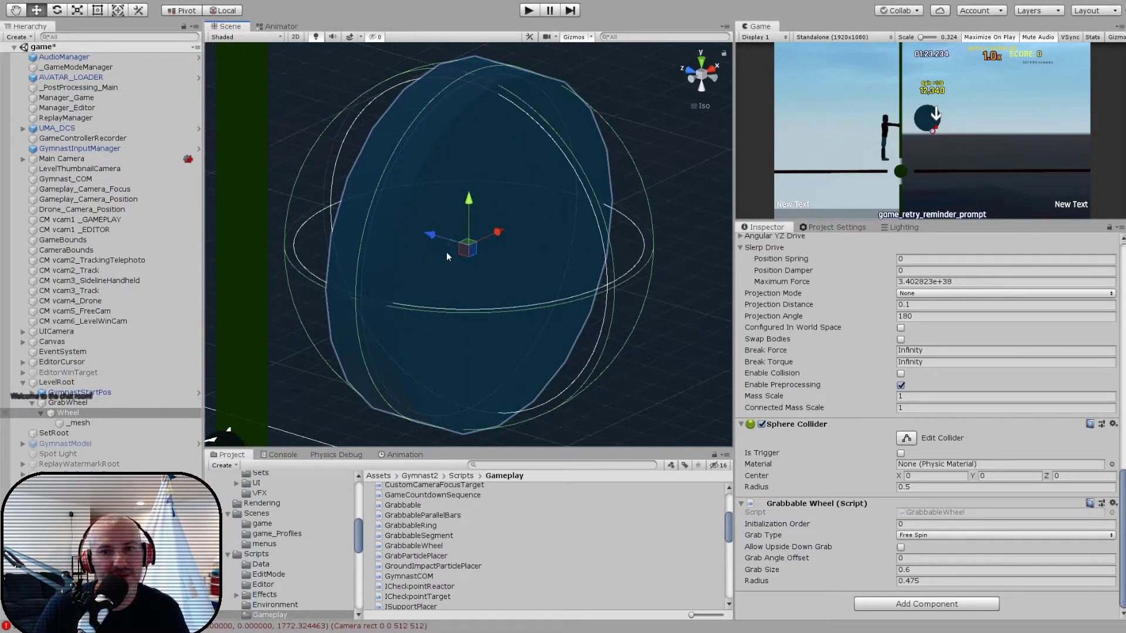
alt+drag(436, 234, 420, 264)
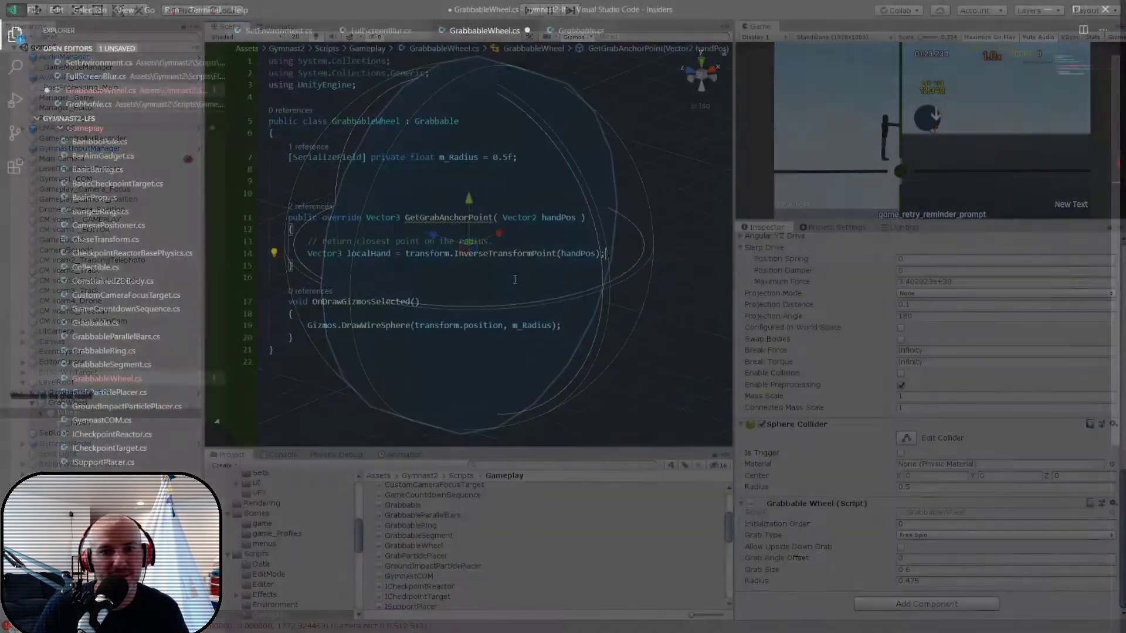
key(Return)
text(lo)
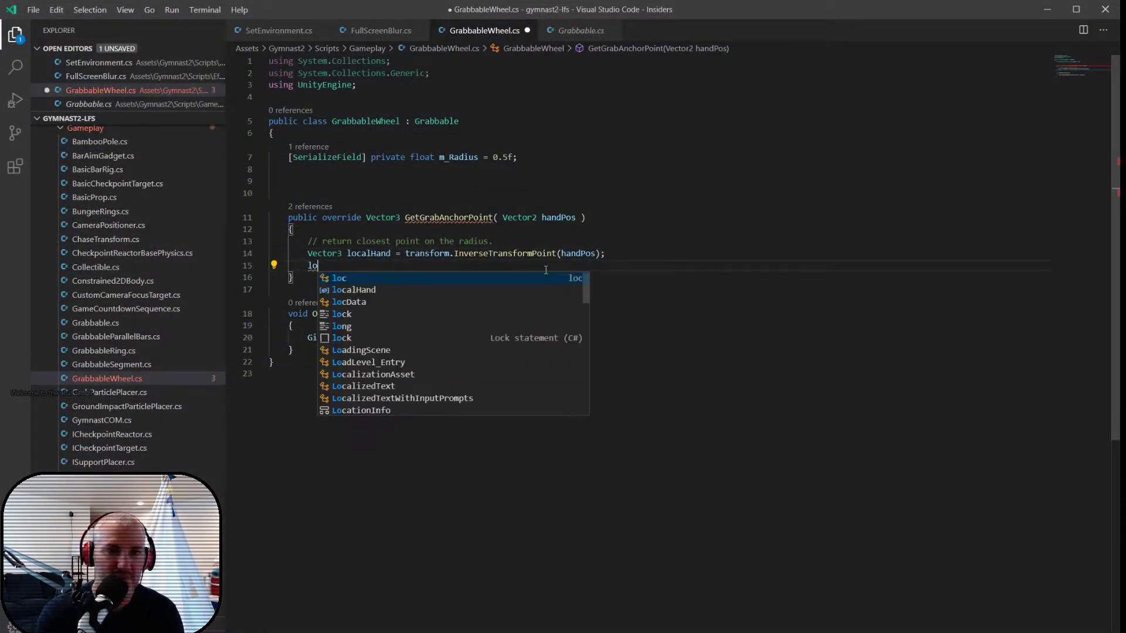
text(calHand.z = 0.0f;)
key(Return)
key(Return)
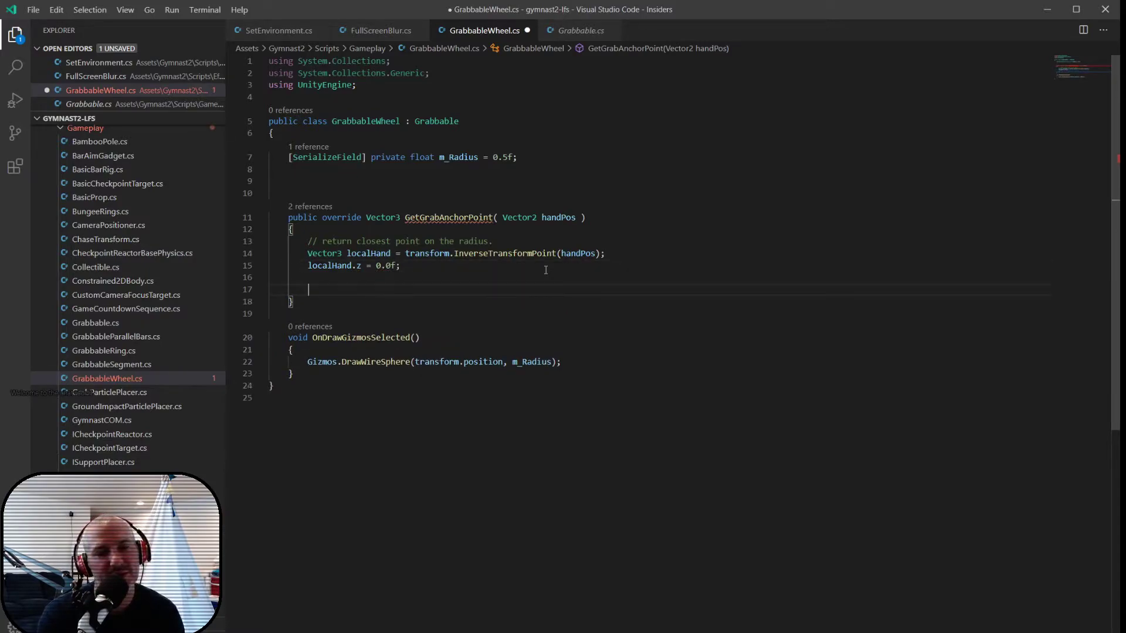
text(vec)
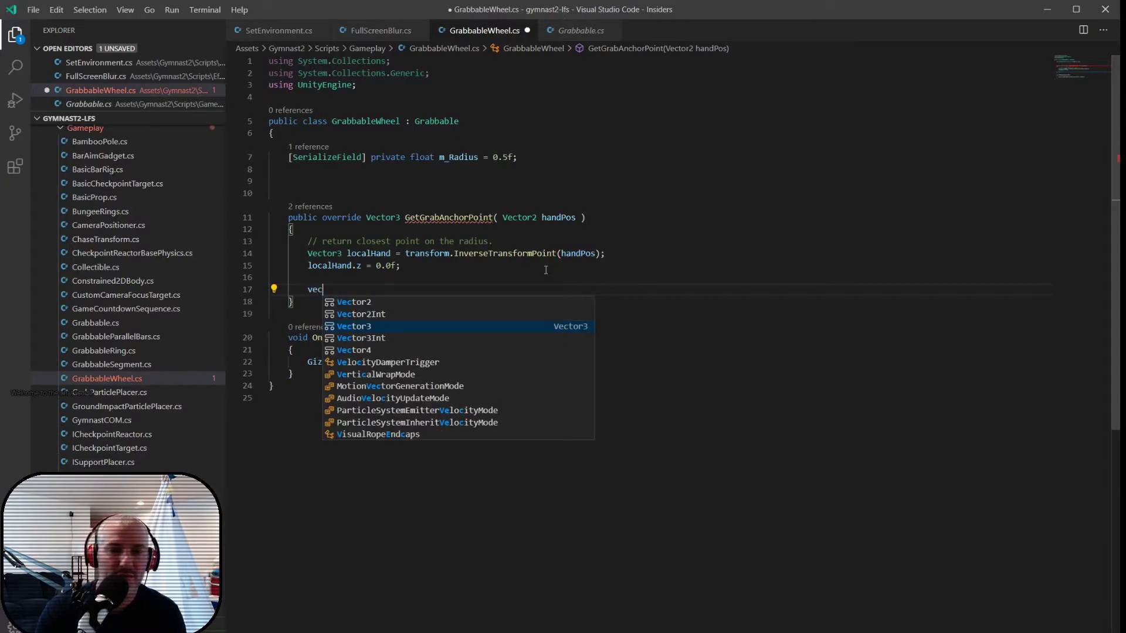
key(Tab)
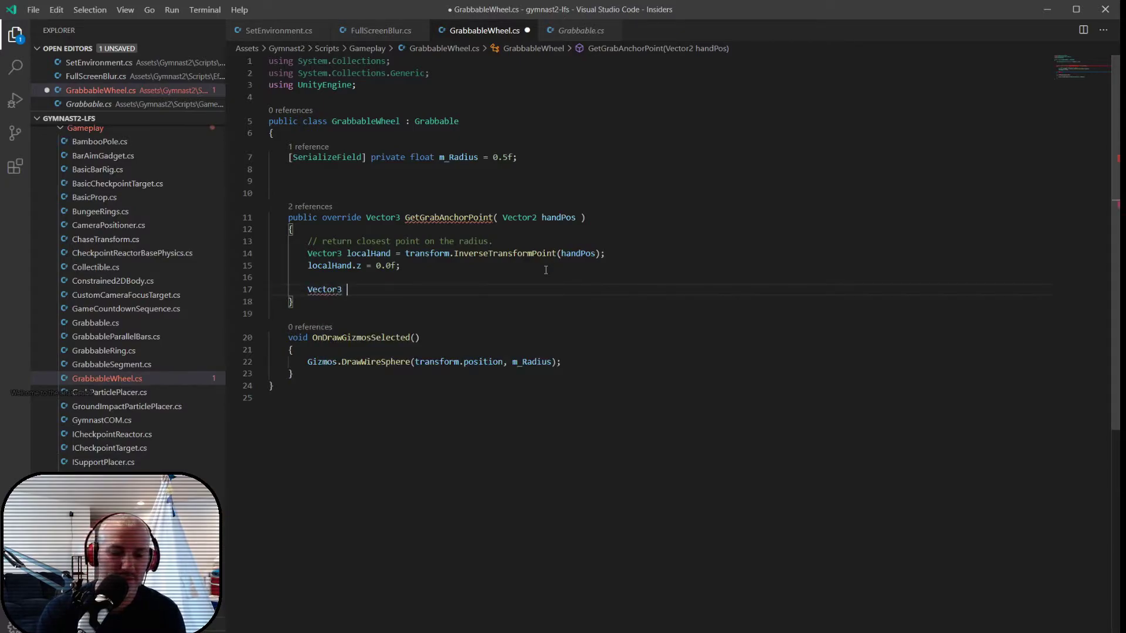
text(d)
key(BackSpace)
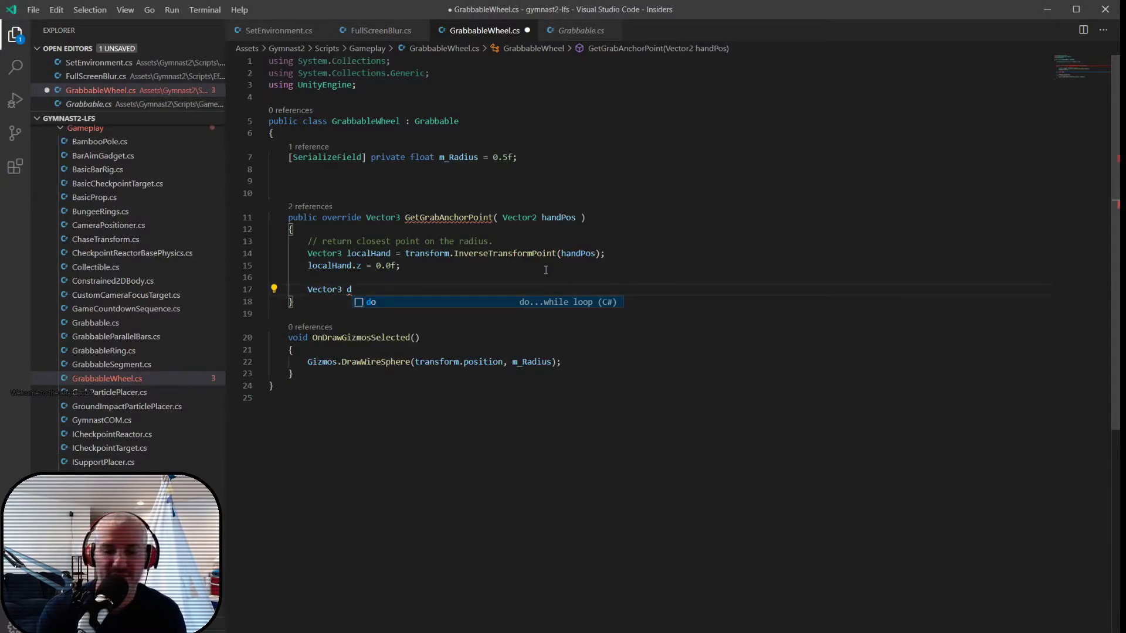
key(shift+Home)
key(BackSpace)
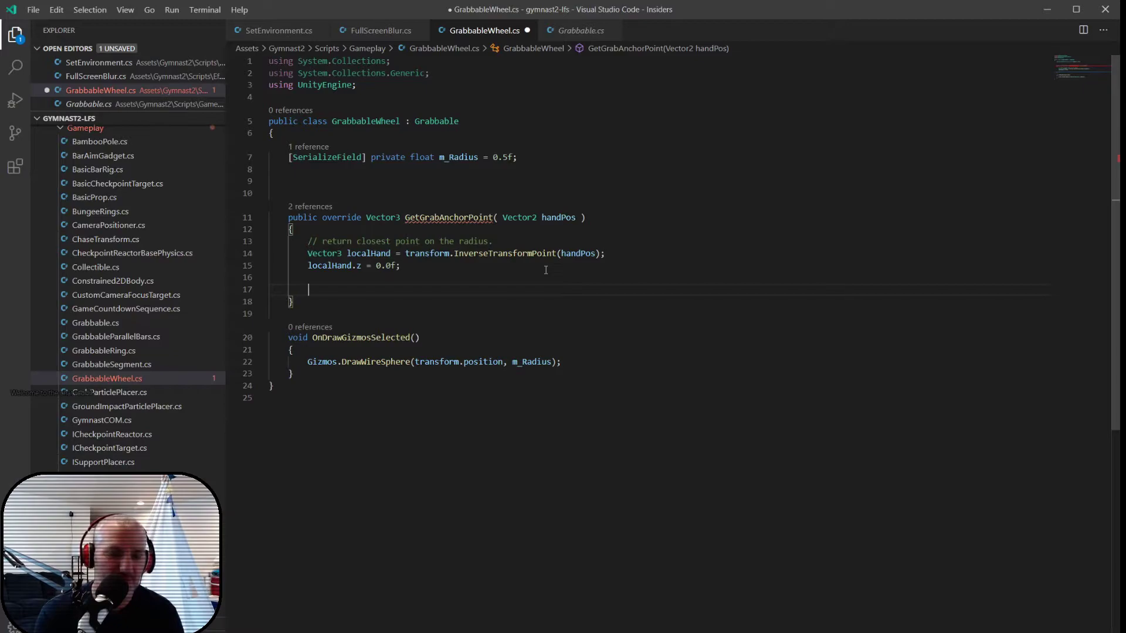
text(local)
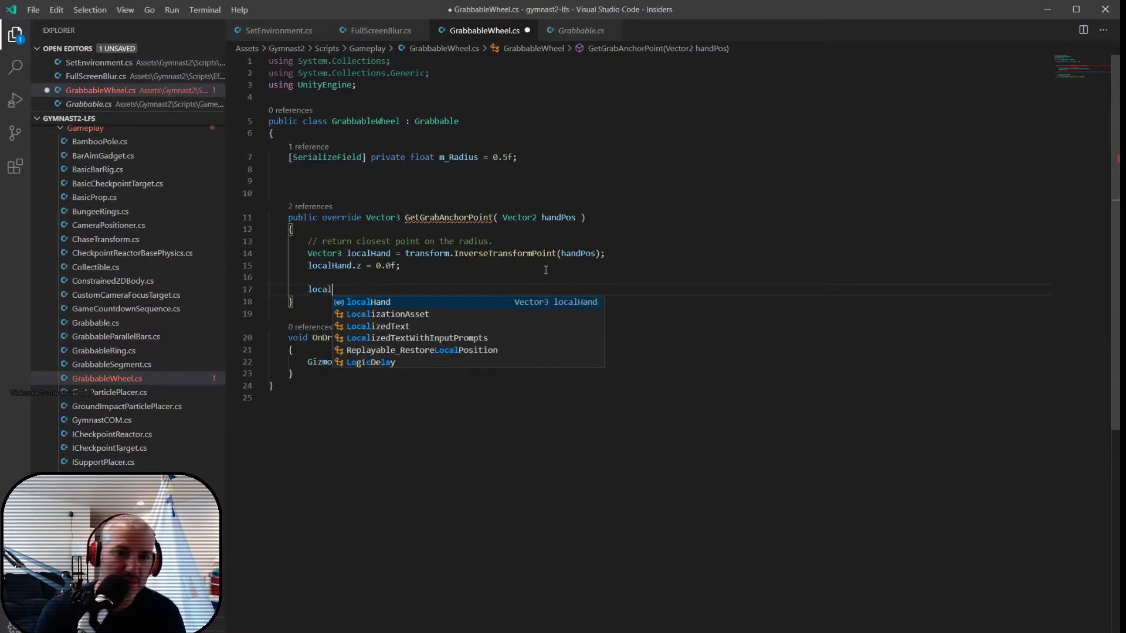
key(BackSpace)
key(BackSpace)
key(BackSpace)
key(BackSpace)
key(BackSpace)
- End GetGrabAnchorPoint with return localHand.normalized * m_Radius; and save the GrabbableWheel script
text(re)
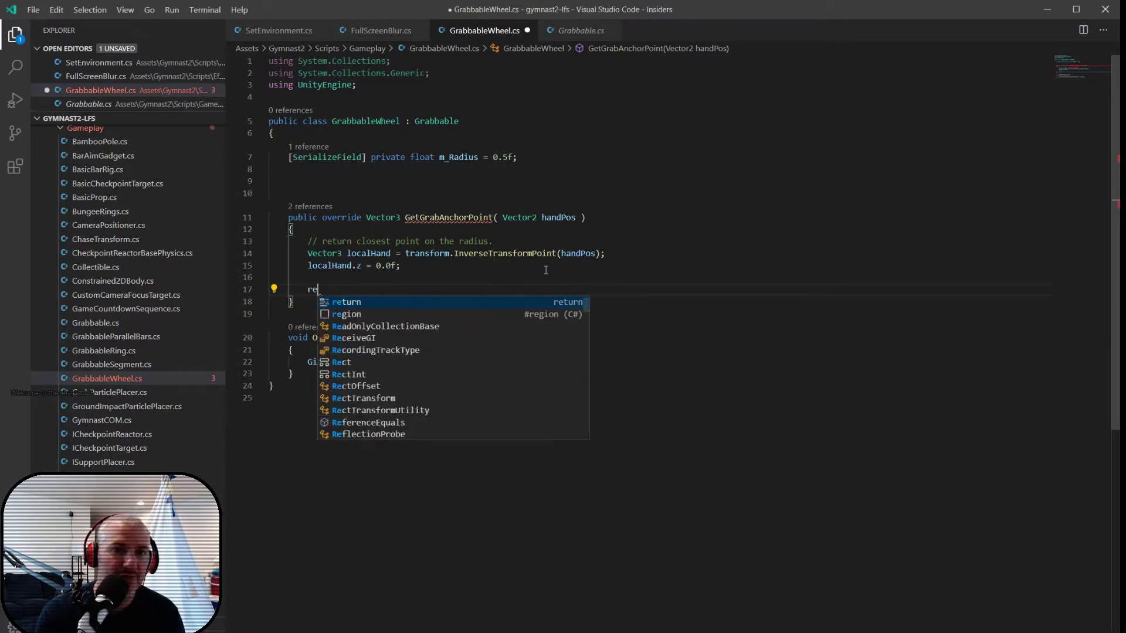
text(turn local)
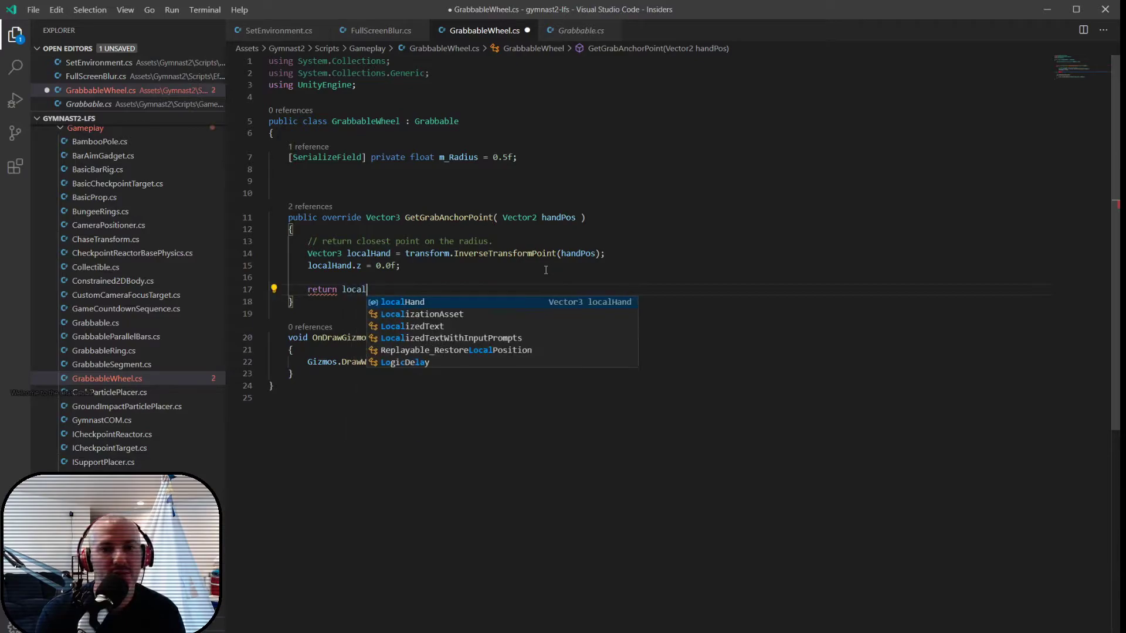
text(Hand.normalized * m_Radius;)
key(ctrl+s)
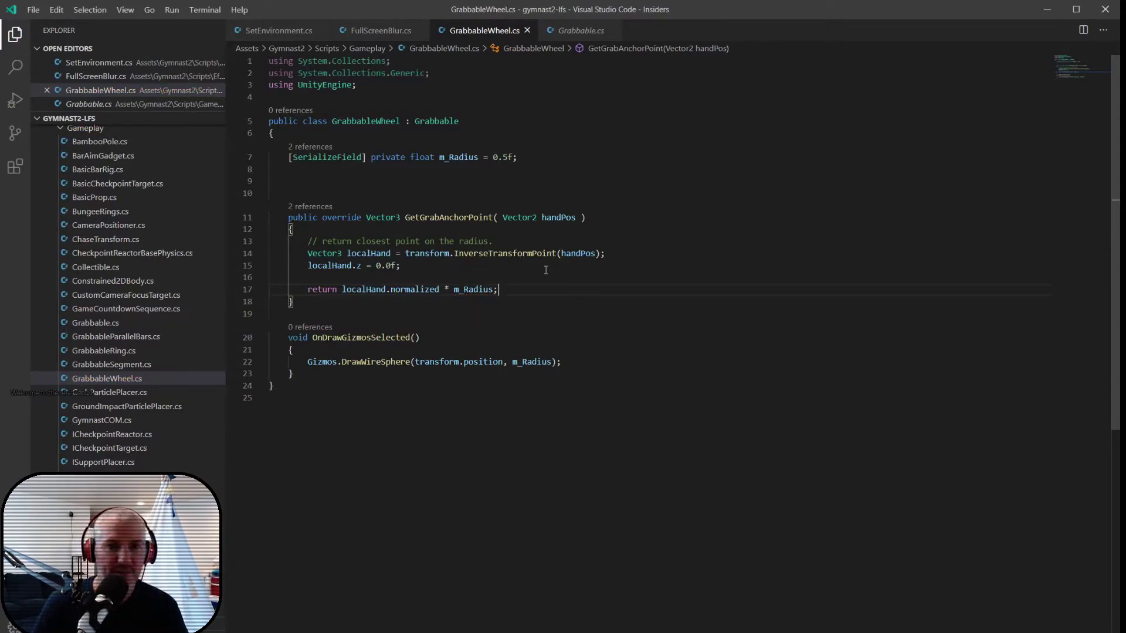
- Switch back to Unity and review the Wheel in the scene along with its Rigidbody and Configurable Joint settings
key(alt+Tab)
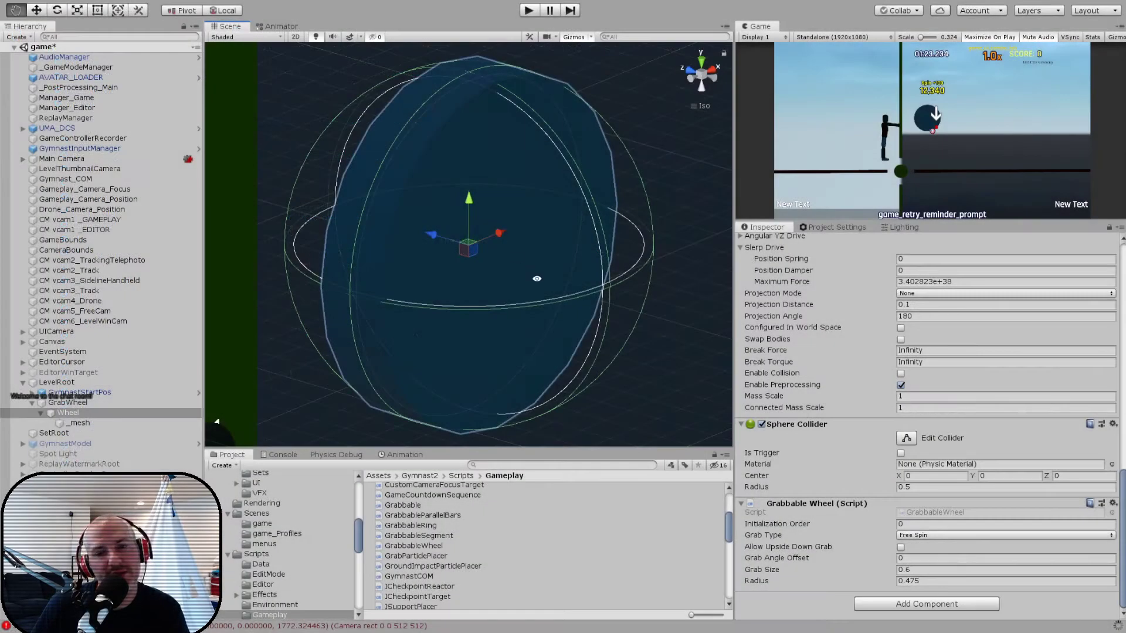
alt+drag(537, 278, 403, 93)
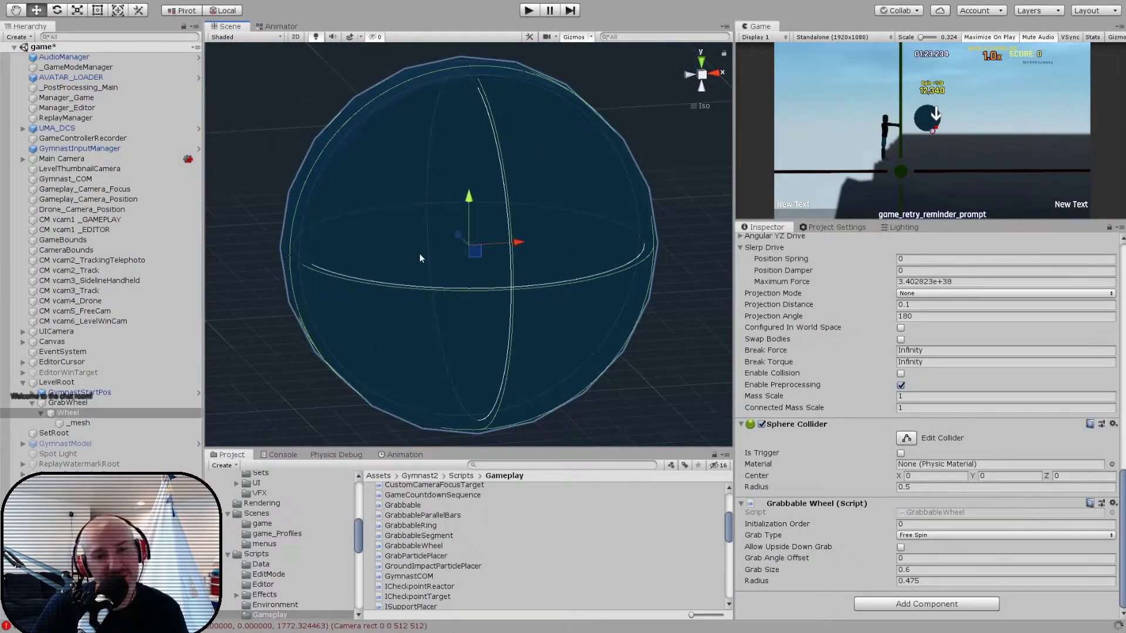
scroll(415, 176, down, 5)
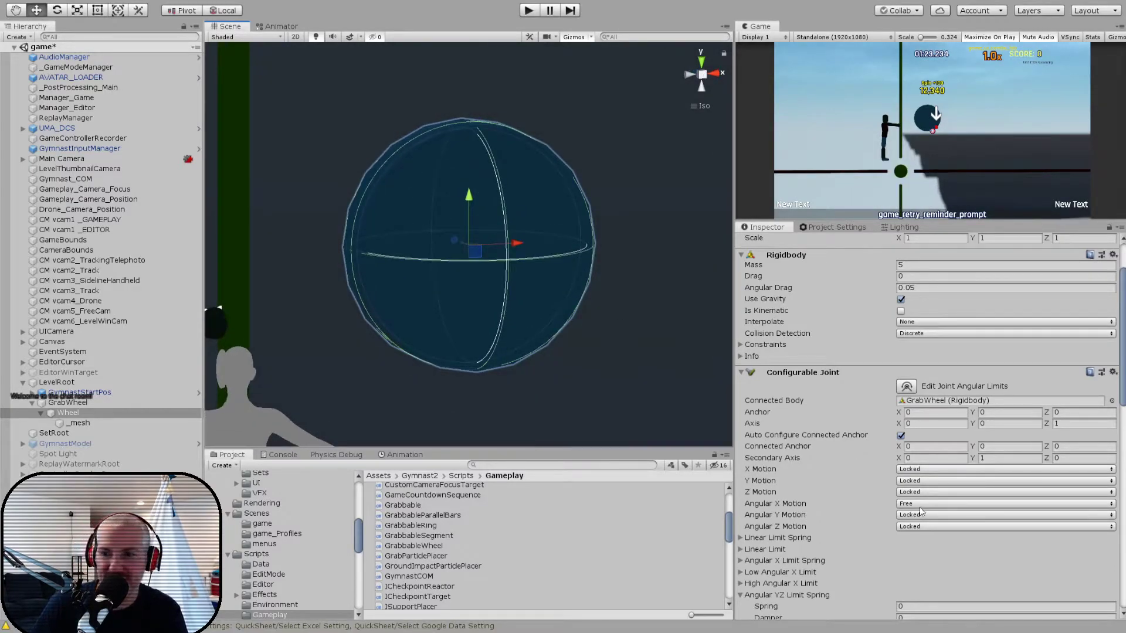
- Set the Grabbable Wheel component's Grab Type to Hard Spring and run the game to test grabbing the wheel
scroll(895, 531, down, 10)
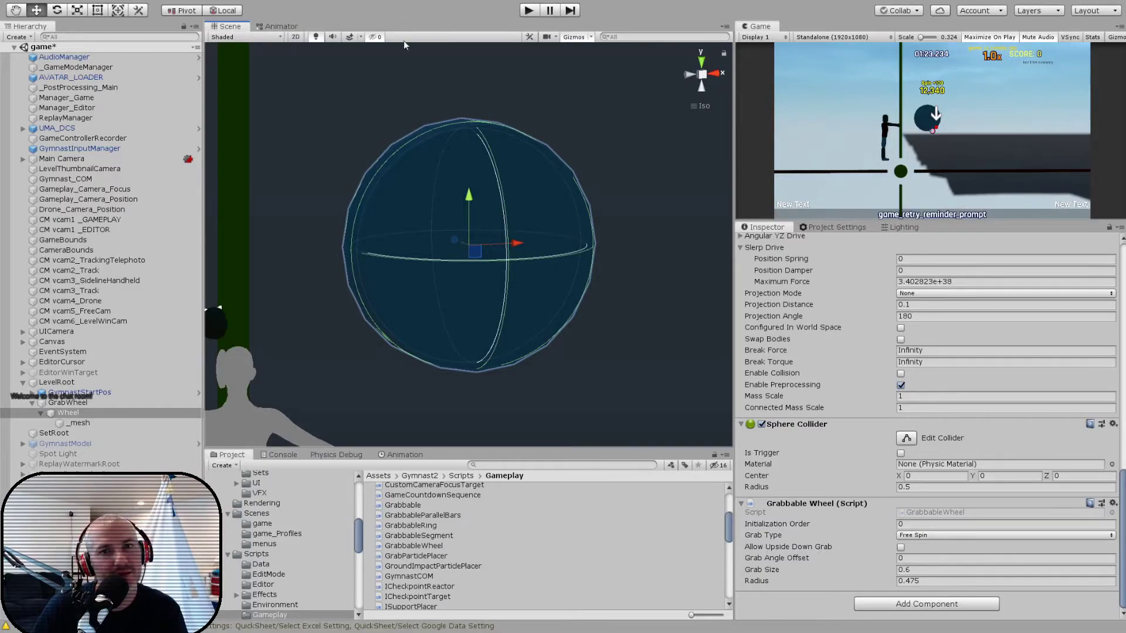
scroll(441, 191, down, 2)
scroll(441, 191, down, 2)
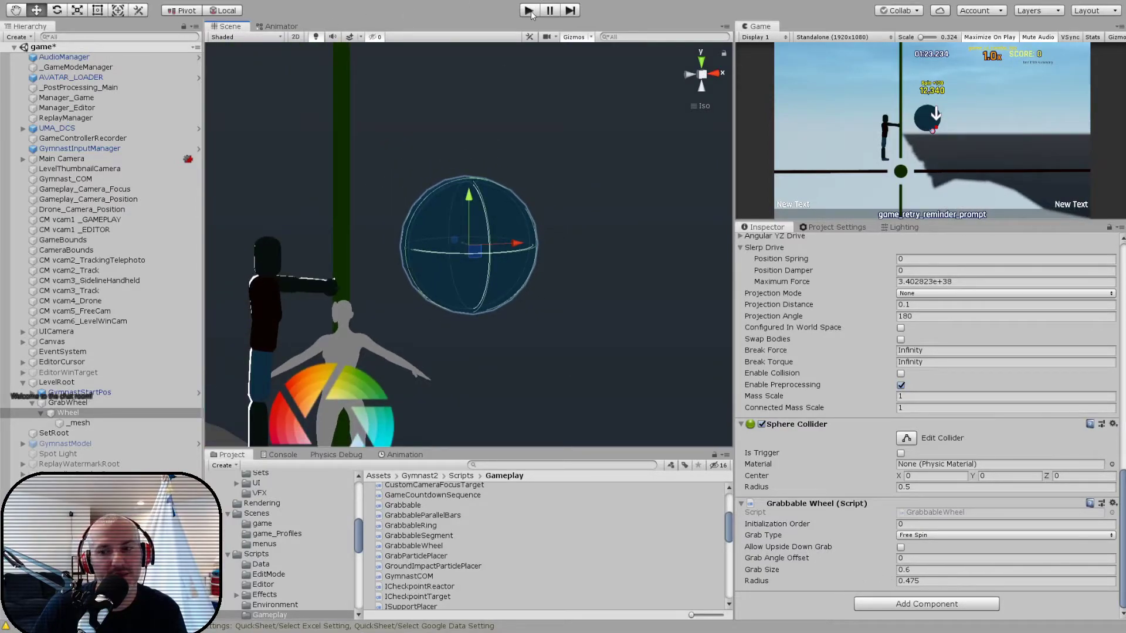
click(964, 535)
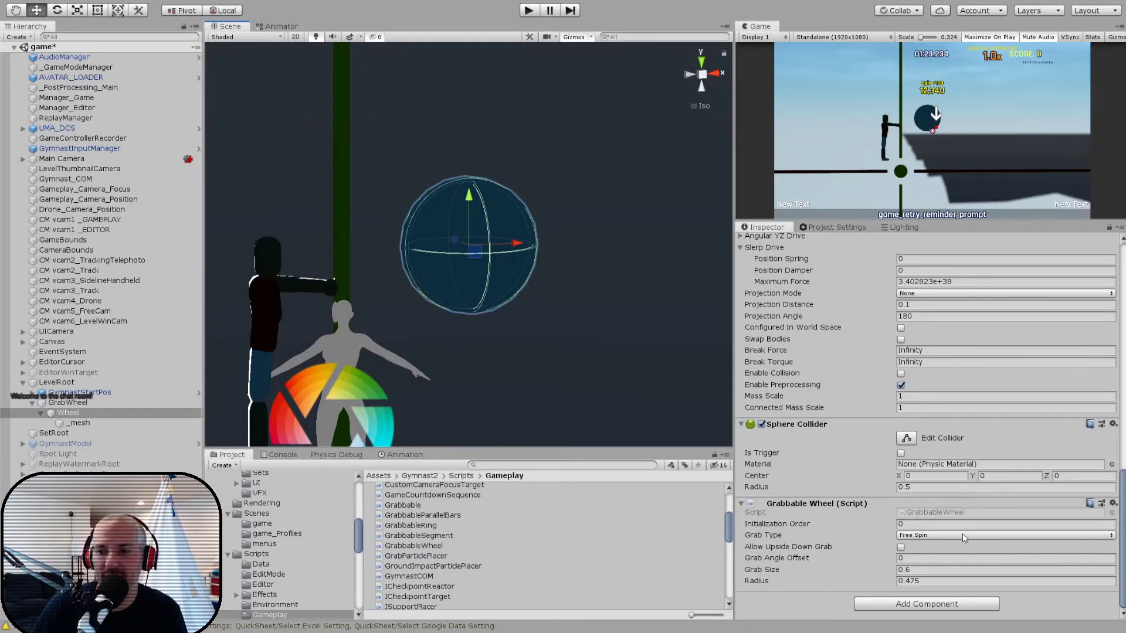
click(947, 569)
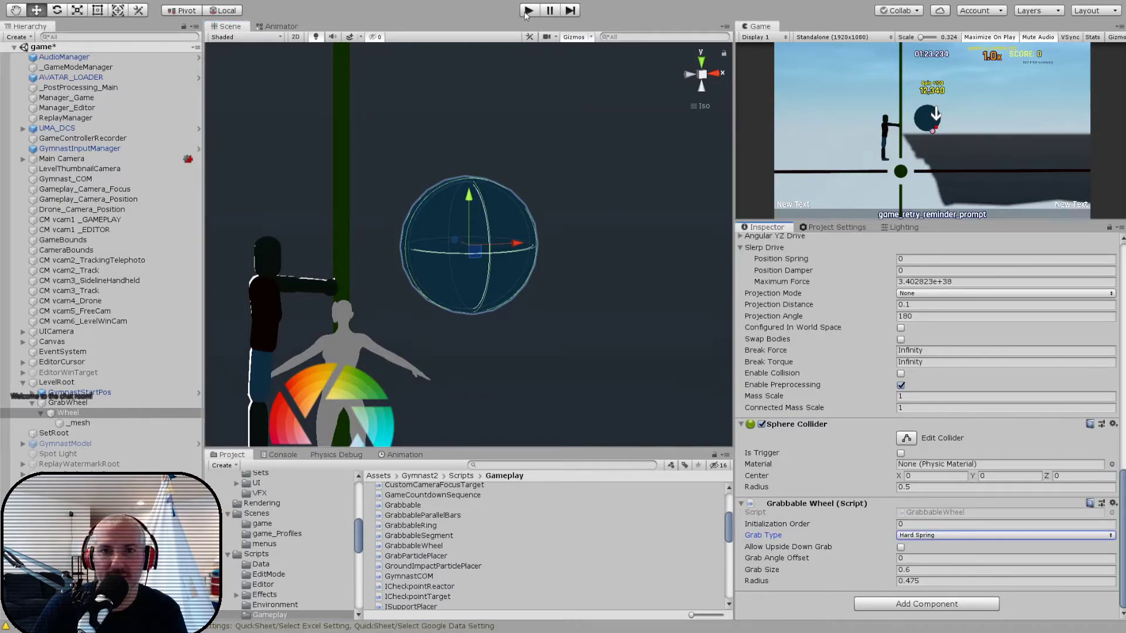
click(527, 10)
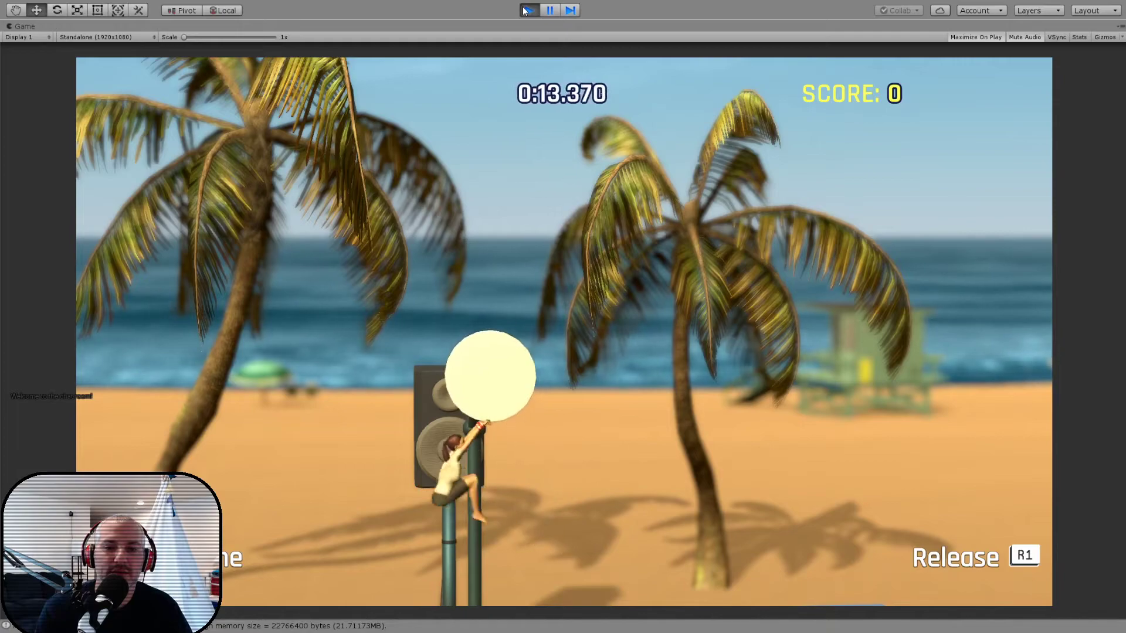
- Pause the running game and enter its Edit mode to reposition the gymnast
key(Escape)
key(Down)
key(Down)
key(Down)
key(Down)
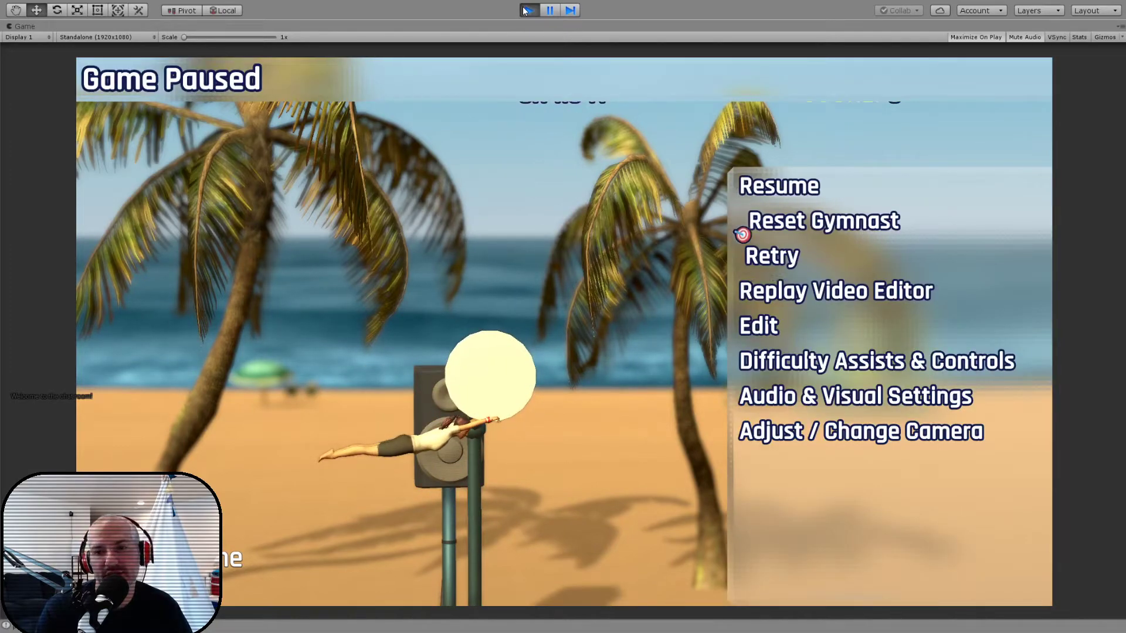
key(Return)
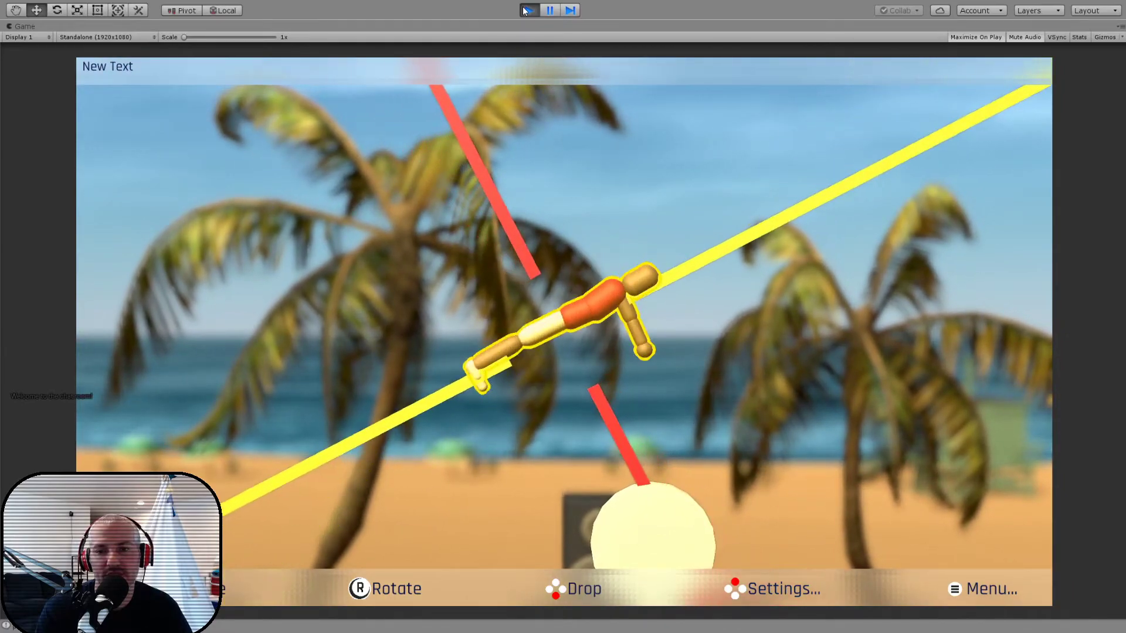
- Drop the gymnast above the wheel and start playing the level from that position
key(Return)
key(Escape)
key(Down)
key(Return)
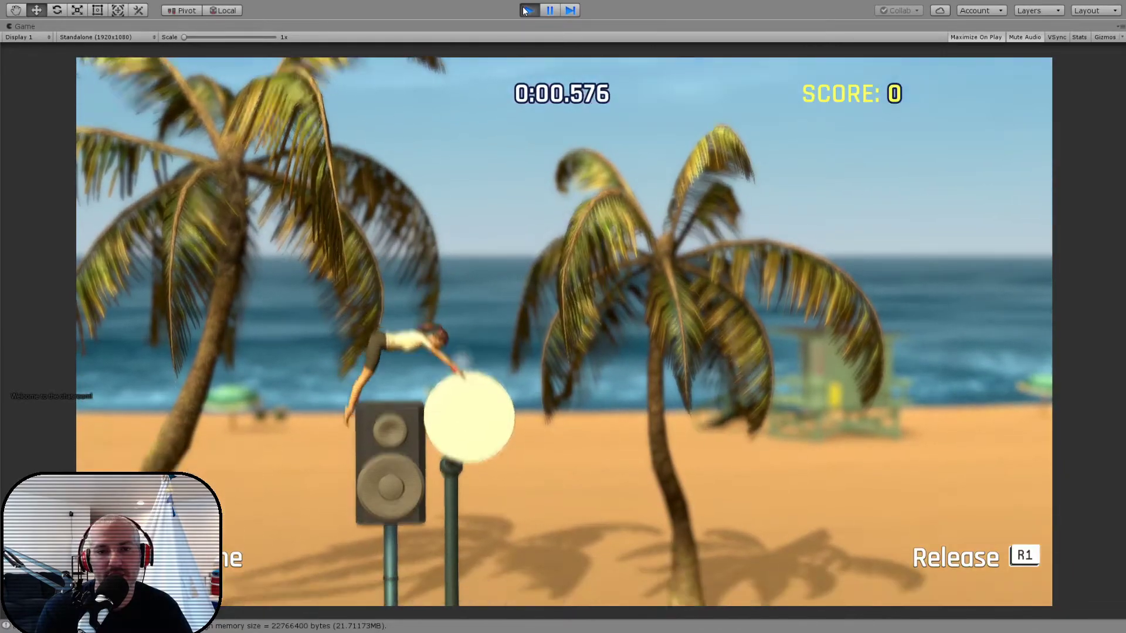
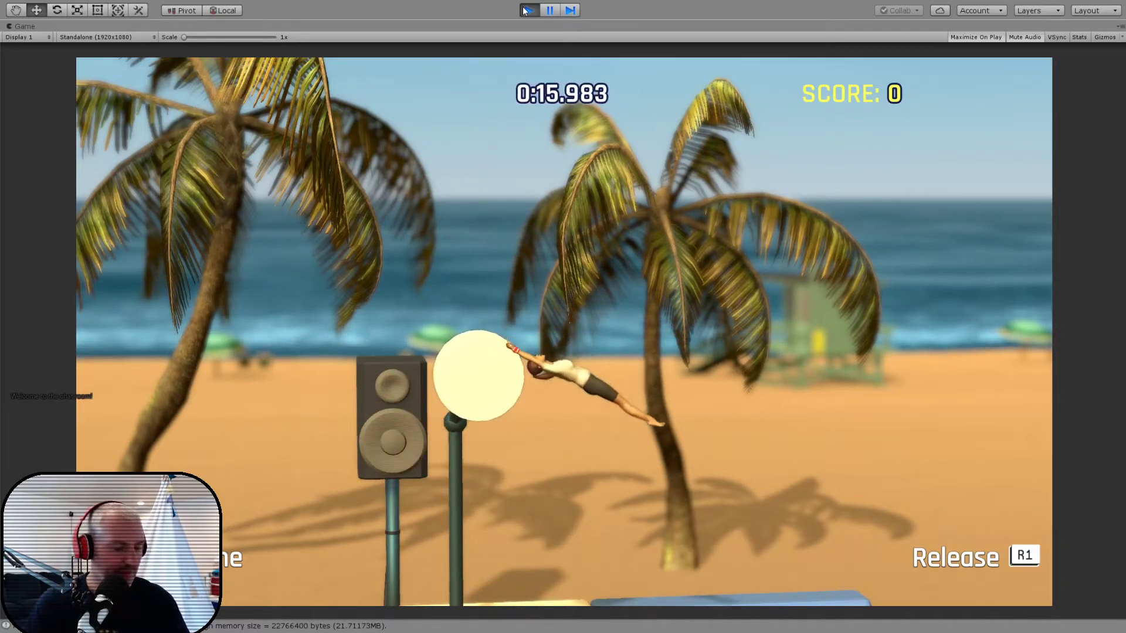
- Stop the running game and review the Wheel's Grabbable Wheel component settings, including its Grab Type
click(526, 10)
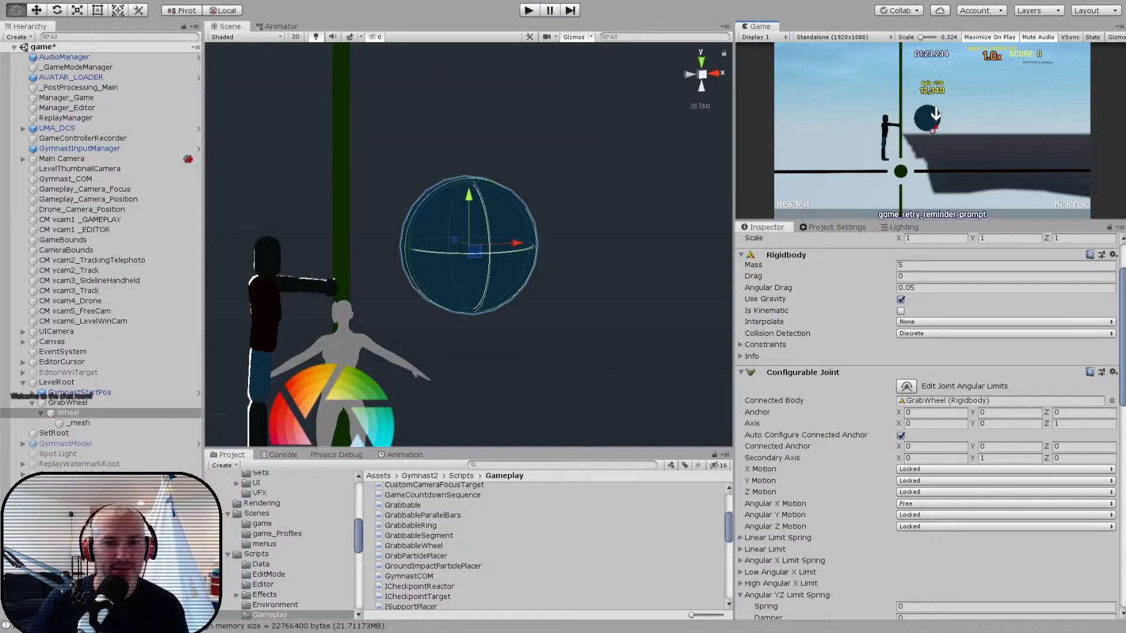
scroll(809, 545, down, 10)
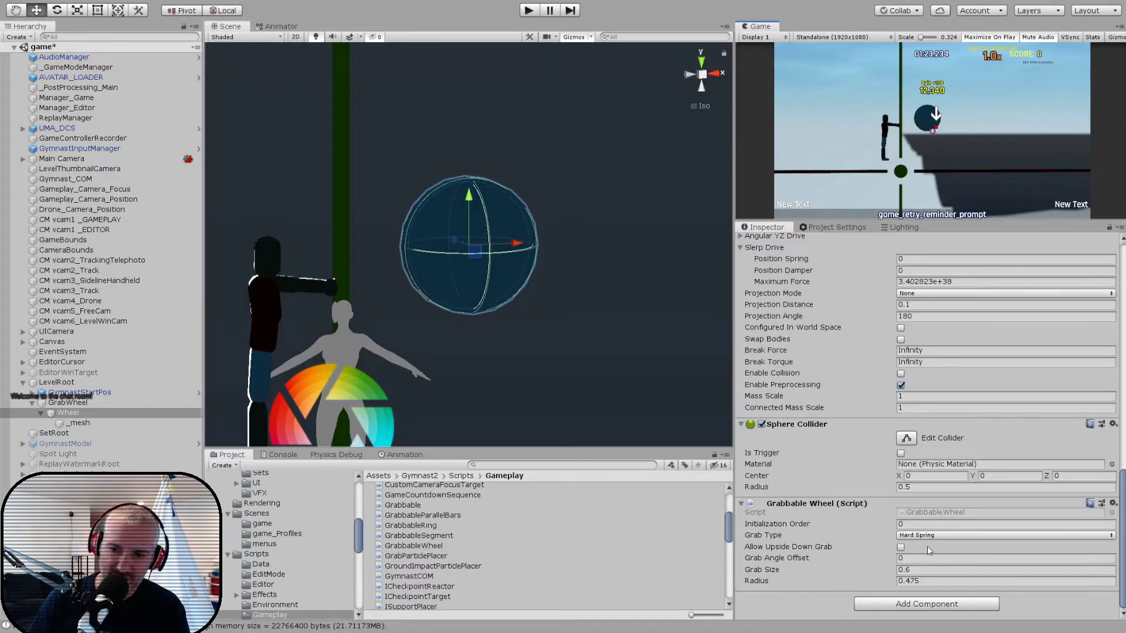
click(871, 535)
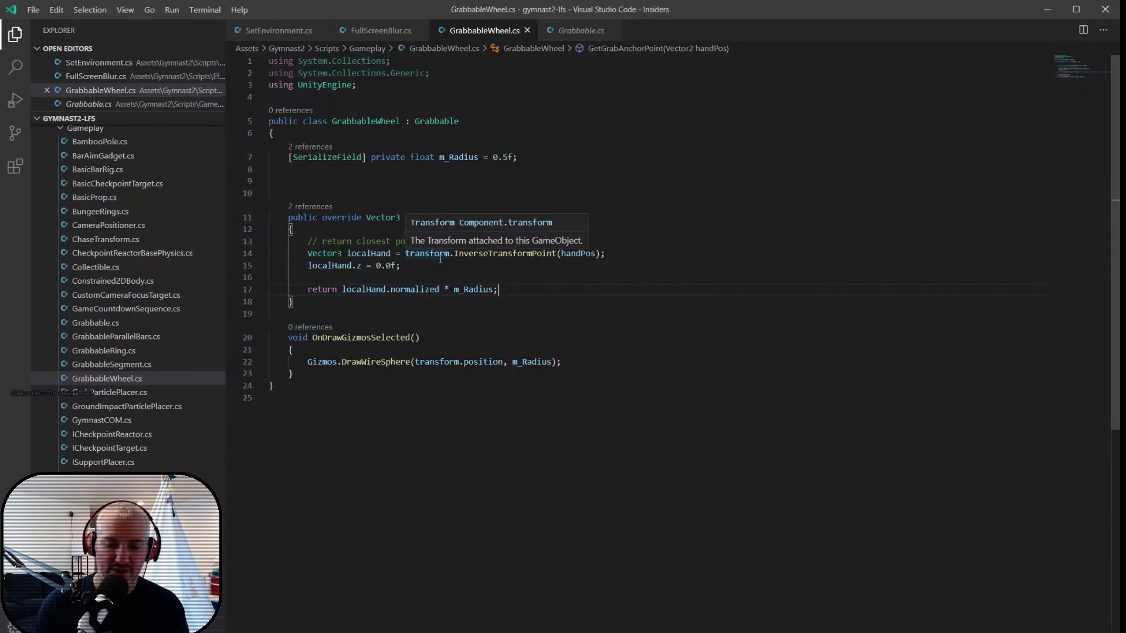
- Switch to Visual Studio Code, open Grabbable.cs and go to its GrabType enum
key(ctrl+p)
text(grabbable)
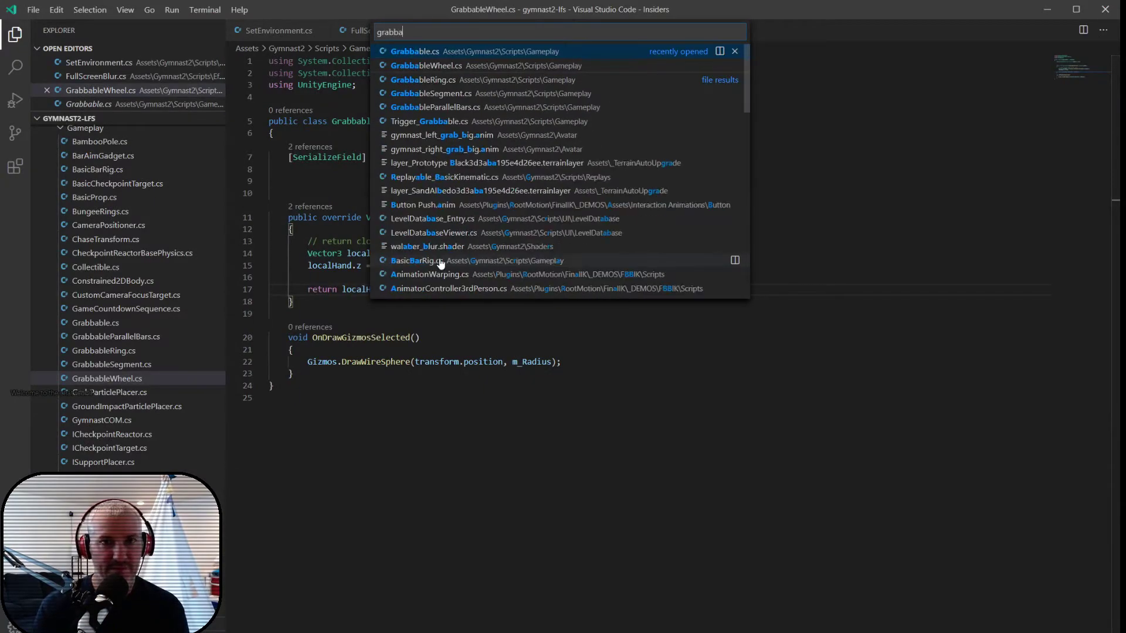
key(Return)
click(441, 259)
scroll(437, 240, up, 15)
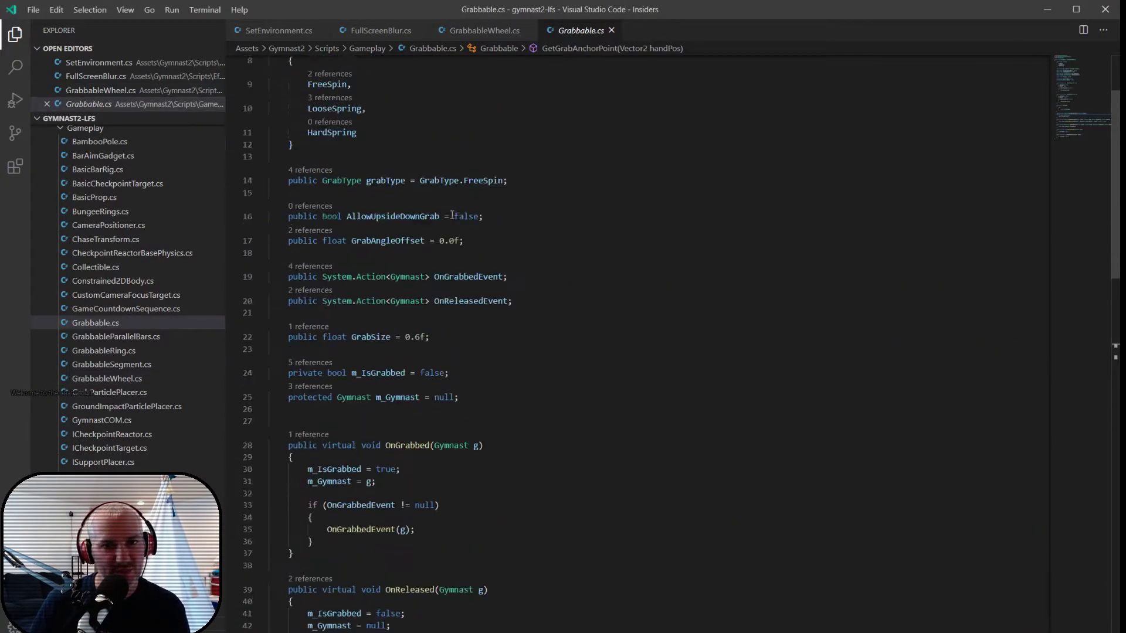
- Find the references to the LooseSpring grab type and open its first usage in Gymnast.cs
right_click(332, 220)
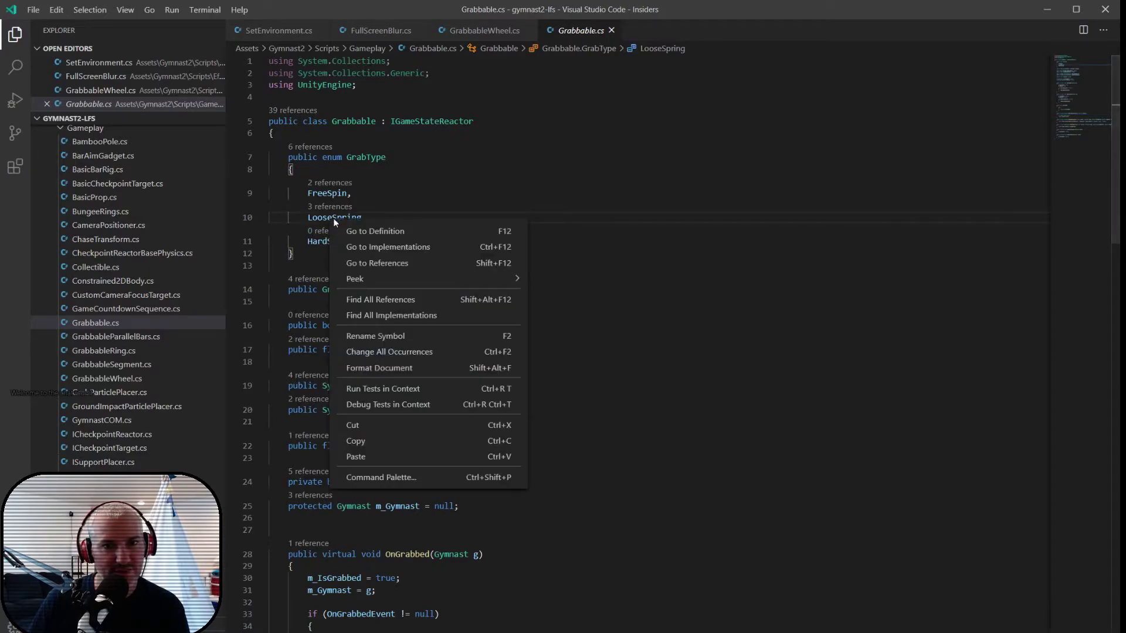
click(365, 264)
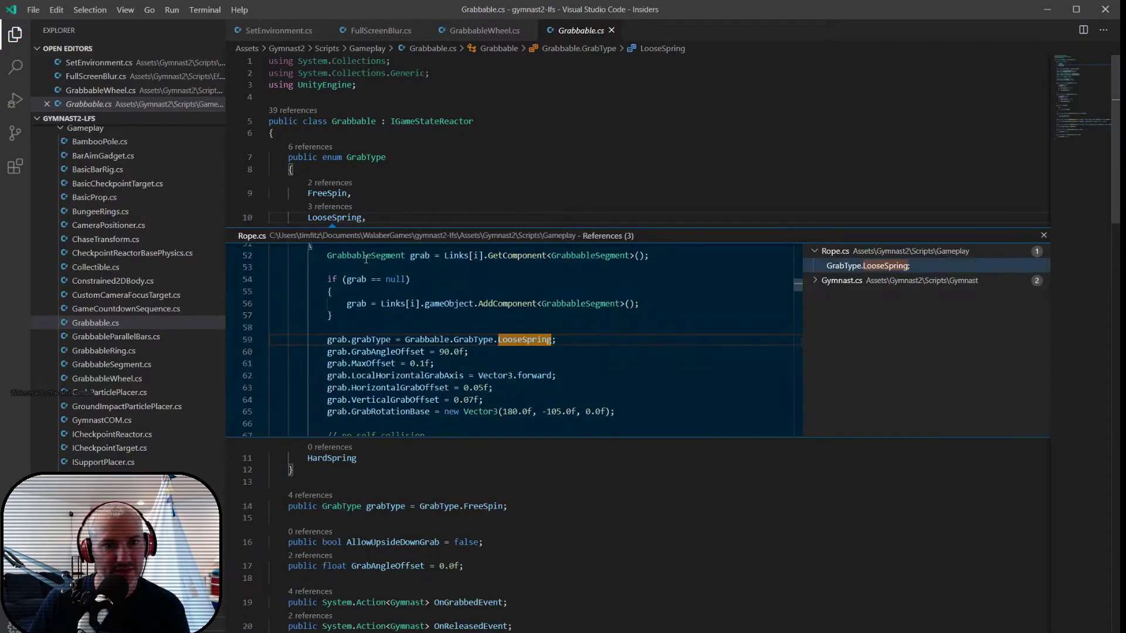
click(824, 282)
click(847, 297)
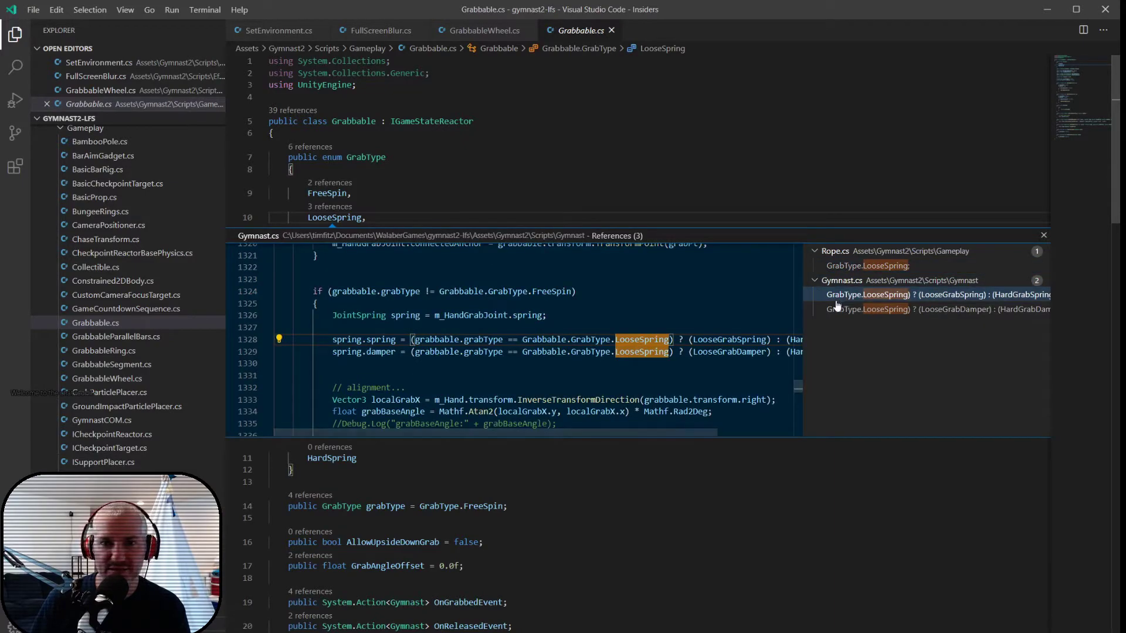
double_click(844, 298)
- Examine how _grab gets the grab anchor point, adds the HingeJoint, and sets its anchor and connected body
scroll(480, 308, up, 5)
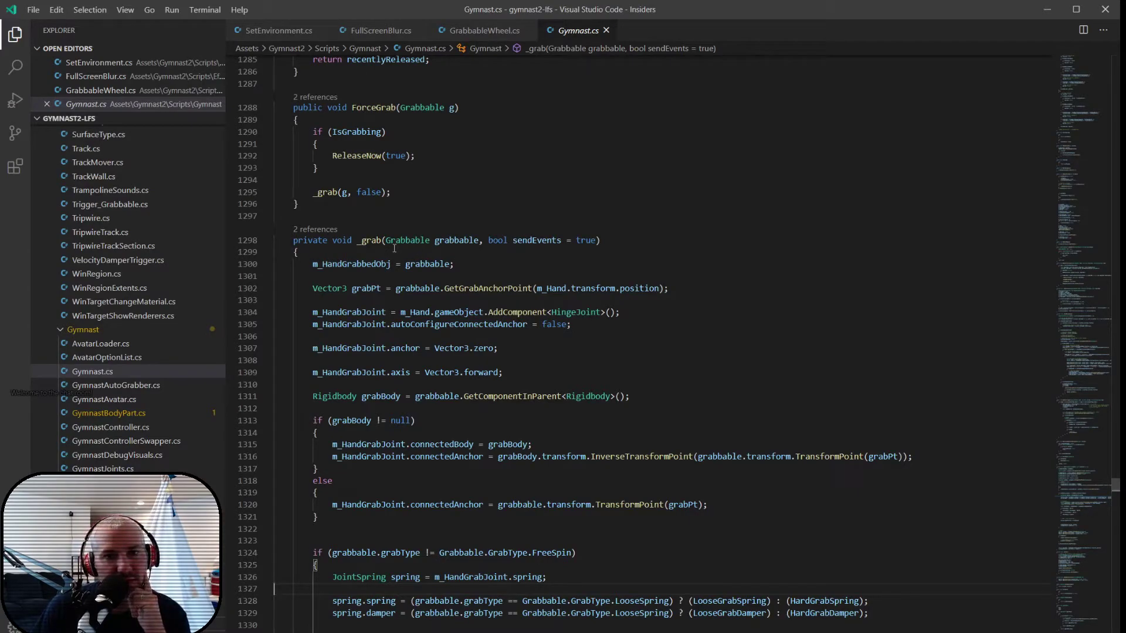
scroll(332, 252, down, 1)
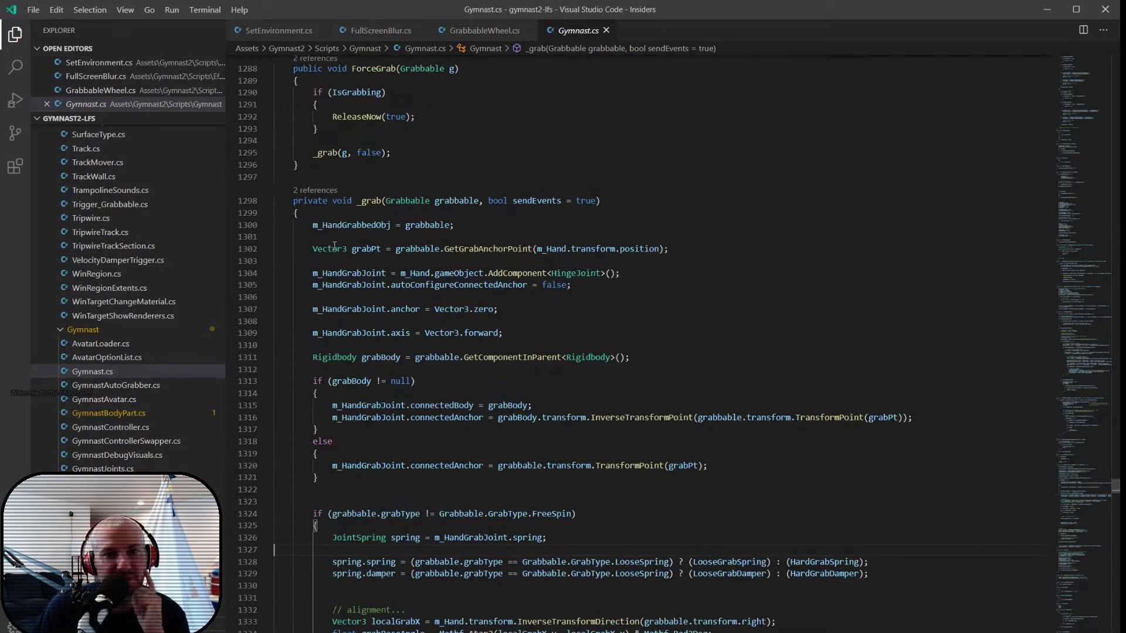
click(440, 249)
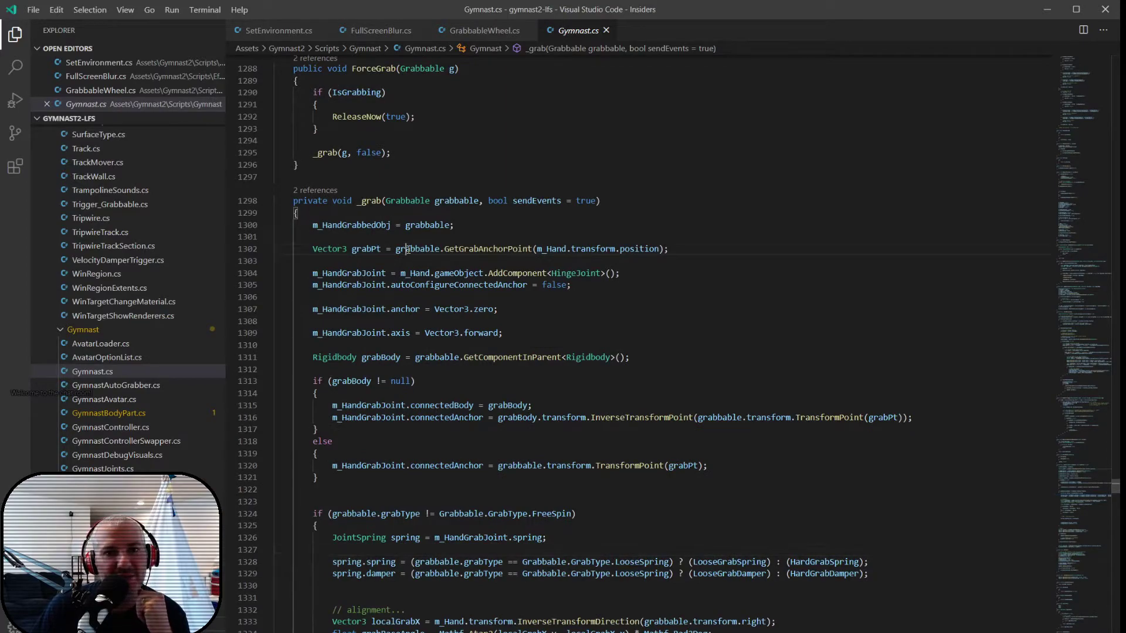
double_click(481, 250)
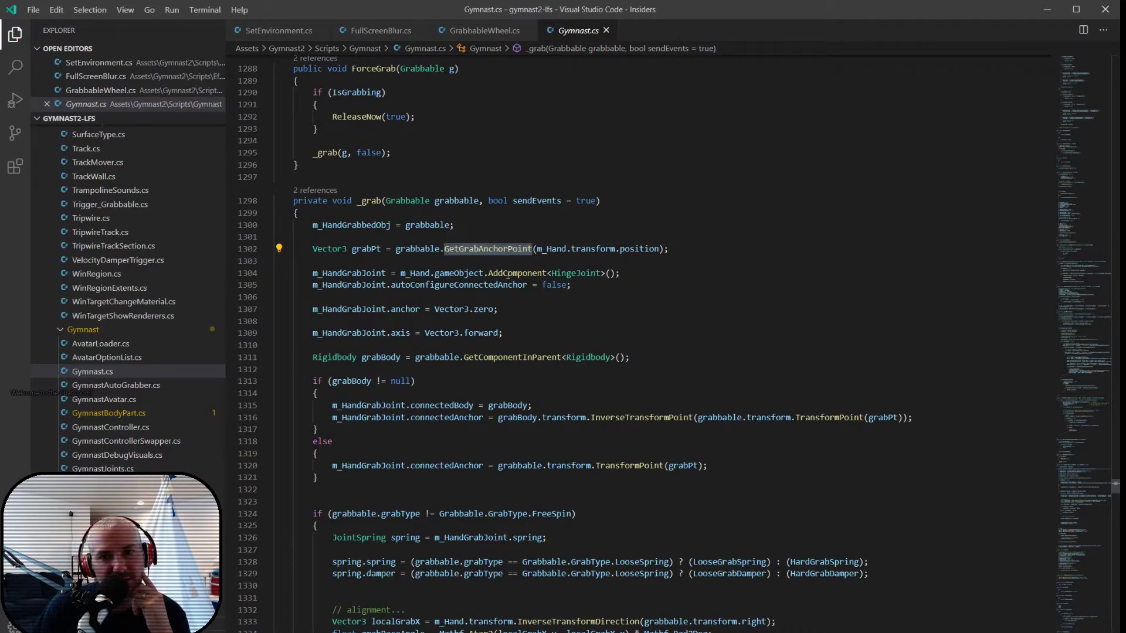
double_click(576, 273)
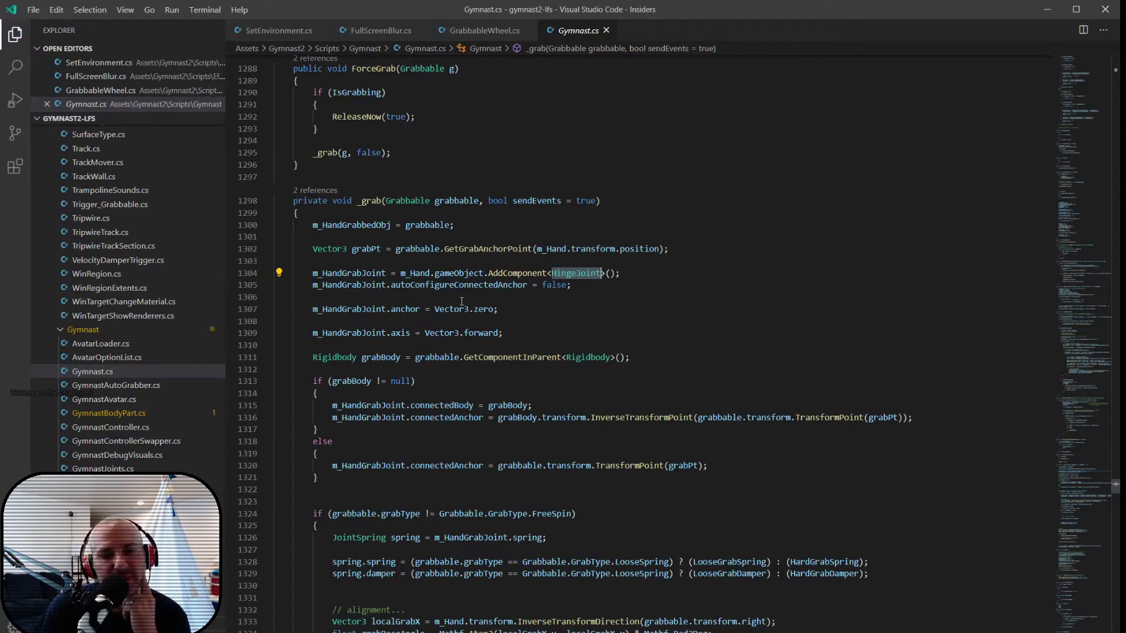
drag(313, 310, 509, 309)
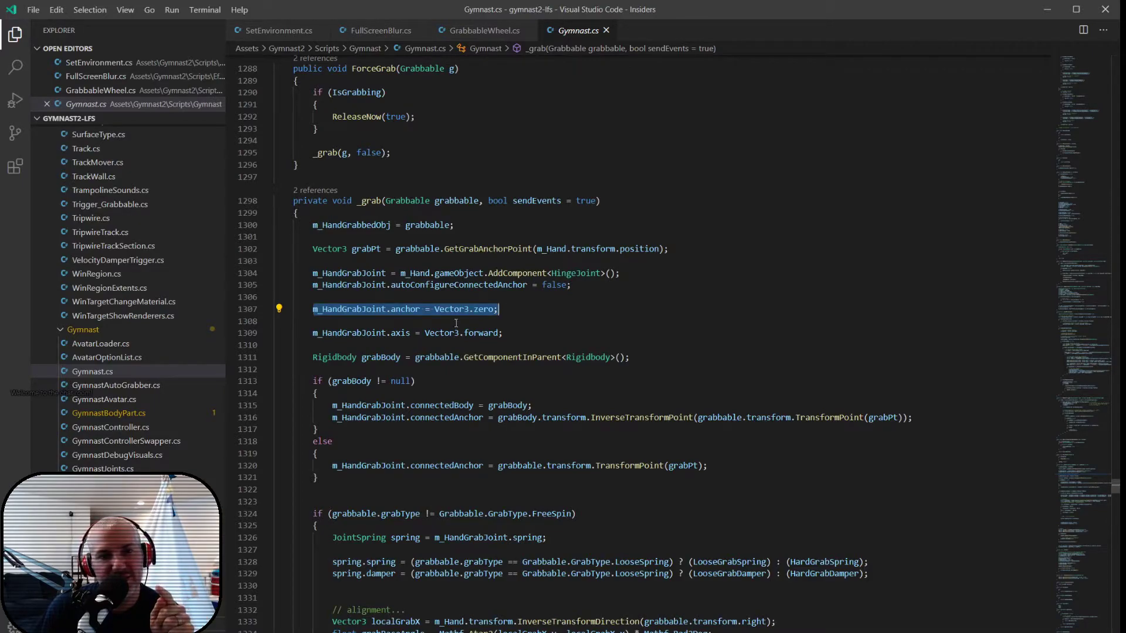
scroll(355, 349, down, 1)
drag(329, 365, 559, 365)
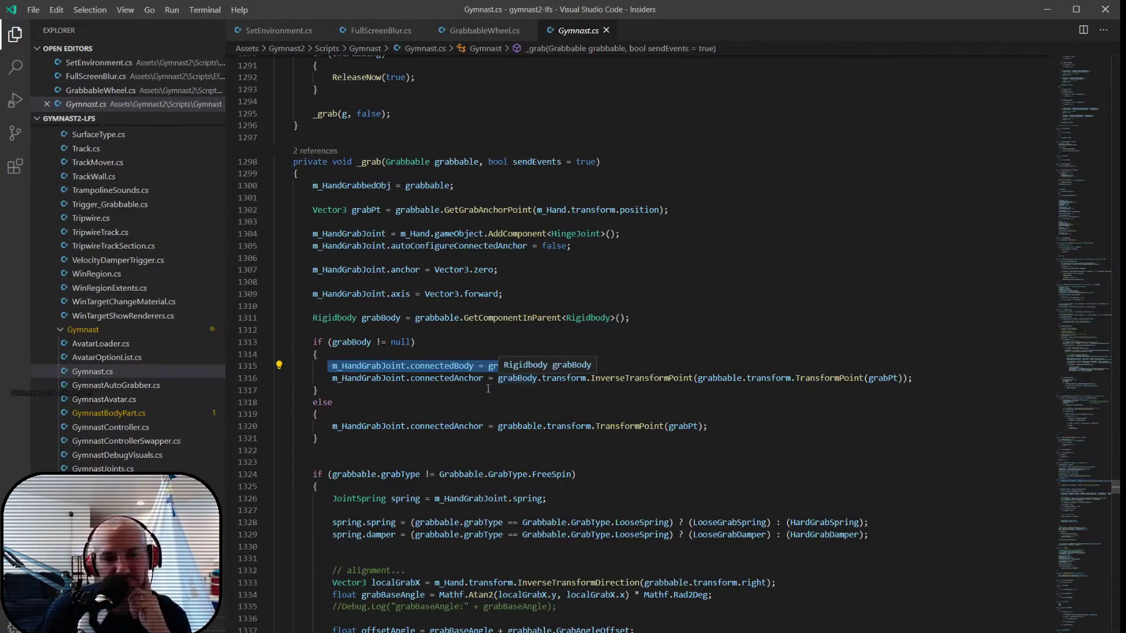
- Examine the non-FreeSpin branch of _grab, focusing on the JointSpring and its loose and hard spring and damper values
scroll(389, 402, down, 3)
drag(314, 357, 336, 382)
scroll(352, 399, down, 2)
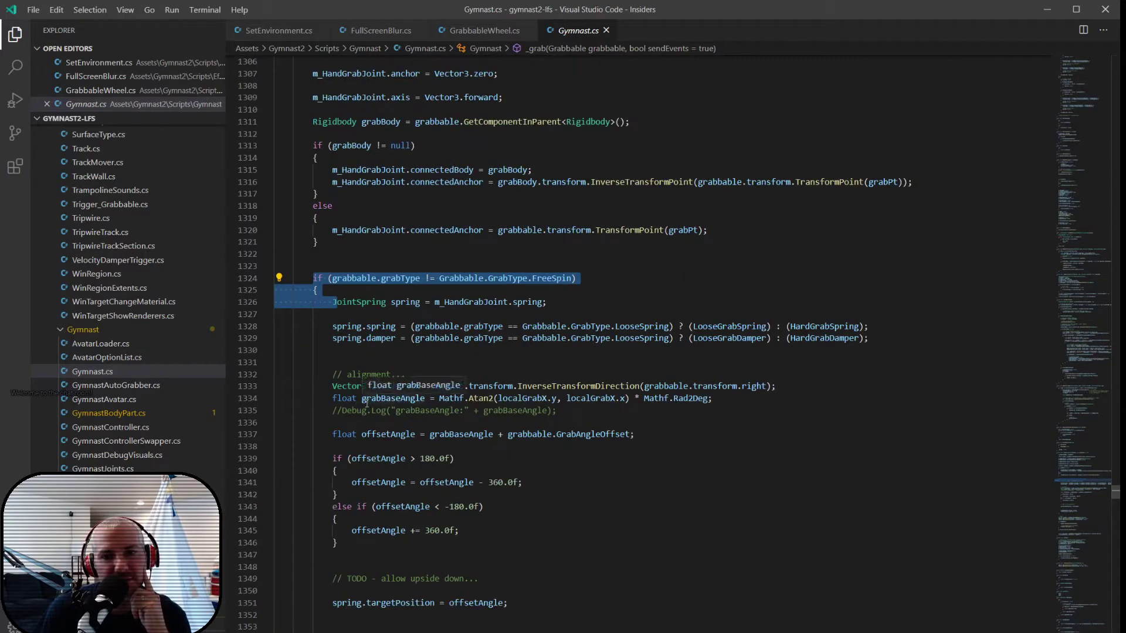
click(384, 302)
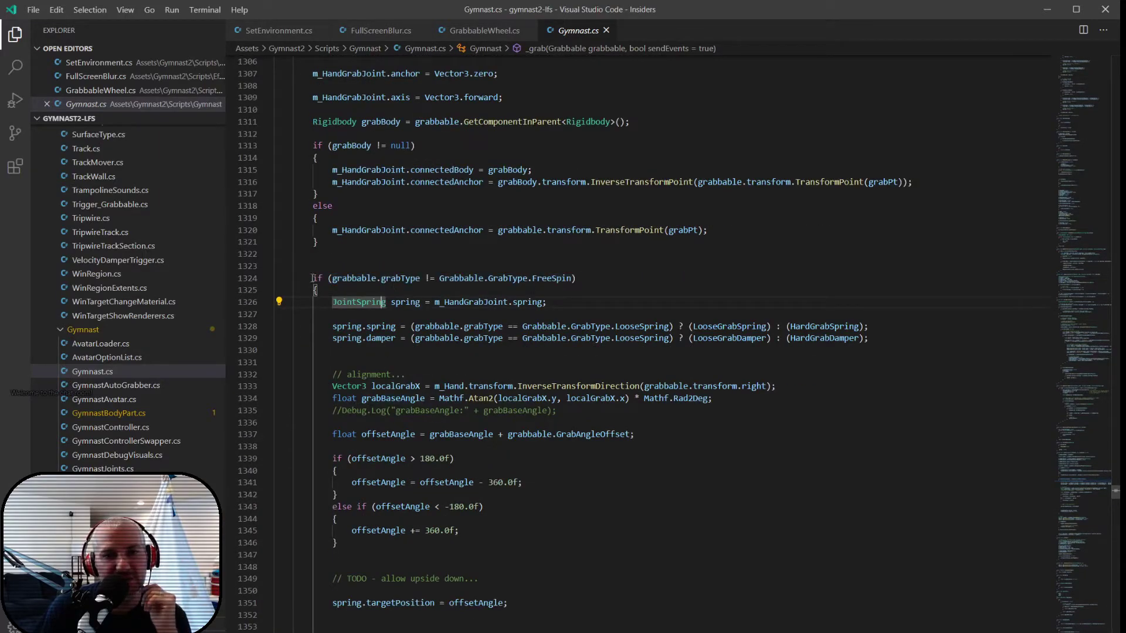
click(313, 278)
scroll(314, 410, down, 6)
scroll(314, 429, up, 5)
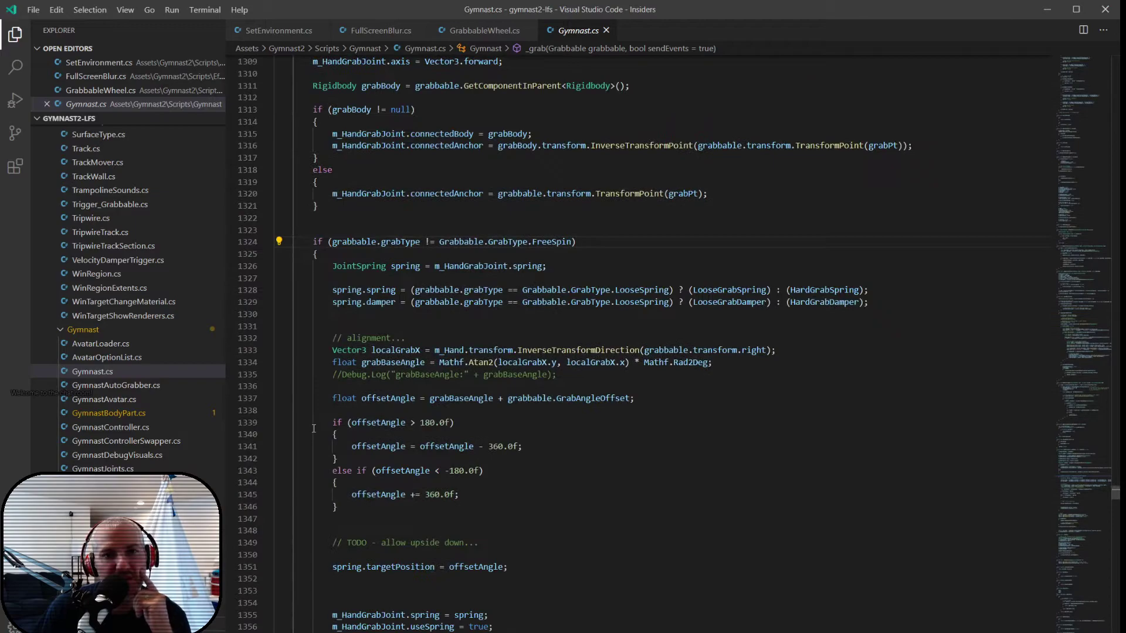
drag(332, 265, 557, 262)
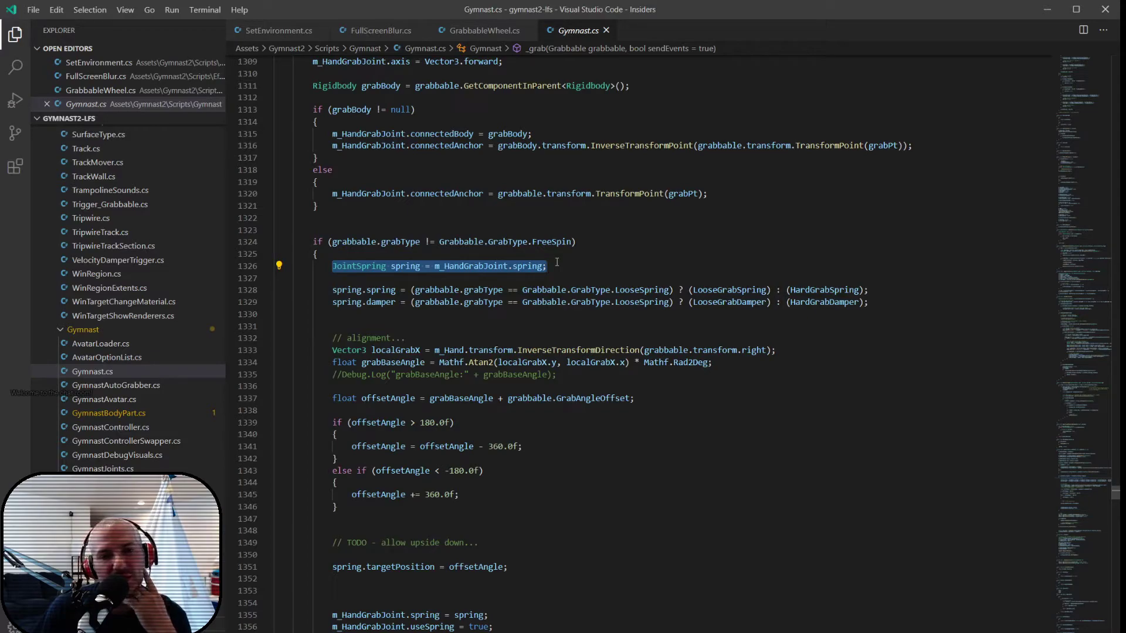
click(761, 290)
double_click(810, 291)
double_click(733, 302)
double_click(824, 302)
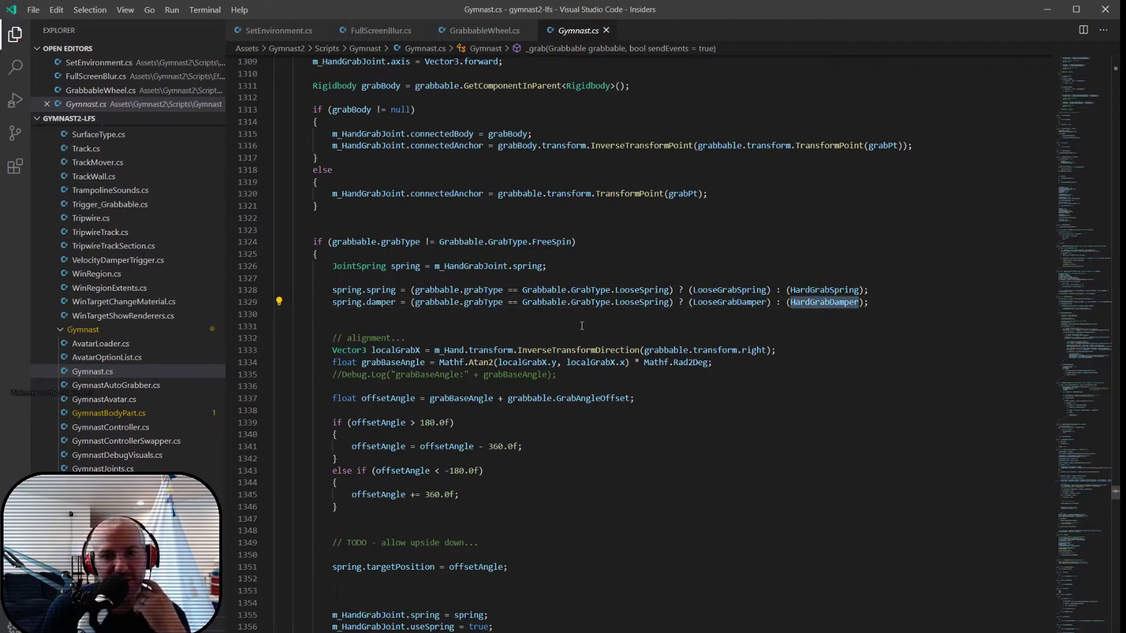
- Examine the alignment code in _grab, from the grabbable's right direction in hand space to the spring's targetPosition
click(558, 321)
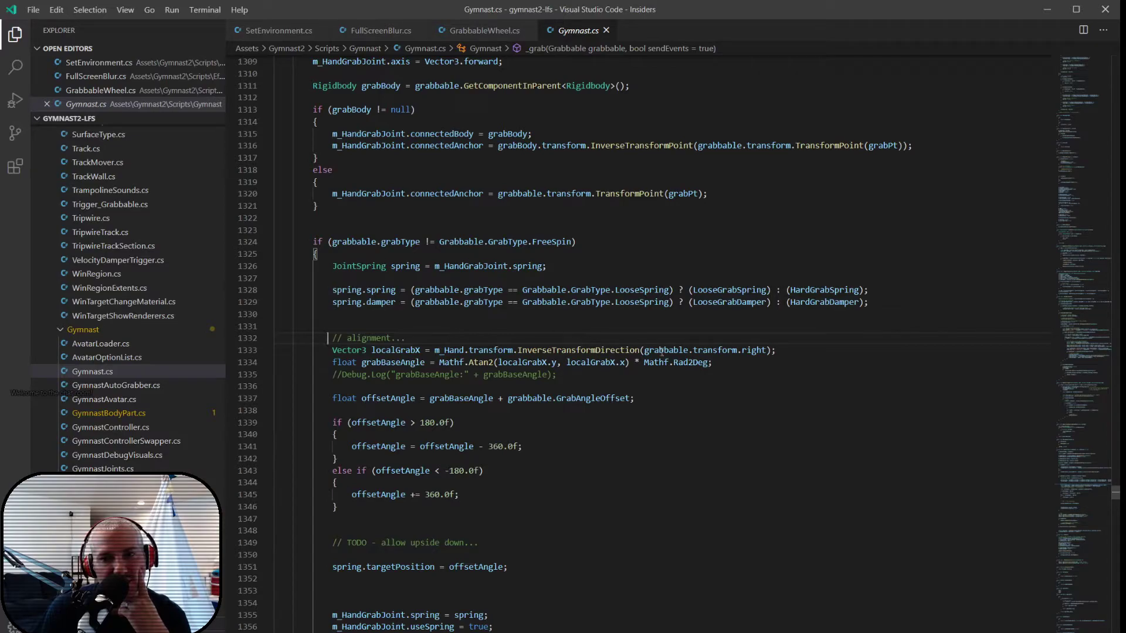
drag(644, 350, 767, 350)
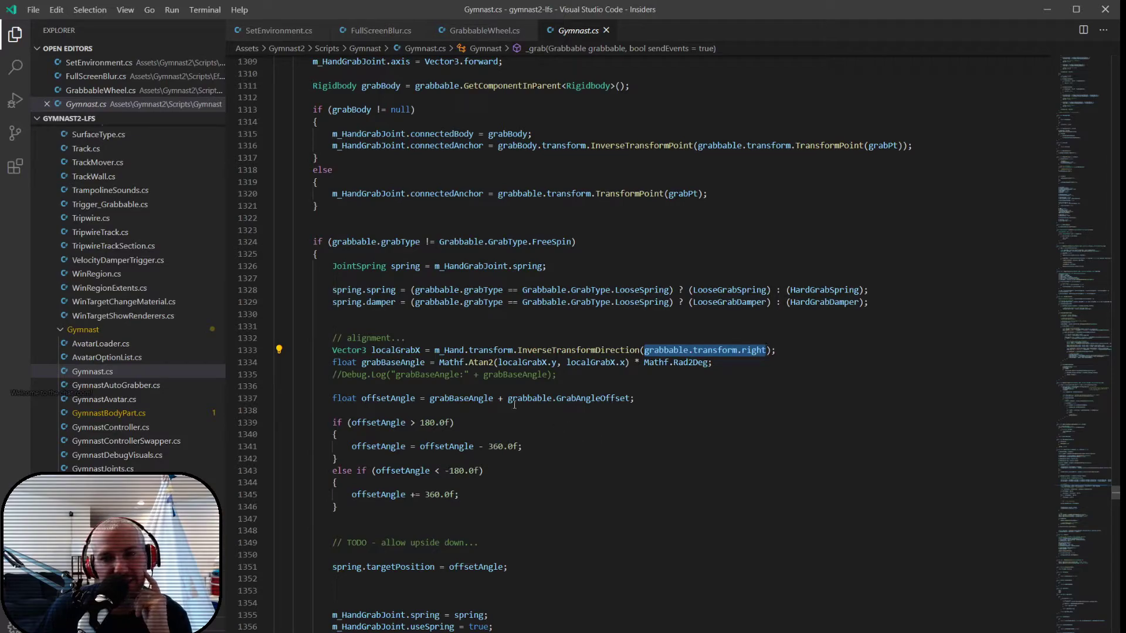
drag(435, 350, 514, 350)
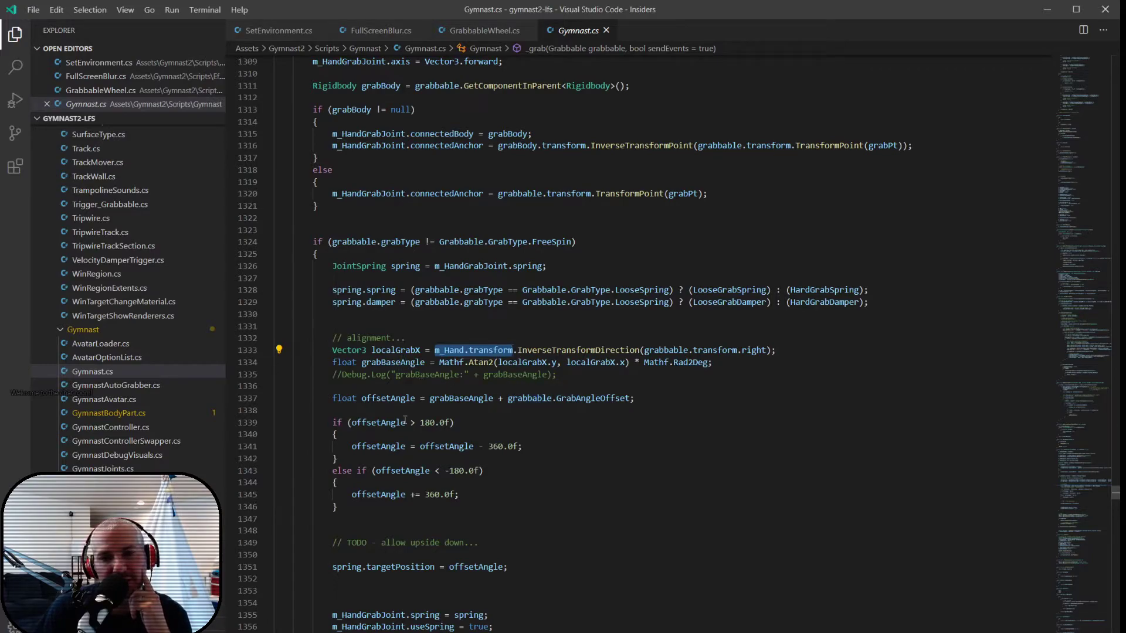
drag(367, 567, 509, 567)
click(549, 563)
scroll(549, 563, down, 3)
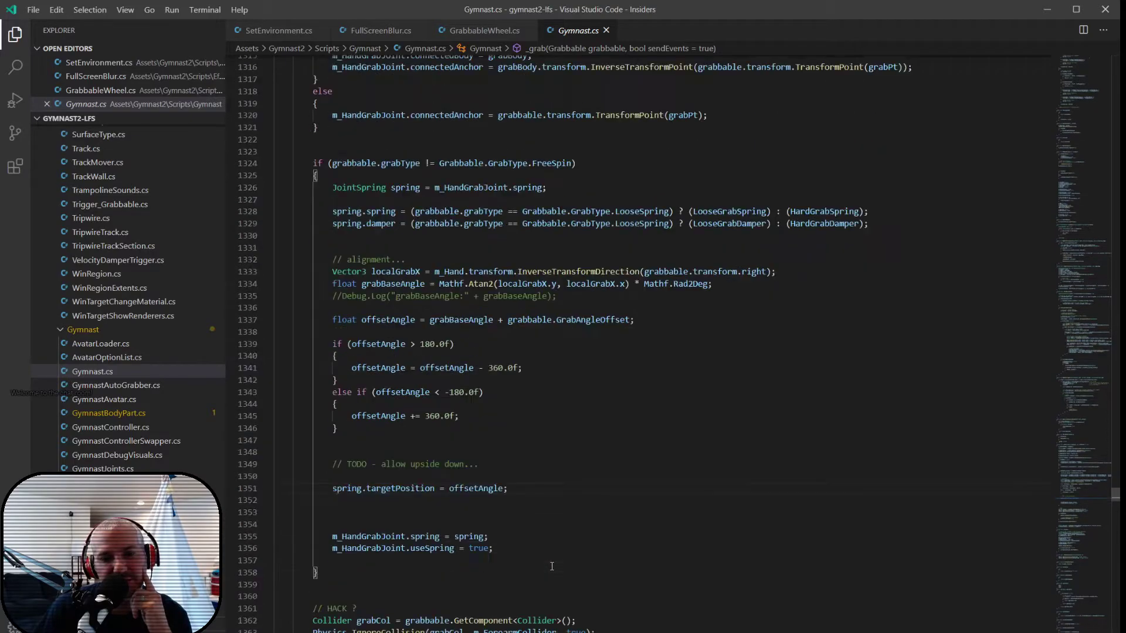
- Examine the HACK block in _grab that ignores collisions between the grabbed collider and the forearm and hand colliders
scroll(557, 529, down, 2)
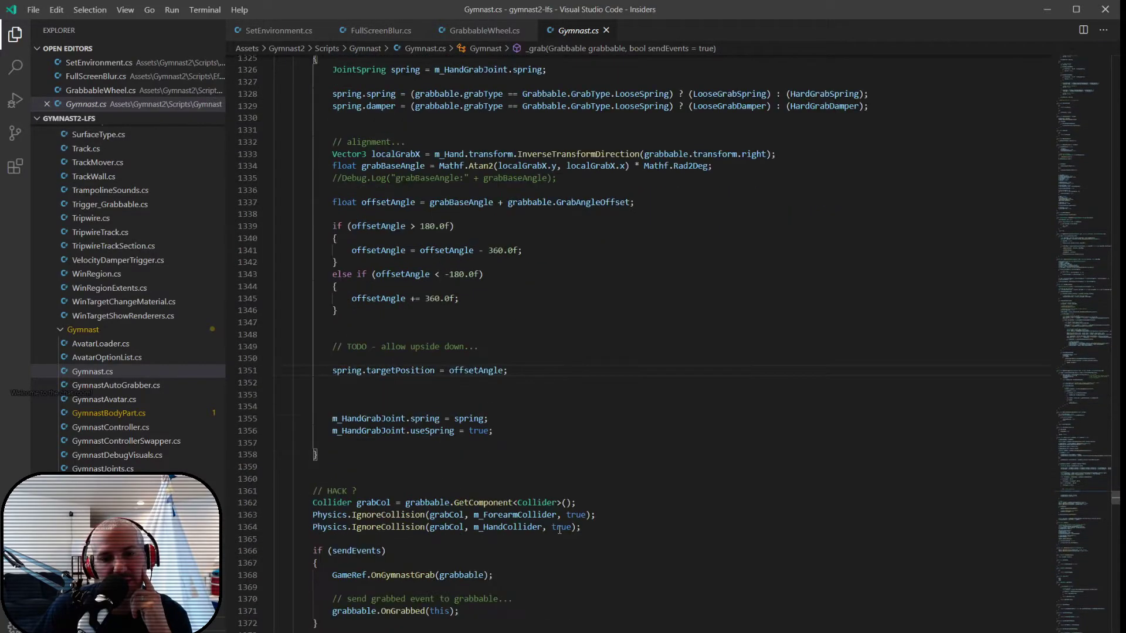
scroll(560, 529, down, 3)
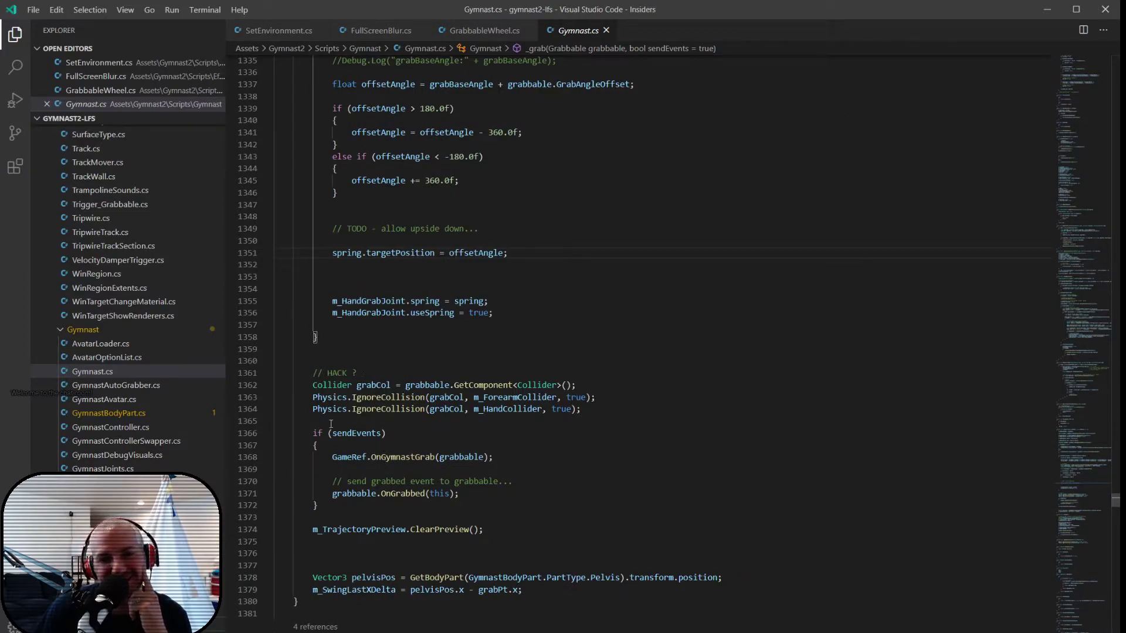
mouse_move(339, 412)
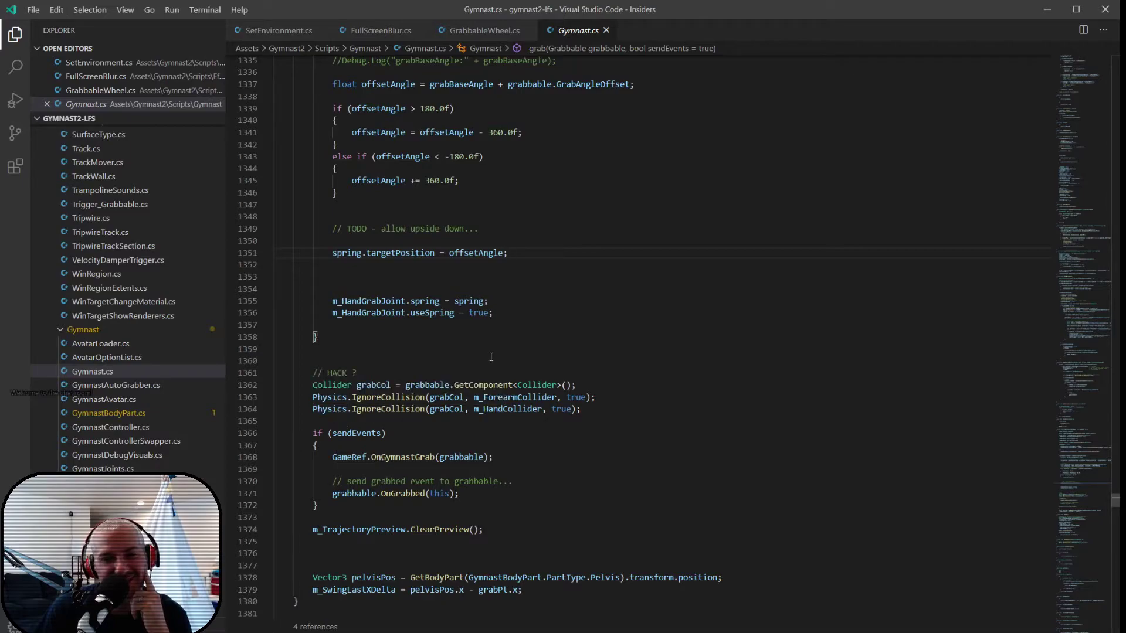
drag(488, 373, 491, 418)
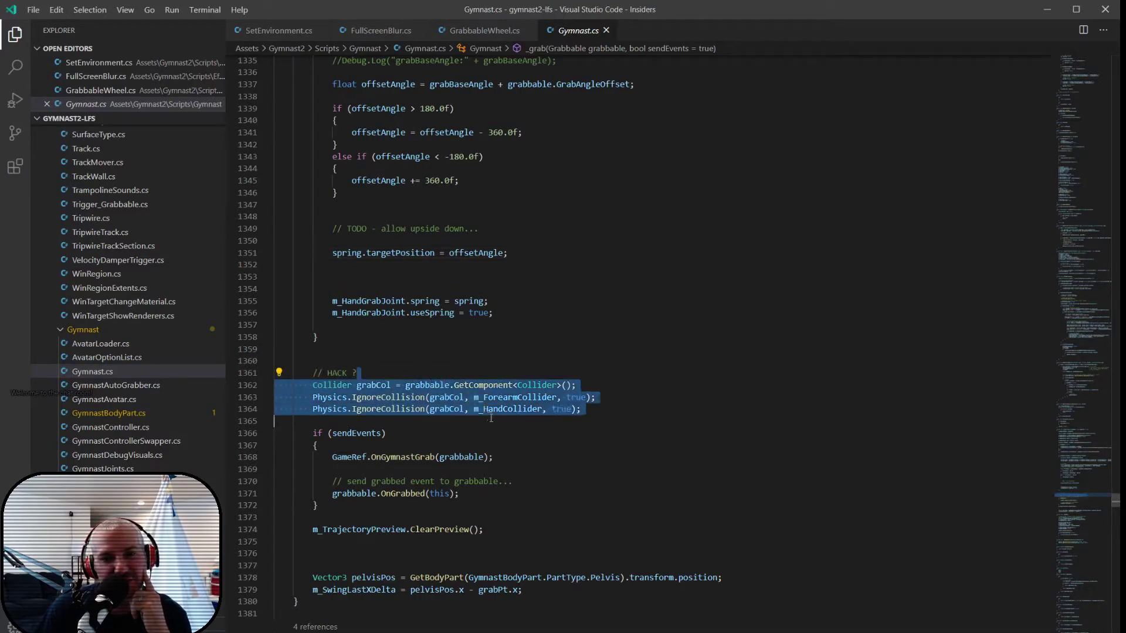
click(508, 428)
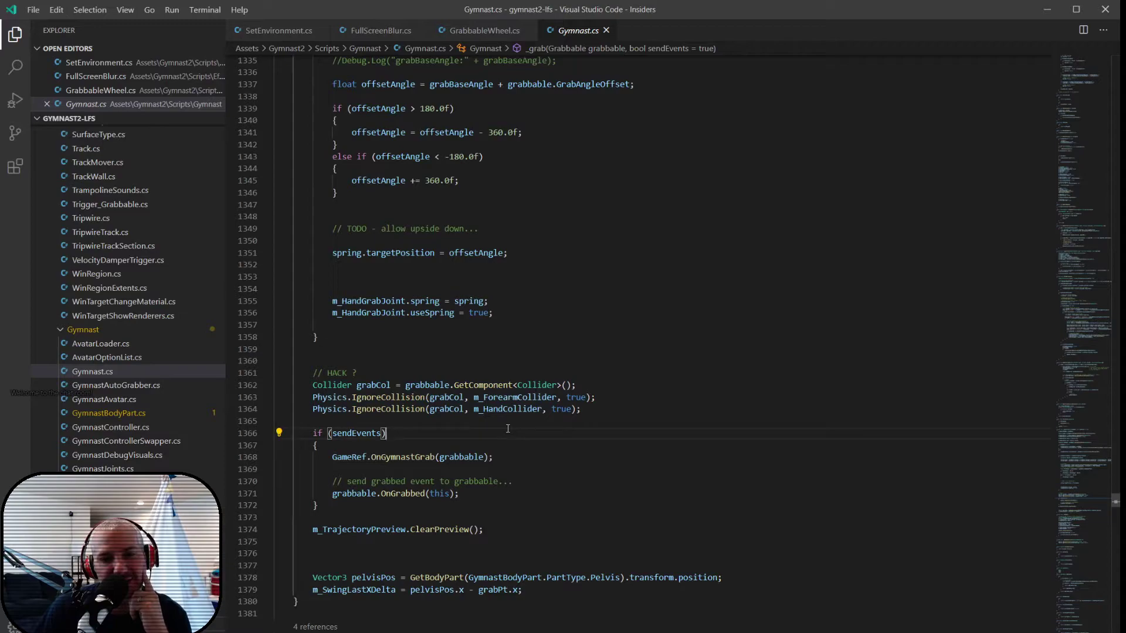
double_click(508, 409)
double_click(505, 398)
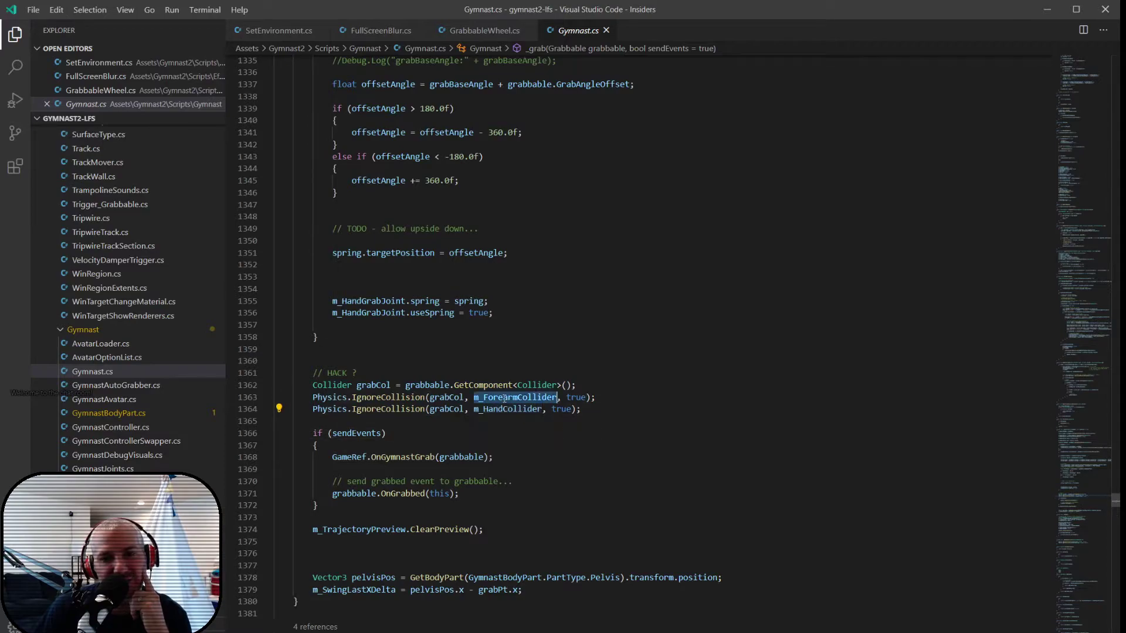
double_click(448, 409)
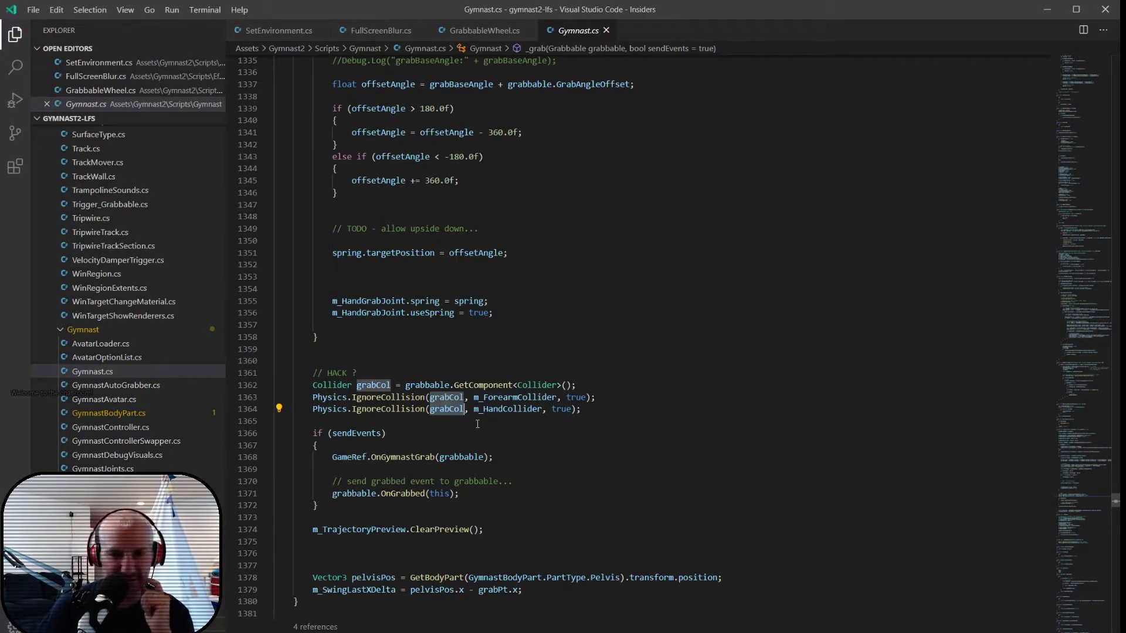
click(480, 363)
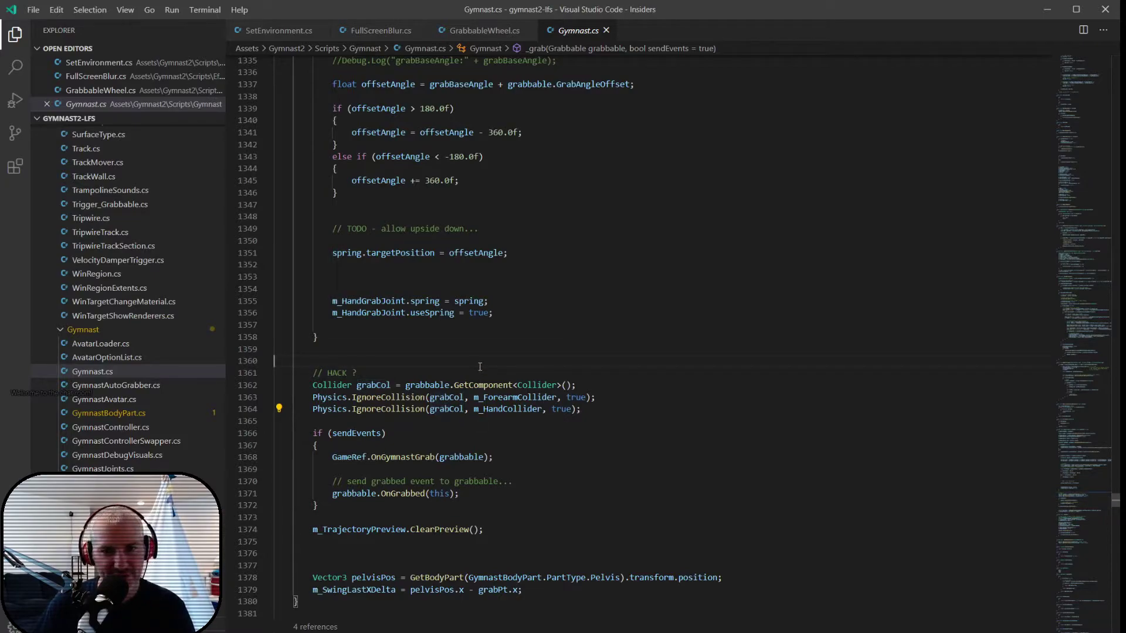
scroll(480, 367, up, 4)
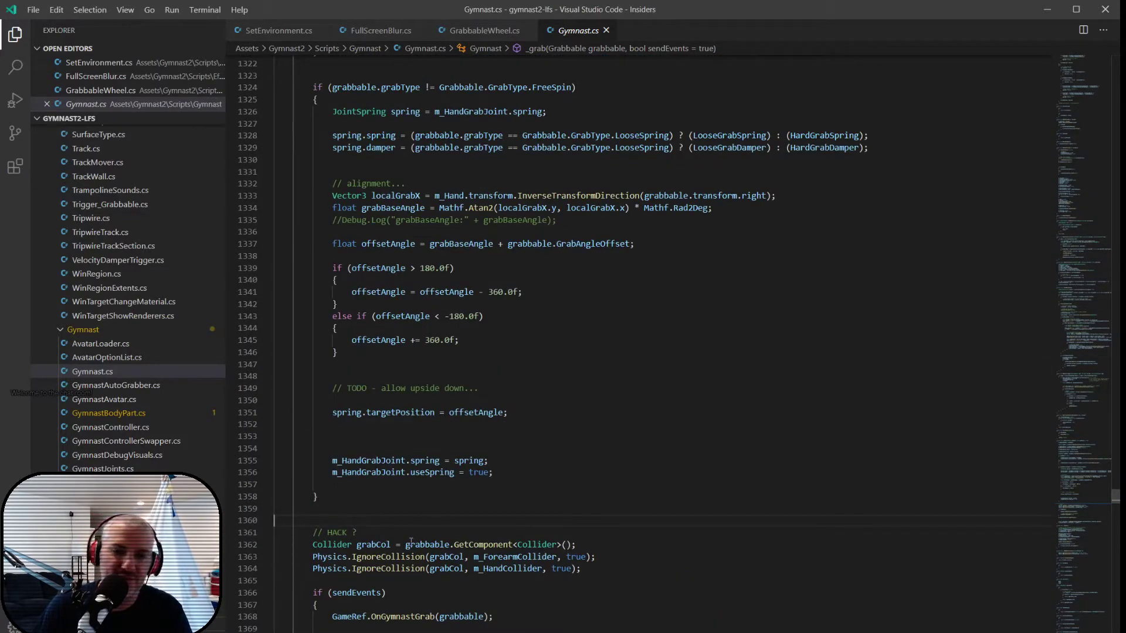
shift+click(489, 577)
click(489, 577)
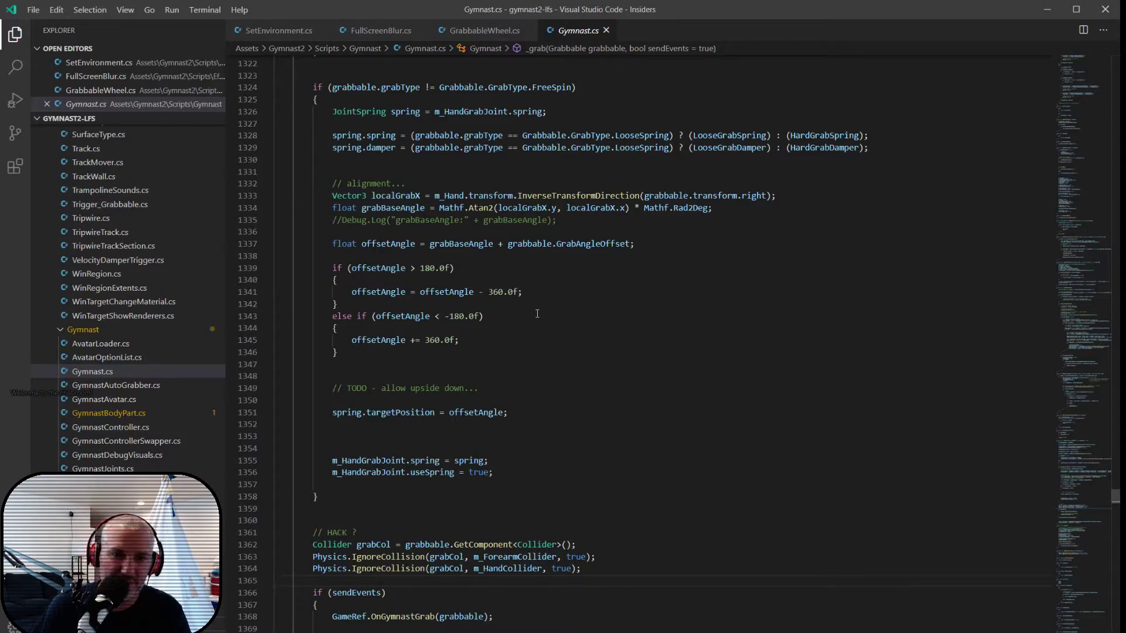
click(557, 268)
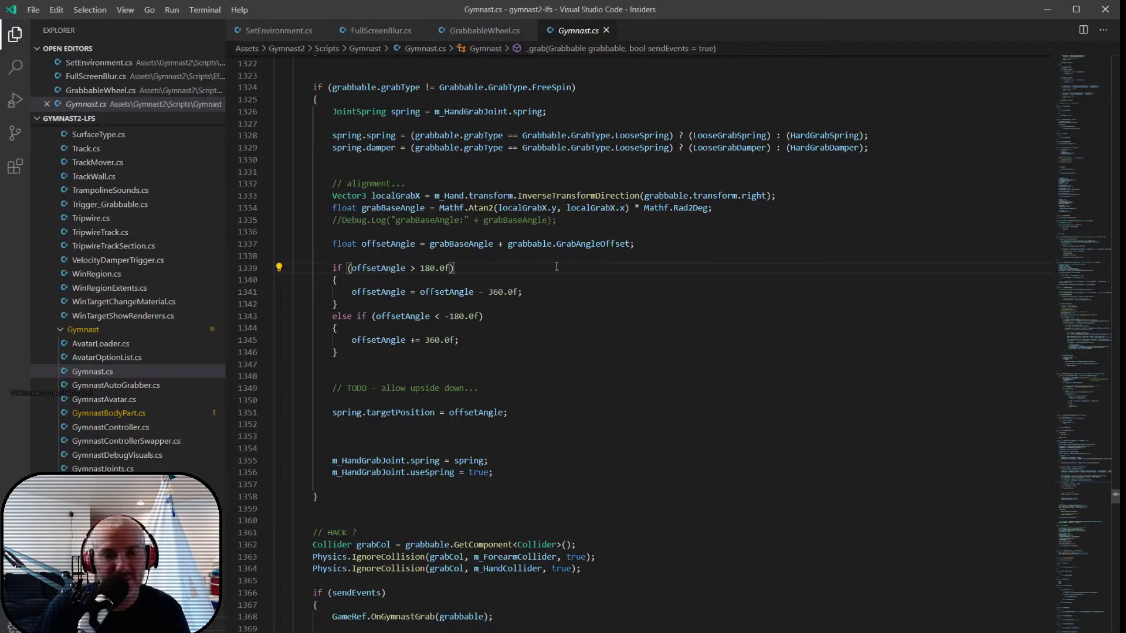
- Re-examine the localGrabX line in _grab, where the grabbable's right direction is converted into the hand's local space
scroll(557, 267, up, 3)
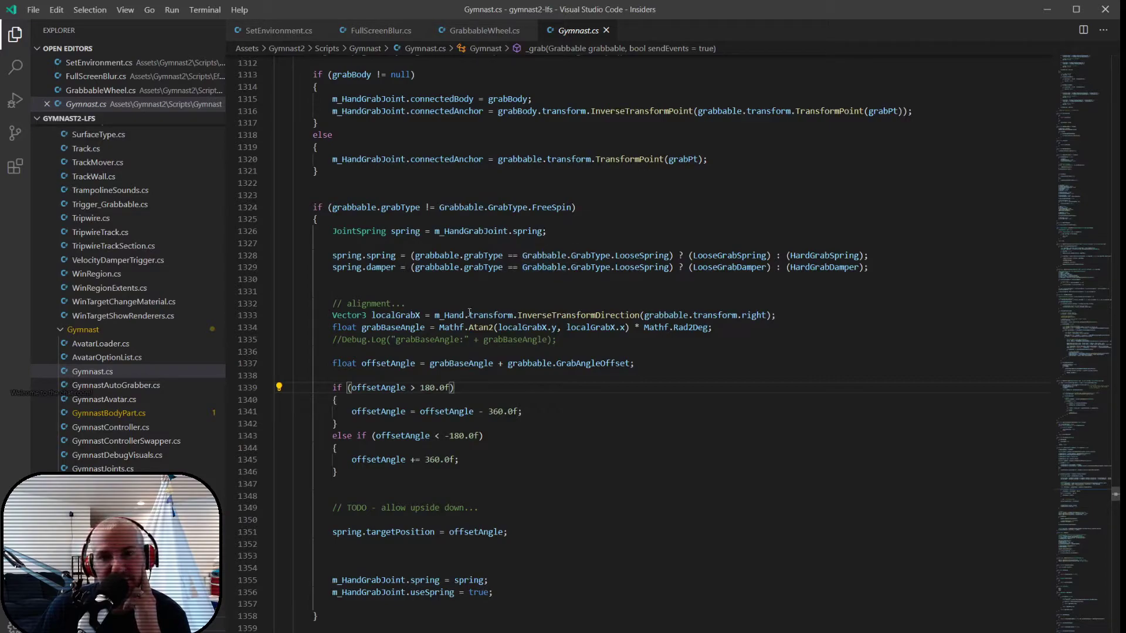
drag(436, 315, 765, 315)
click(572, 296)
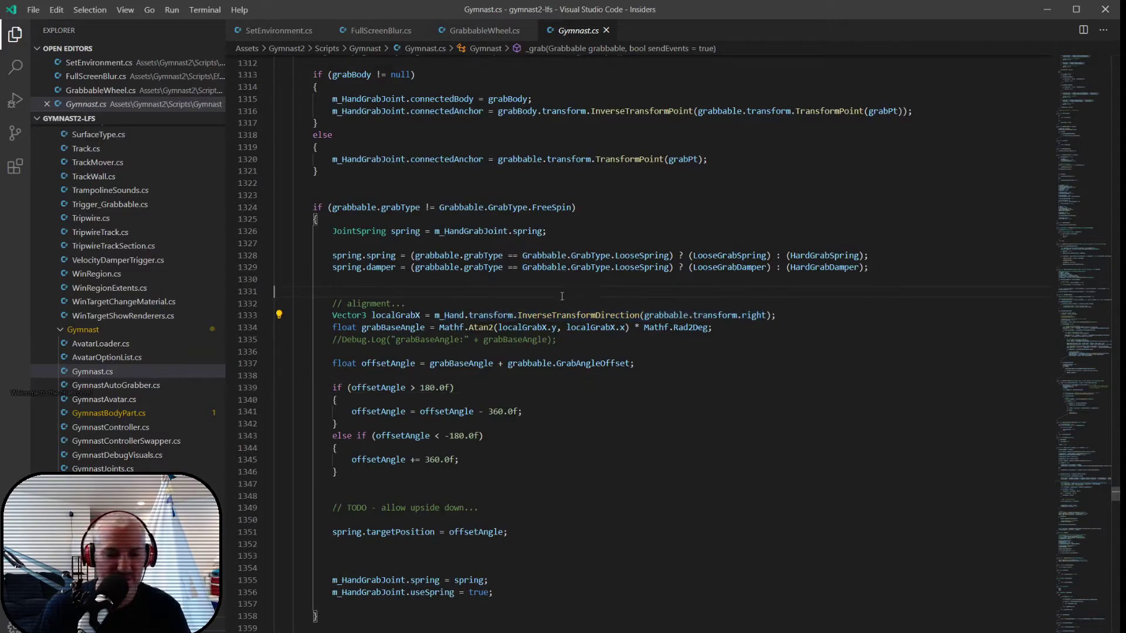
drag(644, 315, 735, 315)
click(641, 293)
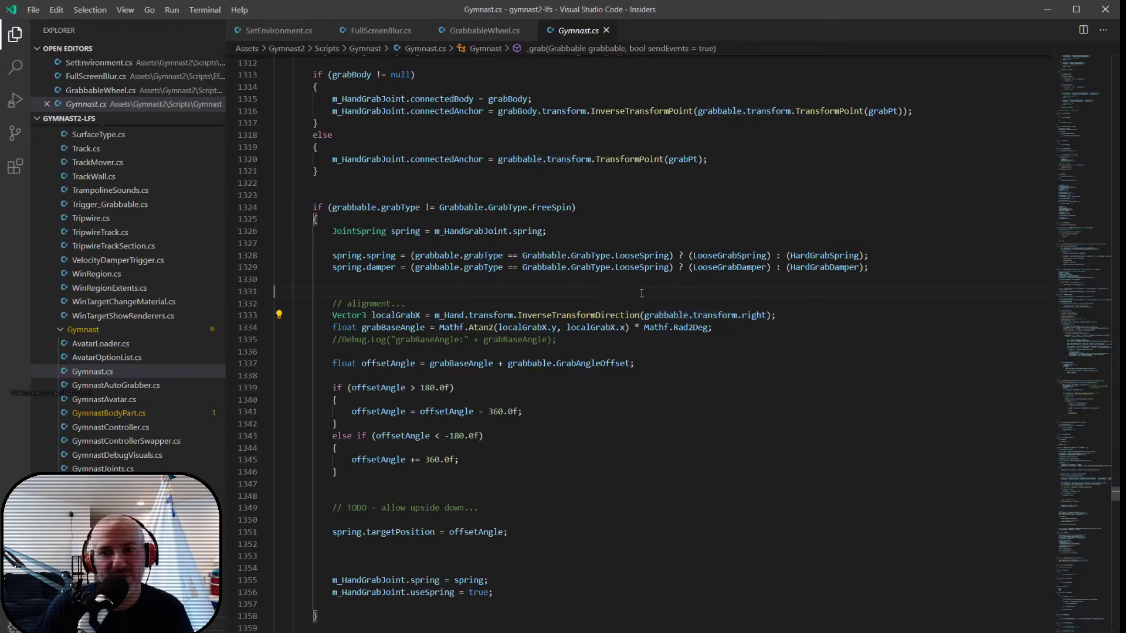
- Switch to Unity and open the SlackTrapeze_Medium prefab from the Prefabs/Props folder
key(alt+Tab)
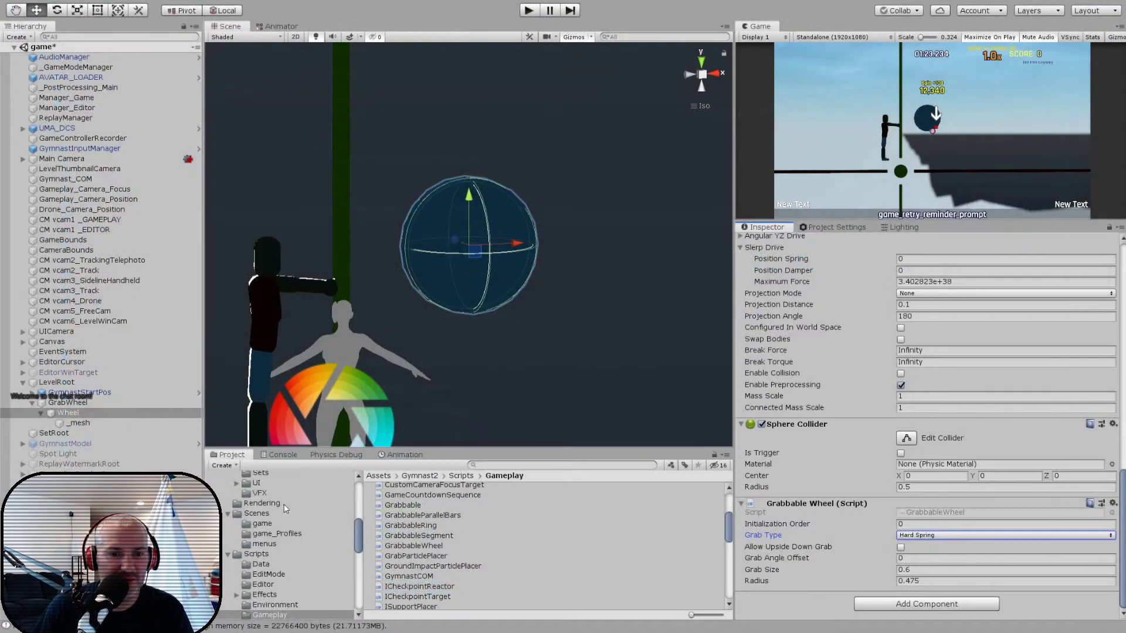
scroll(260, 555, up, 4)
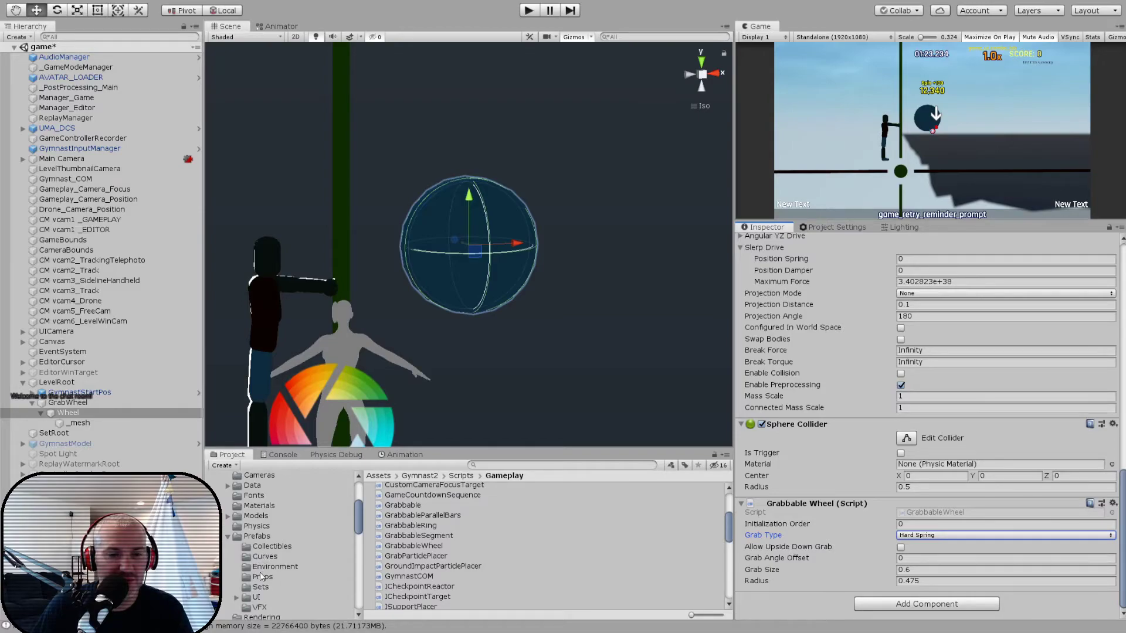
click(260, 578)
scroll(481, 540, down, 4)
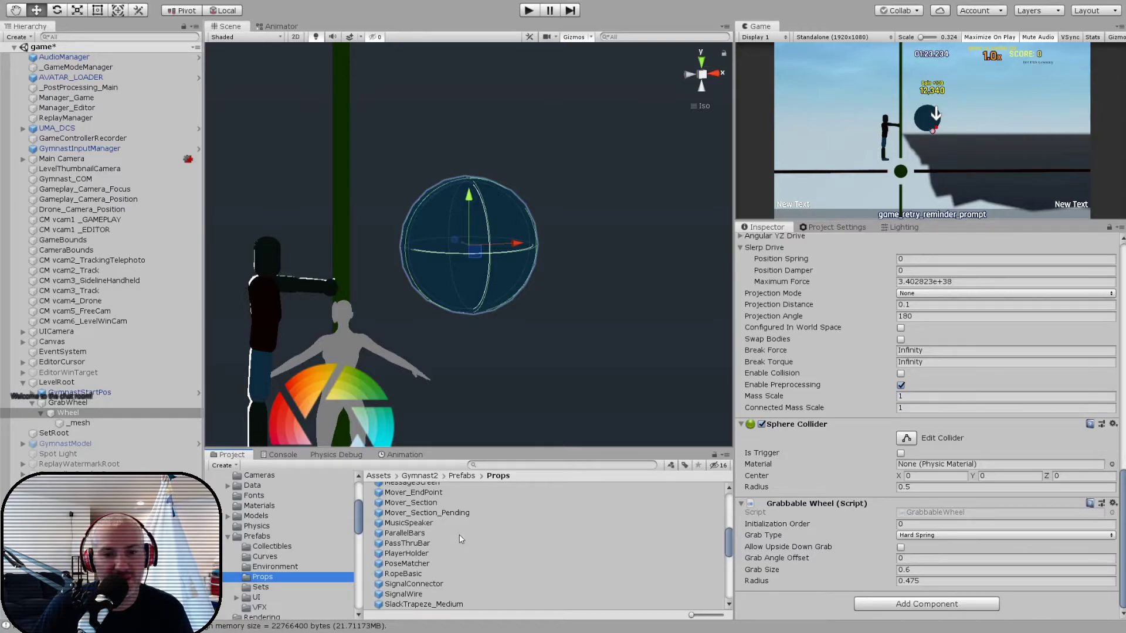
scroll(465, 541, down, 3)
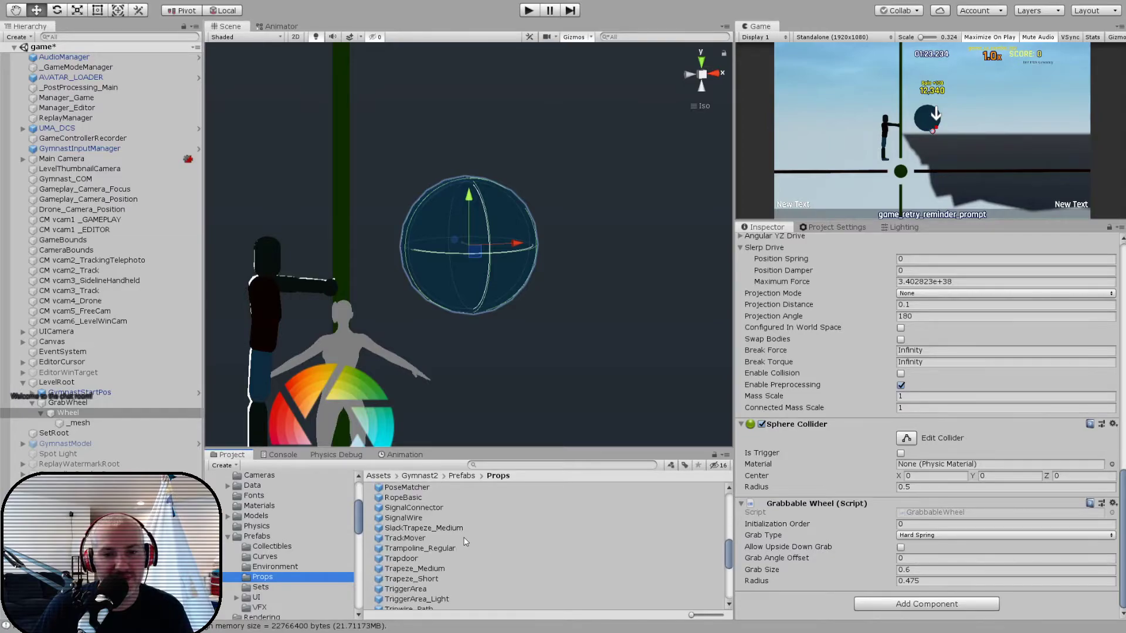
double_click(414, 529)
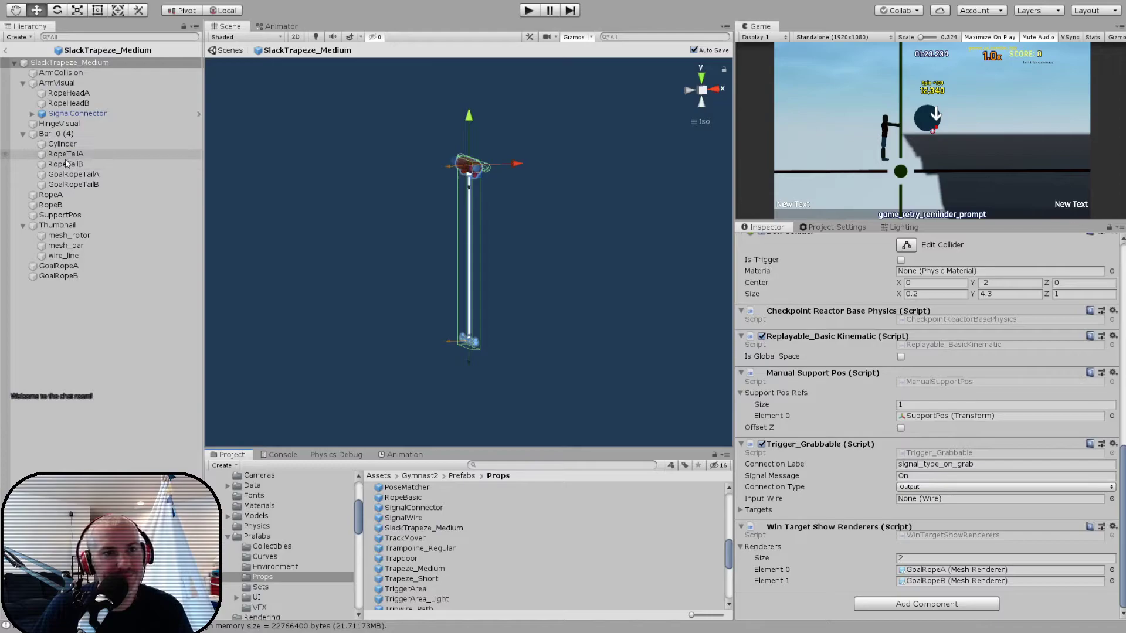
- Select the trapeze's Bar_0 (4) object and examine its local axes up close from several angles
click(56, 134)
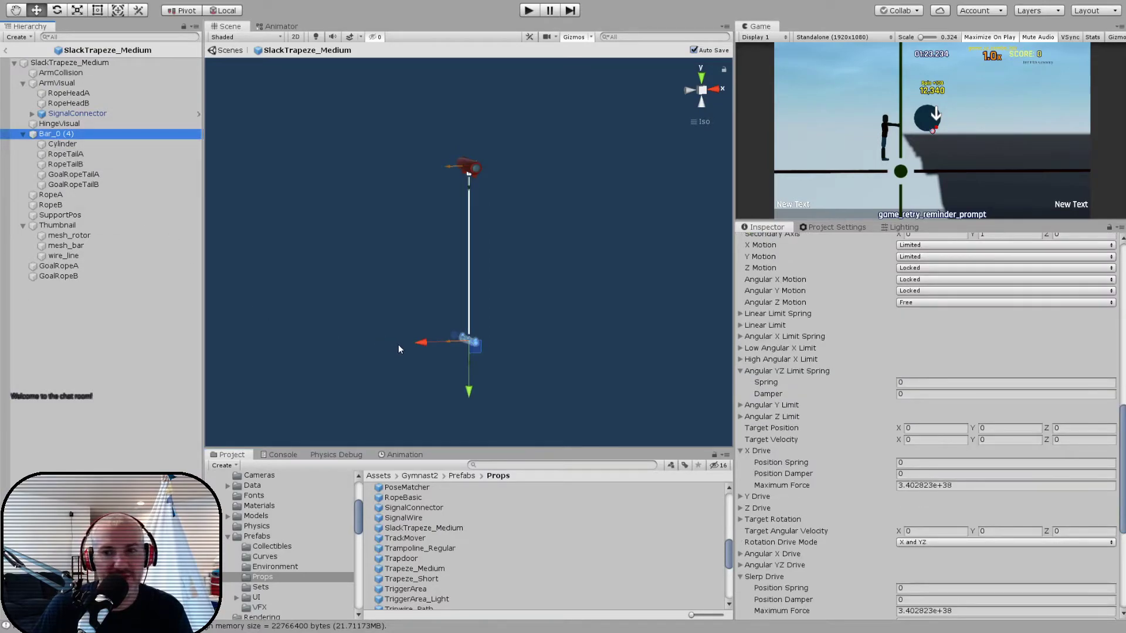
key(f)
scroll(890, 404, up, 15)
alt+drag(544, 380, 591, 399)
alt+drag(352, 234, 312, 225)
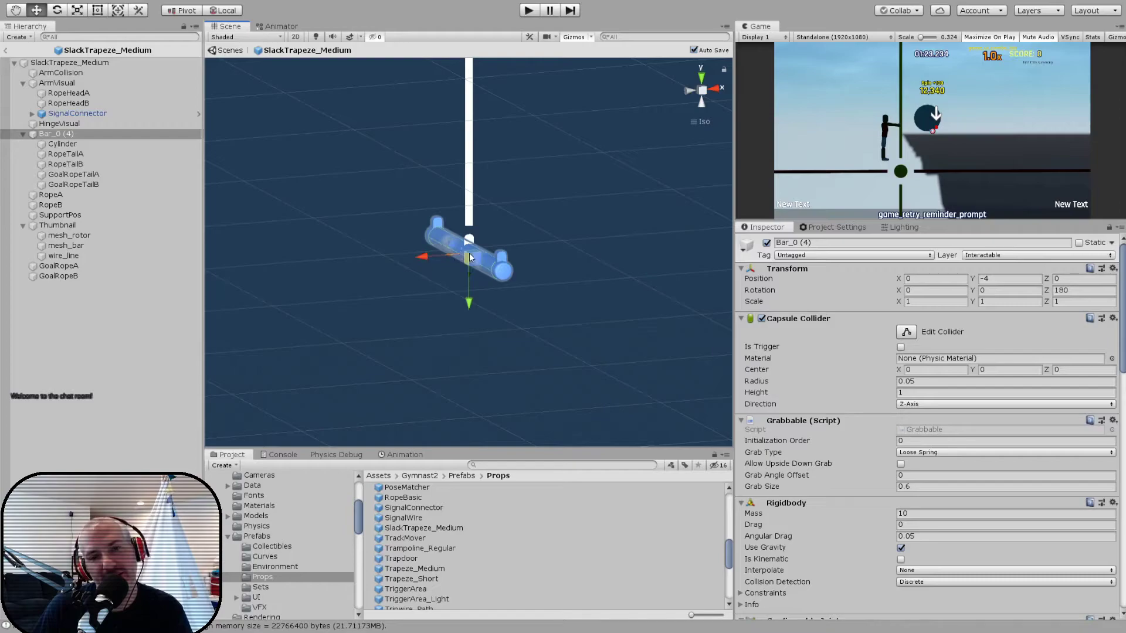
alt+drag(452, 318, 365, 318)
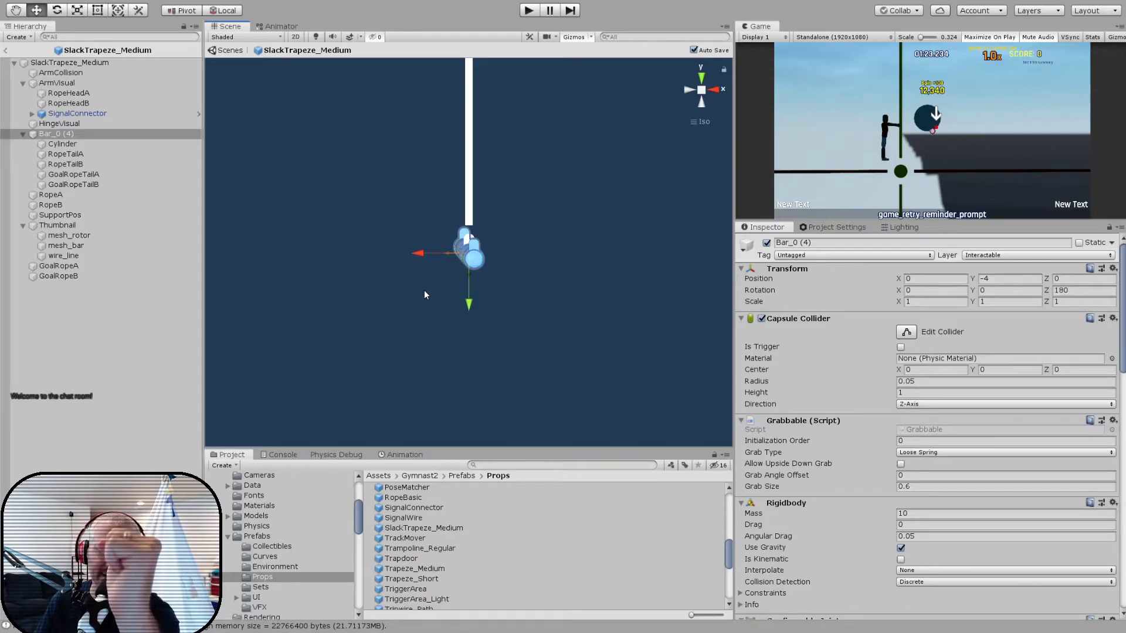
- Switch back to Gymnast.cs and examine the "TODO - allow upside down" comment above the targetPosition assignment
key(alt)
key(alt+Tab)
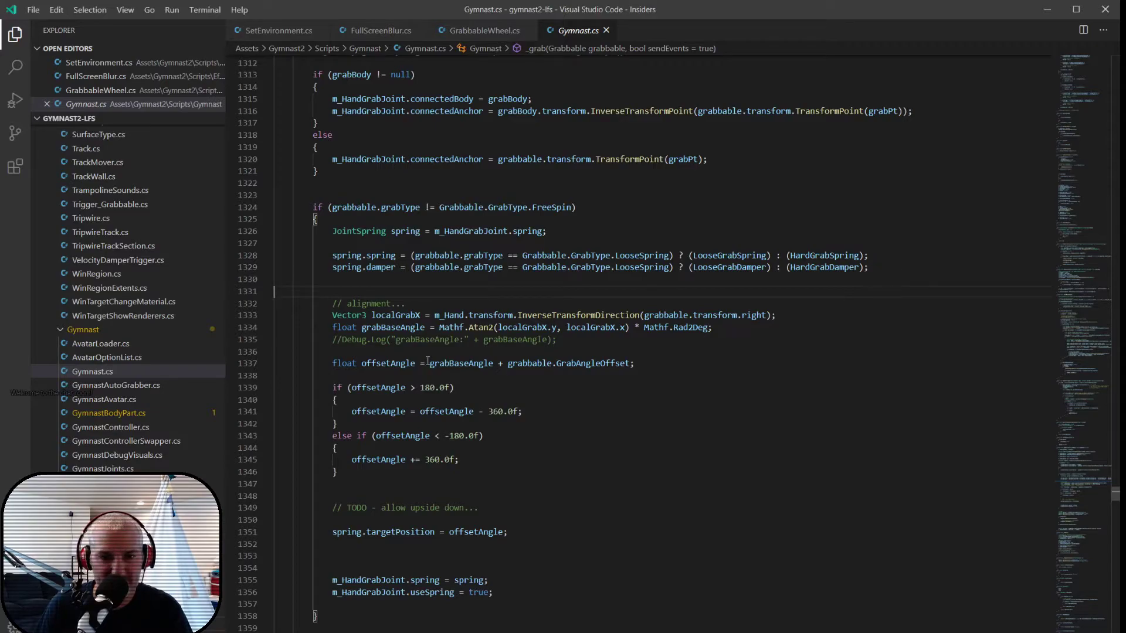
drag(463, 497, 469, 520)
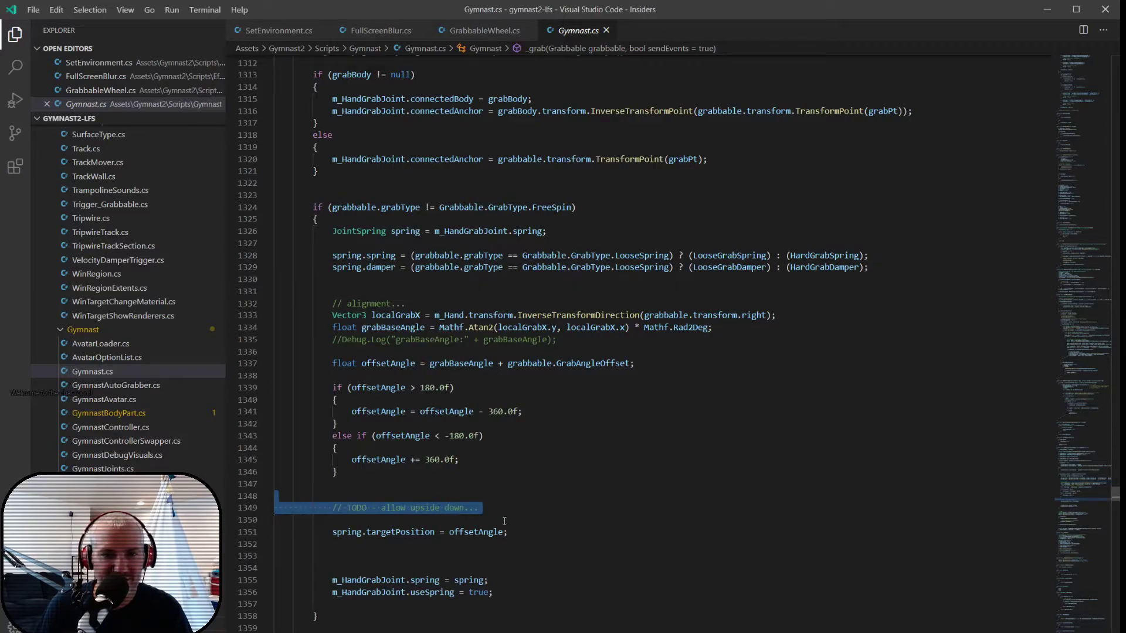
click(493, 520)
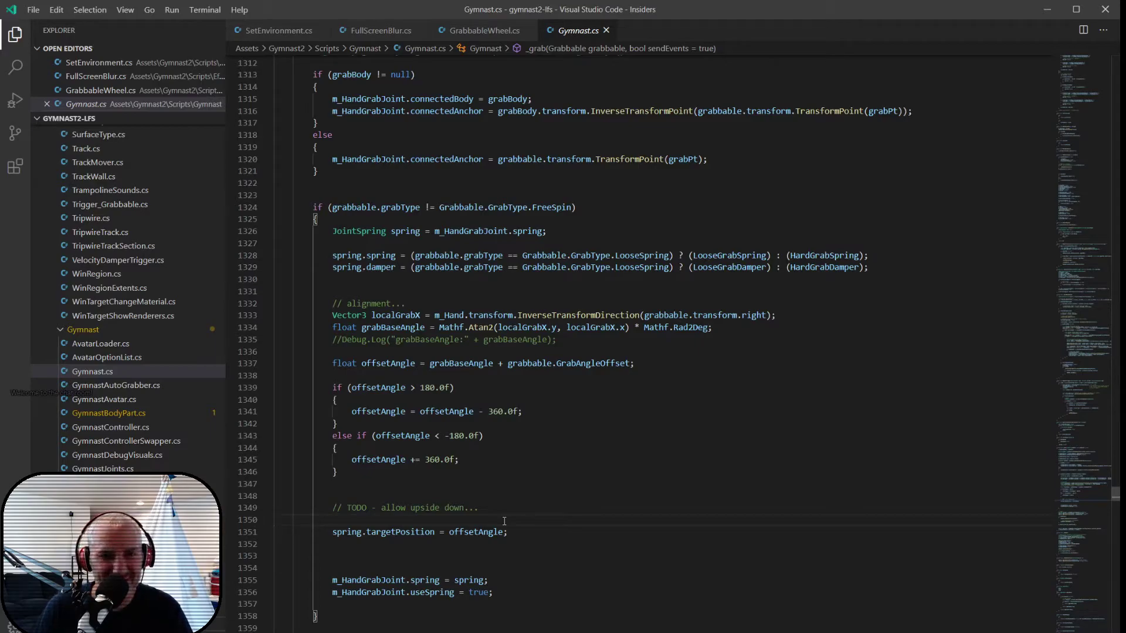
key(alt+Tab)
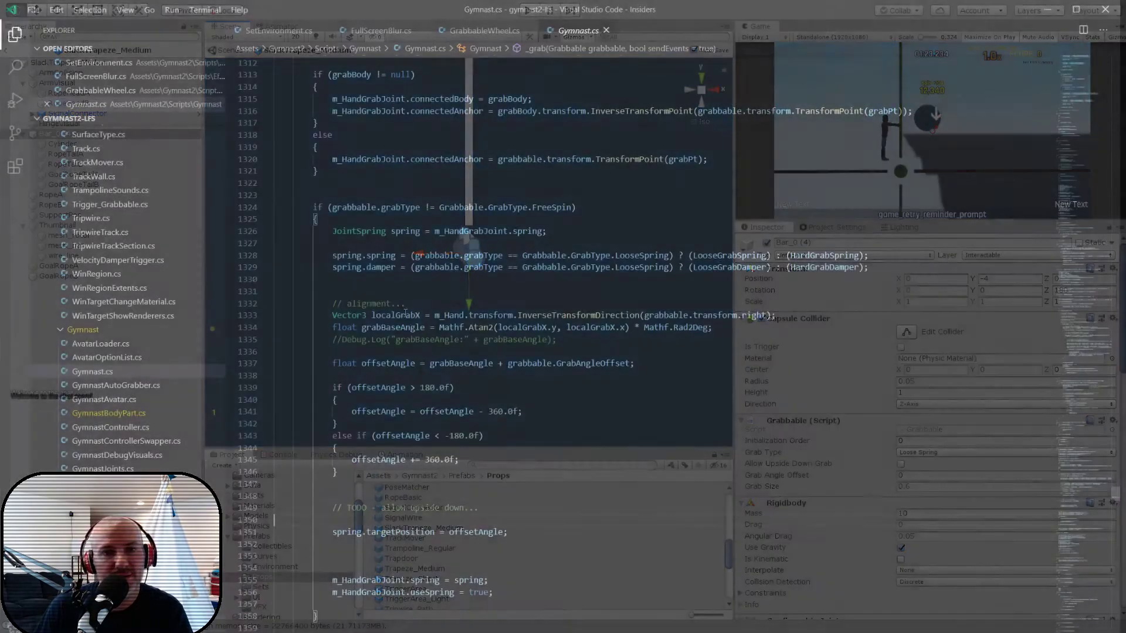
- Examine how _grab computes connectedAnchor, focusing on the grabbable.transform.TransformPoint(grabPt) expression
scroll(549, 285, up, 2)
scroll(549, 285, up, 3)
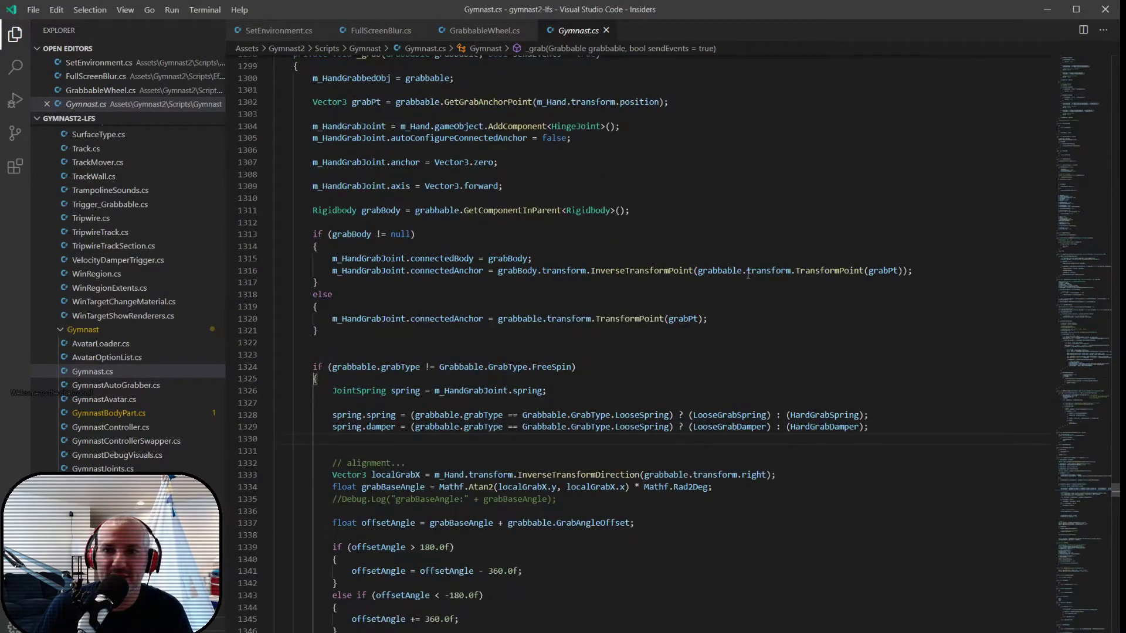
drag(697, 271, 903, 271)
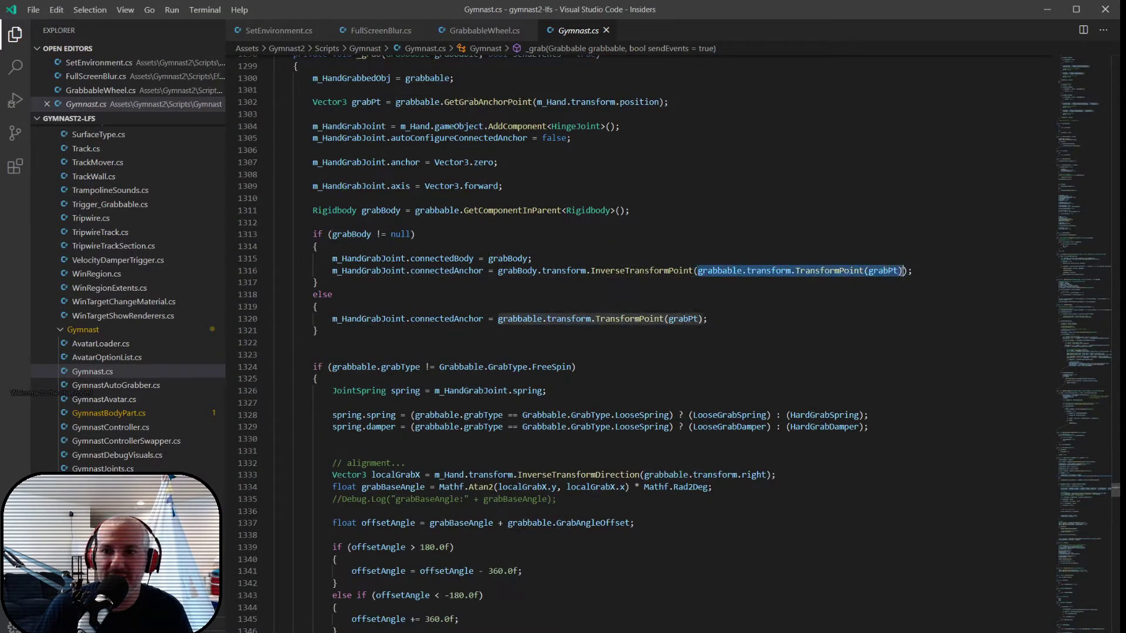
mouse_move(643, 315)
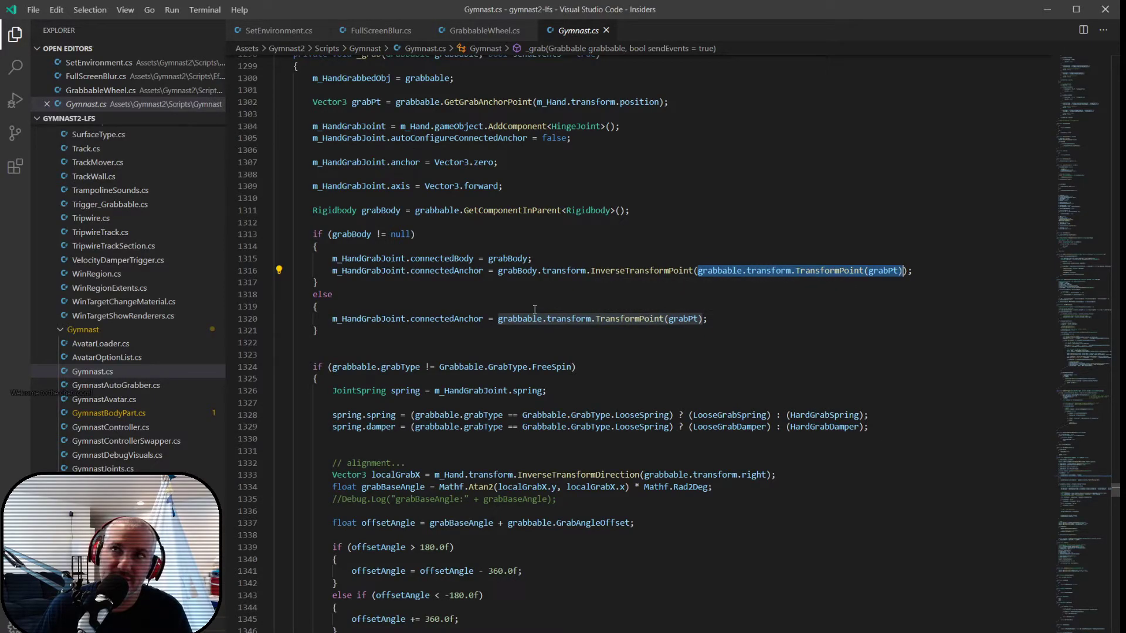
- Switch to Unity, search the project assets for "gymnastf" and open the GymnastFemale prefab
key(alt+Tab)
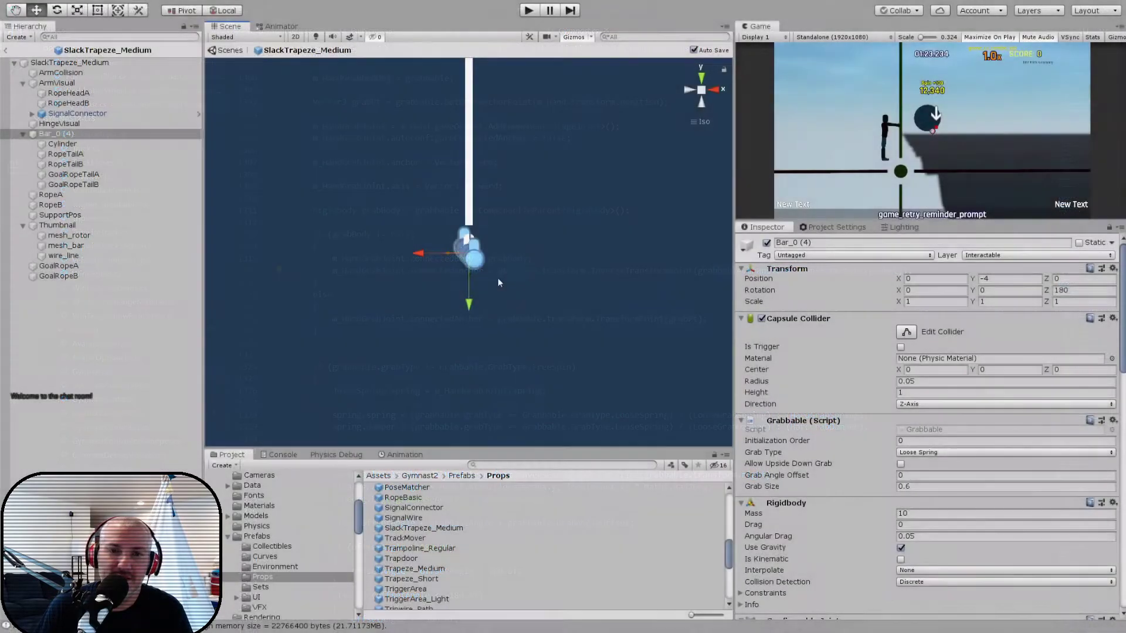
click(514, 465)
text(gymnast)
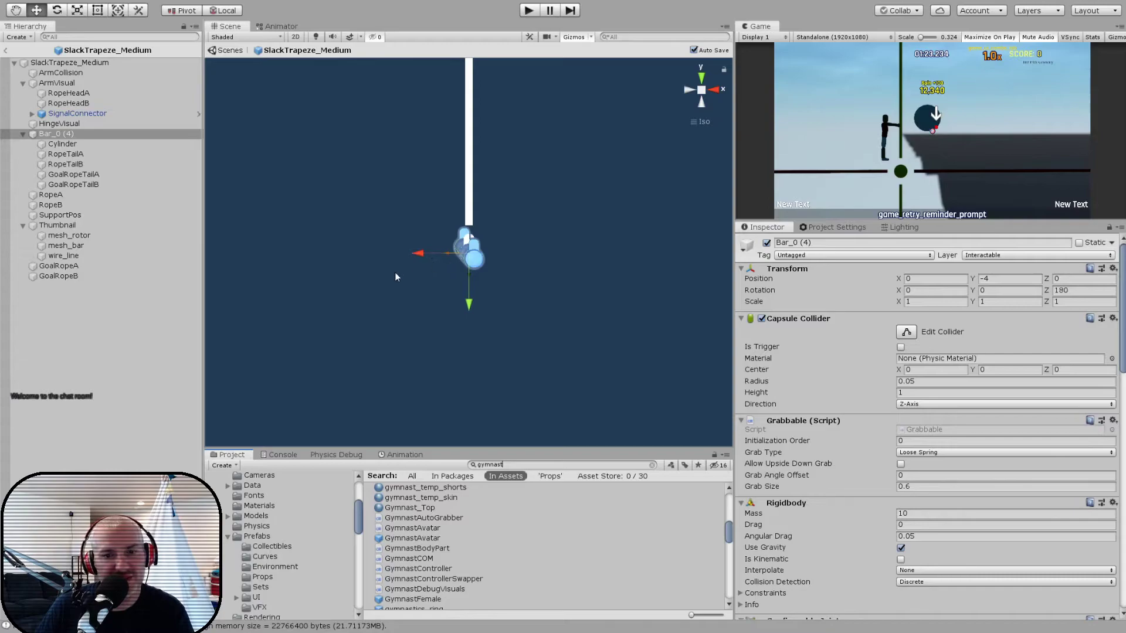
scroll(418, 533, up, 10)
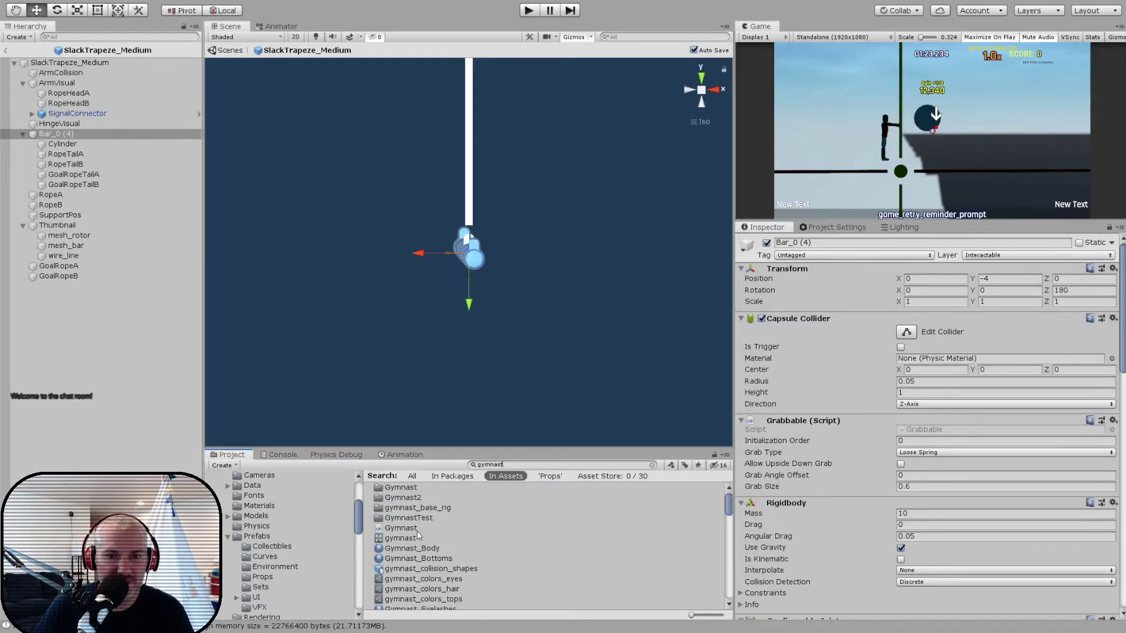
scroll(805, 494, down, 20)
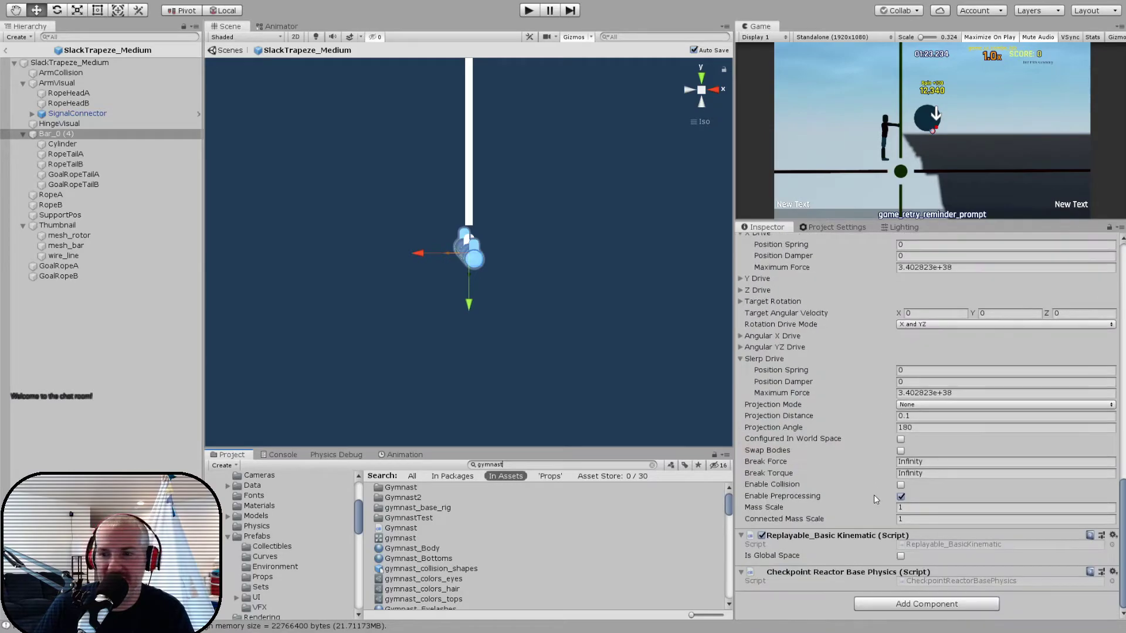
scroll(825, 367, up, 20)
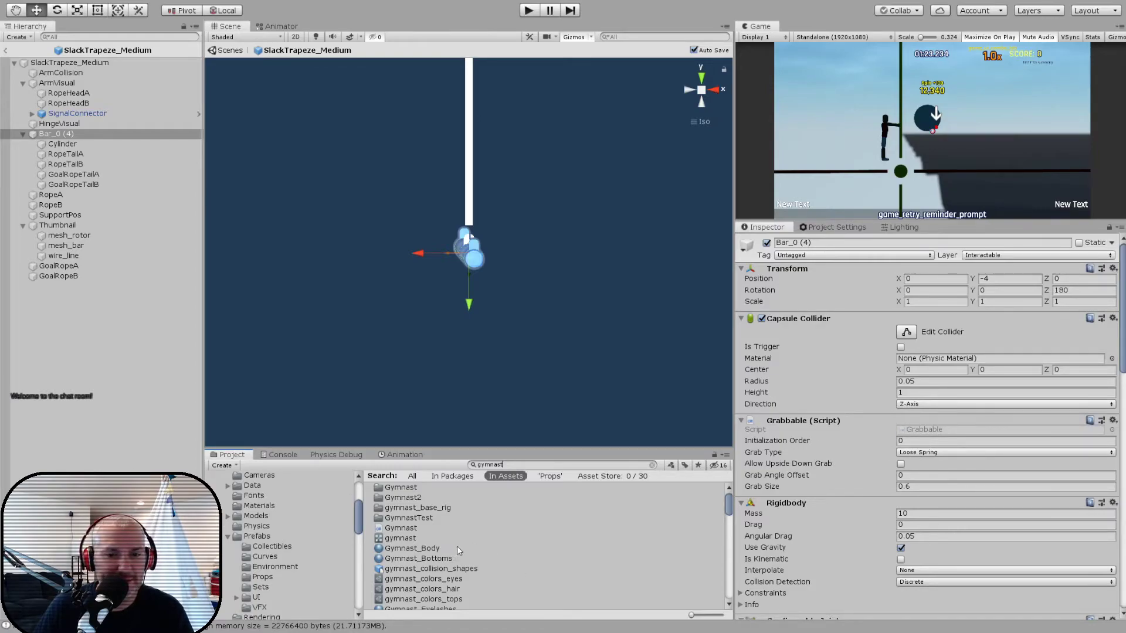
scroll(419, 550, down, 3)
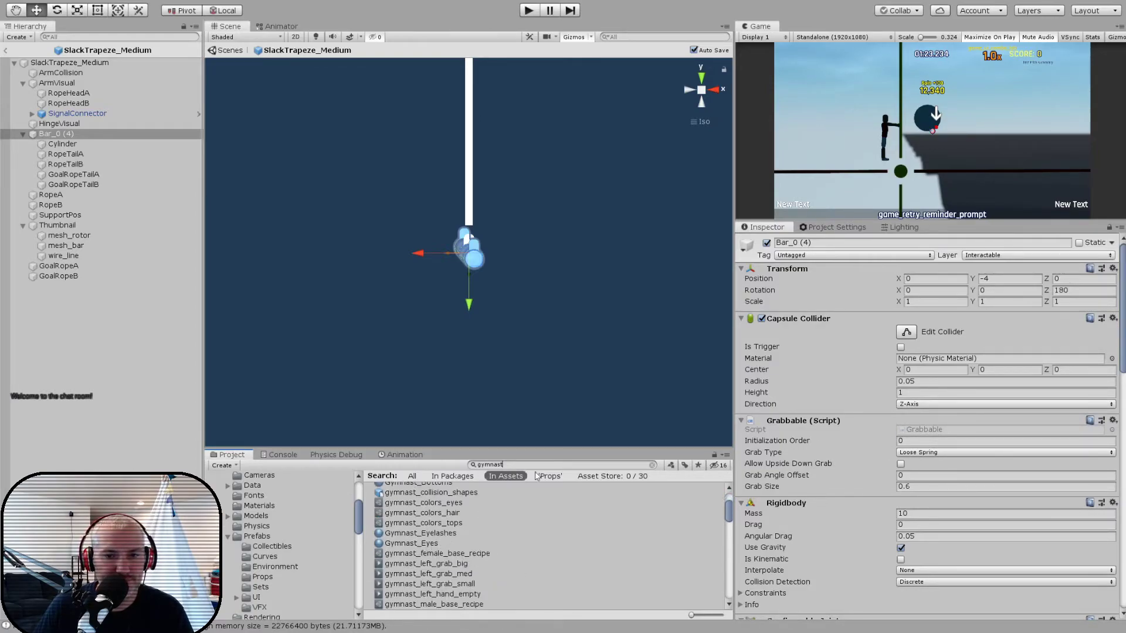
text(_f)
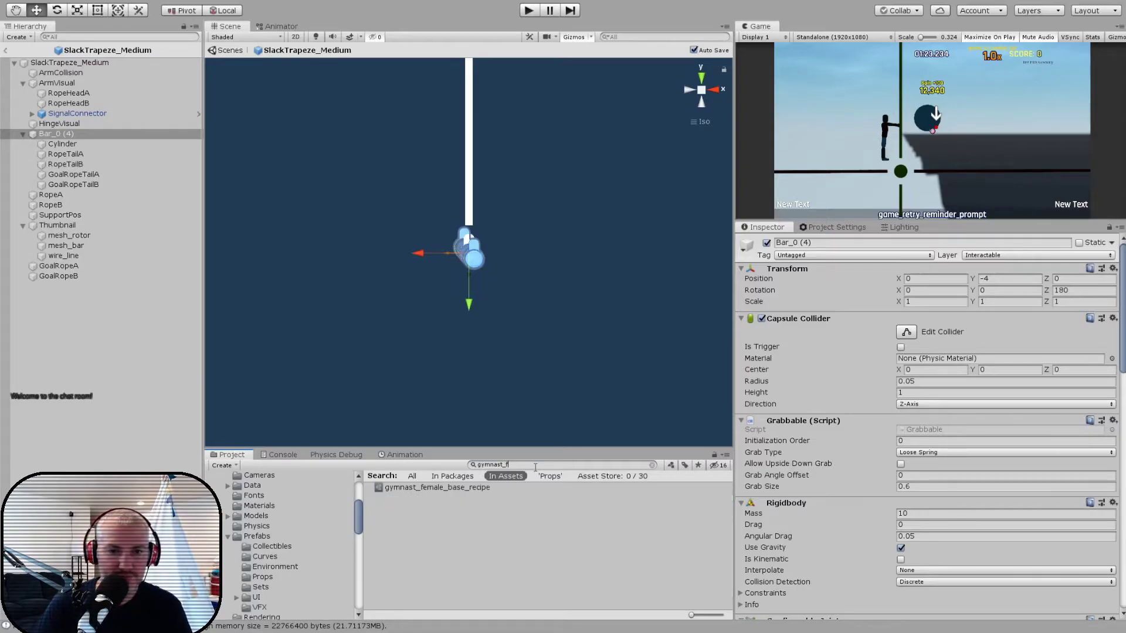
key(BackSpace)
key(BackSpace)
text(f)
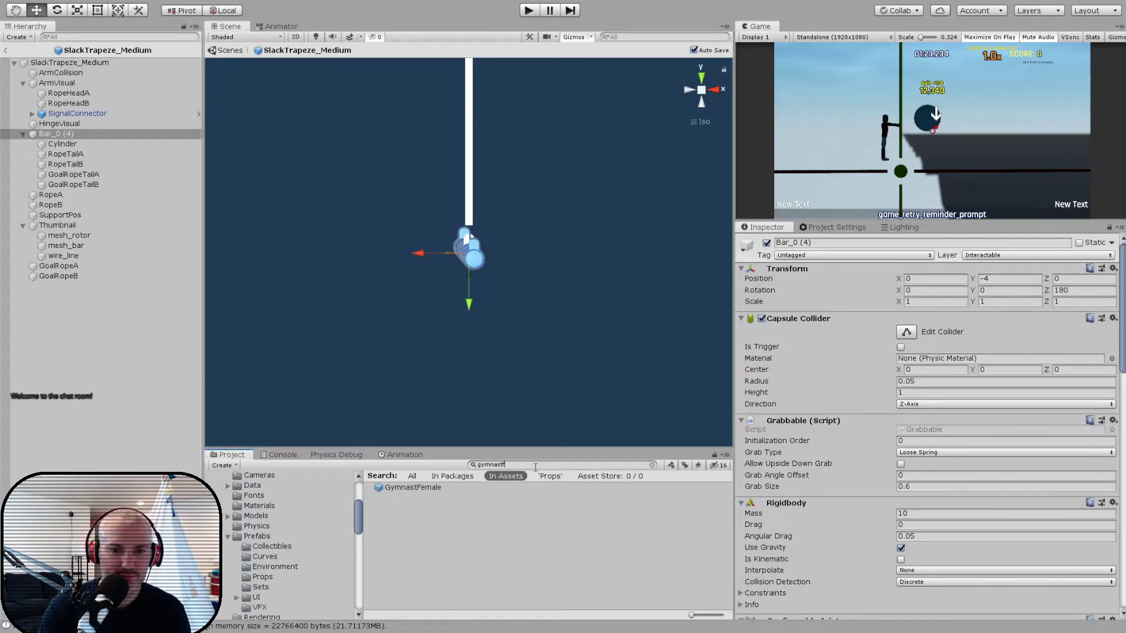
double_click(380, 489)
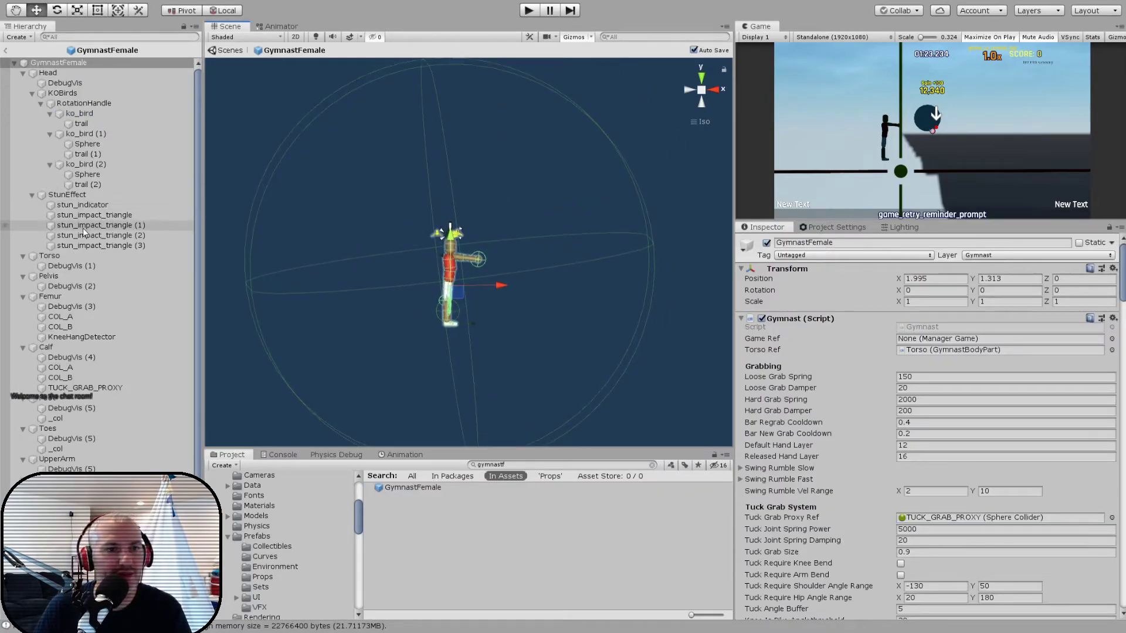
- Collapse the GymnastFemale body part branches from Head through LowerArm and select the Hand object
click(40, 72)
key(Left)
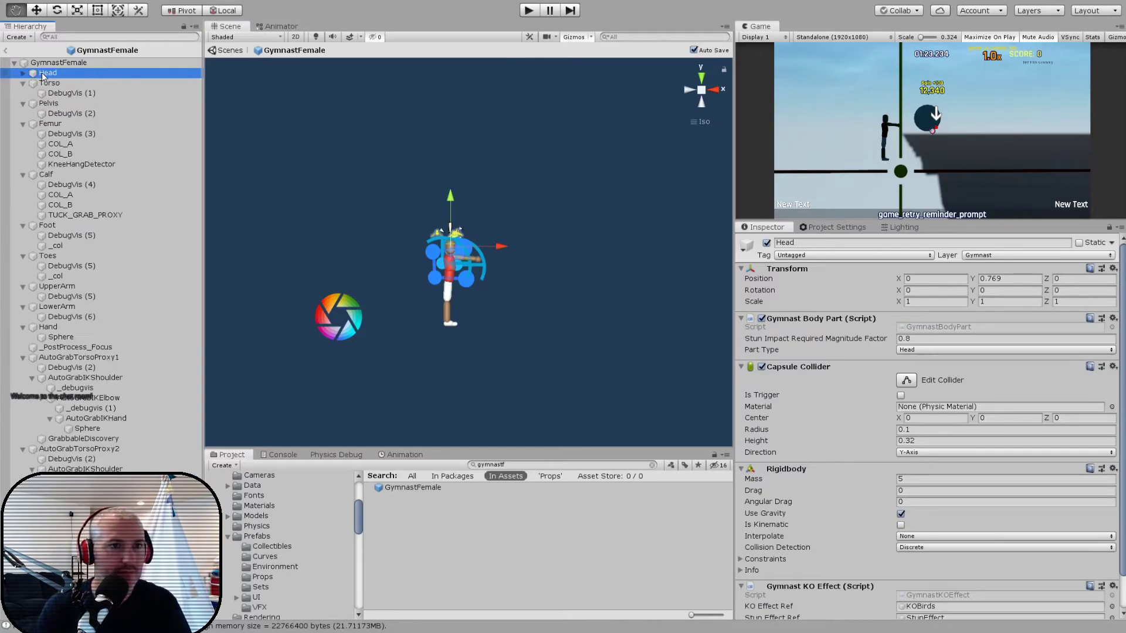
key(Down)
key(Left)
key(Down)
key(Left)
key(Down)
key(Left)
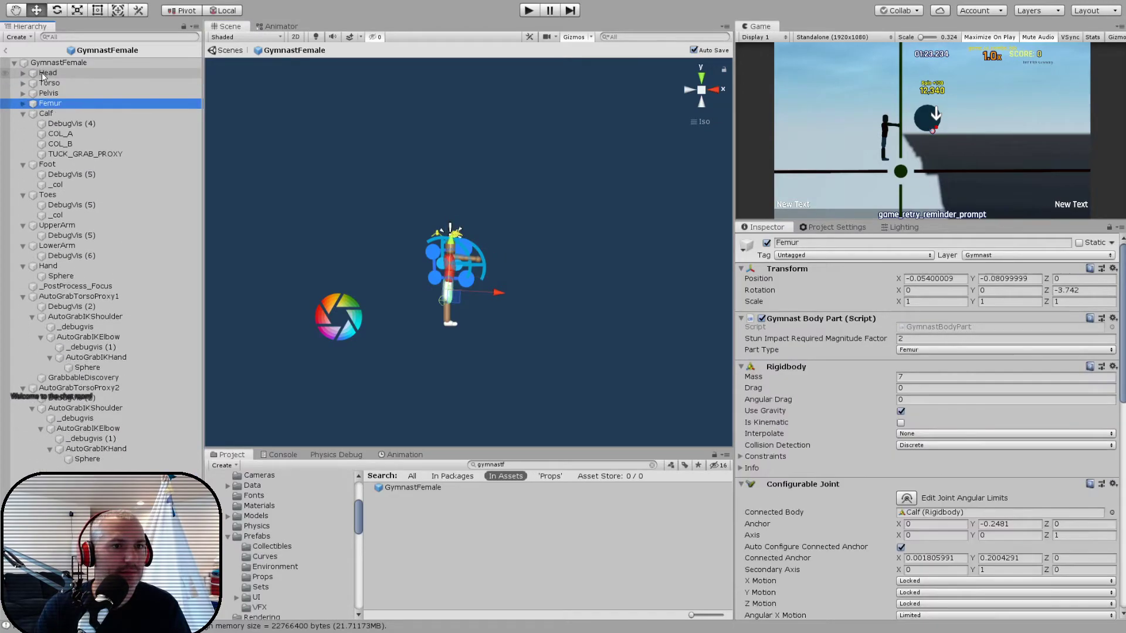
key(Down)
key(Left)
key(Down)
key(Left)
key(Down)
key(Left)
key(Down)
key(Left)
key(Down)
key(Left)
key(Down)
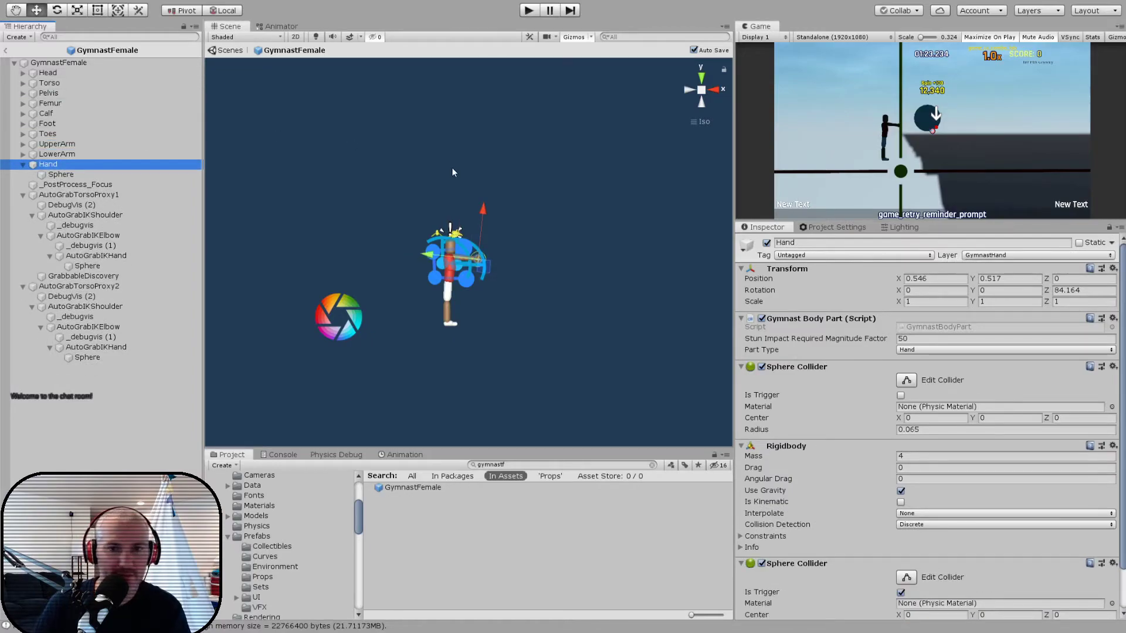
- Frame the gymnast's Hand in the scene and examine the orientation of its local axes
key(f)
alt+drag(402, 315, 479, 244)
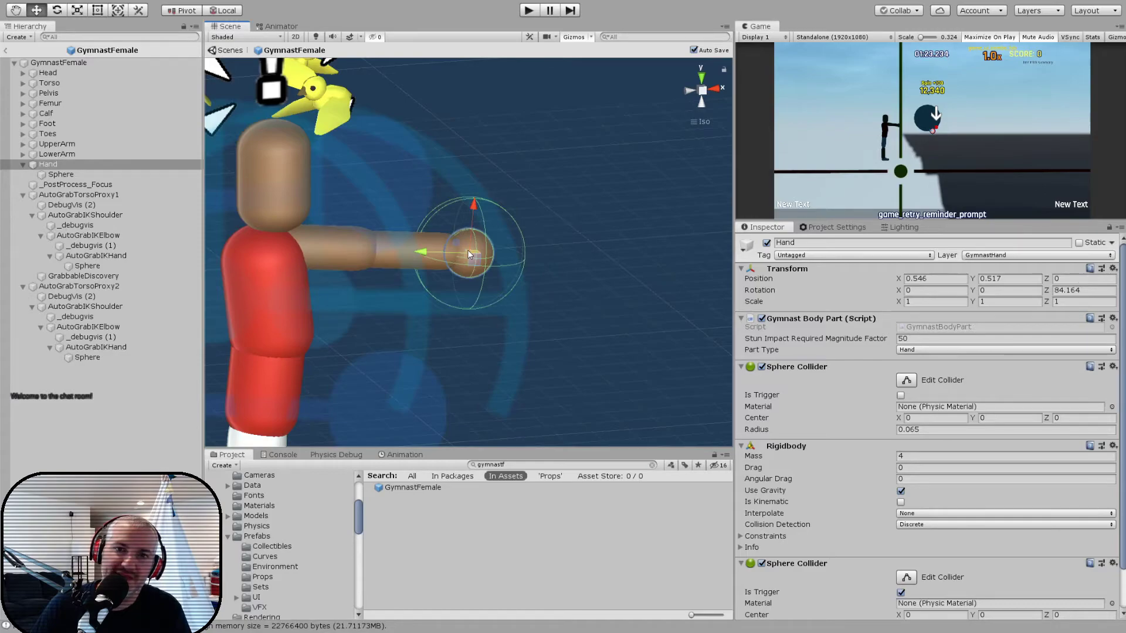
alt+drag(460, 236, 488, 183)
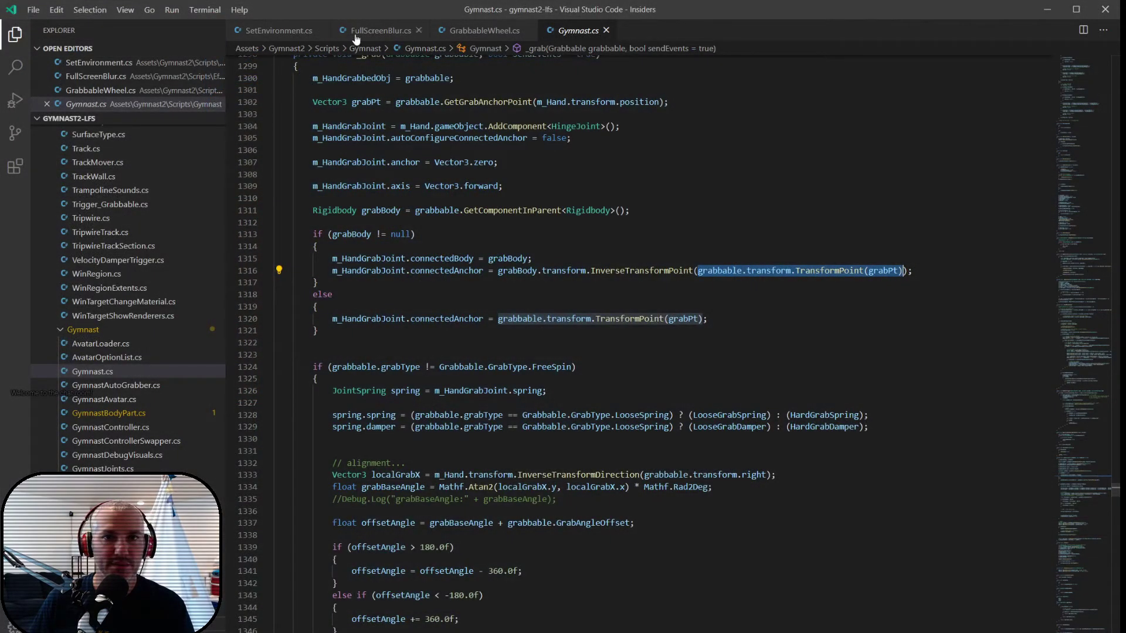
- Switch to Visual Studio Code, open Grabbable.cs and look through its OnGrabbed and OnReleased methods
click(432, 260)
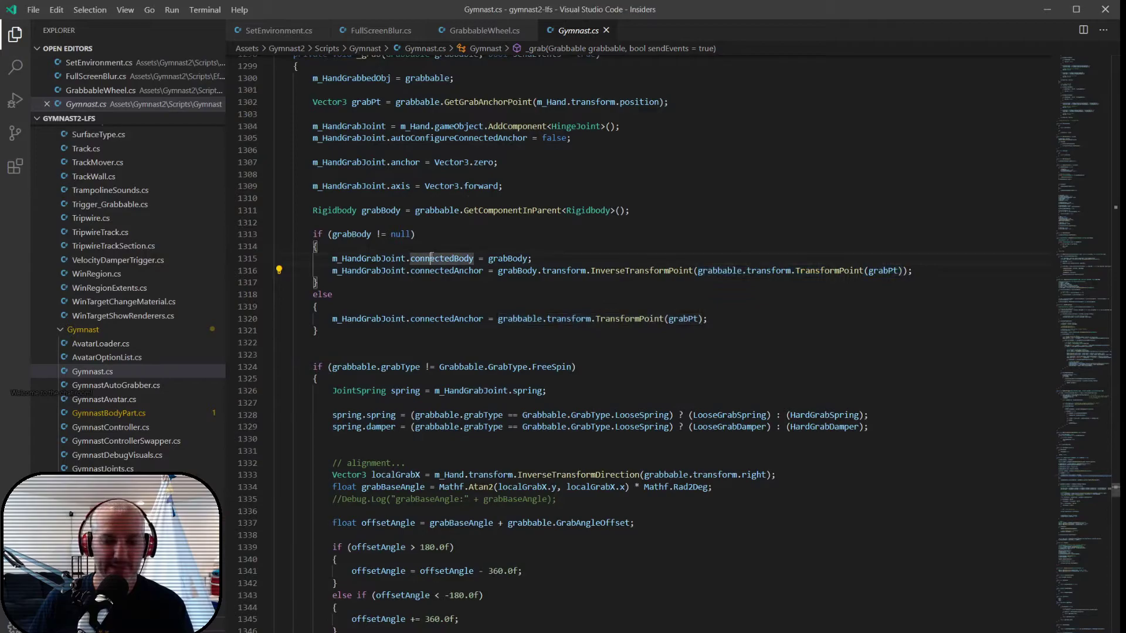
key(ctrl+p)
text(grabbable)
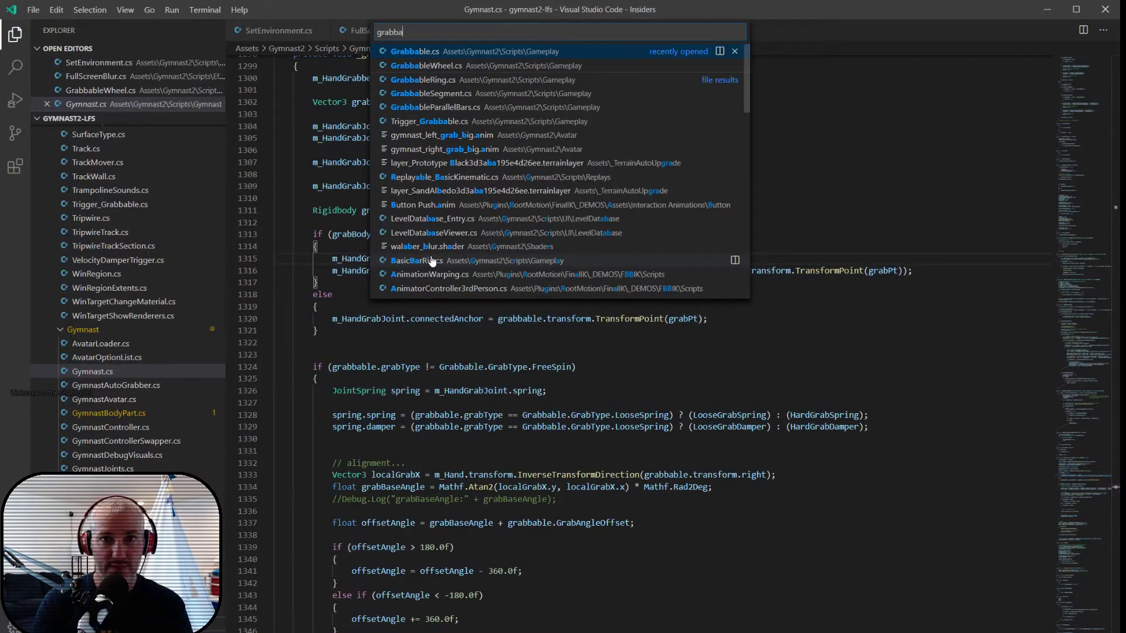
key(Return)
scroll(432, 256, down, 10)
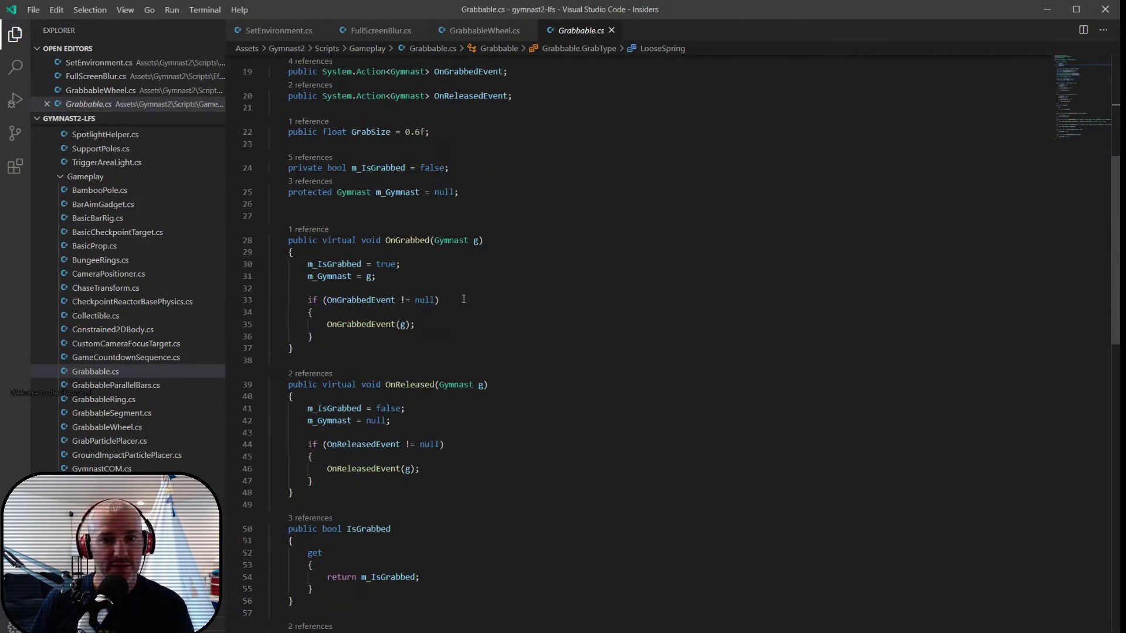
- Duplicate the GetGrabAnchorPoint method directly below itself in Grabbable.cs
scroll(393, 335, down, 1)
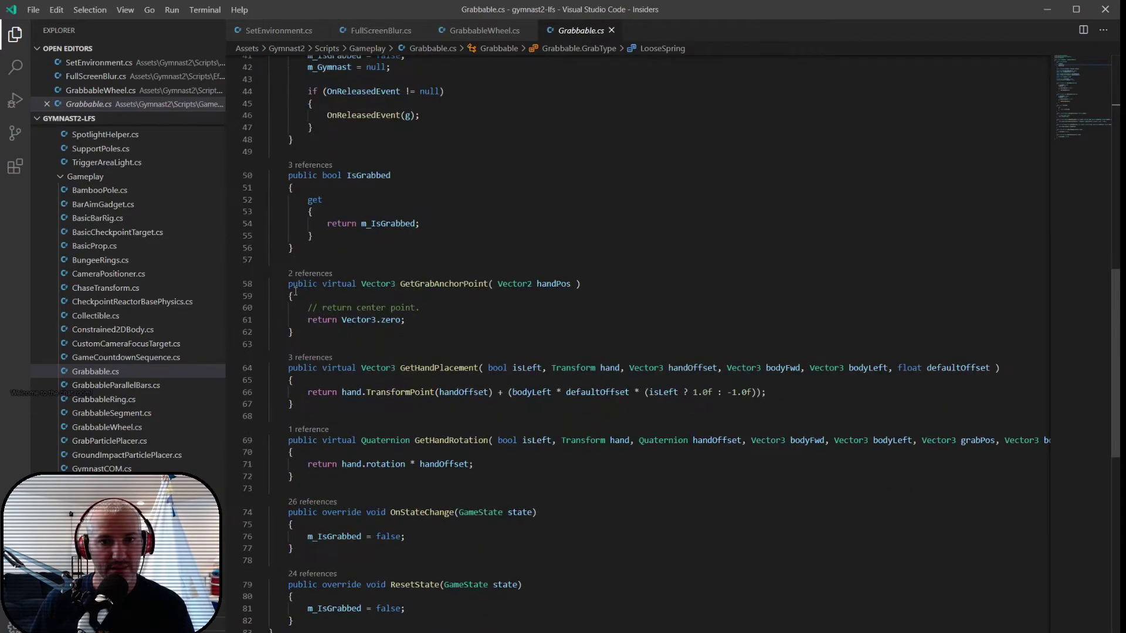
click(288, 284)
drag(288, 284, 307, 332)
key(ctrl+c)
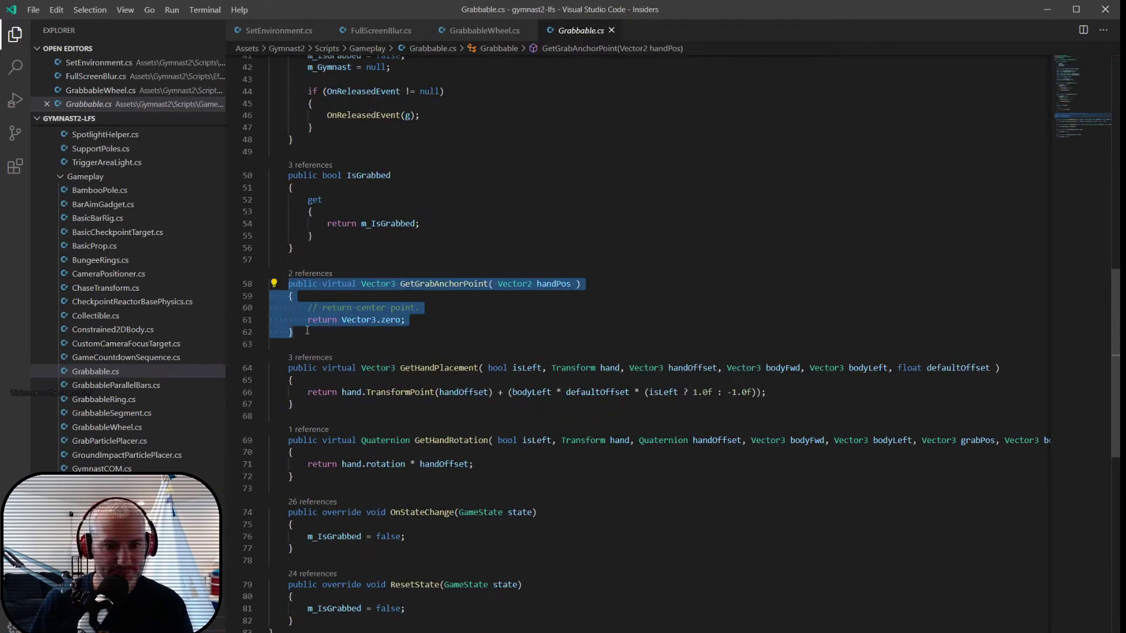
click(306, 332)
key(Return)
key(Return)
key(ctrl+v)
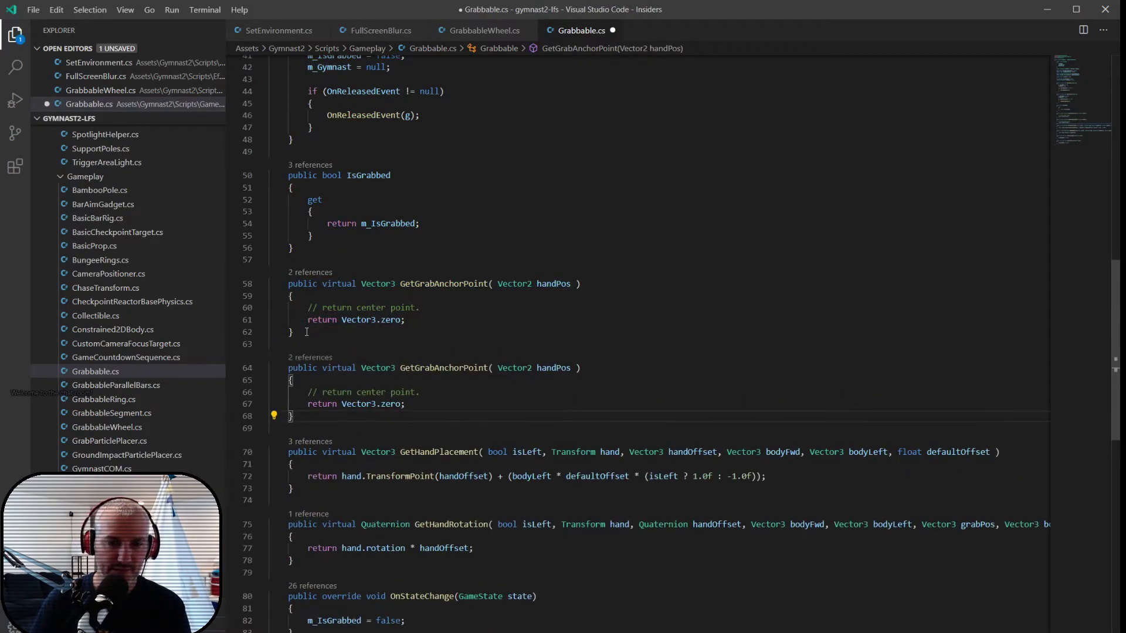
- Rename the duplicated method as GerGrabSpringBasisDirection
double_click(429, 368)
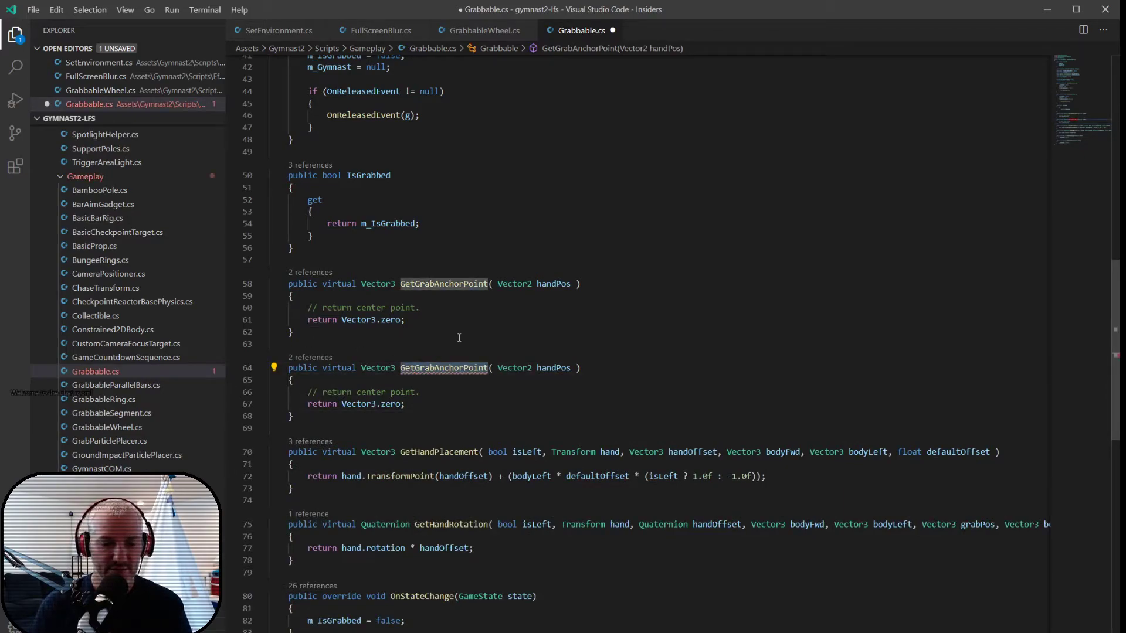
text(GerGrab)
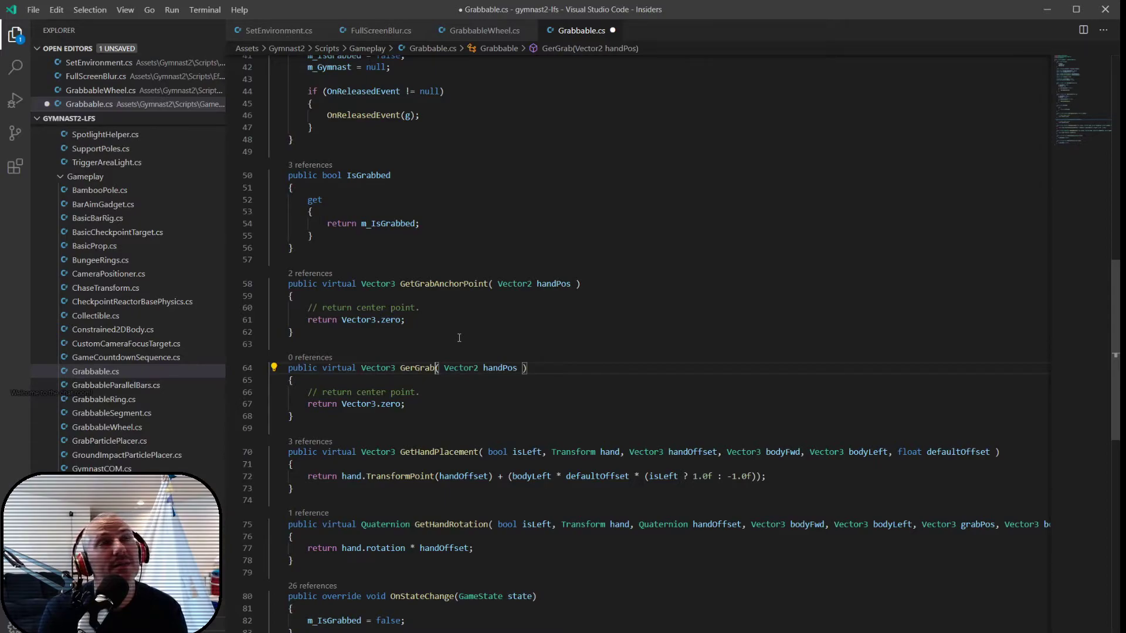
text(Spring)
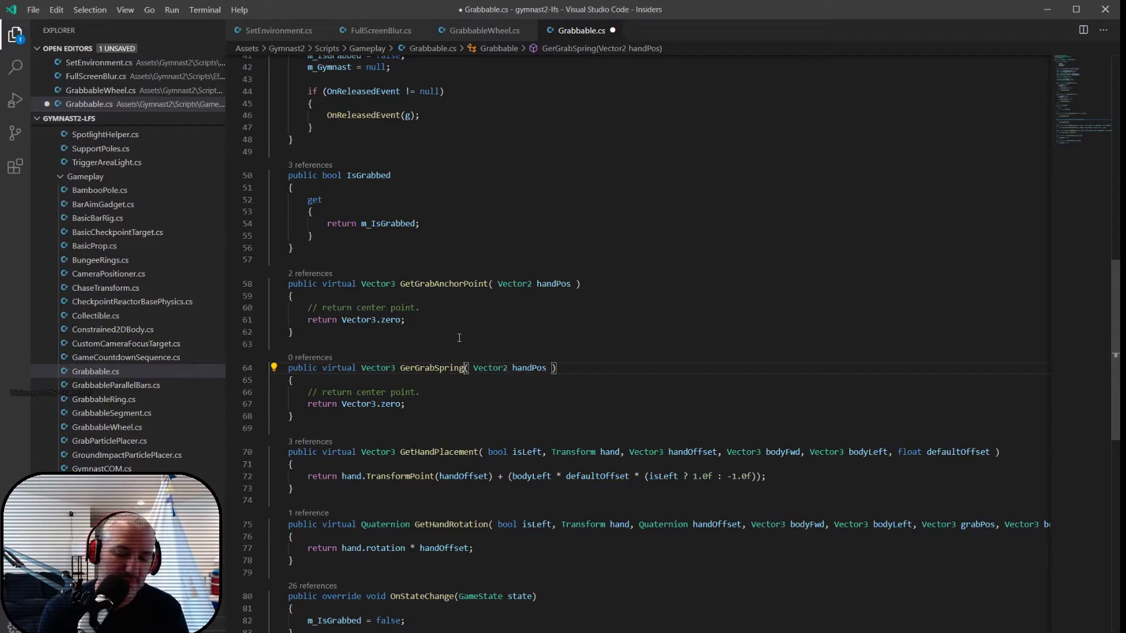
text(BasisDire)
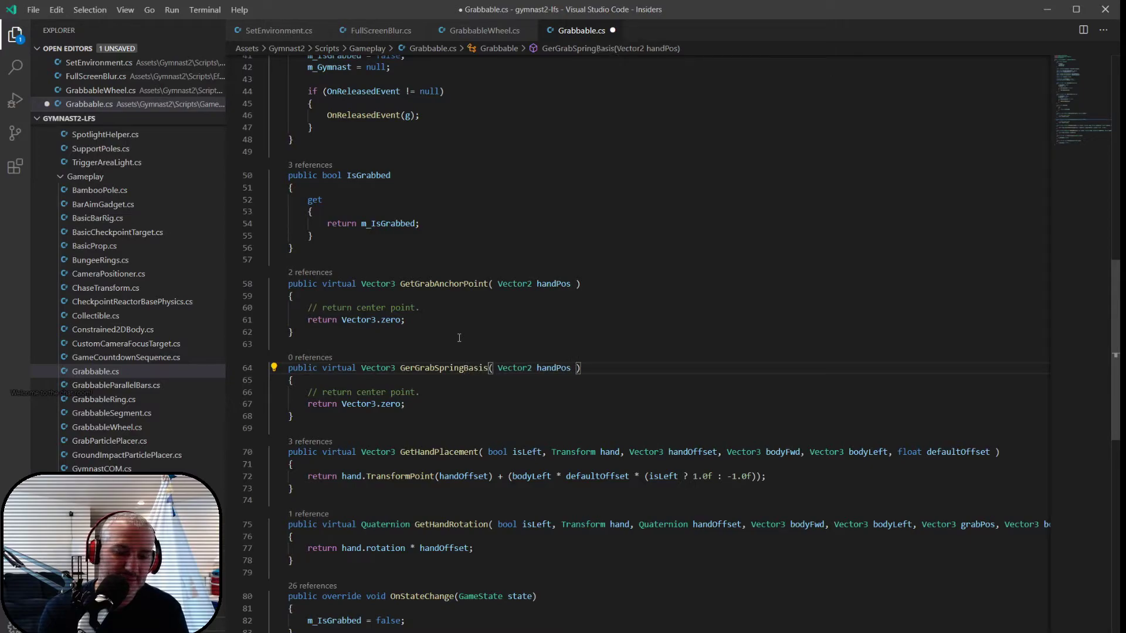
text(ction)
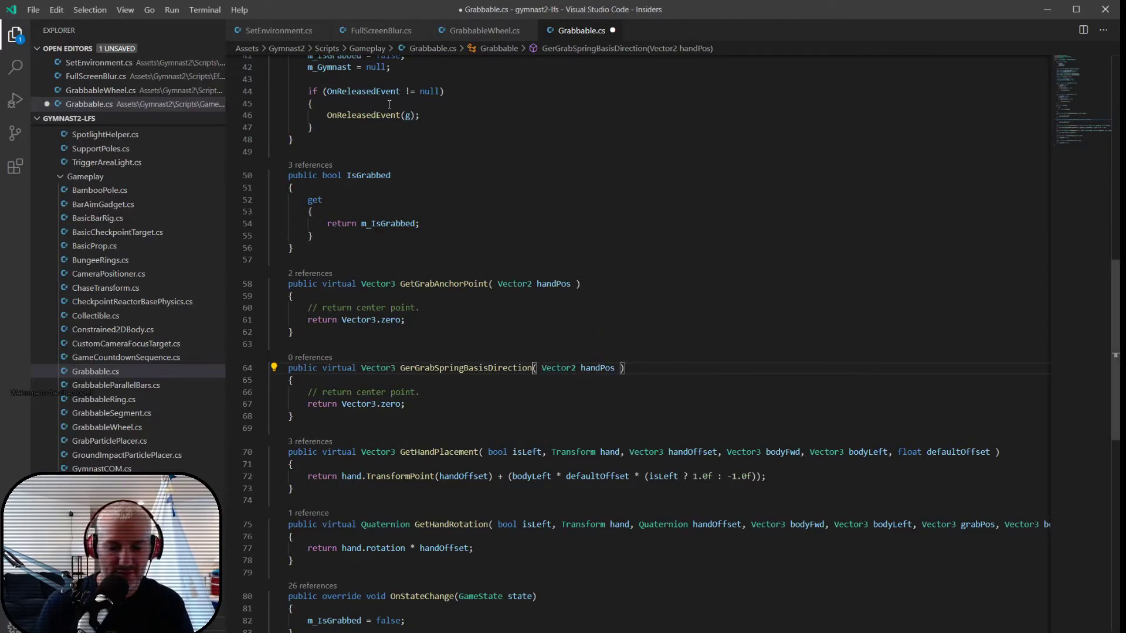
- Open Gymnast.cs and search for "_grab(" to reach the definition of the _grab method
key(ctrl+p)
text(gymnas)
key(Return)
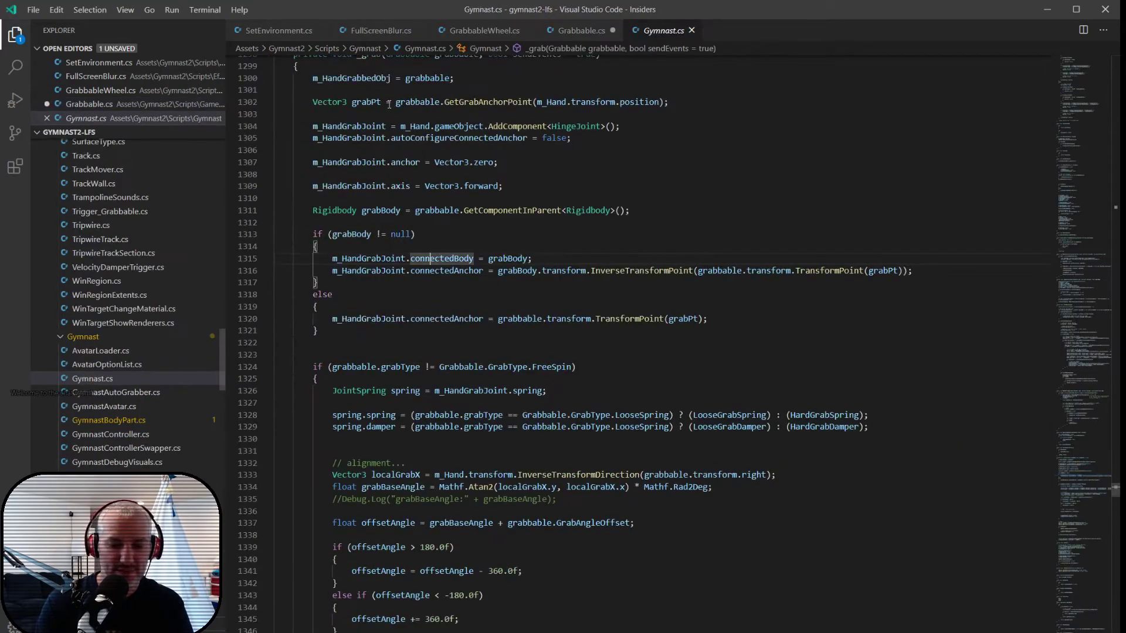
key(ctrl+g)
text(grab()
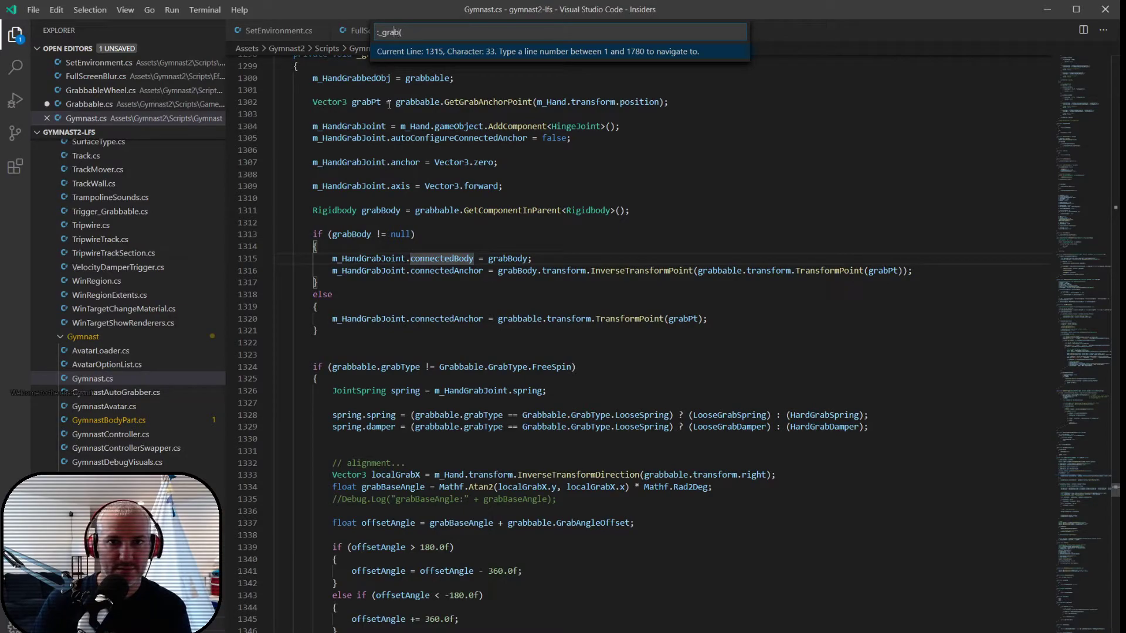
key(Escape)
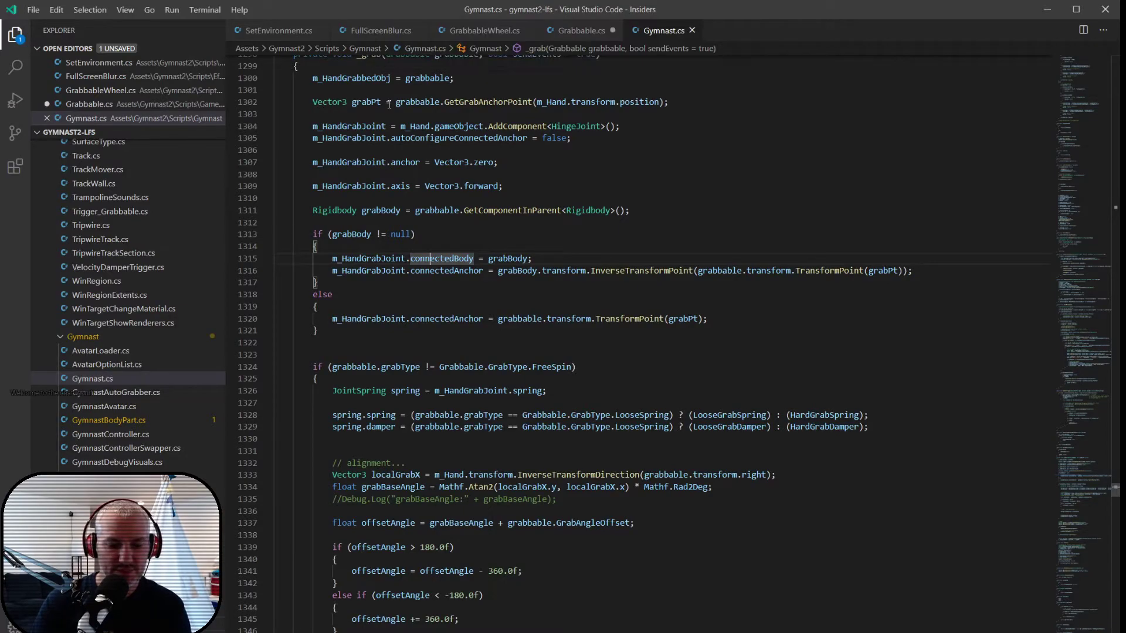
key(ctrl+f)
text(_grab()
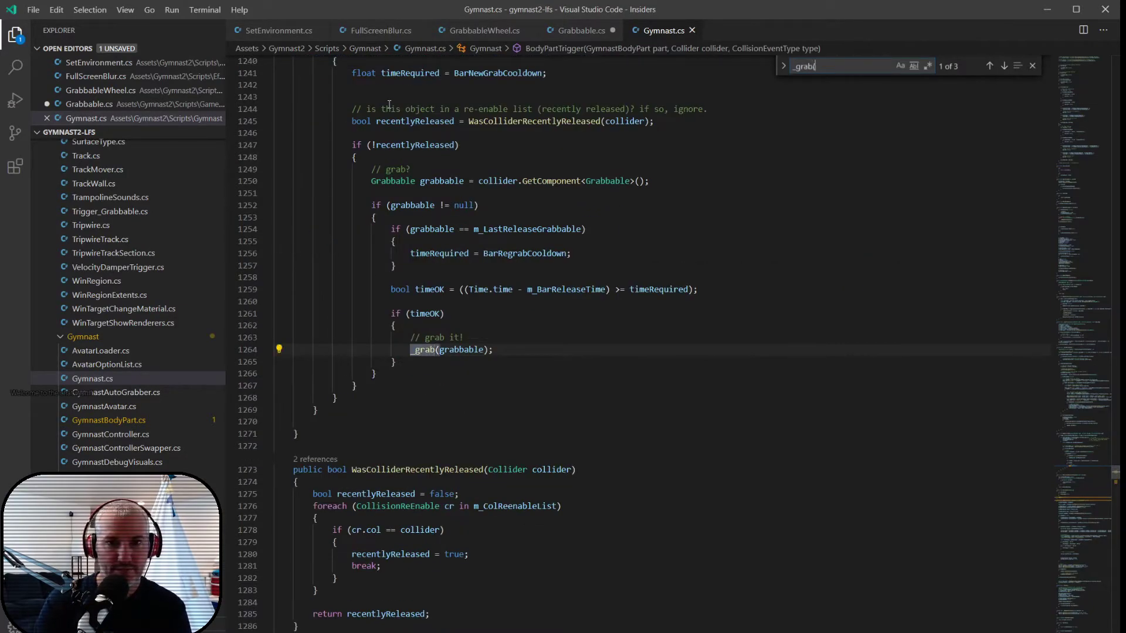
key(Return)
key(Return)
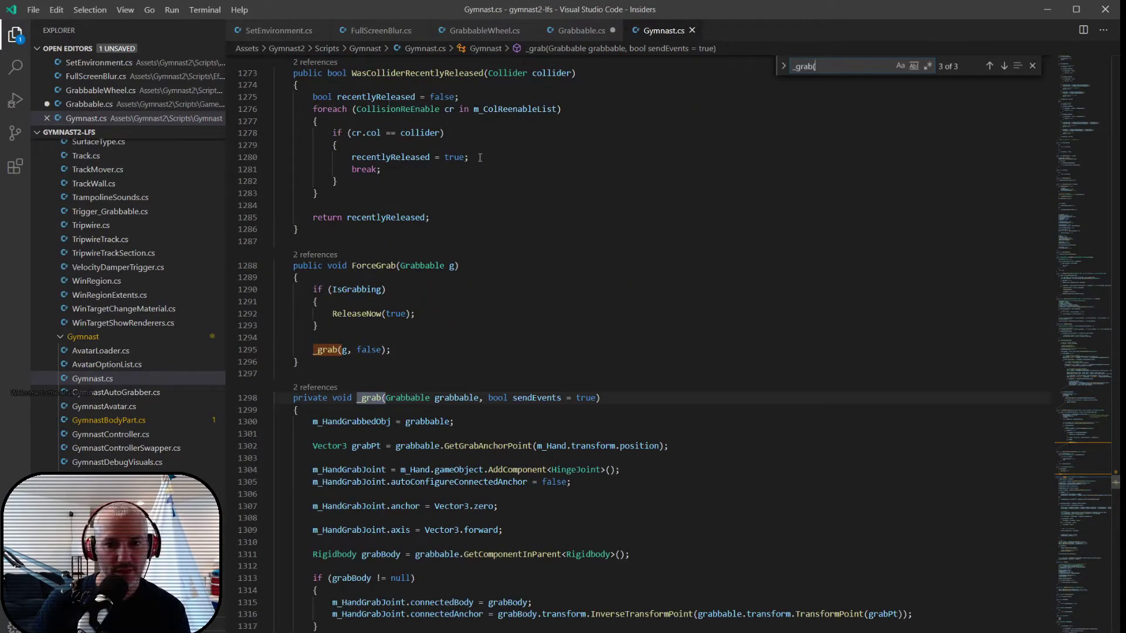
key(Escape)
- Examine the joint alignment code in _grab, including the grabbable.transform.right argument used for localGrabX
click(417, 313)
scroll(539, 308, down, 5)
scroll(539, 308, down, 2)
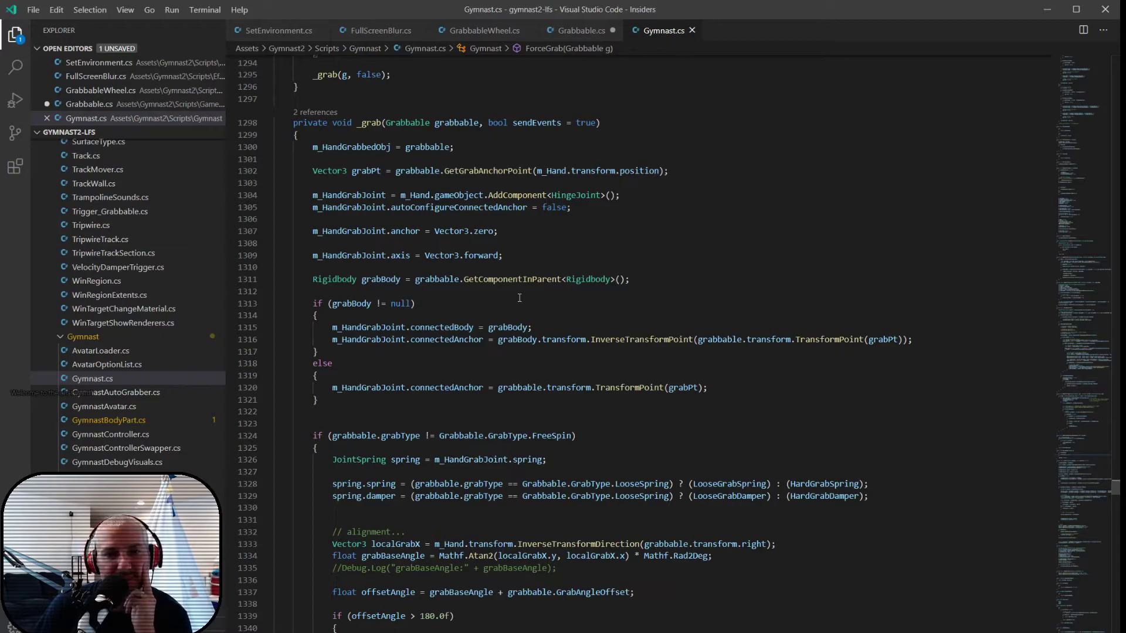
scroll(519, 298, down, 3)
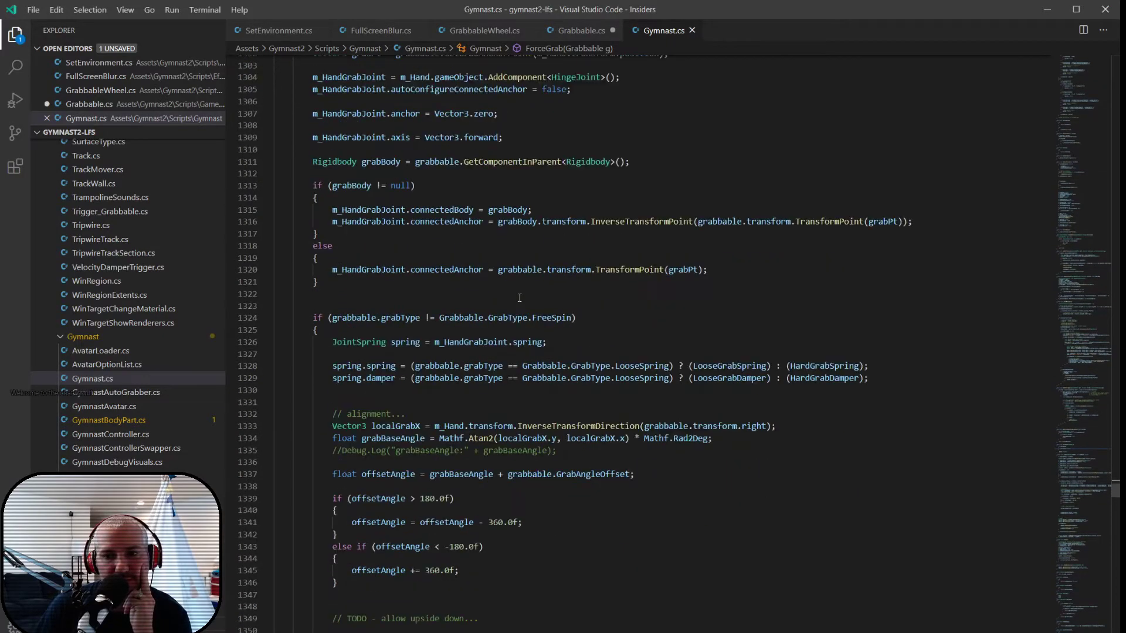
mouse_move(525, 426)
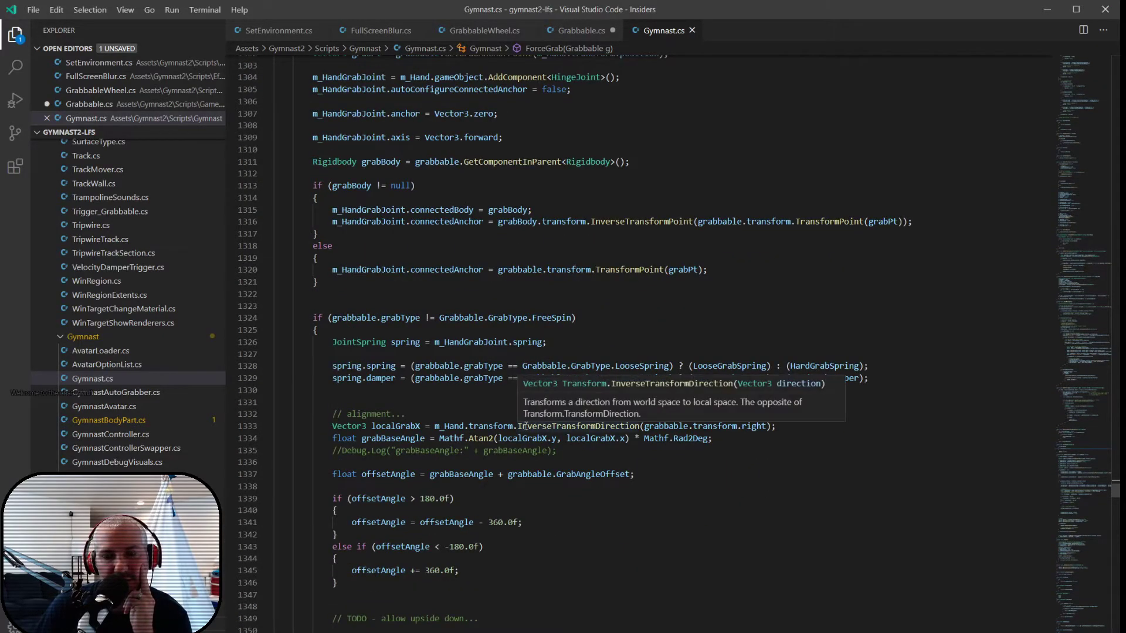
drag(644, 427, 768, 426)
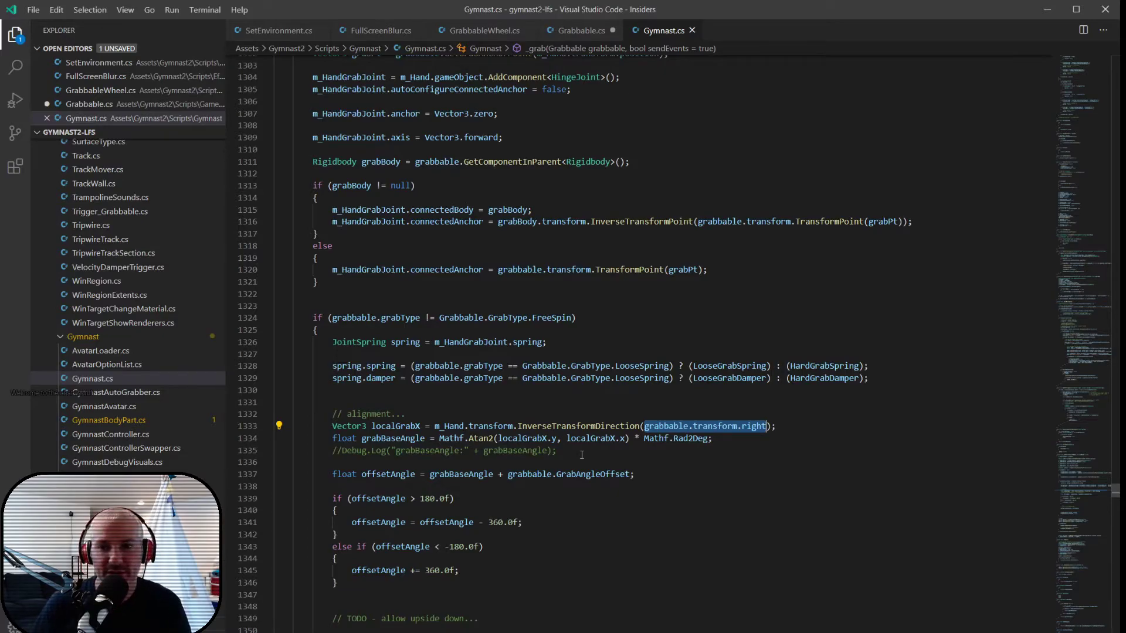
- In Grabbable.cs, remove the new method's handPos parameter, make it return transform.right and save the file
key(ctrl+Tab)
drag(536, 368, 620, 368)
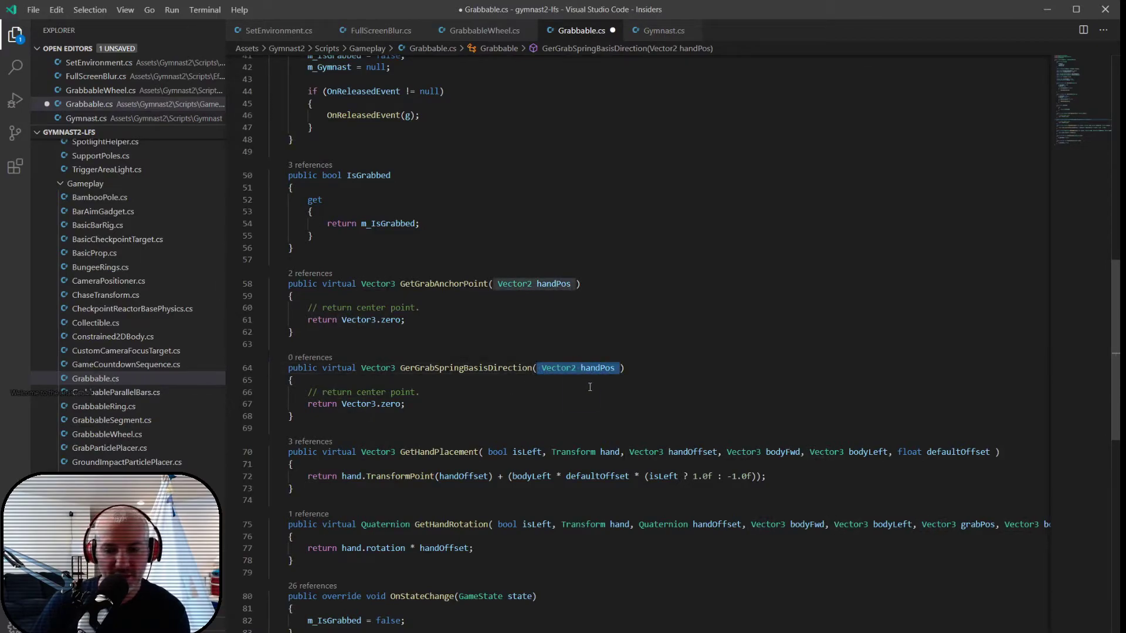
key(BackSpace)
drag(343, 404, 428, 407)
text(tra)
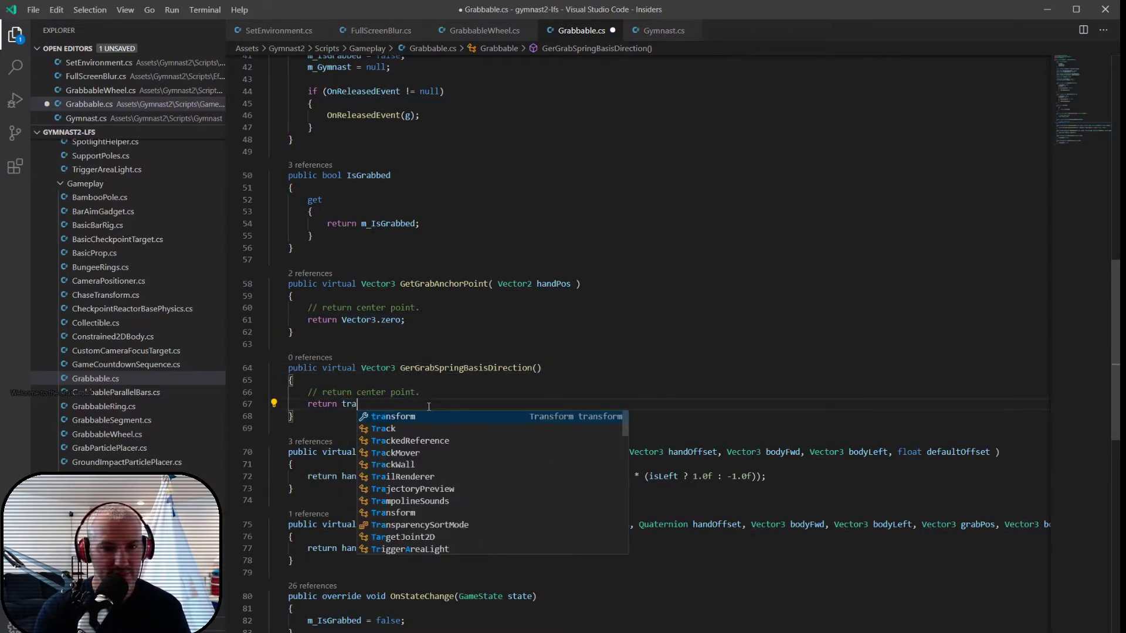
text(nsform.right;)
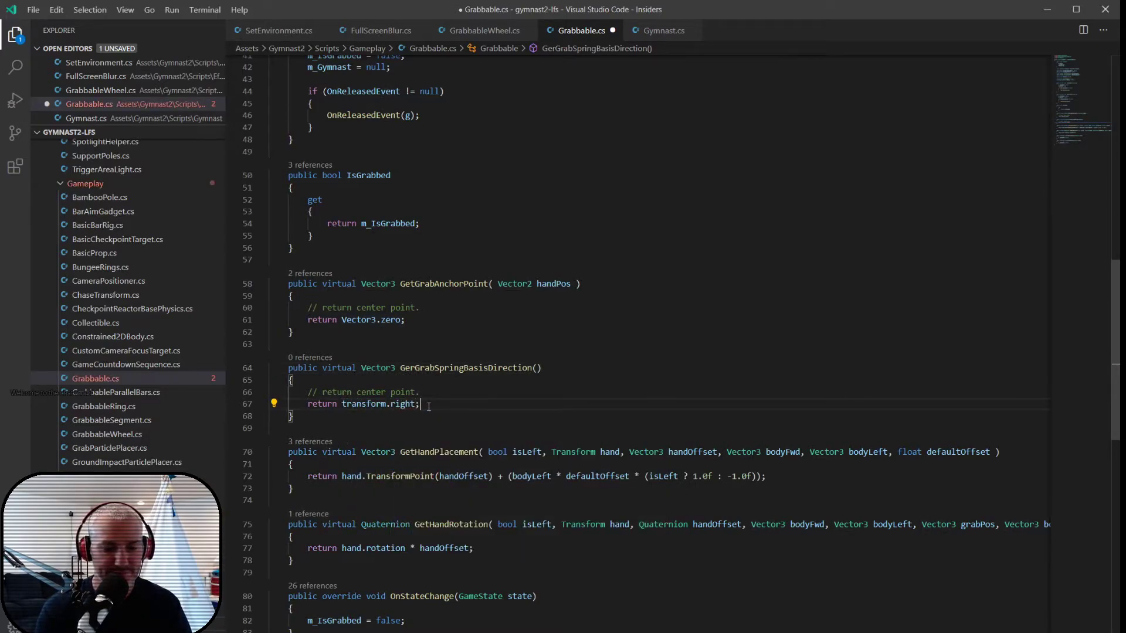
key(ctrl+s)
- In Gymnast.cs, under the alignment comment, declare Vector3 grabbableBasisDir = grabbable.GerGrabSpringBasisDirection(); followed by a blank line
click(461, 368)
double_click(460, 368)
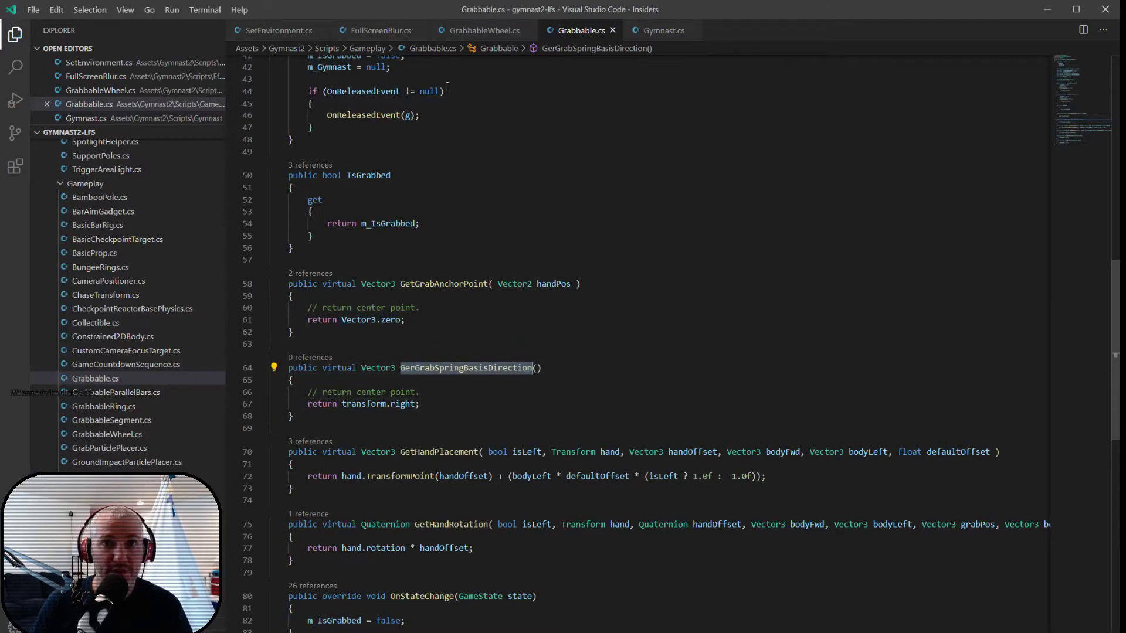
click(665, 30)
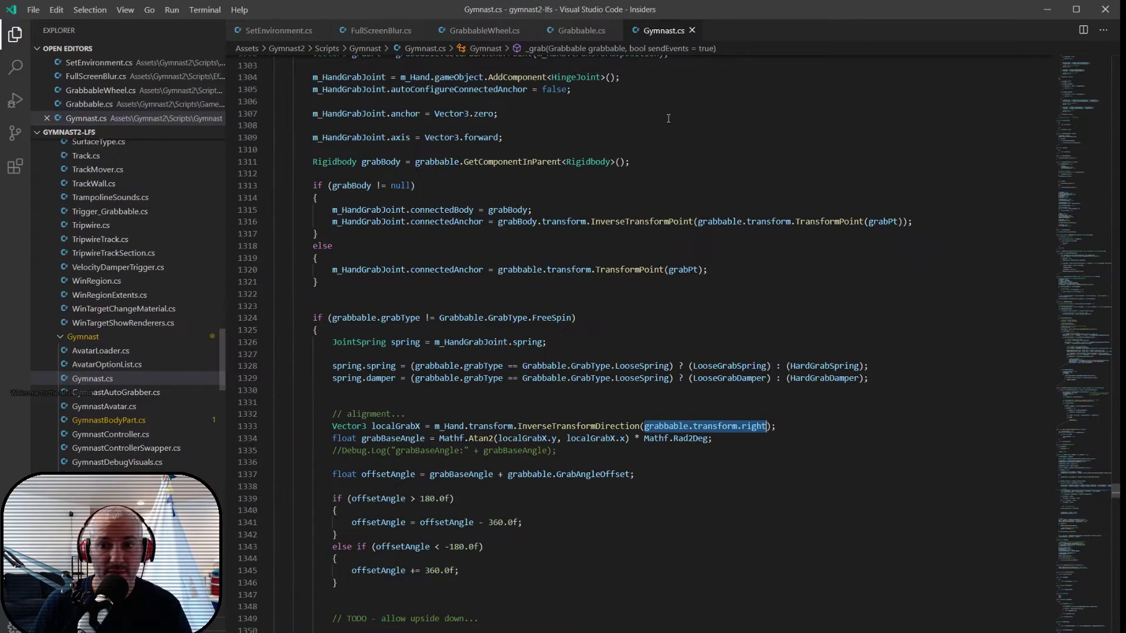
click(611, 413)
key(Return)
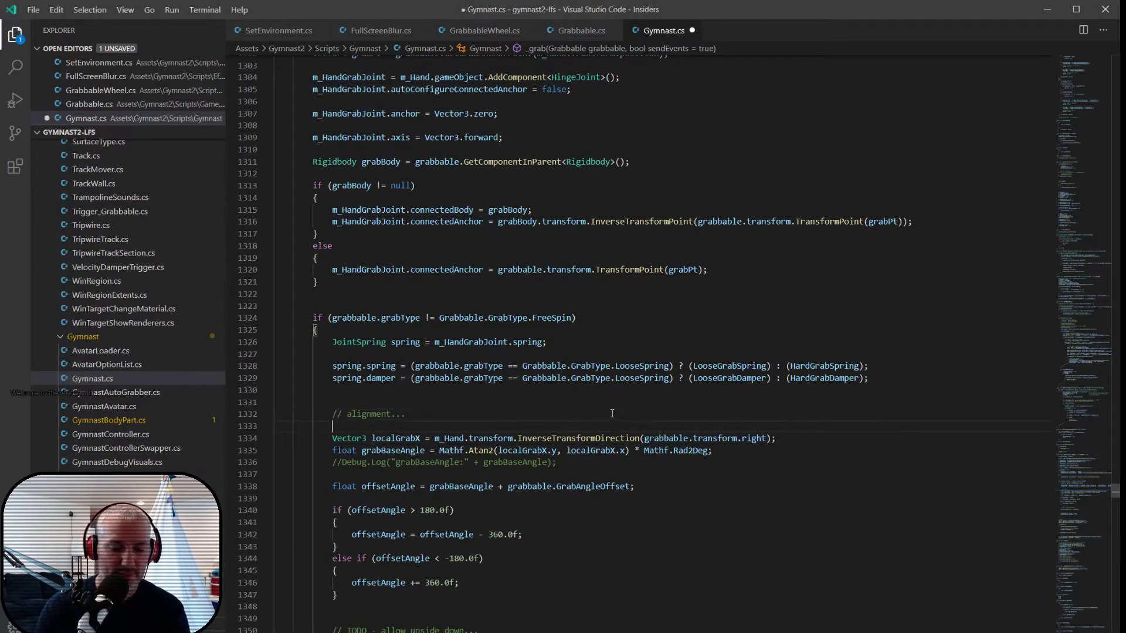
text(Vector3 g)
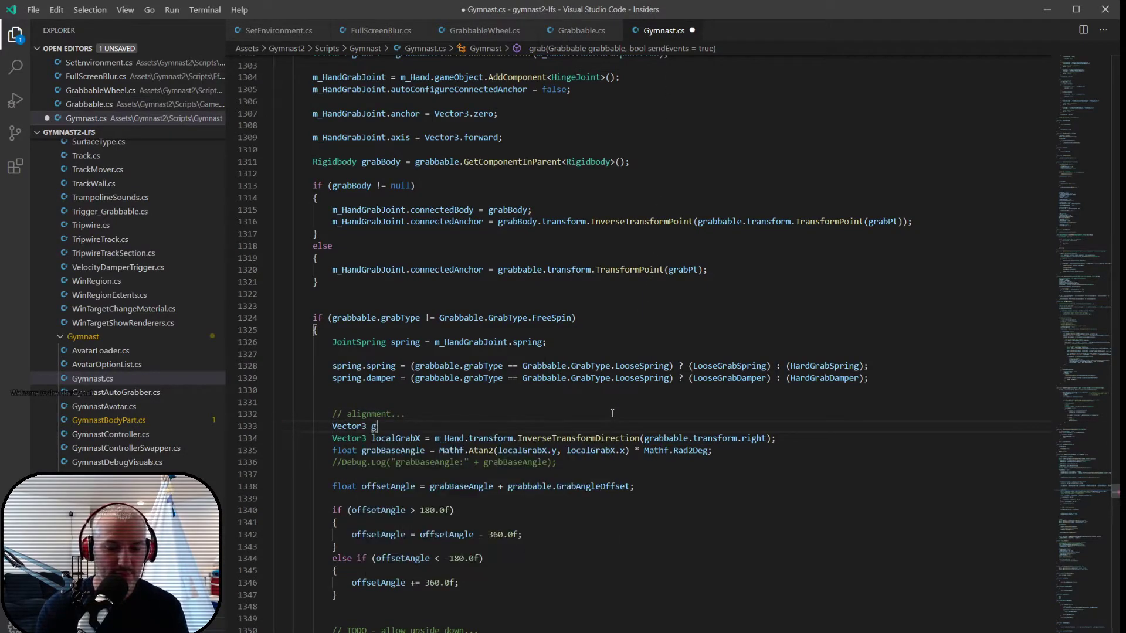
text(rabbable)
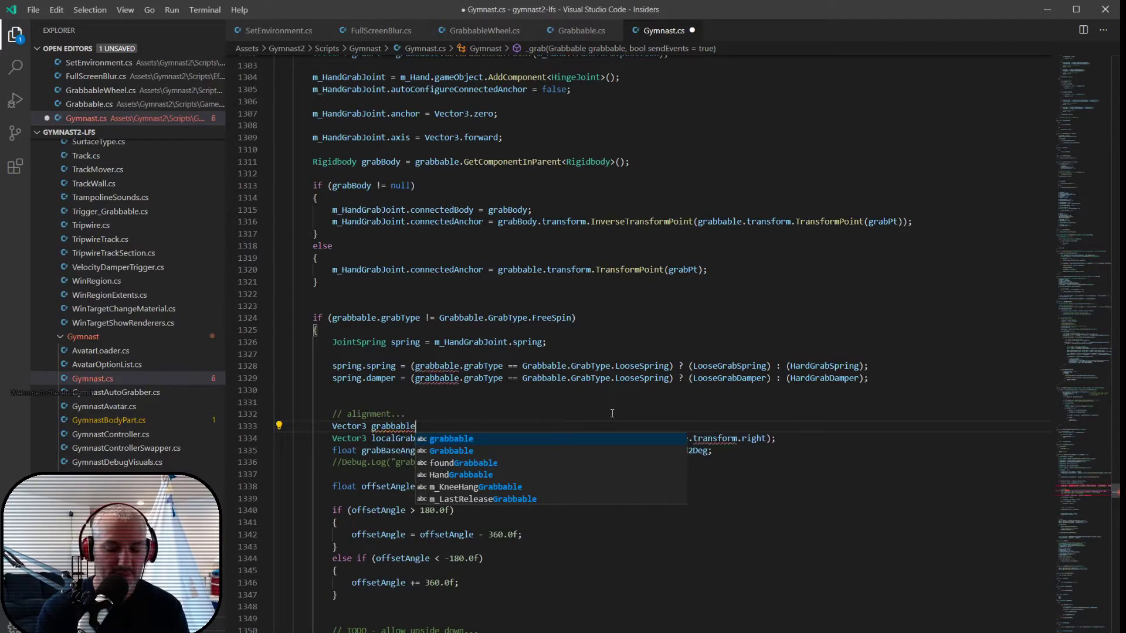
text(BasisDi)
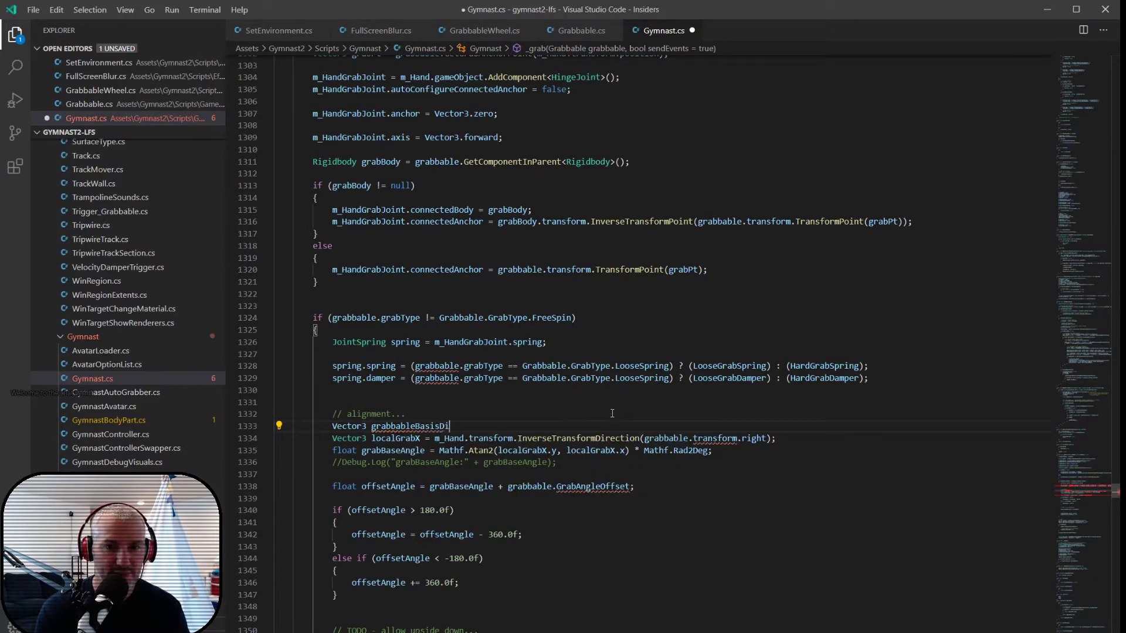
text(r = gra)
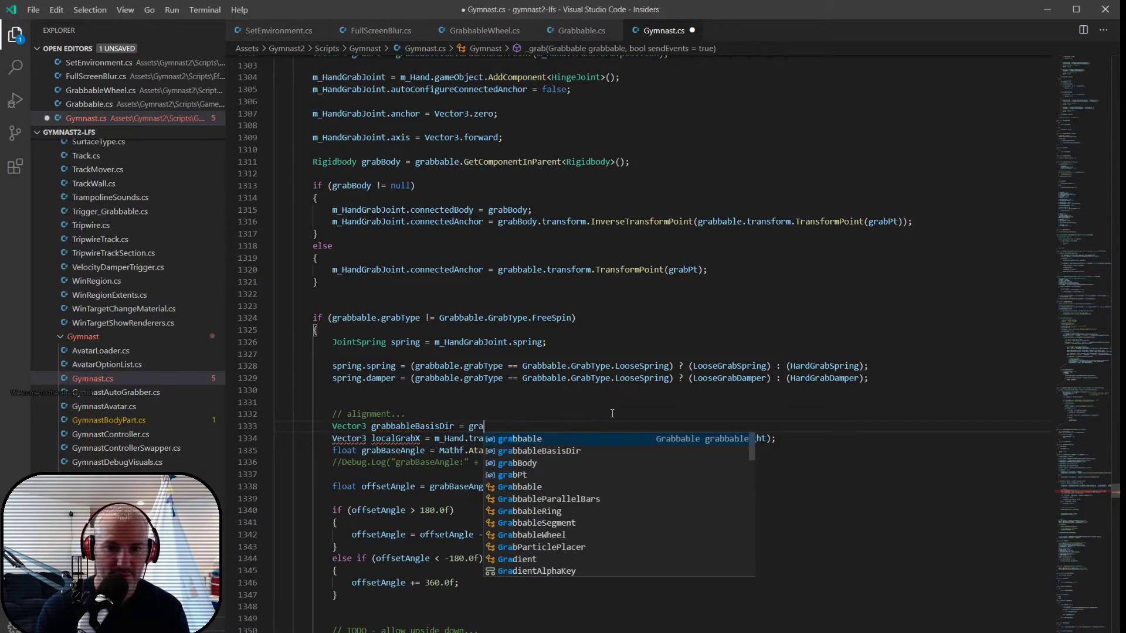
key(Tab)
text(.)
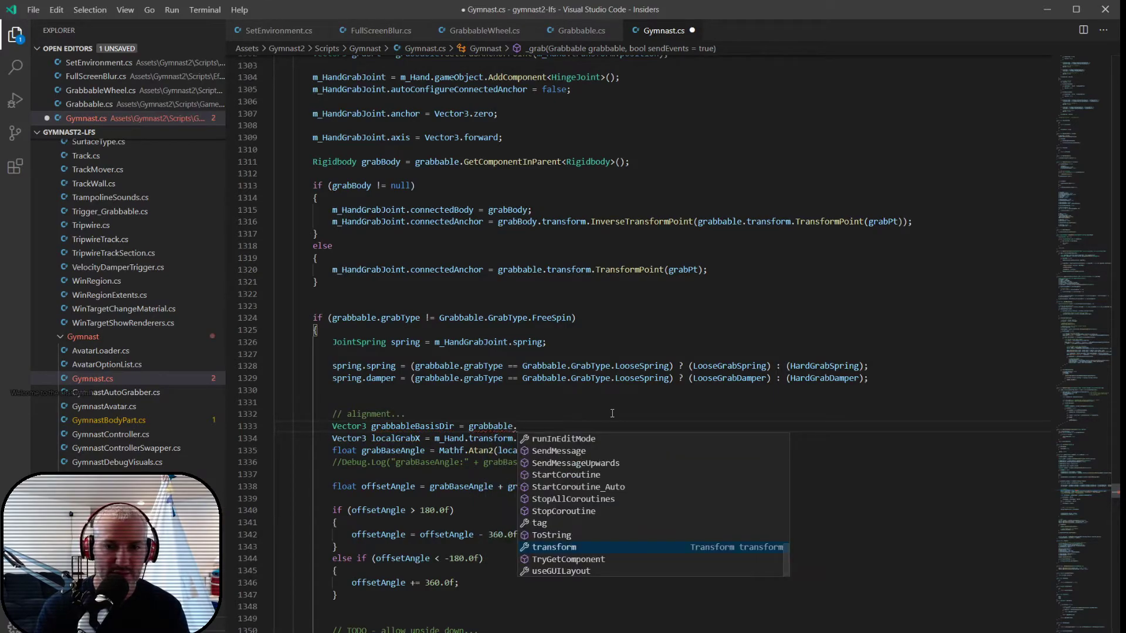
text(GerGrabSpringBasisDirection)
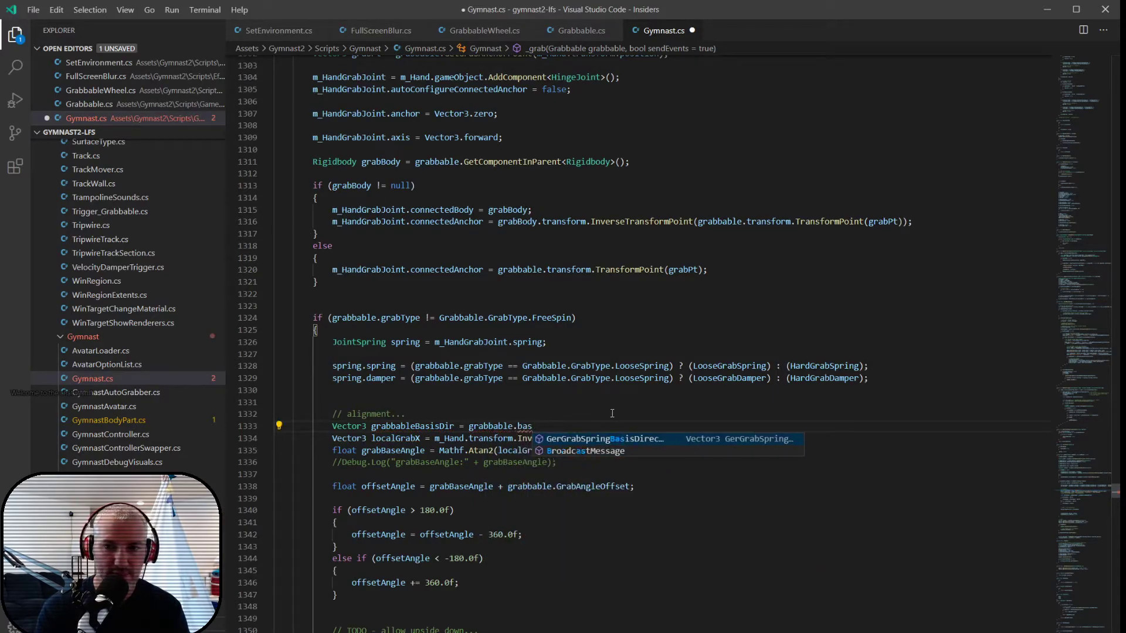
text(();)
key(Return)
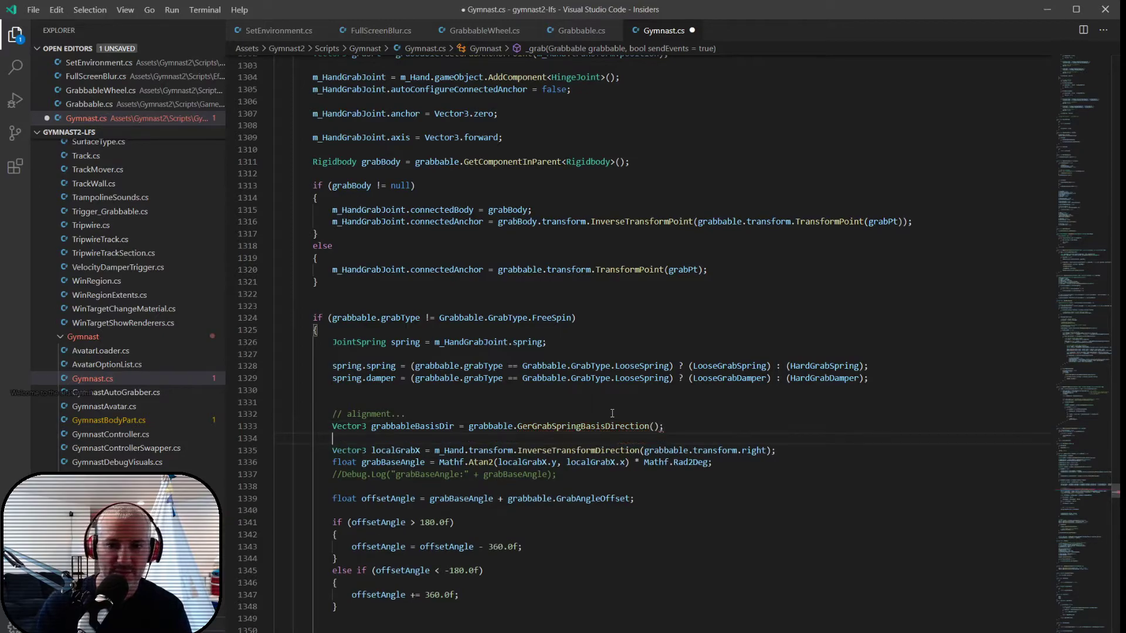
- Correct the called method's name to GetGrabSpringBasisDirection in Gymnast.cs and save the file
double_click(526, 427)
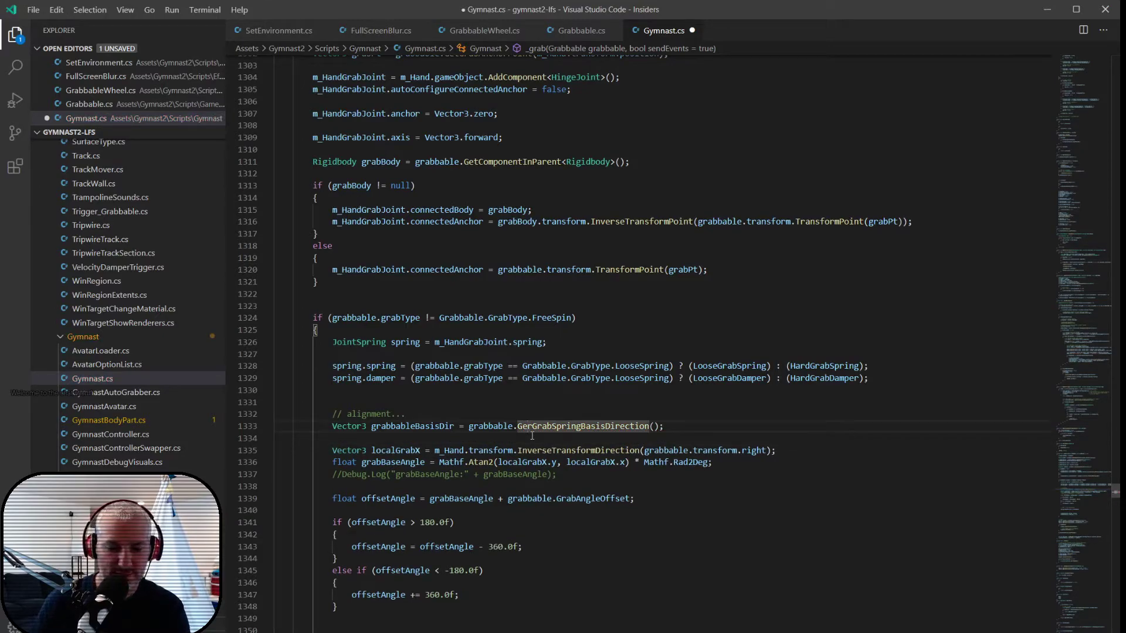
text(GetGrabSpringBasisDirection)
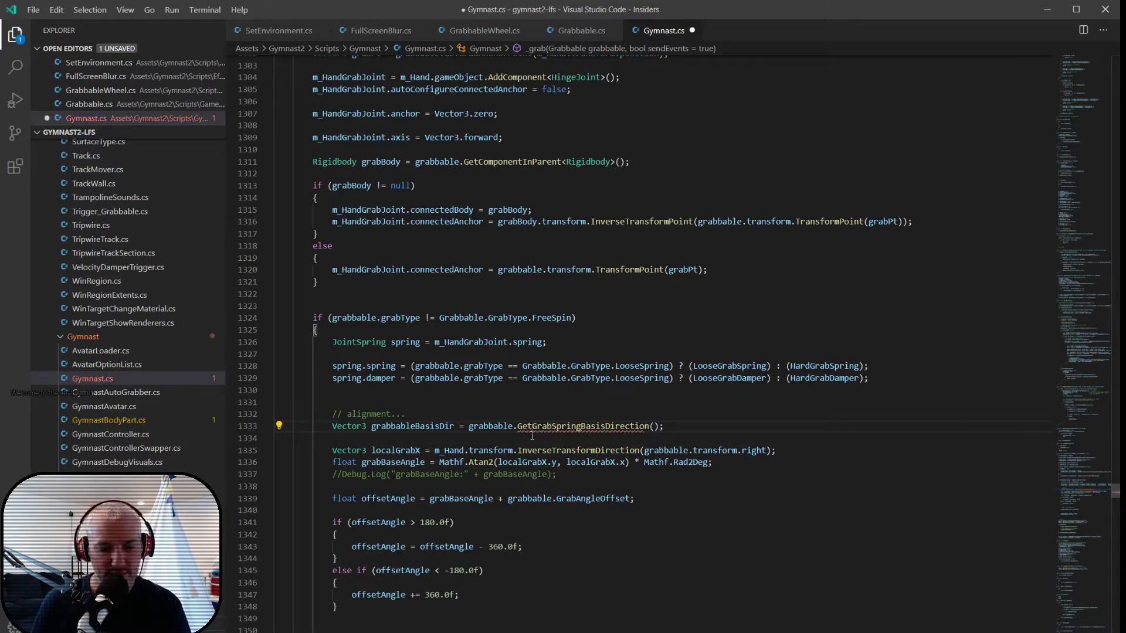
key(ctrl+s)
- Rename the method declaration in Grabbable.cs to GetGrabSpringBasisDirection to match the call, and save the file
double_click(546, 427)
key(ctrl+c)
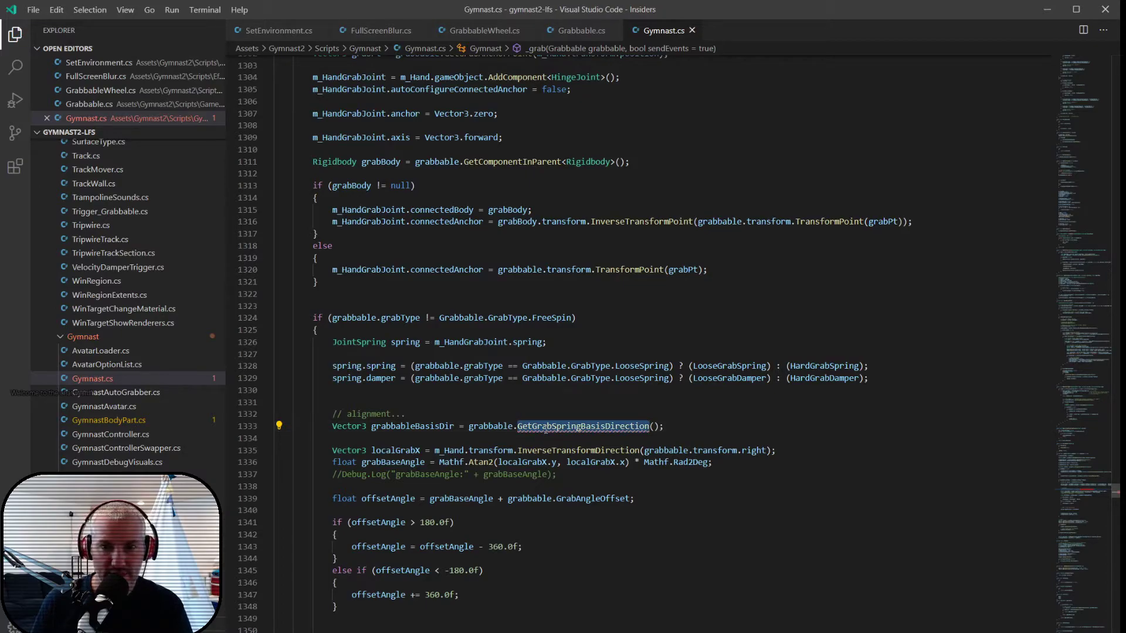
click(578, 30)
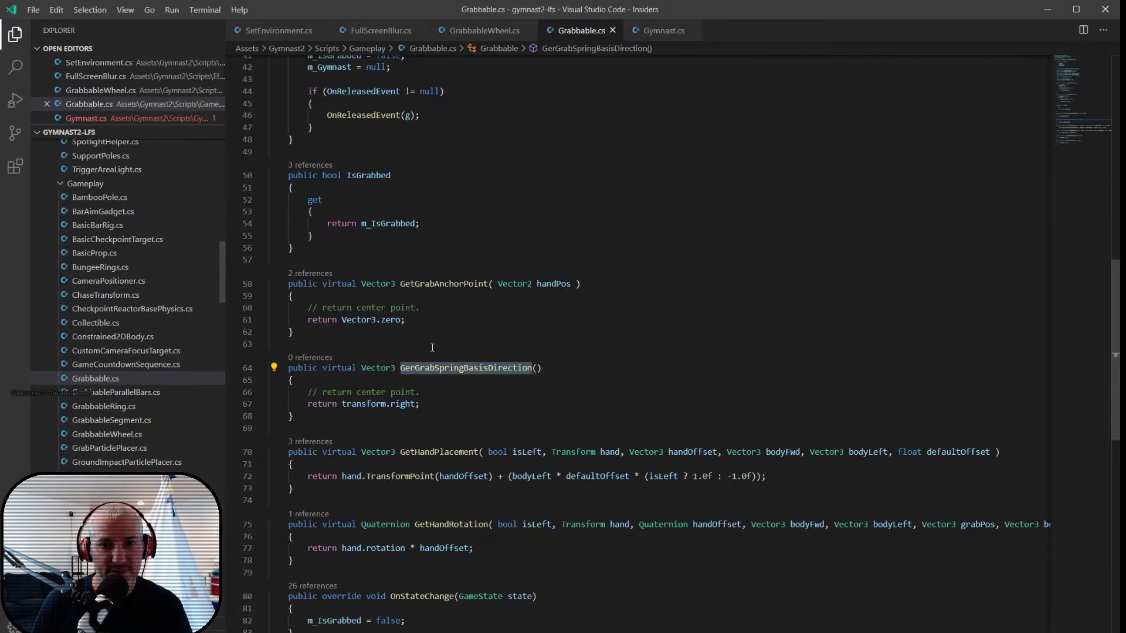
key(ctrl+v)
key(ctrl+s)
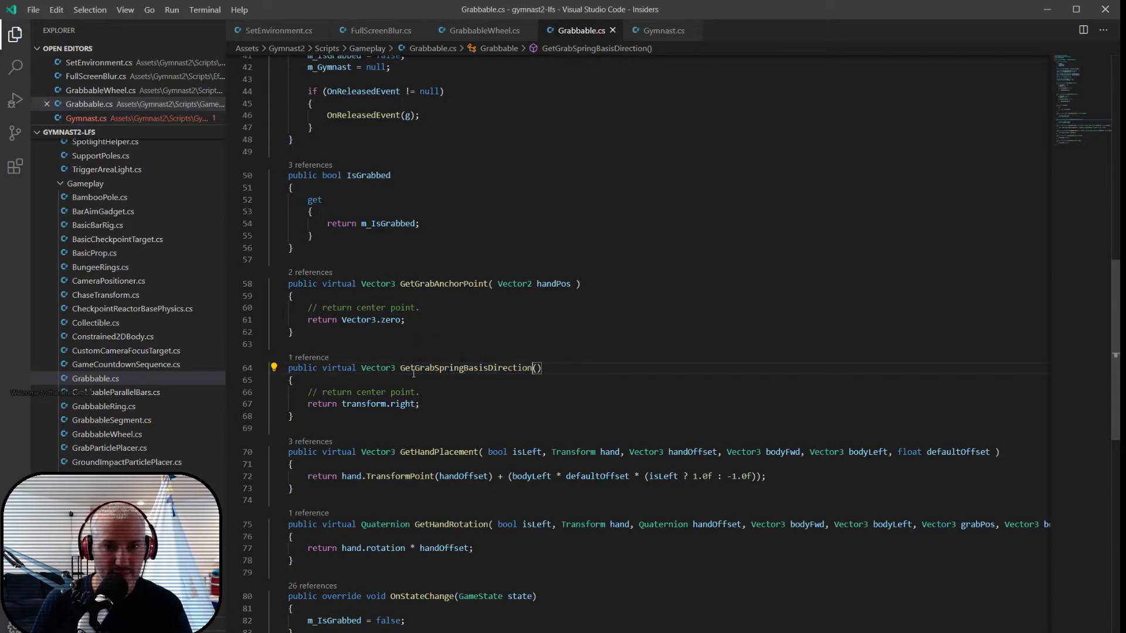
- In Gymnast.cs, replace grabbable.transform.right in the localGrabX line with grabbableBasisDir and save the file
key(ctrl+Tab)
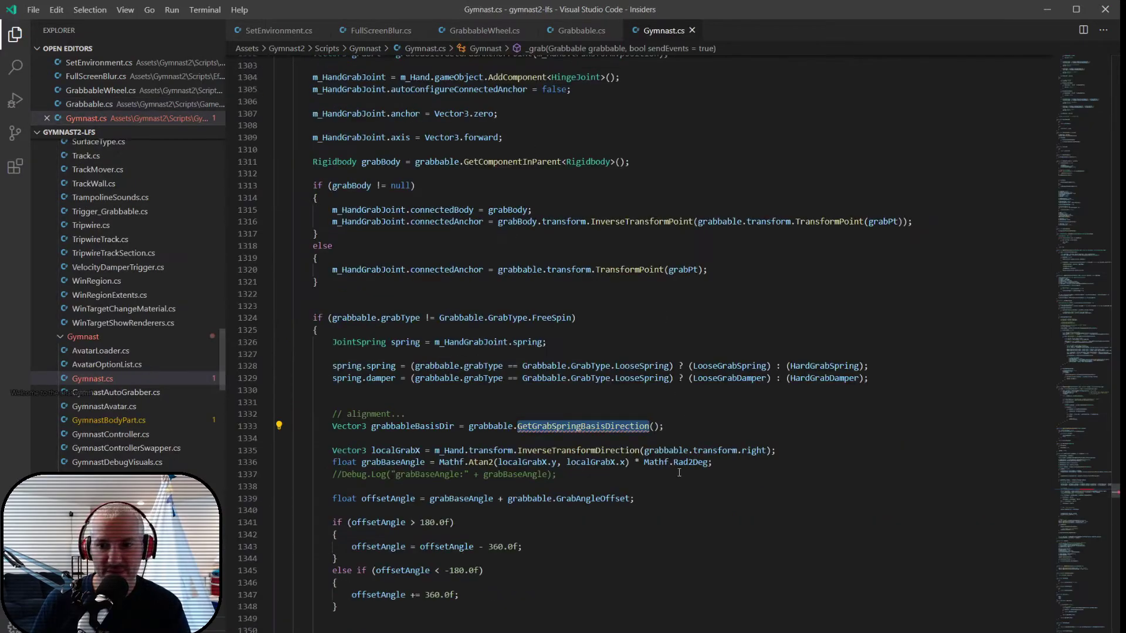
drag(644, 451, 768, 450)
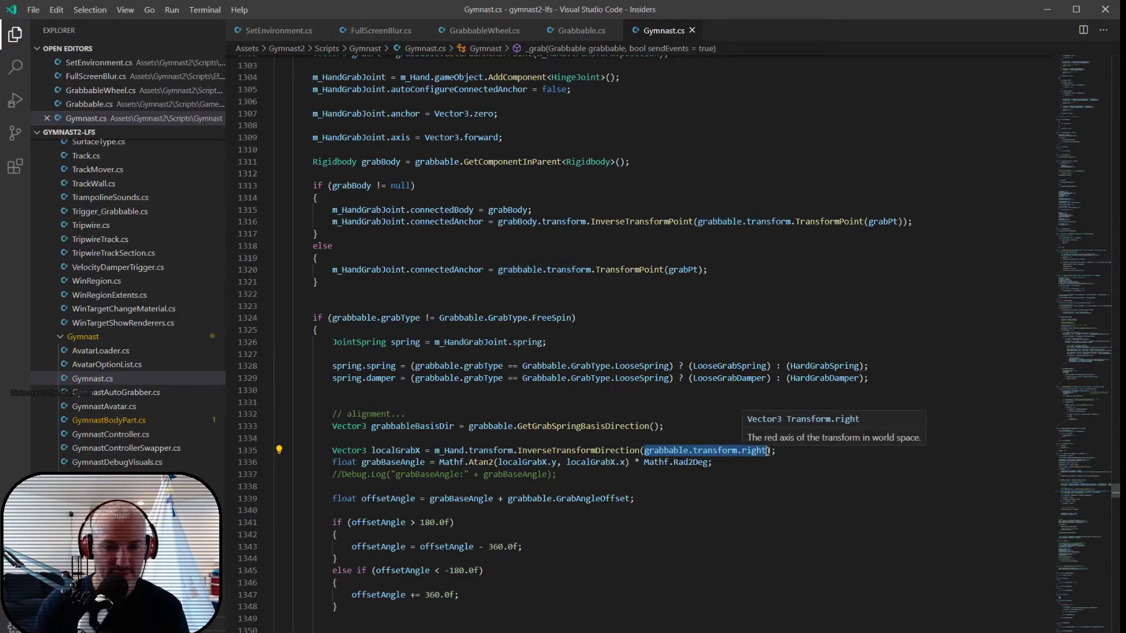
text(grabba)
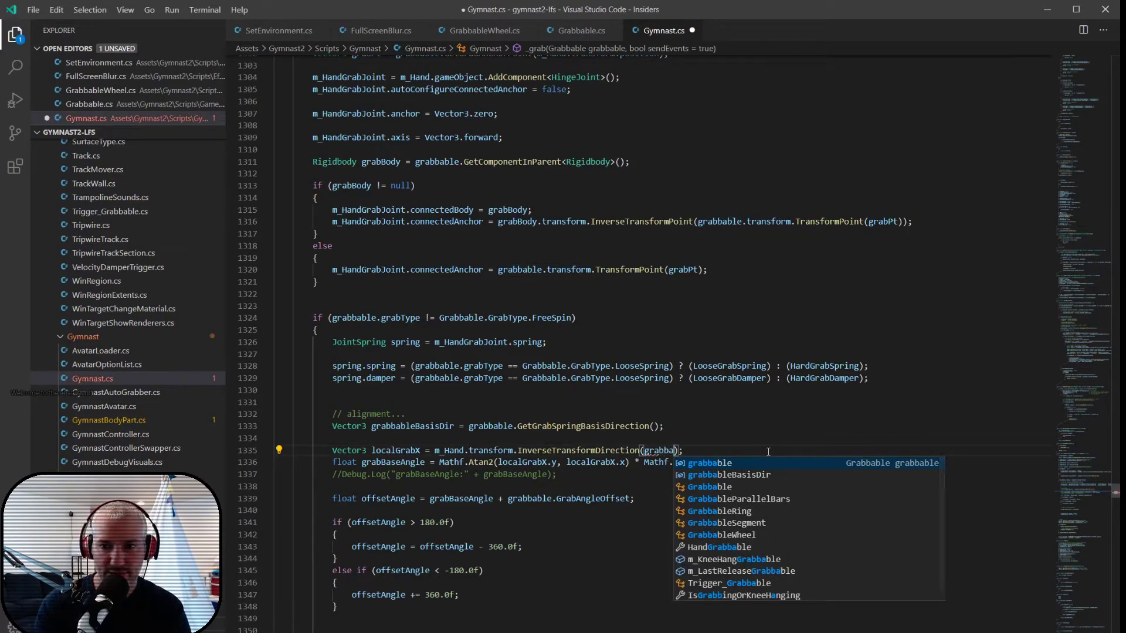
key(Down)
key(Tab)
key(ctrl+s)
key(Up)
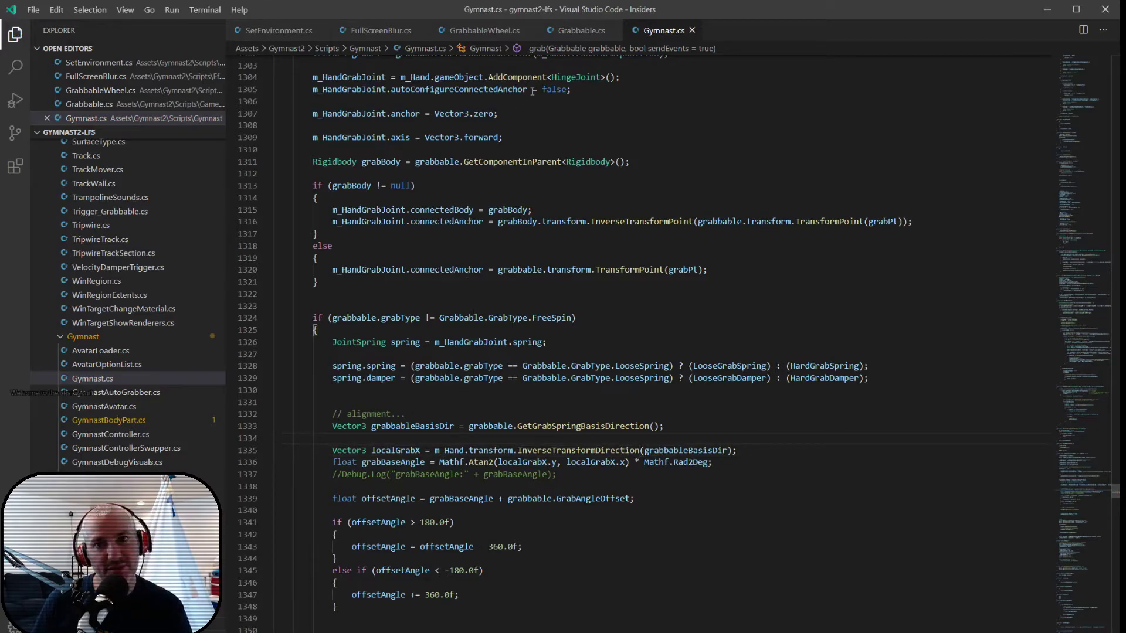
- Copy the GetGrabSpringBasisDirection method from Grabbable.cs into GrabbableWheel.cs, below GetGrabAnchorPoint
click(578, 35)
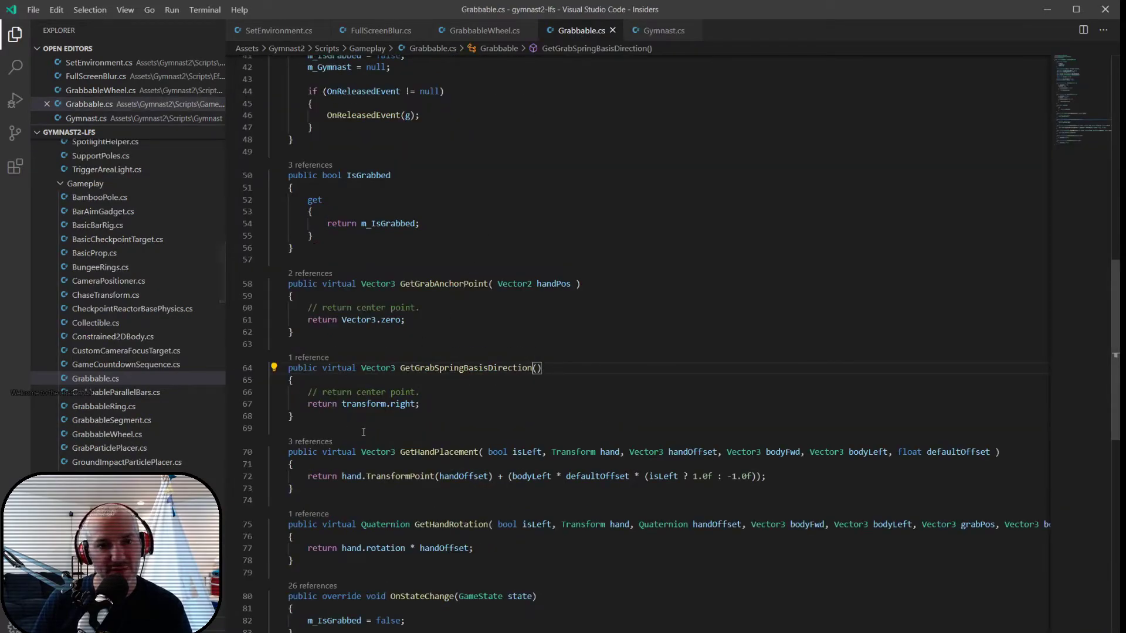
drag(364, 412, 288, 369)
key(ctrl+c)
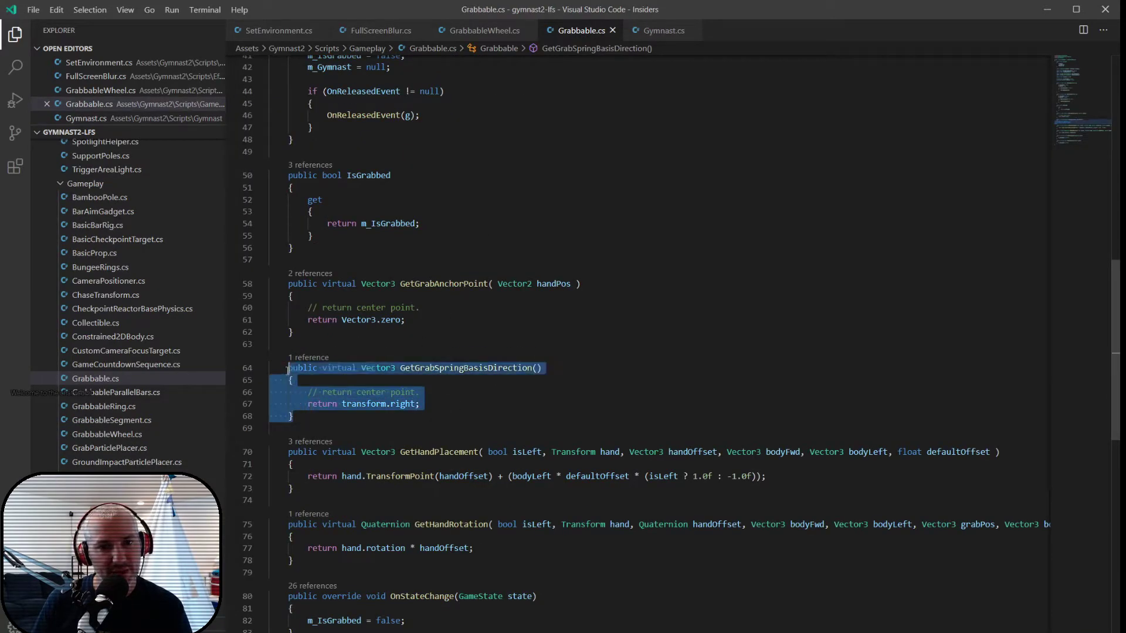
click(479, 32)
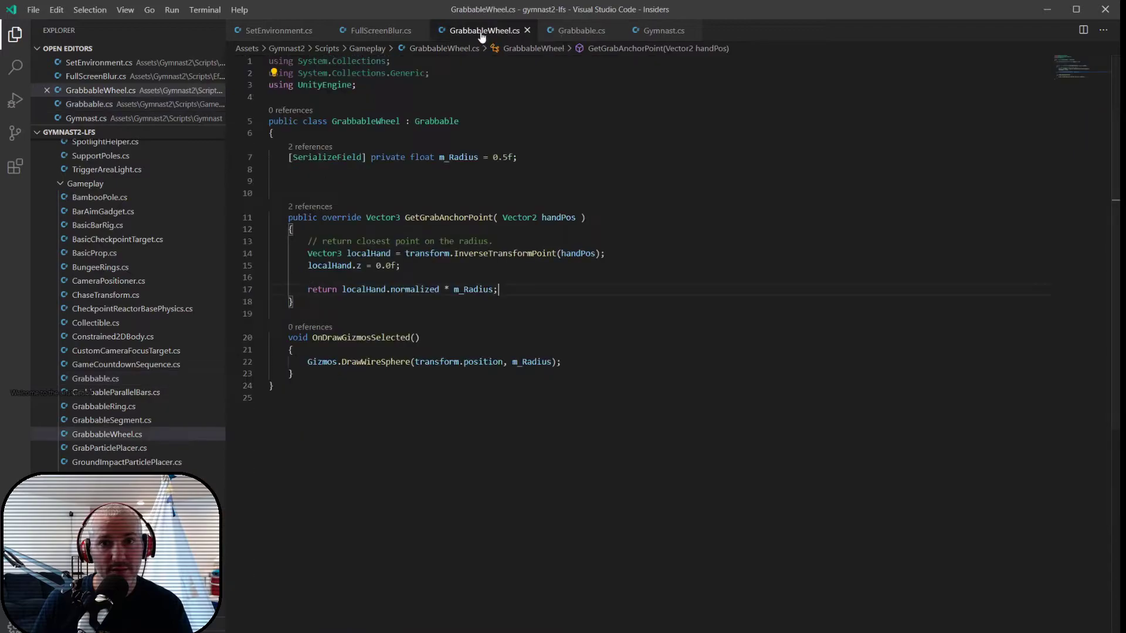
click(314, 302)
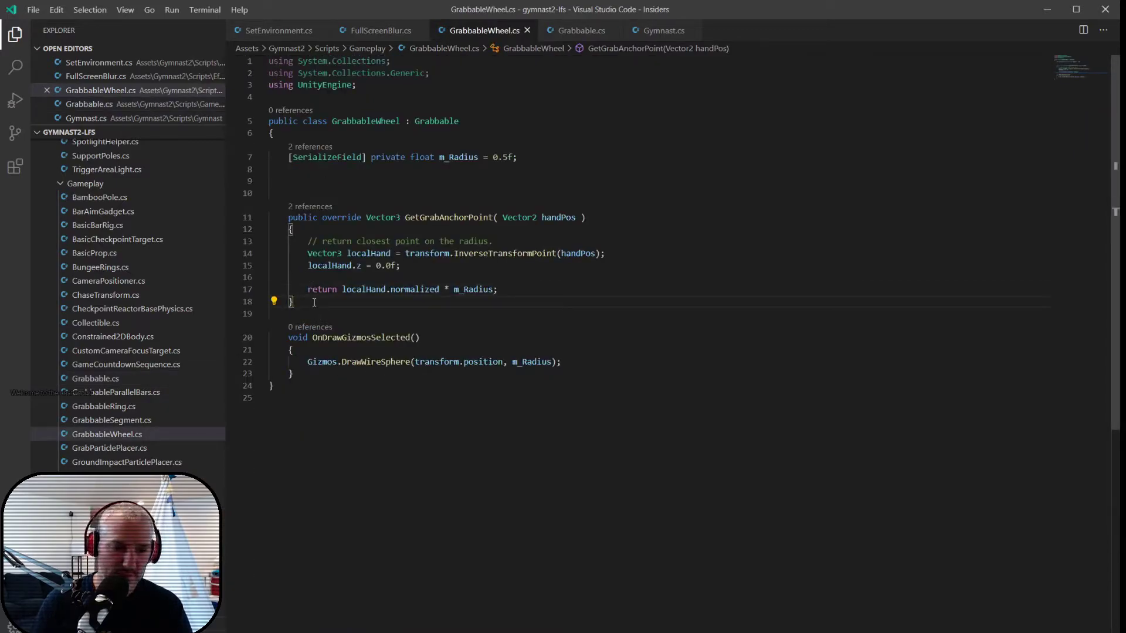
key(Return)
key(Return)
key(ctrl+v)
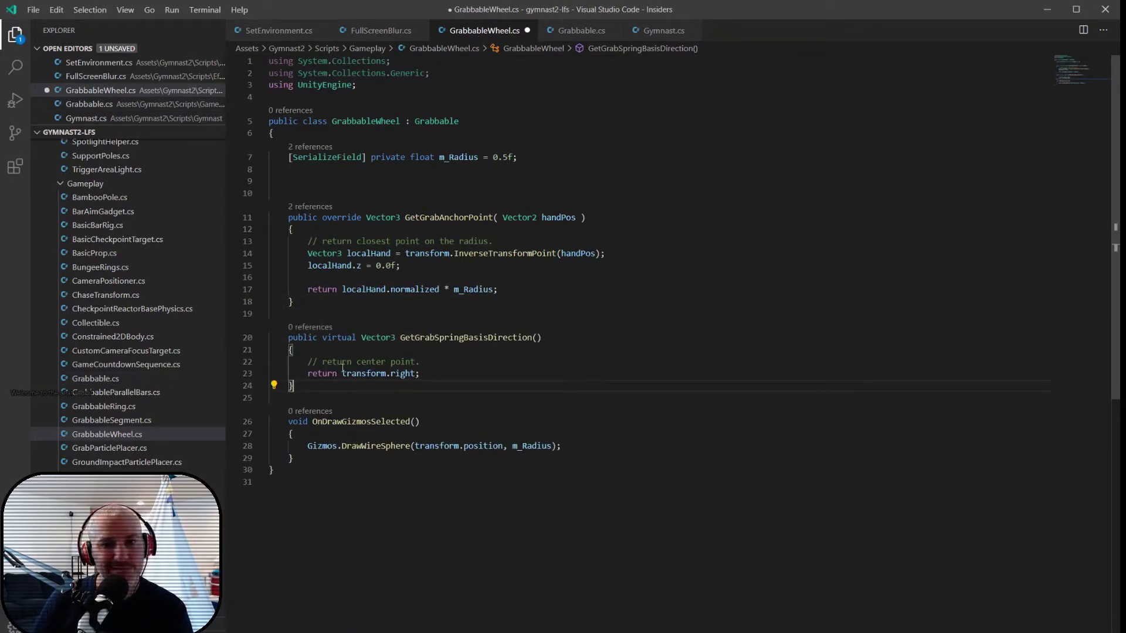
drag(342, 374, 426, 372)
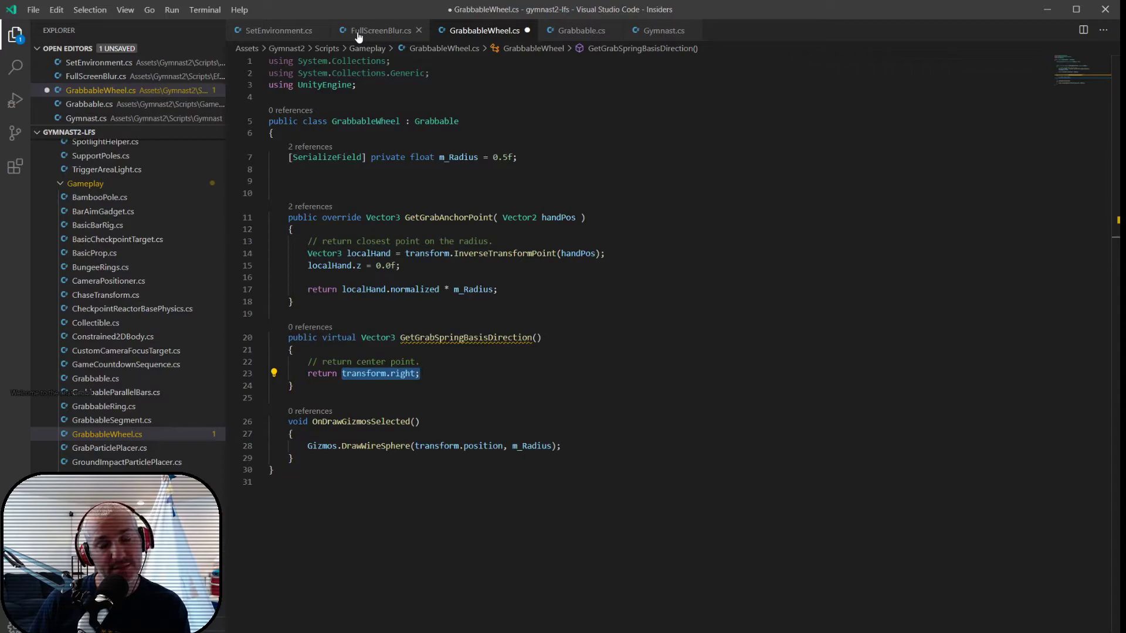
click(581, 30)
click(563, 386)
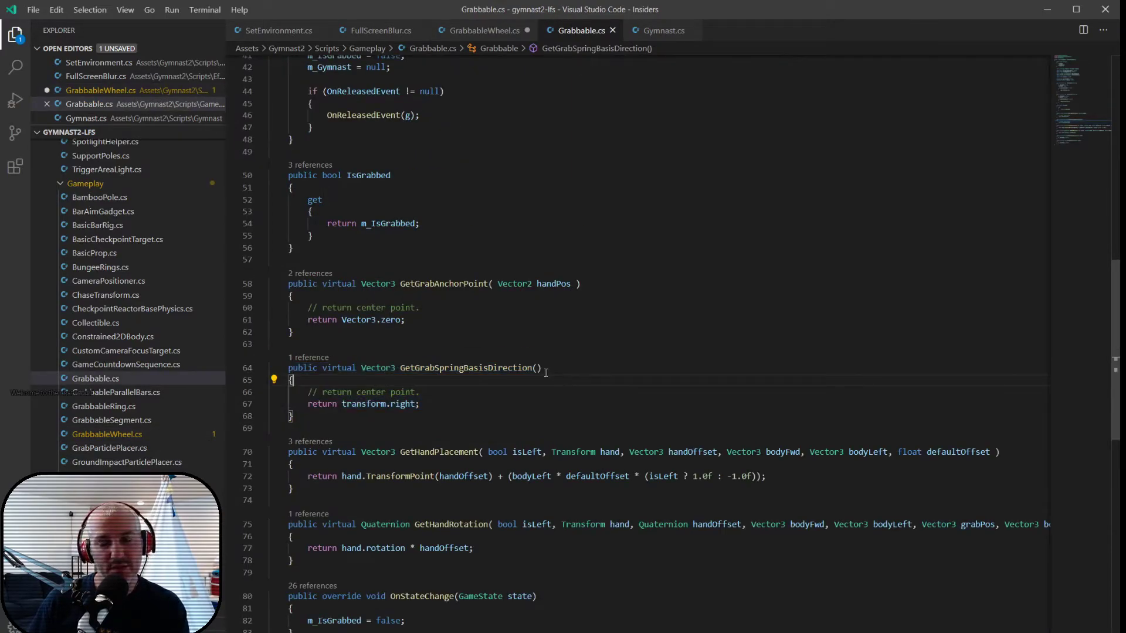
click(478, 32)
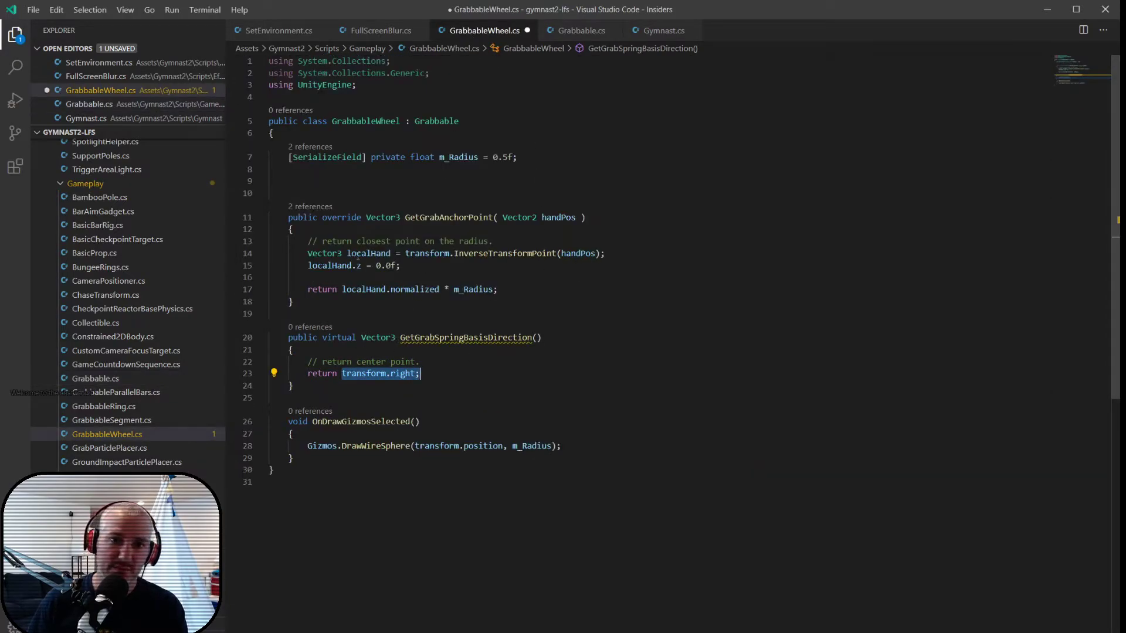
drag(305, 245, 437, 271)
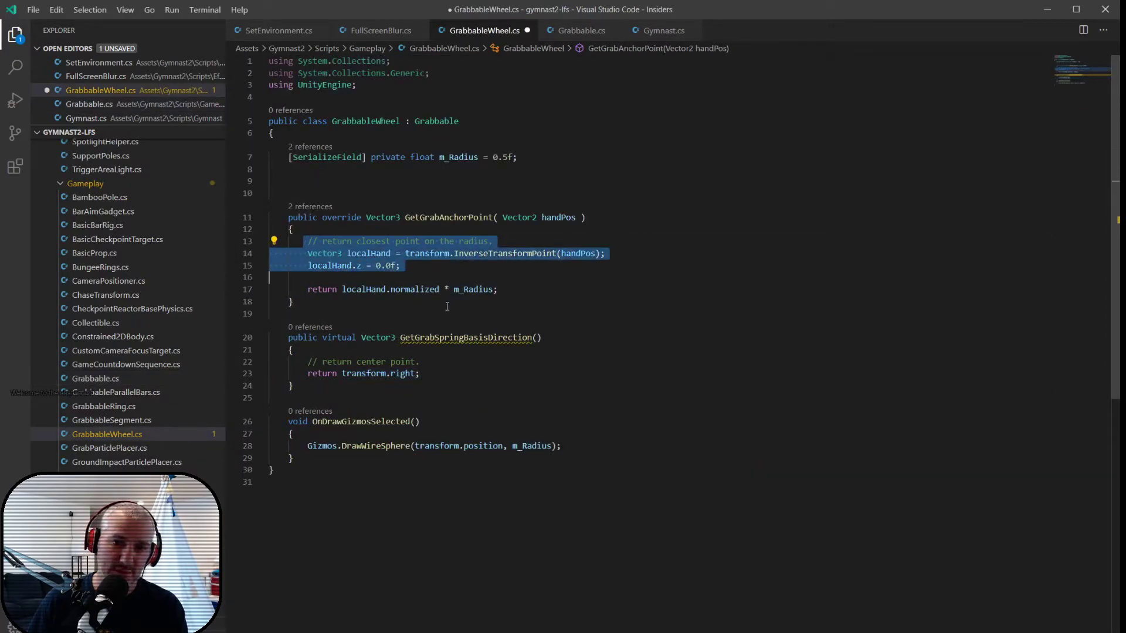
click(453, 357)
- Declare the field private Vector3 m_LocalGrabDir; beneath m_Radius in GrabbableWheel.cs
click(348, 183)
text(private vec)
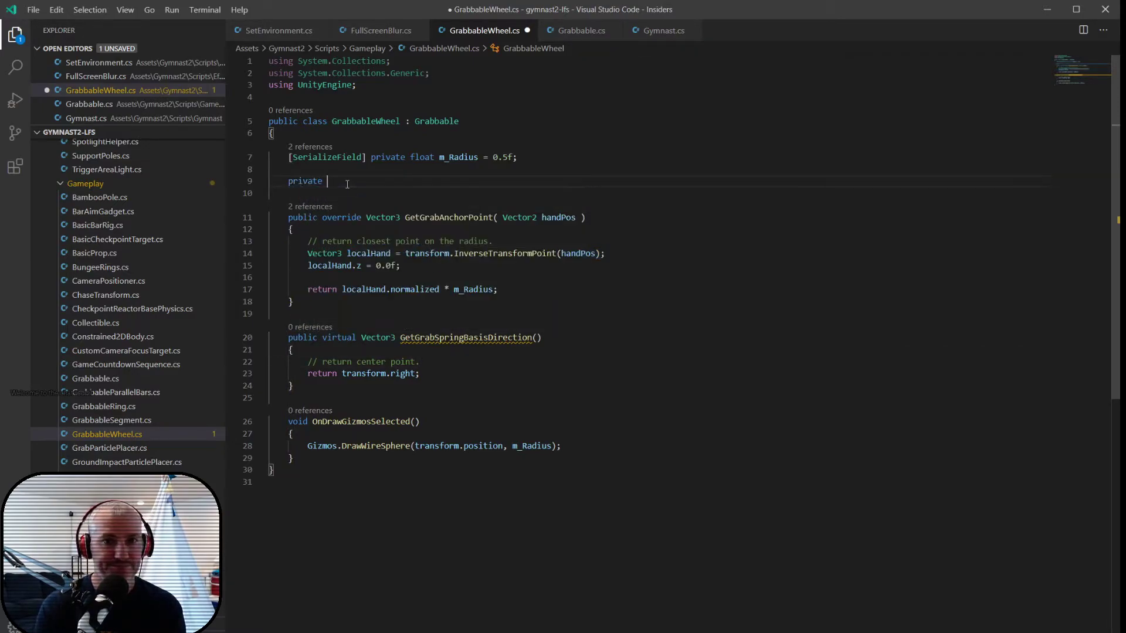
key(Down)
key(Down)
key(Tab)
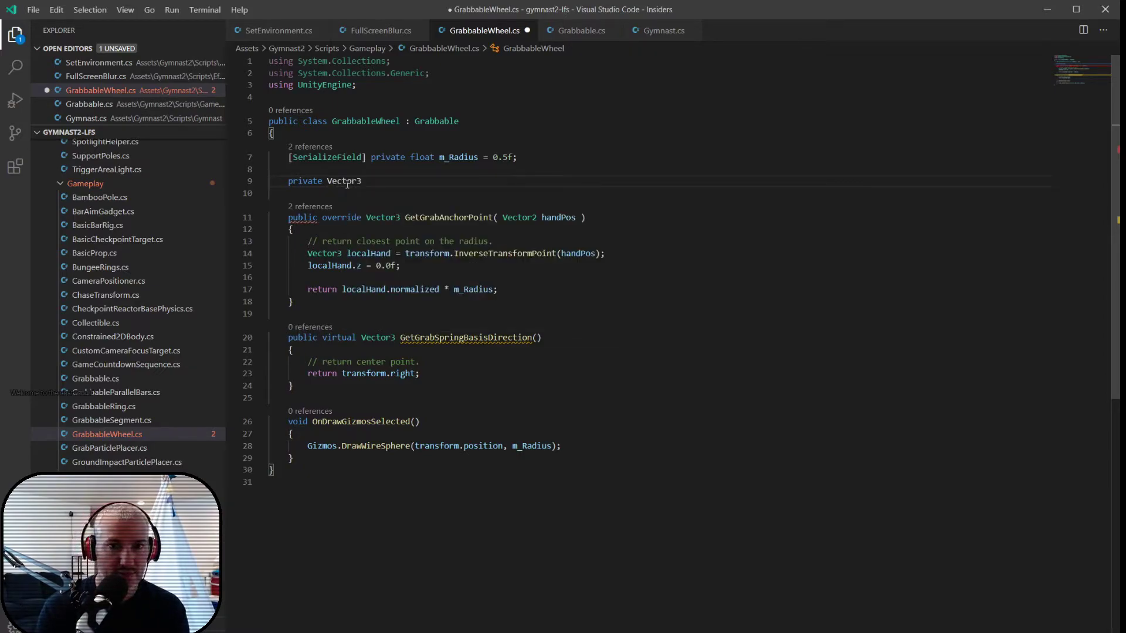
text(m_LocalGrabDir;)
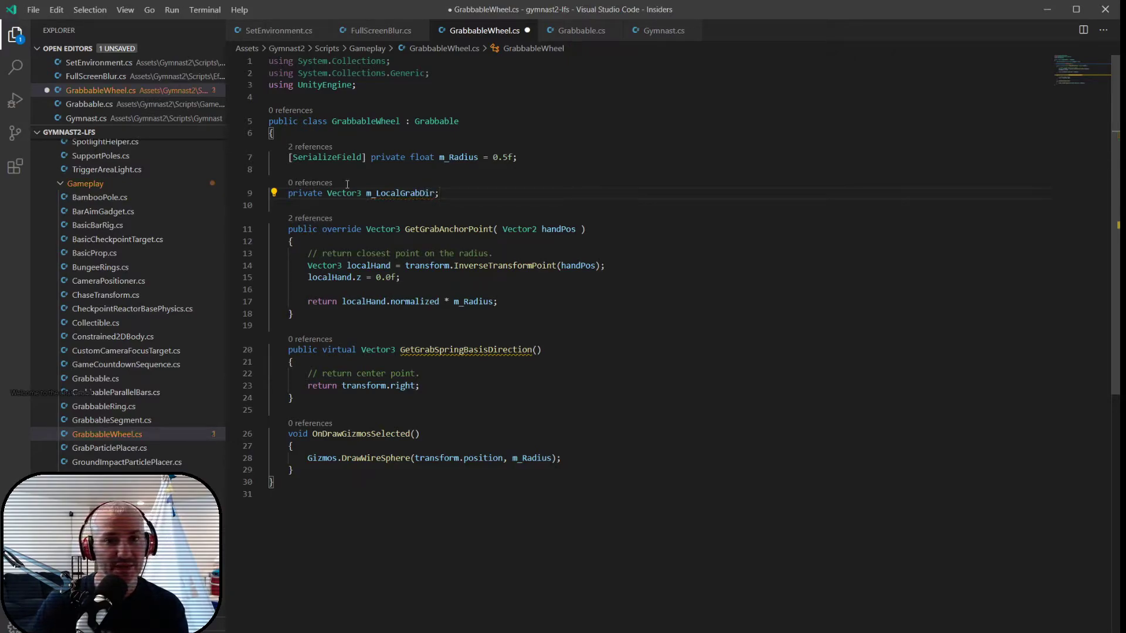
- In GetGrabAnchorPoint, add m_LocalGrabDir = localHand.normalized; after the localHand.z line, separated by a blank line
double_click(392, 193)
key(ctrl+c)
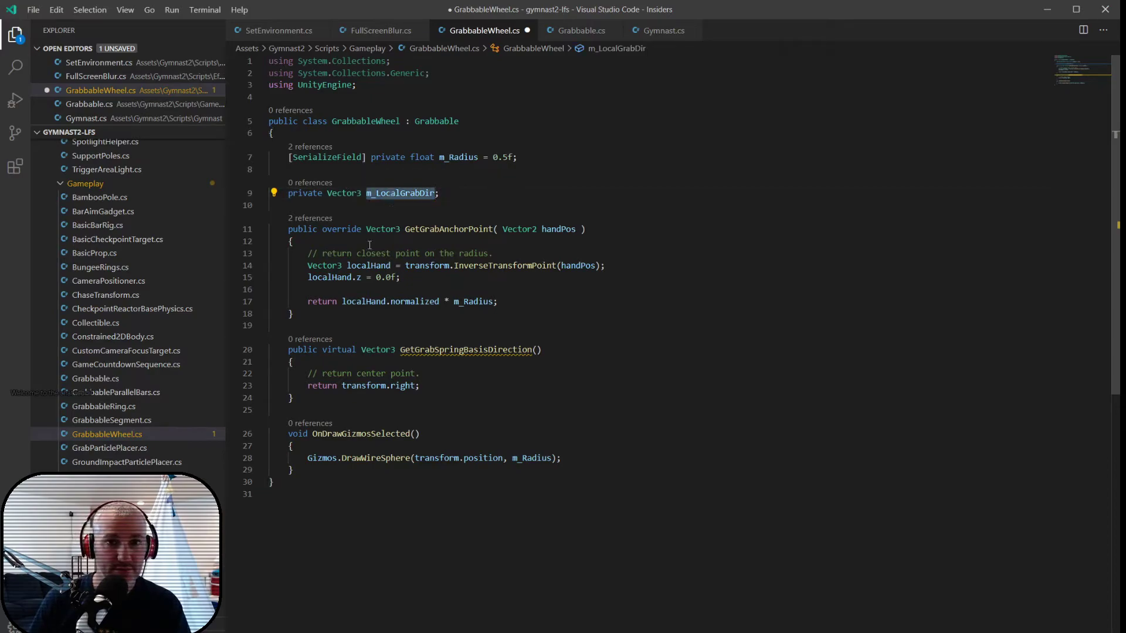
click(410, 281)
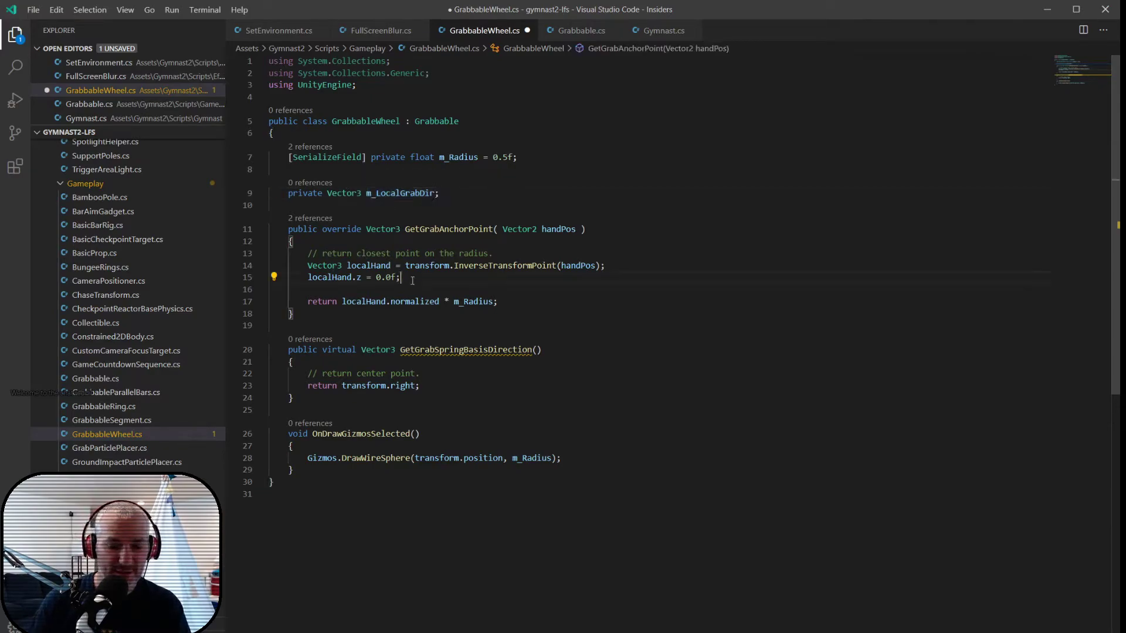
key(Return)
key(Return)
key(ctrl+v)
text(= localHand.normalized;)
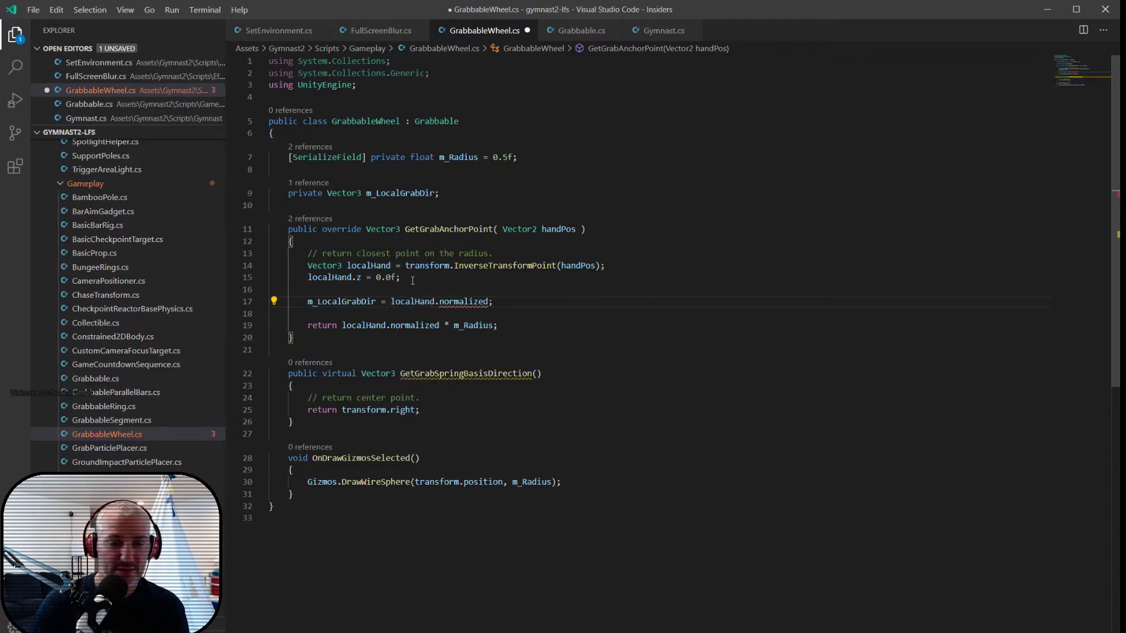
- Replace localHand.normalized in GetGrabAnchorPoint's return statement with m_LocalGrabDir and save the file
click(344, 301)
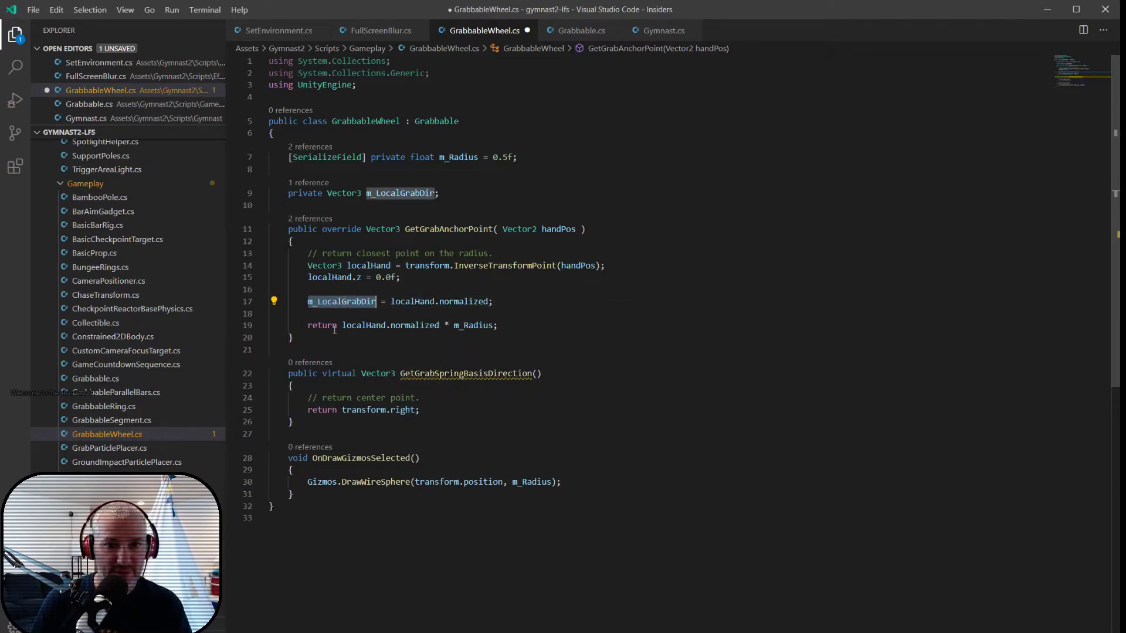
drag(343, 327, 440, 326)
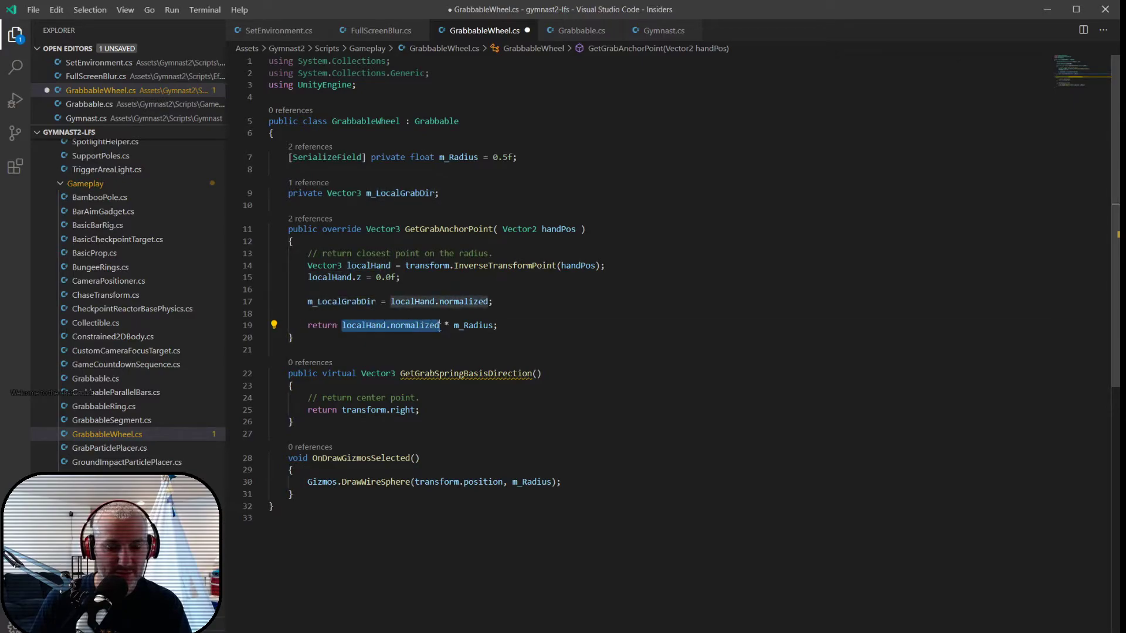
key(ctrl+v)
key(ctrl+s)
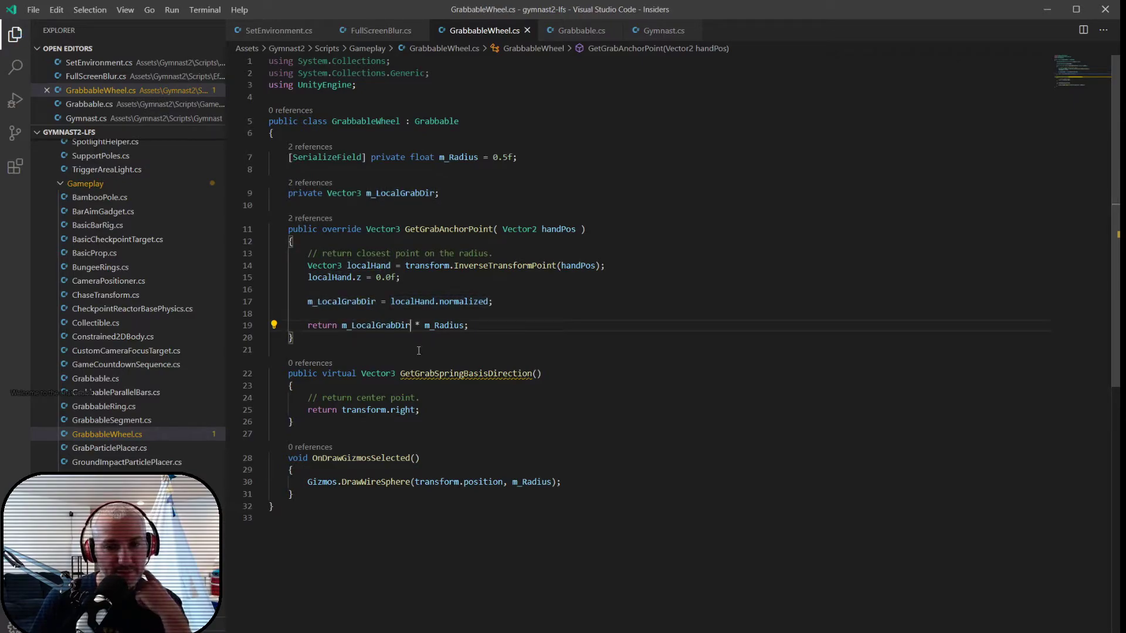
- Replace the comment inside the wheel's GetGrabSpringBasisDirection with "// tangent to grab position"
click(430, 399)
key(shift+Home)
key(BackSpace)
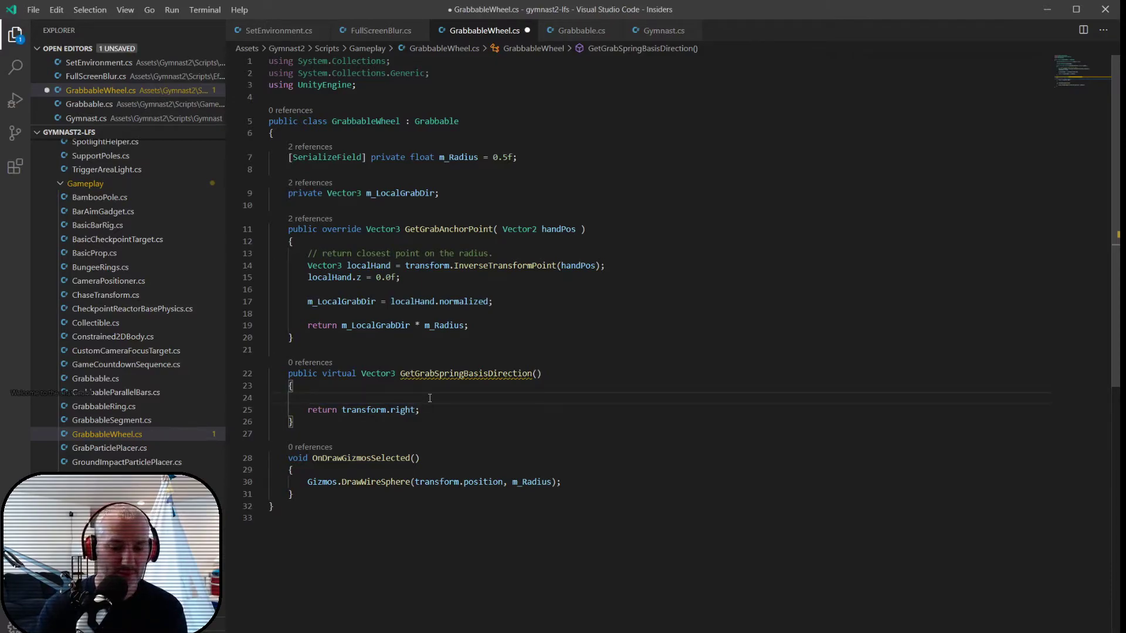
text(// tangent to  grab position)
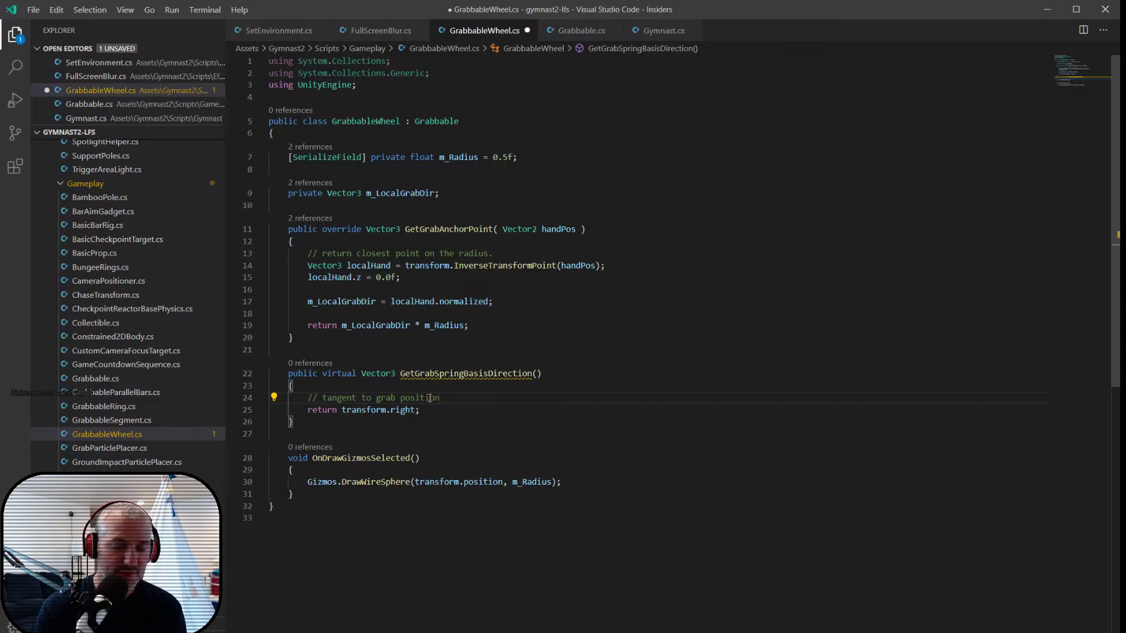
- Below the tangent comment, add the line Vector3 tangent = Vector3.Cross(m_LocalGrabDir, Vector3.forward);
key(Return)
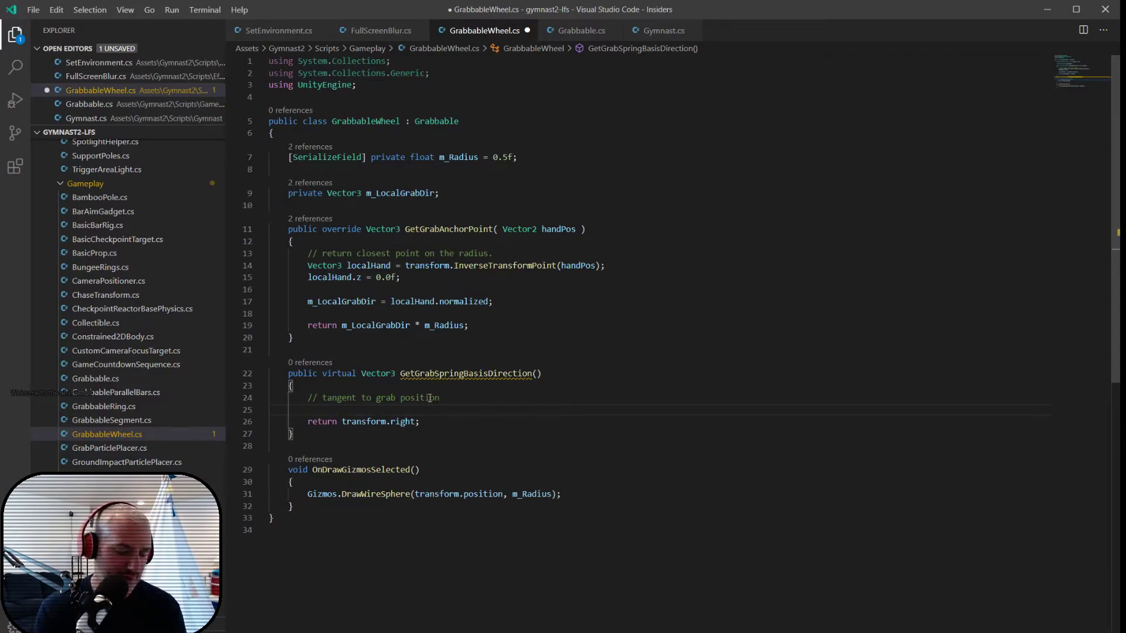
text(Vec)
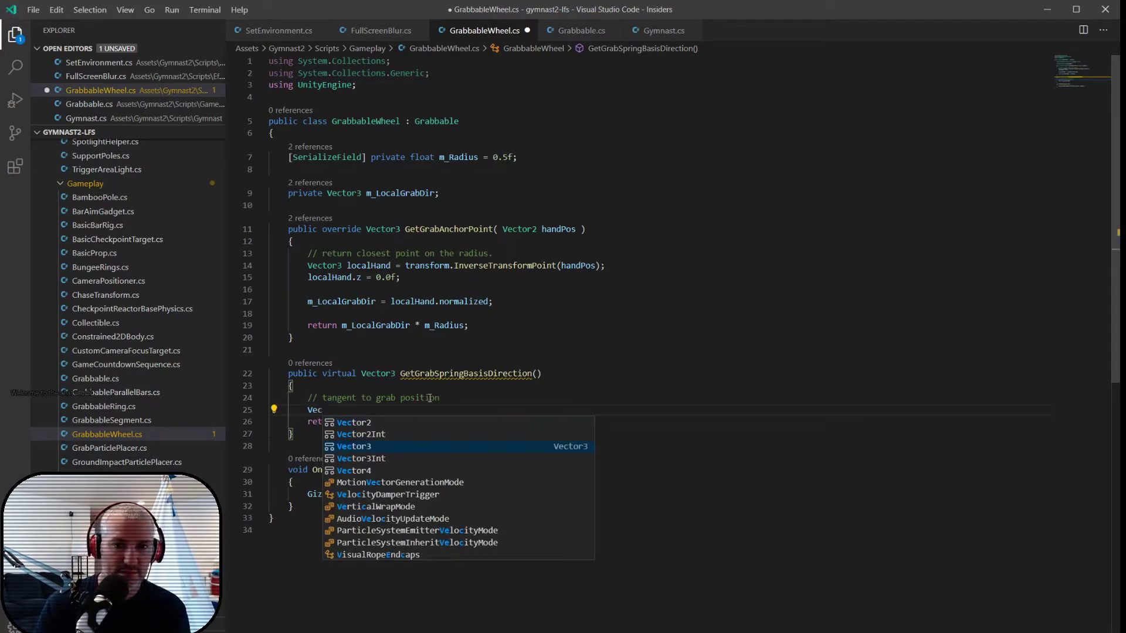
text(tor3 tangnet)
key(BackSpace)
key(BackSpace)
key(BackSpace)
text(ent = )
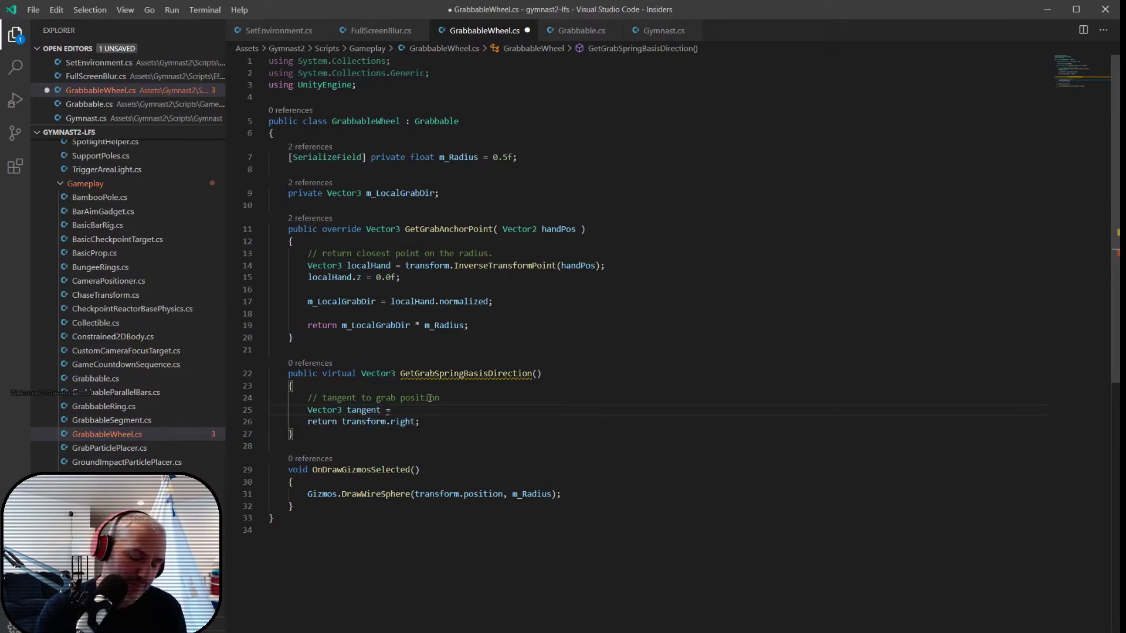
text(Vec)
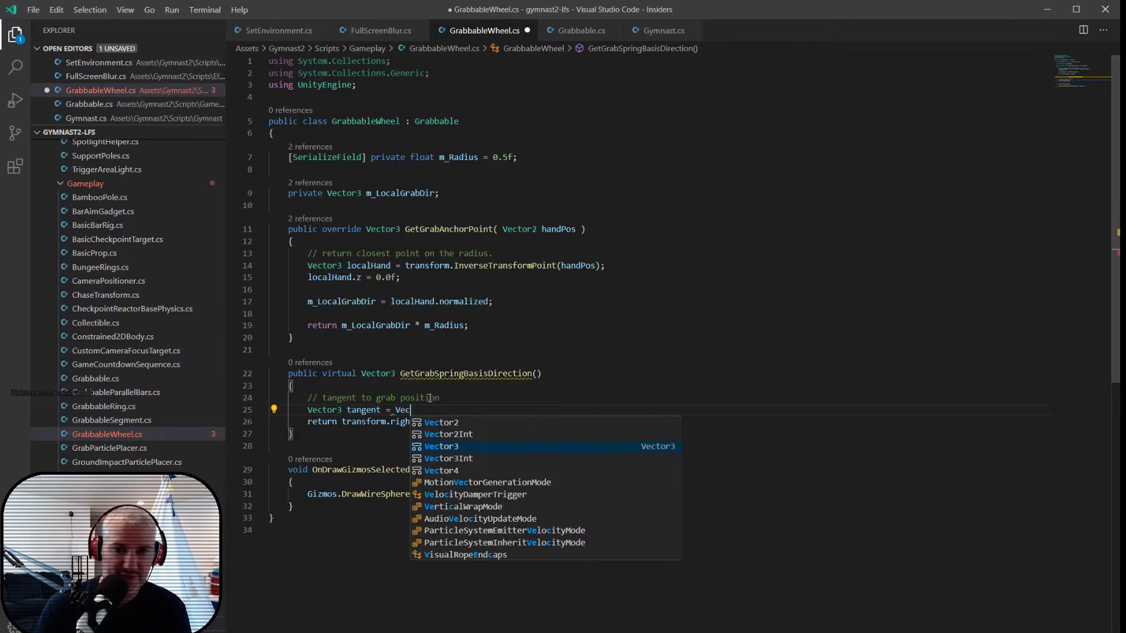
text(tor3.Cross()
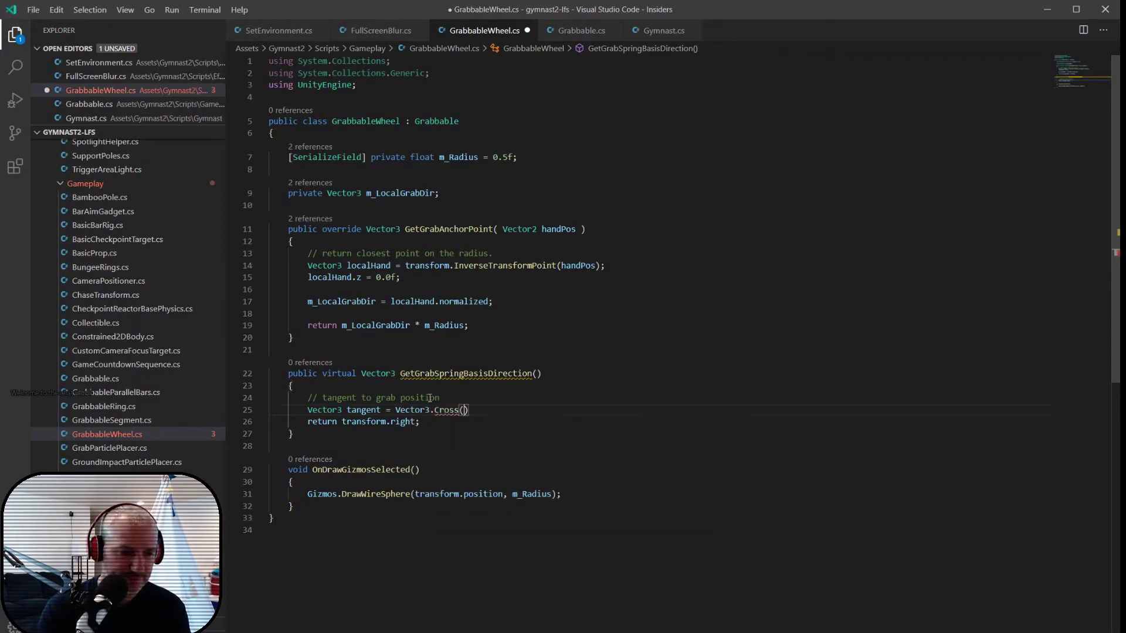
text(m_LocalGrabDir)
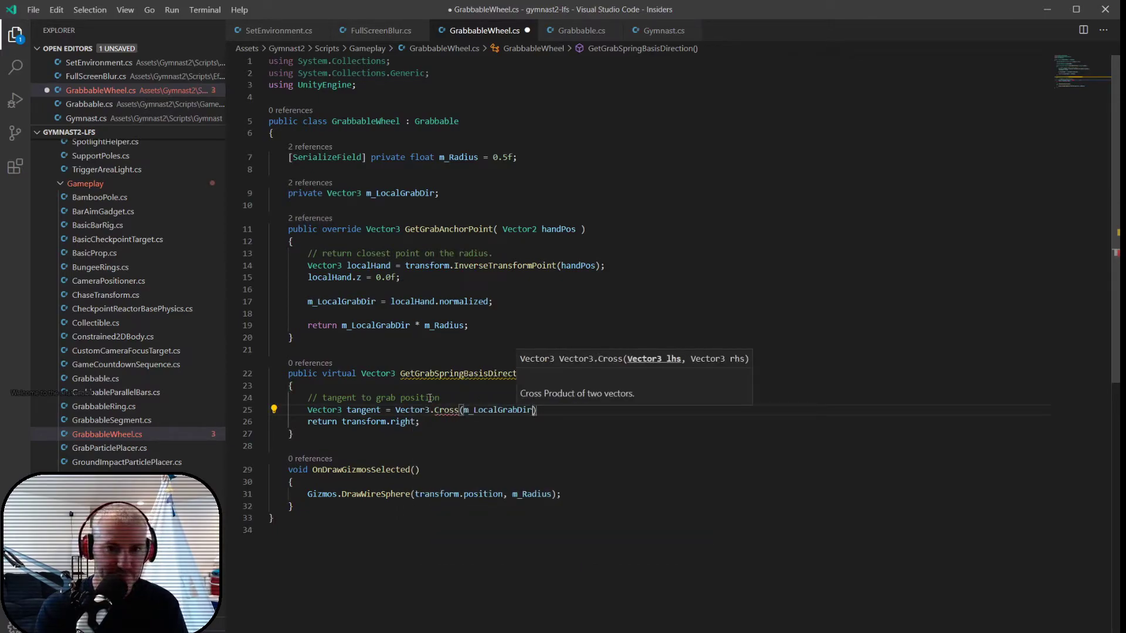
text(, vec)
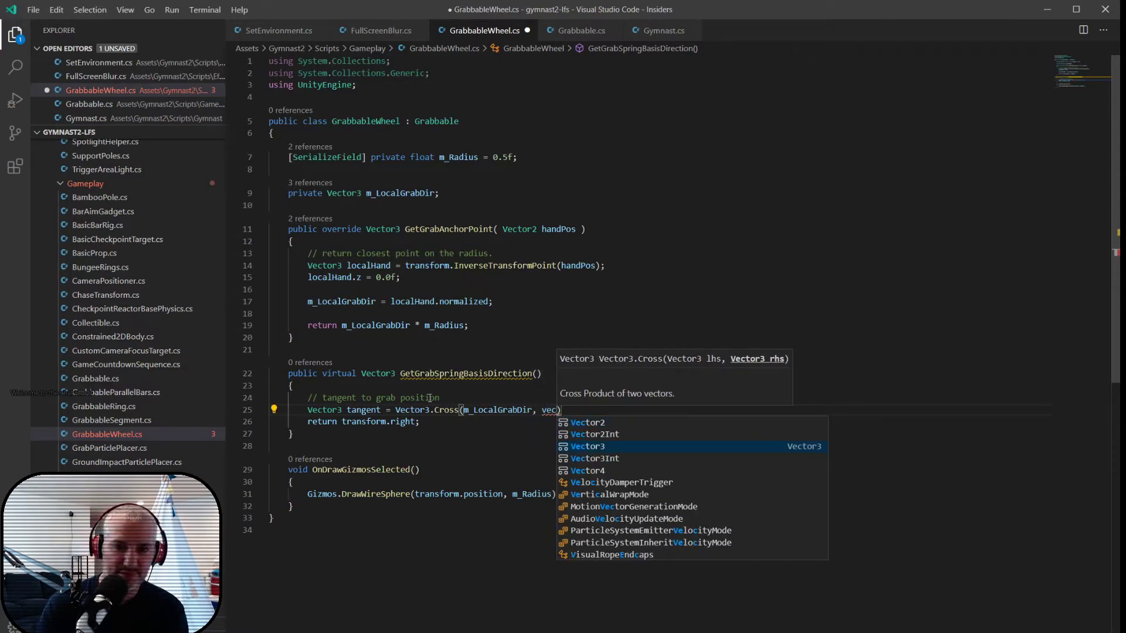
key(Tab)
text(.fo)
key(Tab)
text(;)
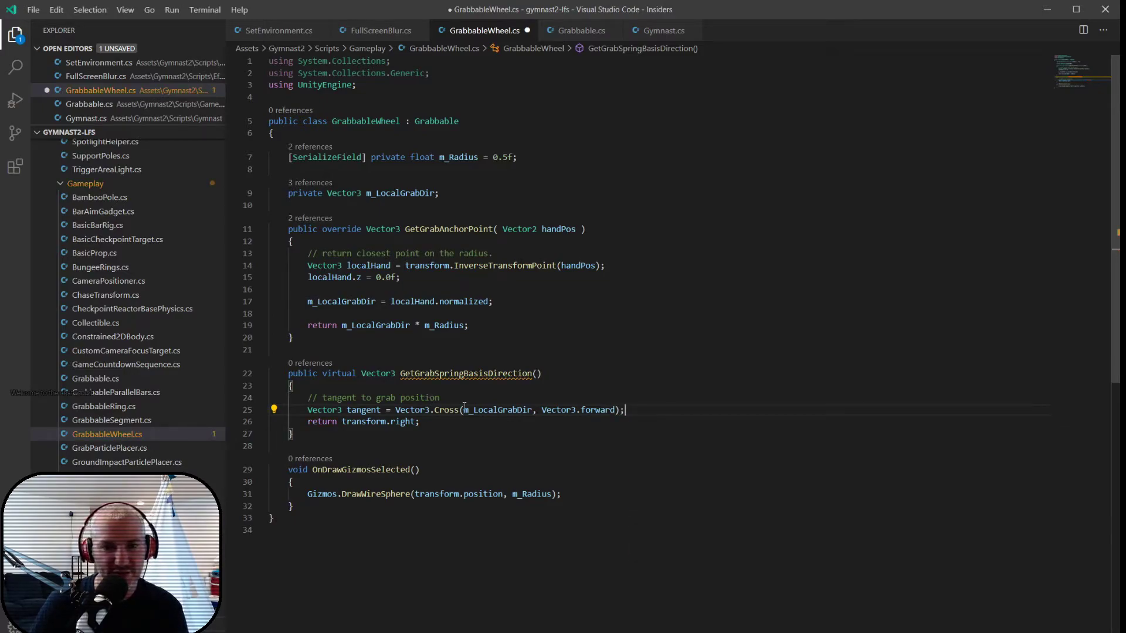
- Move m_LocalGrabDir out of the tangent's cross product into a new line above it: Vector3 worldNormal = transform.TransformDirection(m_LocalGrabDir); followed by a blank line
double_click(478, 410)
key(ctrl+x)
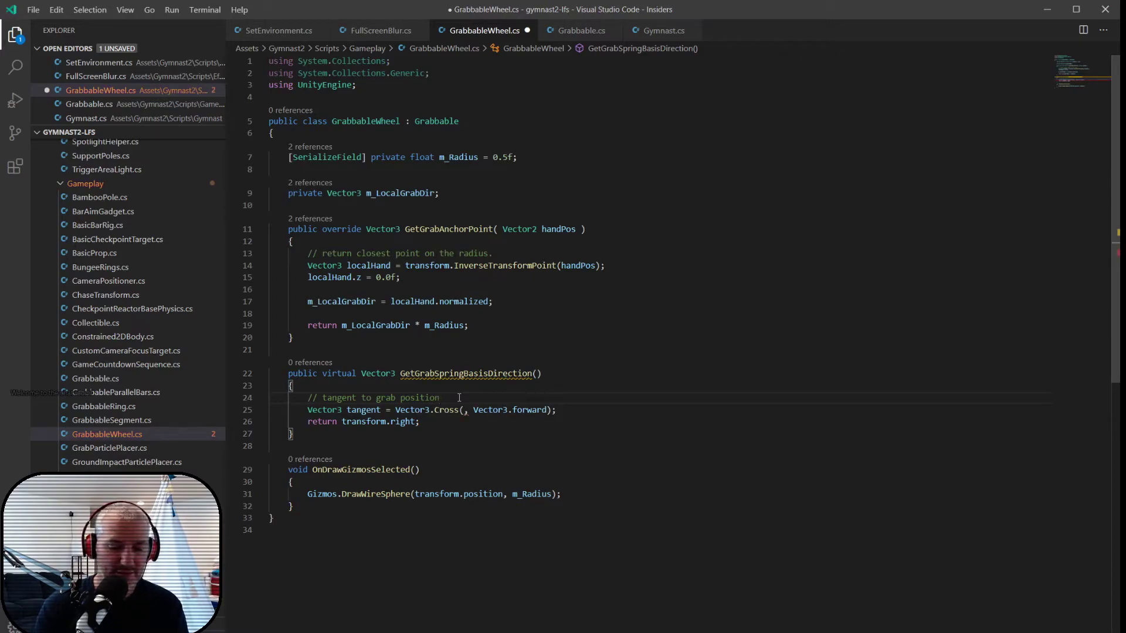
click(459, 398)
key(Return)
text(Vector3 )
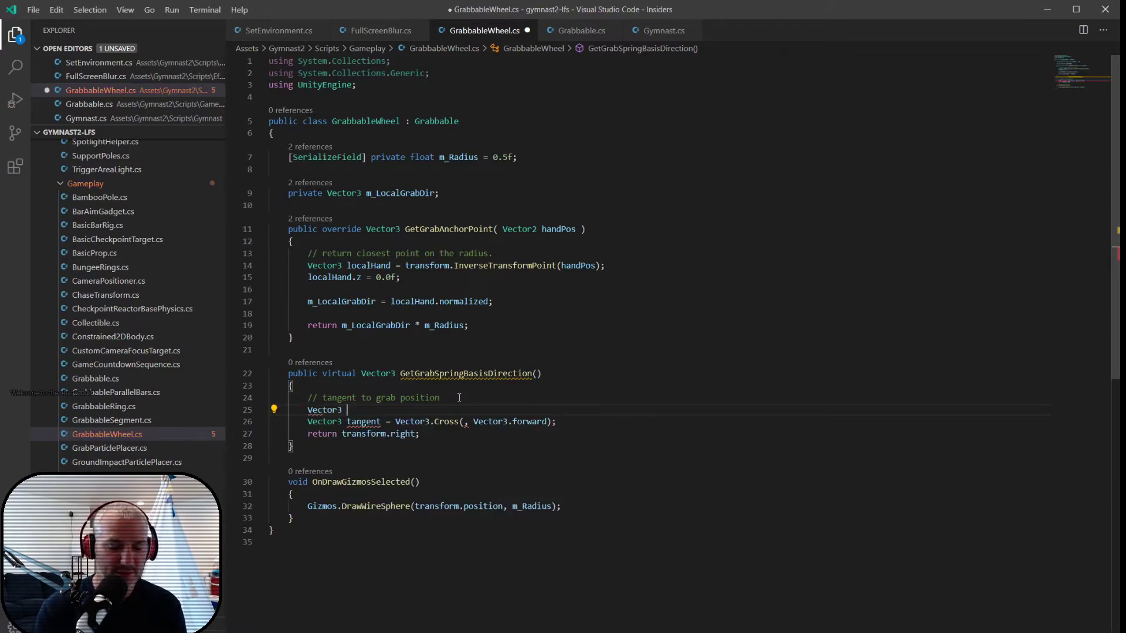
text(worldNormal)
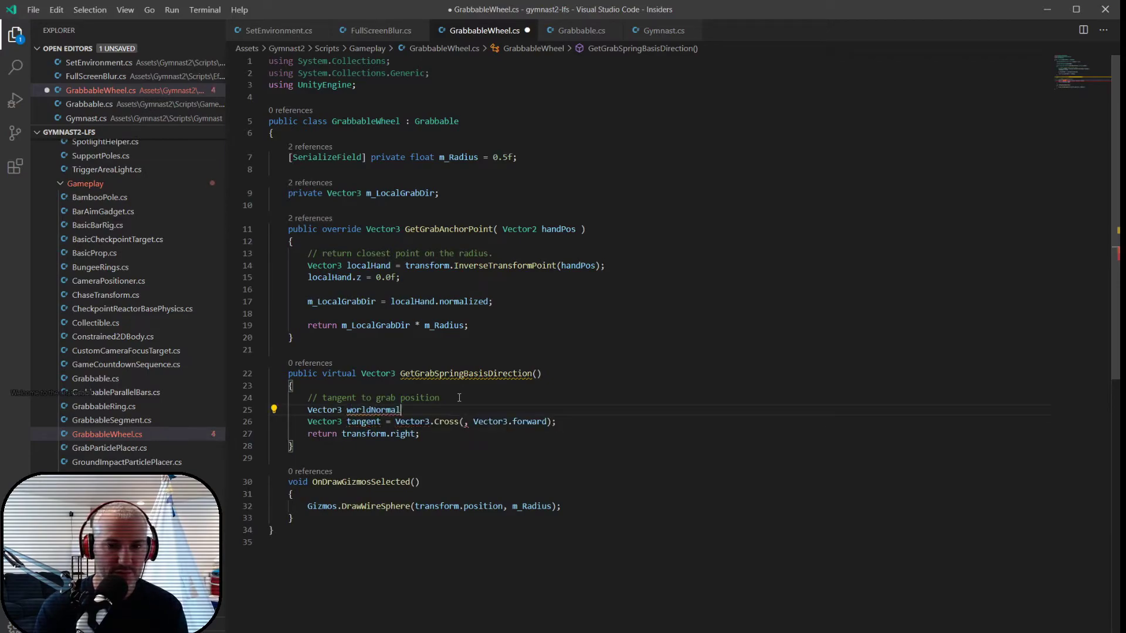
text( = transform)
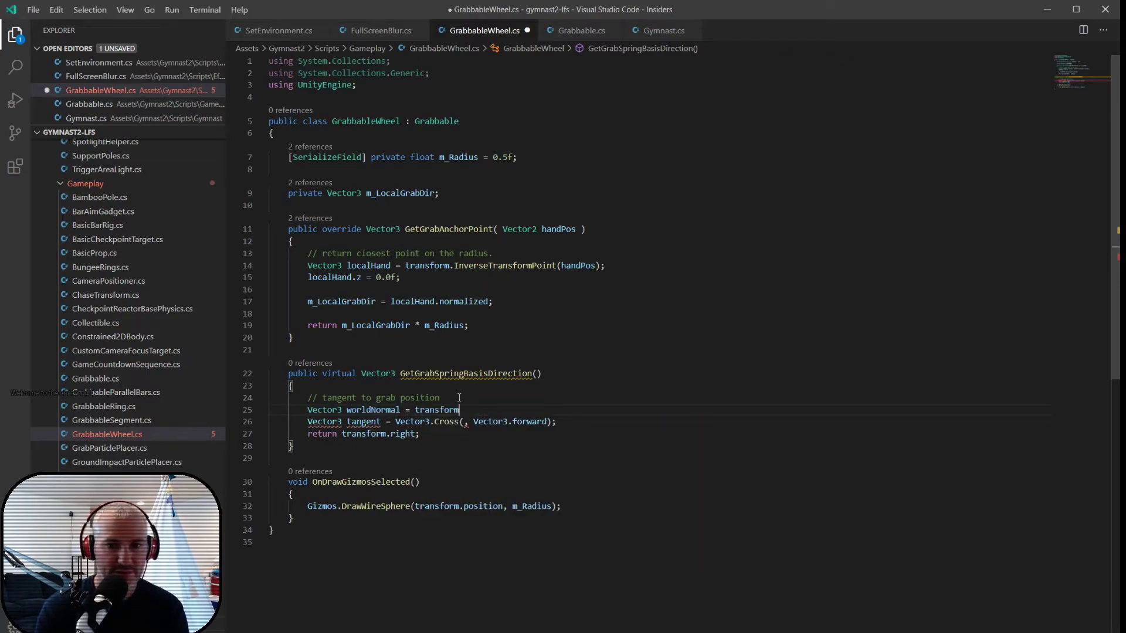
text(.trans)
key(Down)
key(Return)
text(()
key(ctrl+v)
text();)
key(Return)
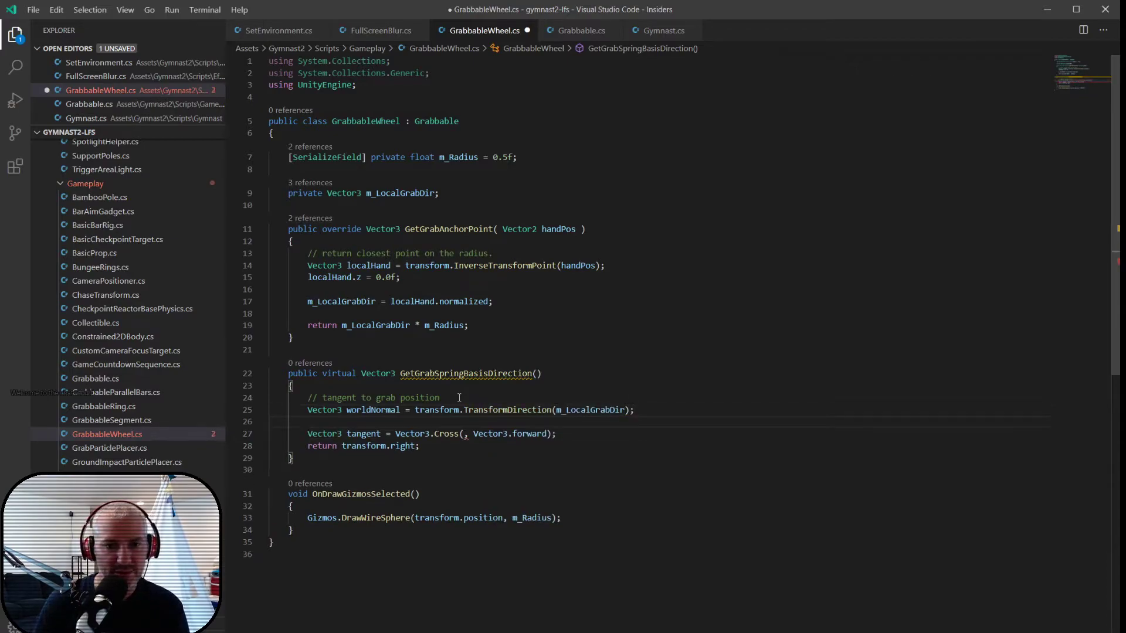
- Insert worldNormal as the first argument of the tangent's Vector3.Cross call and save the file
click(463, 434)
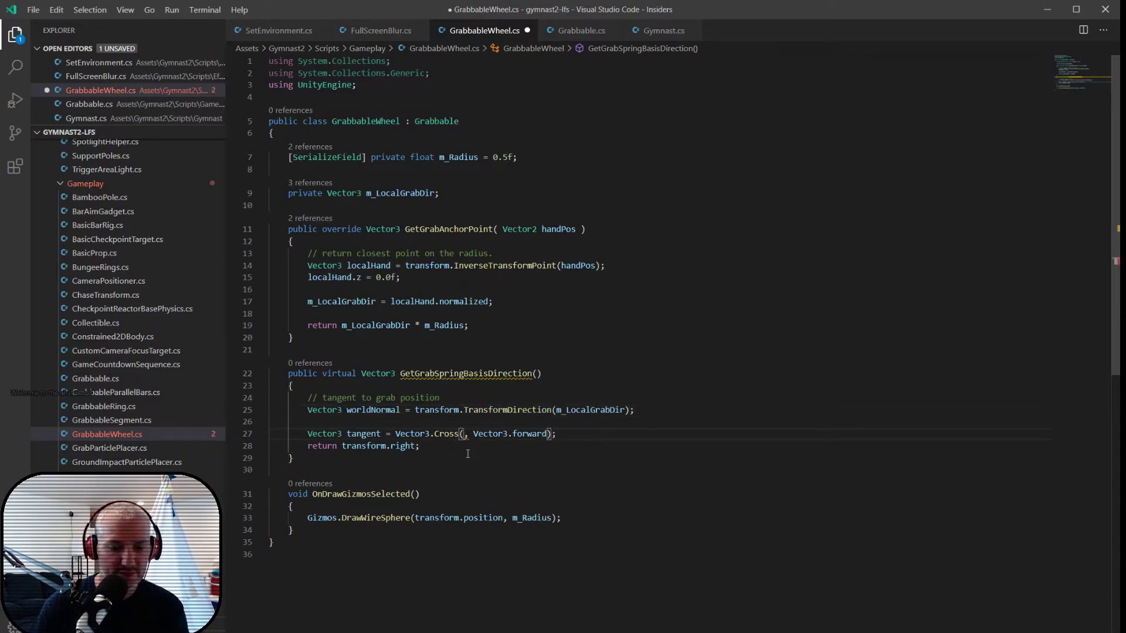
text(worldNormal)
key(ctrl+s)
- Change the return statement of GetGrabSpringBasisDirection to return tangent;
key(Down)
key(End)
key(BackSpace)
key(BackSpace)
key(BackSpace)
key(BackSpace)
key(BackSpace)
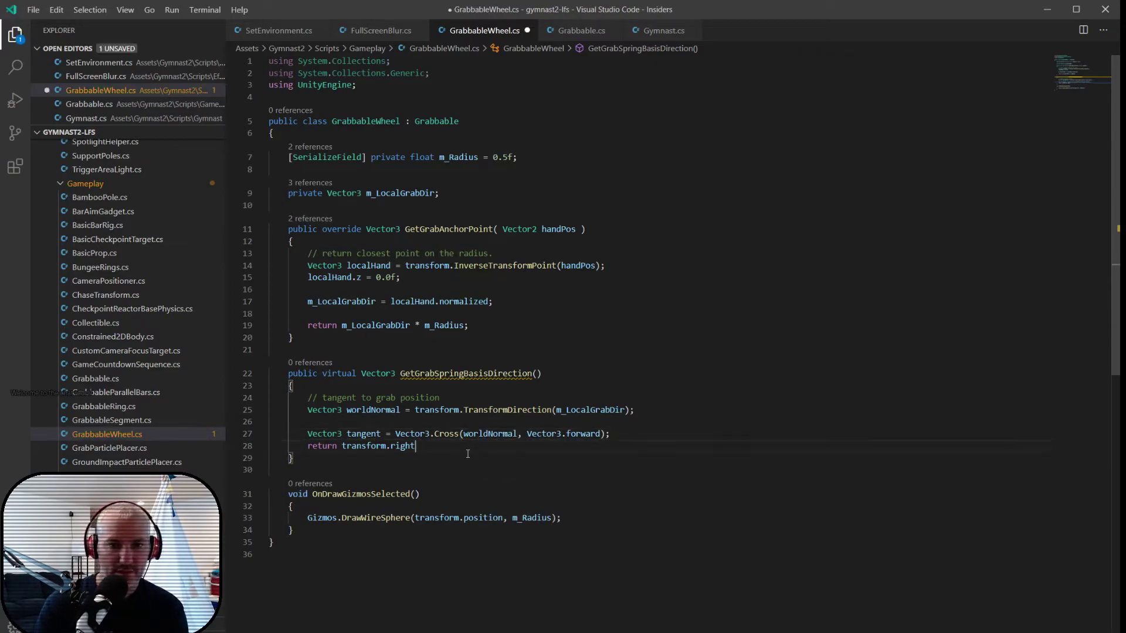
key(BackSpace)
key(BackSpace)
key(BackSpace)
key(BackSpace)
text(angent;)
key(Return)
key(Return)
text(Debug.dr)
key(Tab)
text(()
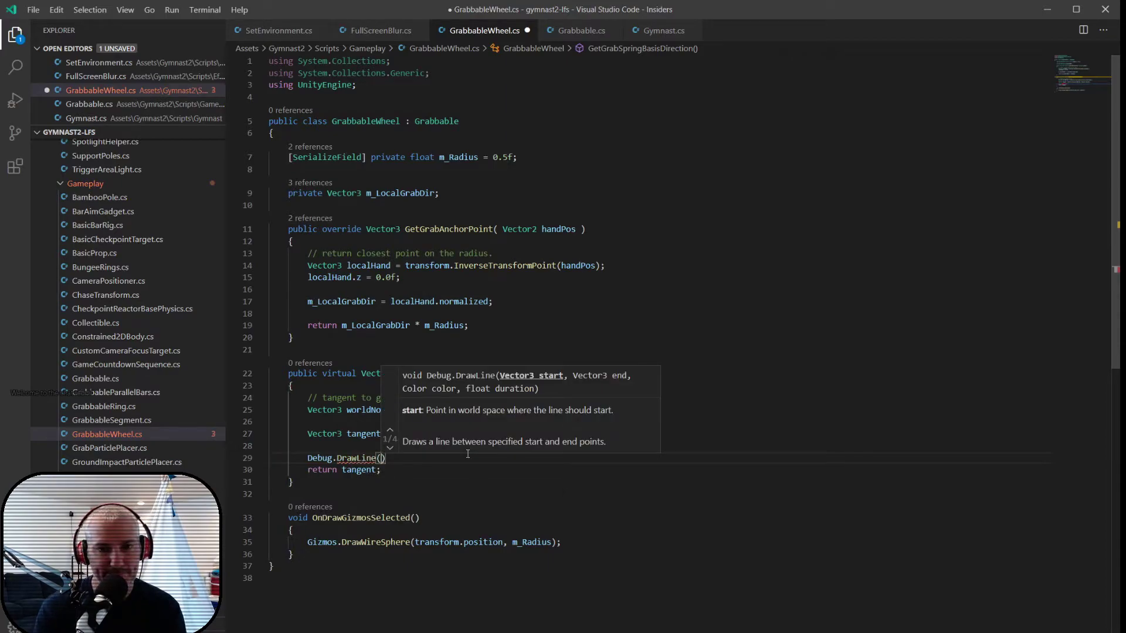
text(transform)
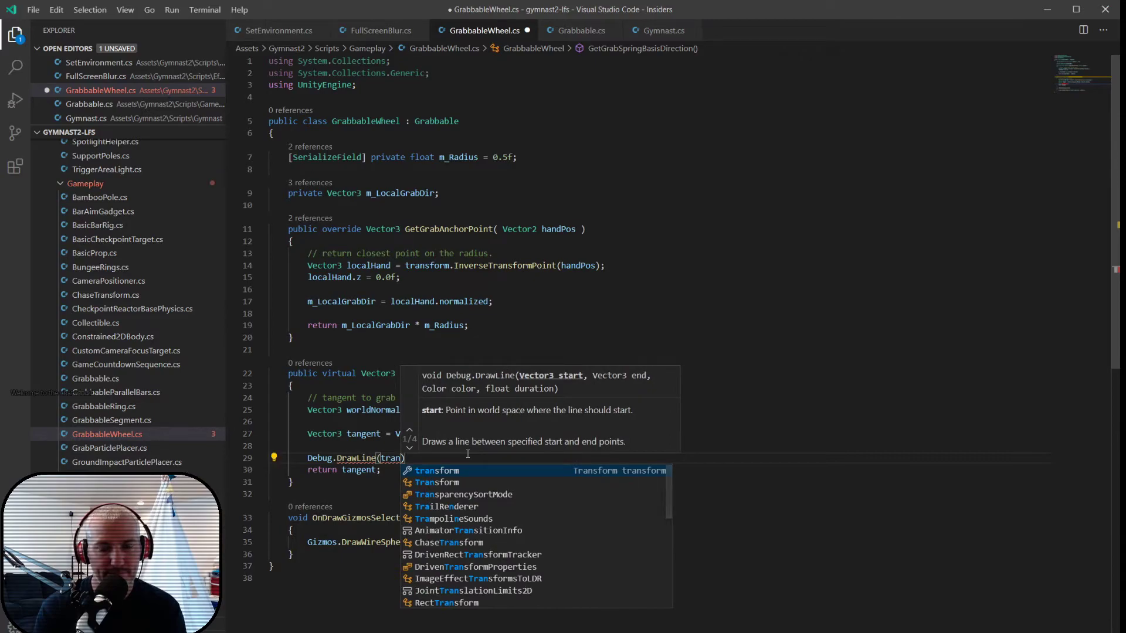
text(.trans)
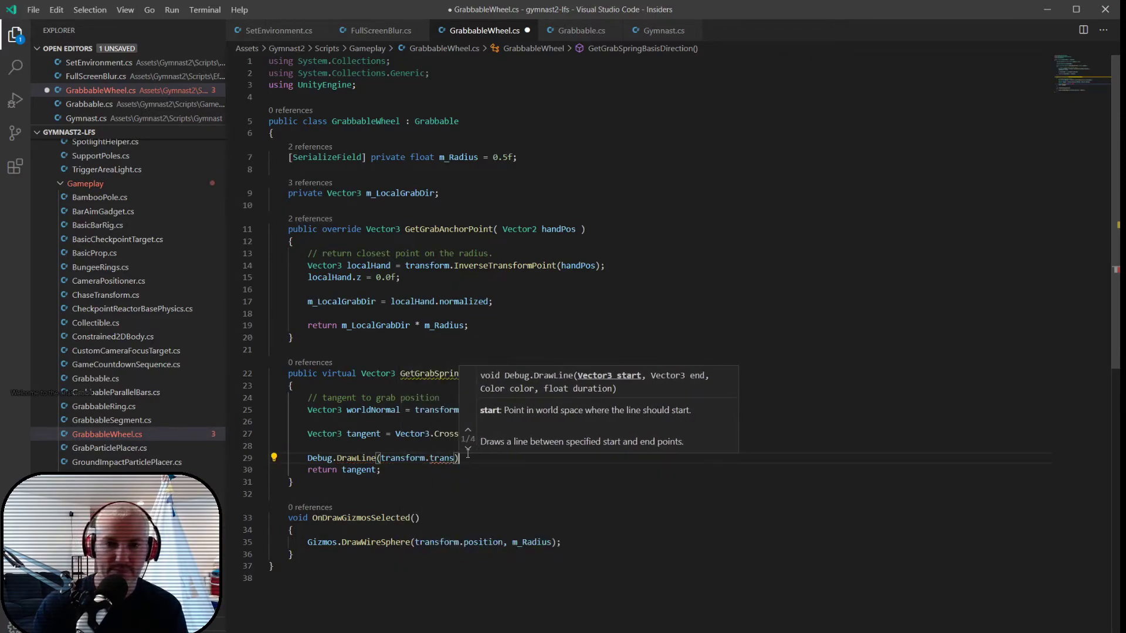
key(Return)
key(BackSpace)
key(shift+Up)
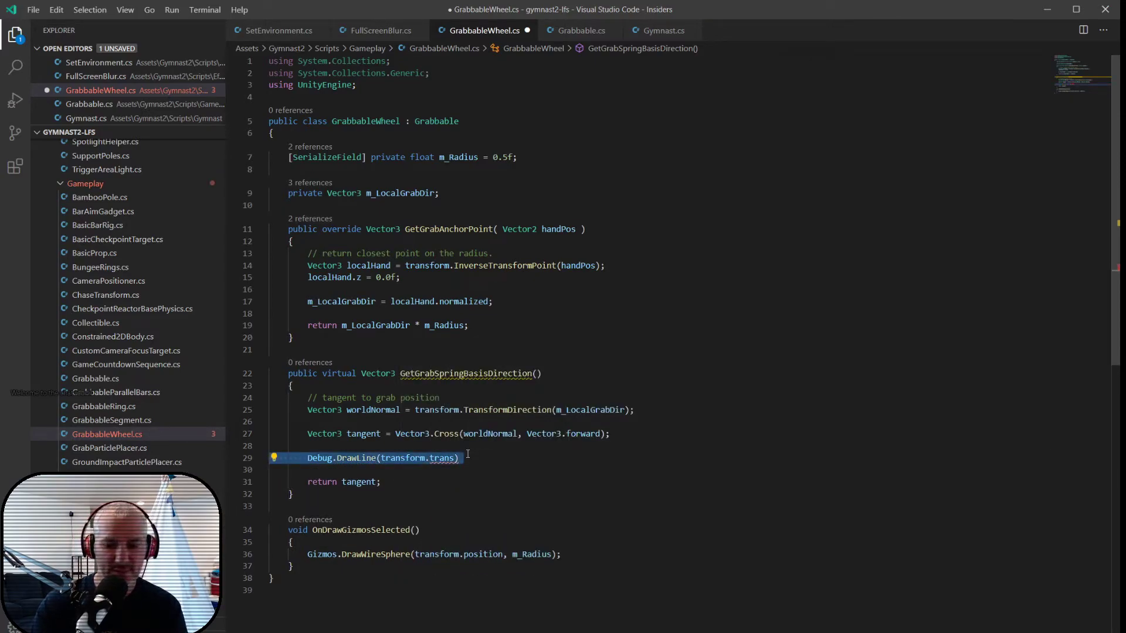
key(Right)
key(Up)
key(shift+Down)
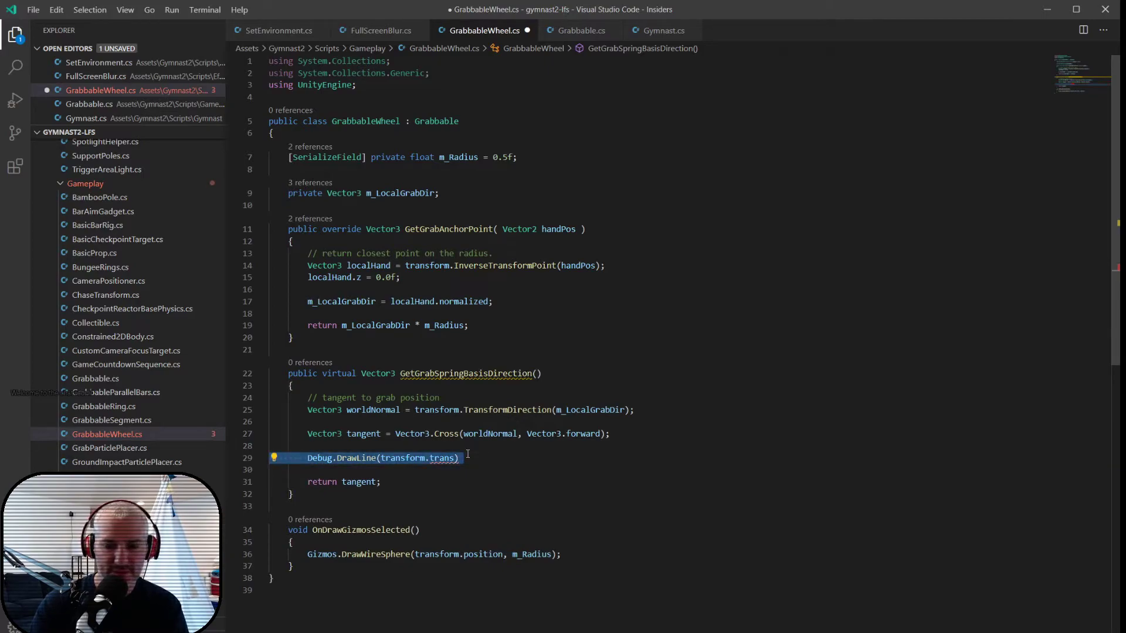
key(BackSpace)
- Between the tangent line and the return statement, add Vector3 worldGrab = transform.TransformPoint( m_LocalGrabDir * m_Radius );
text(v)
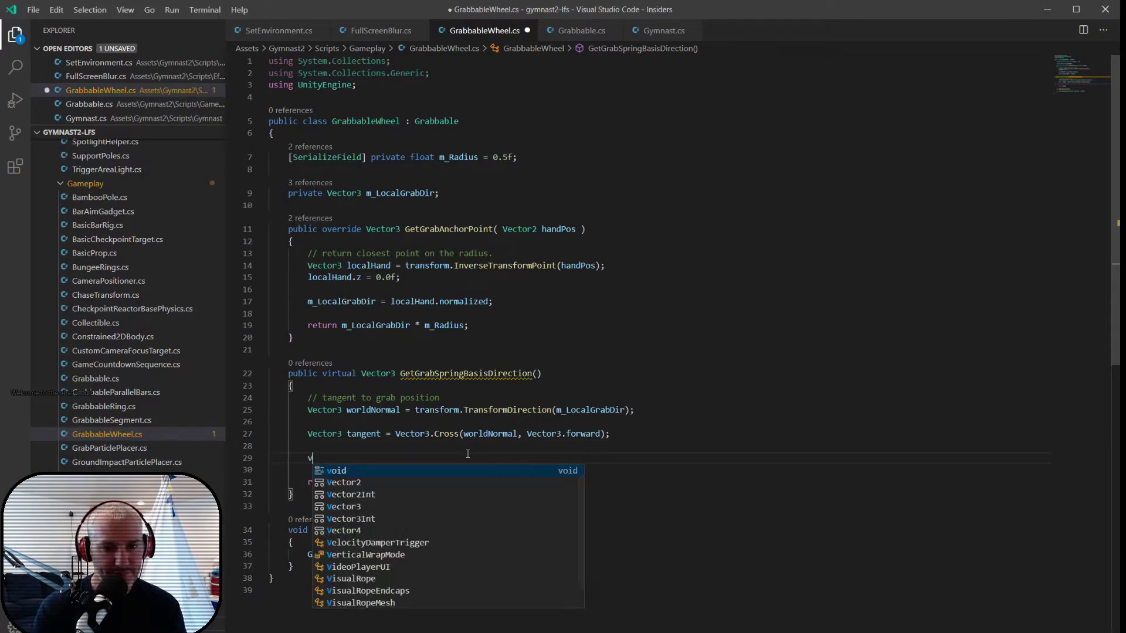
text(ec)
key(Down)
key(Down)
key(Tab)
text(worldGrab = transform.transo)
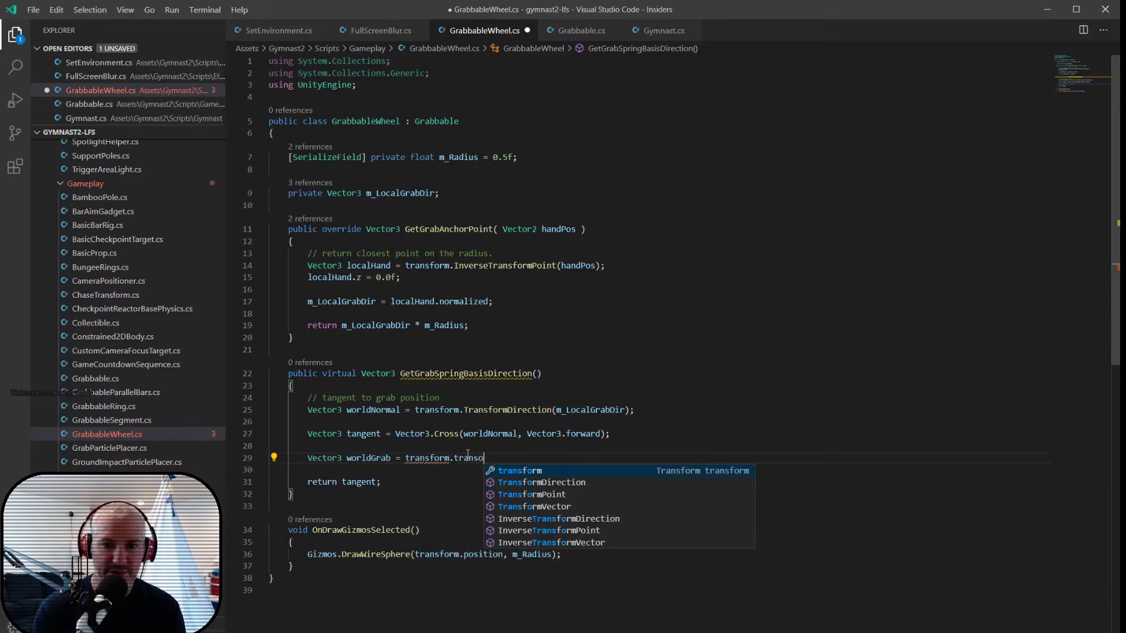
text(mpo)
key(Tab)
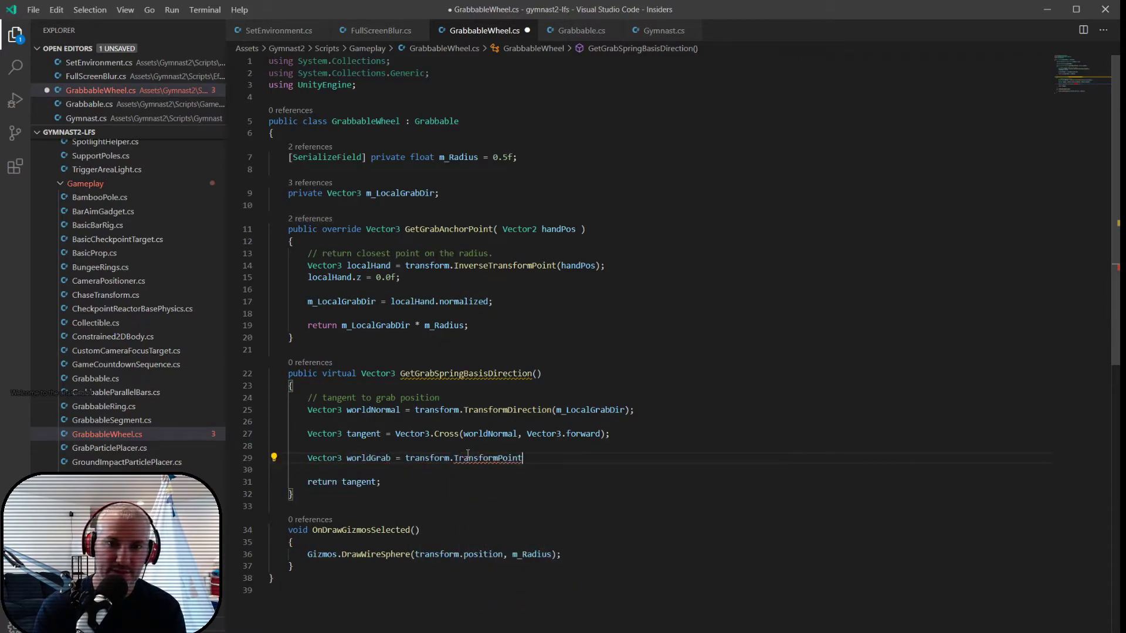
text(( m_lo)
key(Tab)
text(* m_r)
key(Tab)
text();)
- Below the worldGrab line, add Debug.DrawLine(worldGrab, worldGrab + tangent, Color.red, 5.0f); after a blank line, and save the file
key(Return)
key(Return)
text(Debug.dra)
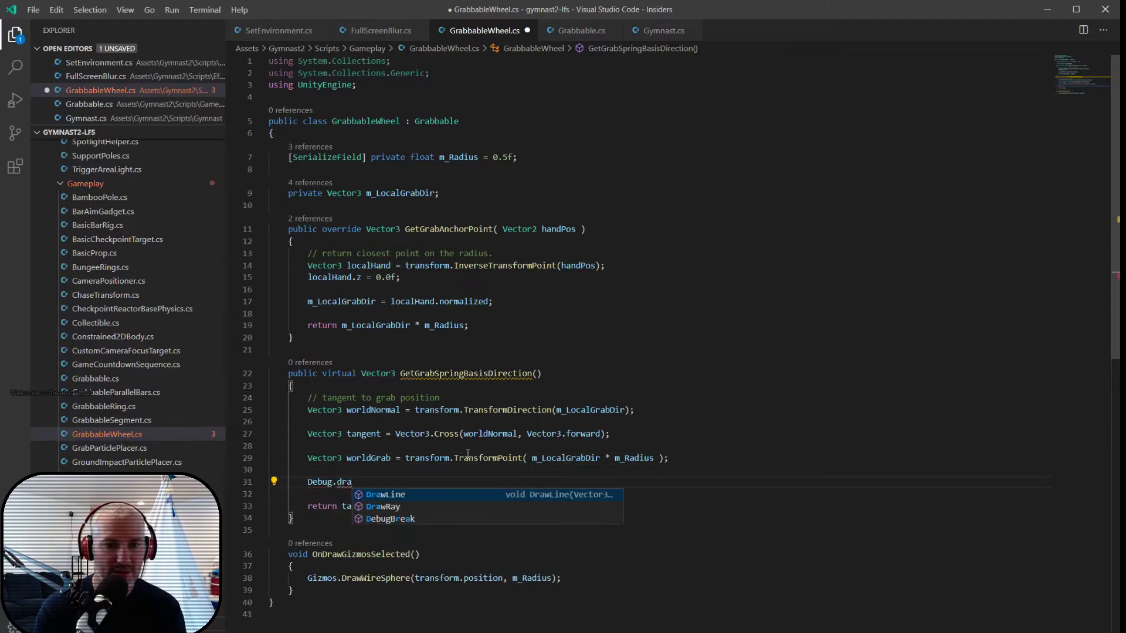
key(Tab)
text((worldG)
key(Tab)
text(, worldG)
key(Tab)
text(+ ta)
key(Tab)
text(, Color.re)
key(Tab)
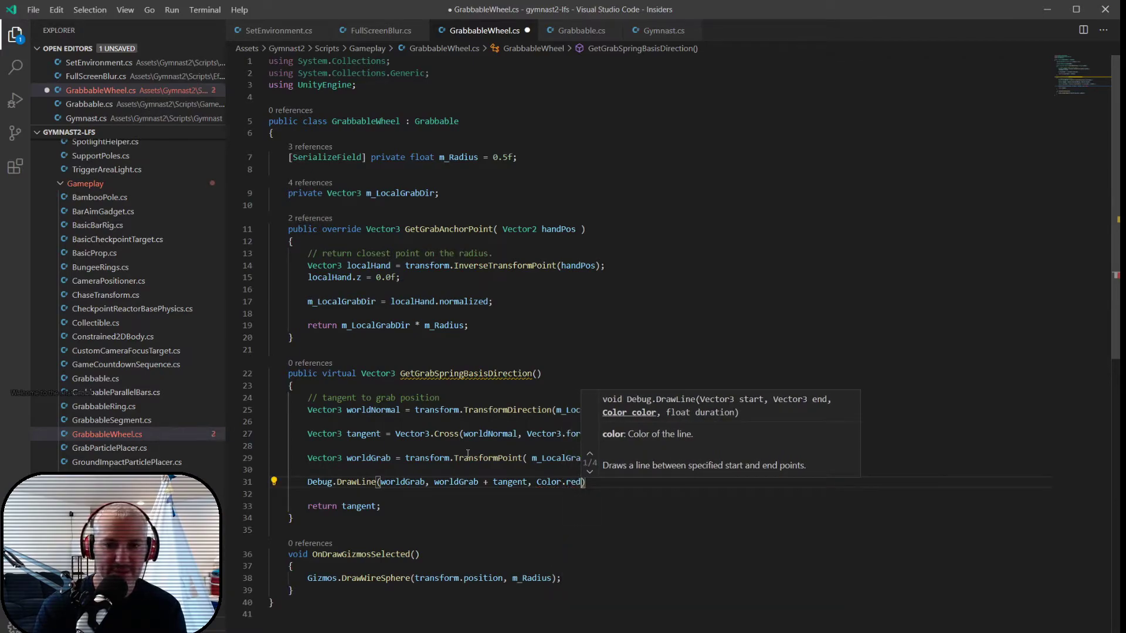
text(, )
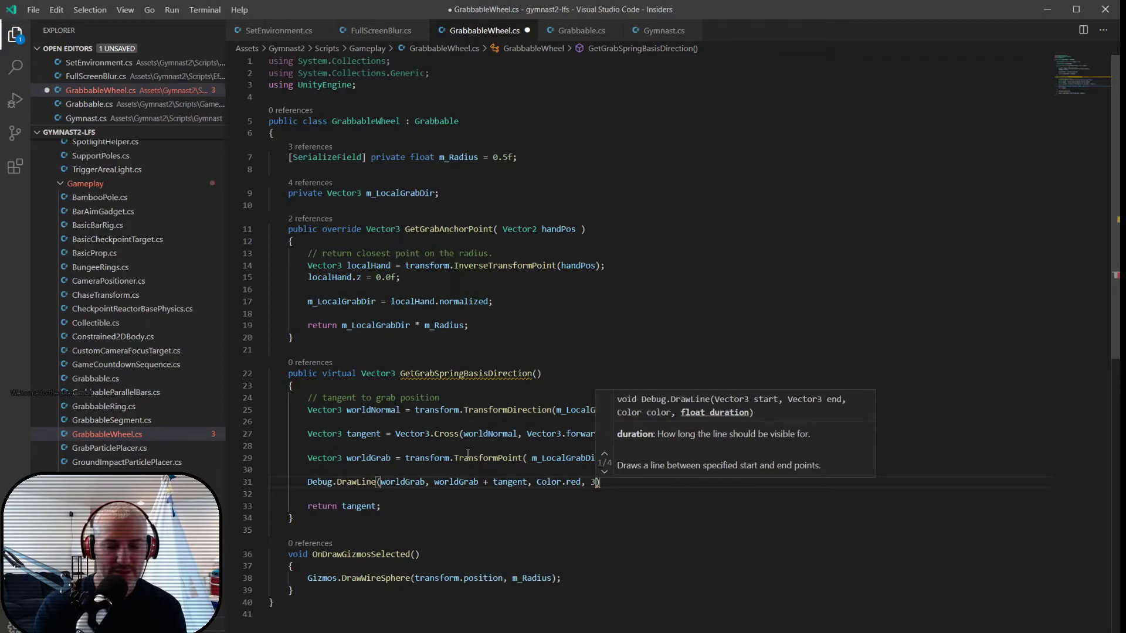
text(5.0f);)
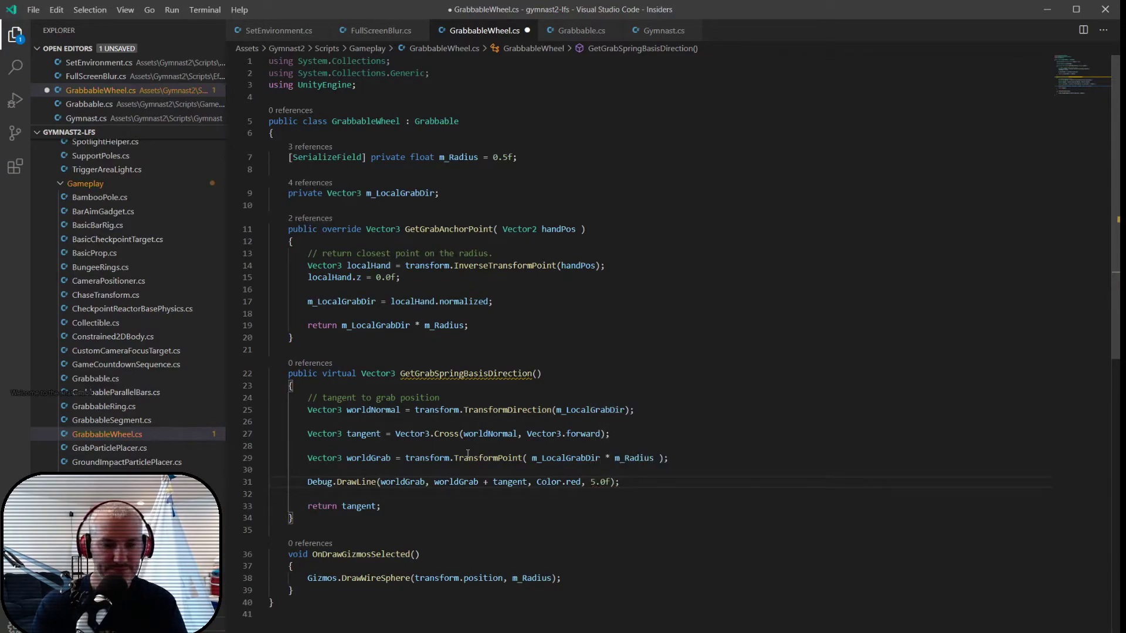
key(ctrl+s)
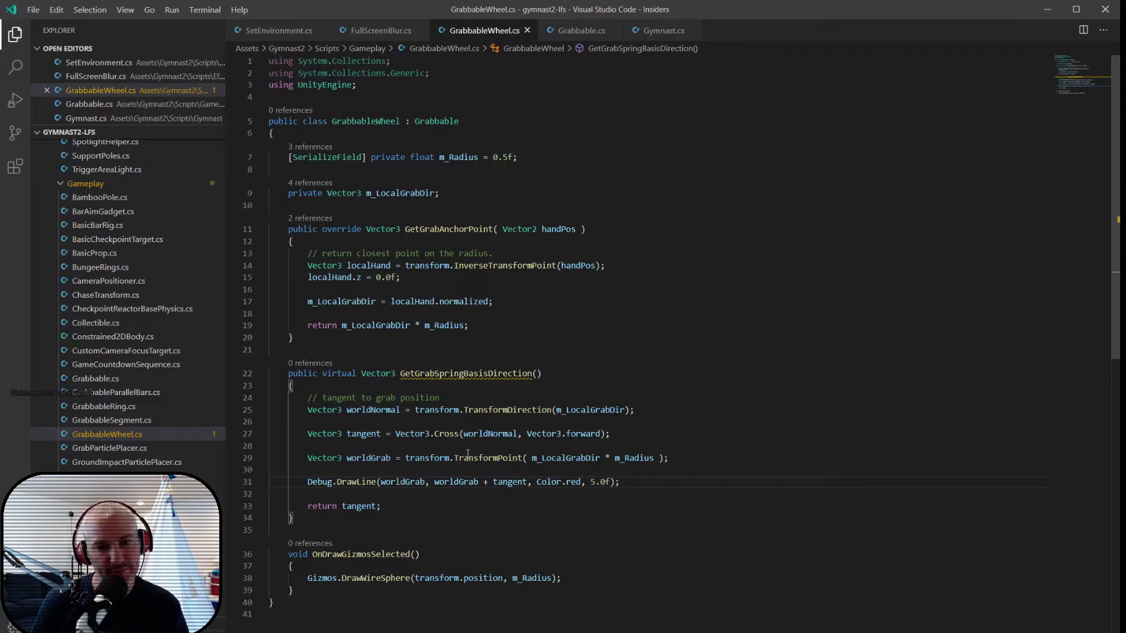
- Change GetGrabSpringBasisDirection in GrabbableWheel from virtual to override and save the file
double_click(341, 373)
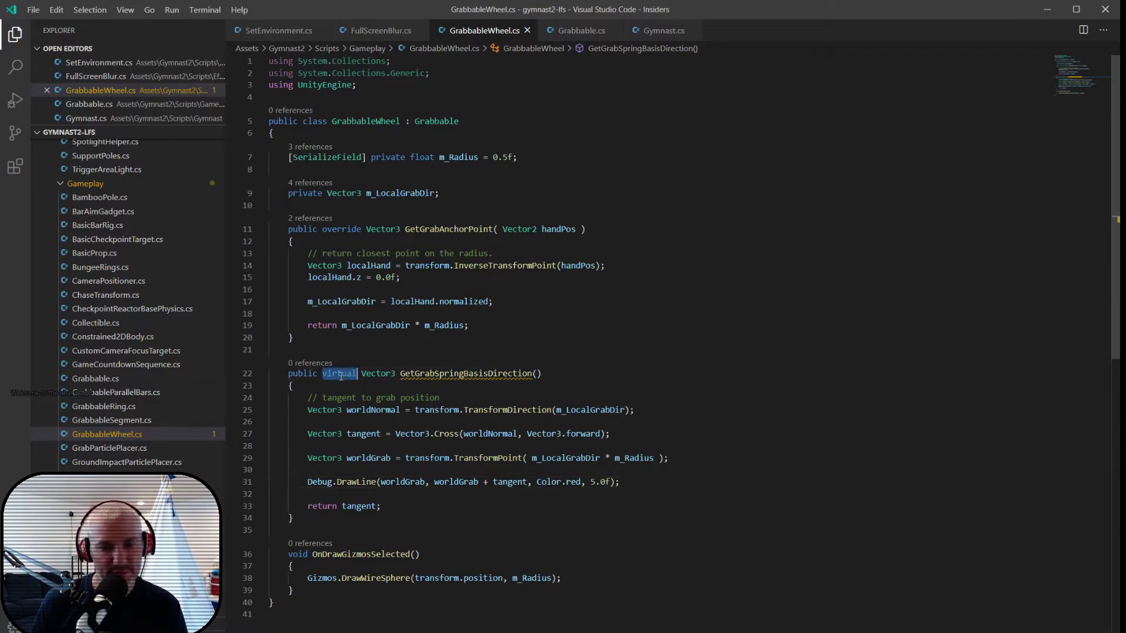
text(override)
key(ctrl+s)
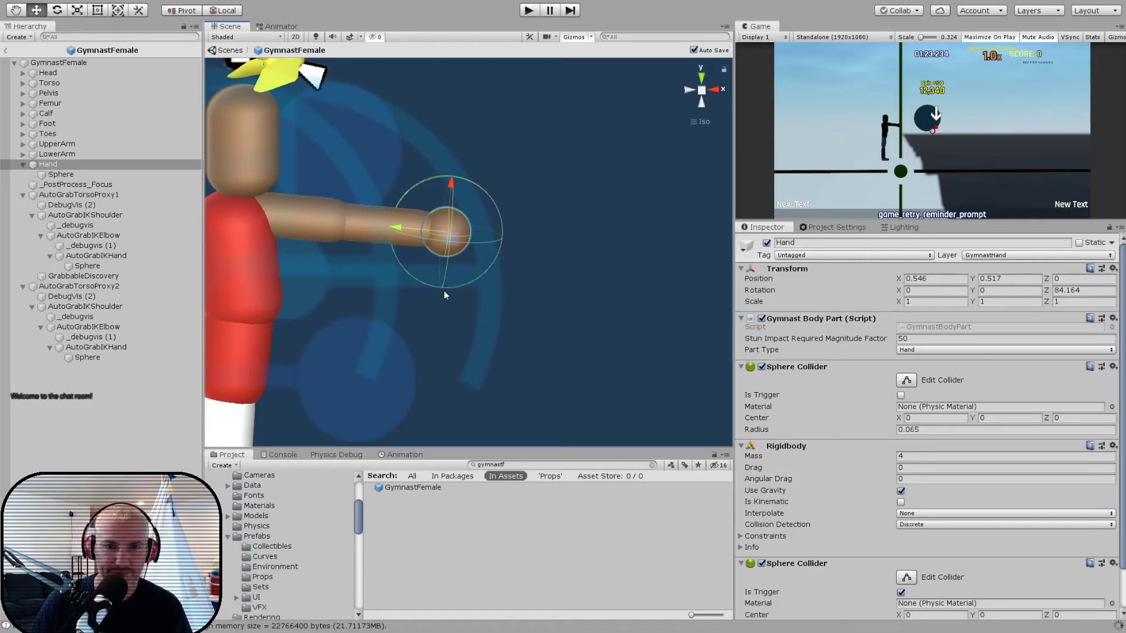
- In Unity, leave the GymnastFemale prefab for the game scene, select the Wheel object and show its Grabbable Wheel settings
click(5, 51)
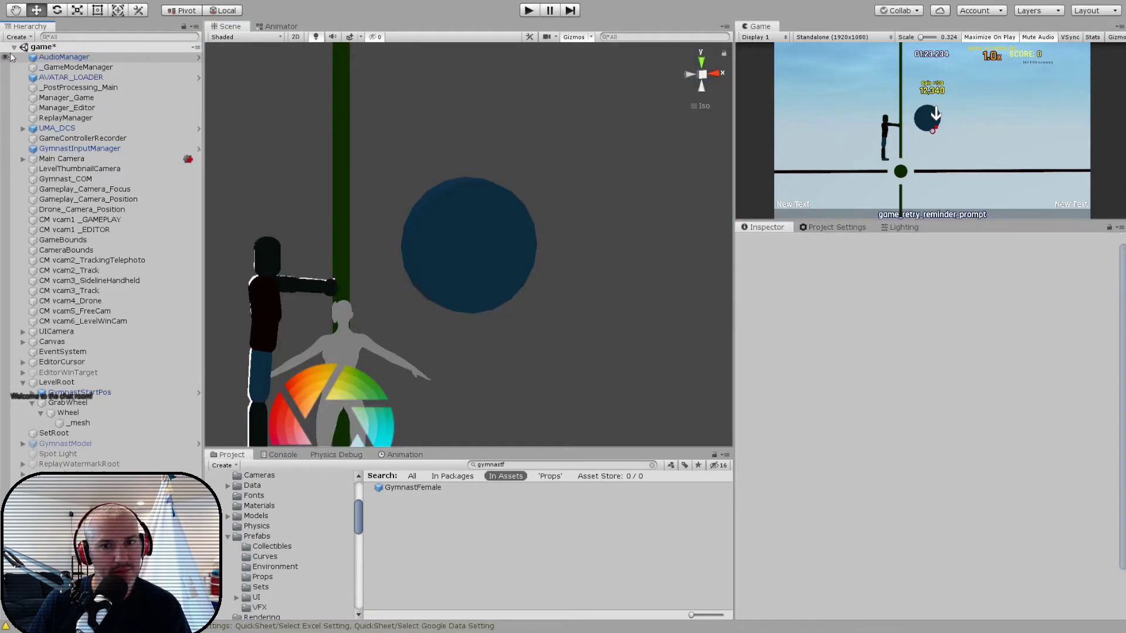
click(460, 264)
click(459, 259)
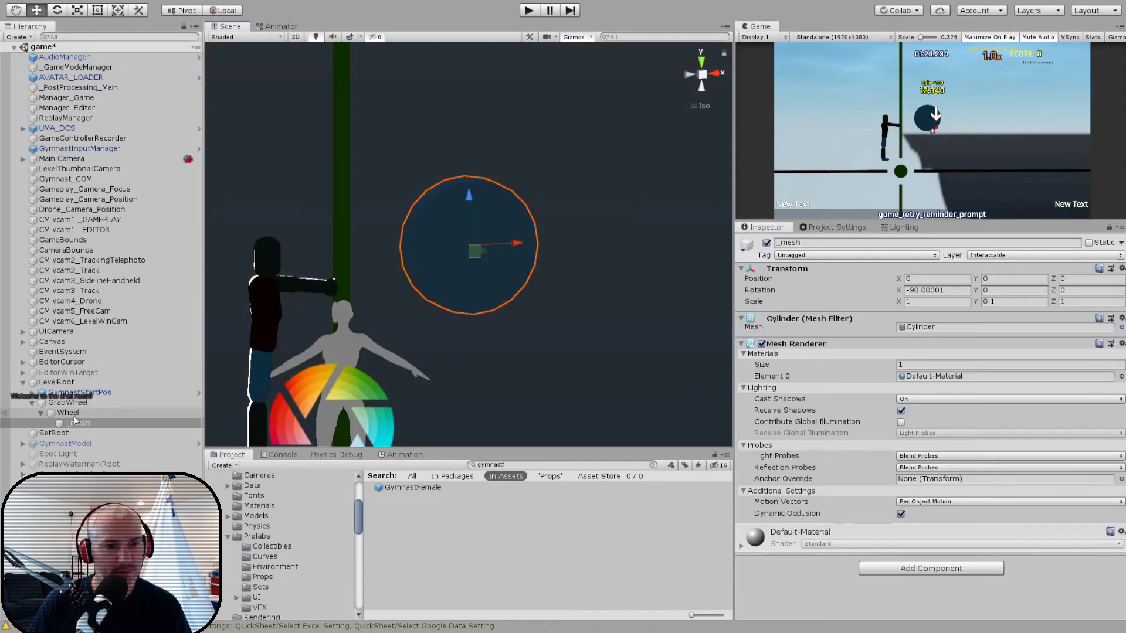
scroll(839, 490, down, 10)
scroll(839, 489, down, 10)
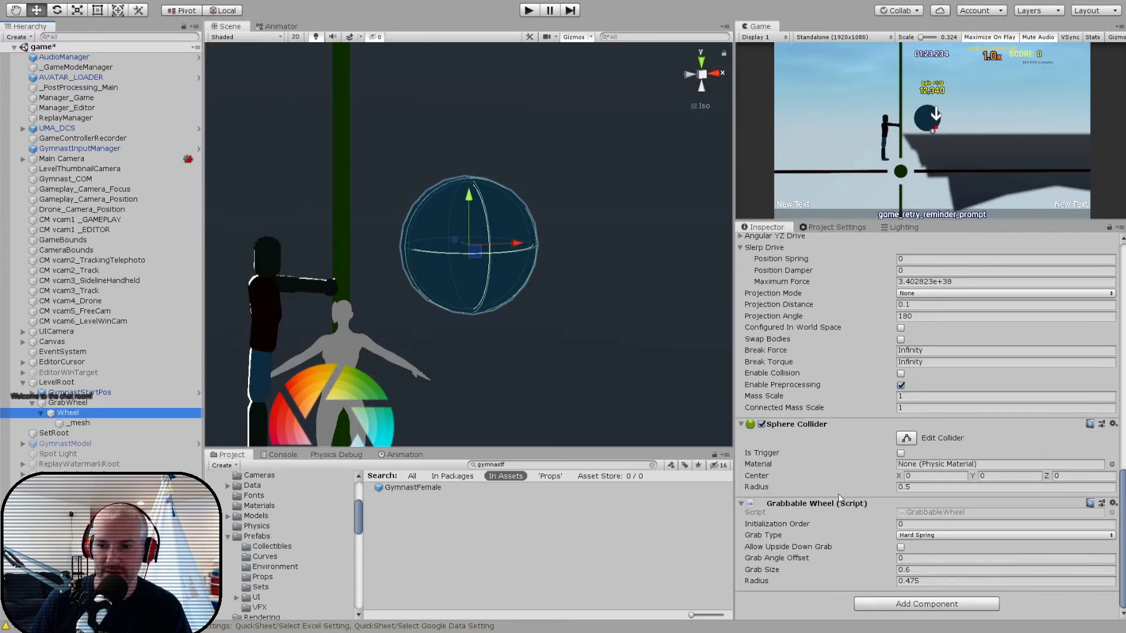
- Run the game and start playing the level from the in-game editor menu
click(529, 11)
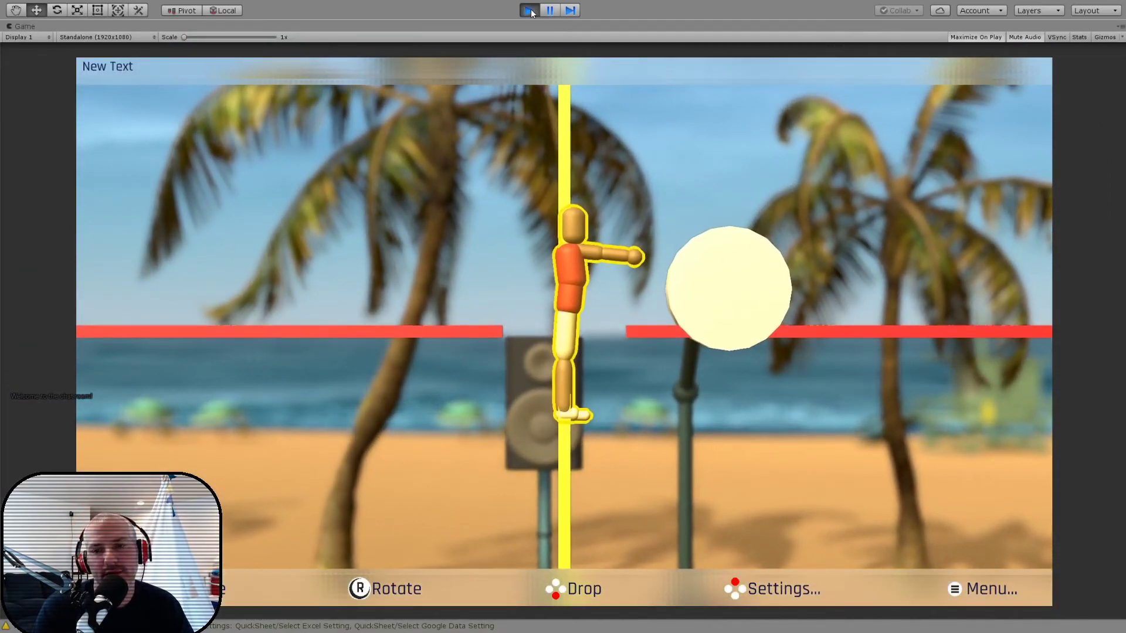
key(Down)
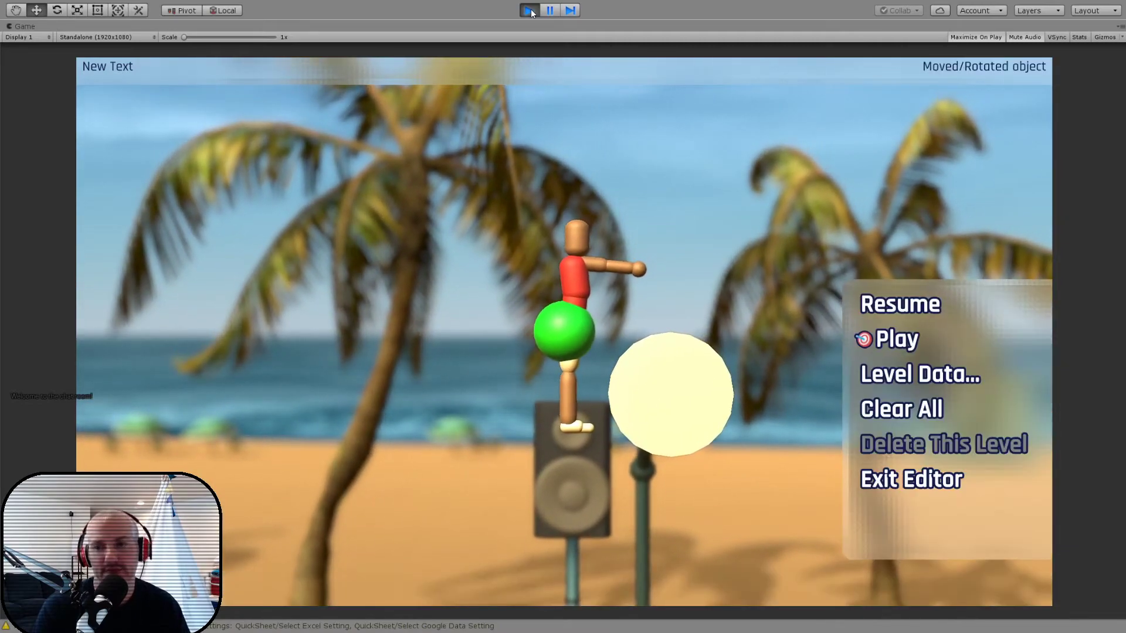
key(Return)
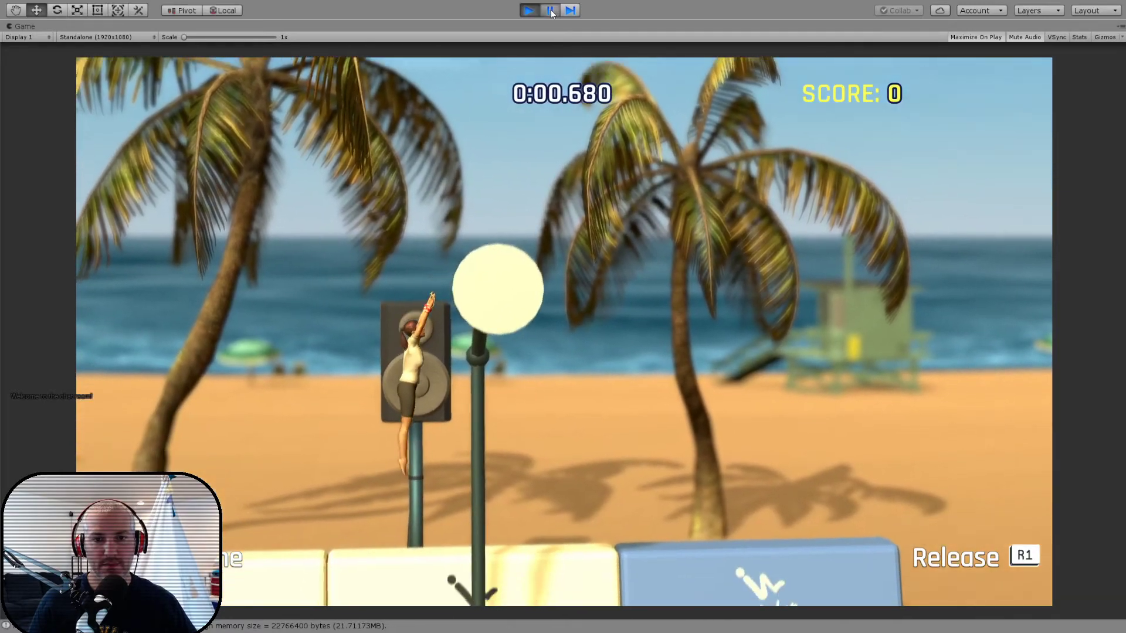
- Test the gymnast's grab on the wheel, pausing and resuming the game to view the swing in the scene
click(550, 10)
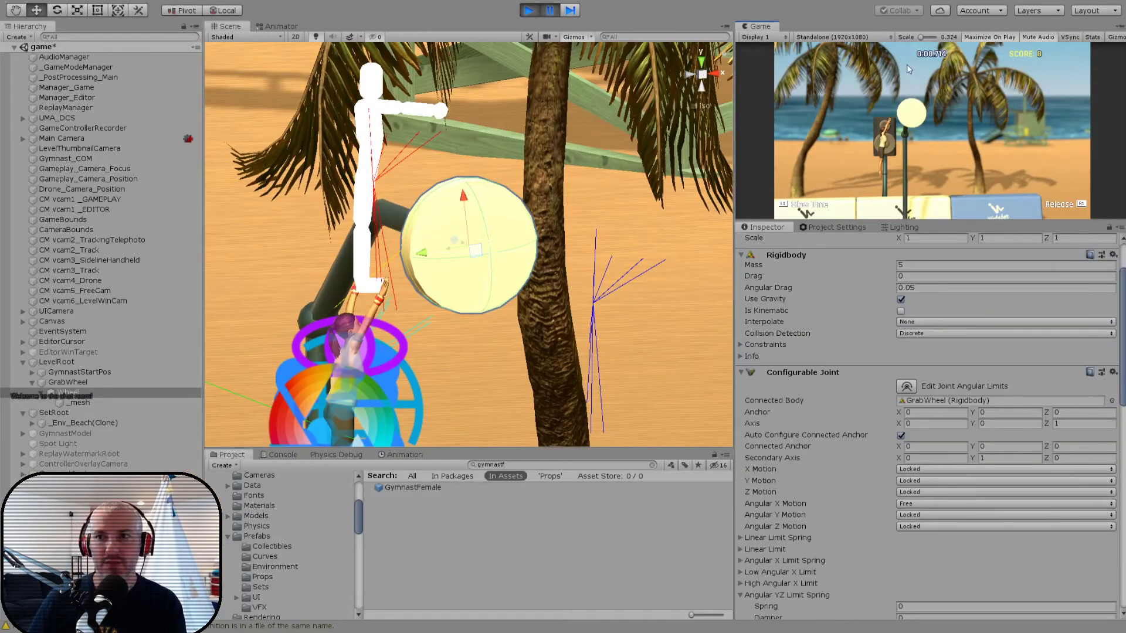
click(556, 11)
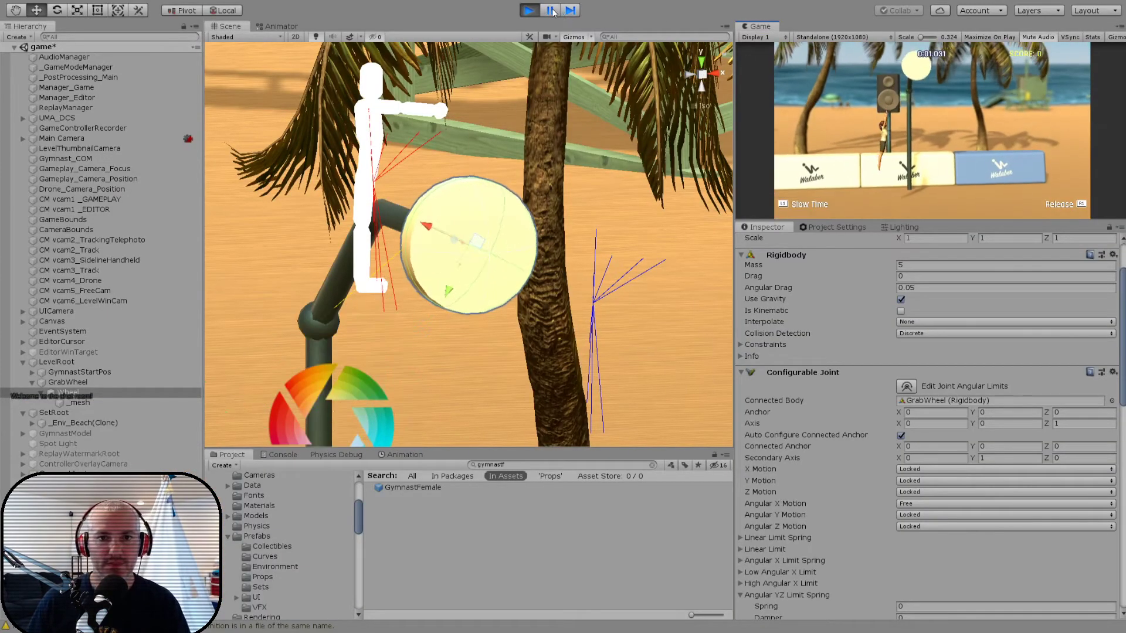
scroll(470, 156, down, 3)
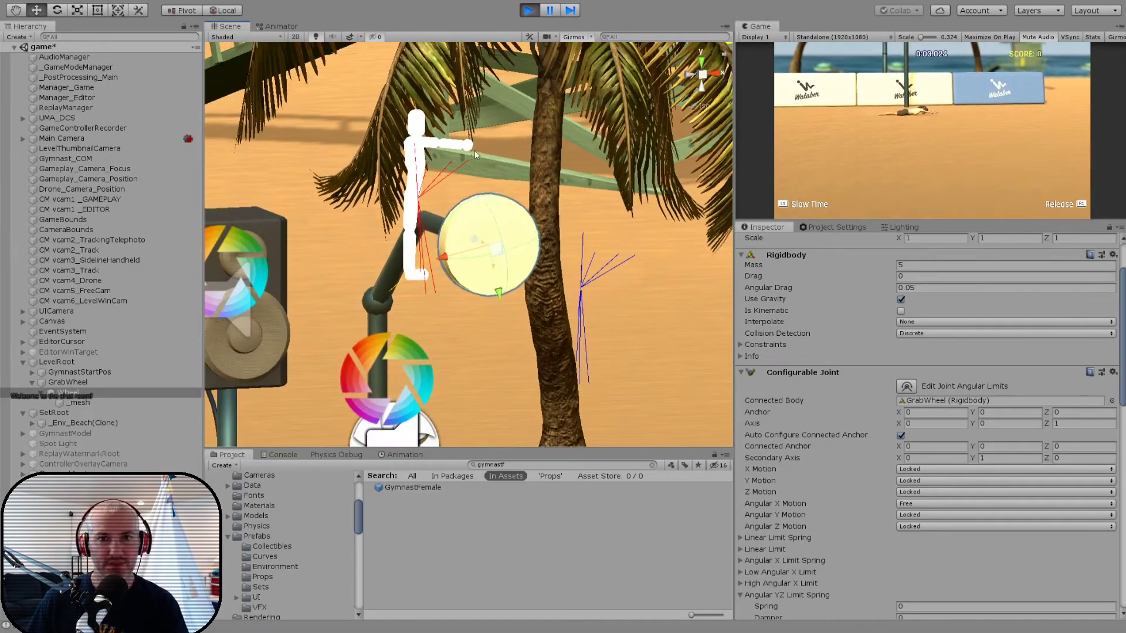
click(798, 115)
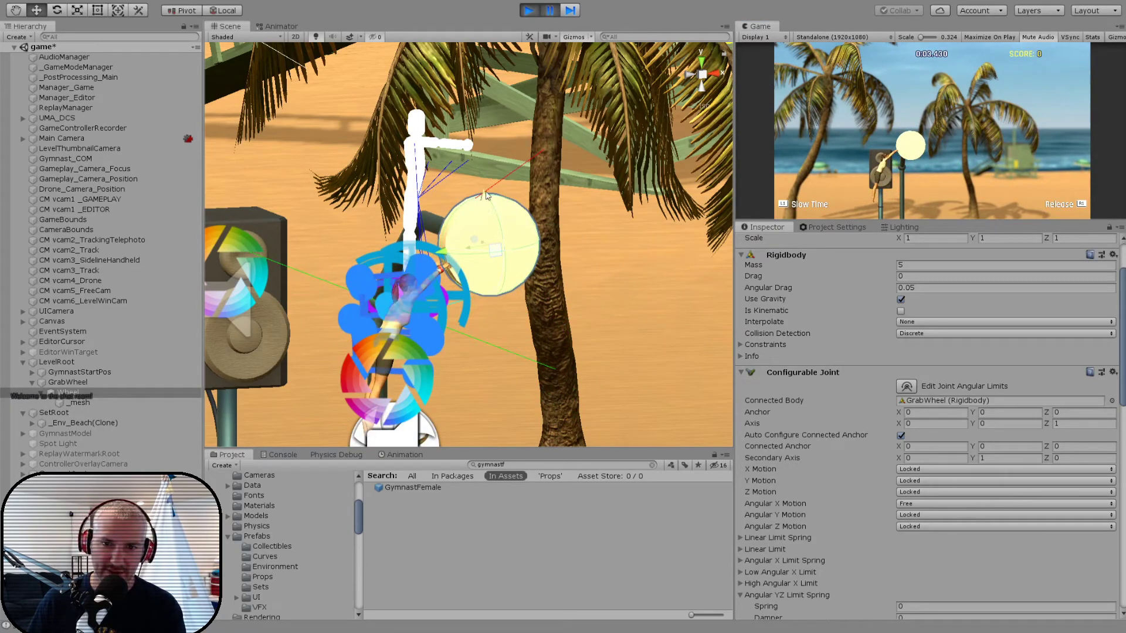
alt+drag(552, 154, 559, 55)
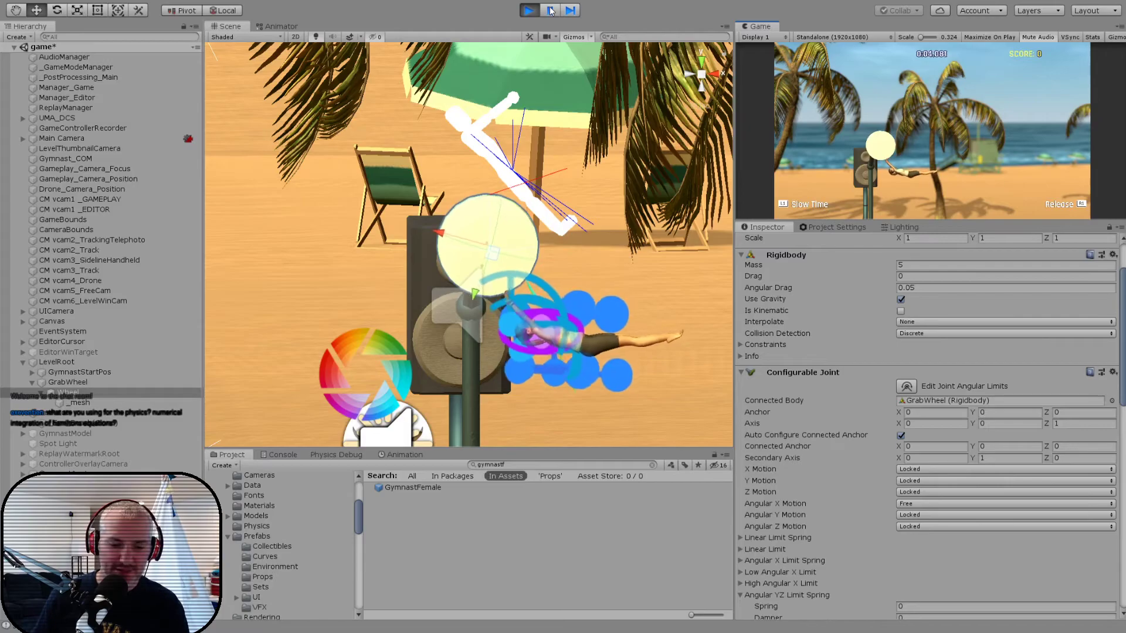
- Pause the game, examine the gymnast's hands on the wheel's rim up close, and stop the game
click(550, 9)
alt+drag(385, 302, 475, 265)
scroll(438, 274, up, 3)
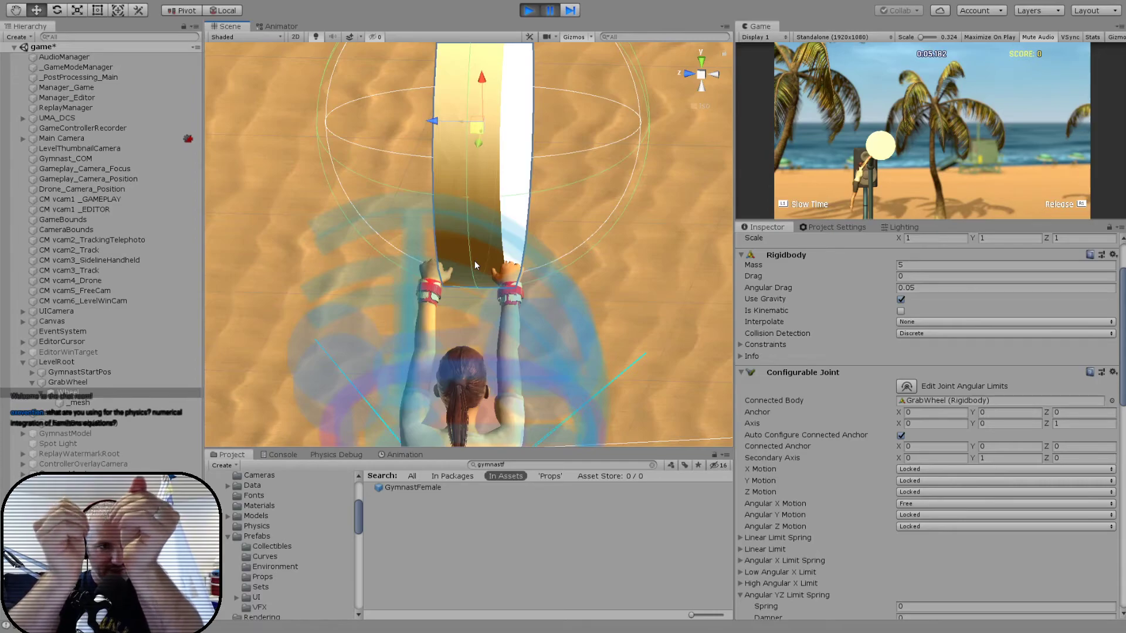
alt+drag(475, 265, 345, 264)
click(535, 12)
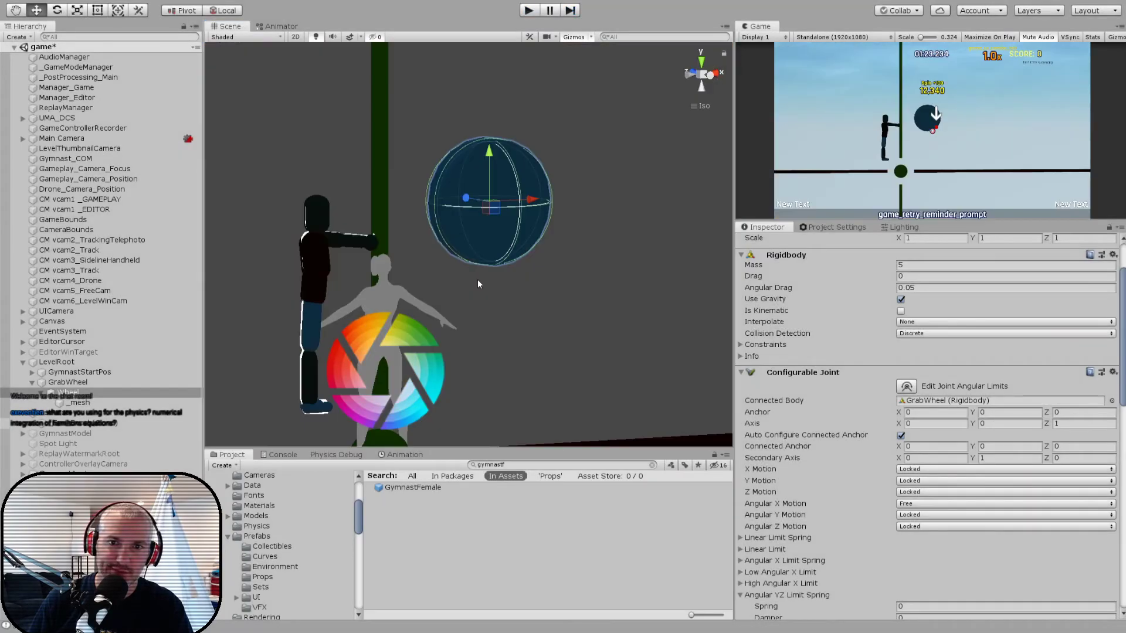
alt+drag(478, 281, 450, 336)
scroll(446, 313, down, 5)
scroll(446, 314, down, 4)
middle_drag(446, 313, 414, 328)
alt+drag(414, 327, 448, 310)
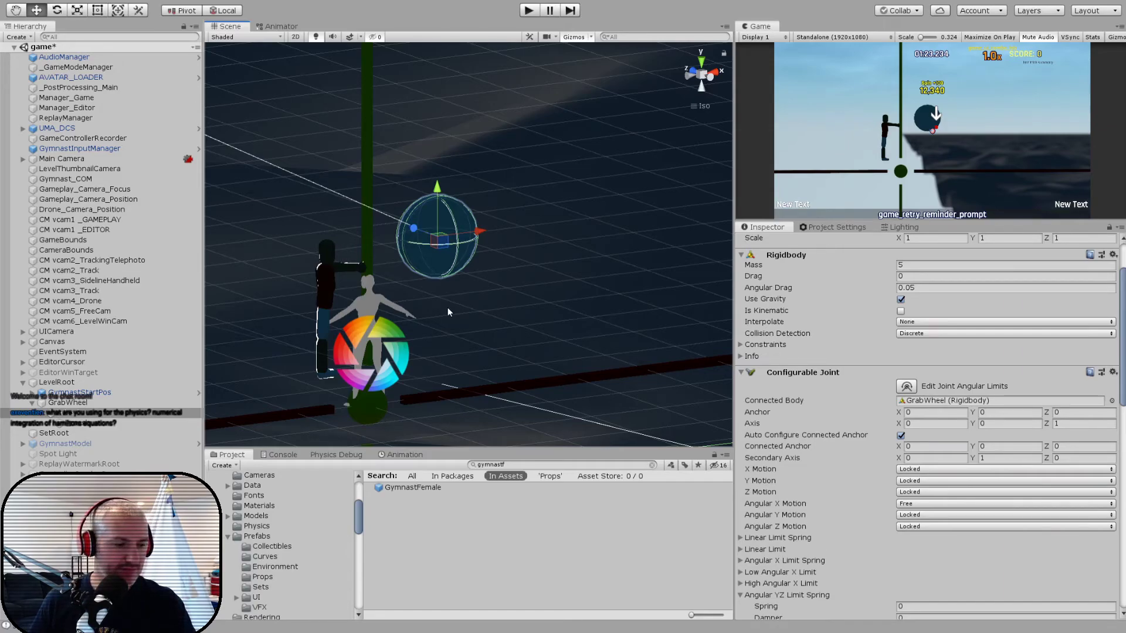
key(w)
right_drag(446, 262, 419, 249)
key(a)
key(q)
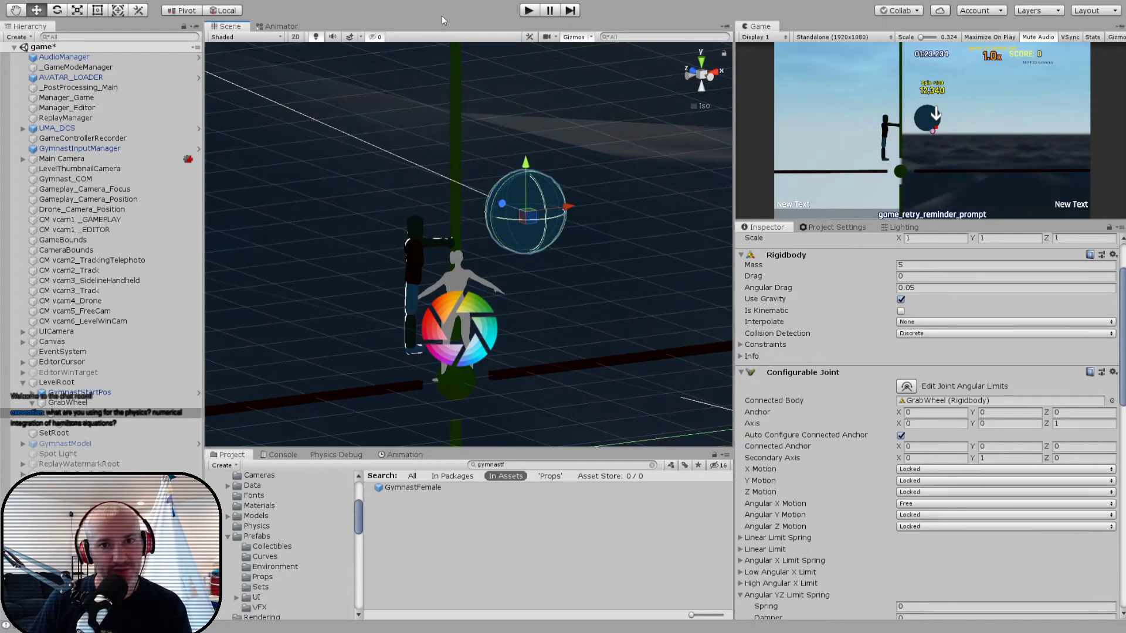
alt+drag(481, 276, 234, 290)
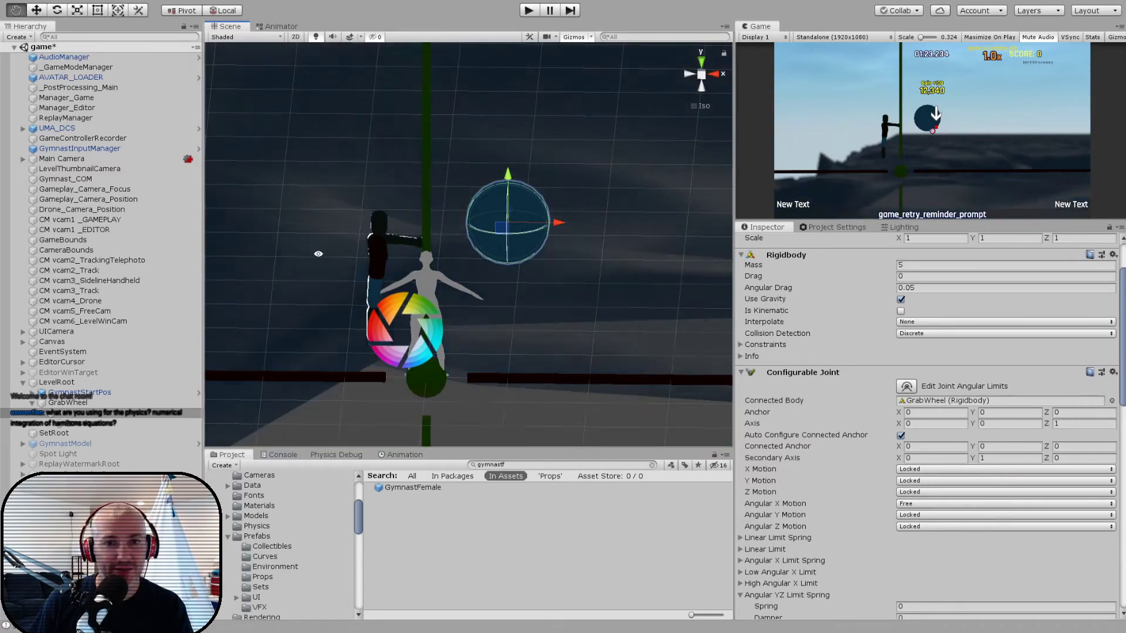
alt+drag(319, 254, 360, 256)
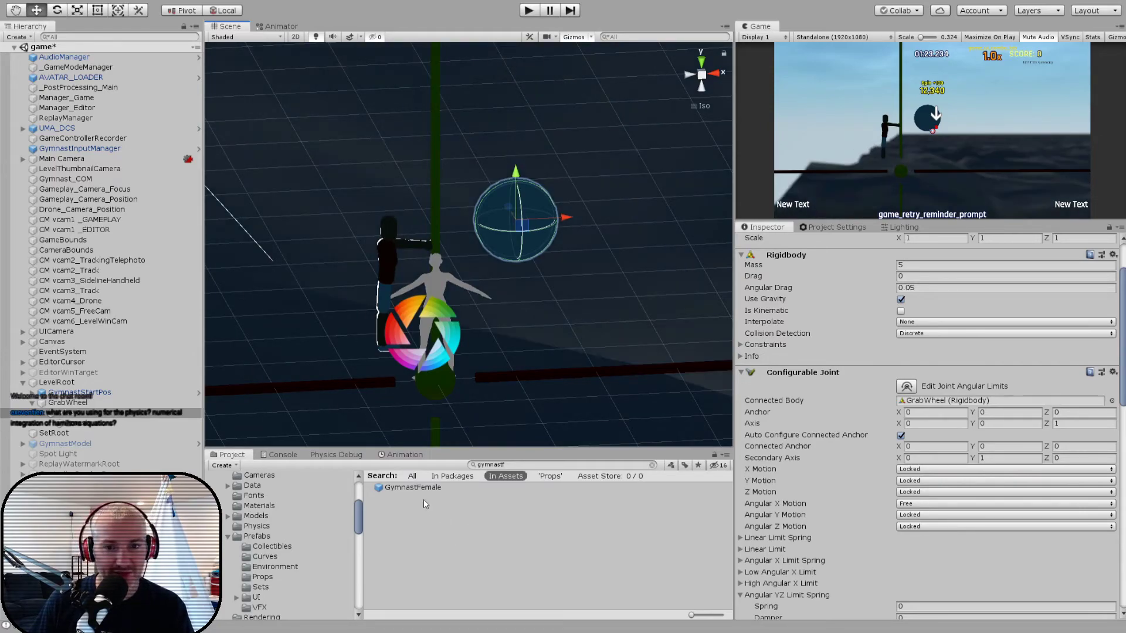
- Open the GymnastFemale prefab for editing and collapse its Hand, AutoGrabTorsoProxy1 and AutoGrabTorsoProxy2 hierarchies
double_click(414, 487)
alt+drag(451, 323, 543, 255)
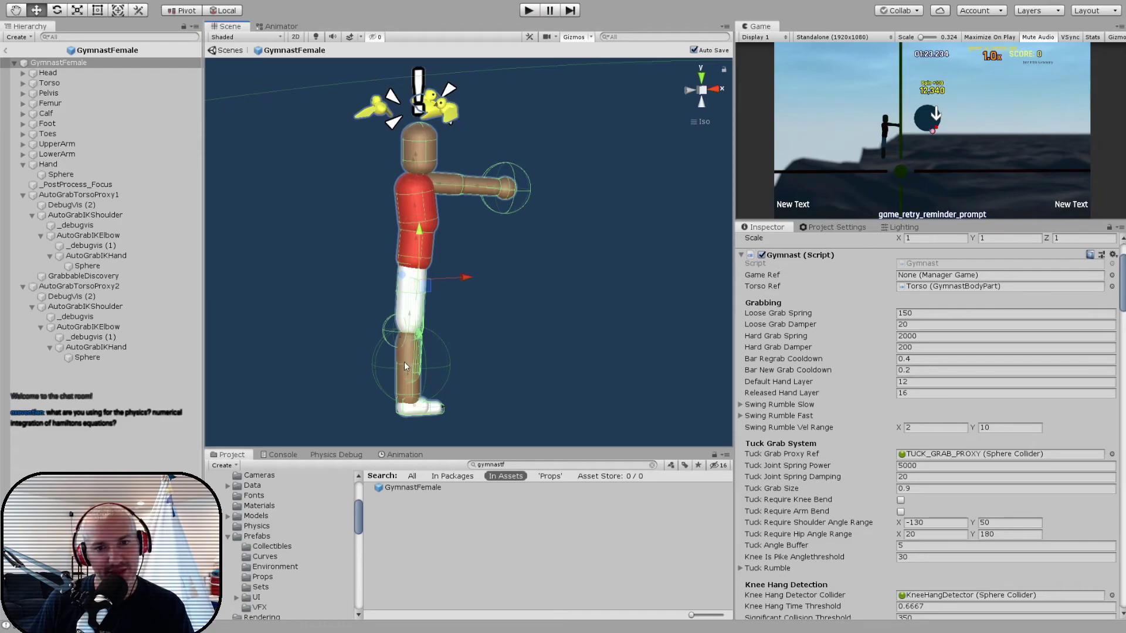
click(23, 165)
click(23, 184)
click(23, 195)
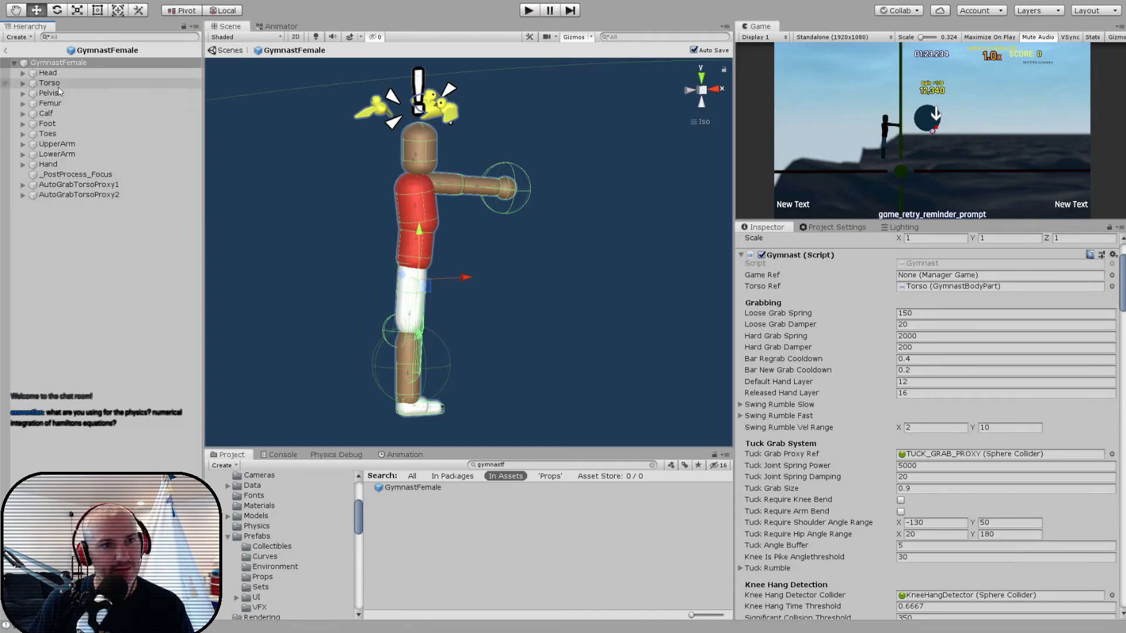
- Go through the gymnast's body parts one by one, from the Torso down to the feet and arms, viewing each one's components
click(57, 85)
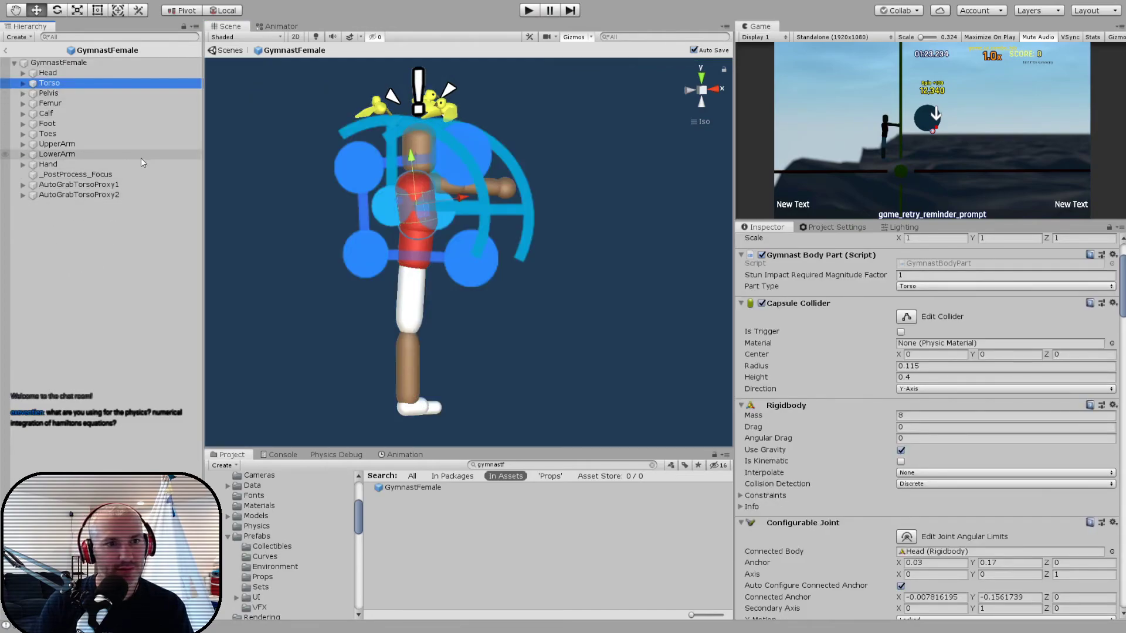
key(Down)
key(Down)
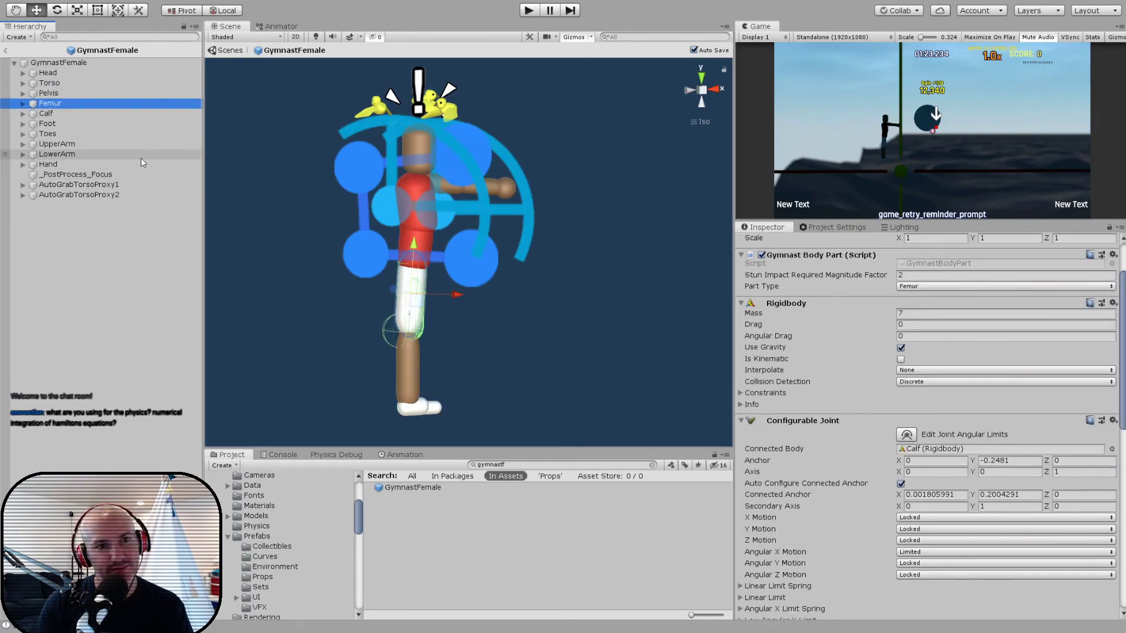
key(Down)
key(Down)
key(Down)
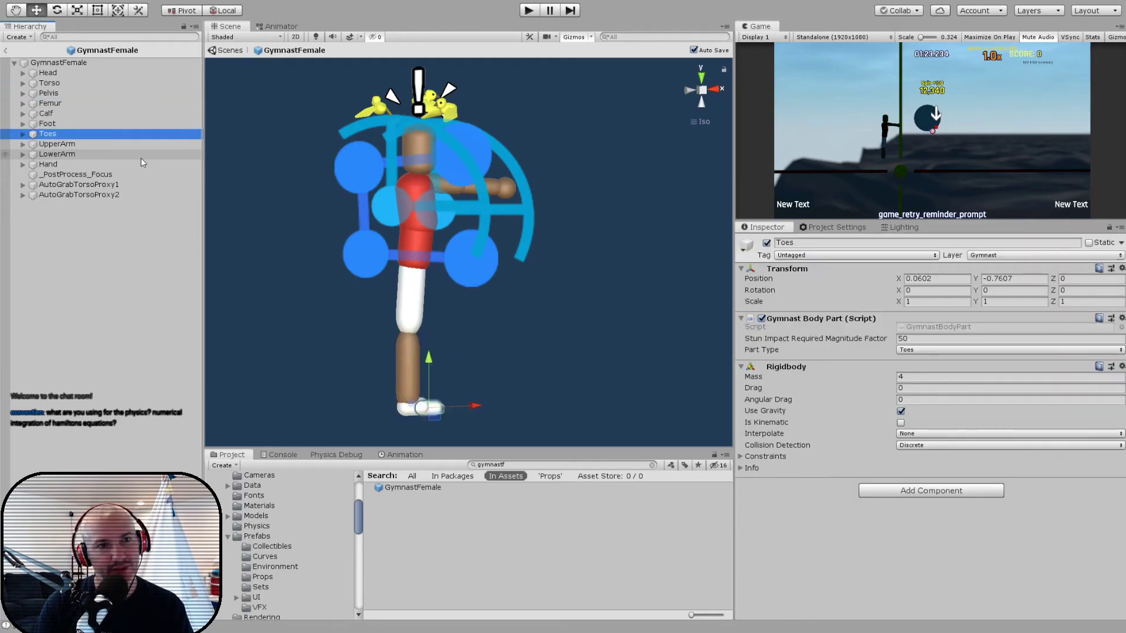
key(Down)
key(Down)
key(Down)
key(Up)
key(Up)
key(Up)
key(Up)
key(Up)
key(Up)
key(Up)
key(Up)
key(Up)
key(Down)
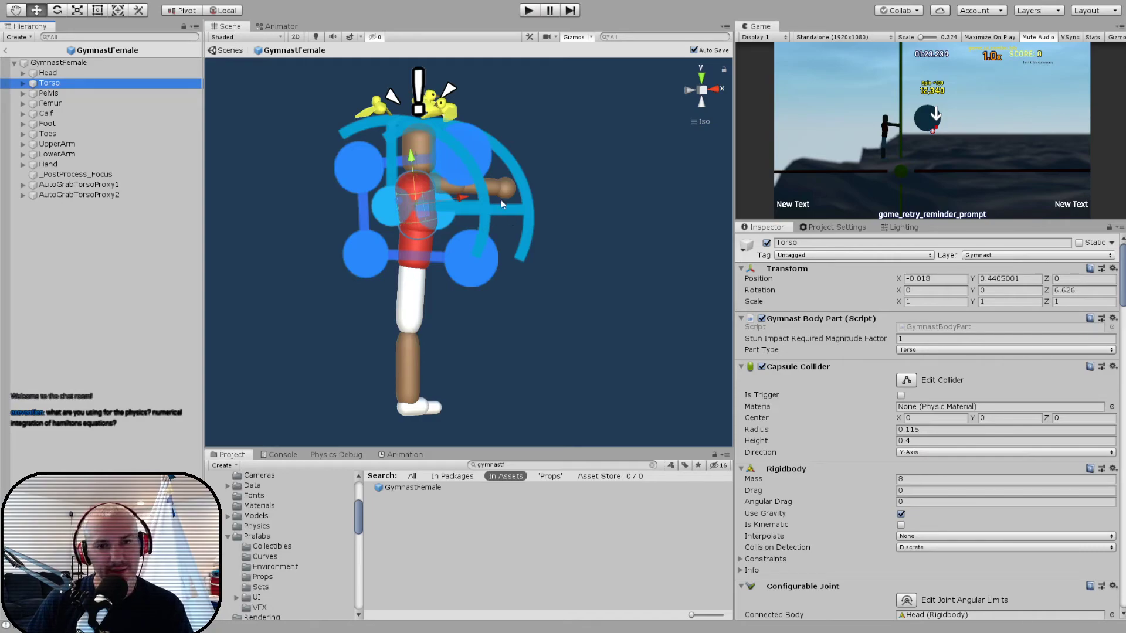
- Compare the Rigidbody and Configurable Joint settings of the Torso, Pelvis and Femur
scroll(867, 347, down, 3)
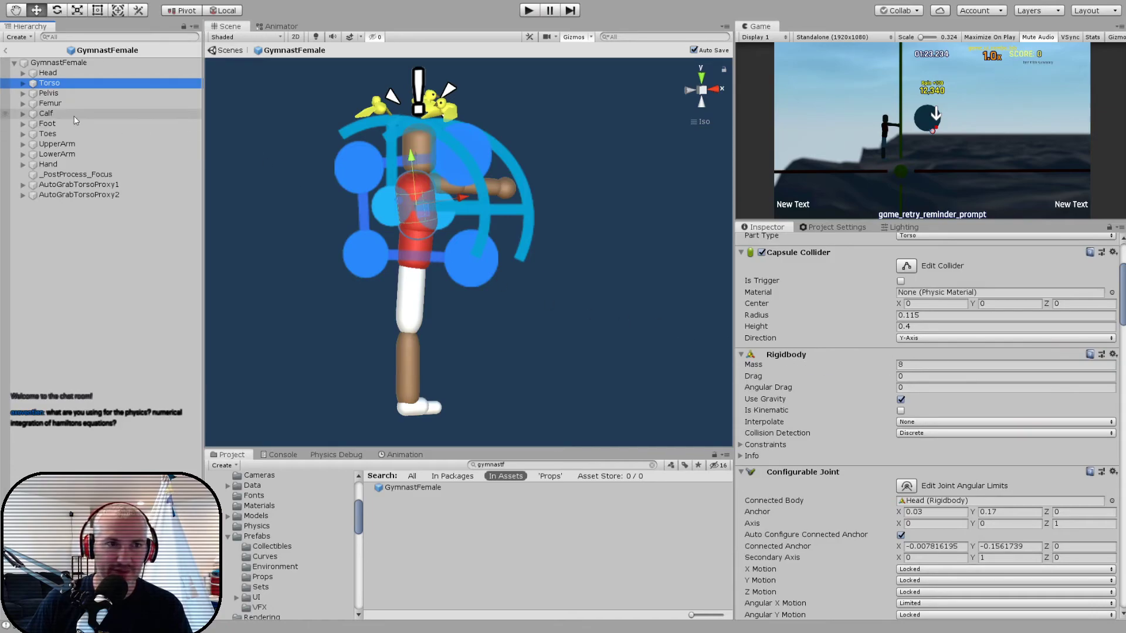
click(52, 94)
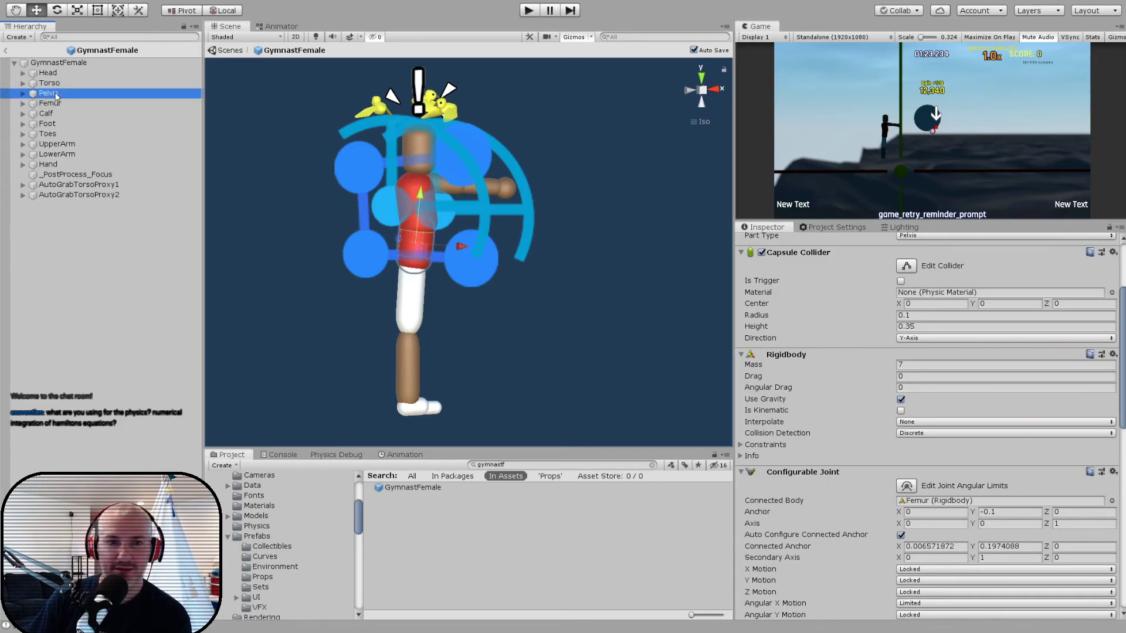
key(Down)
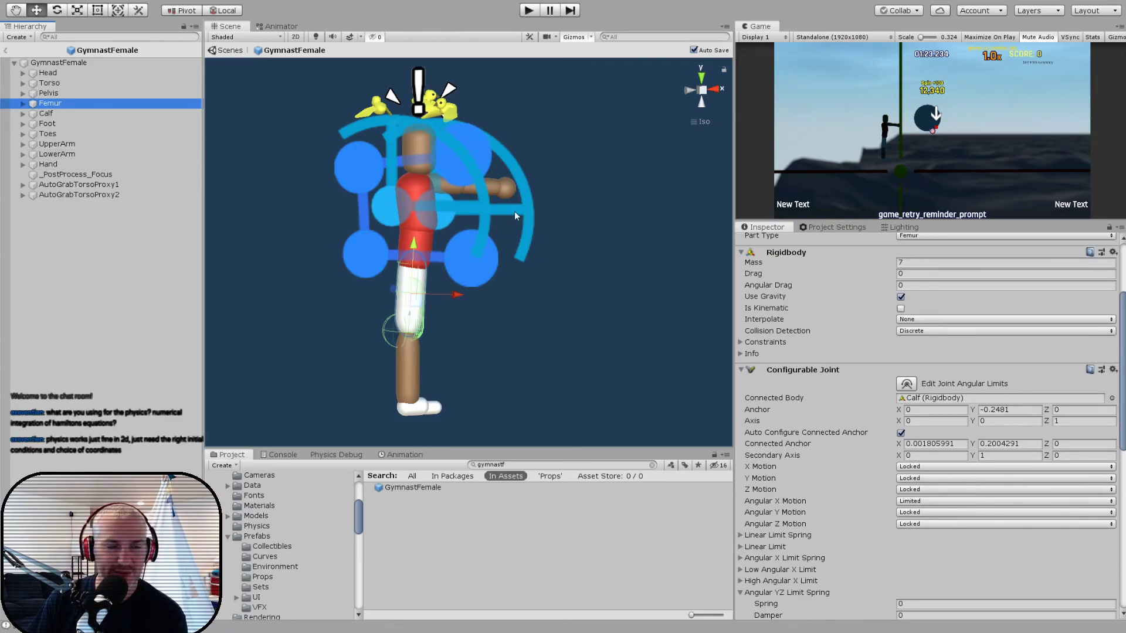
scroll(858, 416, down, 10)
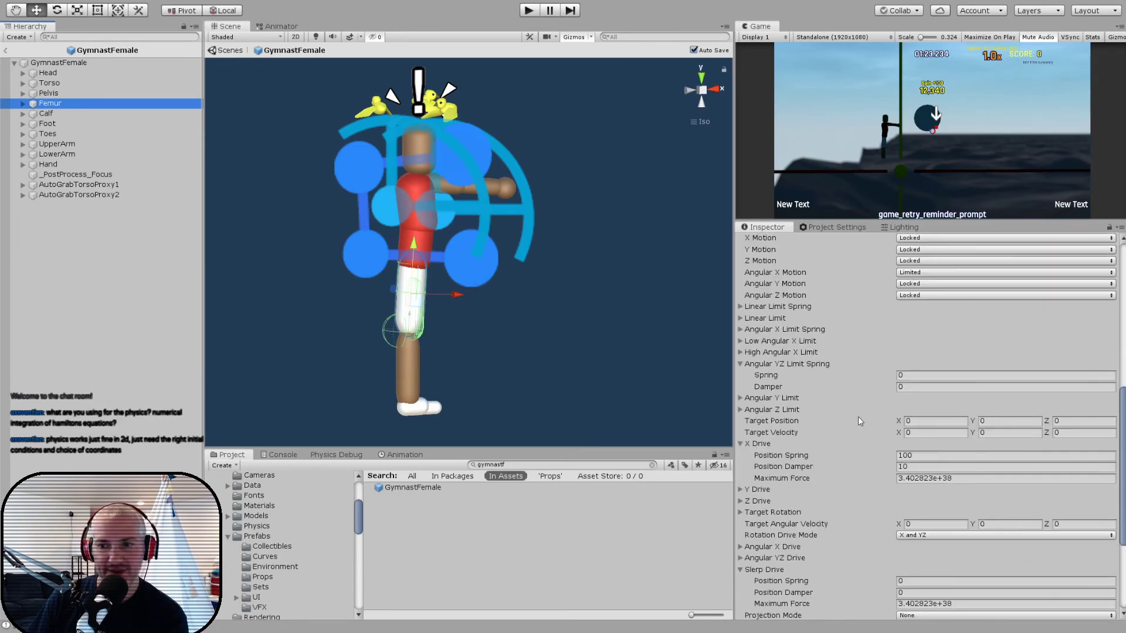
scroll(856, 420, up, 15)
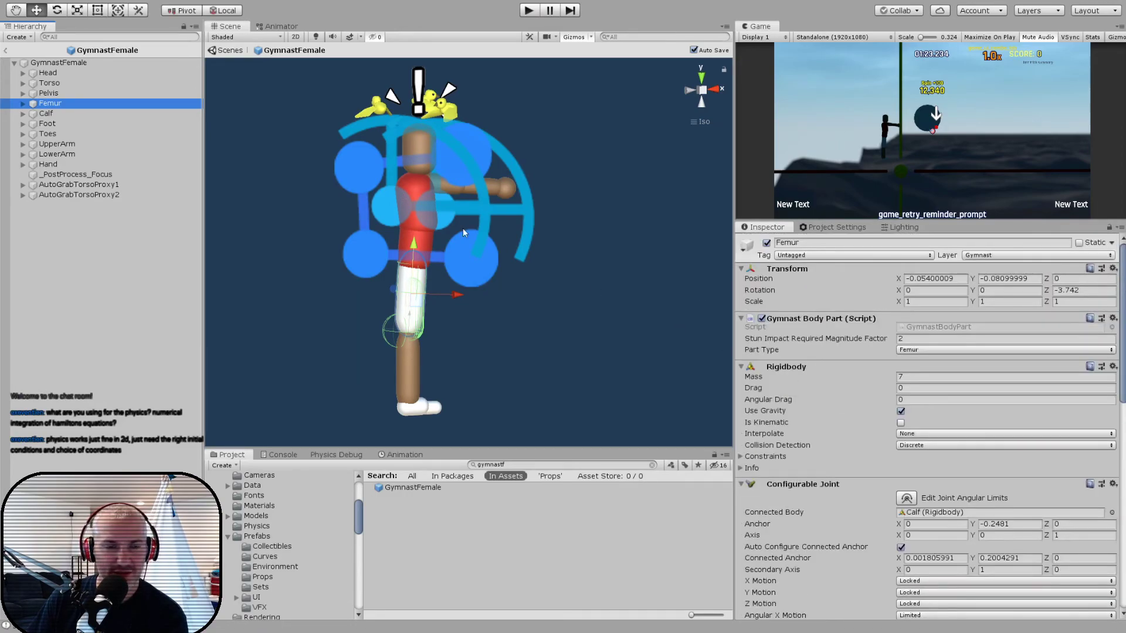
- View the Head's components, then check the Torso's Configurable Joint connected to the Head
click(56, 74)
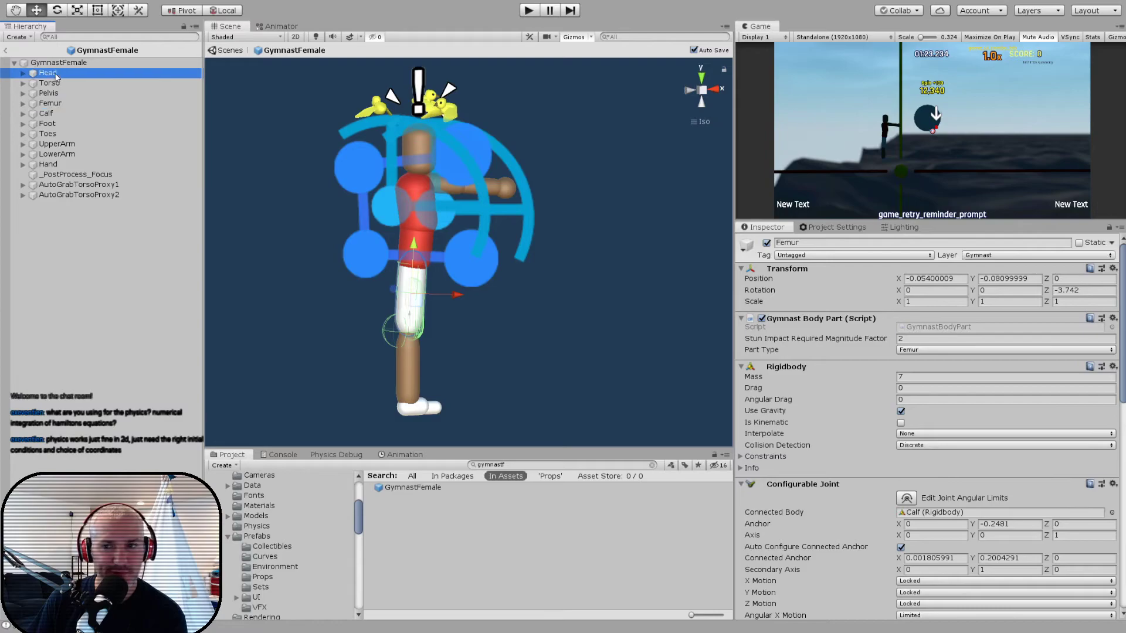
key(Down)
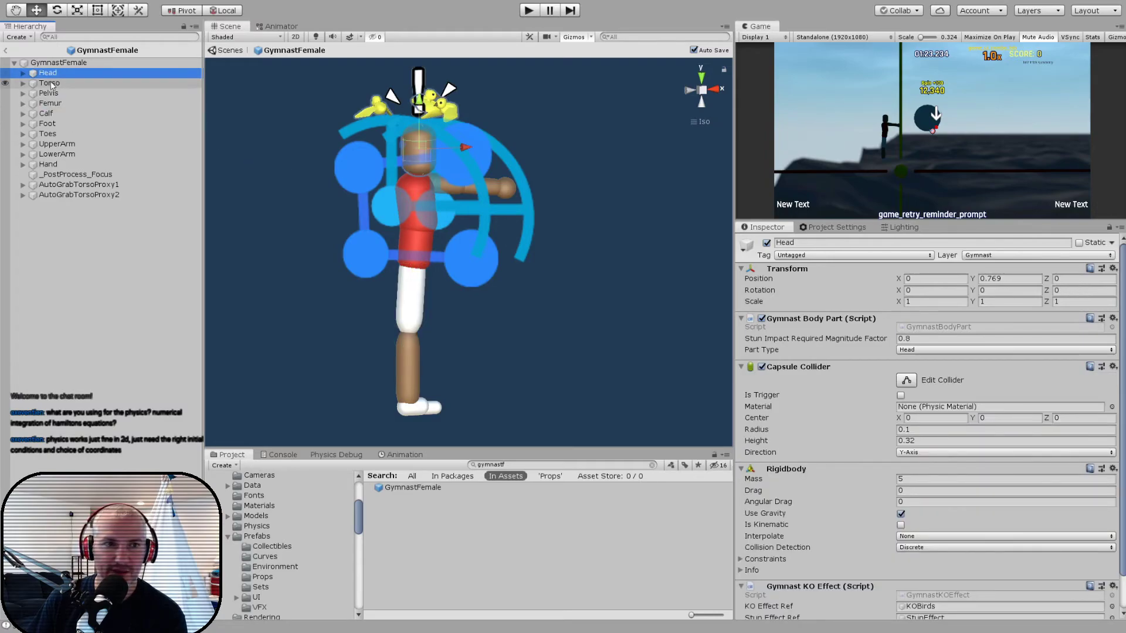
scroll(778, 379, down, 6)
scroll(838, 387, down, 5)
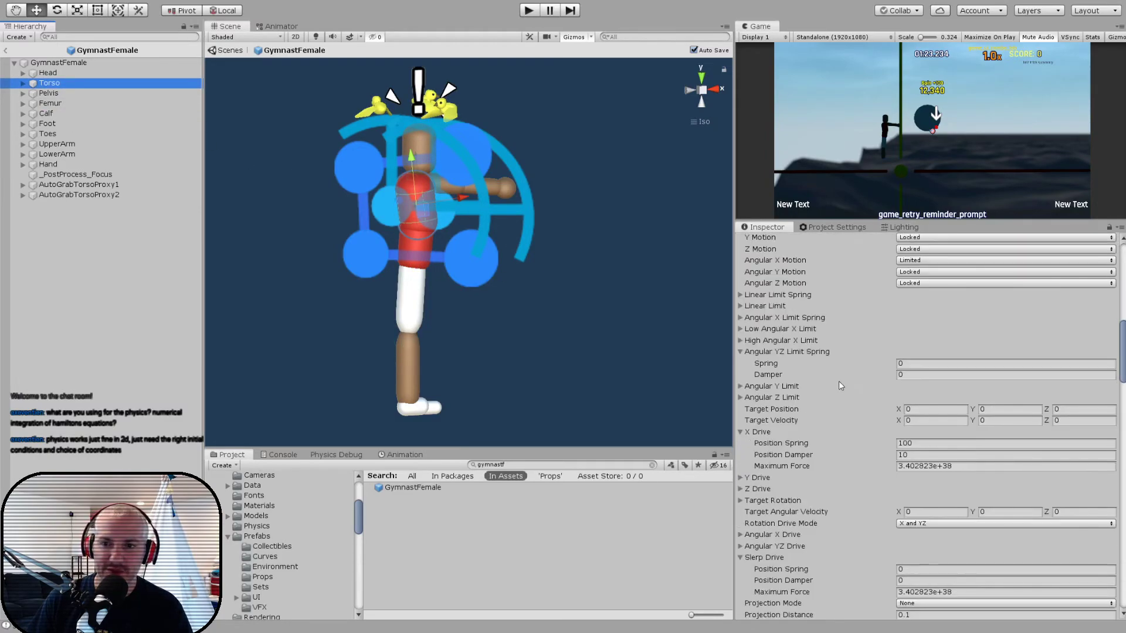
scroll(824, 429, up, 5)
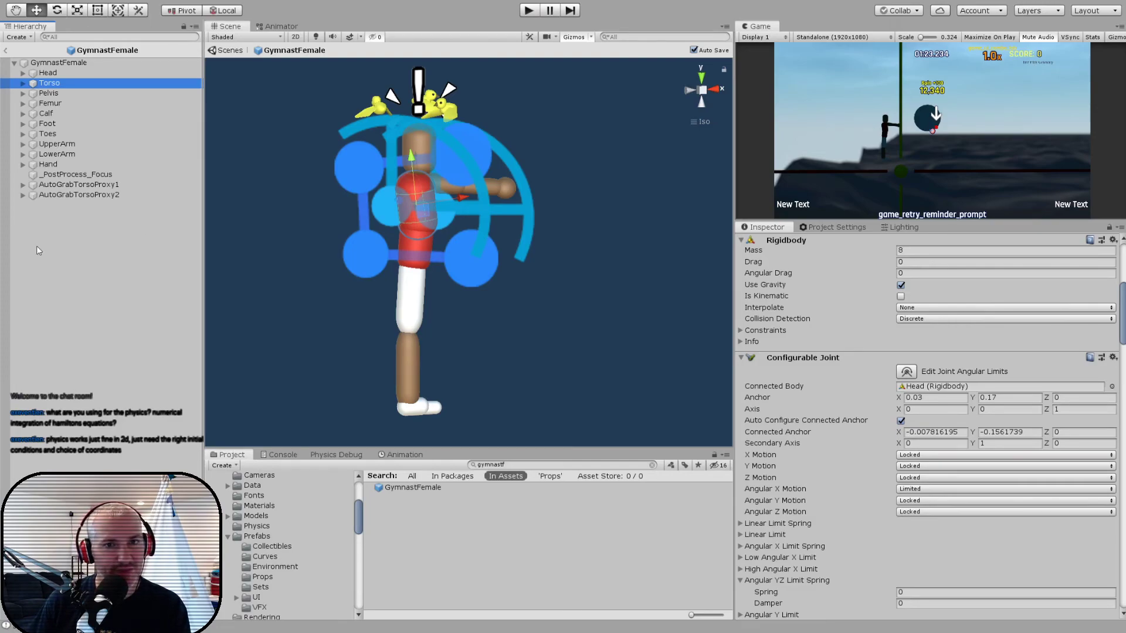
- Examine all the Torso's Configurable Joints, including their connected bodies, angular motion, drive and projection settings
alt+drag(395, 231, 333, 290)
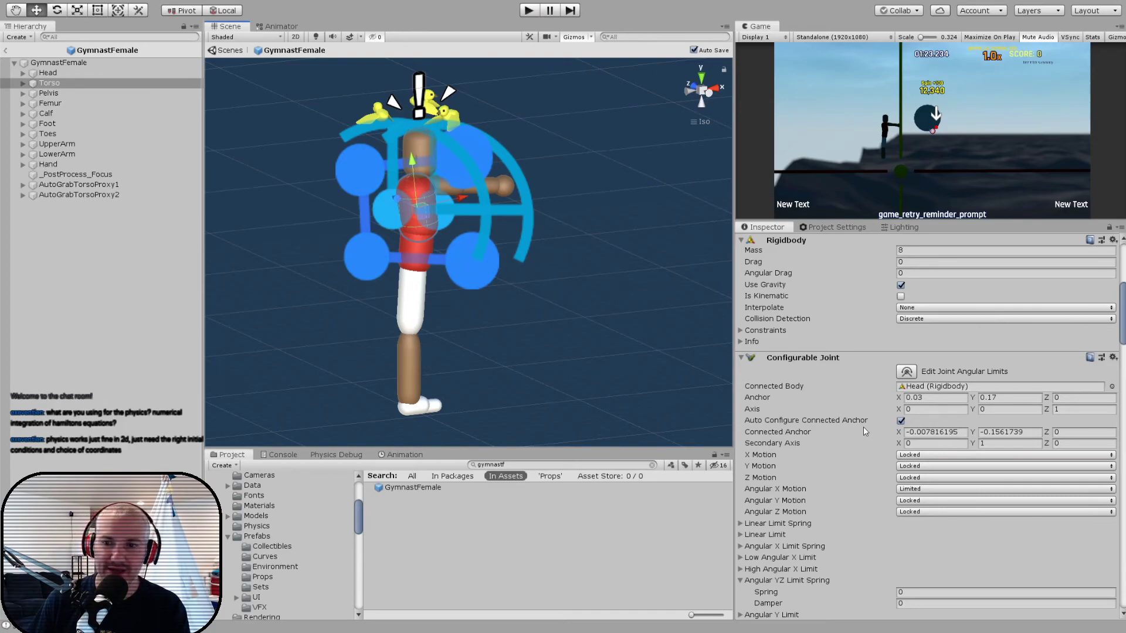
scroll(868, 432, down, 6)
scroll(854, 432, down, 3)
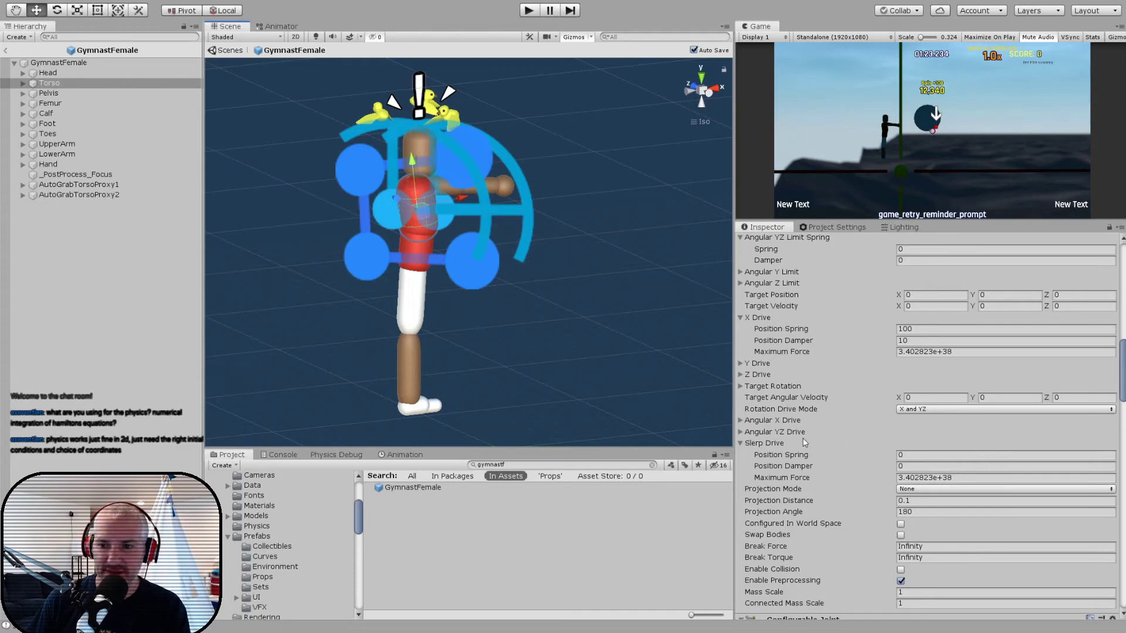
scroll(856, 334, up, 9)
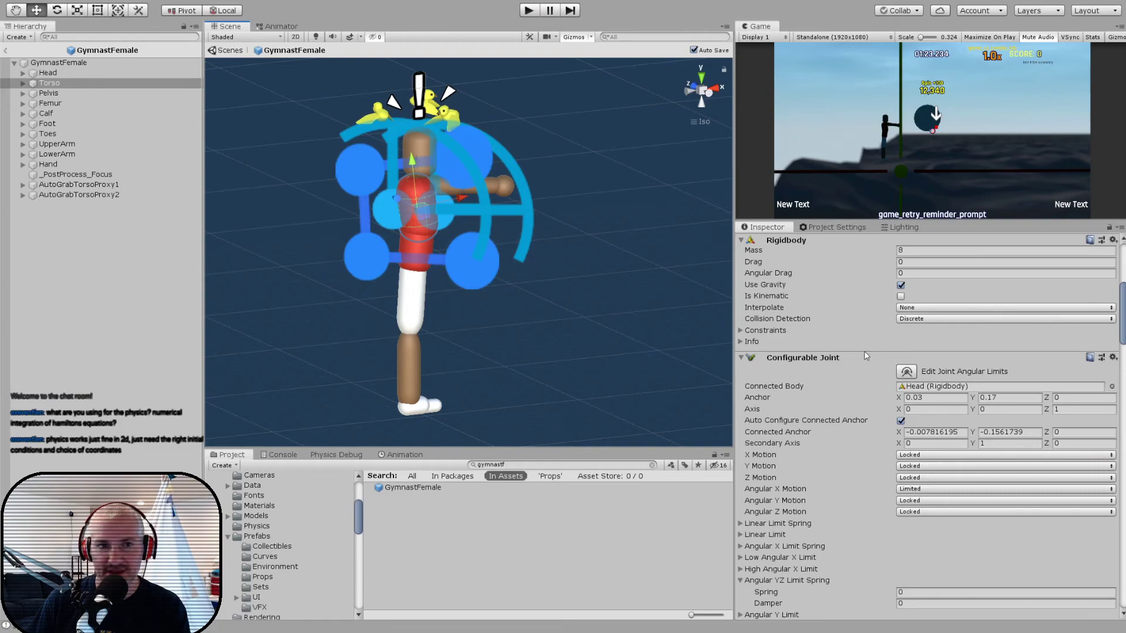
scroll(825, 377, down, 12)
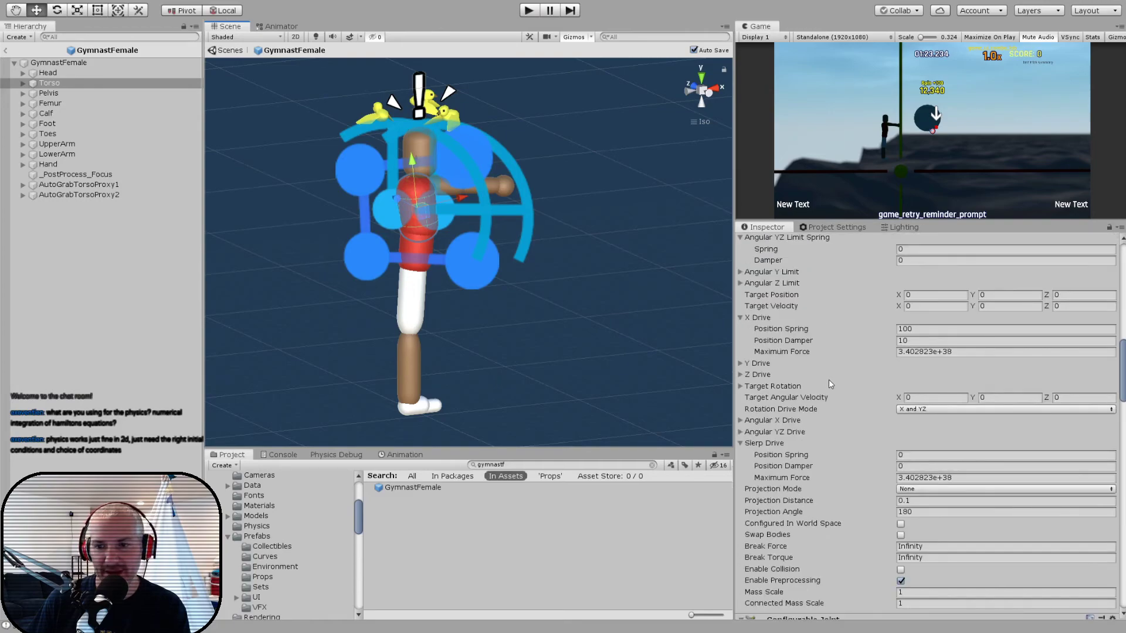
scroll(831, 385, down, 6)
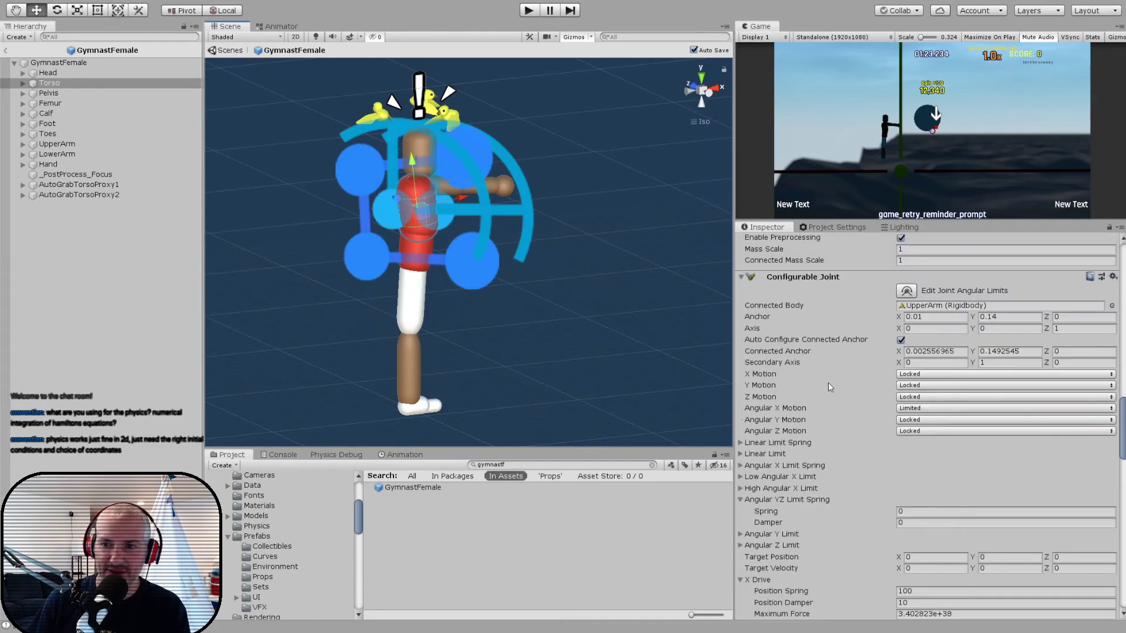
scroll(870, 364, down, 17)
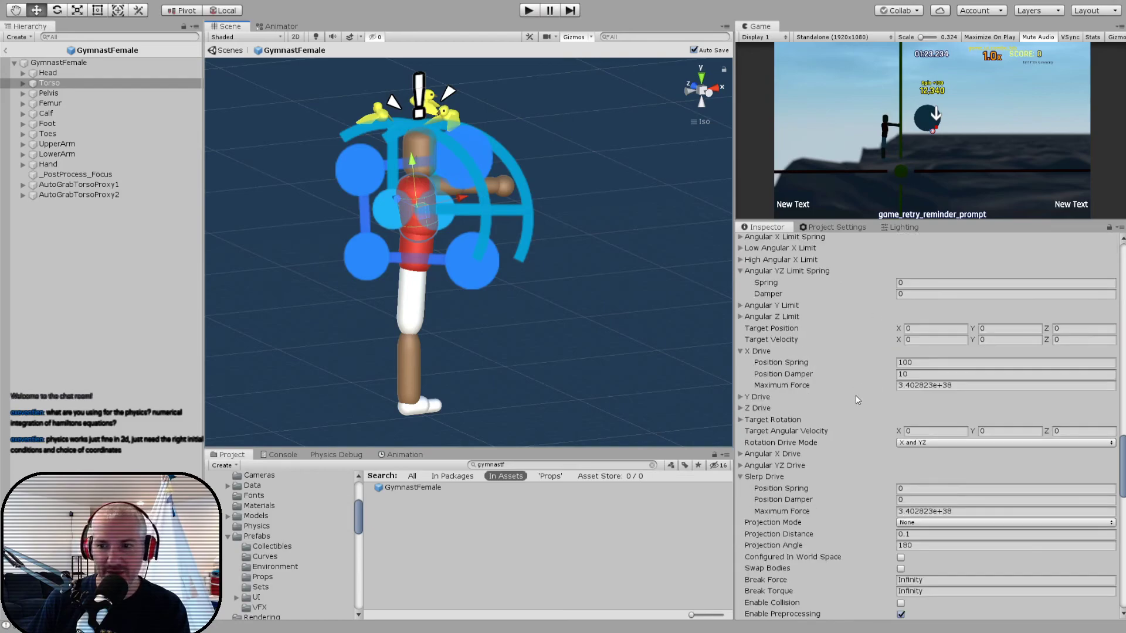
scroll(870, 387, down, 8)
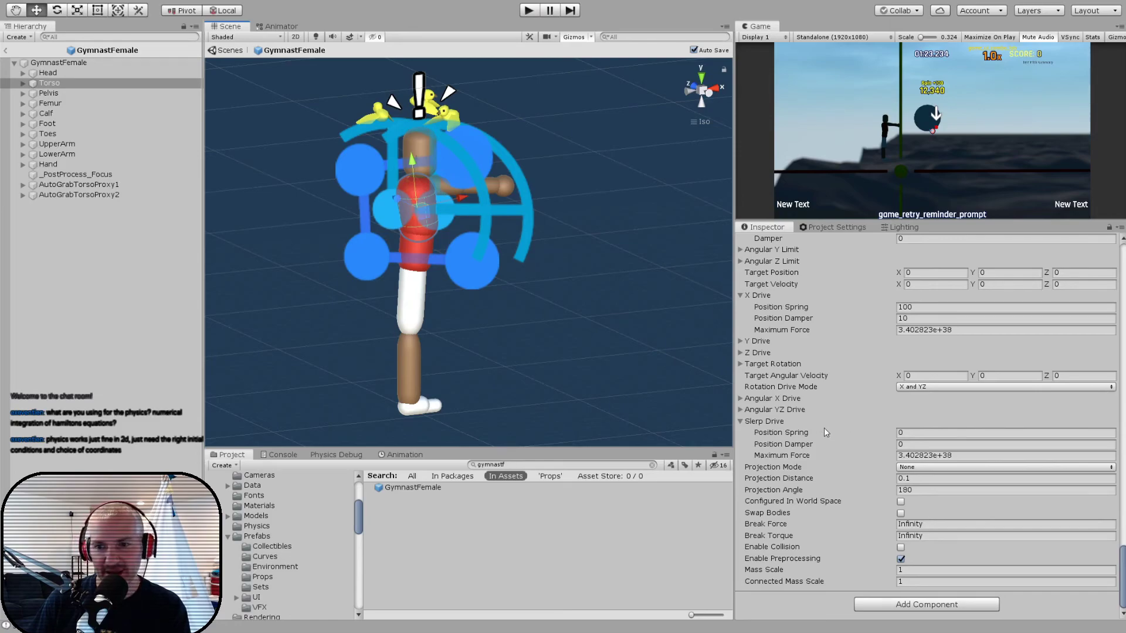
- Select the GymnastFemale root object and look through its Gymnast Controller scripts, including the Joint Maps
click(63, 63)
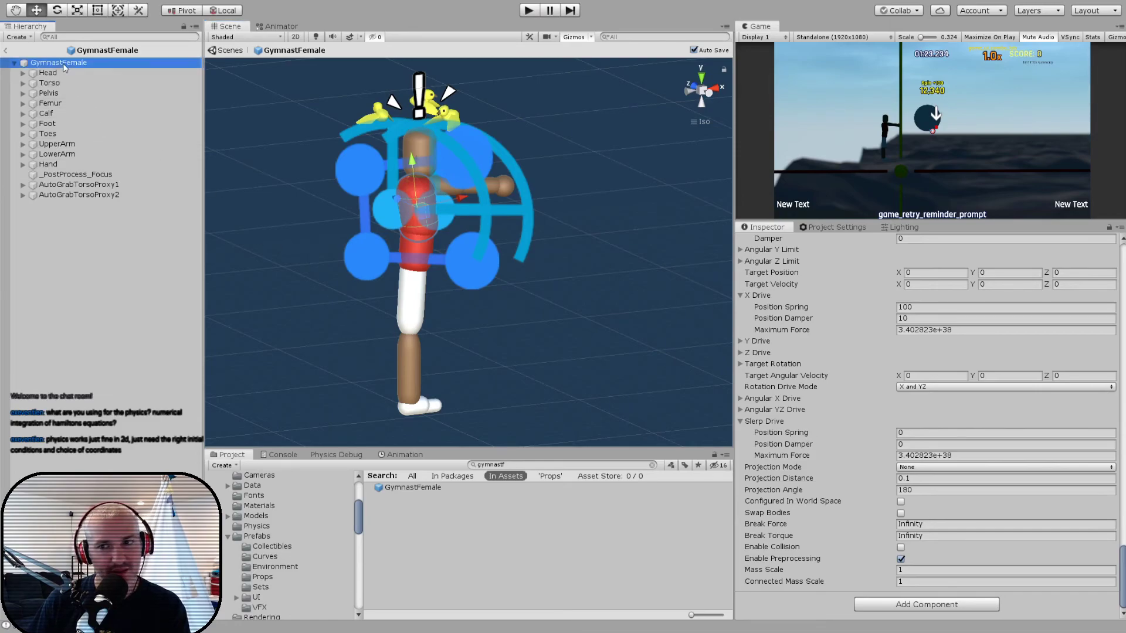
scroll(830, 404, down, 3)
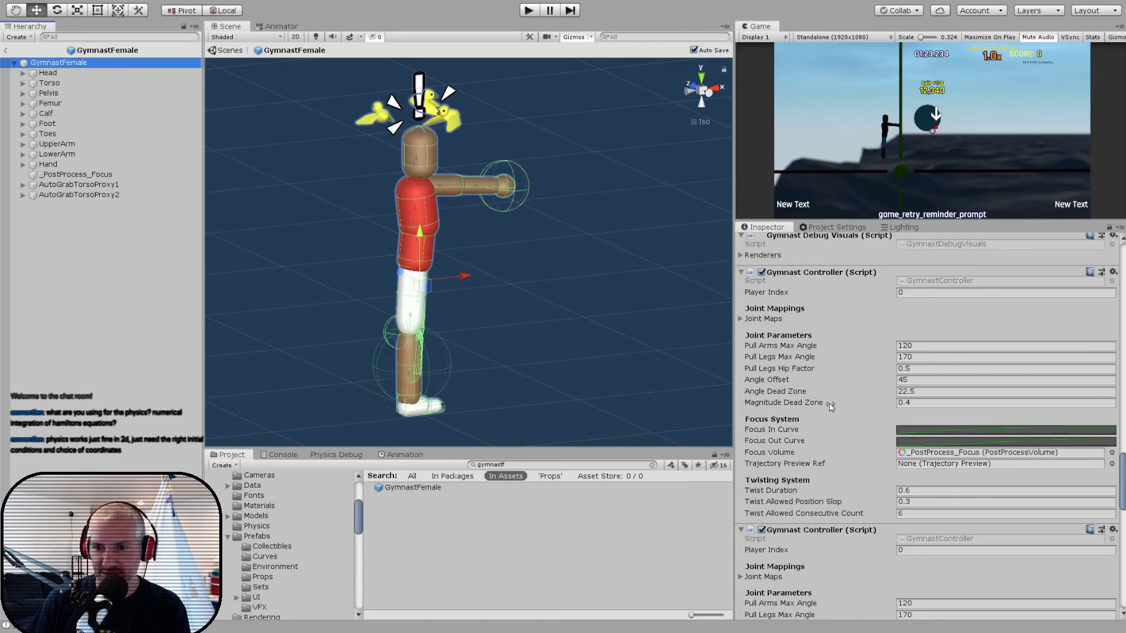
scroll(830, 406, up, 3)
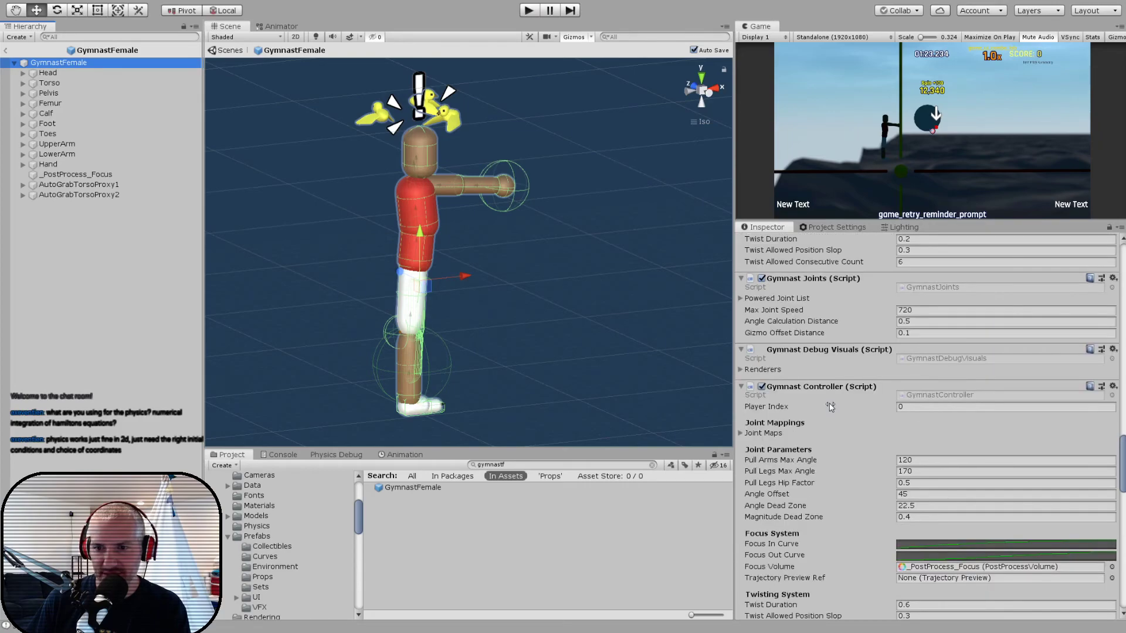
click(741, 433)
click(742, 433)
scroll(831, 411, up, 5)
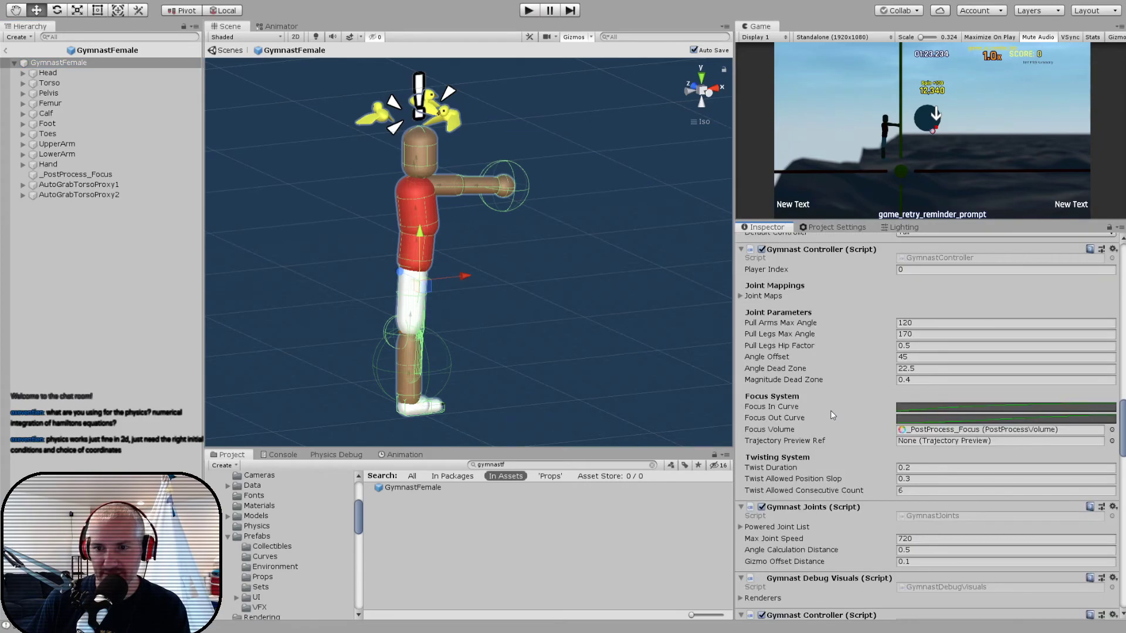
scroll(831, 417, down, 2)
- Expand the Gymnast Joints script's Powered Joint List and view the spring, damper and torque settings of Elements 0 to 4
click(741, 412)
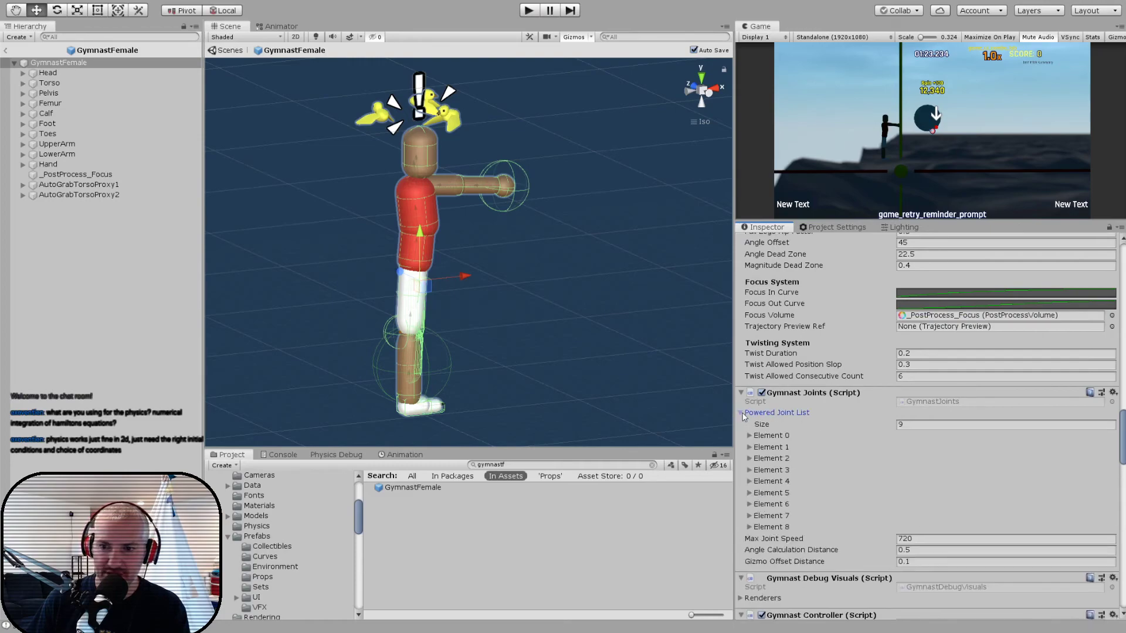
scroll(798, 416, down, 6)
scroll(785, 339, up, 3)
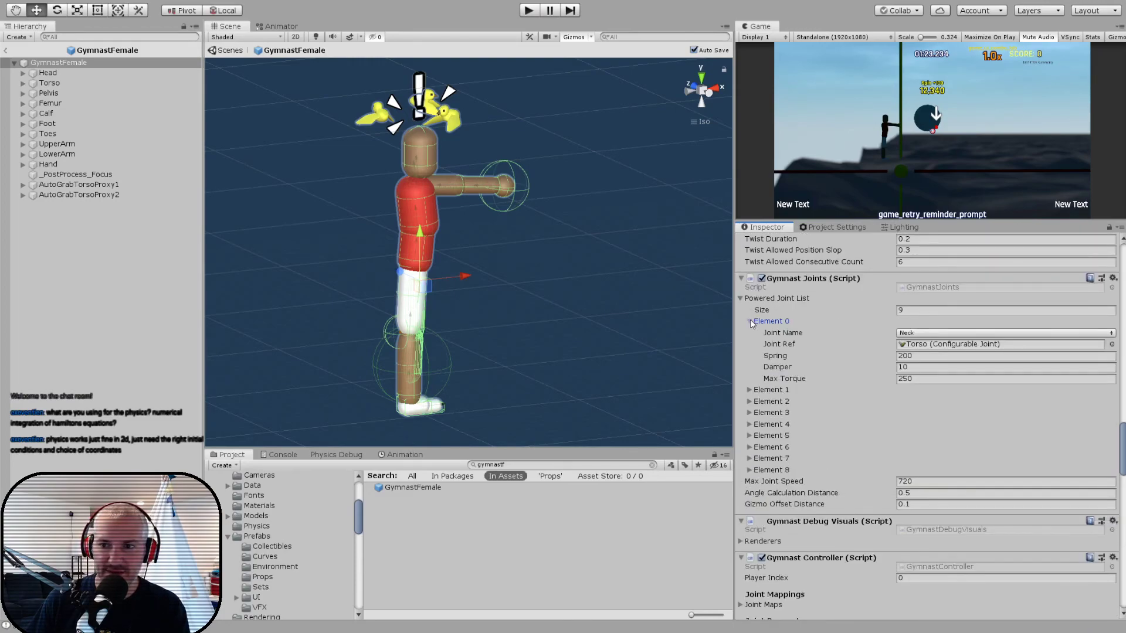
click(749, 390)
click(749, 459)
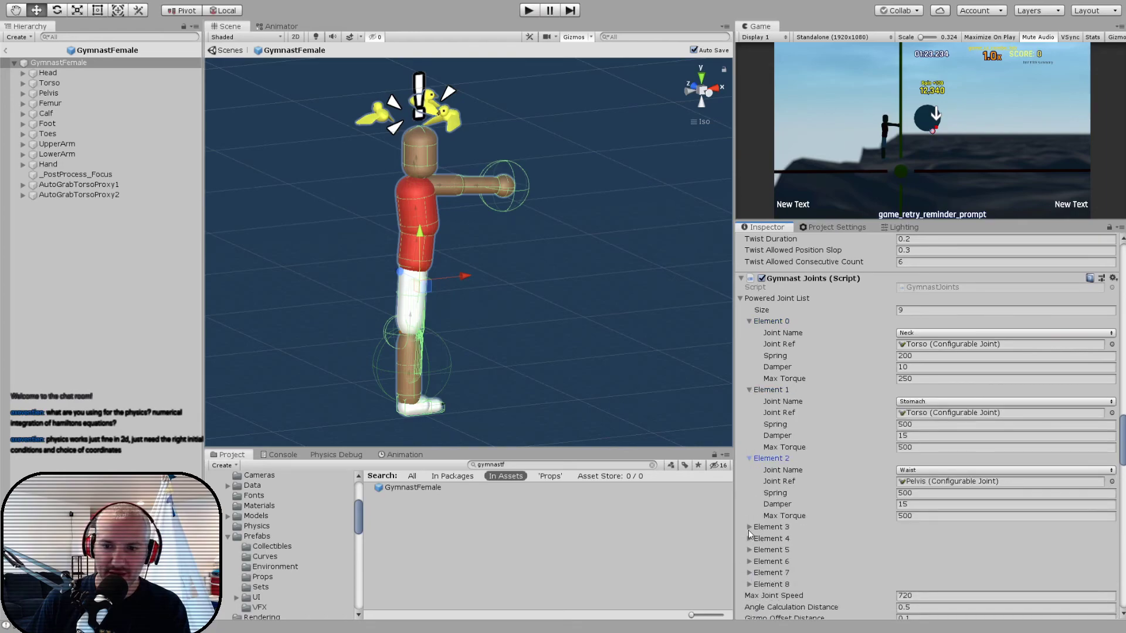
click(749, 528)
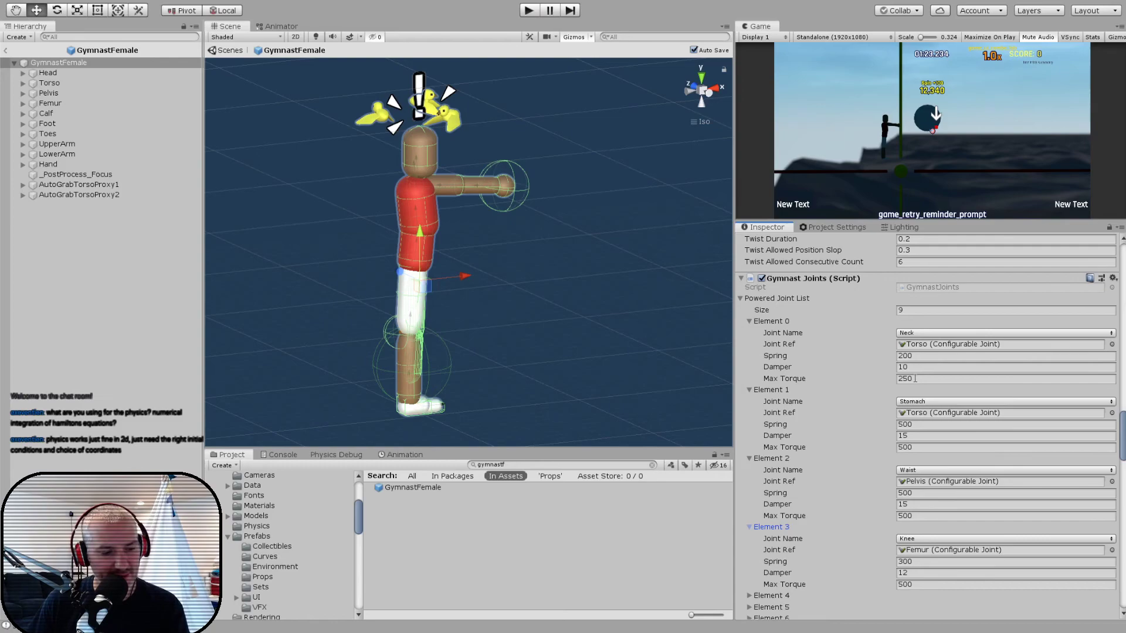
scroll(859, 411, down, 3)
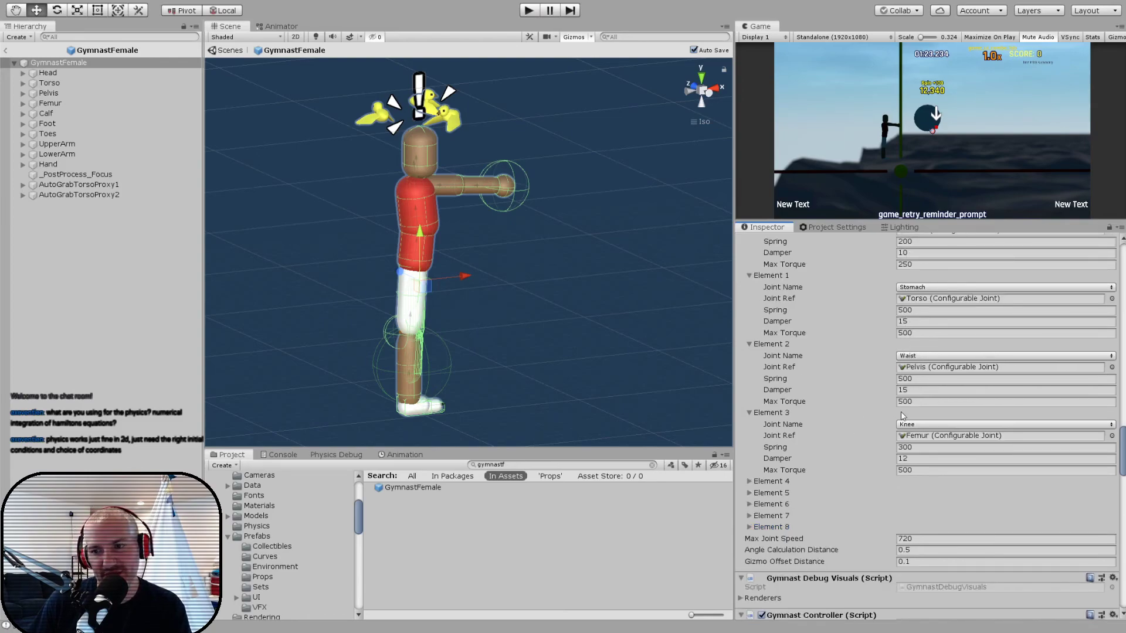
click(749, 481)
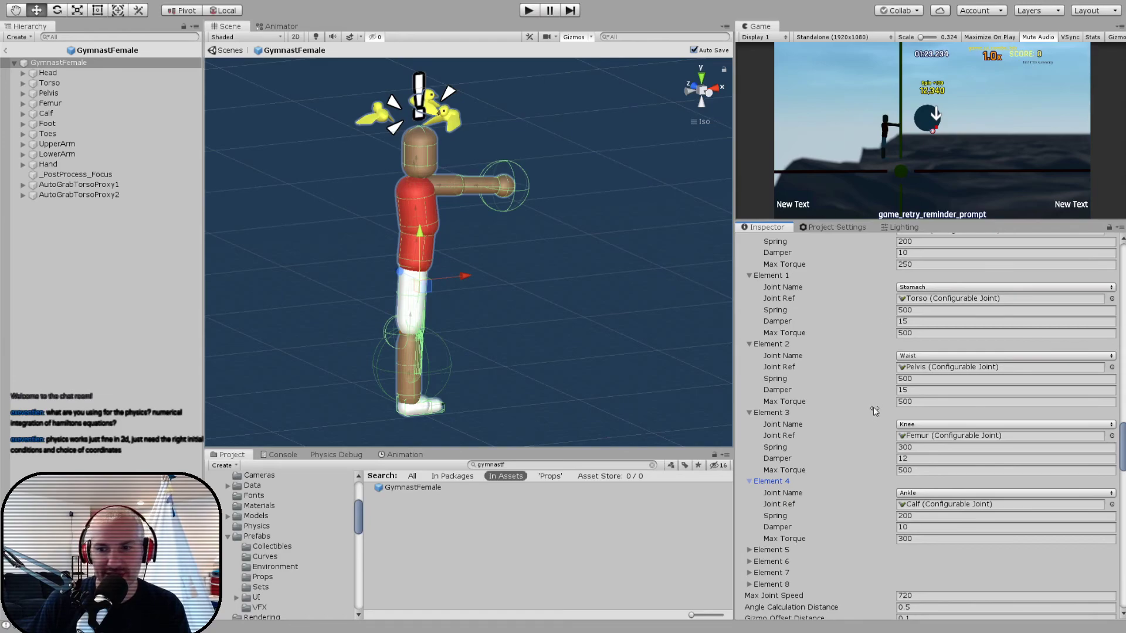
- View the shoulder joint settings in Element 5 of the Powered Joint List, then look over the root's remaining gymnast scripts
scroll(874, 405, down, 3)
click(771, 436)
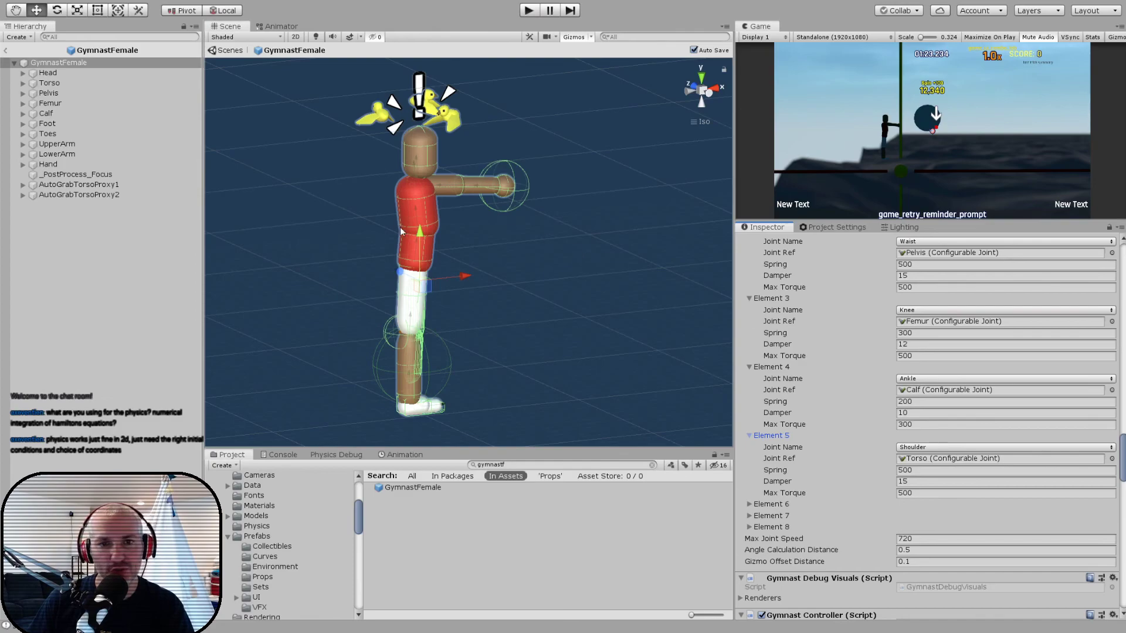
scroll(828, 356, down, 15)
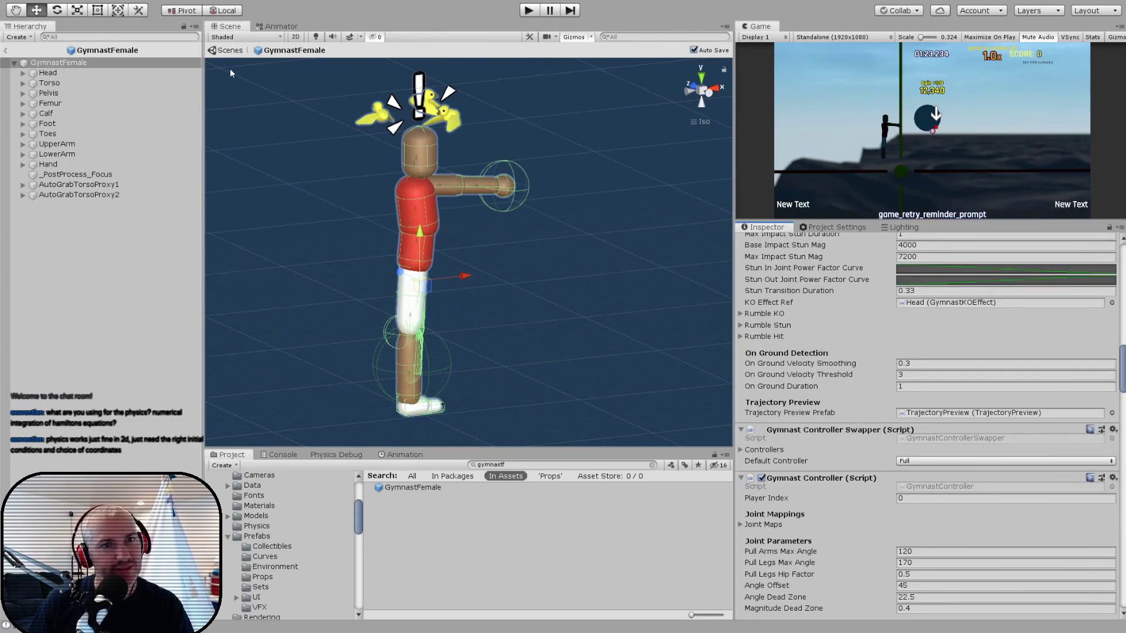
- Leave the GymnastFemale prefab for the game scene and view the project's Time settings, including the fixed timestep
click(5, 53)
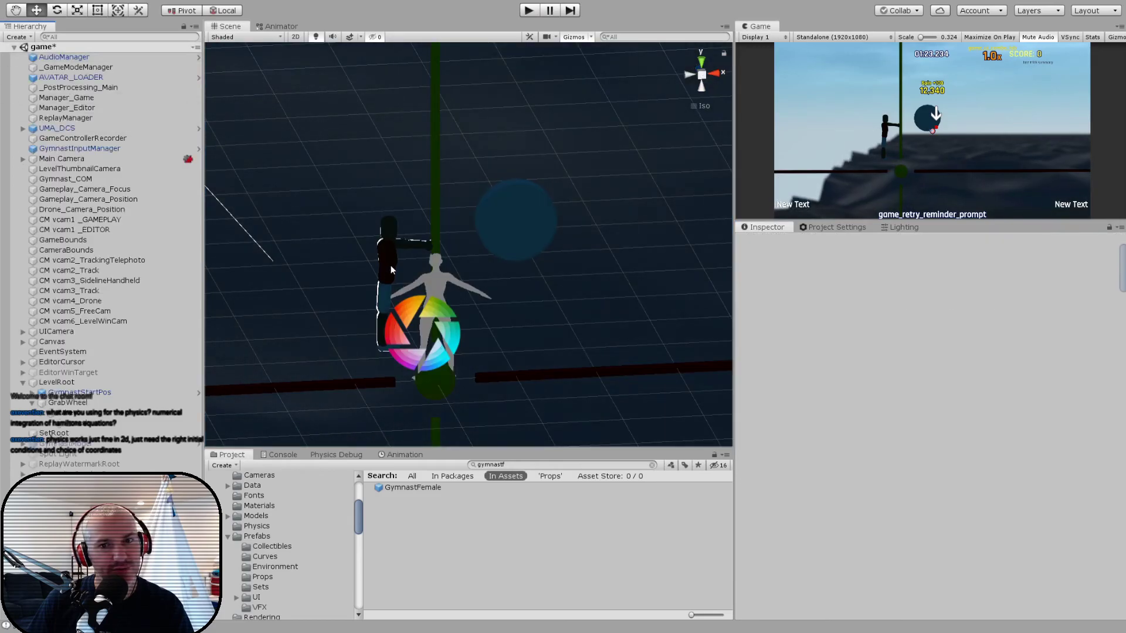
alt+drag(419, 260, 371, 258)
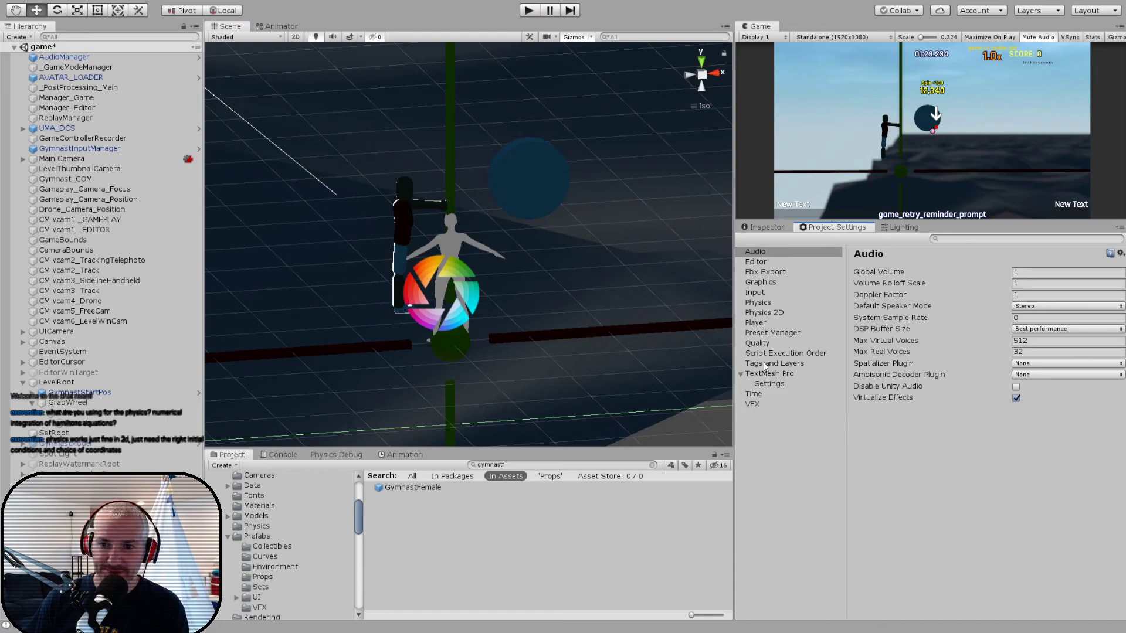
click(756, 394)
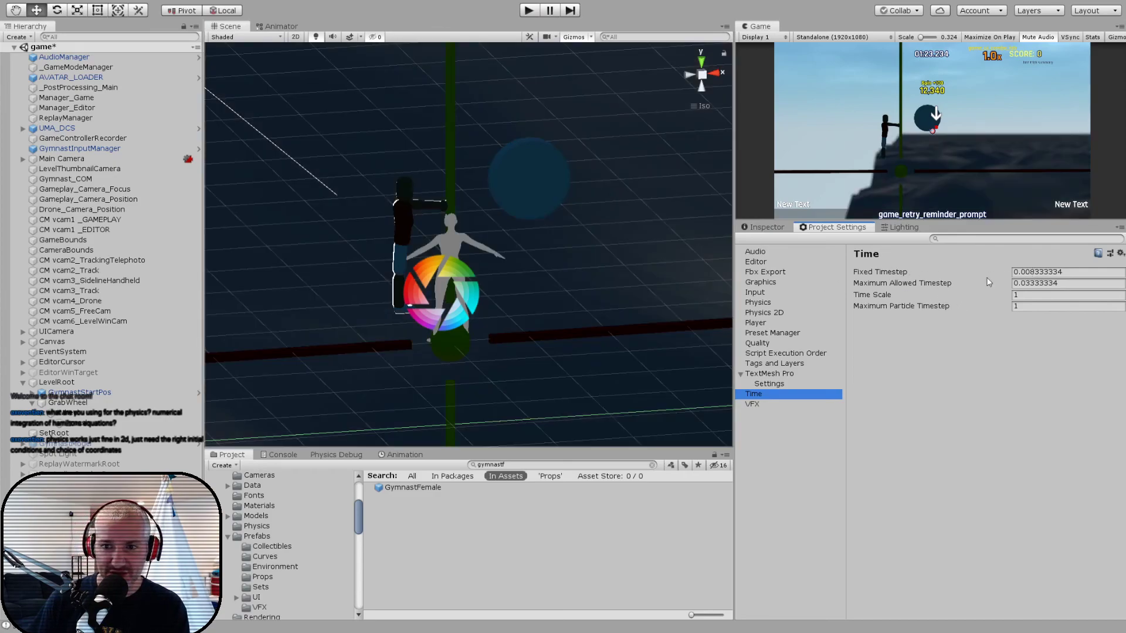
- Examine the project's Physics settings, including solver iterations and the Layer Collision Matrix, widening the settings area to show the matrix
click(770, 303)
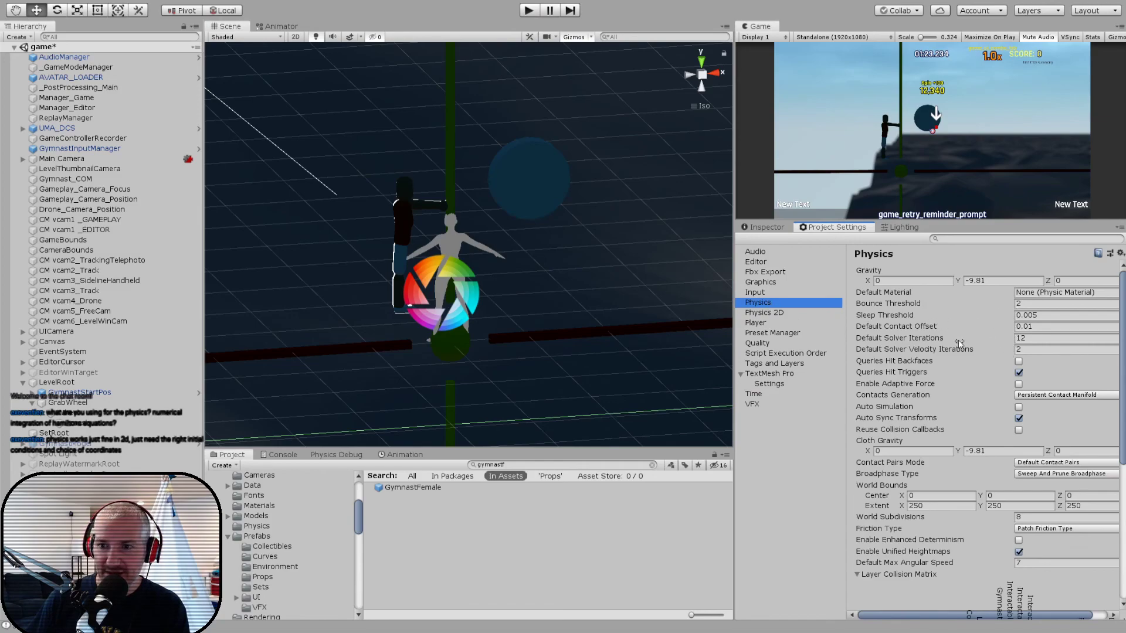
scroll(934, 386, down, 1)
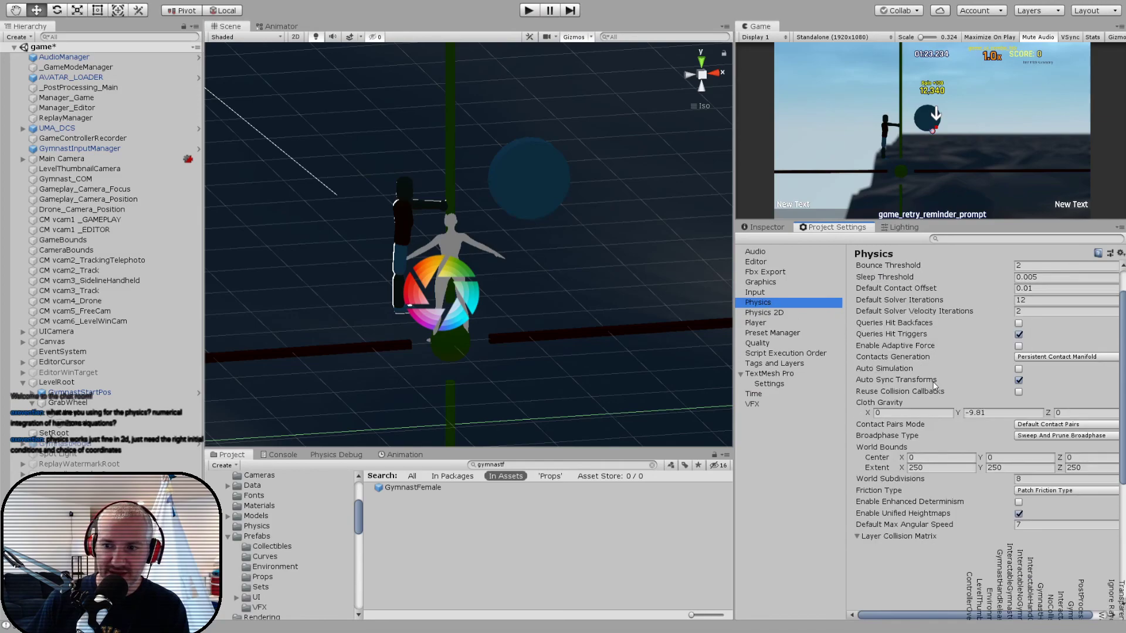
scroll(934, 385, up, 1)
drag(733, 373, 679, 373)
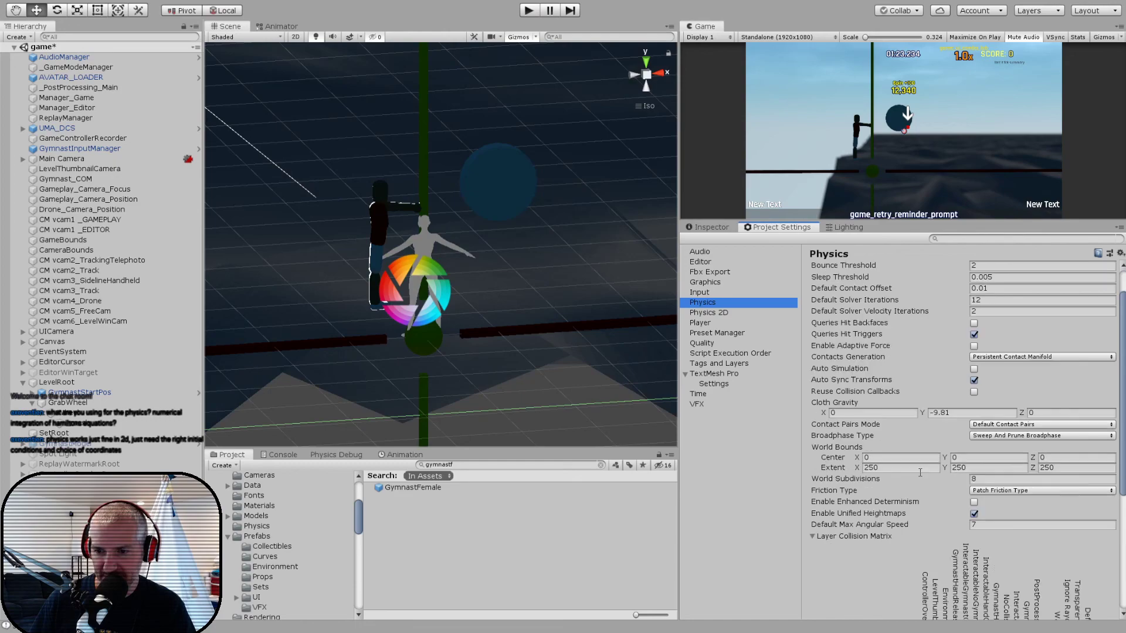
scroll(920, 473, down, 5)
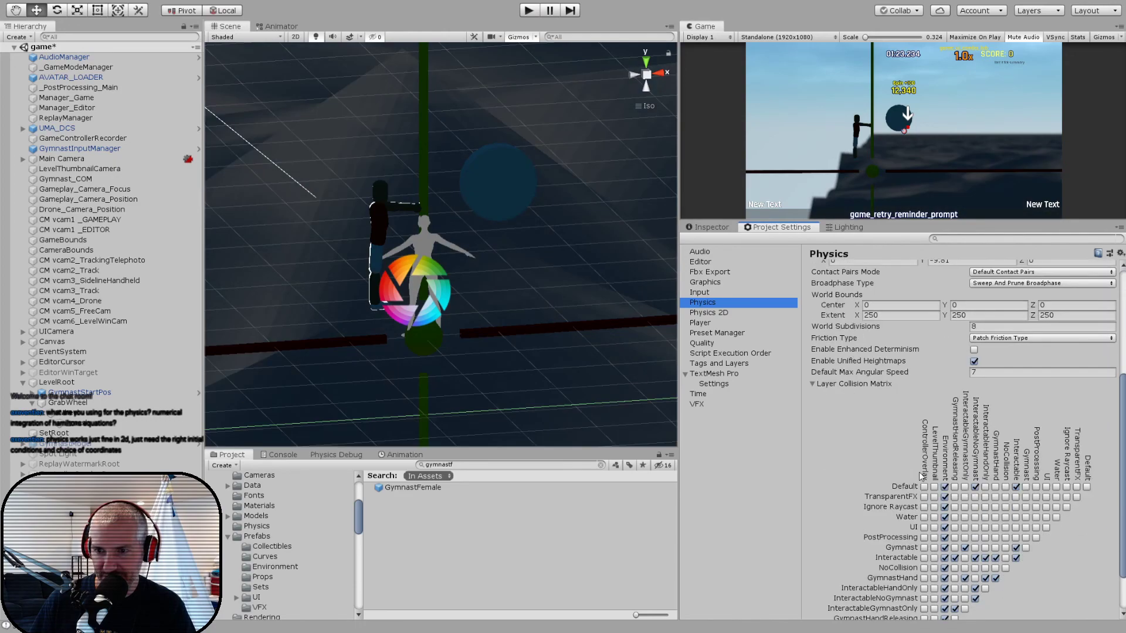
scroll(919, 473, up, 5)
- Return to the object properties, then select the wheel's cylinder mesh in the scene and frame it for a closer look
click(723, 228)
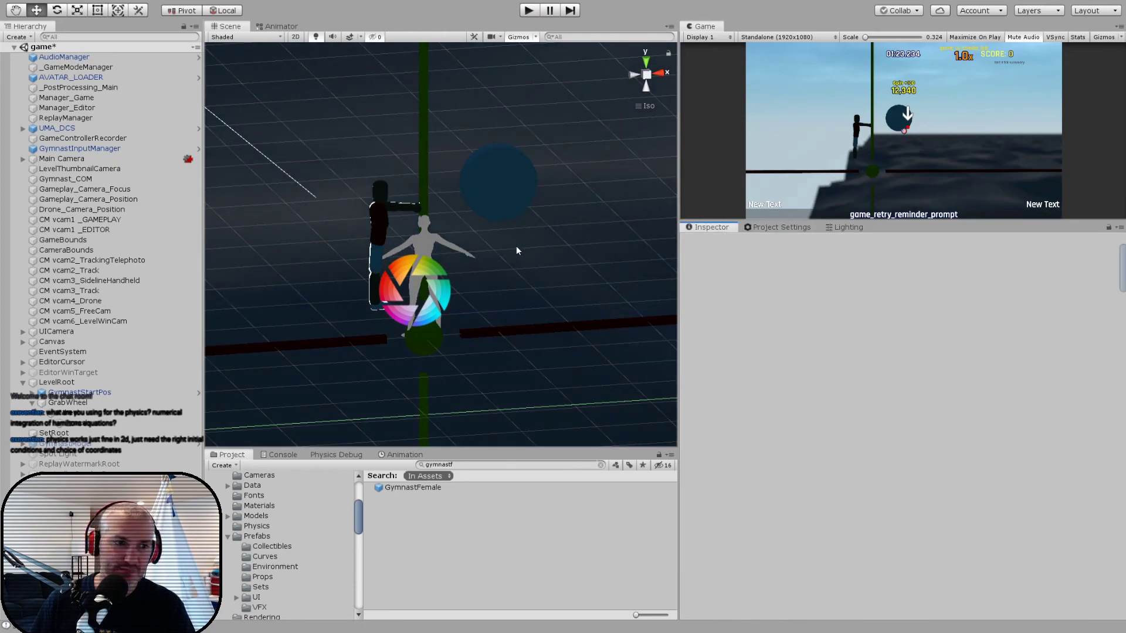
mouse_move(503, 238)
middle_down()
mouse_move(488, 257)
mouse_move(473, 244)
mouse_move(509, 225)
middle_up()
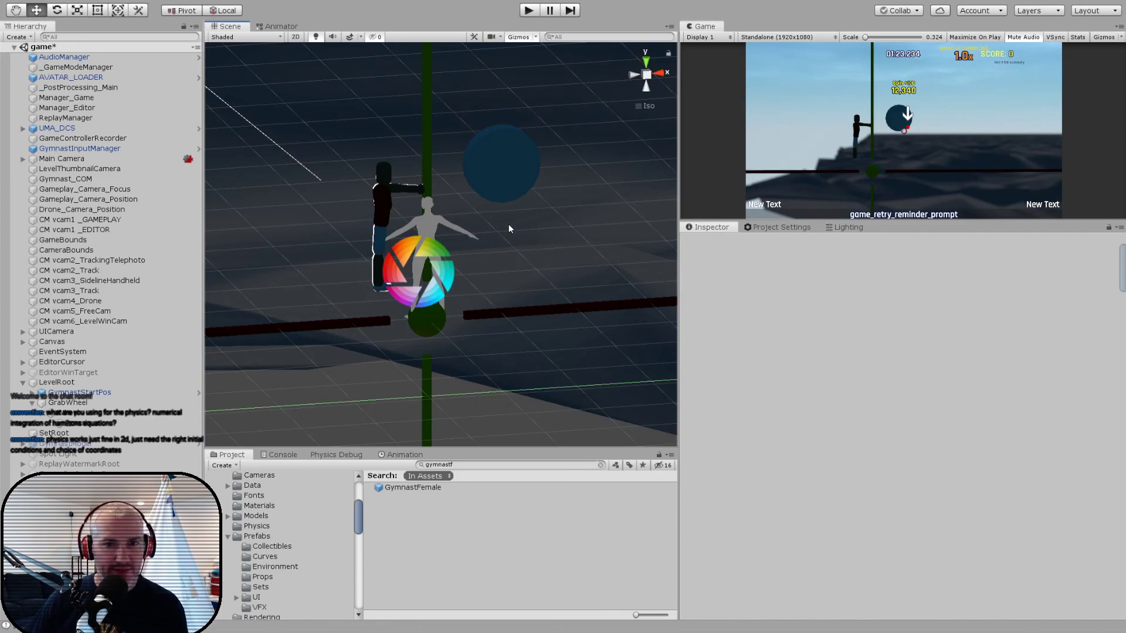
click(497, 185)
key(f)
alt+drag(497, 185, 357, 192)
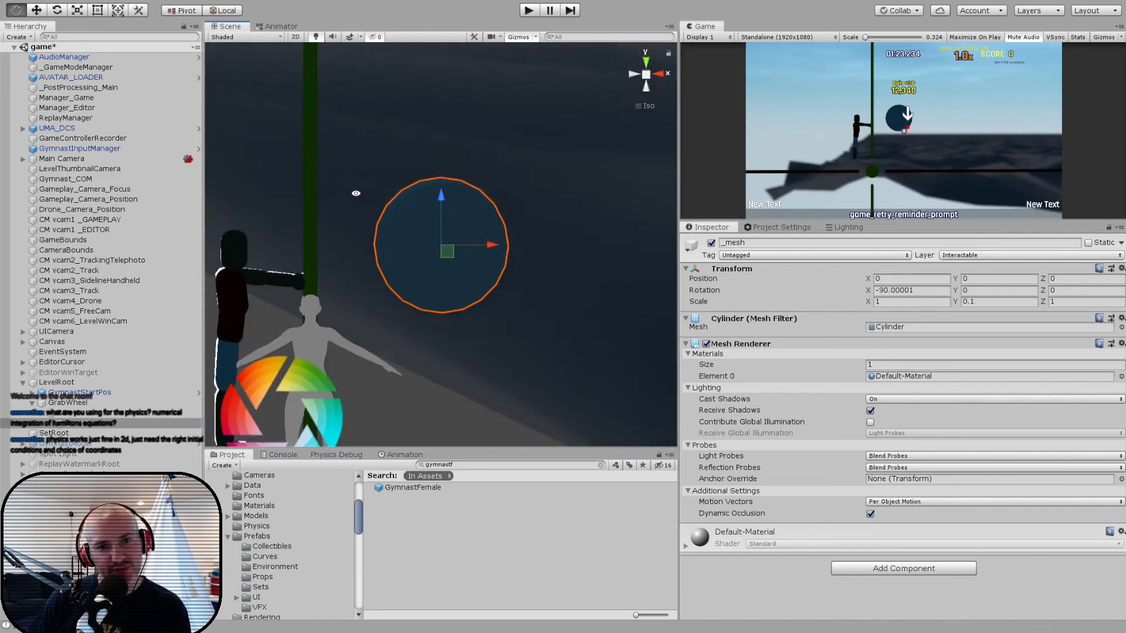